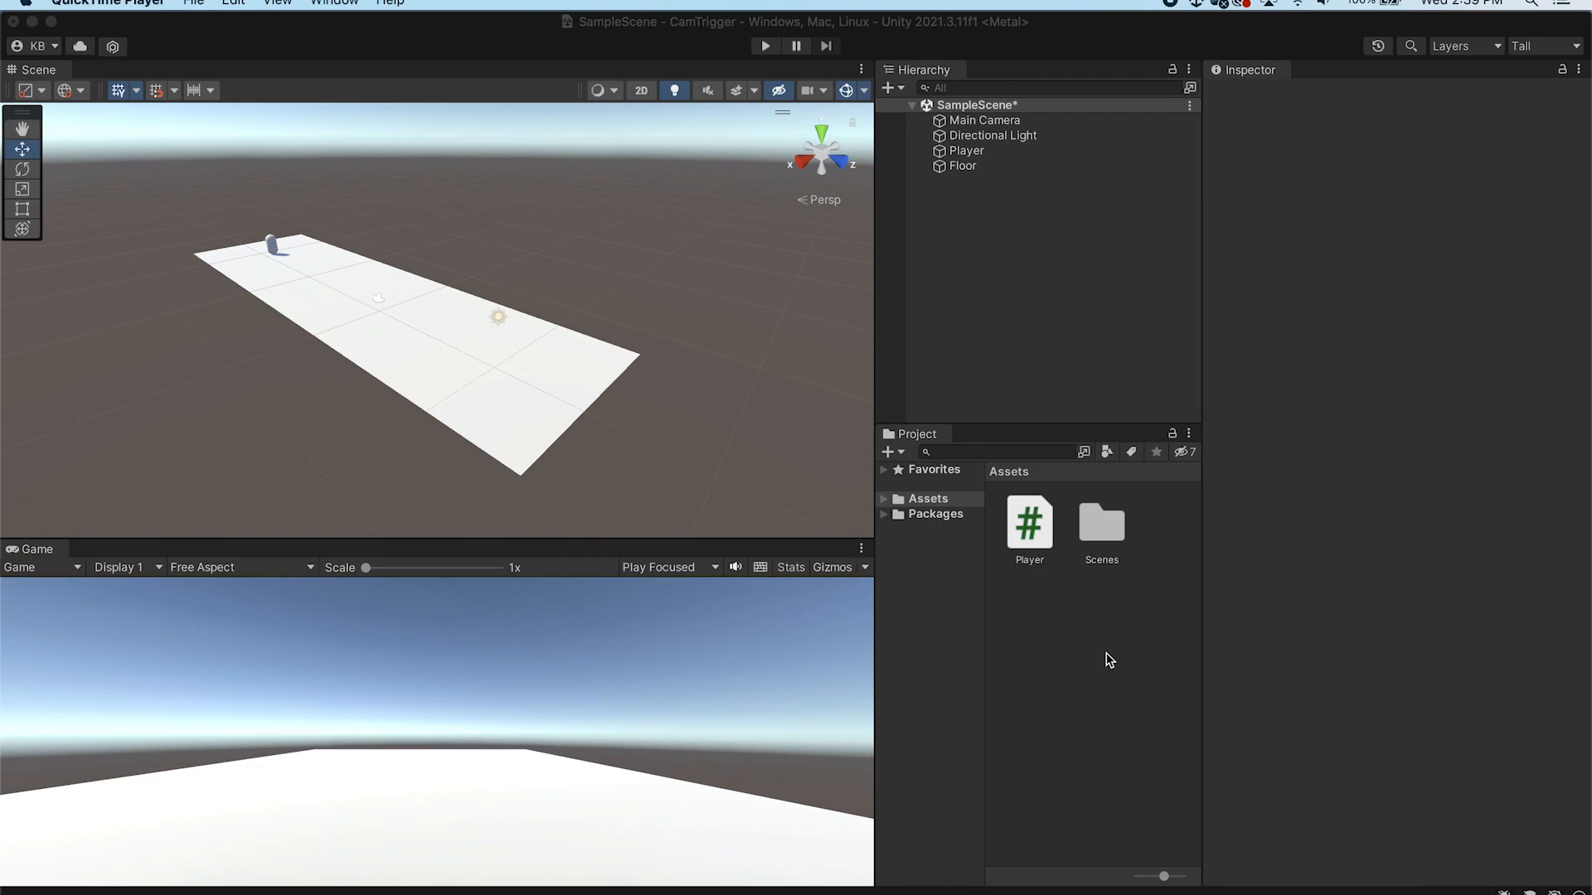
Select the Player, review its components and script, and run then stop Play mode to test its movement
{"action": "left_click", "coordinate": [1001, 166]}
{"action": "left_click", "coordinate": [1006, 151]}
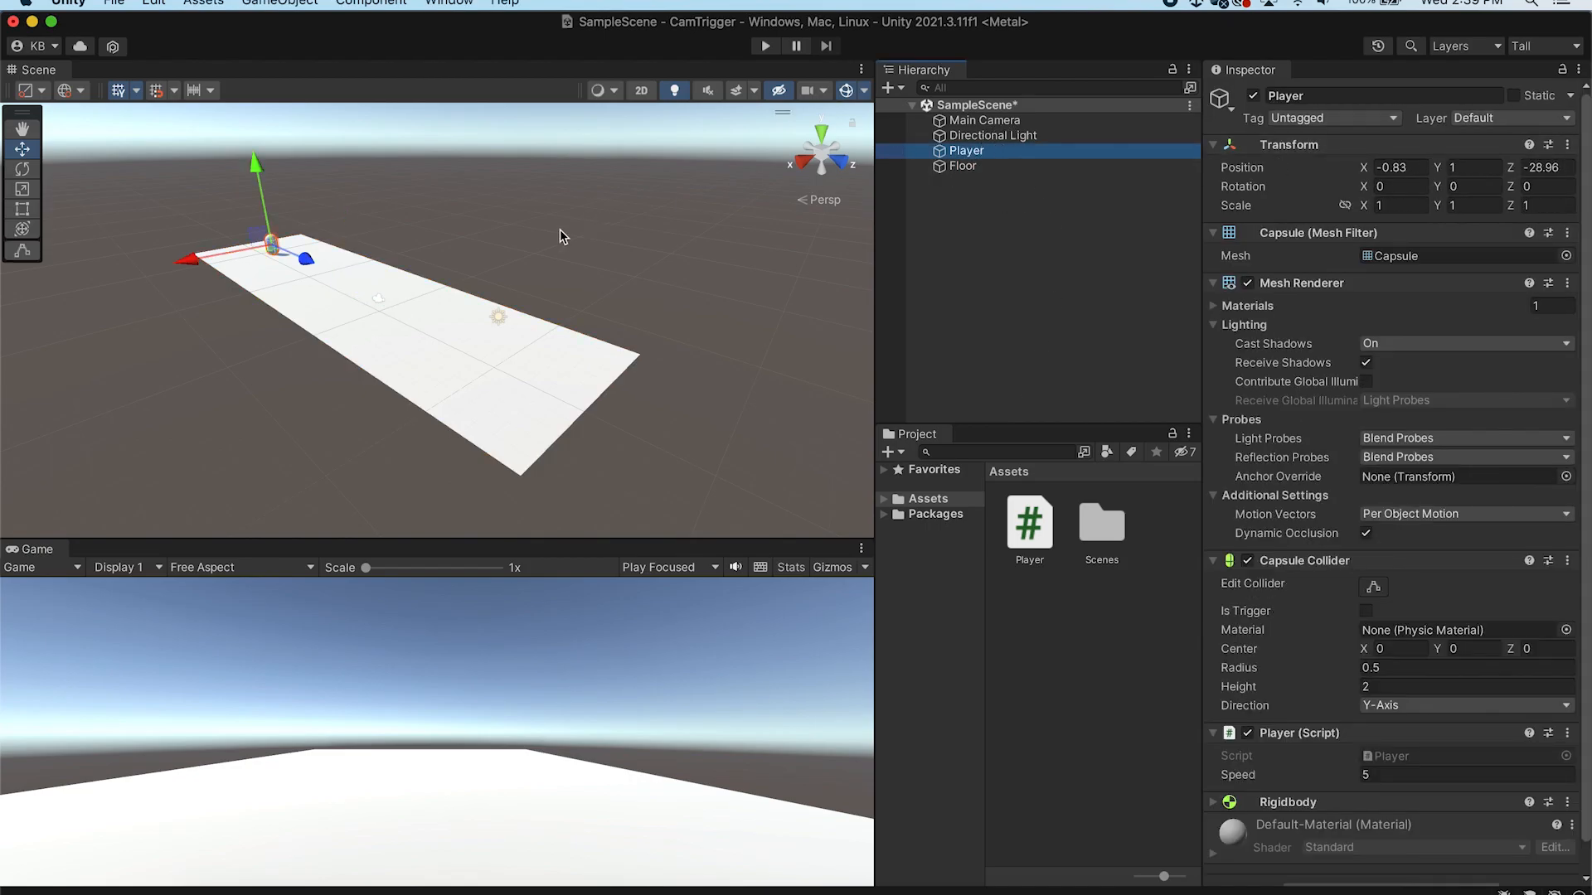
{"action": "scroll", "coordinate": [1449, 518], "scroll_direction": "down", "scroll_amount": 2}
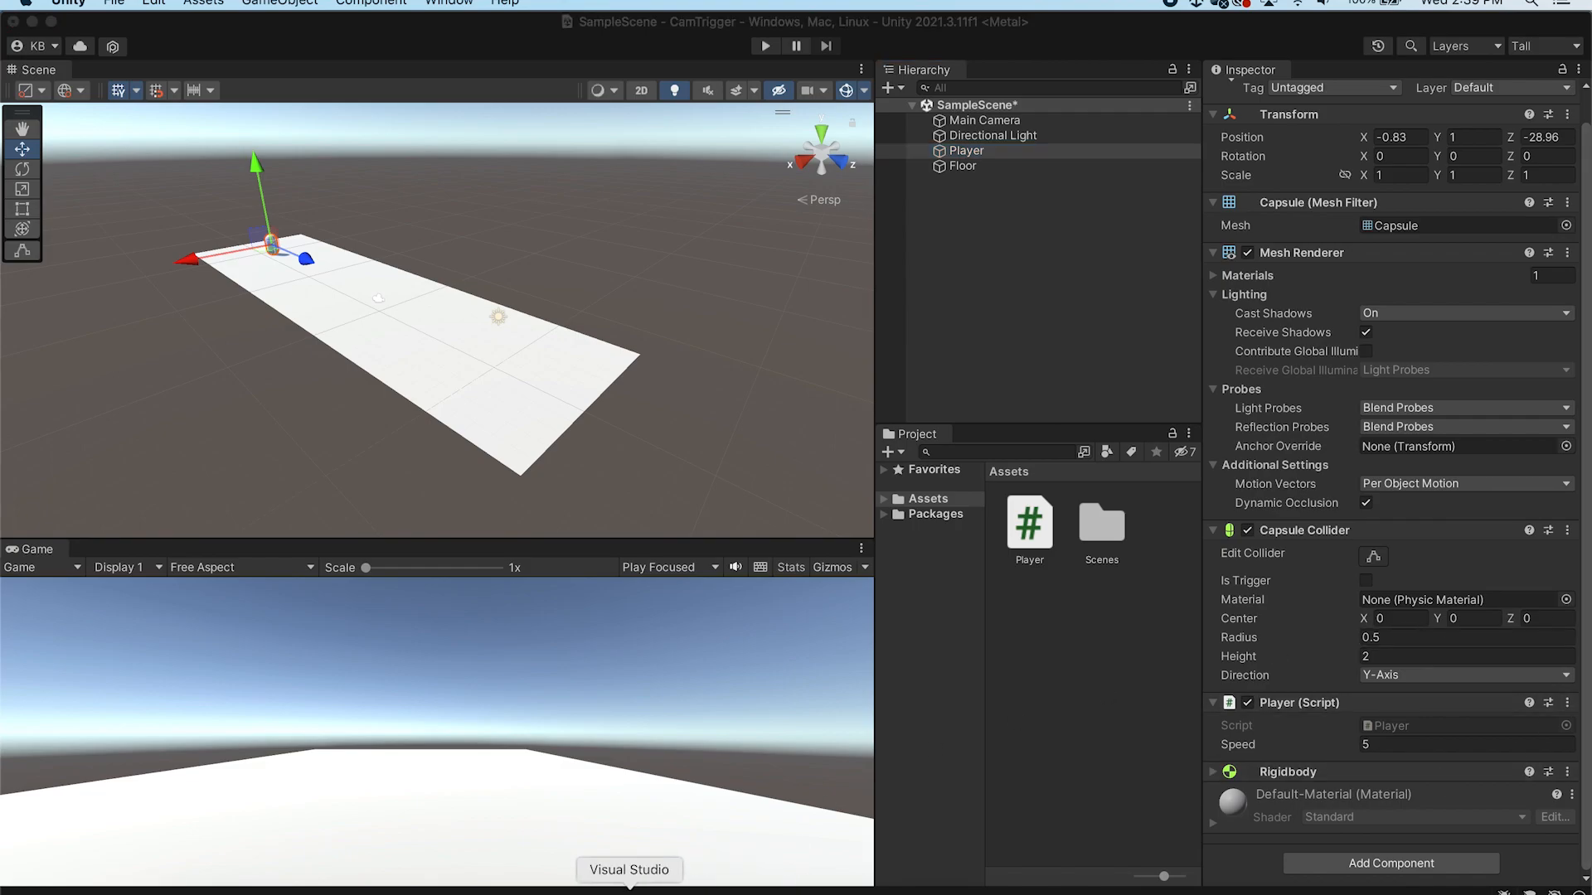
{"action": "left_click", "coordinate": [631, 890]}
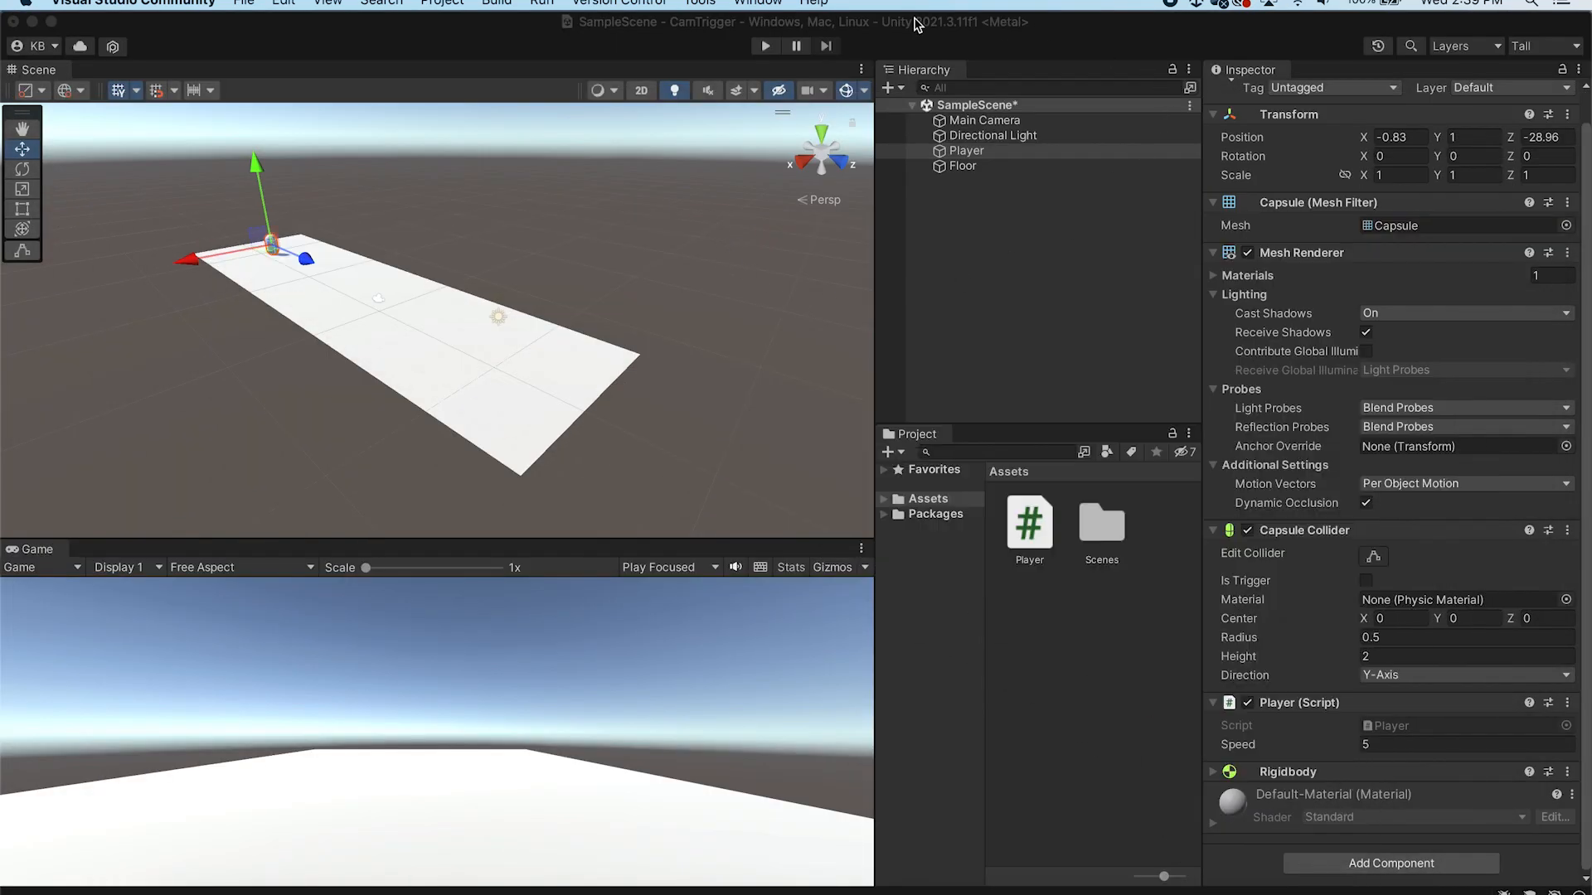
{"action": "left_click", "coordinate": [765, 45]}
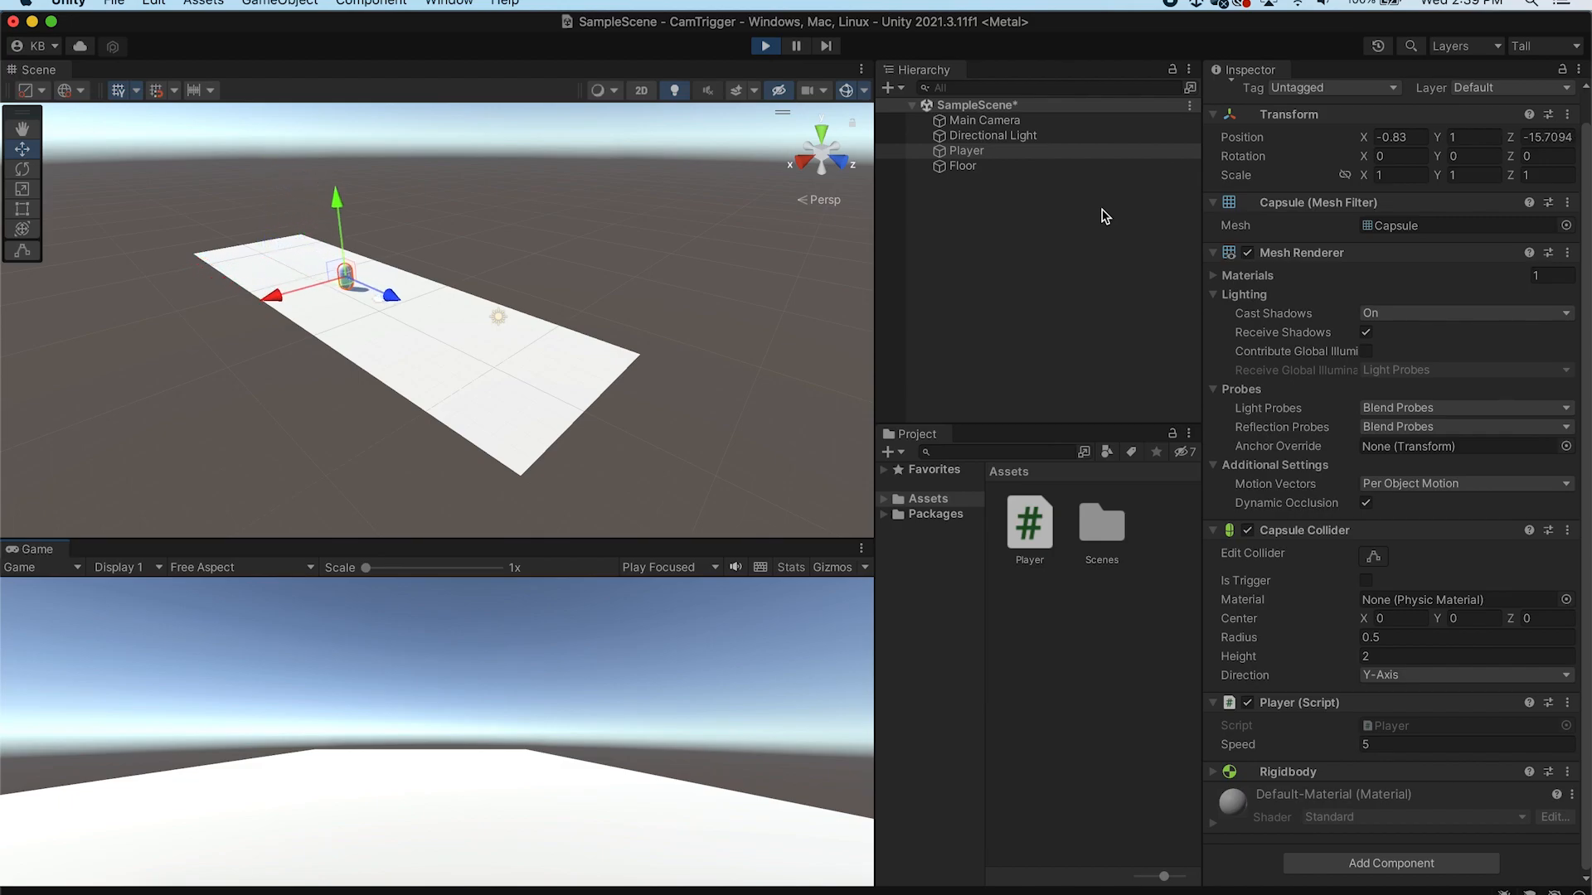
{"action": "left_click", "coordinate": [764, 46]}
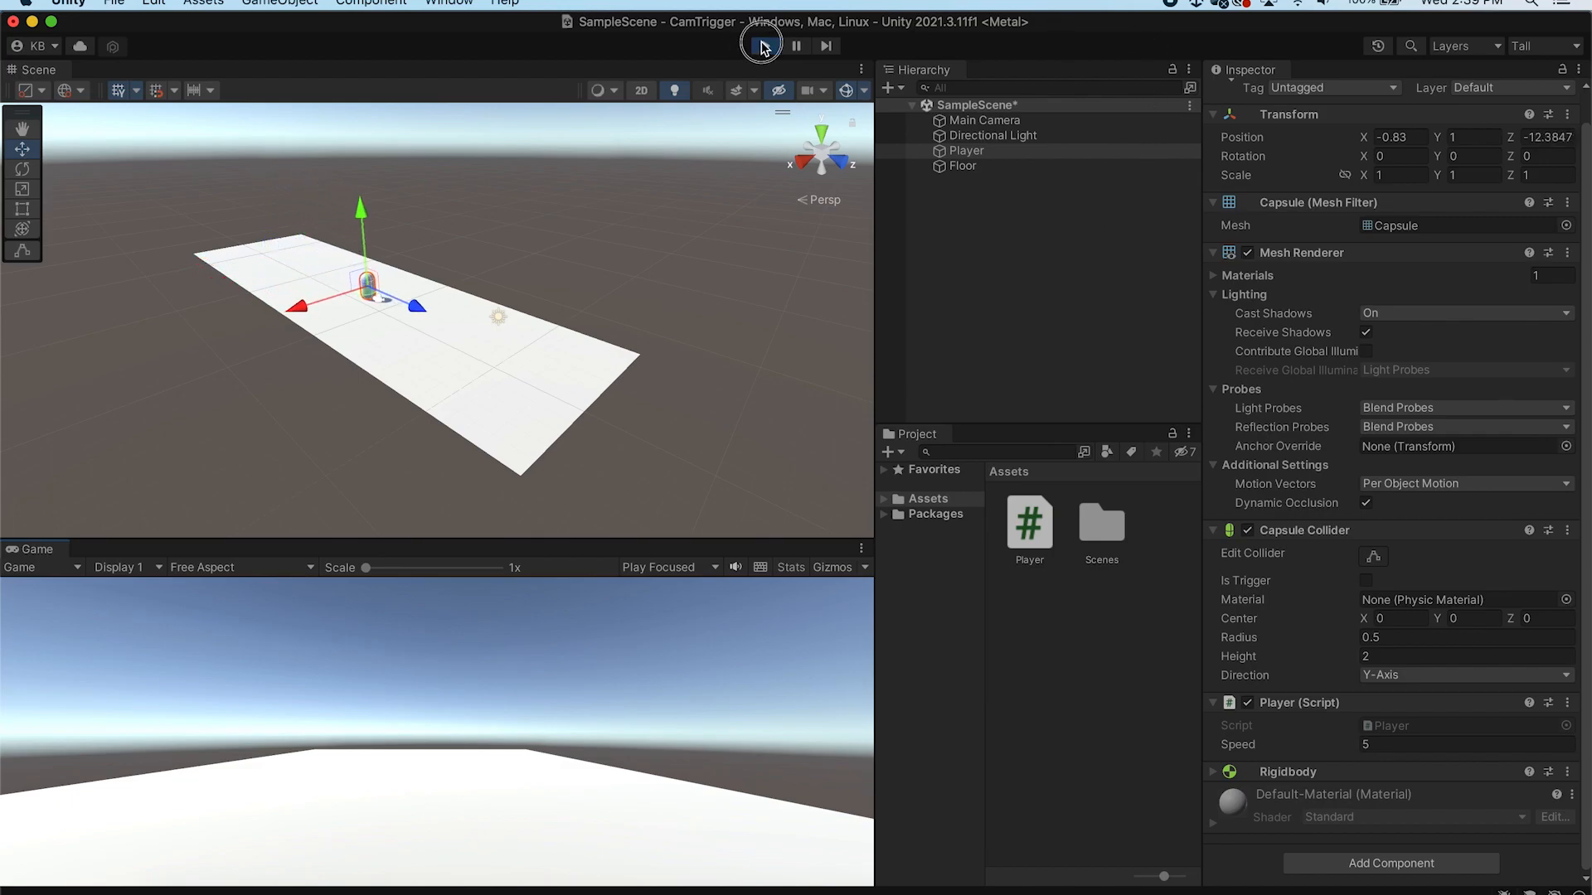
Create a new 3D cube object in the scene
{"action": "left_click", "coordinate": [1019, 221]}
{"action": "right_click", "coordinate": [1007, 216]}
{"action": "mouse_move", "coordinate": [1094, 456]}
{"action": "left_click", "coordinate": [1335, 443]}
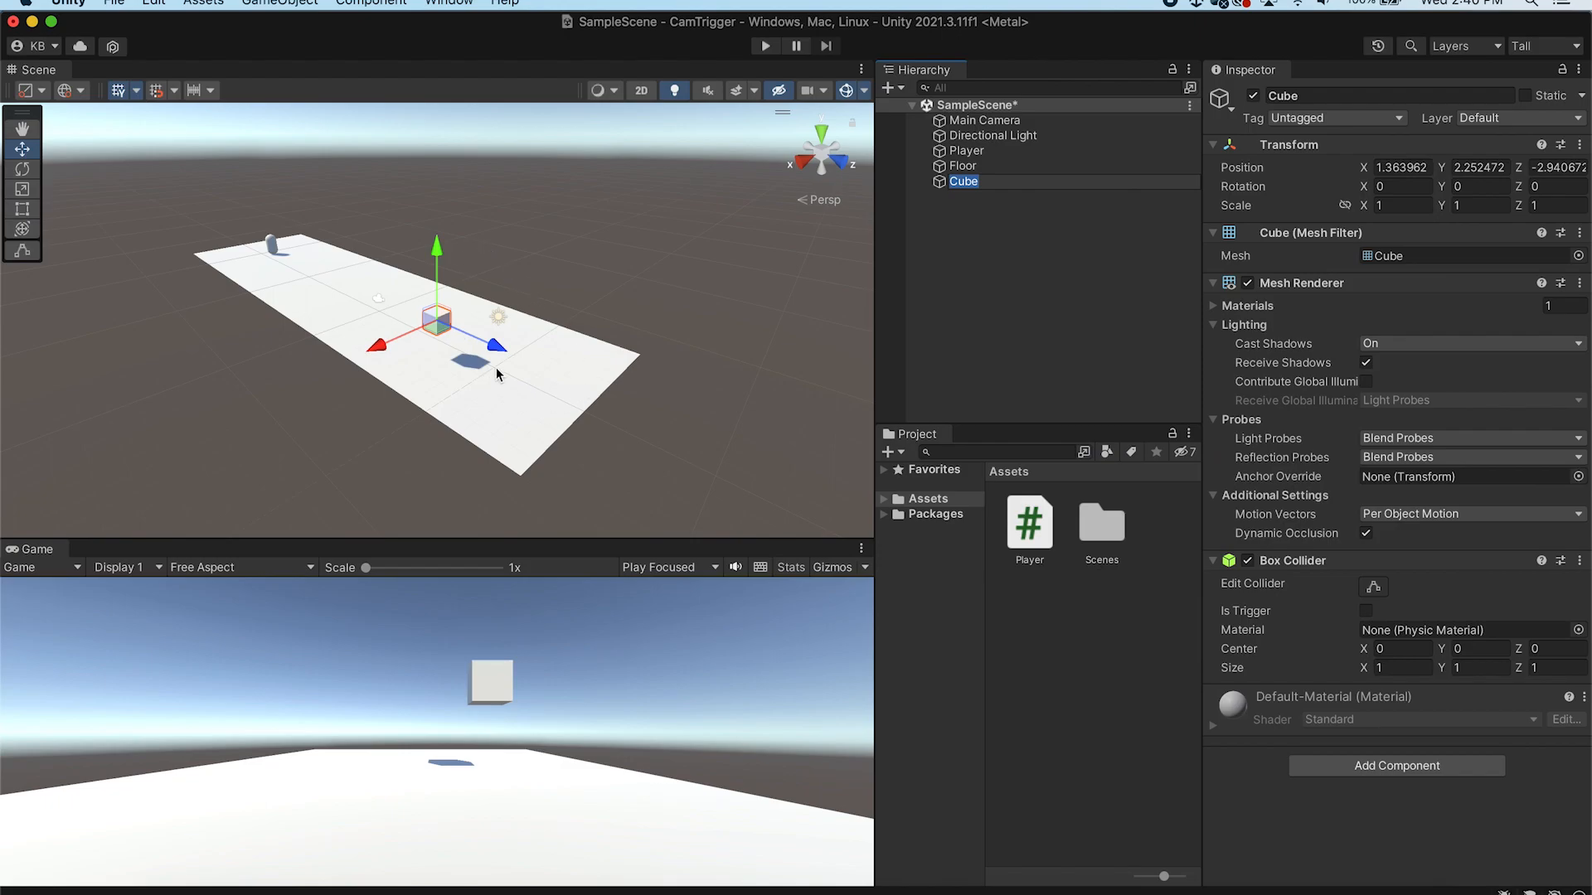
Move the cube in front of the player to about X -0.12, Y 0.61, Z -22.2
{"action": "left_click_drag", "start_coordinate": [385, 350], "coordinate": [403, 343]}
{"action": "left_click_drag", "start_coordinate": [454, 242], "coordinate": [455, 267]}
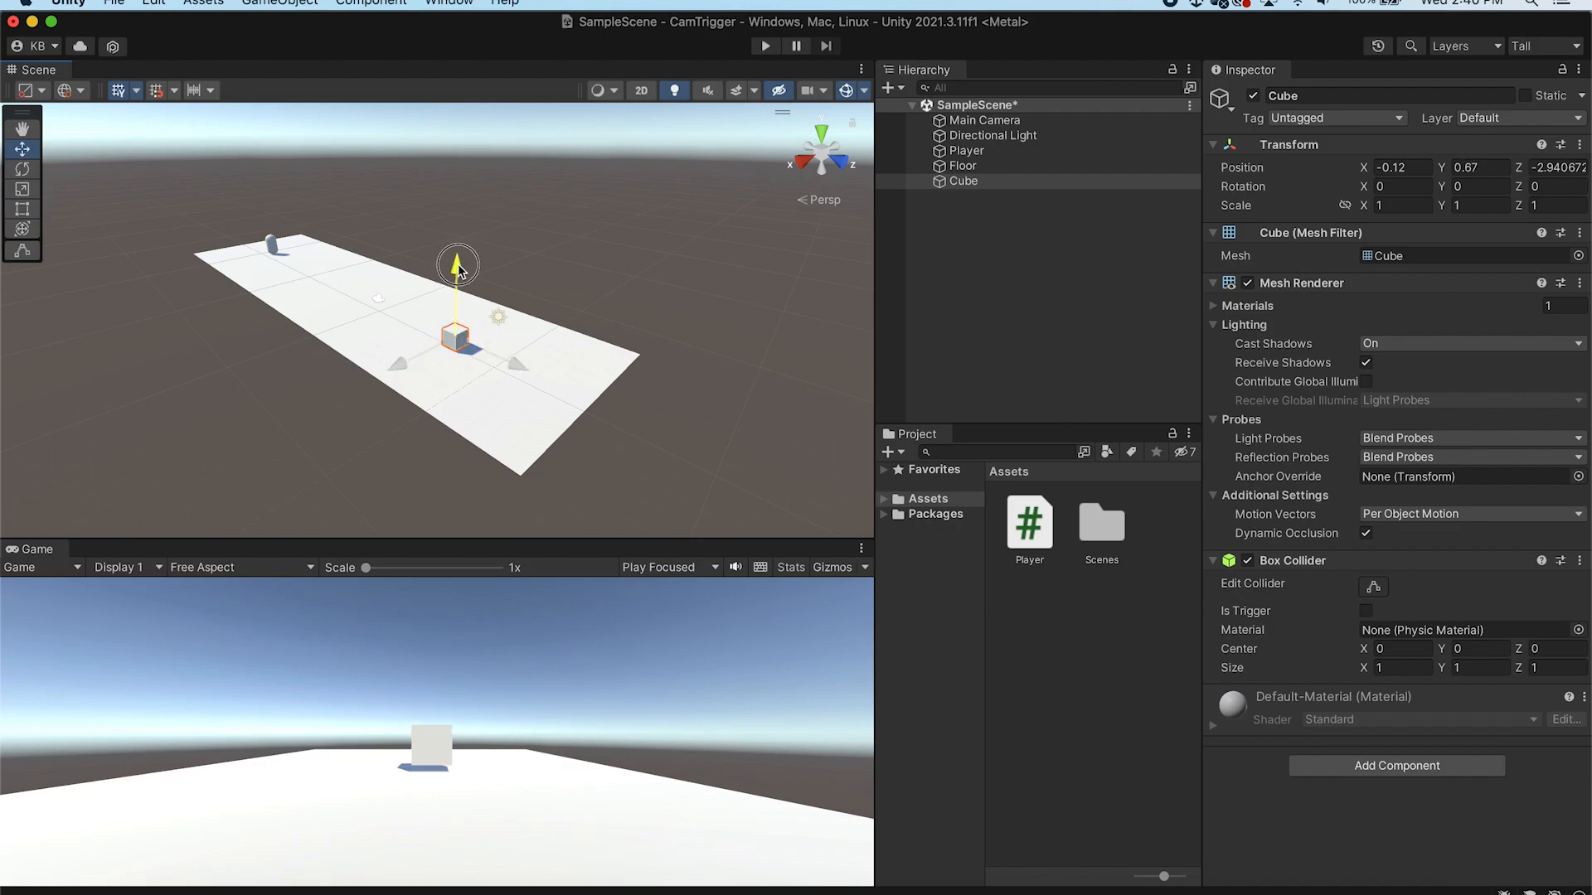
{"action": "left_click_drag", "start_coordinate": [496, 359], "coordinate": [300, 263]}
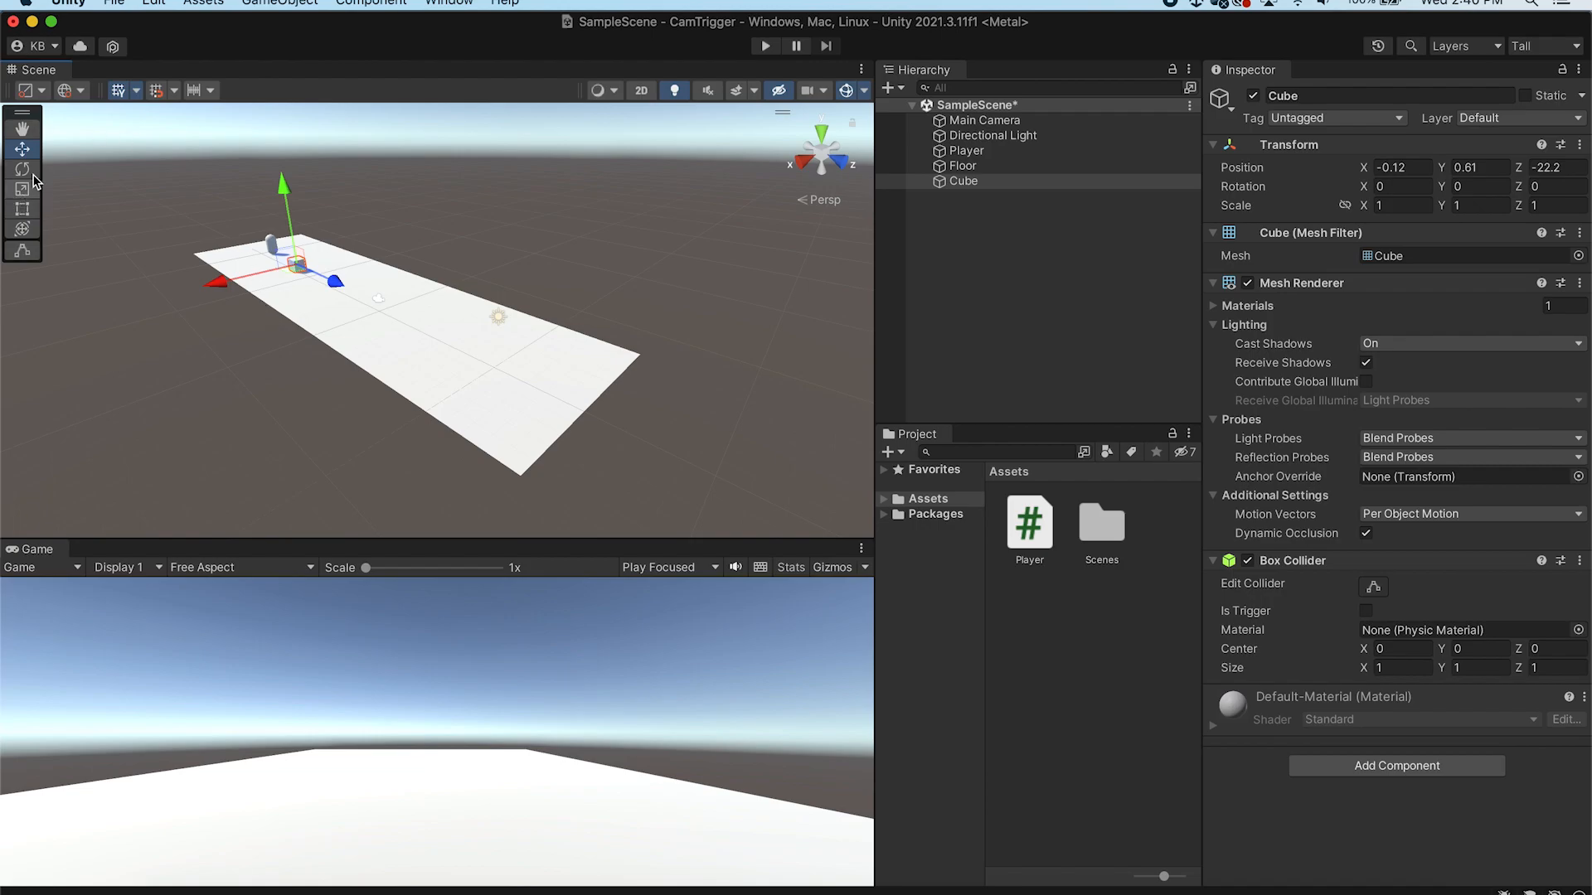
Rename the cube to Trigger
{"action": "double_click", "coordinate": [986, 181]}
{"action": "scroll", "coordinate": [569, 266], "scroll_direction": "down", "scroll_amount": 6}
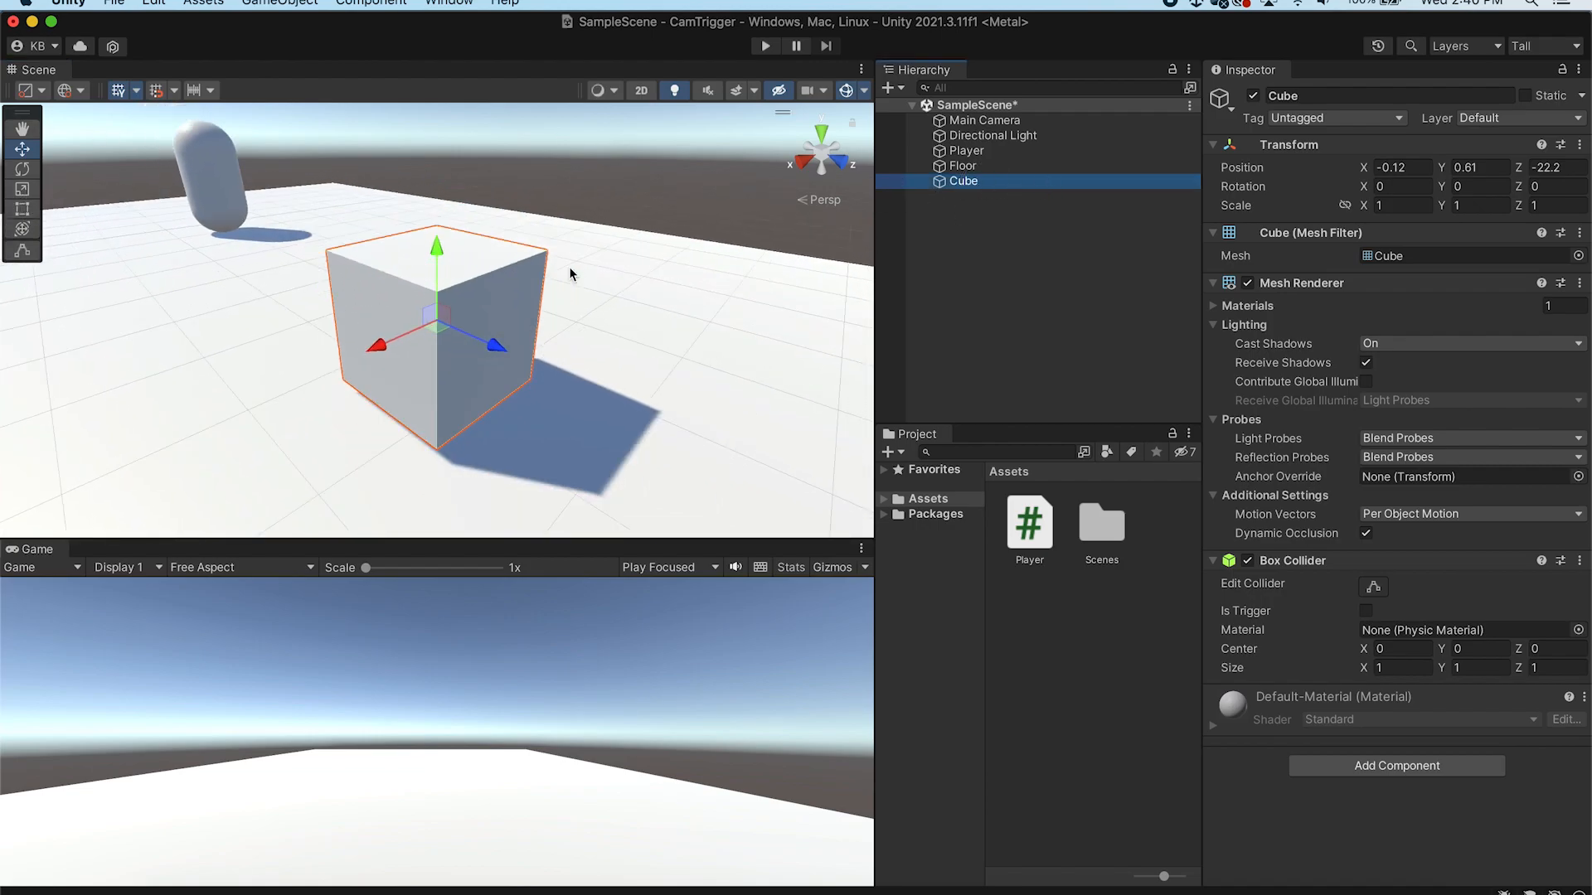
{"action": "left_click", "coordinate": [1329, 96]}
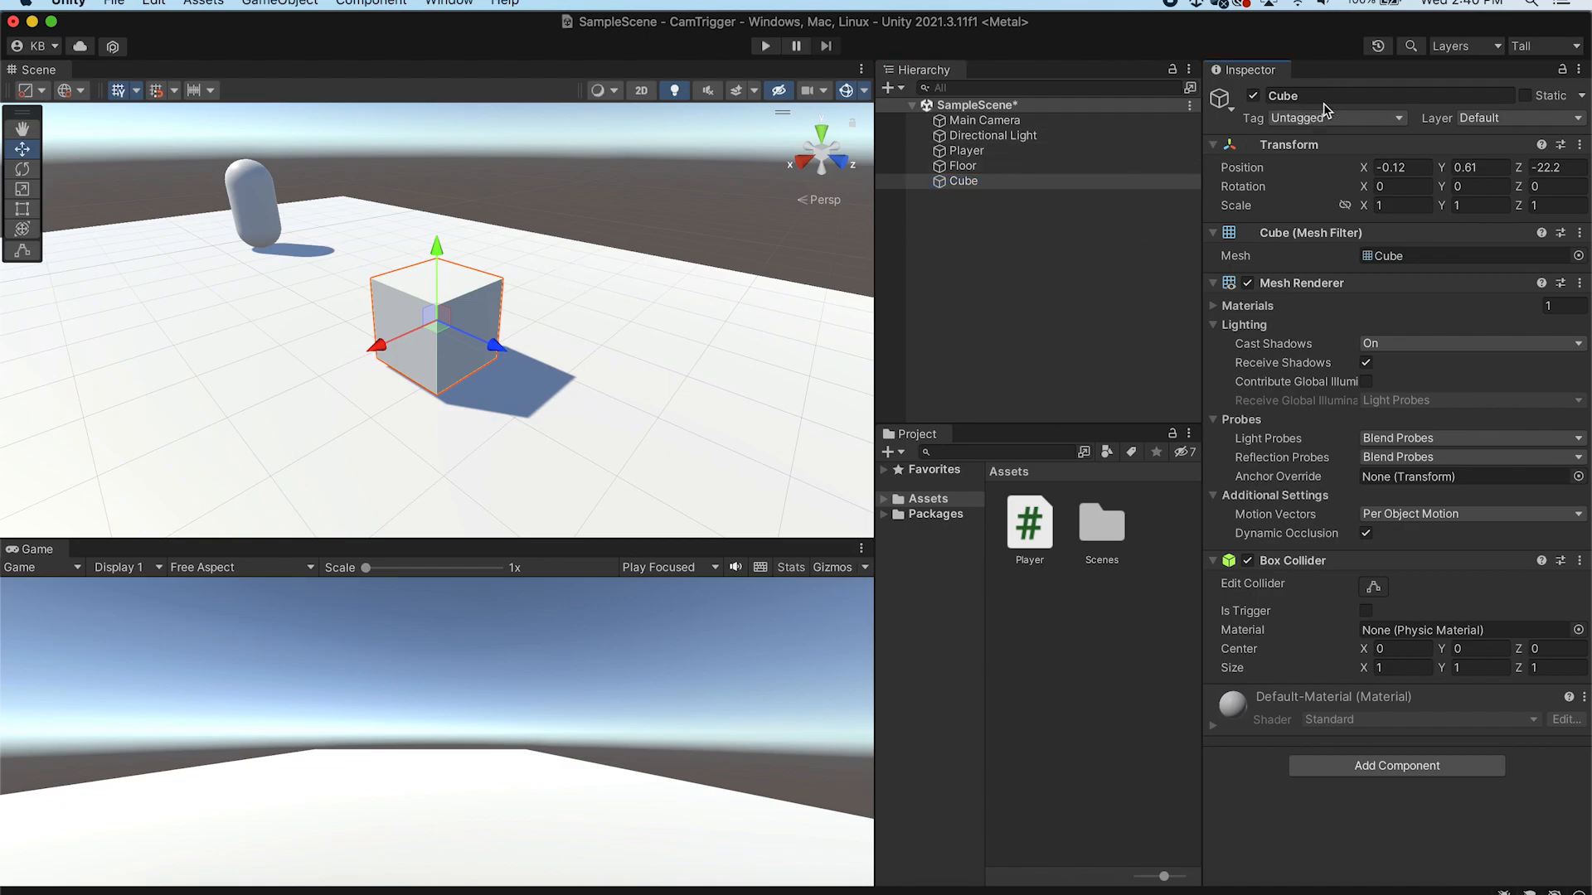
{"action": "type", "text": "Trigger"}
{"action": "key", "text": "Return"}
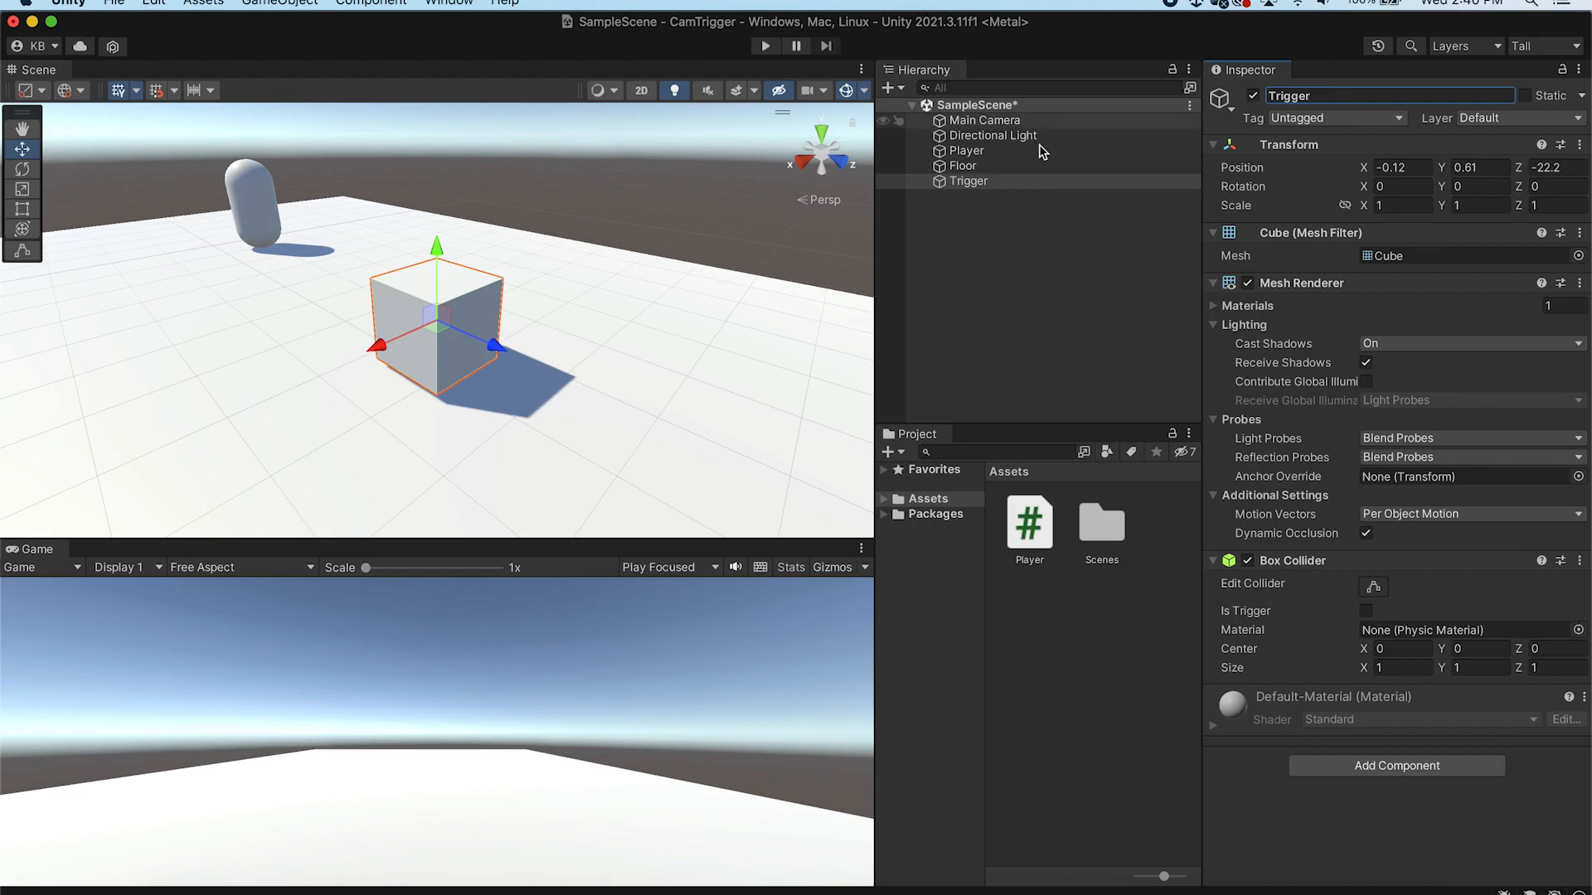
Stretch the Trigger with the Rect tool into a wall about 7.45 wide and 1.24 high across the floor
{"action": "left_click", "coordinate": [30, 215]}
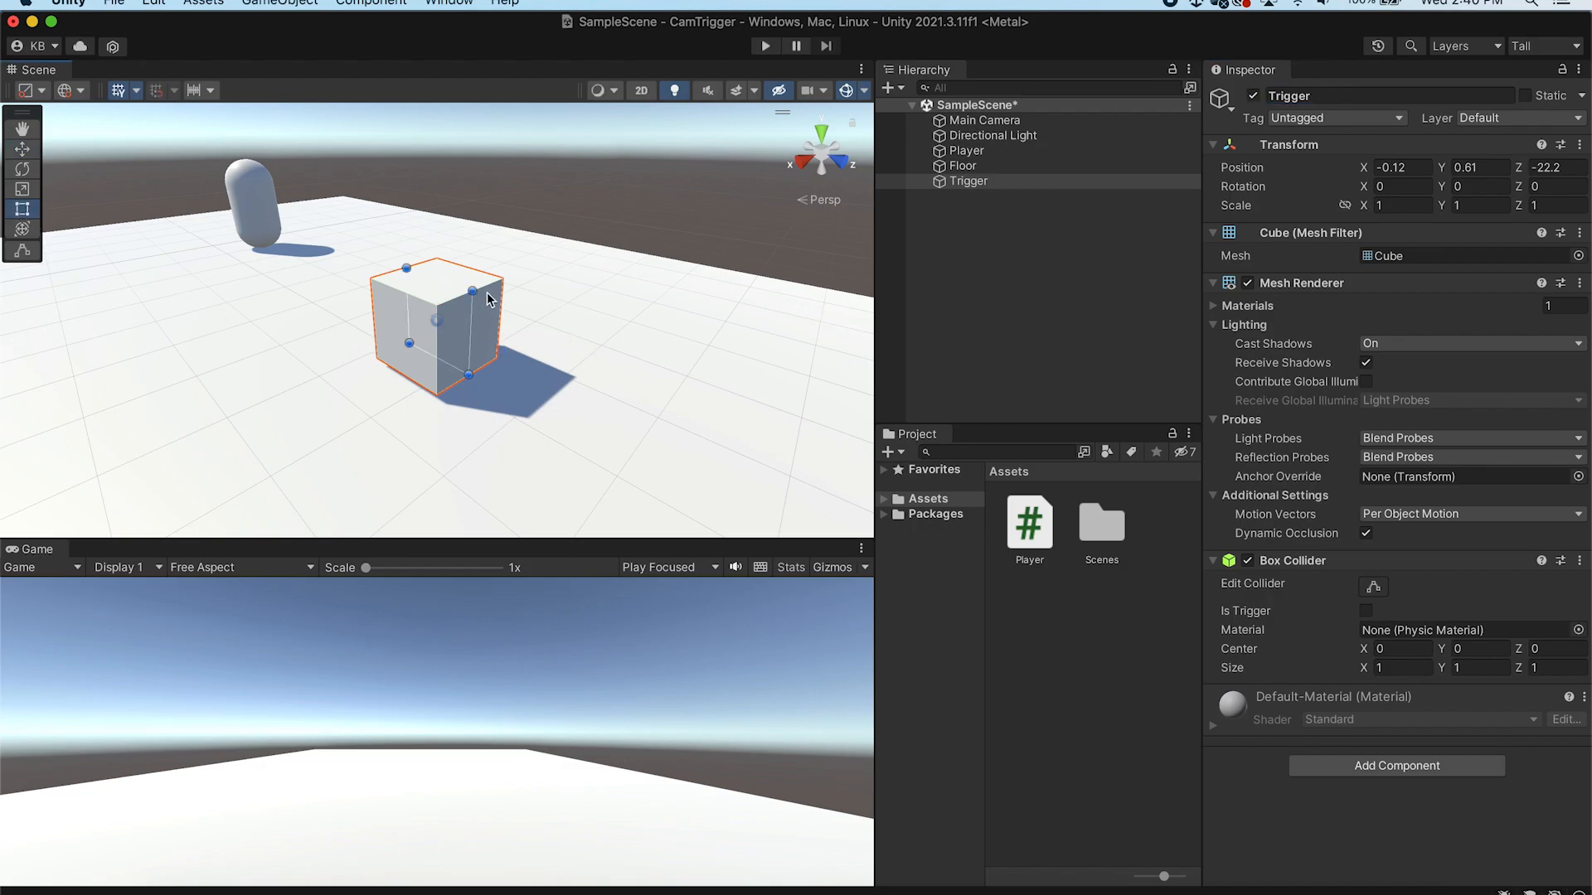
{"action": "left_click_drag", "start_coordinate": [668, 299], "coordinate": [742, 322], "text": "alt"}
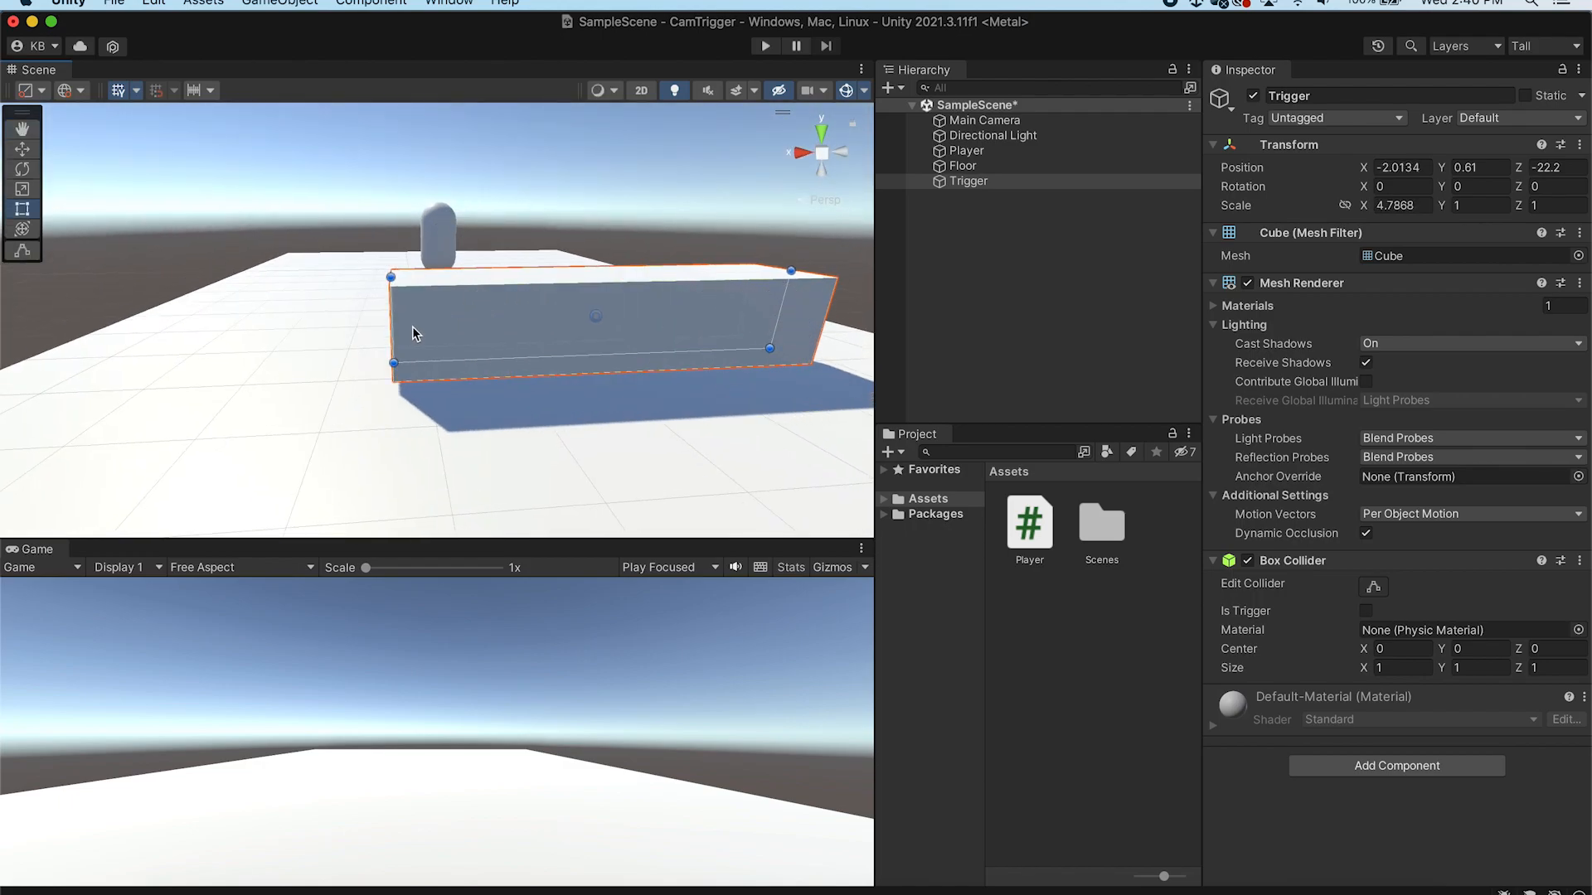
{"action": "left_click_drag", "start_coordinate": [394, 320], "coordinate": [136, 319]}
{"action": "left_click_drag", "start_coordinate": [484, 355], "coordinate": [483, 374]}
{"action": "left_click", "coordinate": [767, 238]}
{"action": "left_click_drag", "start_coordinate": [525, 321], "coordinate": [710, 355], "text": "alt"}
{"action": "scroll", "coordinate": [605, 360], "scroll_direction": "down", "scroll_amount": 5}
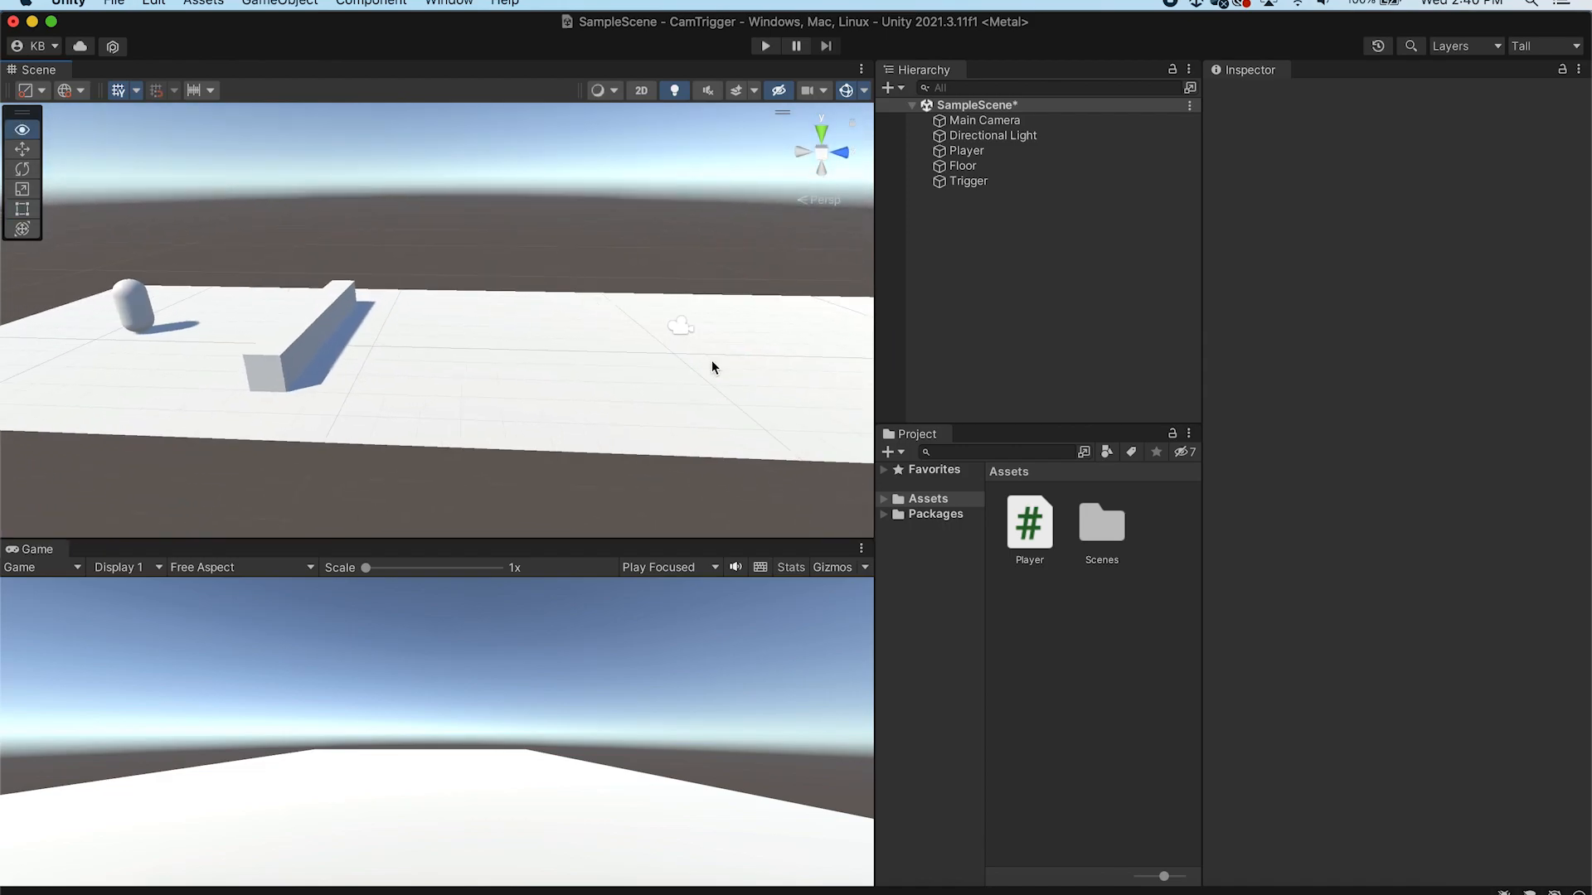
Move the Trigger slightly back along Z to about -23.36
{"action": "left_click", "coordinate": [307, 335]}
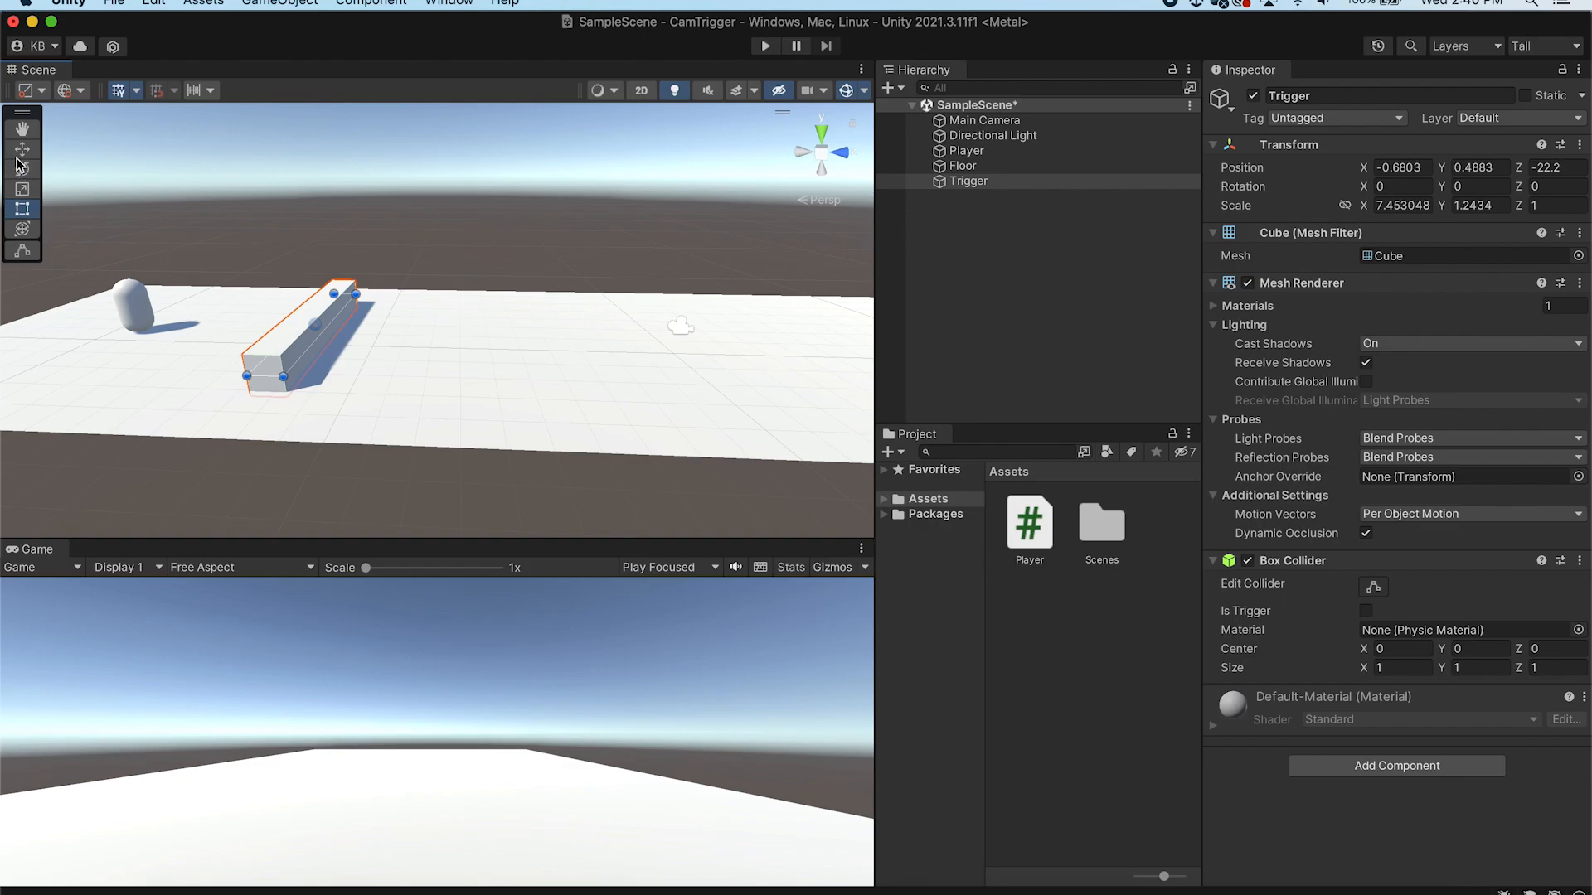
{"action": "key", "text": "w"}
{"action": "left_click_drag", "start_coordinate": [384, 327], "coordinate": [362, 335]}
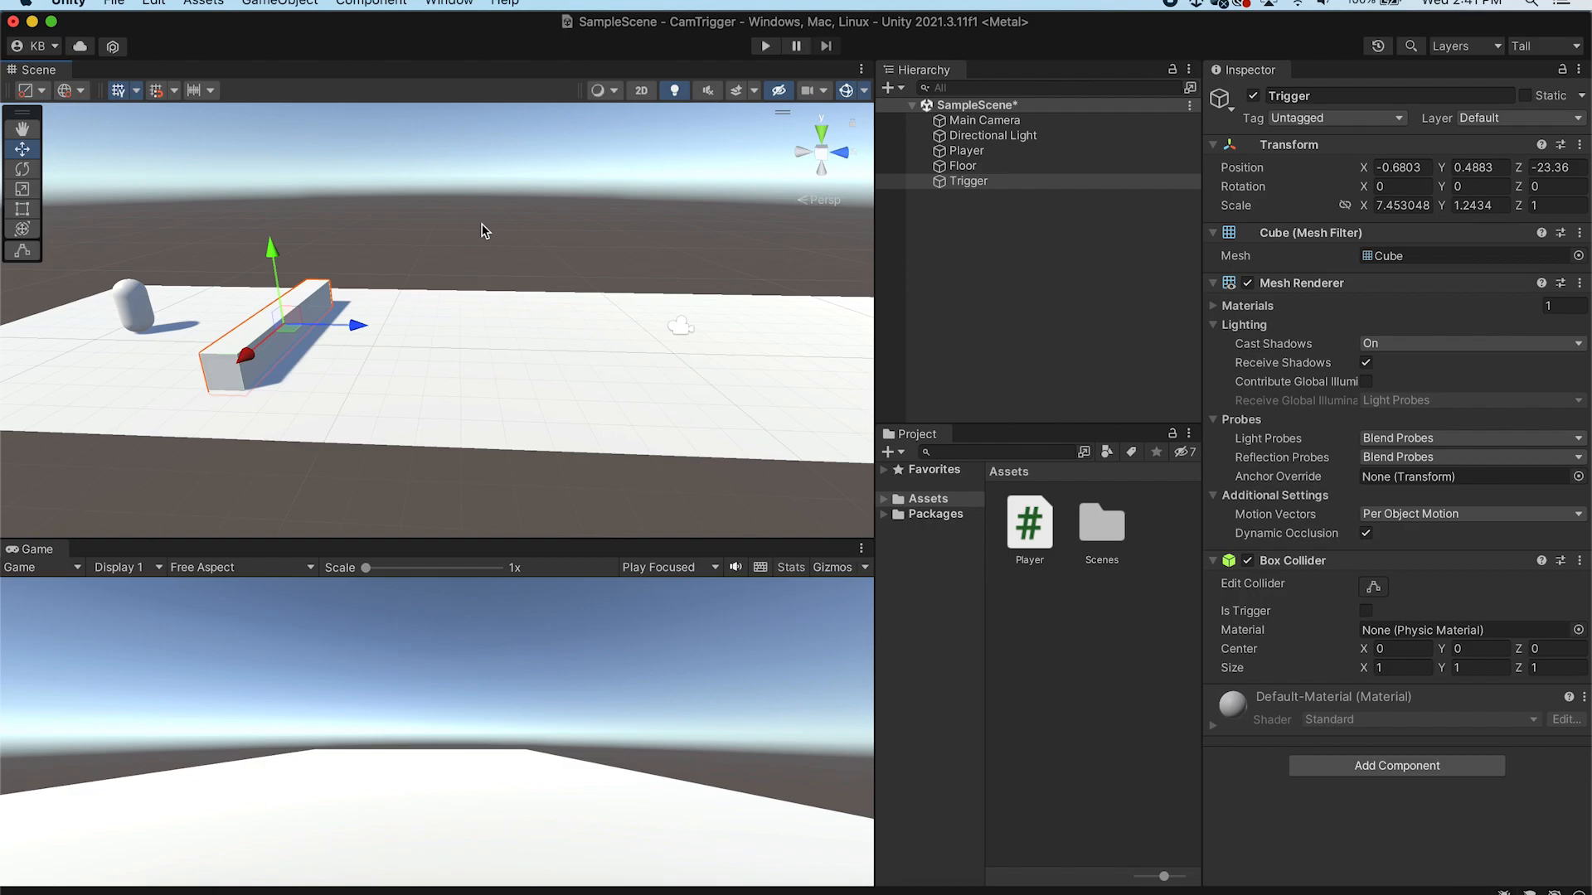
Rename the Trigger to Trigger1
{"action": "left_click", "coordinate": [1027, 181]}
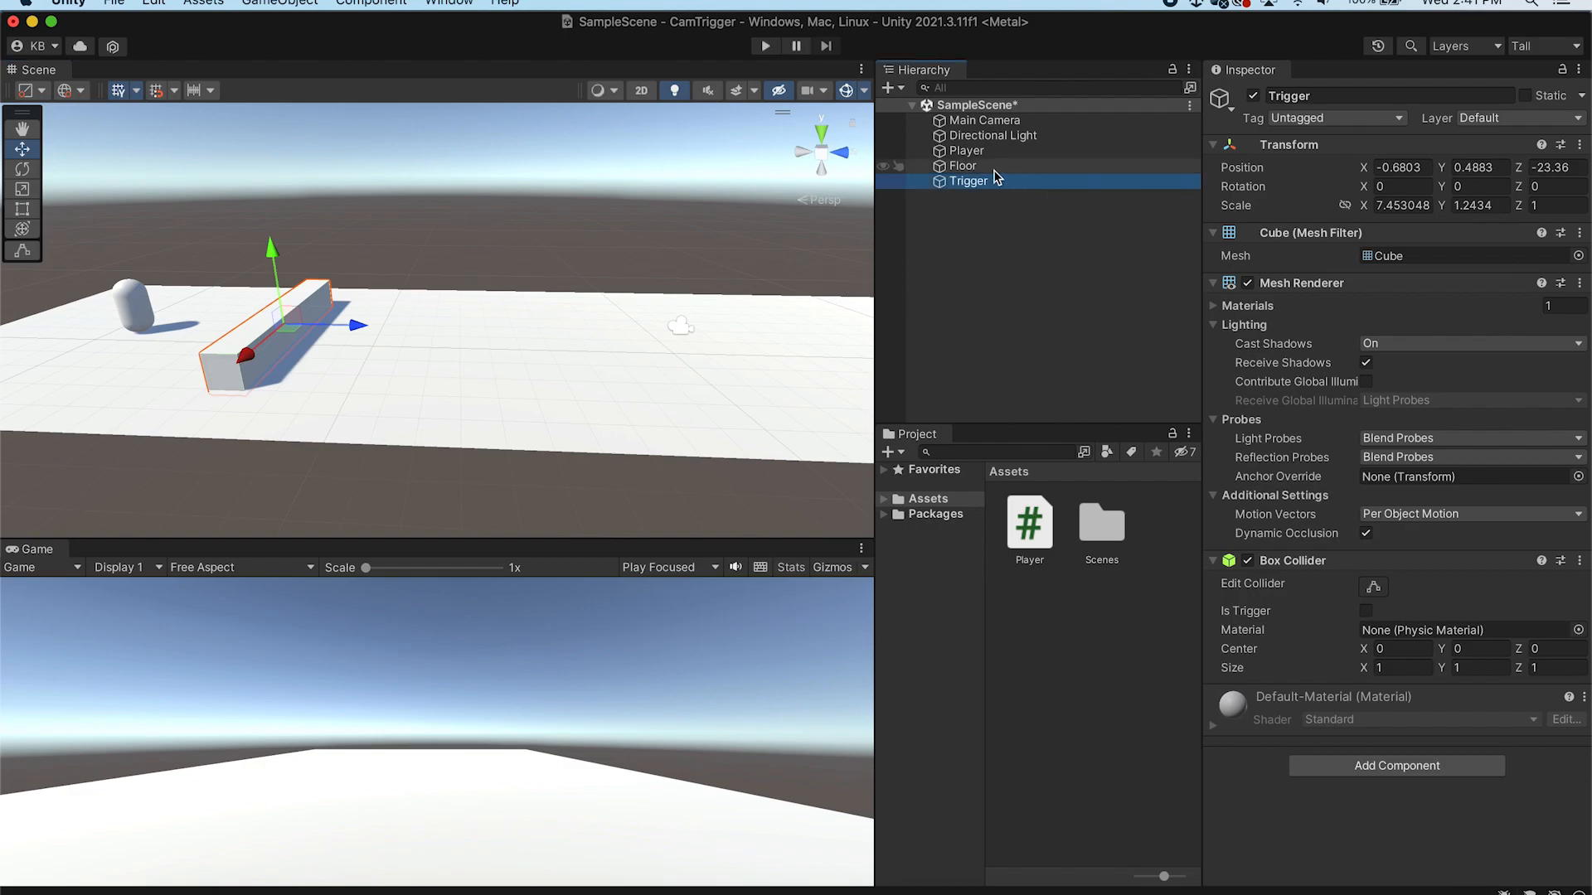
{"action": "left_click", "coordinate": [1337, 95]}
{"action": "left_click", "coordinate": [1339, 95]}
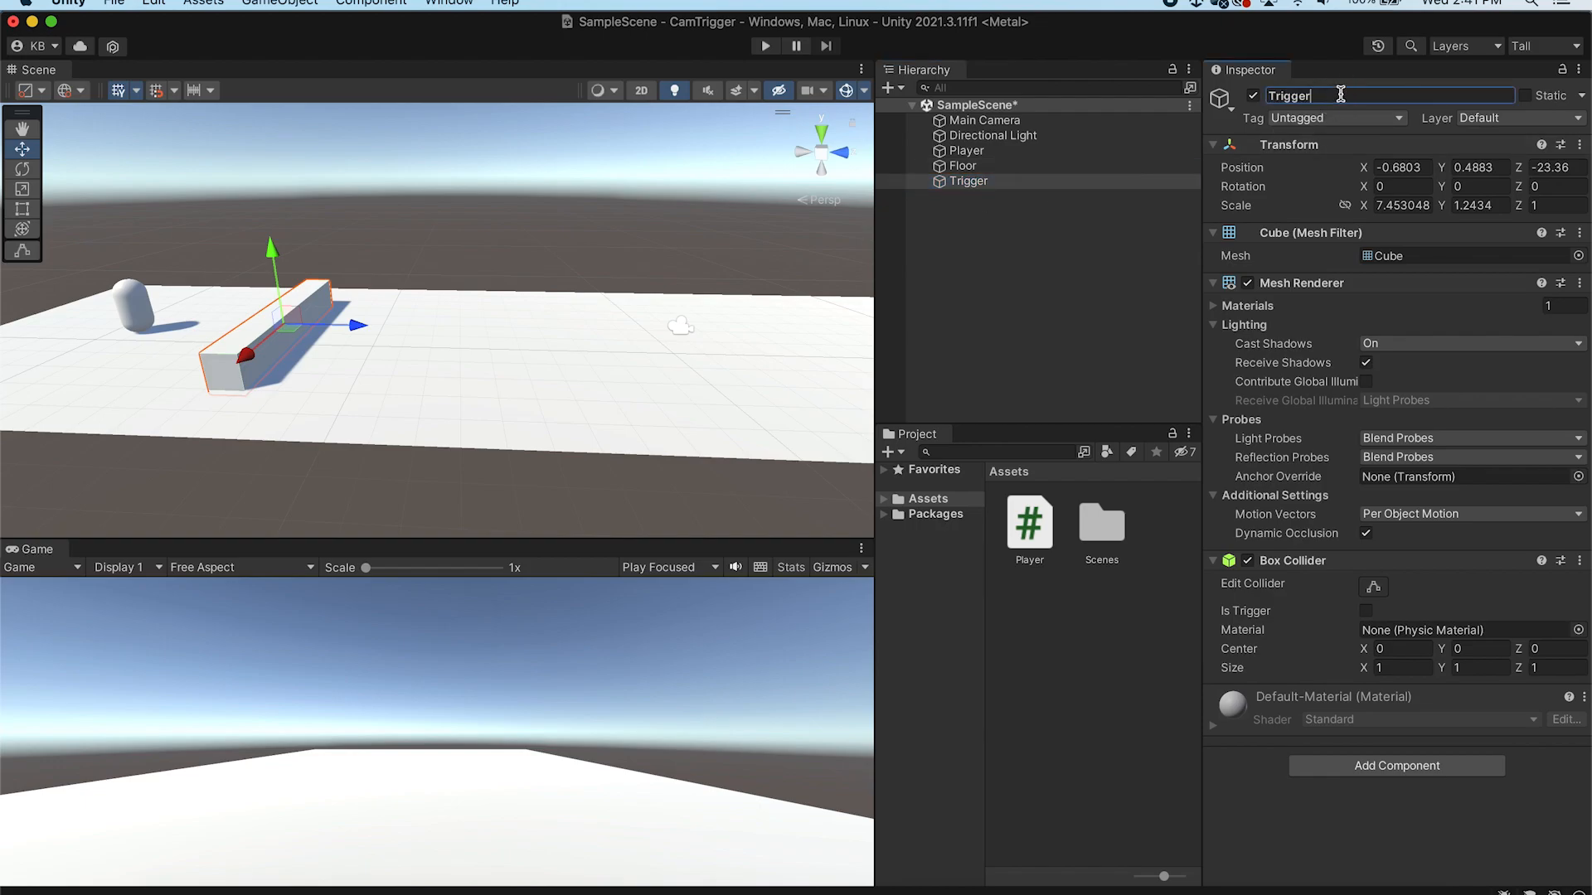
{"action": "left_click", "coordinate": [1051, 181]}
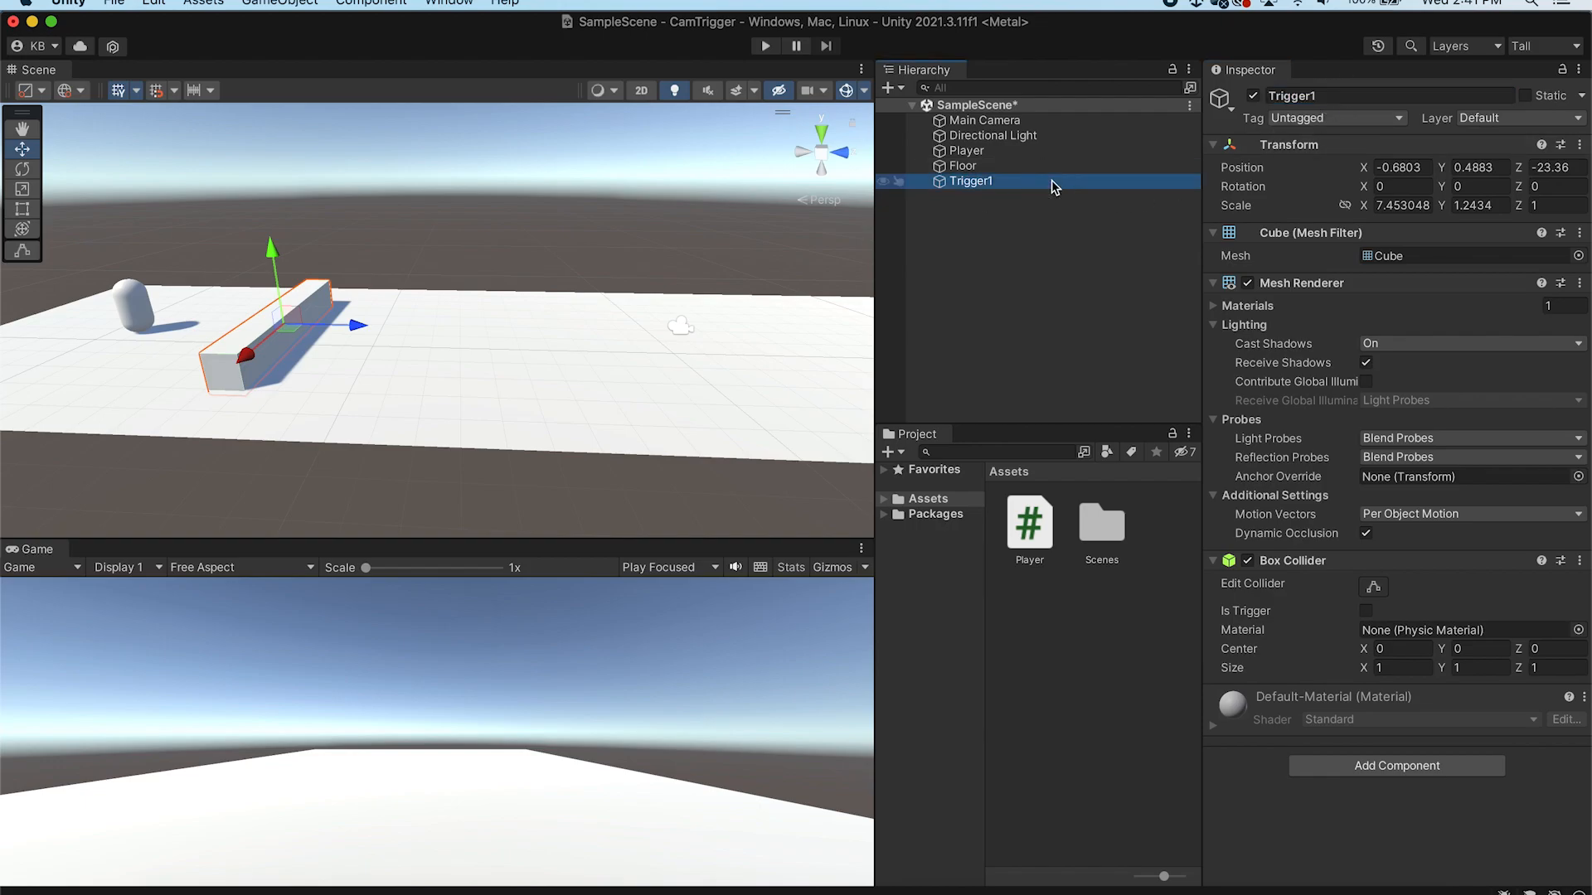
Duplicate Trigger1 and move the copy forward along the floor to about Z -14.81
{"action": "key", "text": "super+d"}
{"action": "left_click", "coordinate": [1382, 92]}
{"action": "left_click", "coordinate": [1379, 95]}
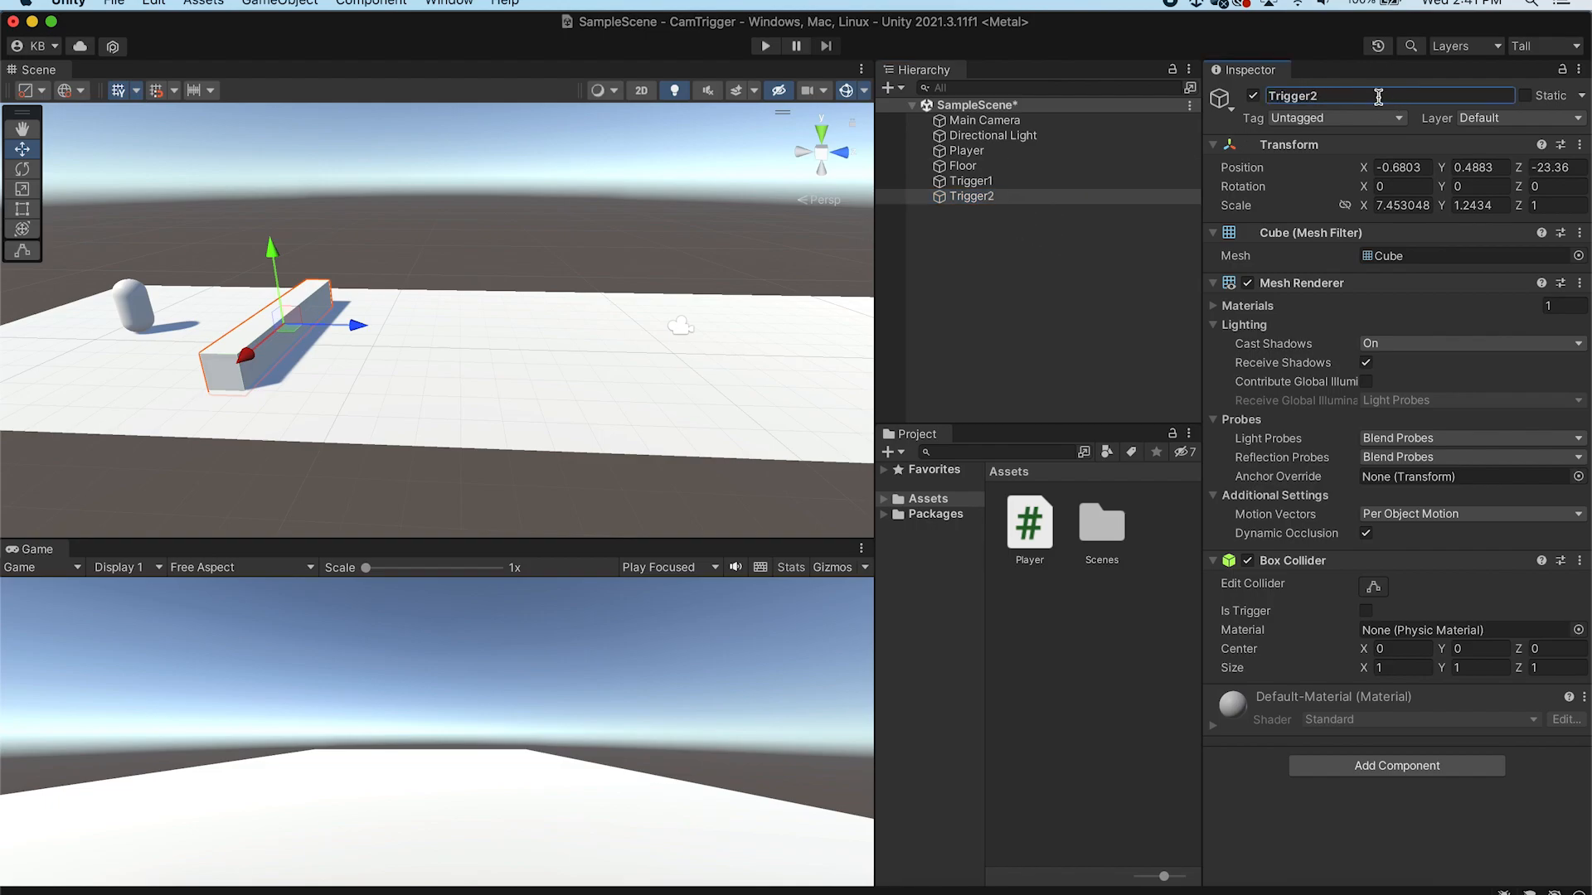
{"action": "left_click_drag", "start_coordinate": [358, 325], "coordinate": [610, 333]}
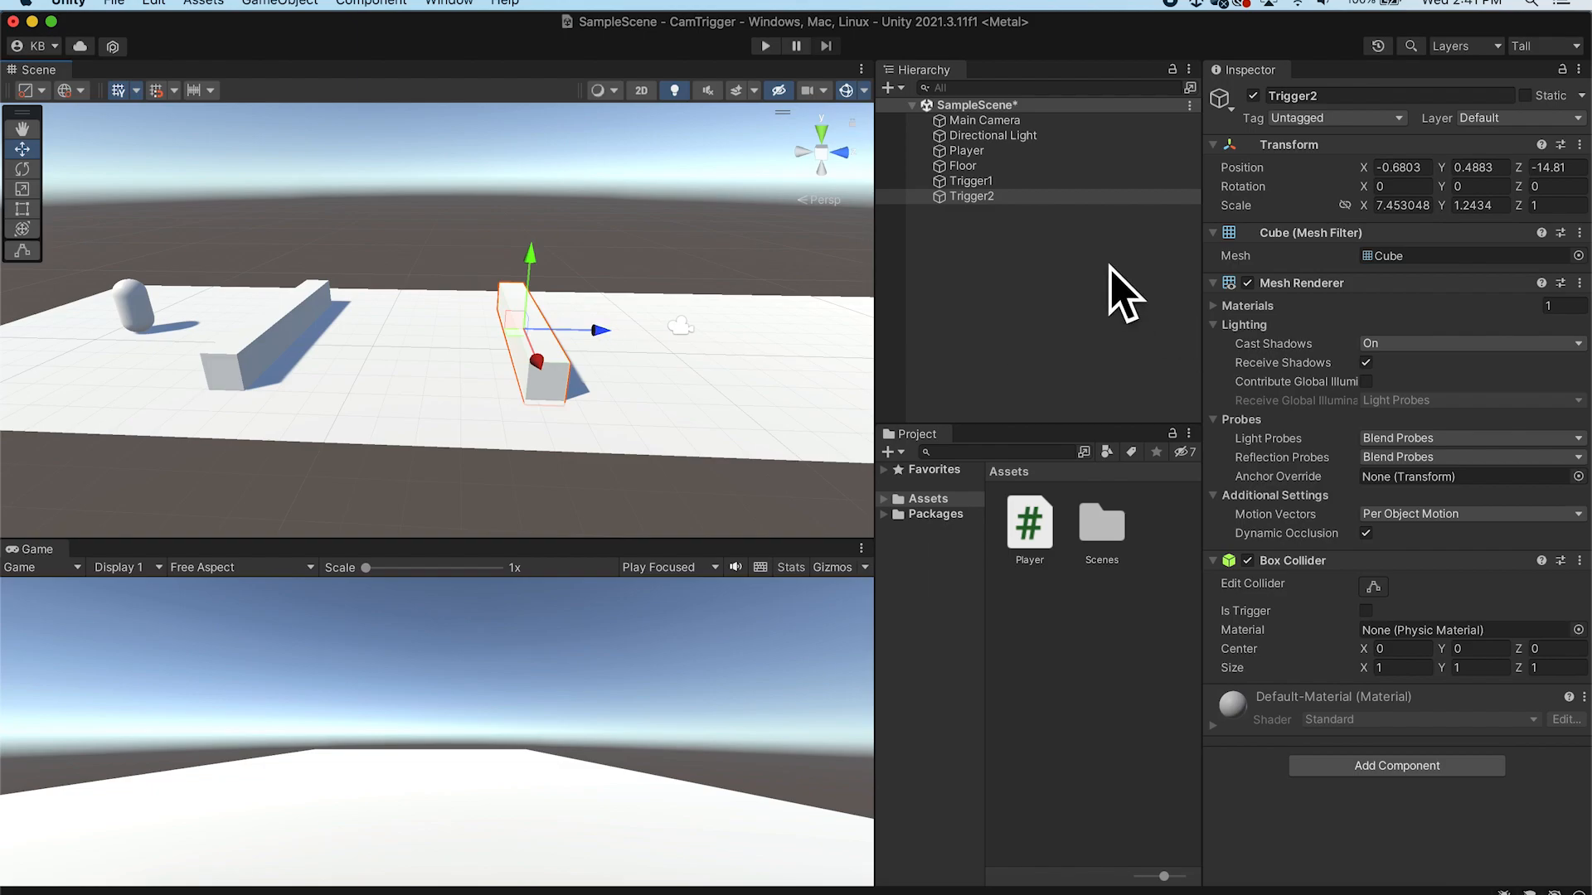
Enable Is Trigger on the box colliders of Trigger1 and Trigger2
{"action": "left_click", "coordinate": [975, 182]}
{"action": "left_click", "coordinate": [1365, 611]}
{"action": "left_click", "coordinate": [527, 383]}
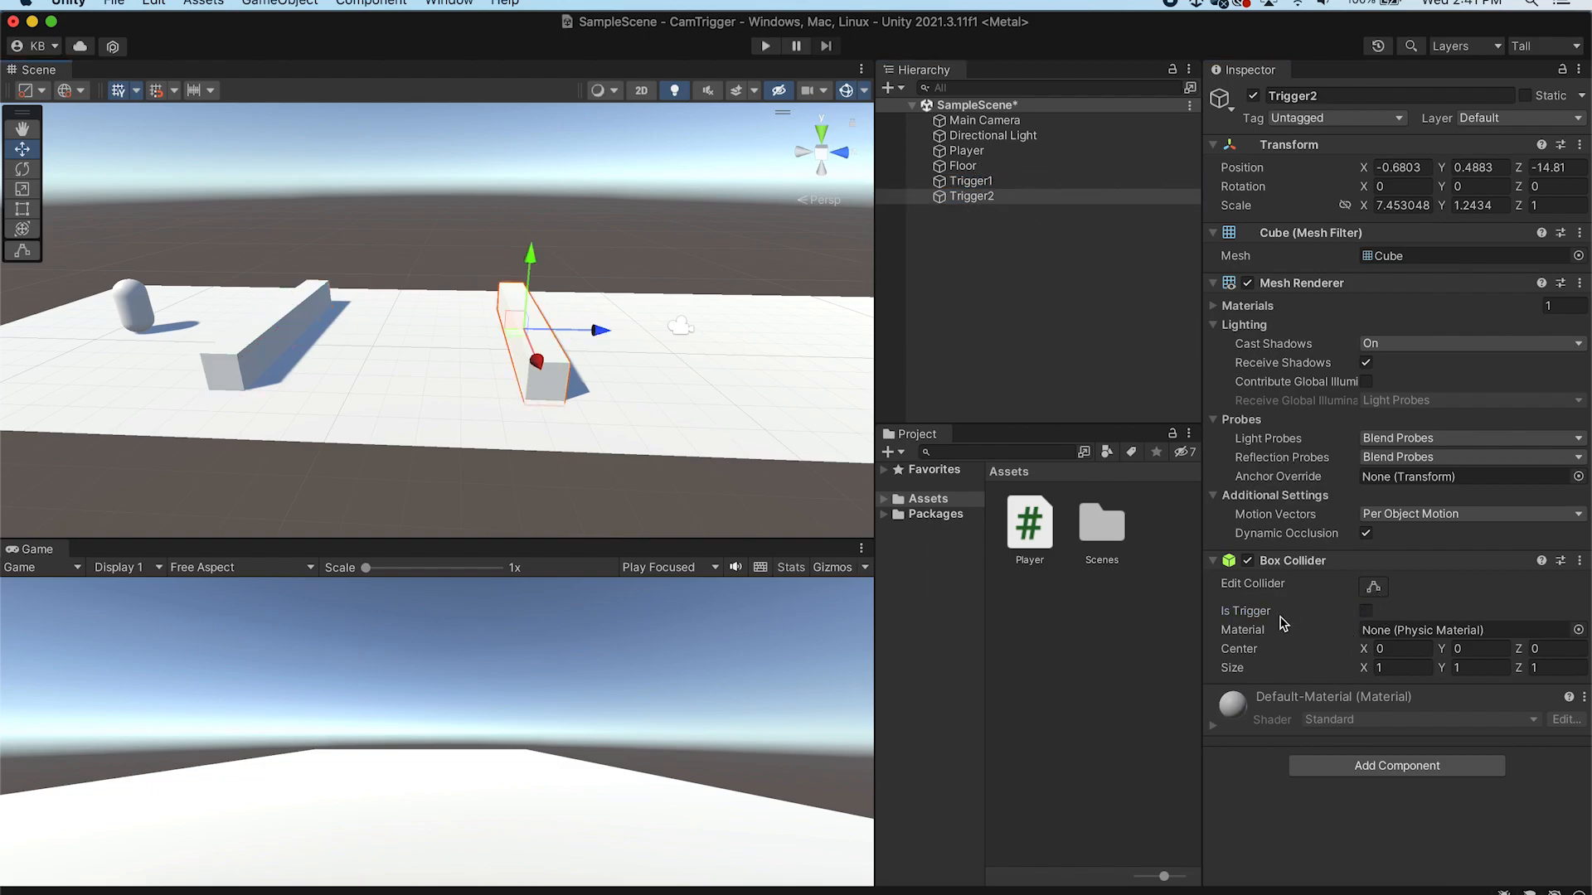
{"action": "left_click", "coordinate": [1365, 611]}
Duplicate Trigger2 and move the copy further forward to about Z -5.82
{"action": "left_click", "coordinate": [1013, 201]}
{"action": "key", "text": "super+d"}
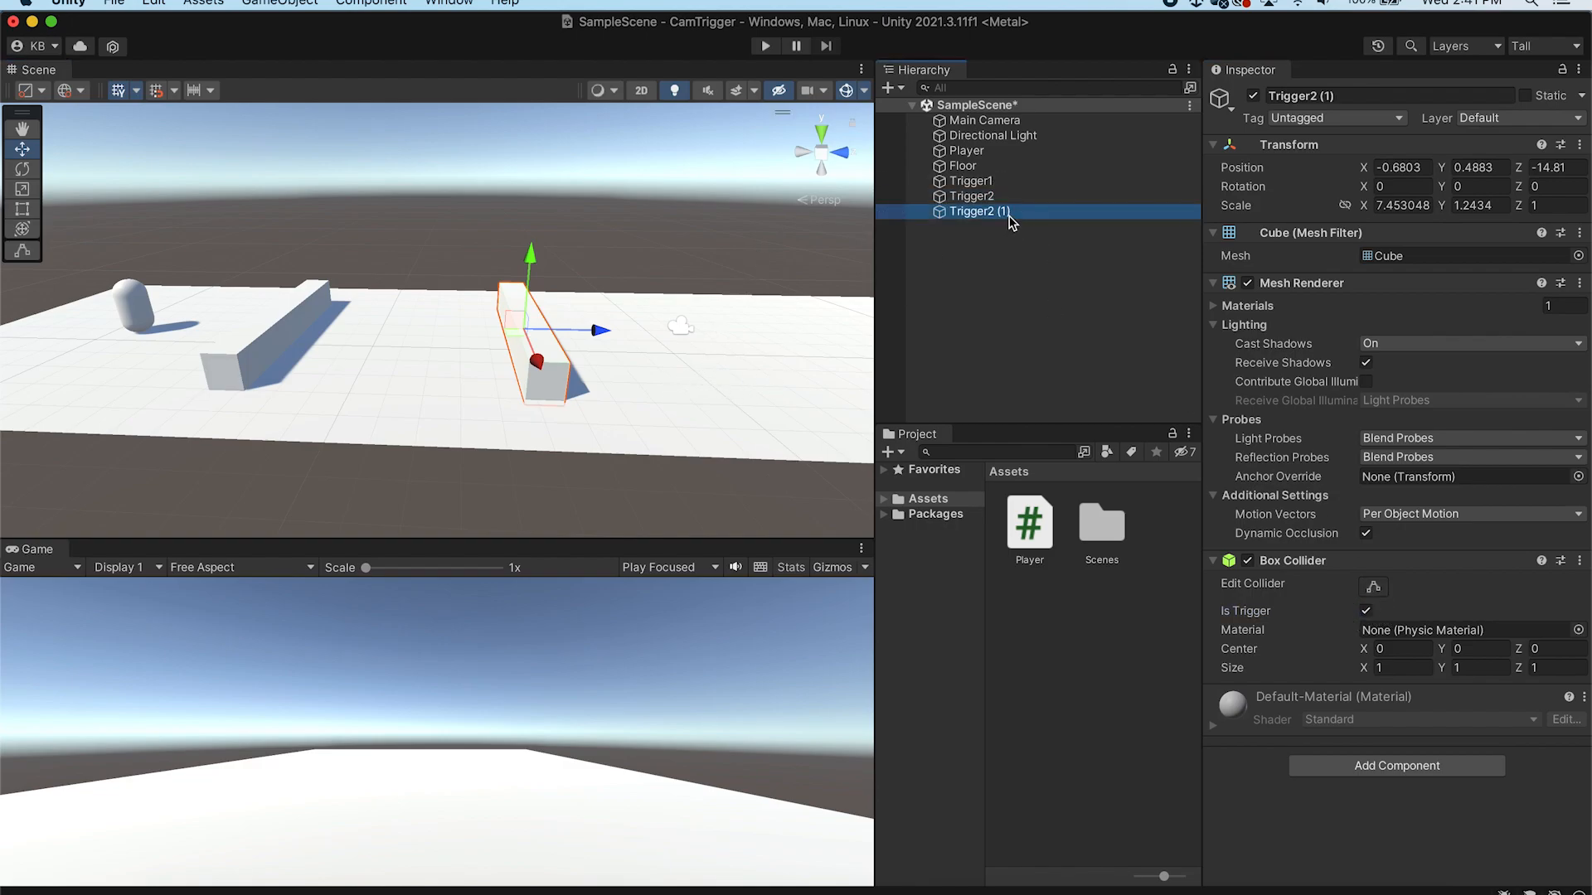
{"action": "left_click_drag", "start_coordinate": [598, 330], "coordinate": [764, 335]}
{"action": "scroll", "coordinate": [679, 327], "scroll_direction": "down", "scroll_amount": 10}
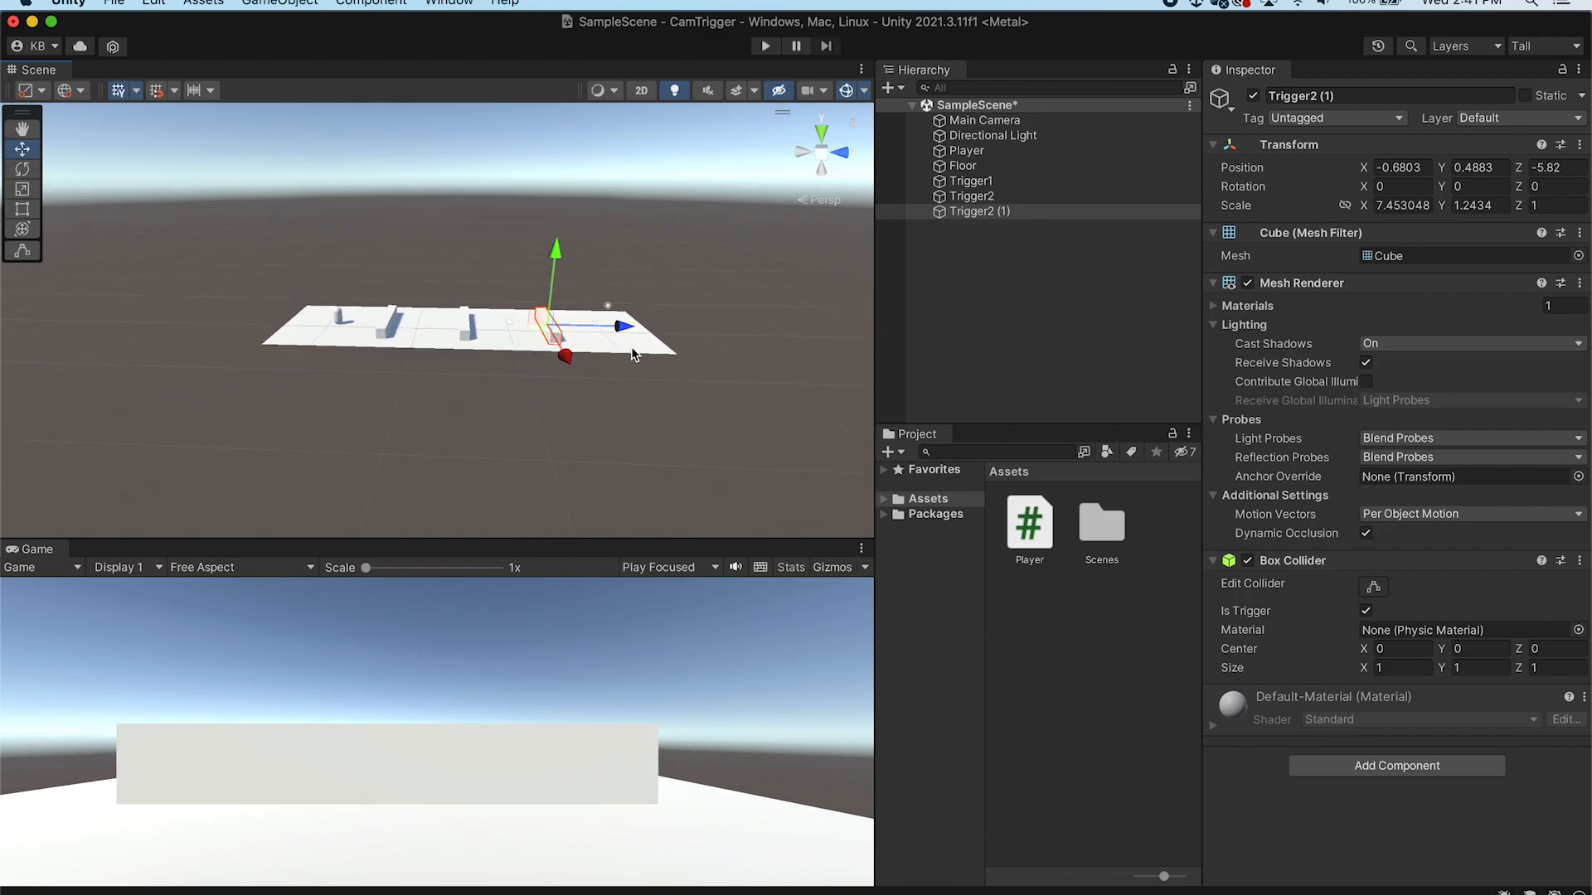
Lengthen the floor's far end with the Rect tool to a Z scale of about 4.72
{"action": "left_click", "coordinate": [632, 349]}
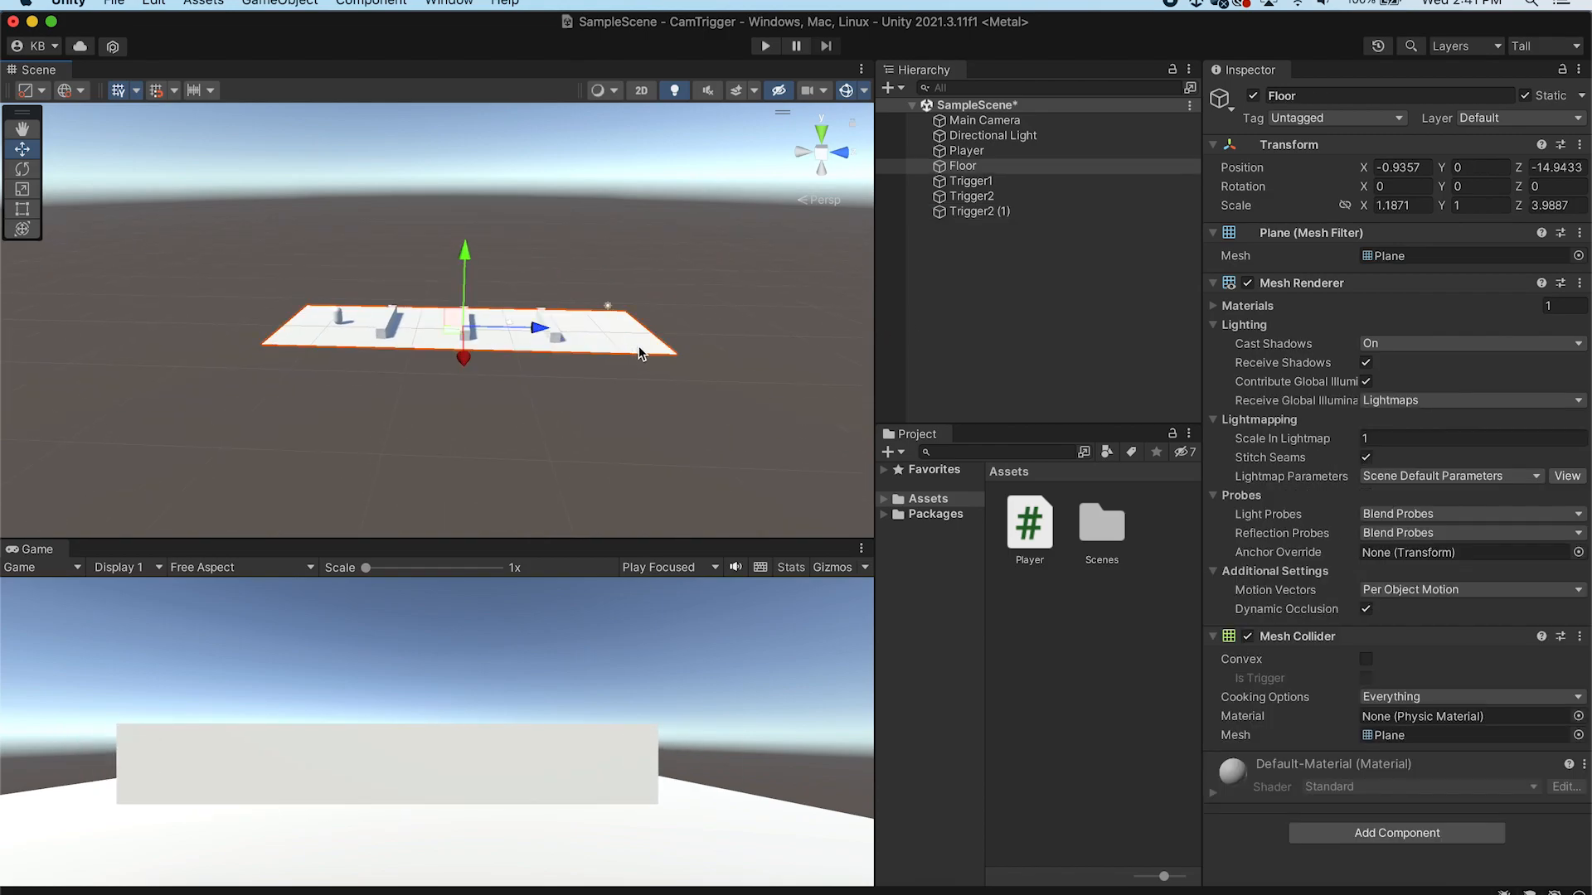
{"action": "left_click", "coordinate": [18, 208]}
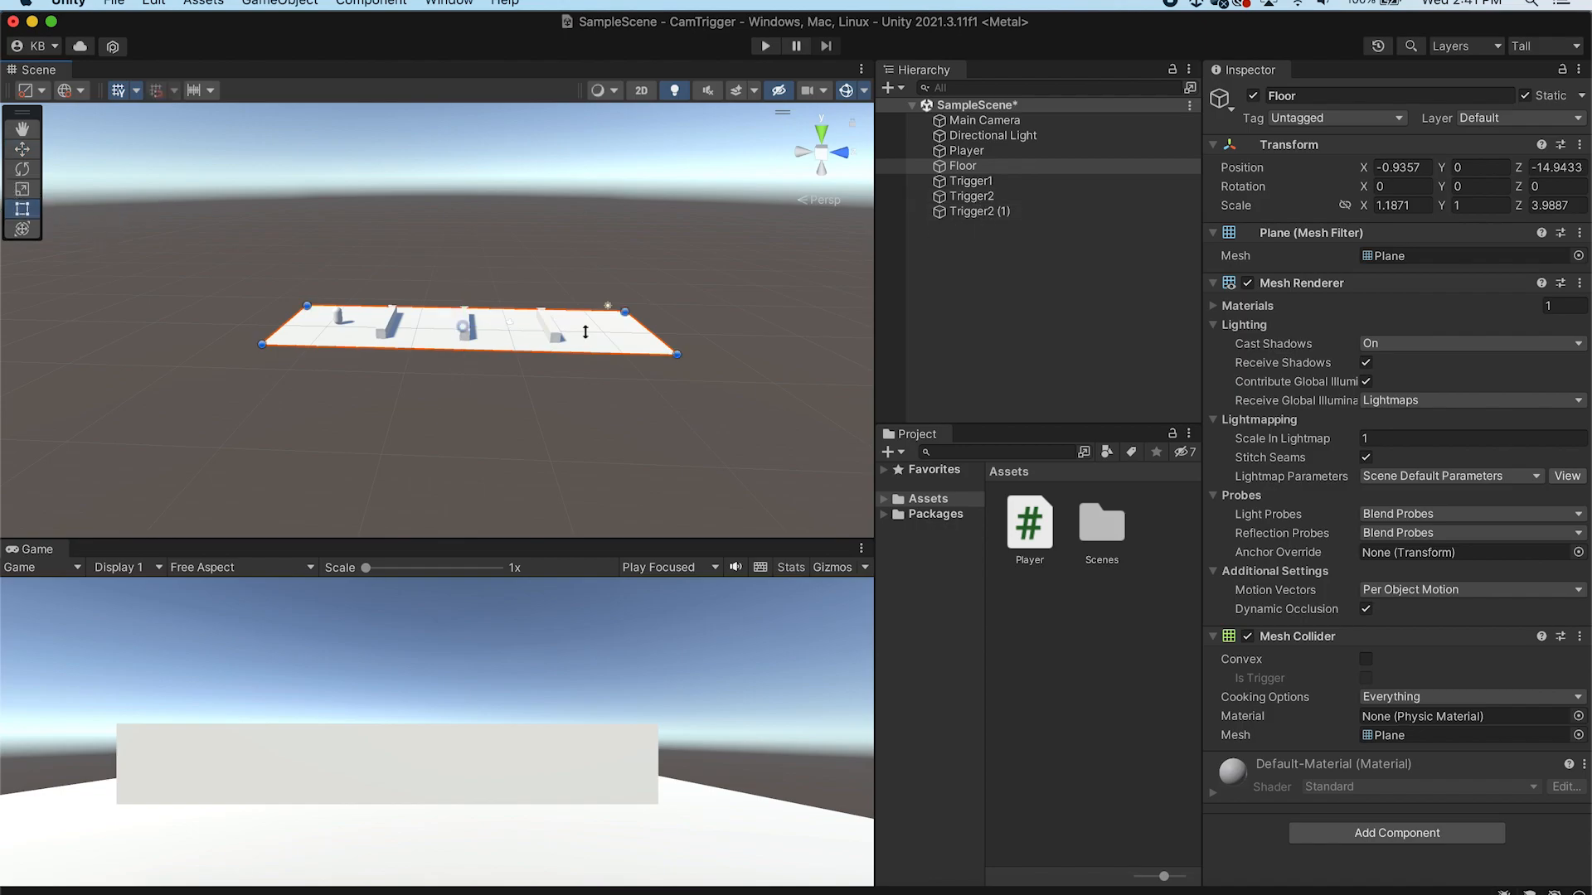
{"action": "left_click_drag", "start_coordinate": [655, 334], "coordinate": [721, 337]}
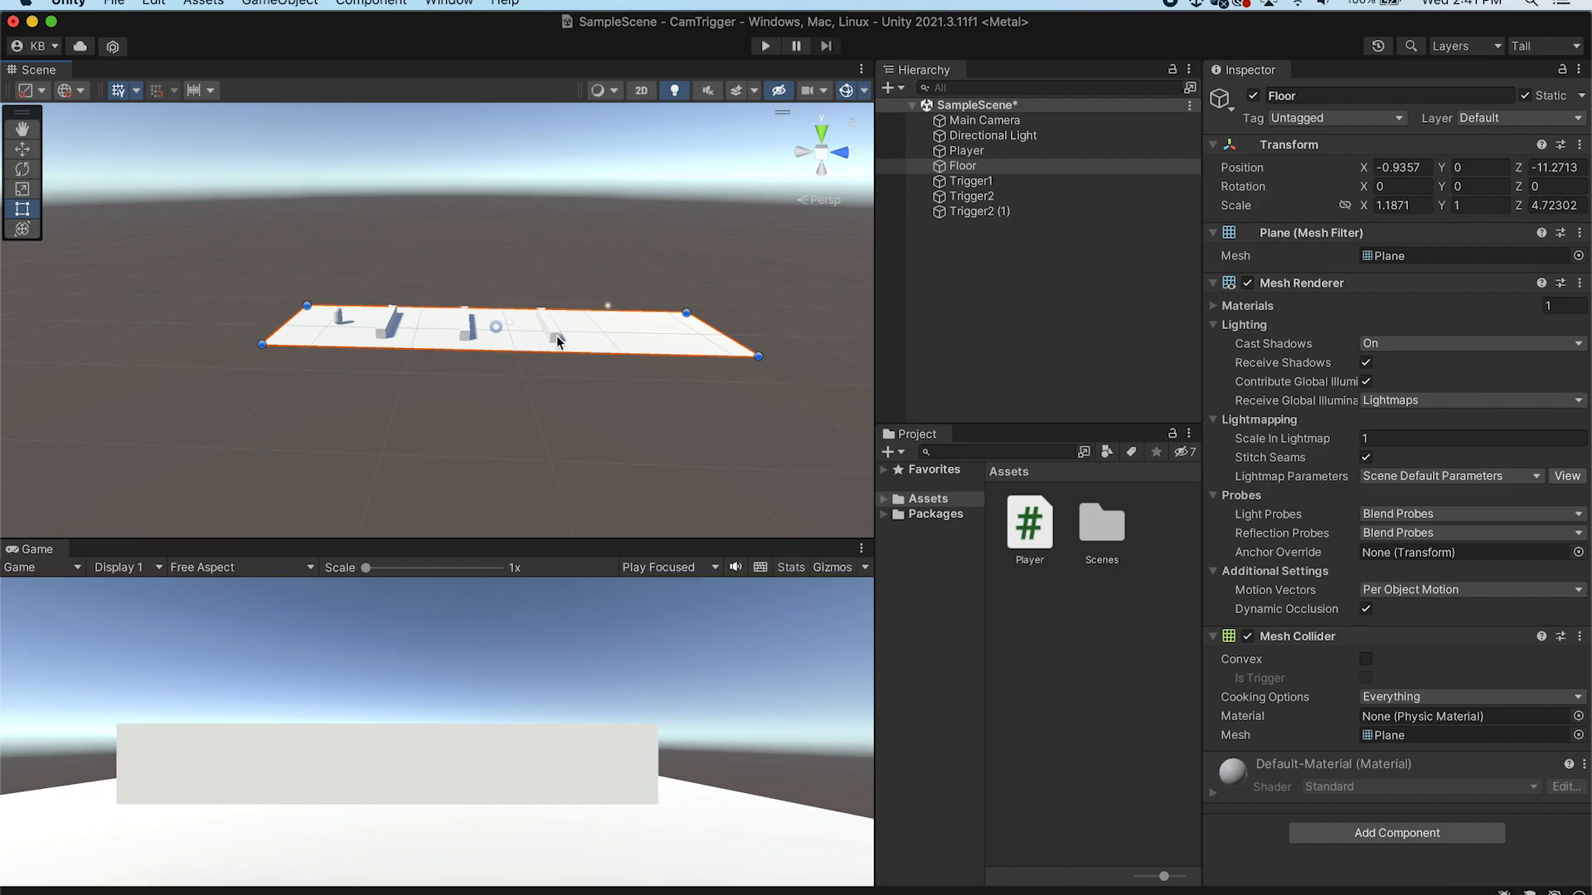
Rename the newest duplicated trigger to Trigger3
{"action": "left_click", "coordinate": [557, 340]}
{"action": "left_click", "coordinate": [1374, 97]}
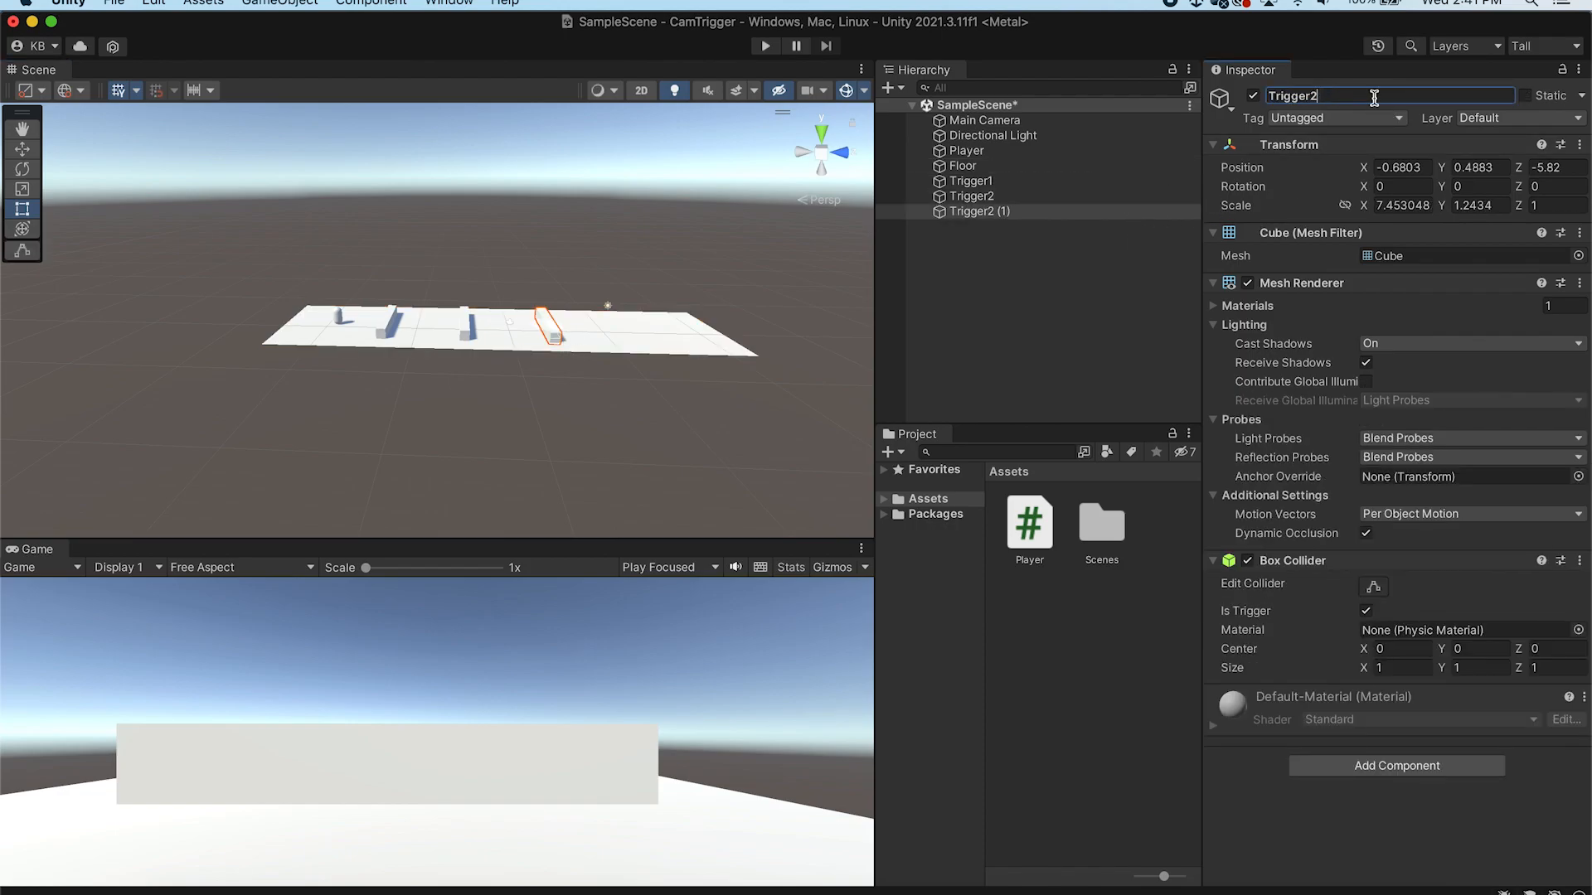
{"action": "key", "text": "Return"}
{"action": "left_click", "coordinate": [984, 217]}
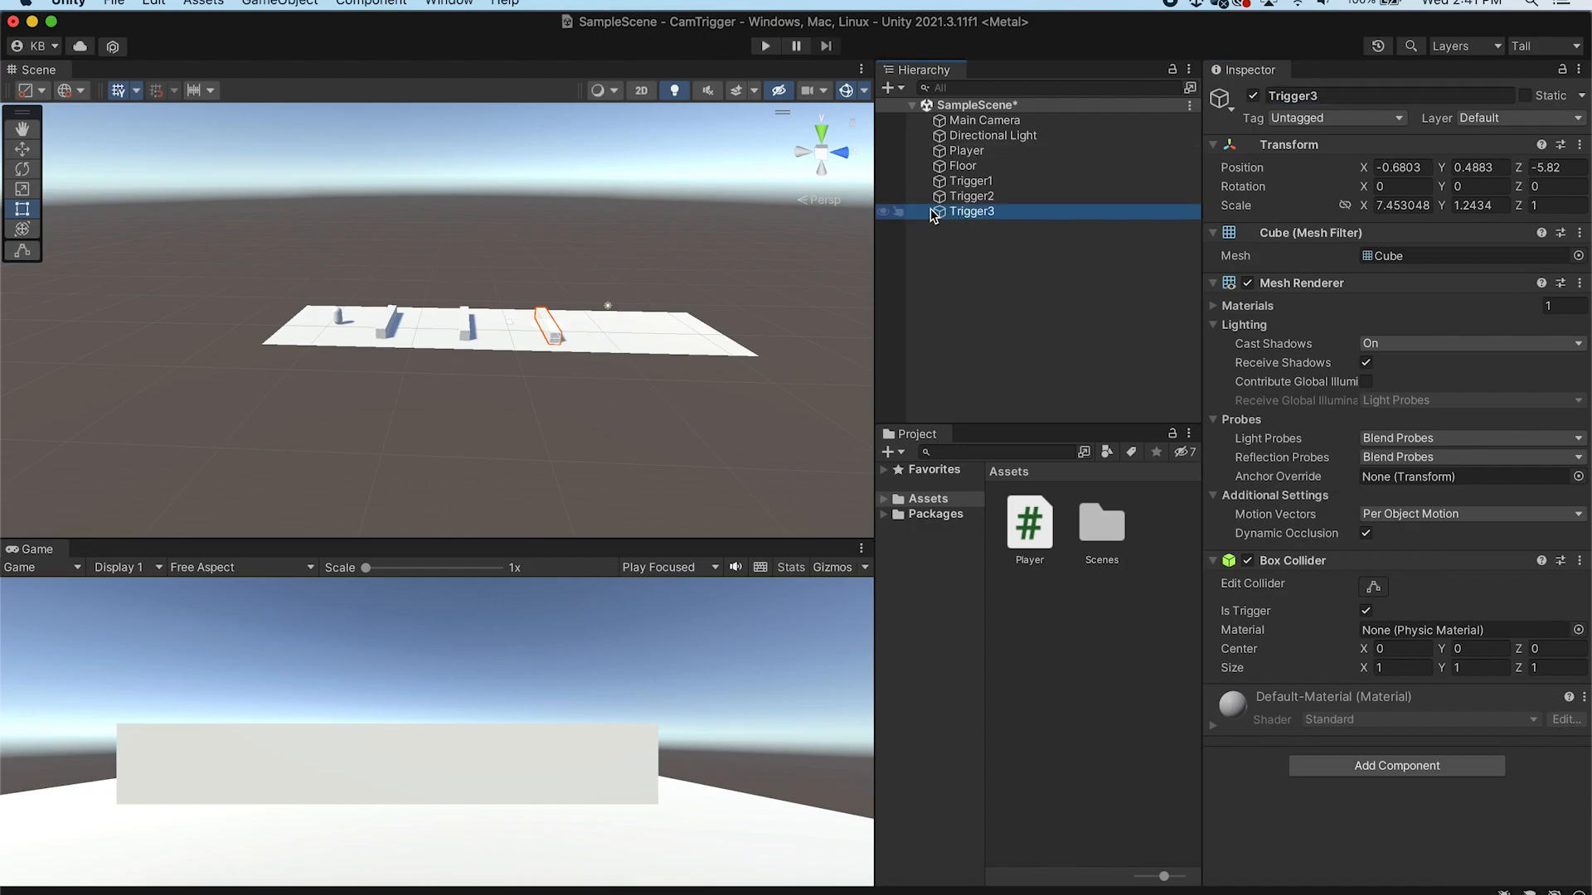
Duplicate Trigger3 and move the copy near the floor's far end at about Z 3.6
{"action": "key", "text": "super+d"}
{"action": "left_click", "coordinate": [1367, 97]}
{"action": "left_click", "coordinate": [1367, 97]}
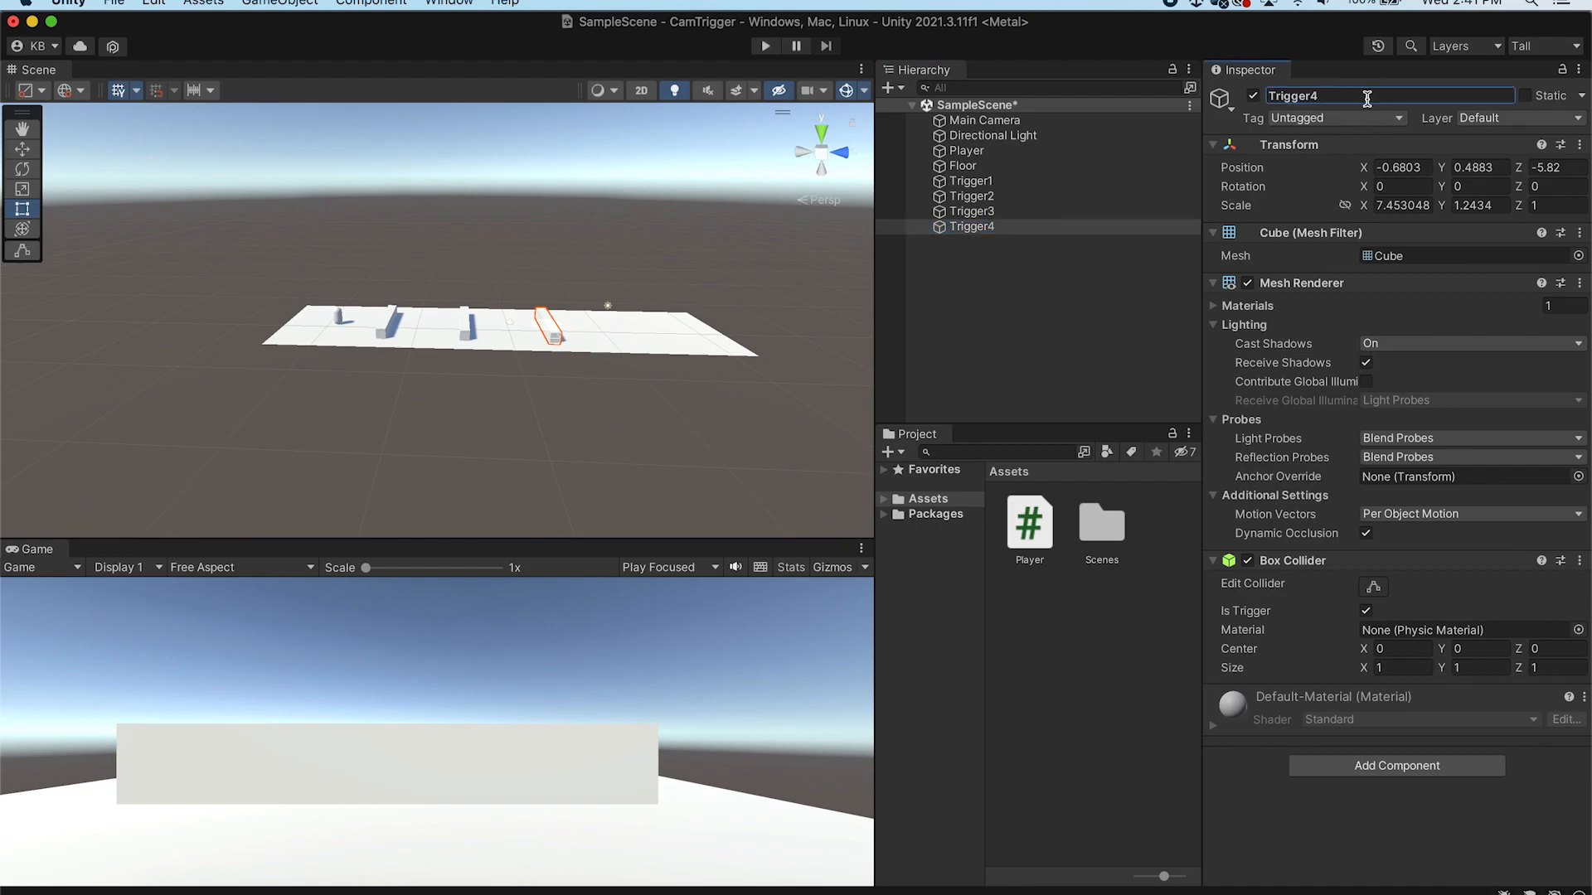
{"action": "left_click_drag", "start_coordinate": [873, 383], "coordinate": [870, 383]}
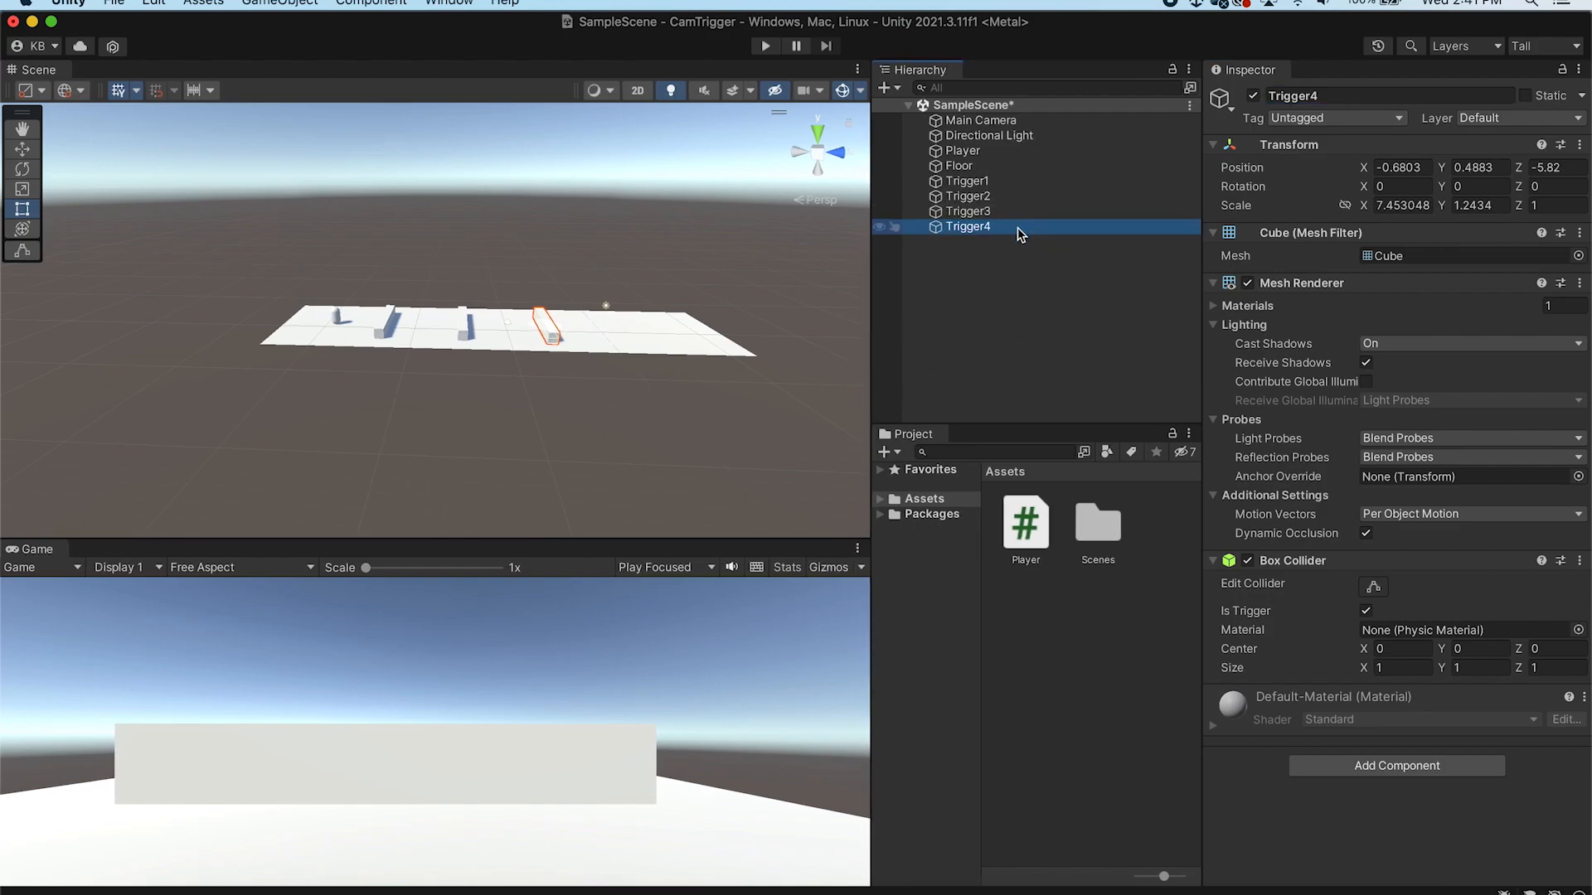
{"action": "left_click", "coordinate": [28, 148]}
{"action": "left_click_drag", "start_coordinate": [621, 325], "coordinate": [713, 327]}
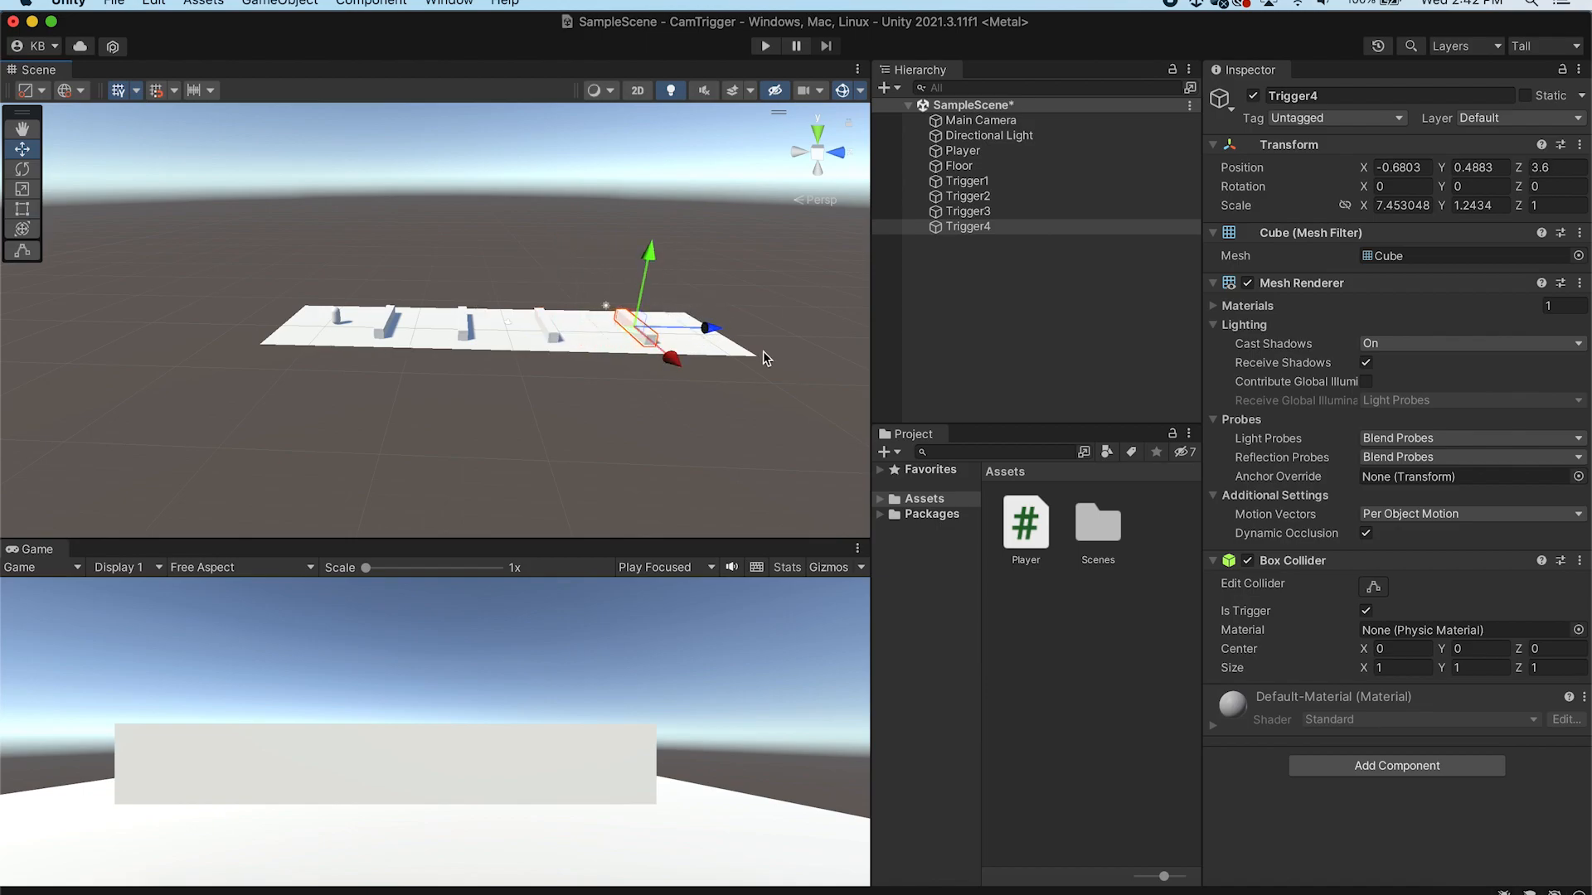
Frame the floor and orbit the view to inspect the layout of the four triggers
{"action": "double_click", "coordinate": [1008, 166]}
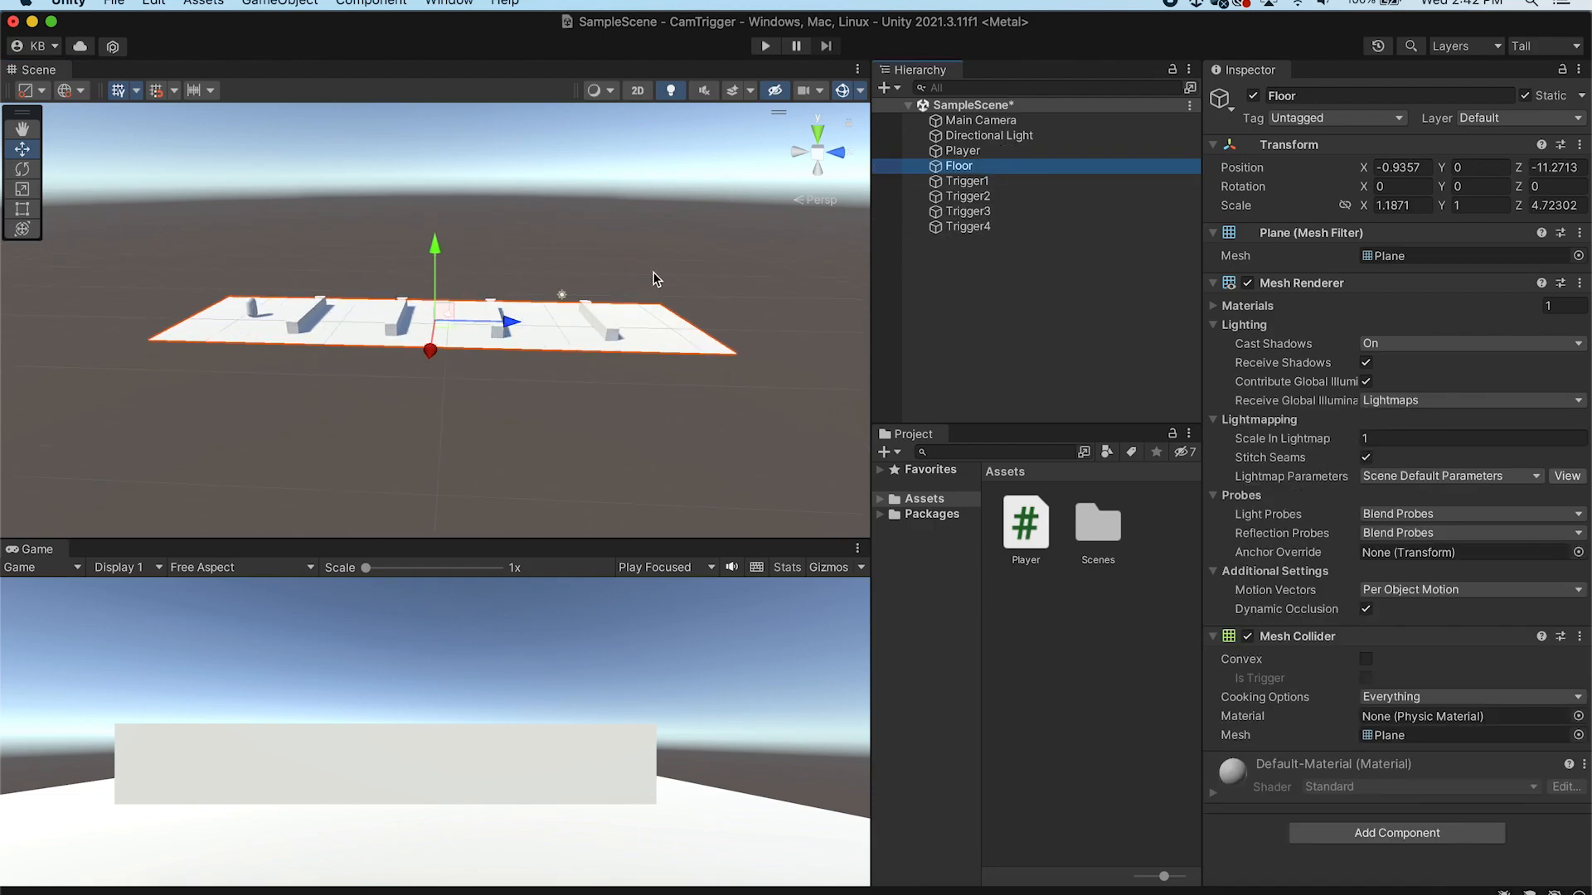
{"action": "right_click_drag", "start_coordinate": [660, 275], "coordinate": [480, 291]}
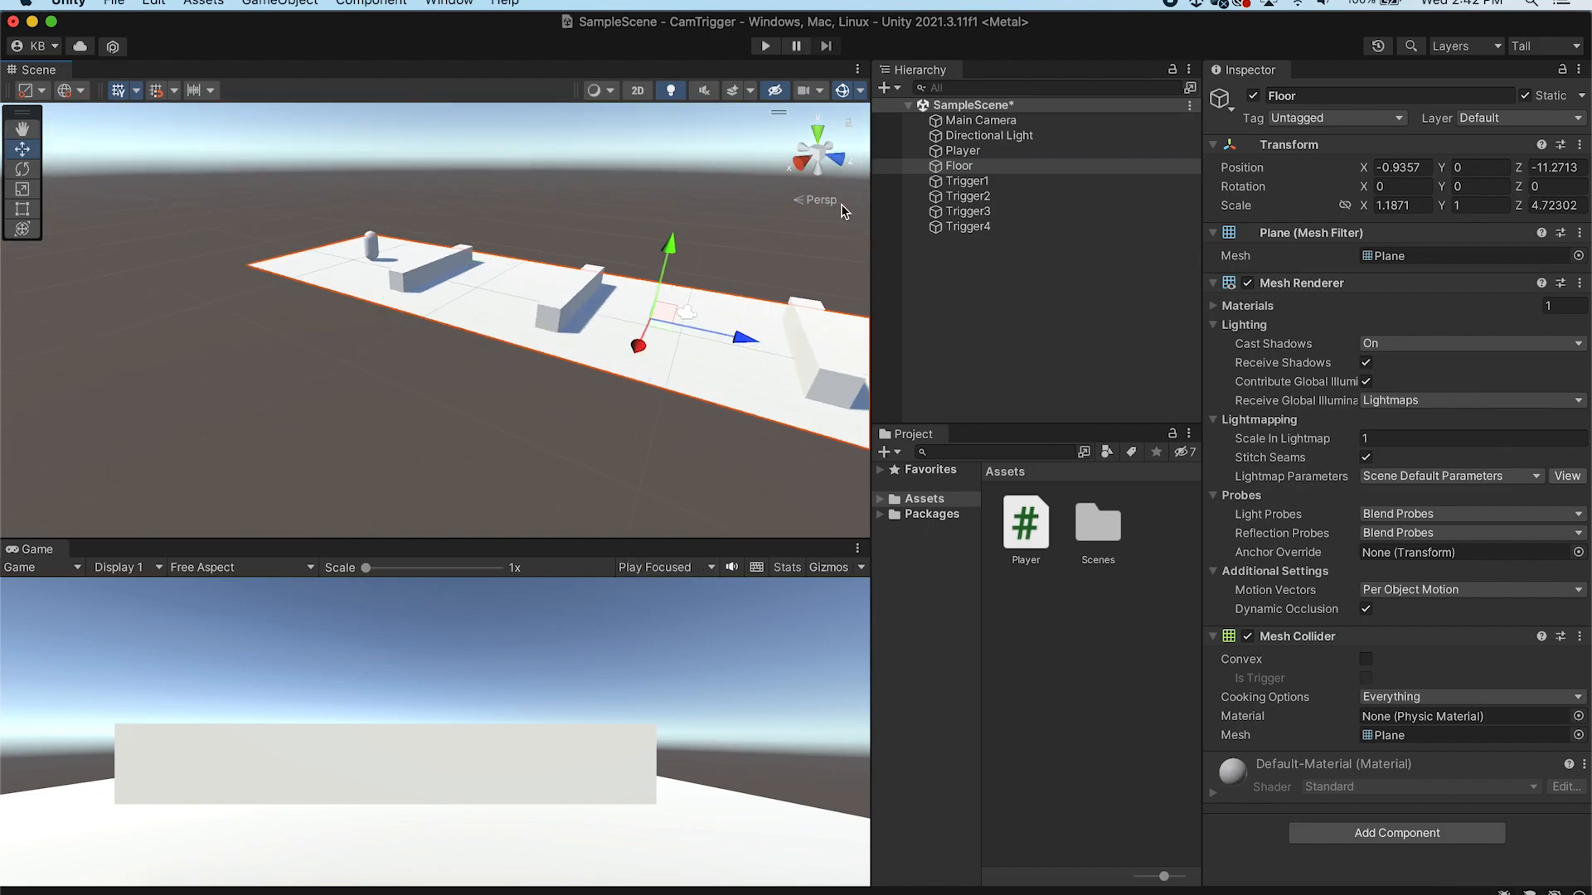
{"action": "right_click_drag", "start_coordinate": [508, 346], "coordinate": [675, 285]}
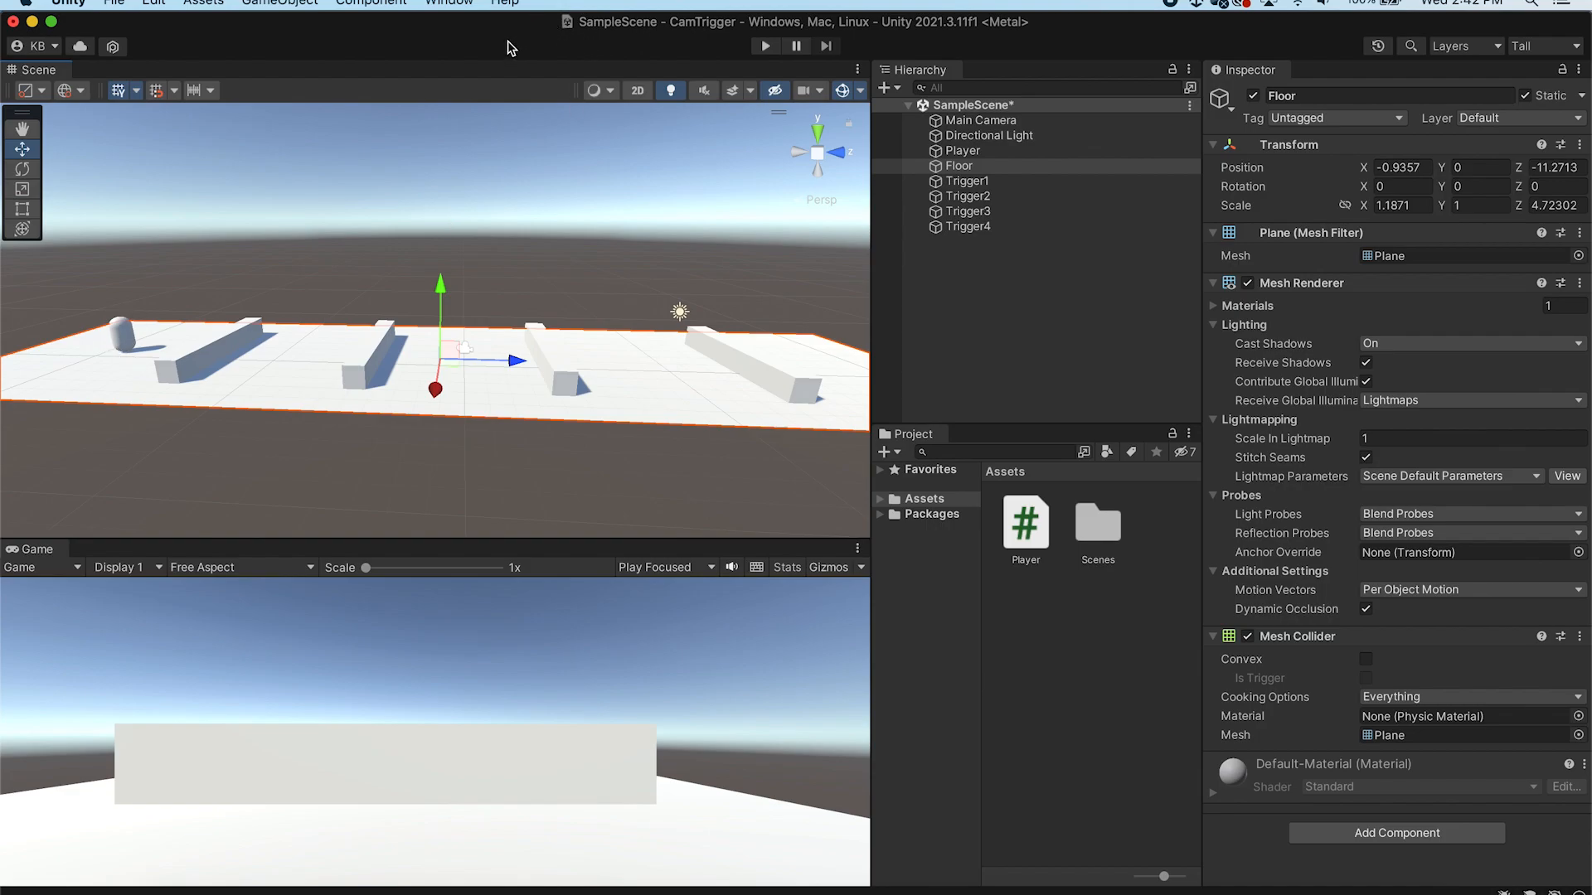
Install the Cinemachine package from the Unity Registry through the Package Manager
{"action": "left_click_drag", "start_coordinate": [473, 221], "coordinate": [502, 237], "text": "alt"}
{"action": "left_click", "coordinate": [450, 3]}
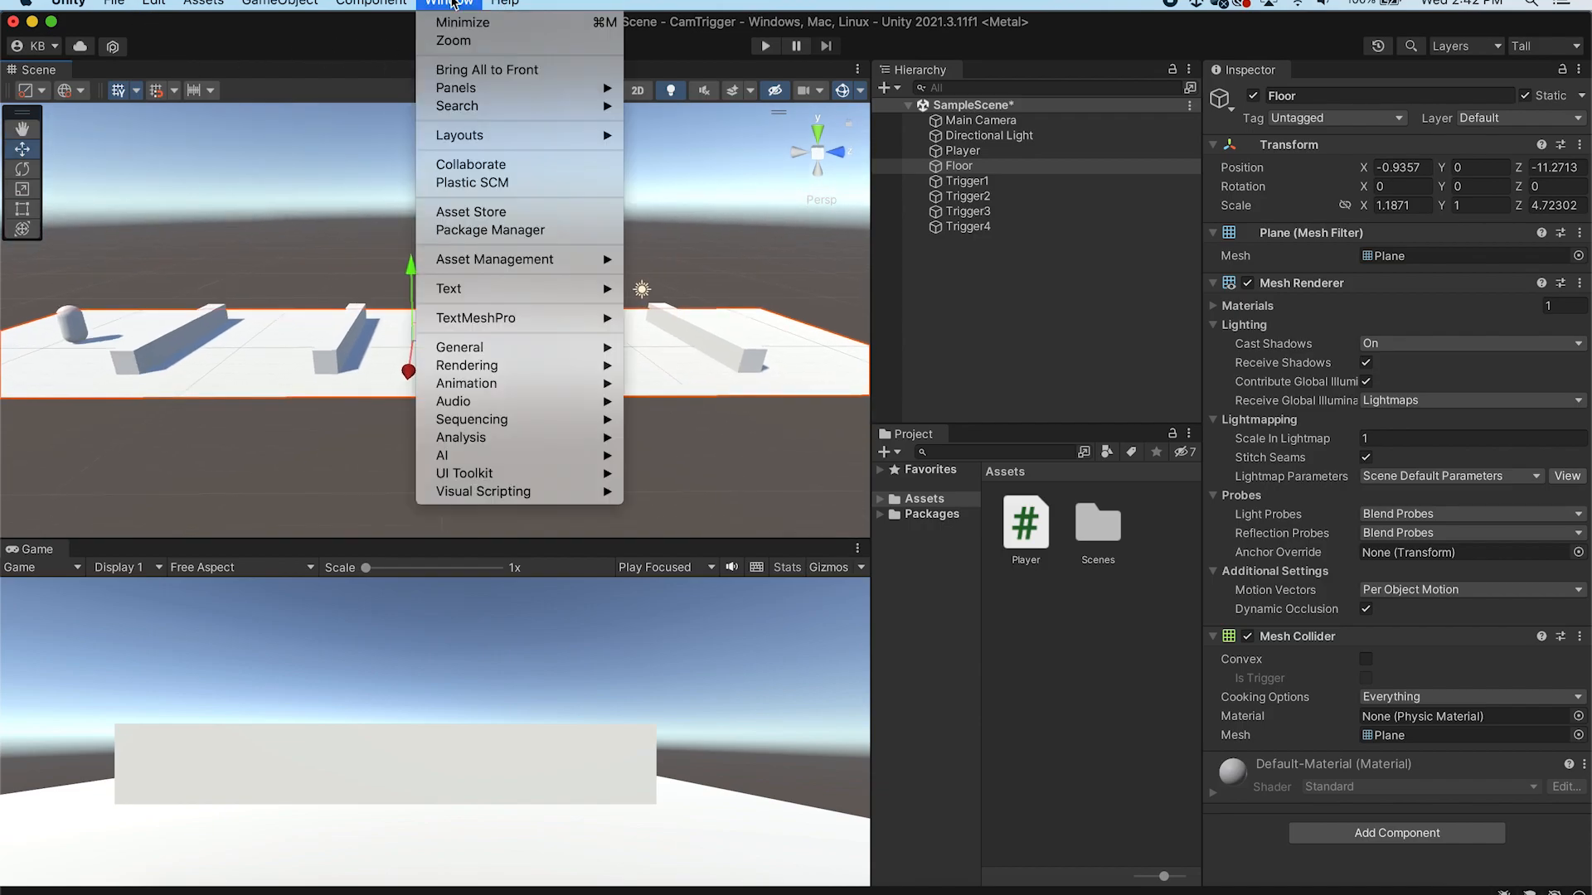
{"action": "left_click", "coordinate": [498, 233]}
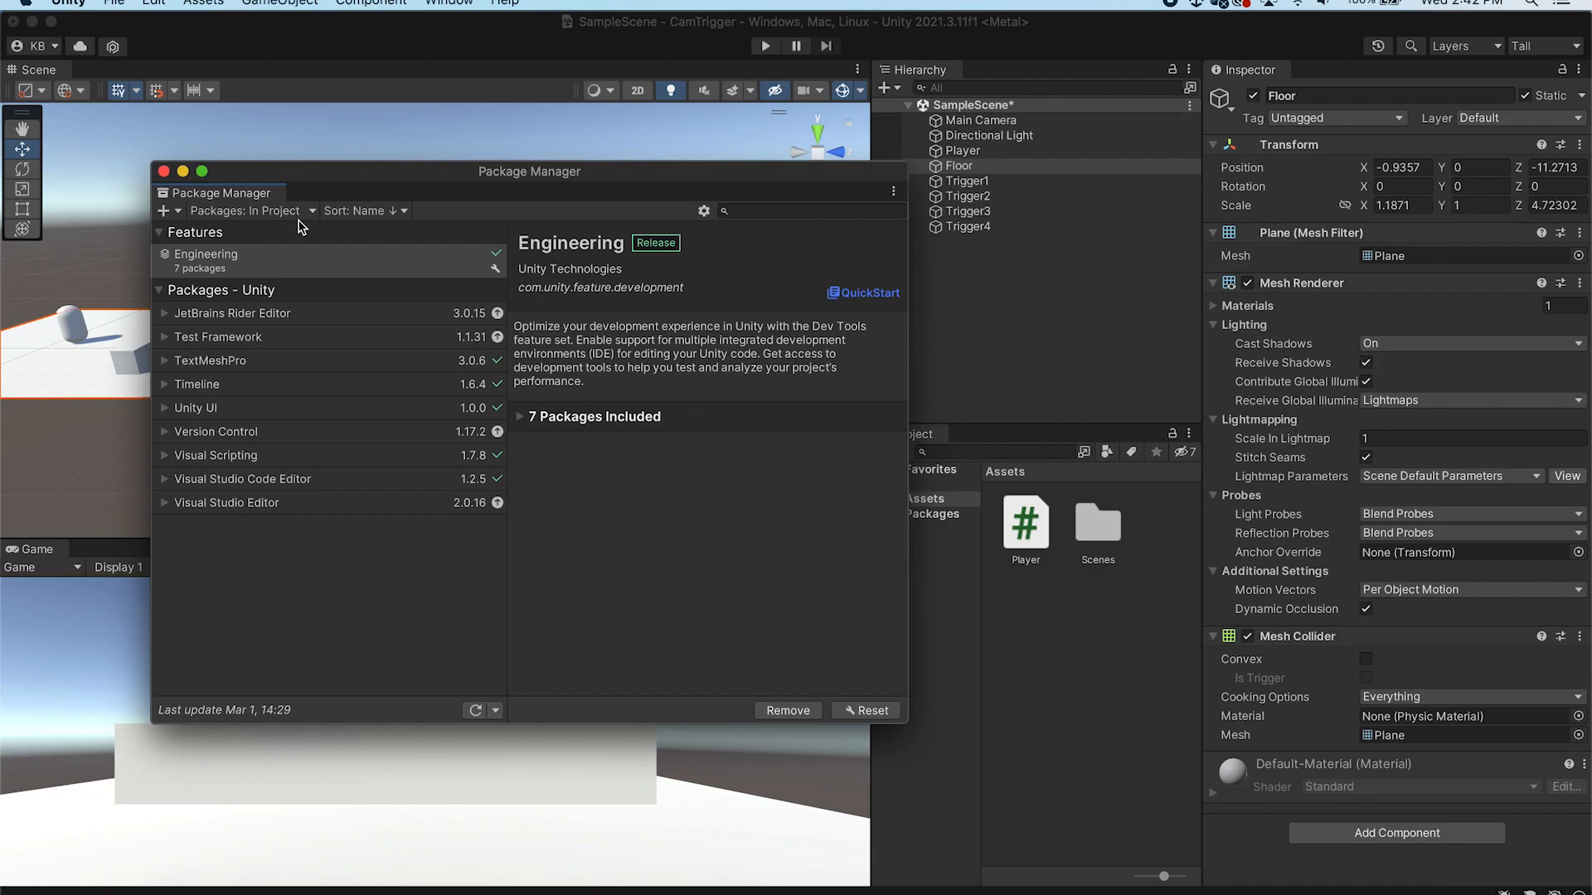
{"action": "left_click", "coordinate": [282, 211]}
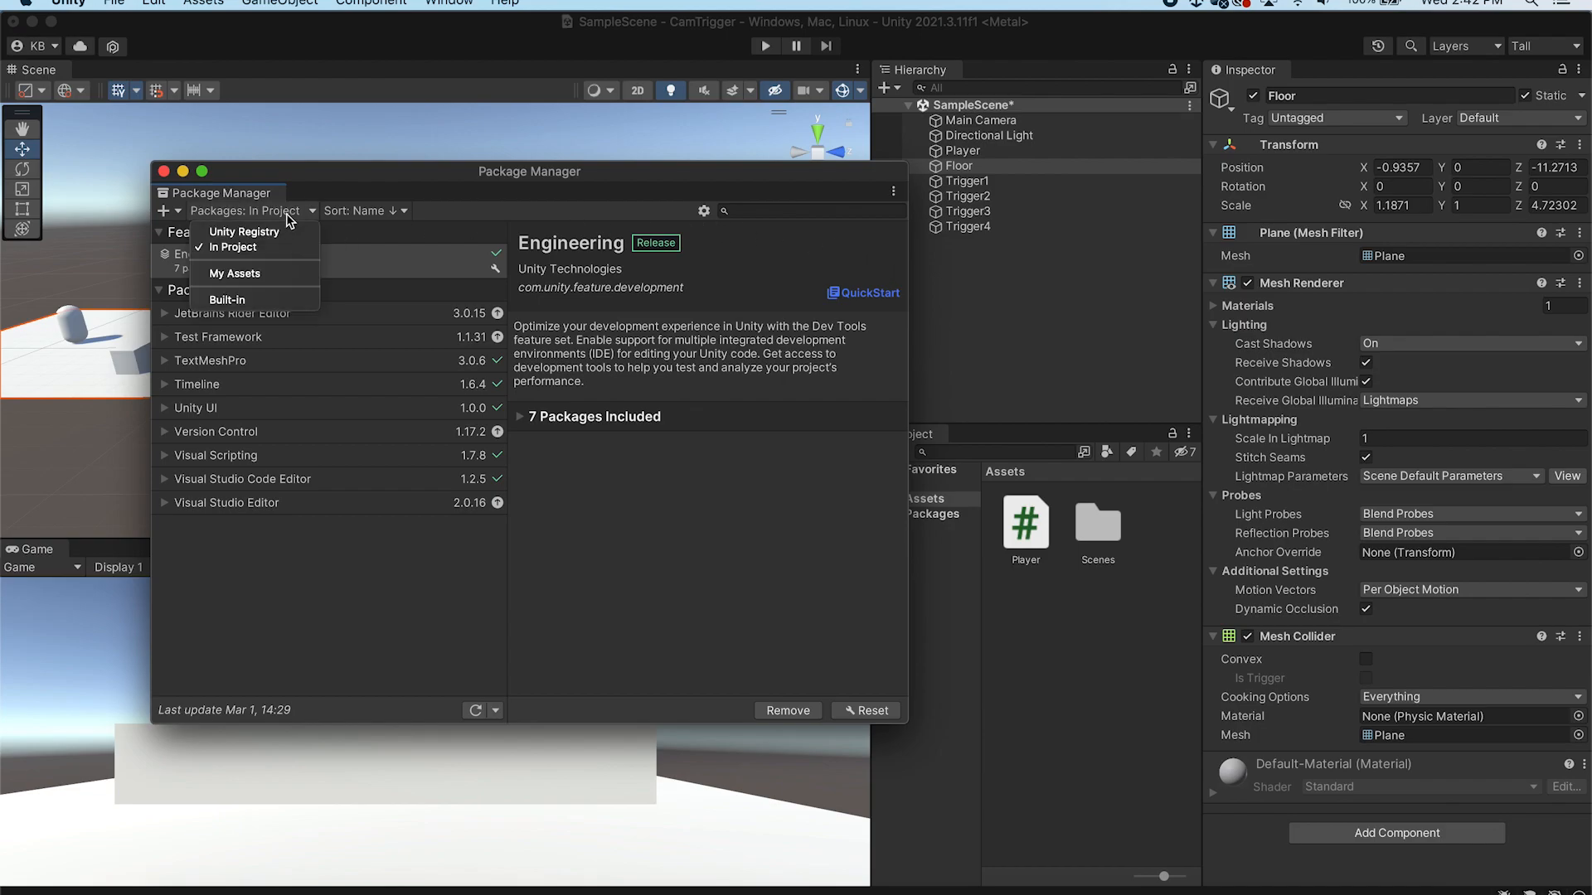
{"action": "left_click", "coordinate": [286, 228]}
{"action": "left_click", "coordinate": [771, 209]}
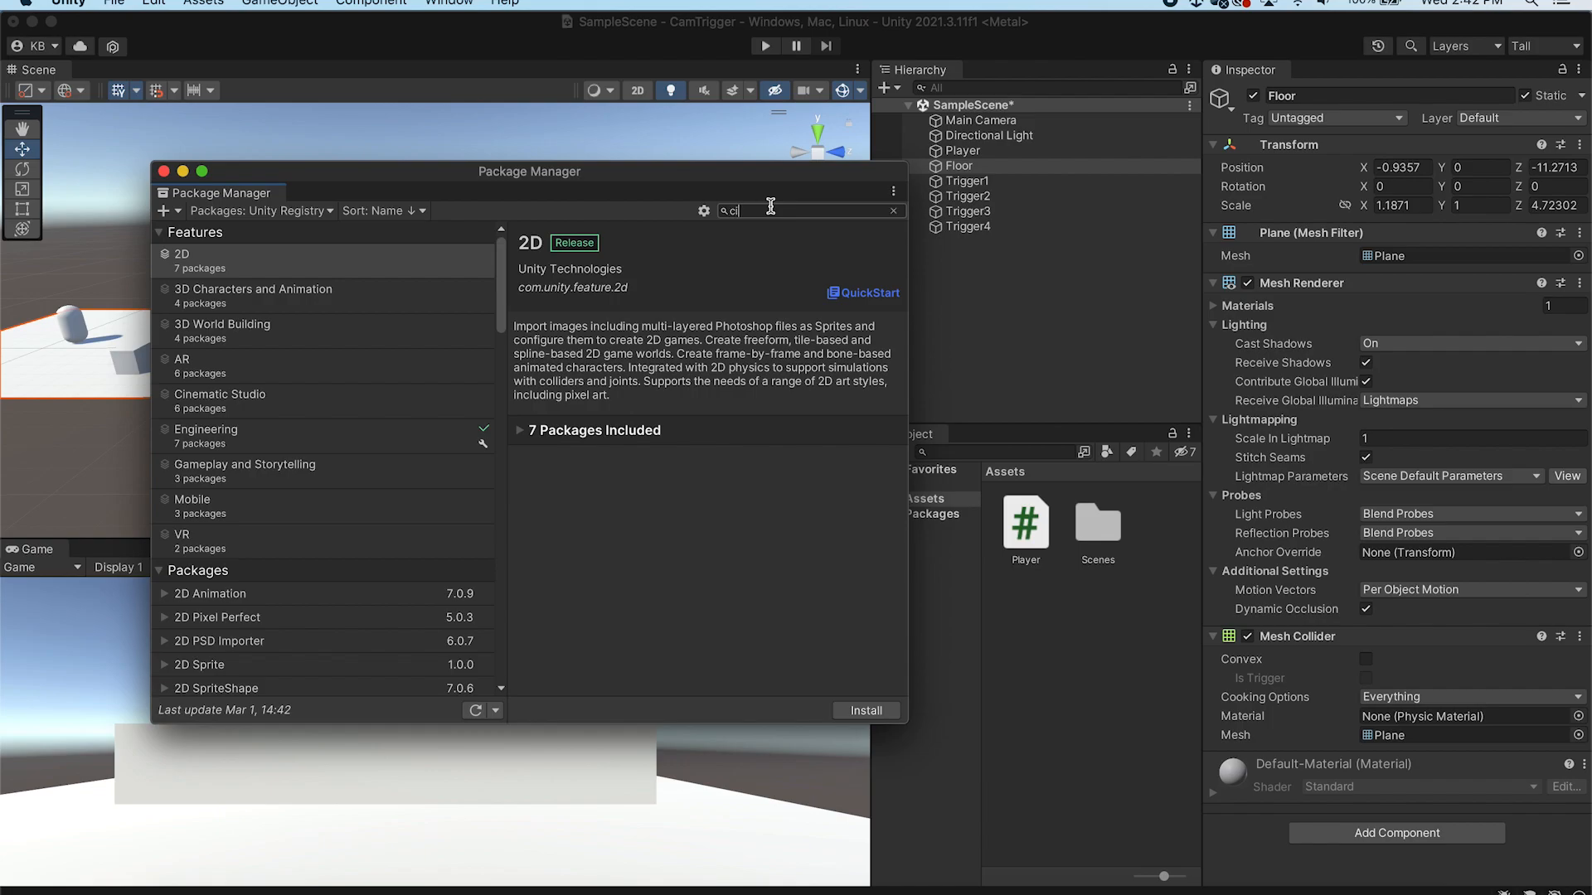
{"action": "left_click", "coordinate": [863, 711]}
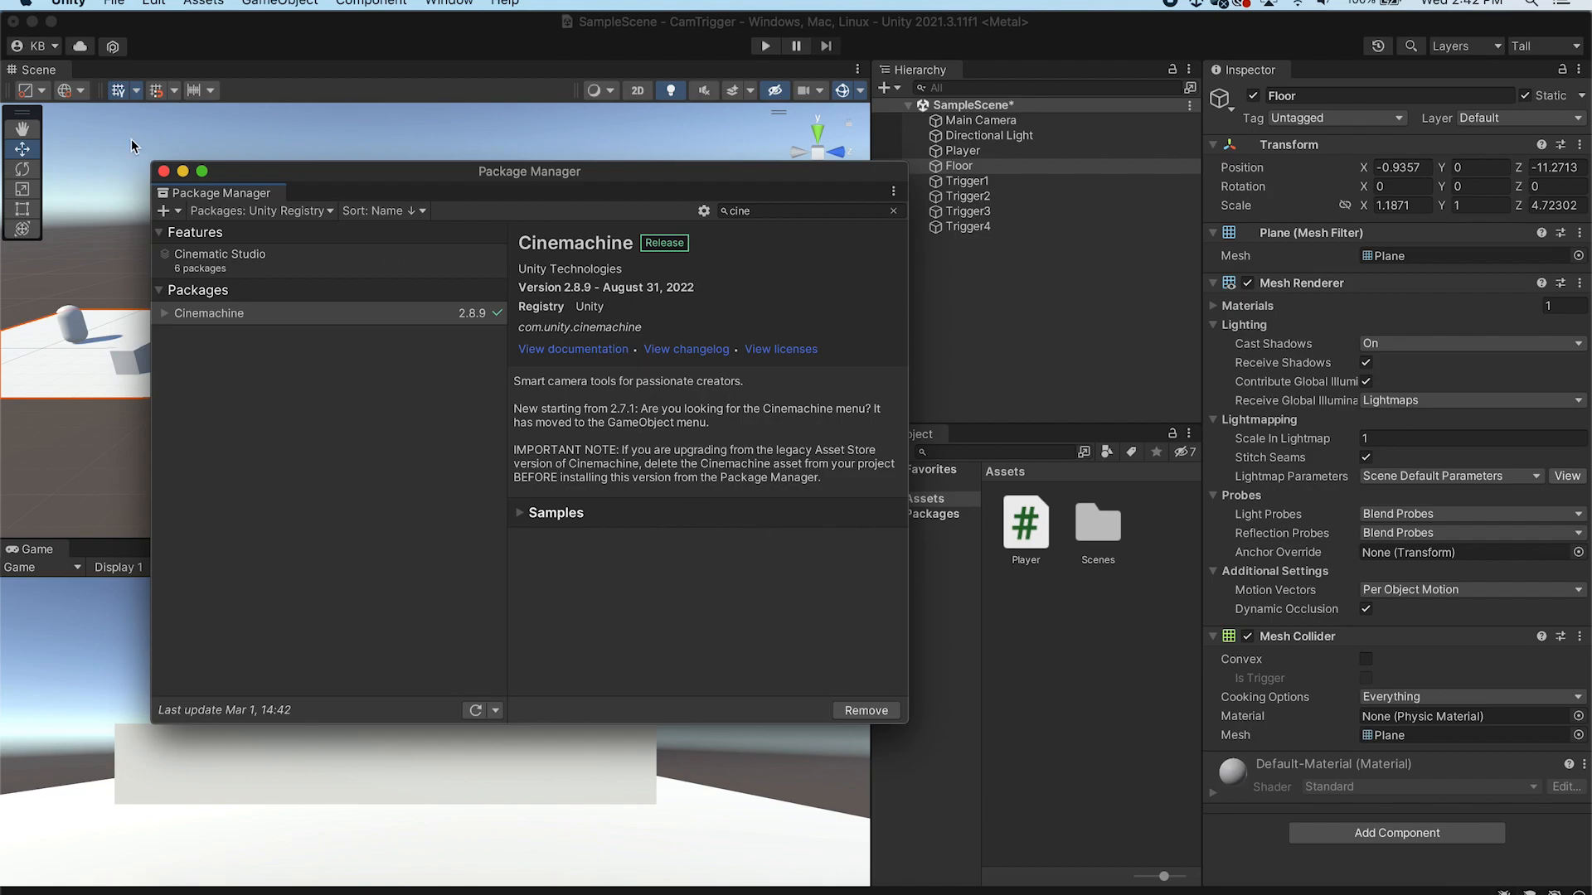
{"action": "left_click", "coordinate": [164, 172]}
Create a Cinemachine Virtual Camera and check the Main Camera's CinemachineBrain settings
{"action": "left_click", "coordinate": [282, 4]}
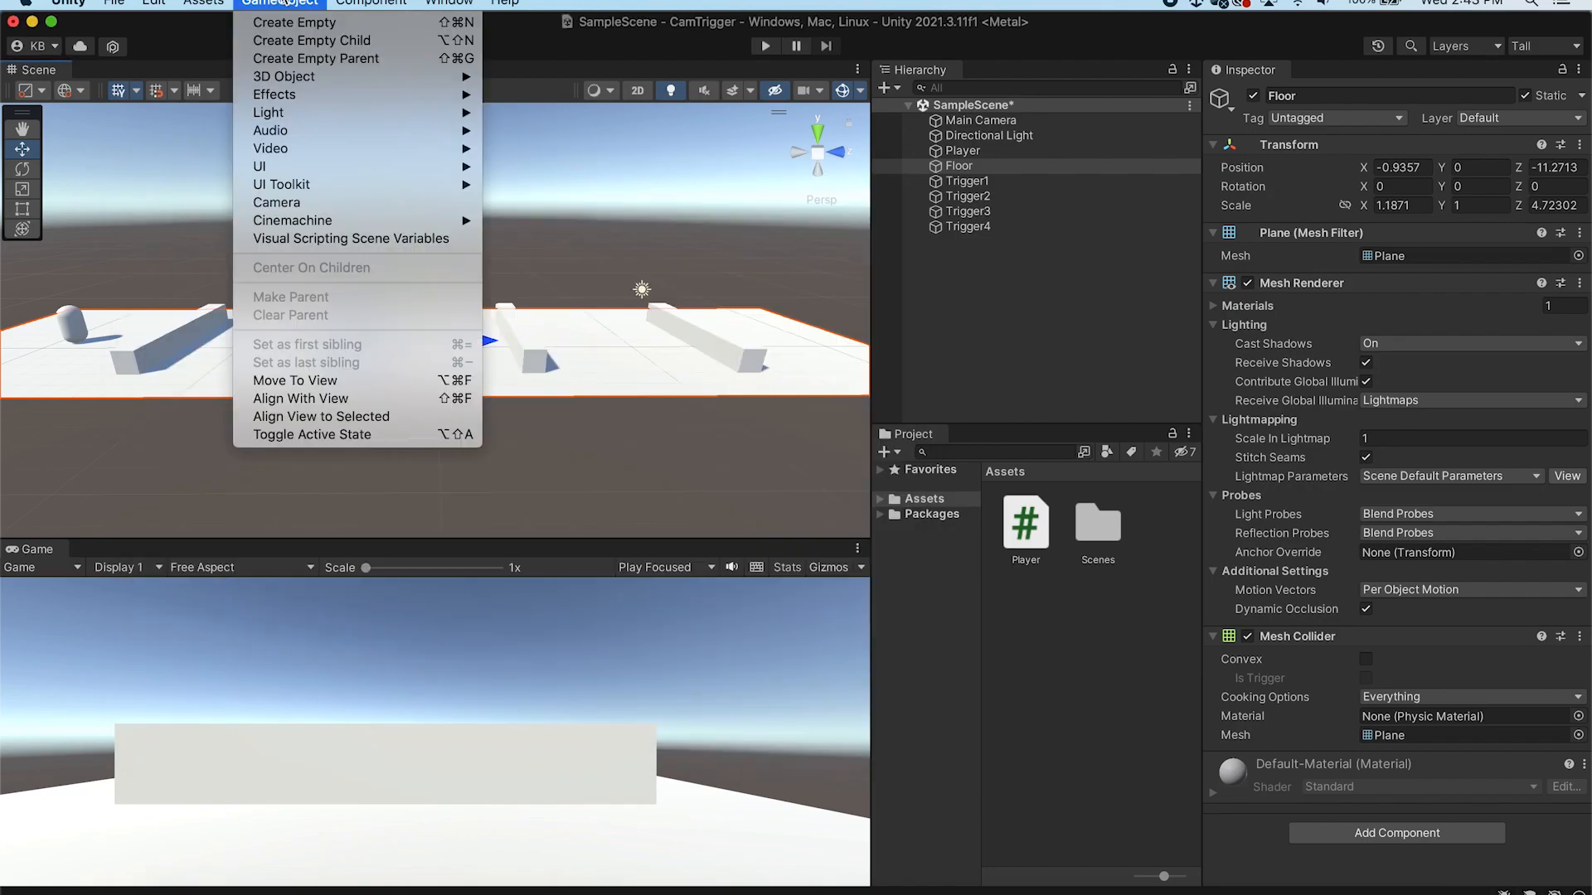
{"action": "mouse_move", "coordinate": [371, 226]}
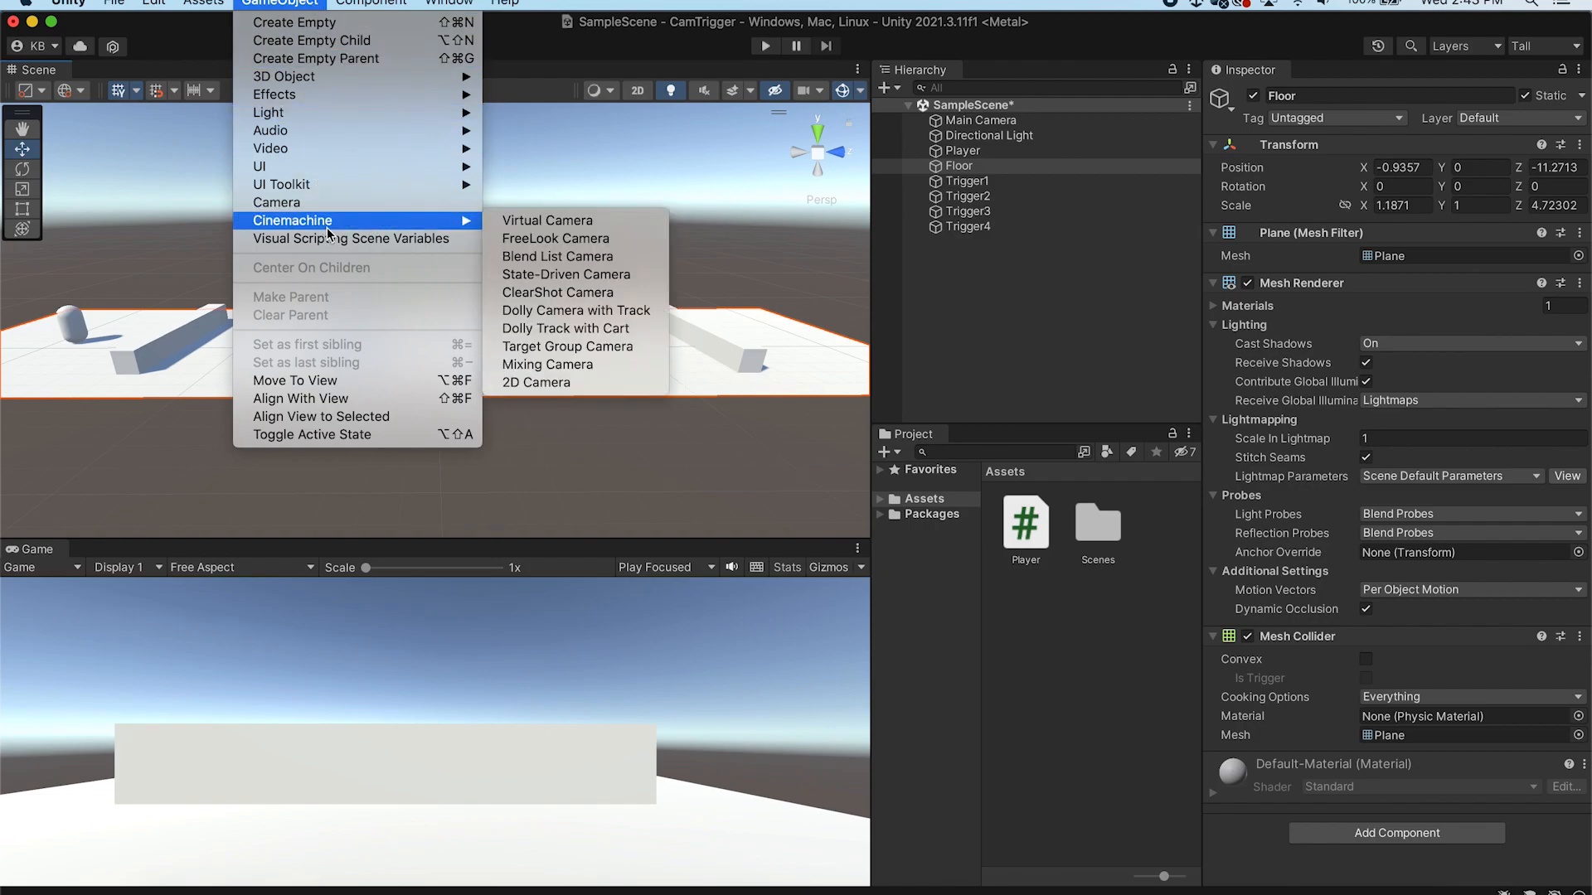
{"action": "left_click", "coordinate": [650, 221]}
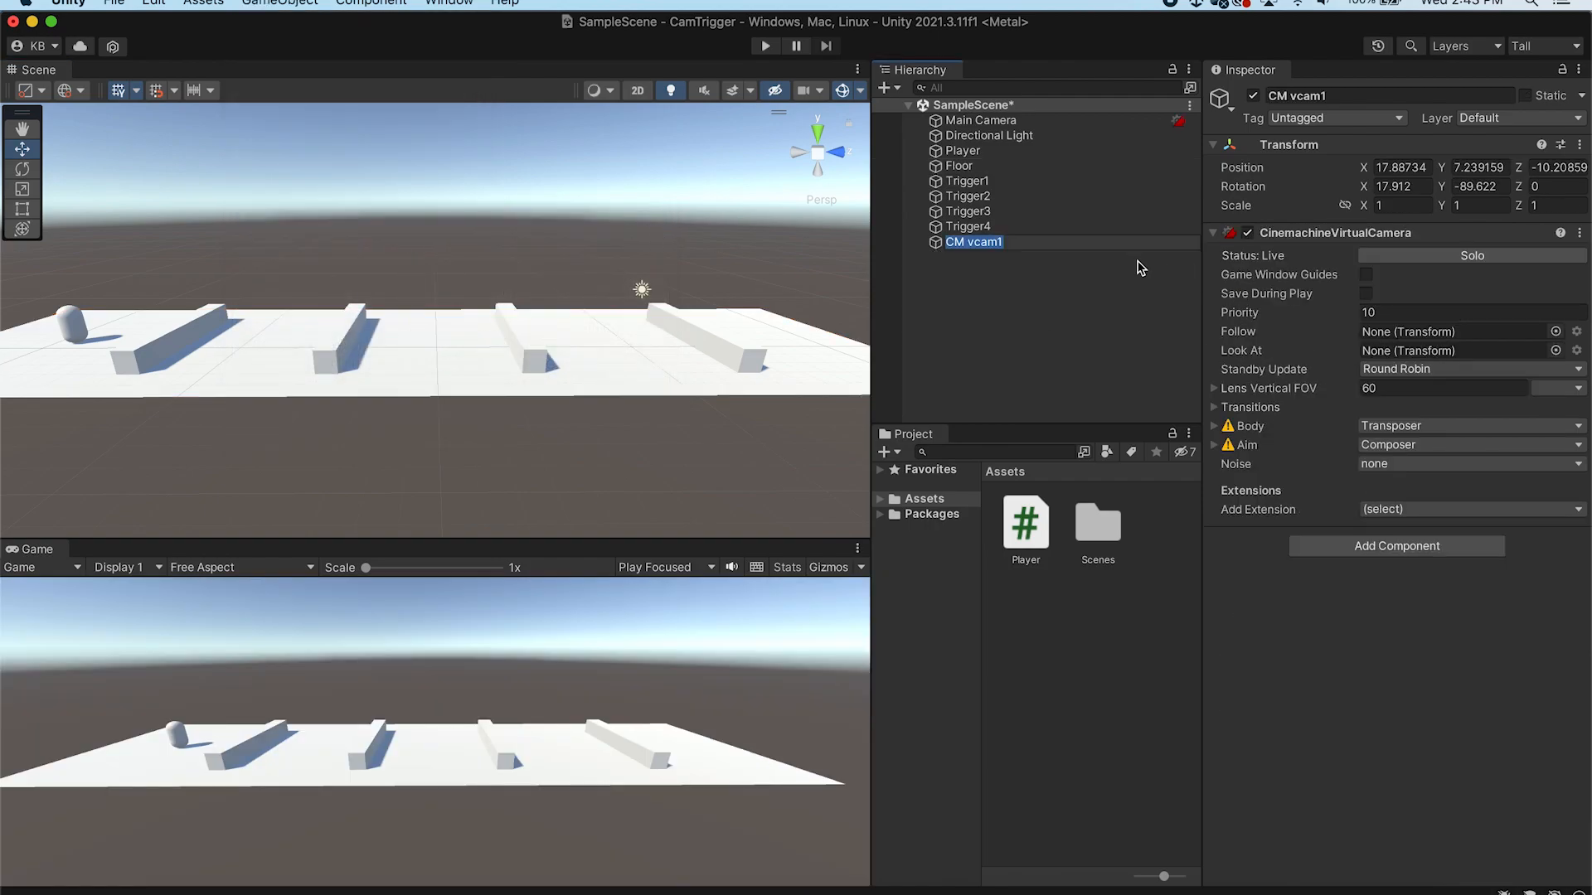
{"action": "left_click", "coordinate": [1031, 274]}
{"action": "left_click", "coordinate": [1037, 240]}
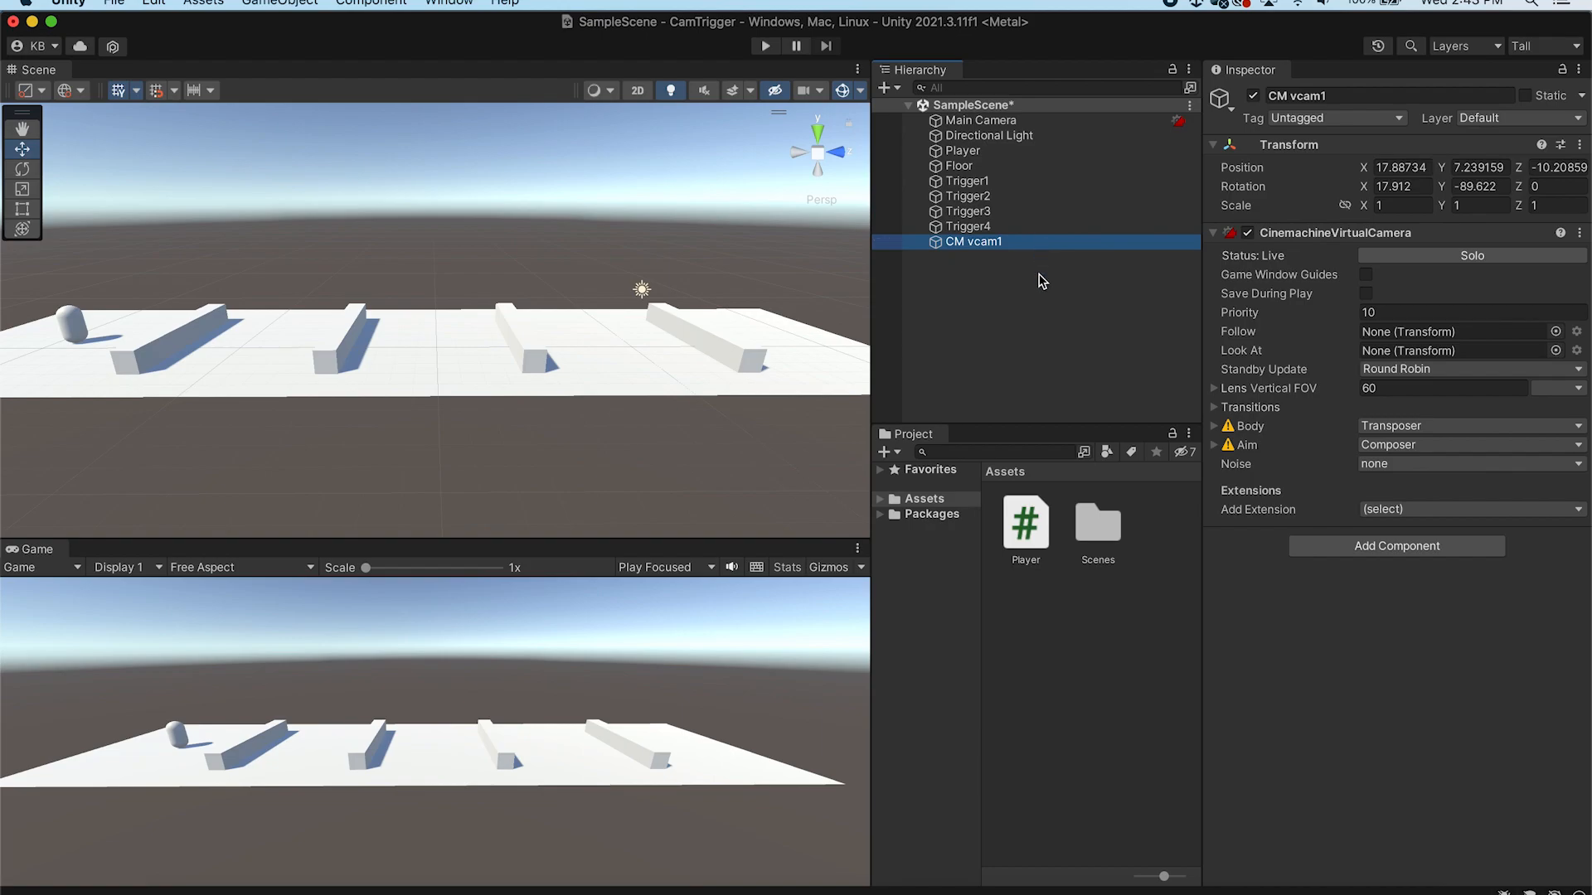
{"action": "left_click", "coordinate": [1050, 118]}
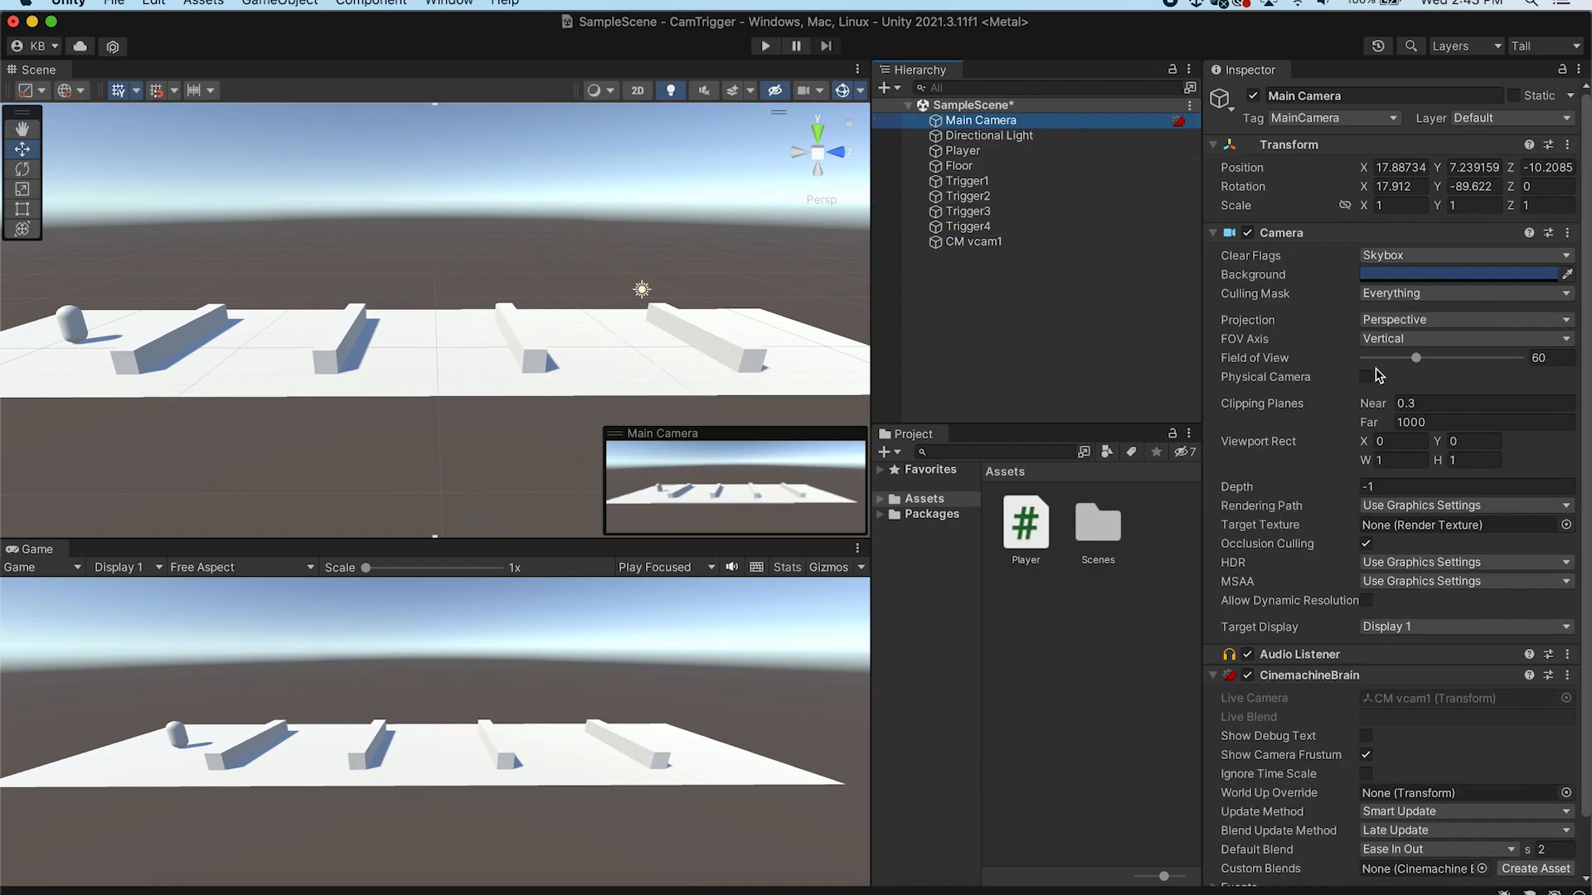
{"action": "left_click", "coordinate": [1055, 242]}
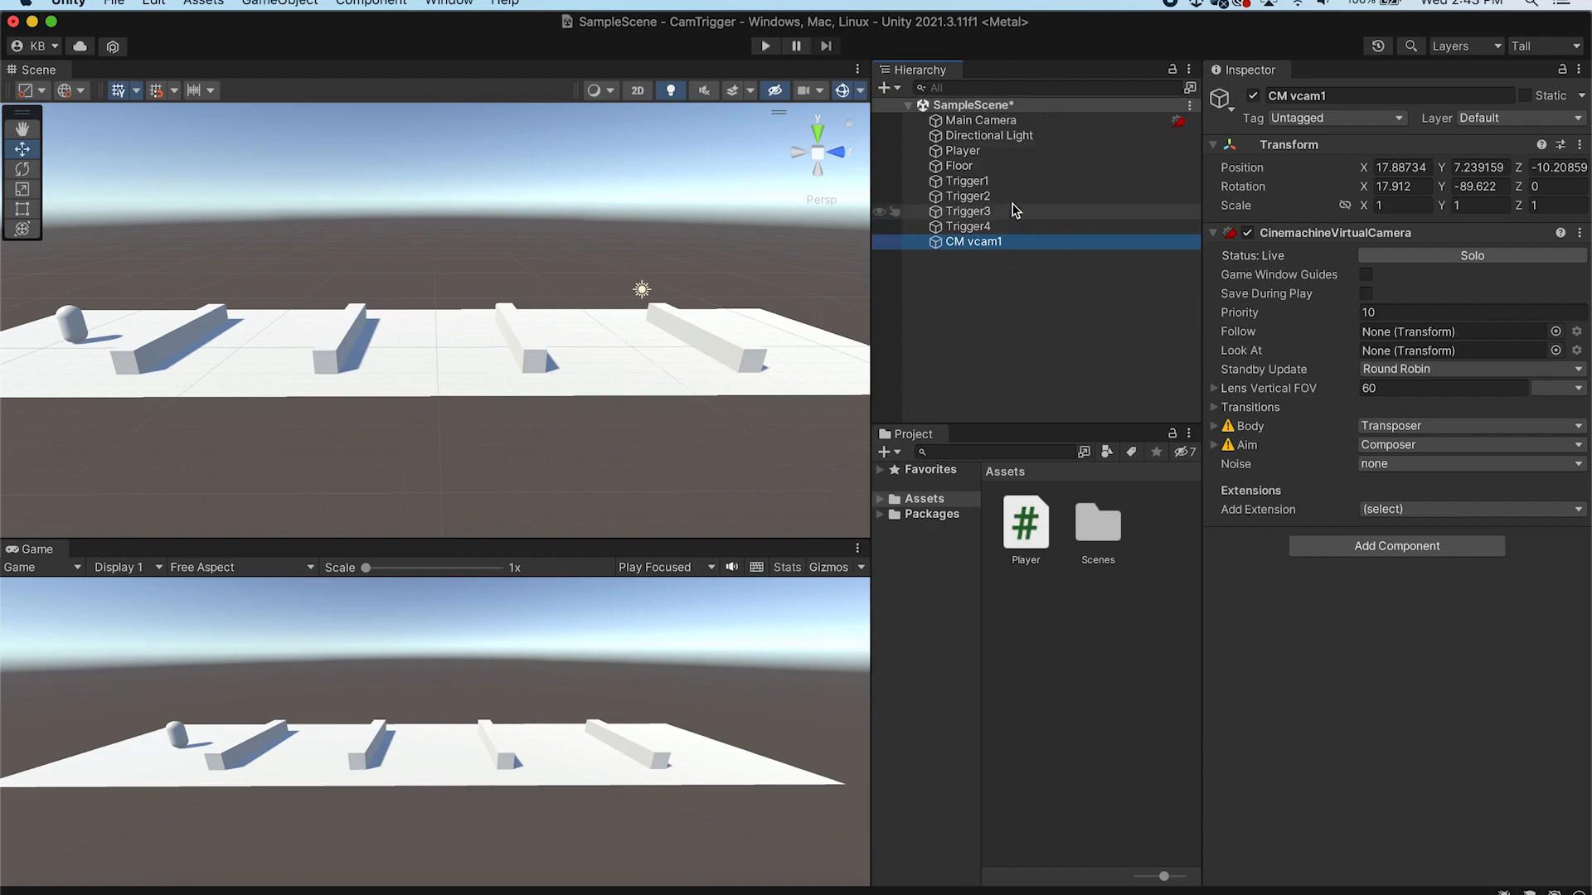
Assign the Player tag to the Player object
{"action": "left_click", "coordinate": [1016, 150]}
{"action": "left_click", "coordinate": [1399, 125]}
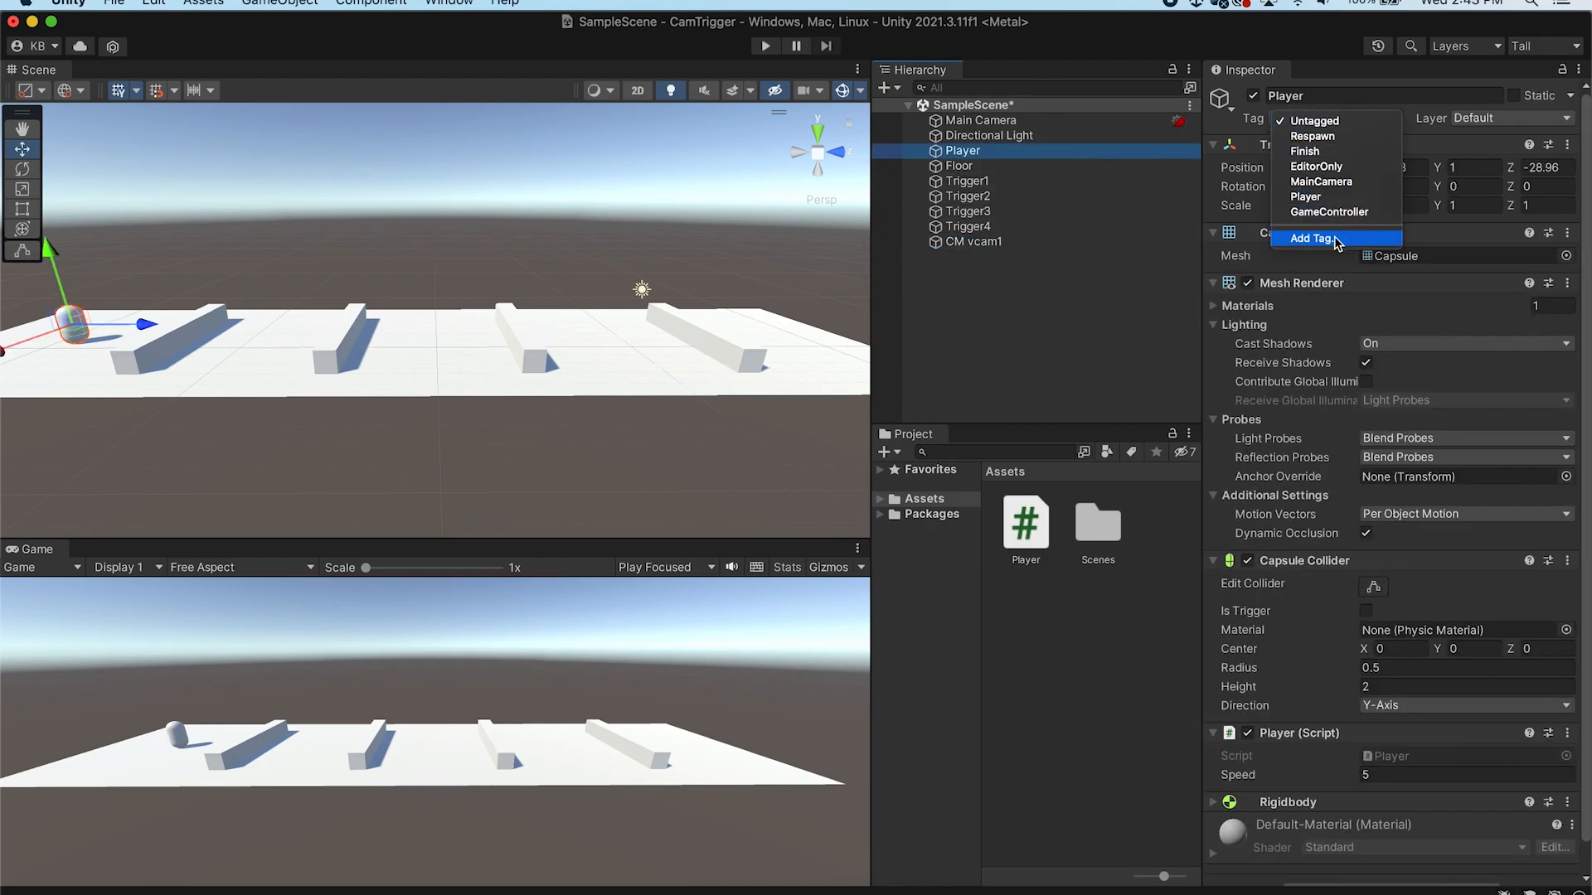
{"action": "left_click", "coordinate": [1331, 199]}
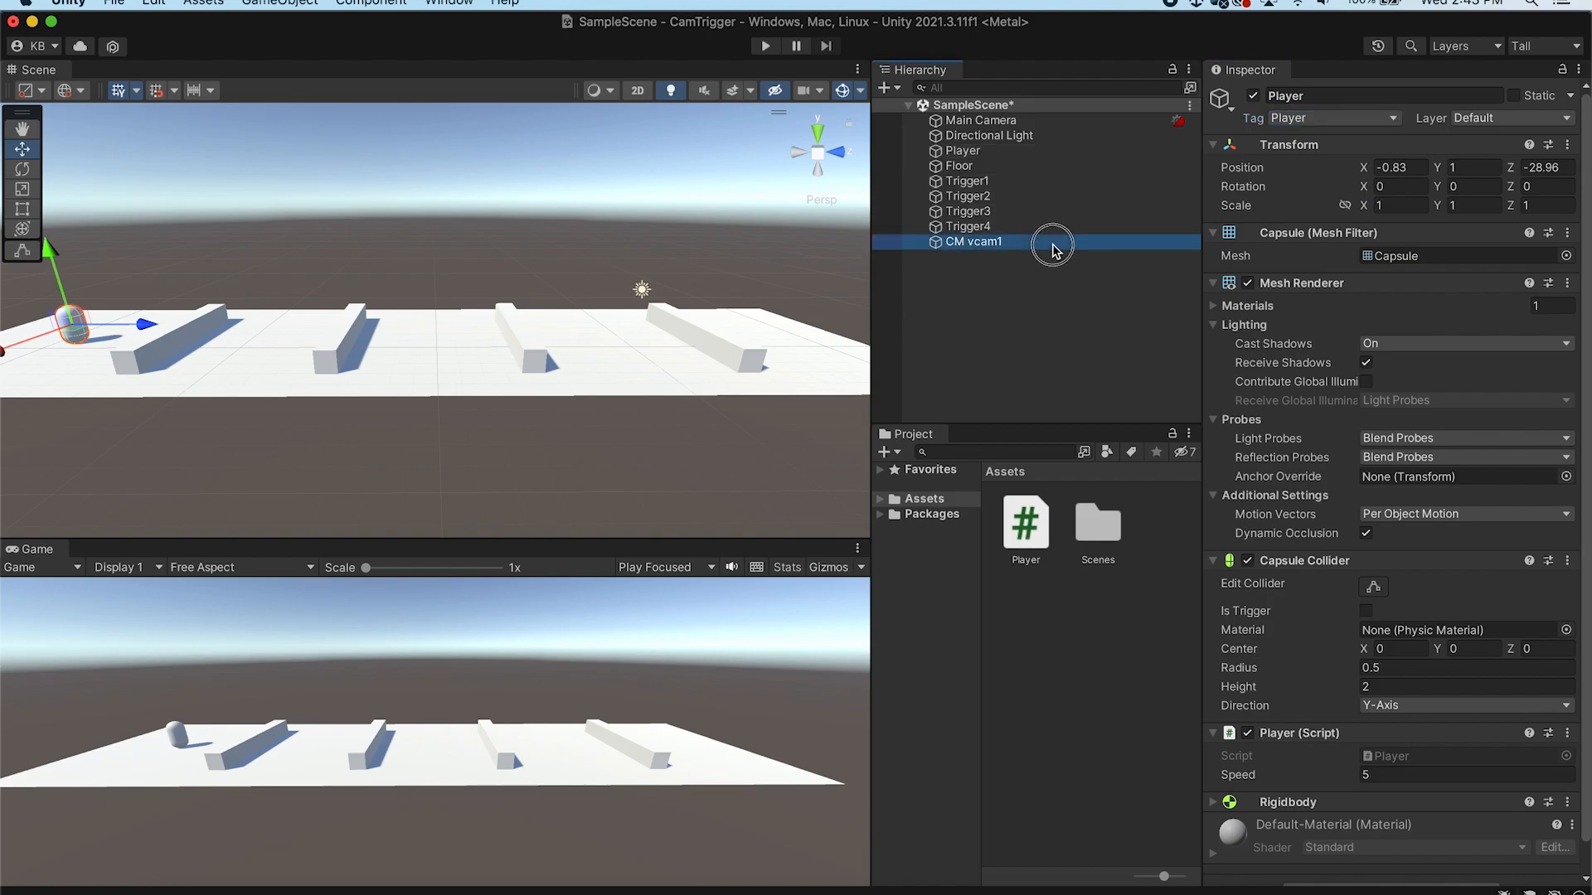
Make the virtual camera follow the Player and switch its Body to 3rd Person Follow
{"action": "left_click", "coordinate": [1055, 242]}
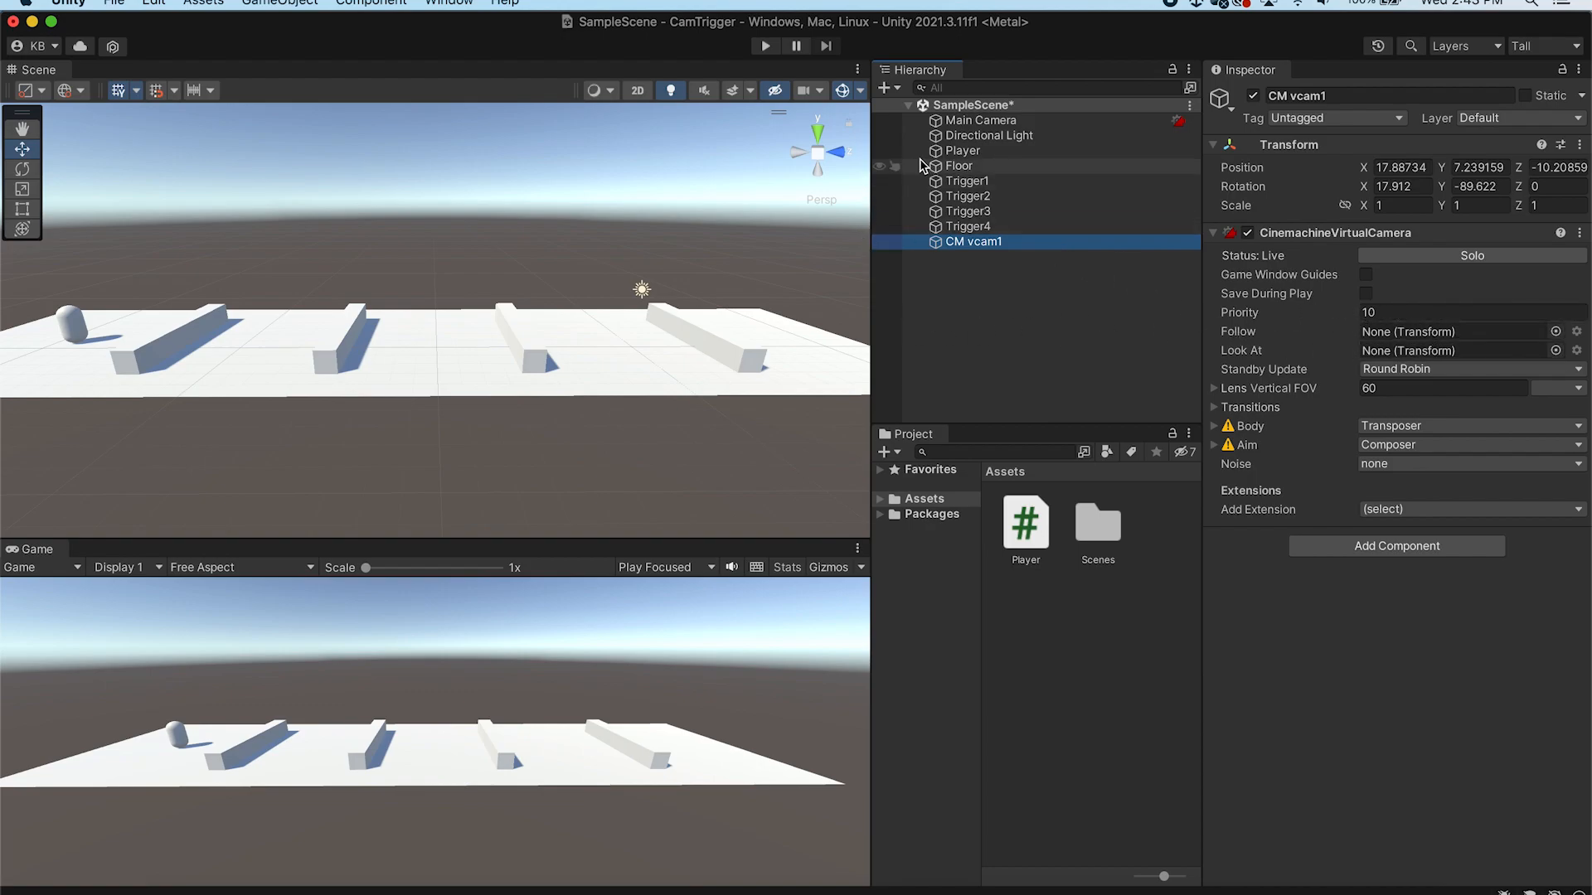
{"action": "left_click_drag", "start_coordinate": [945, 152], "coordinate": [1460, 332]}
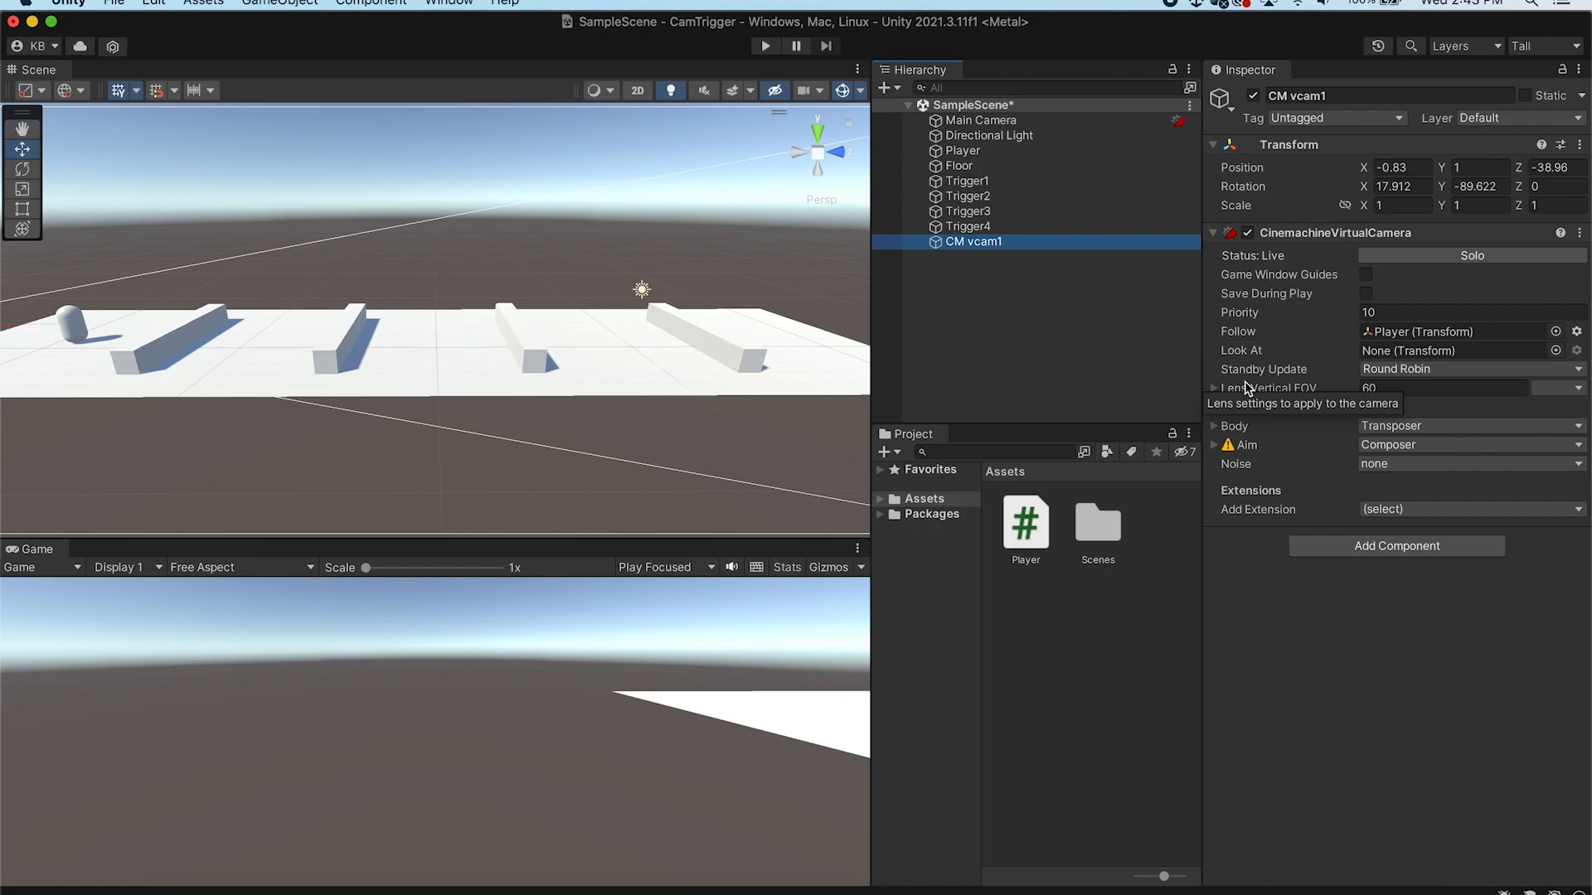
{"action": "left_click", "coordinate": [1215, 427]}
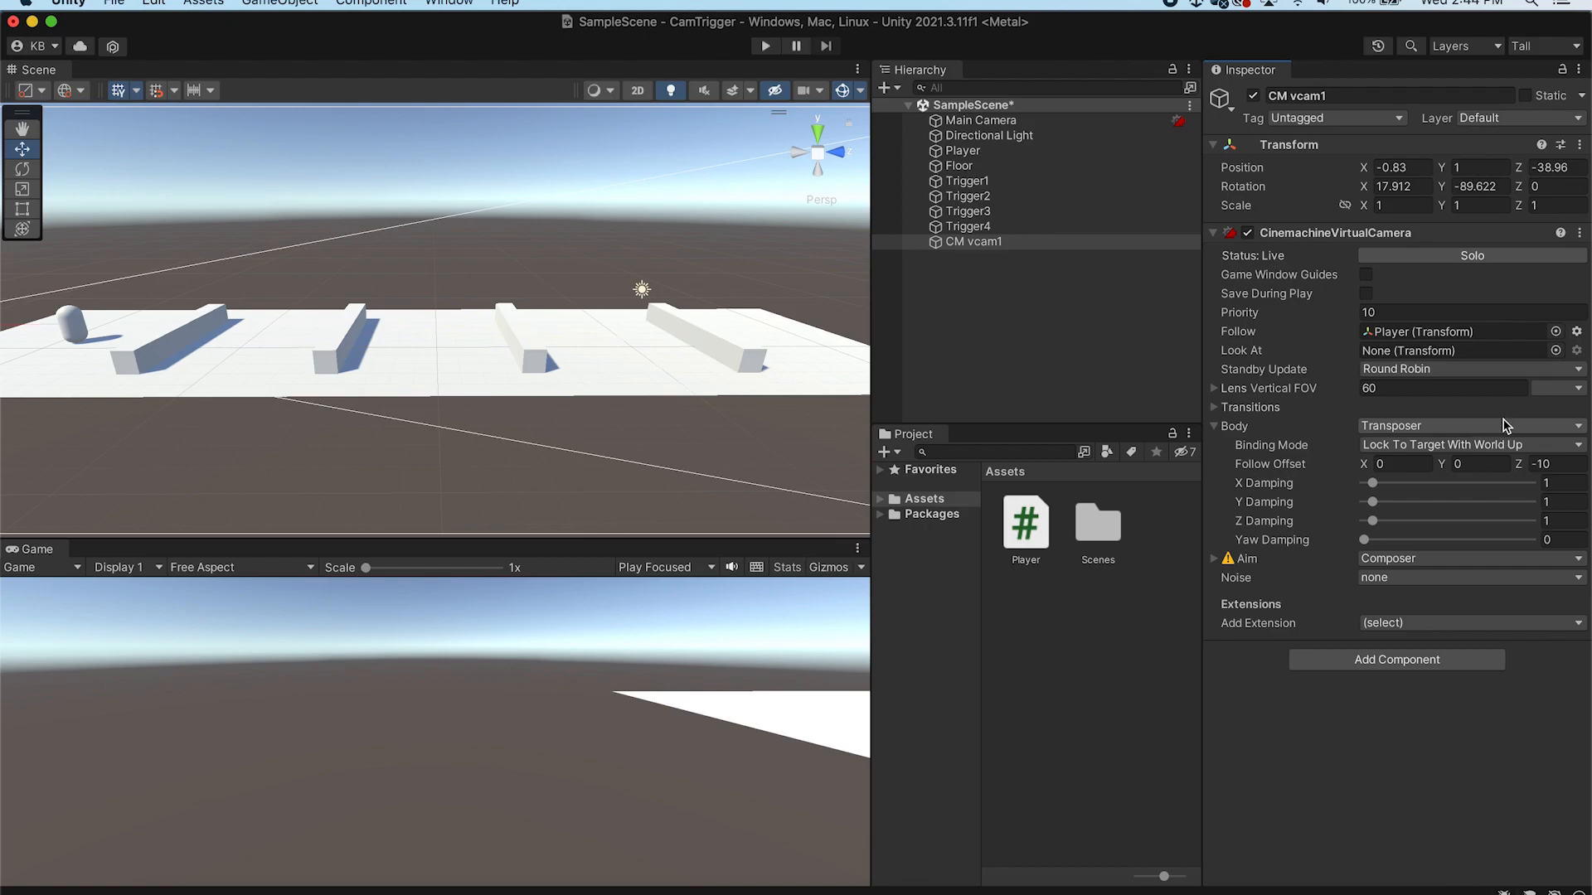
{"action": "left_click", "coordinate": [1579, 428]}
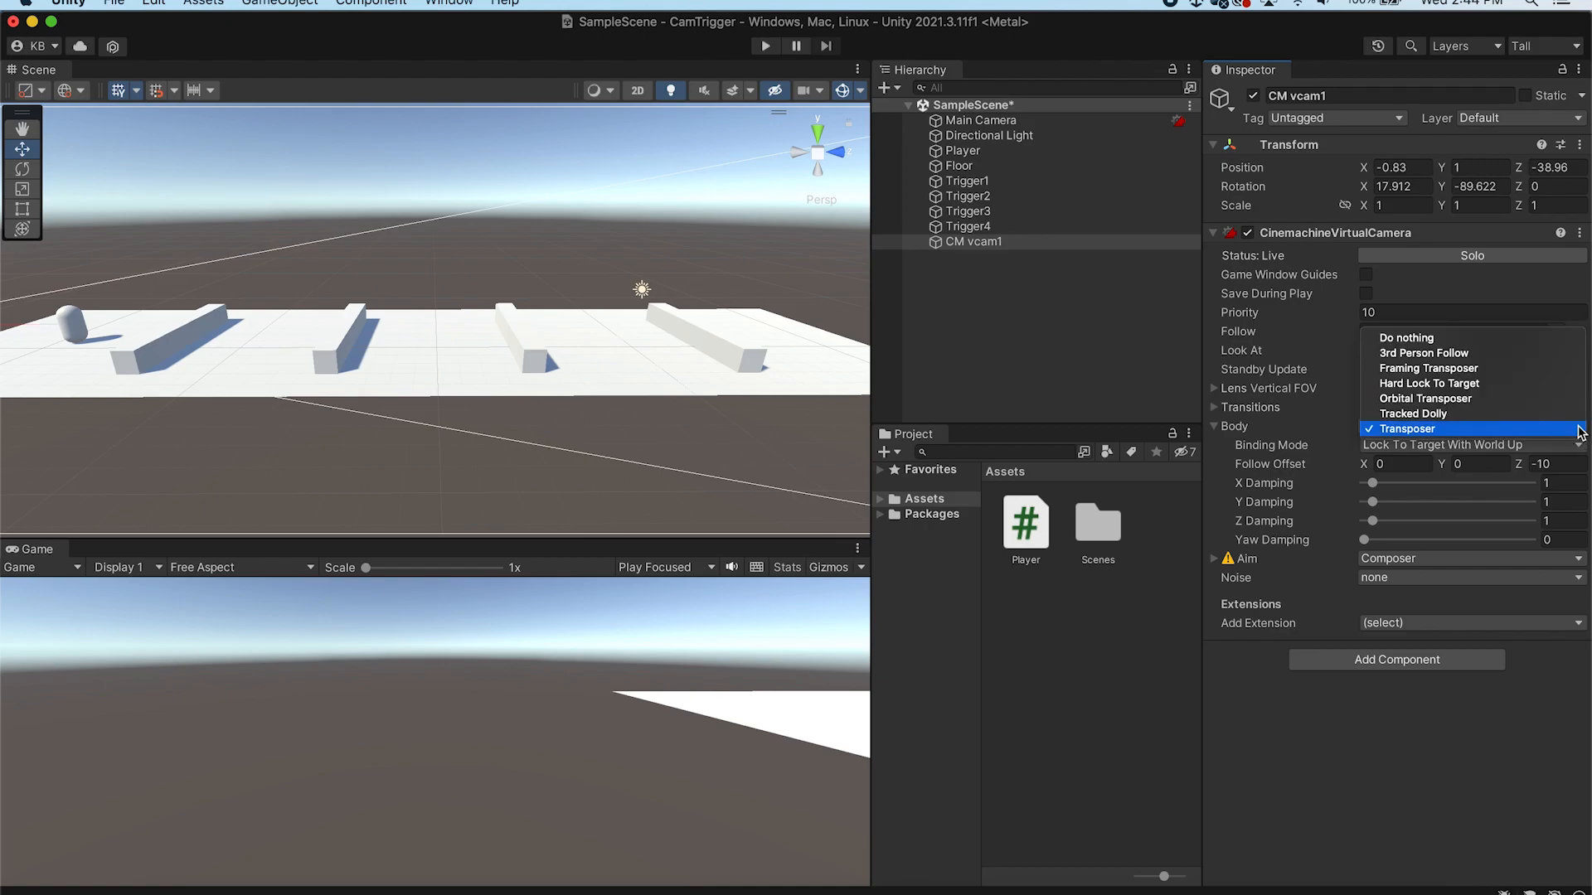
{"action": "left_click", "coordinate": [1516, 353]}
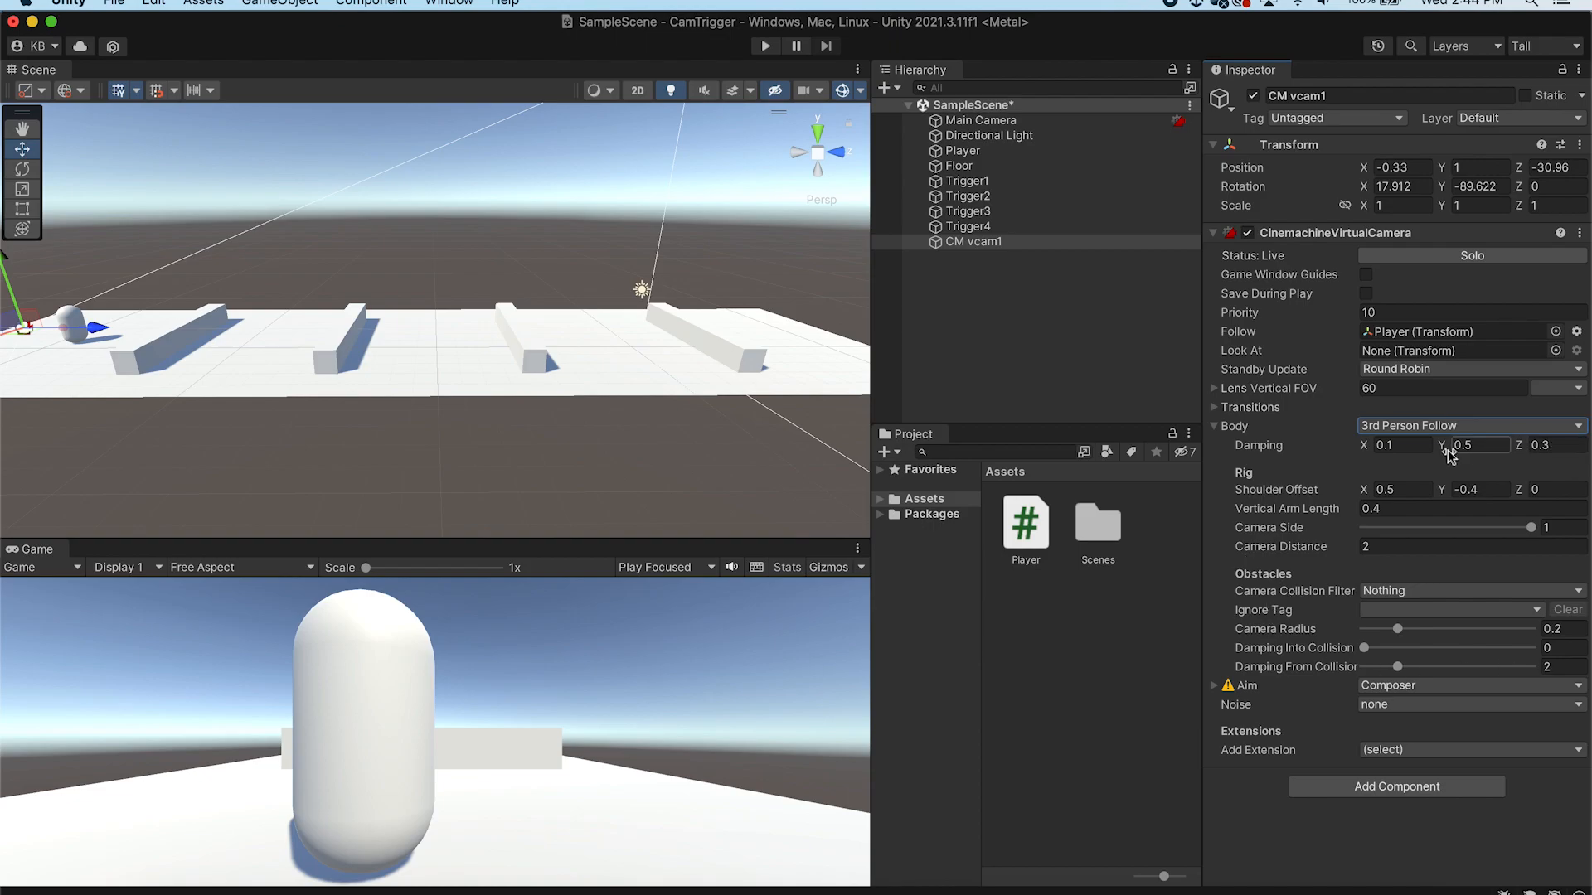
Set the camera's Y damping to 0 and its shoulder offset to about X 1.91, Y 0.18, Z -0.33
{"action": "mouse_move", "coordinate": [1444, 446]}
{"action": "left_mouse_down"}
{"action": "mouse_move", "coordinate": [1475, 447]}
{"action": "mouse_move", "coordinate": [1438, 446]}
{"action": "left_mouse_up"}
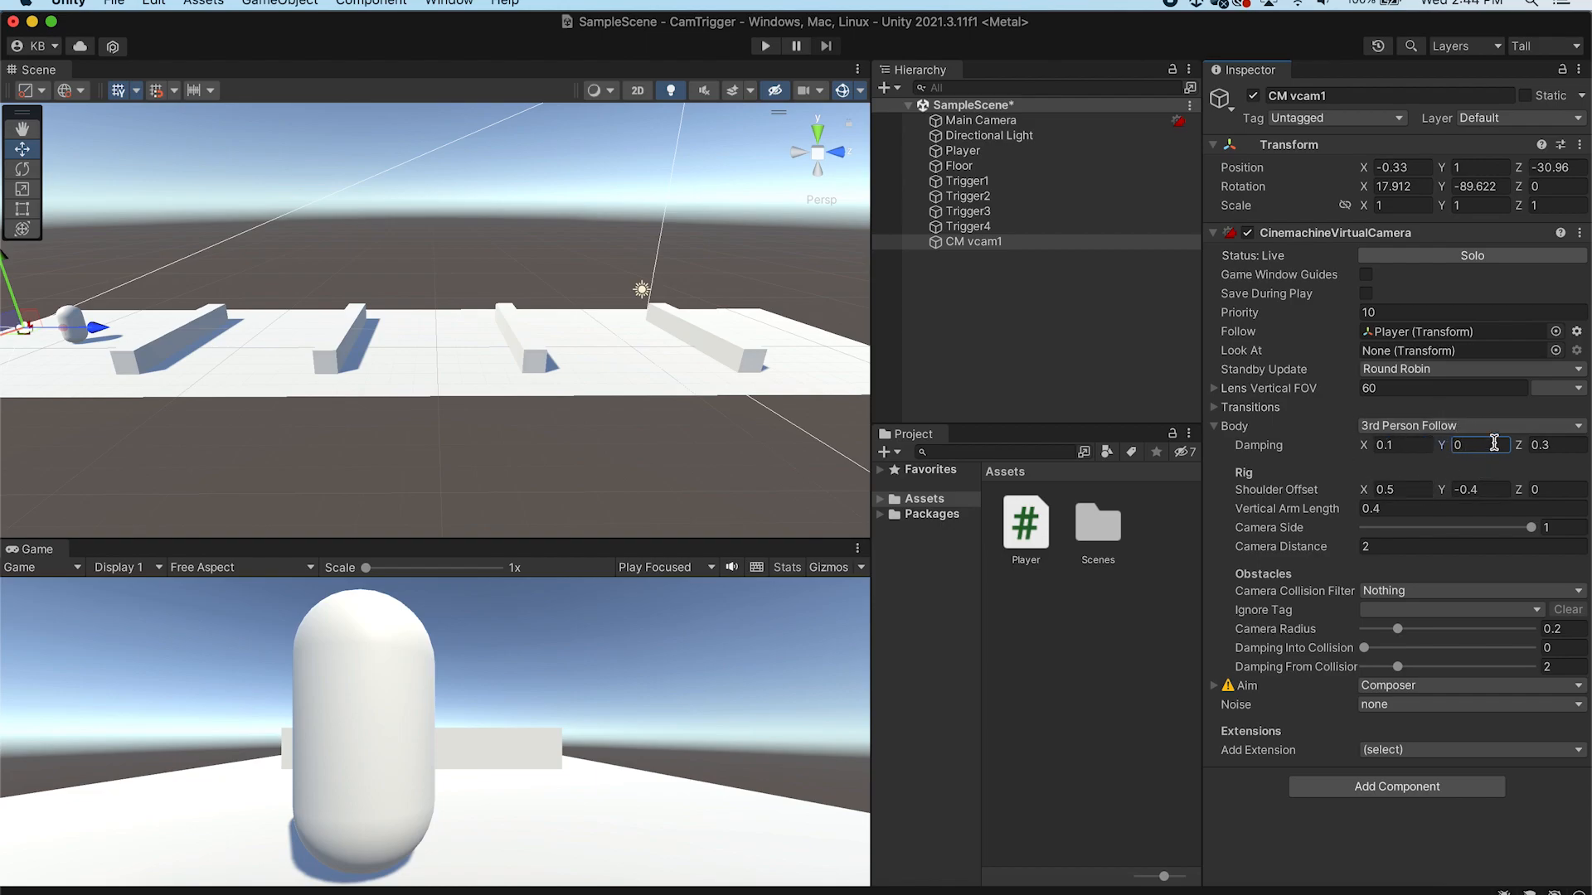
{"action": "left_click_drag", "start_coordinate": [1441, 490], "coordinate": [1464, 491]}
{"action": "left_click_drag", "start_coordinate": [1363, 492], "coordinate": [1401, 495]}
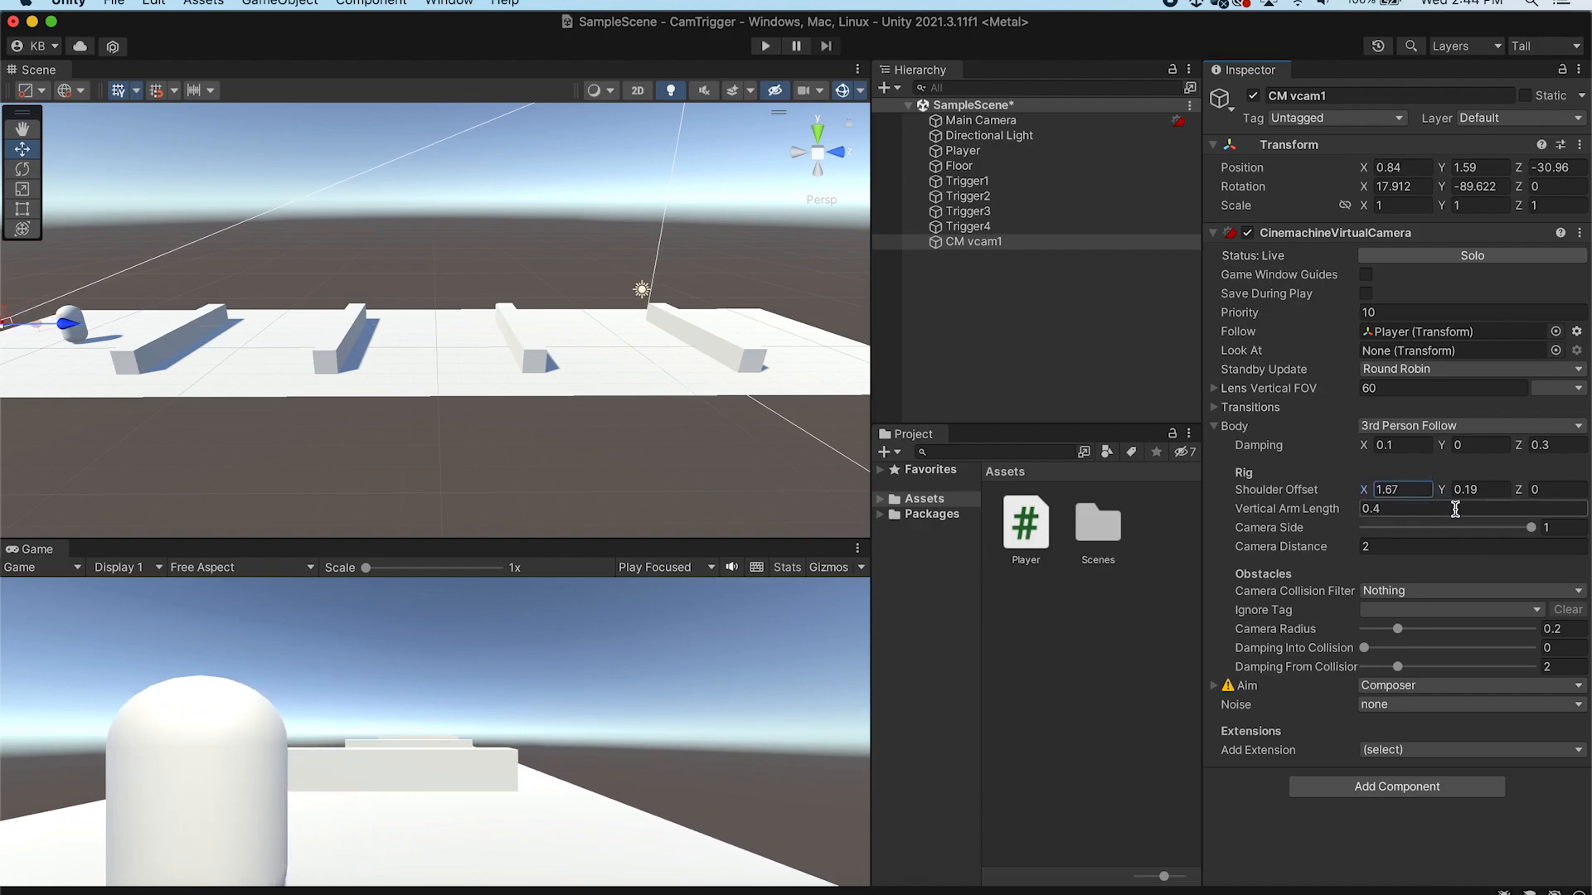
{"action": "left_click", "coordinate": [1528, 491]}
{"action": "left_click_drag", "start_coordinate": [1529, 495], "coordinate": [1379, 493]}
{"action": "left_click", "coordinate": [1447, 495]}
{"action": "left_click", "coordinate": [1451, 494]}
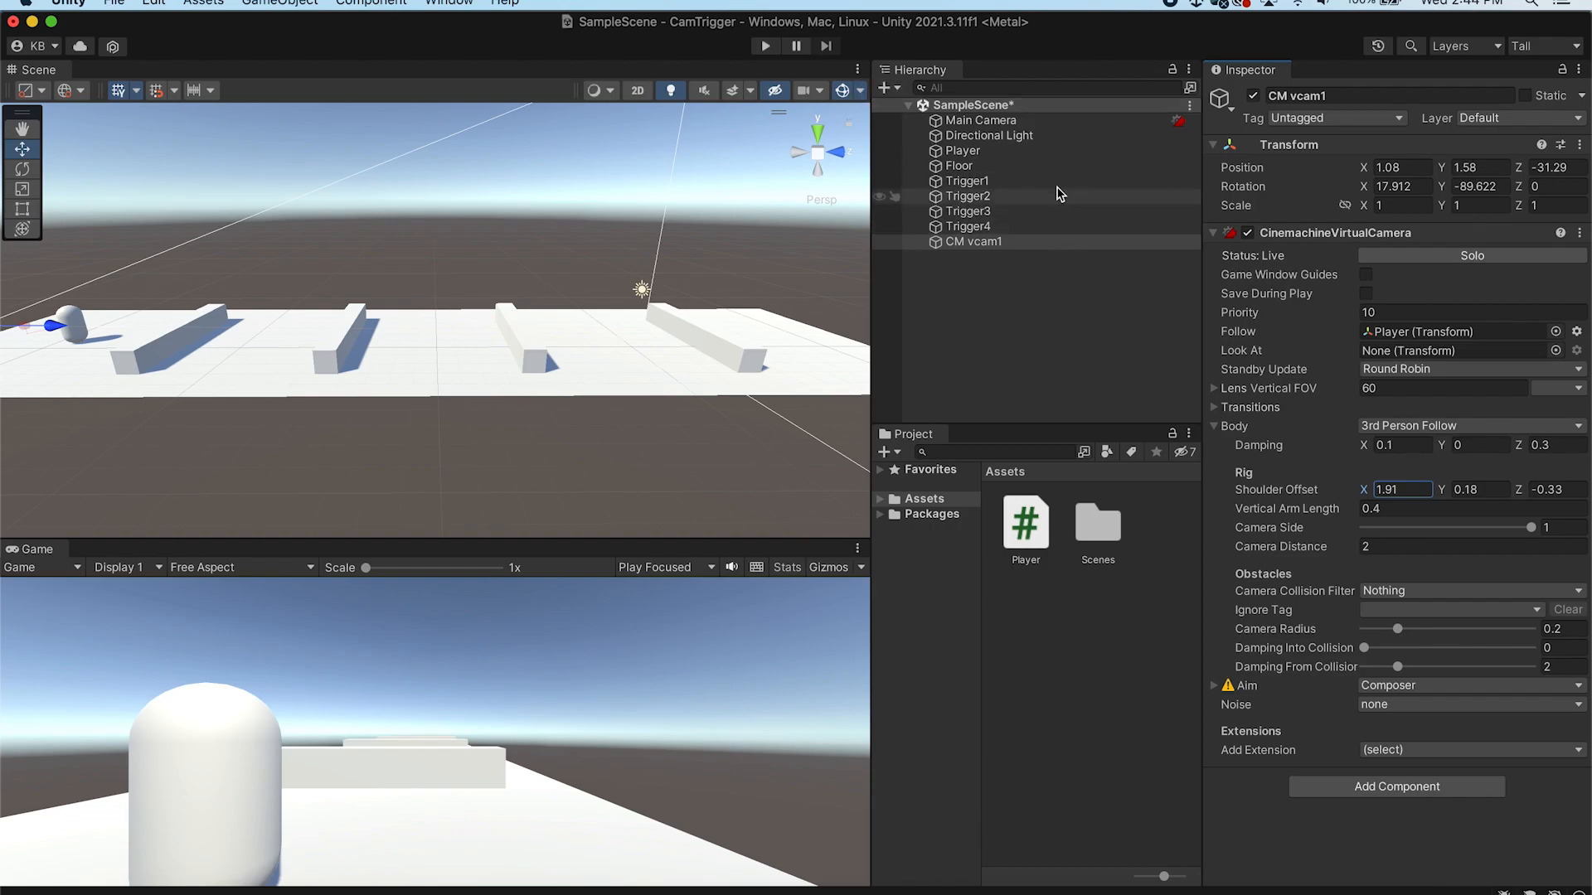
Play the scene and walk the player forward through the triggers to test the follow camera
{"action": "left_click", "coordinate": [1036, 229]}
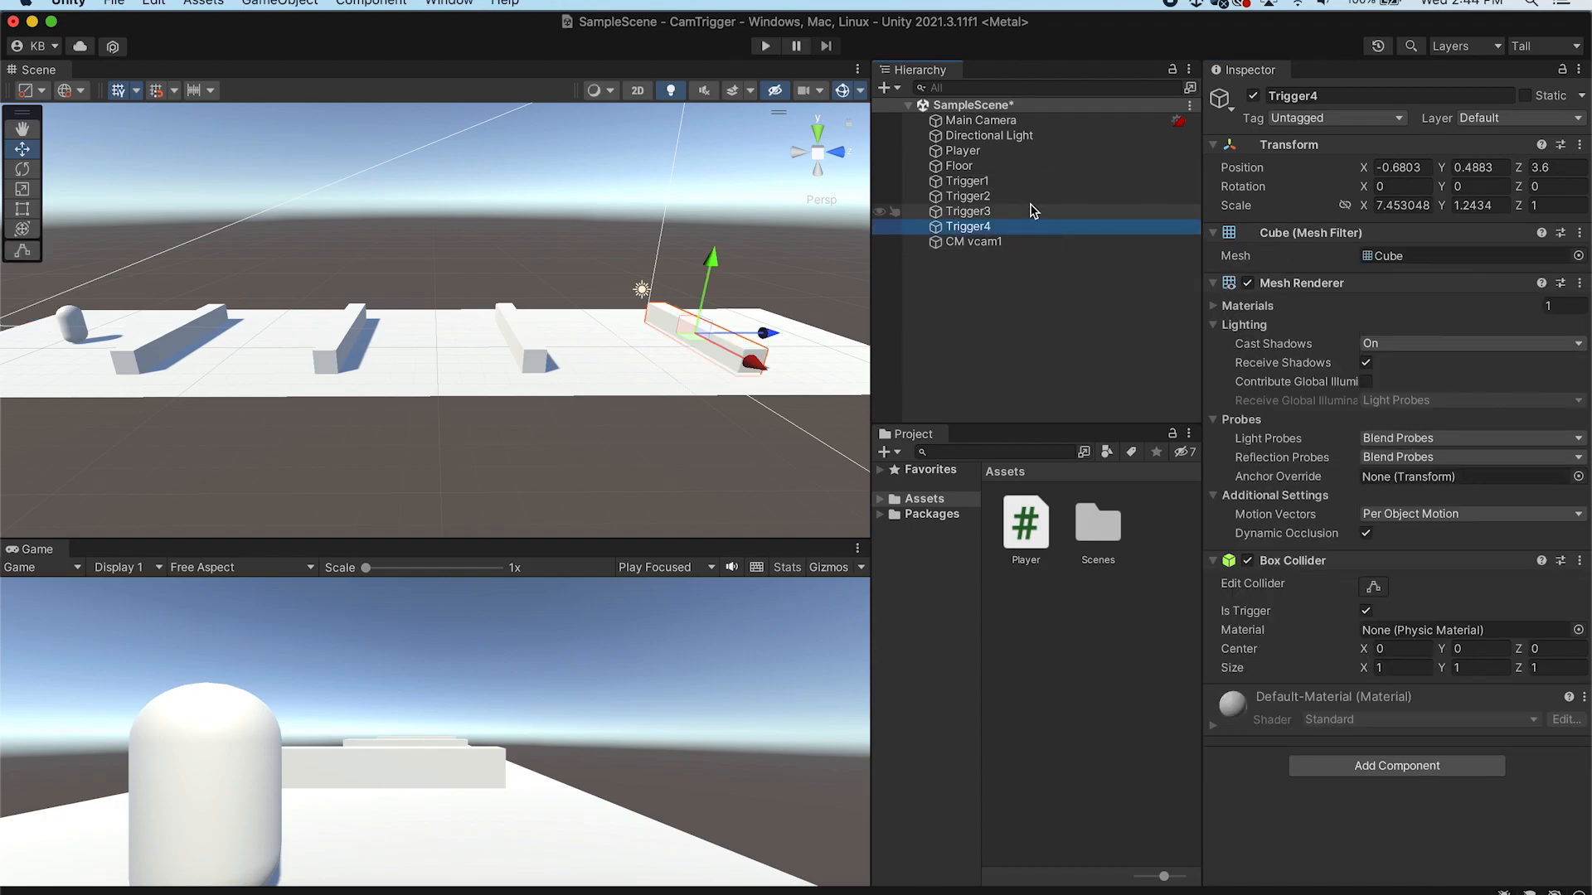
{"action": "key", "text": "super+p"}
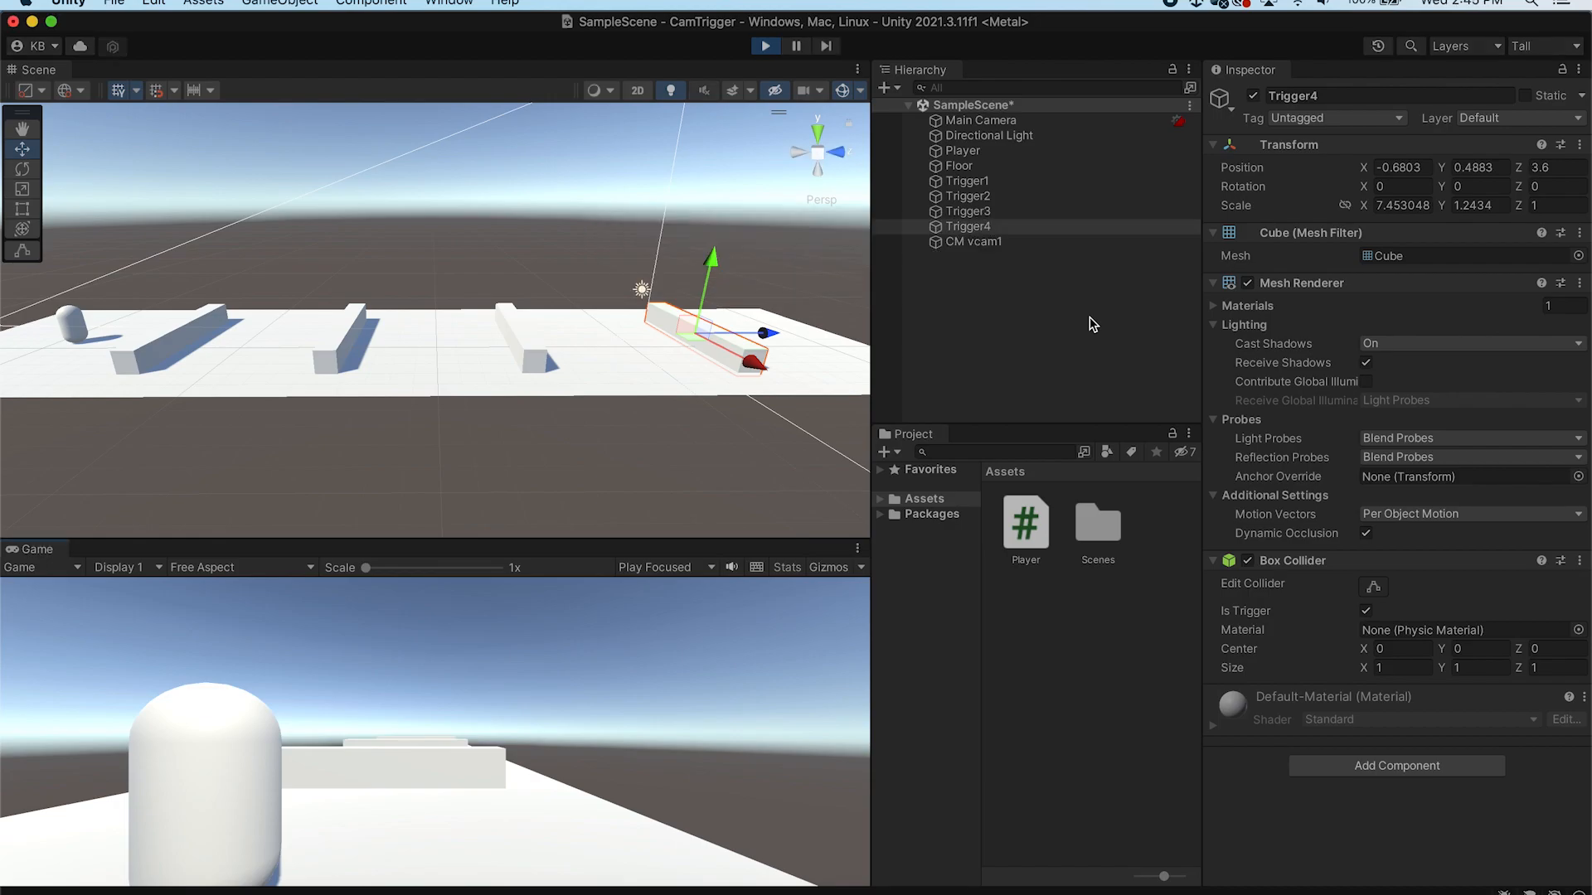
{"action": "key", "text": "w"}
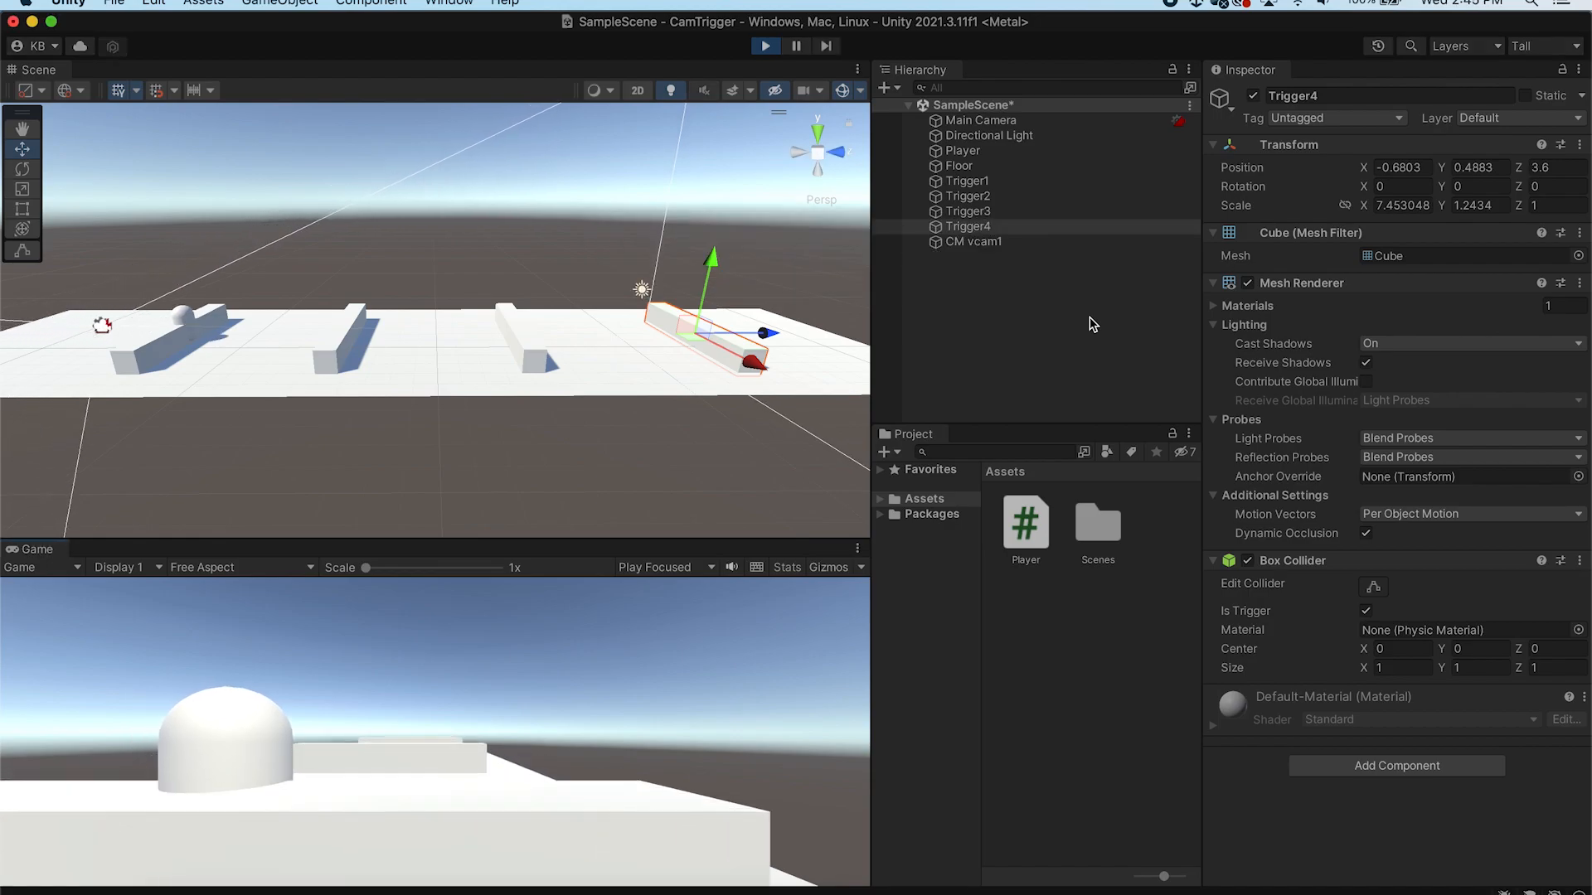
{"action": "key", "text": "w"}
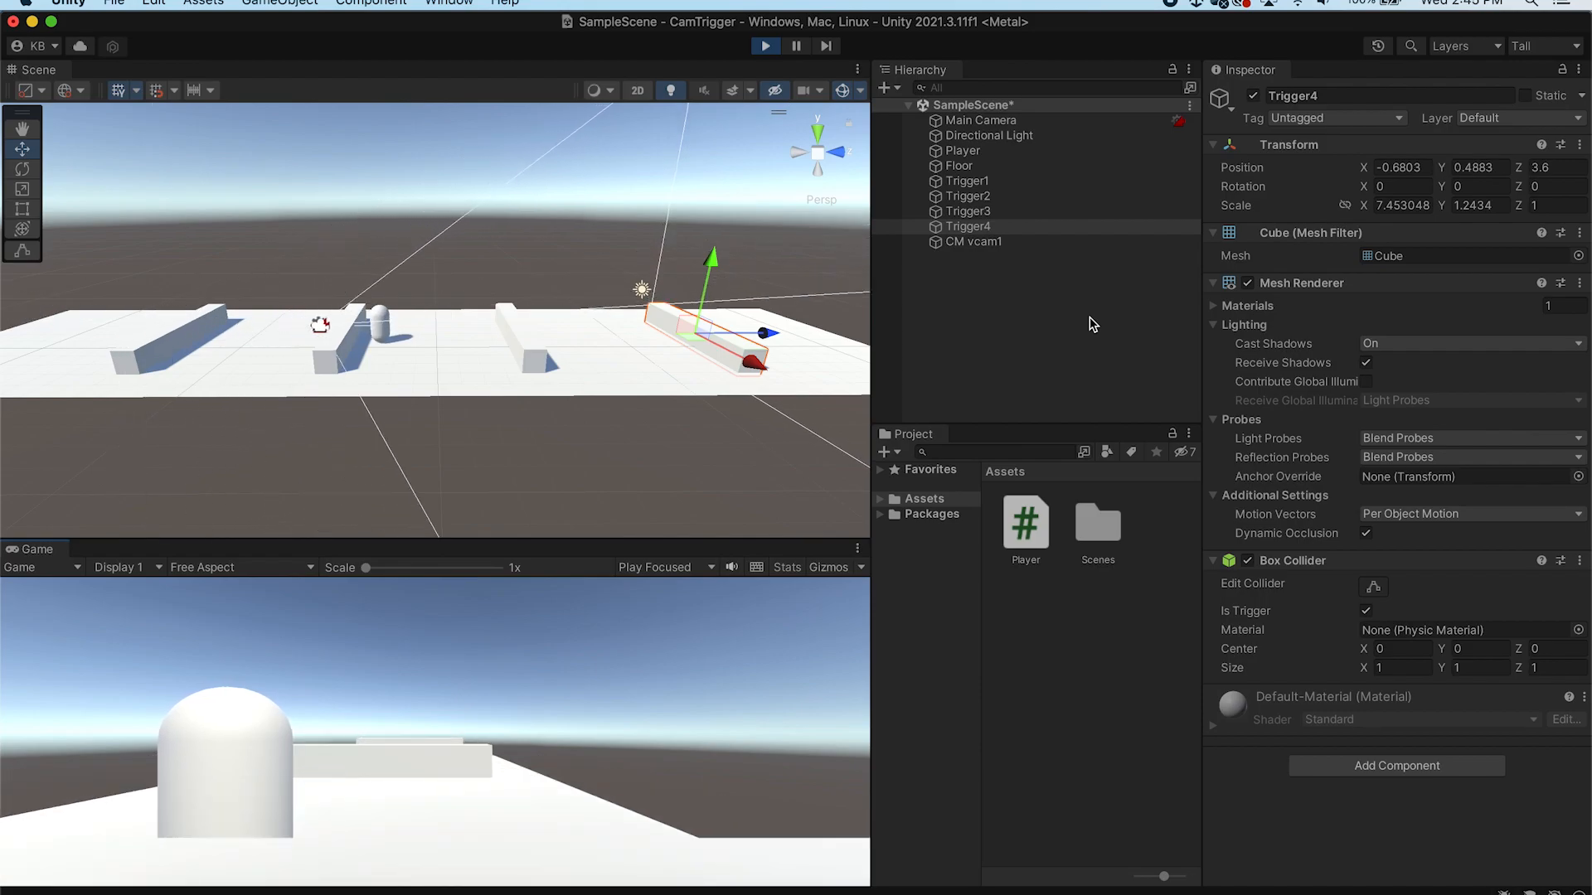
{"action": "key", "text": "w"}
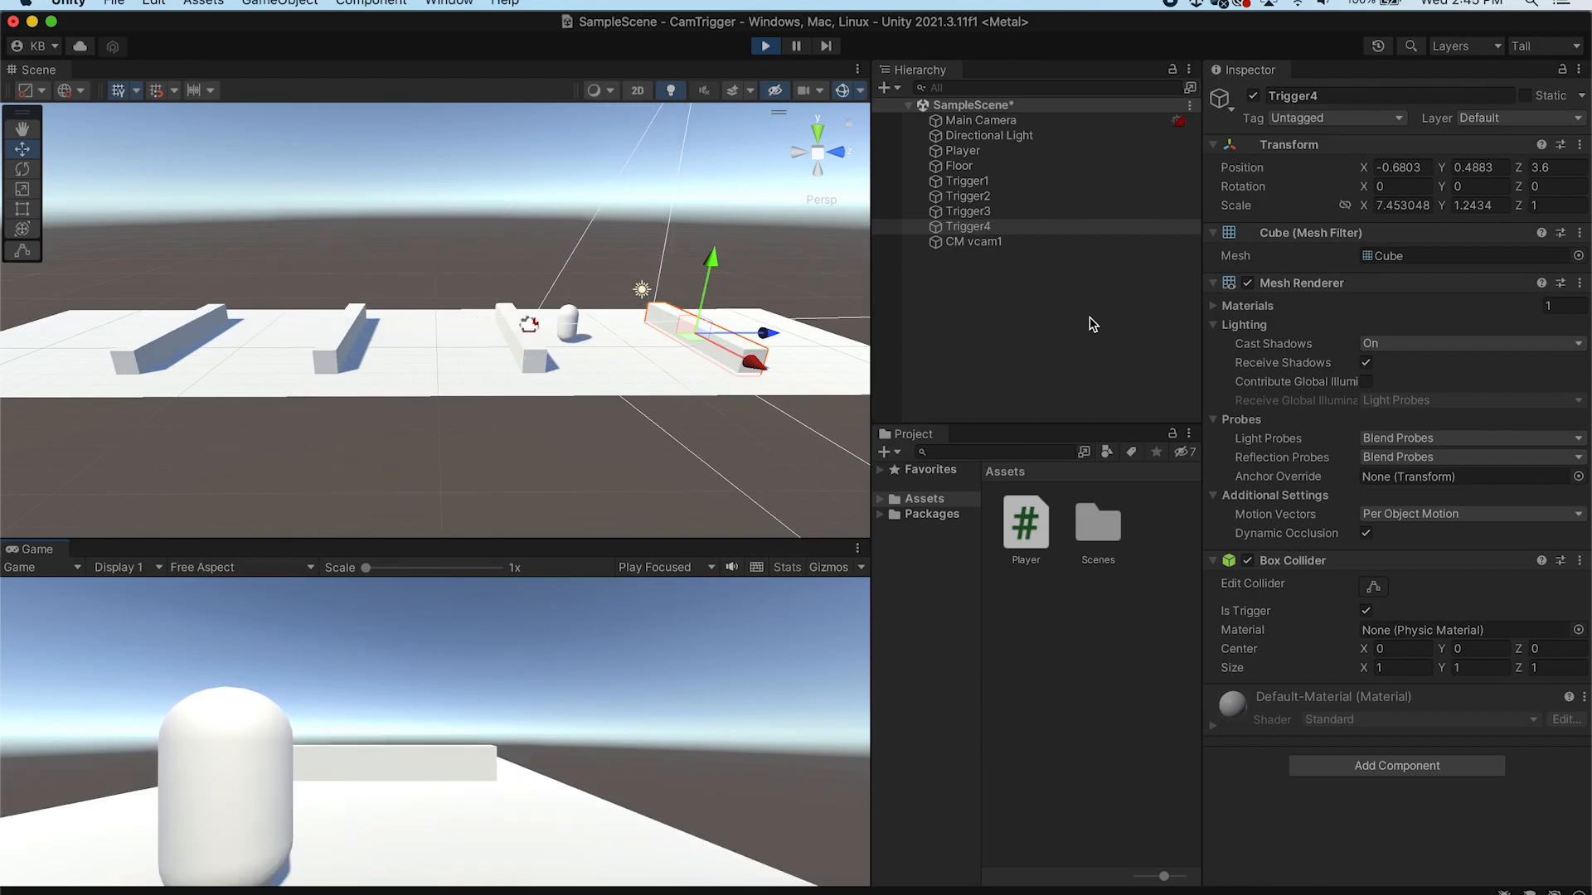
{"action": "key", "text": "w"}
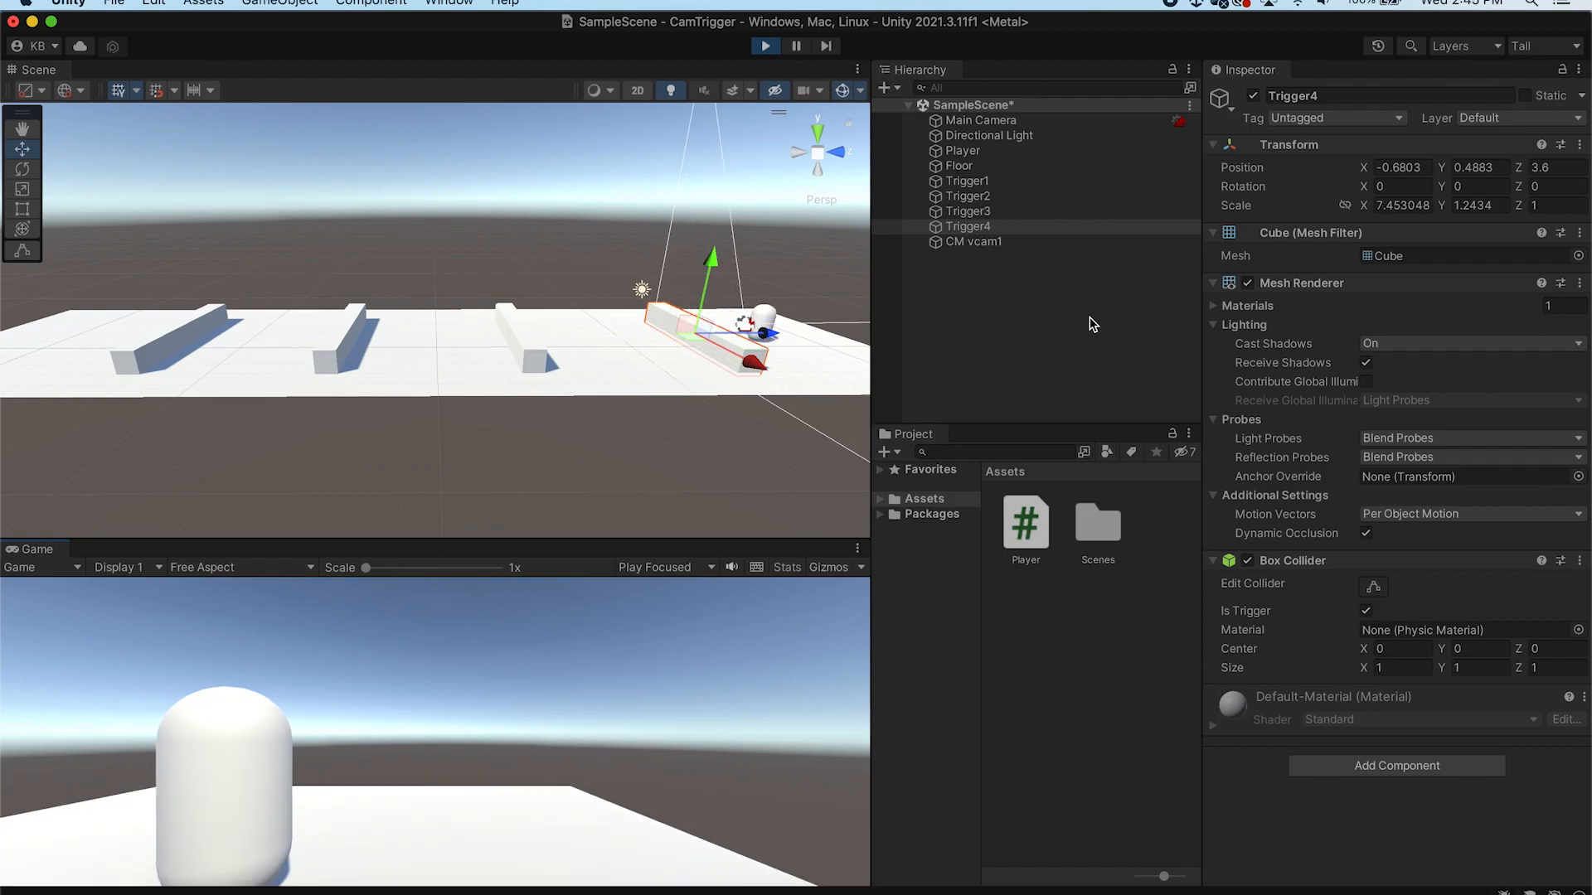
{"action": "key", "text": "w"}
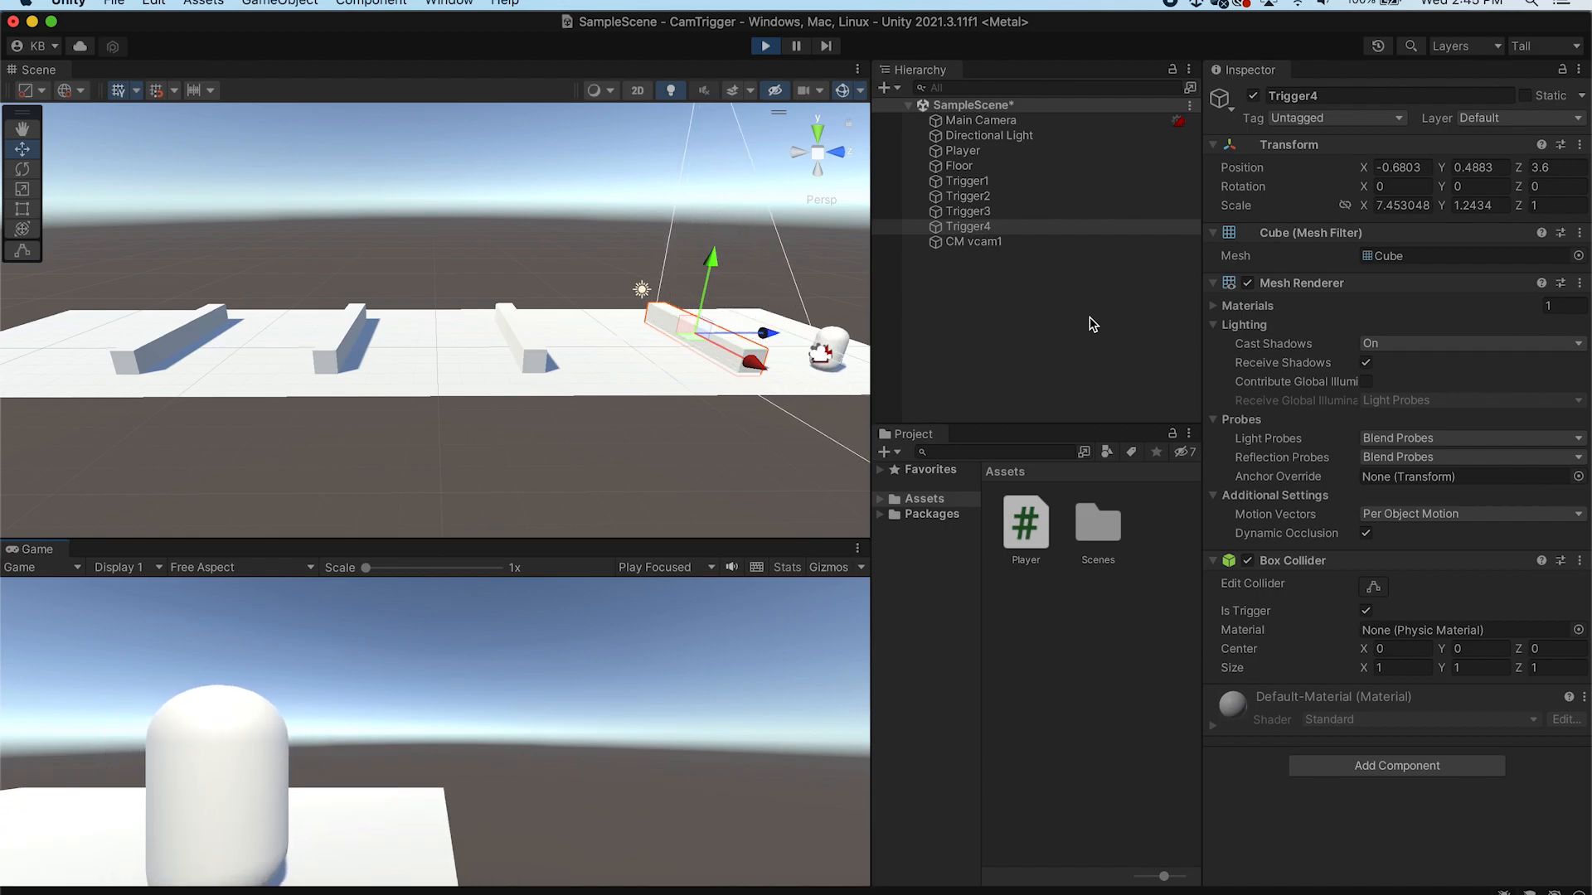
{"action": "key", "text": "s"}
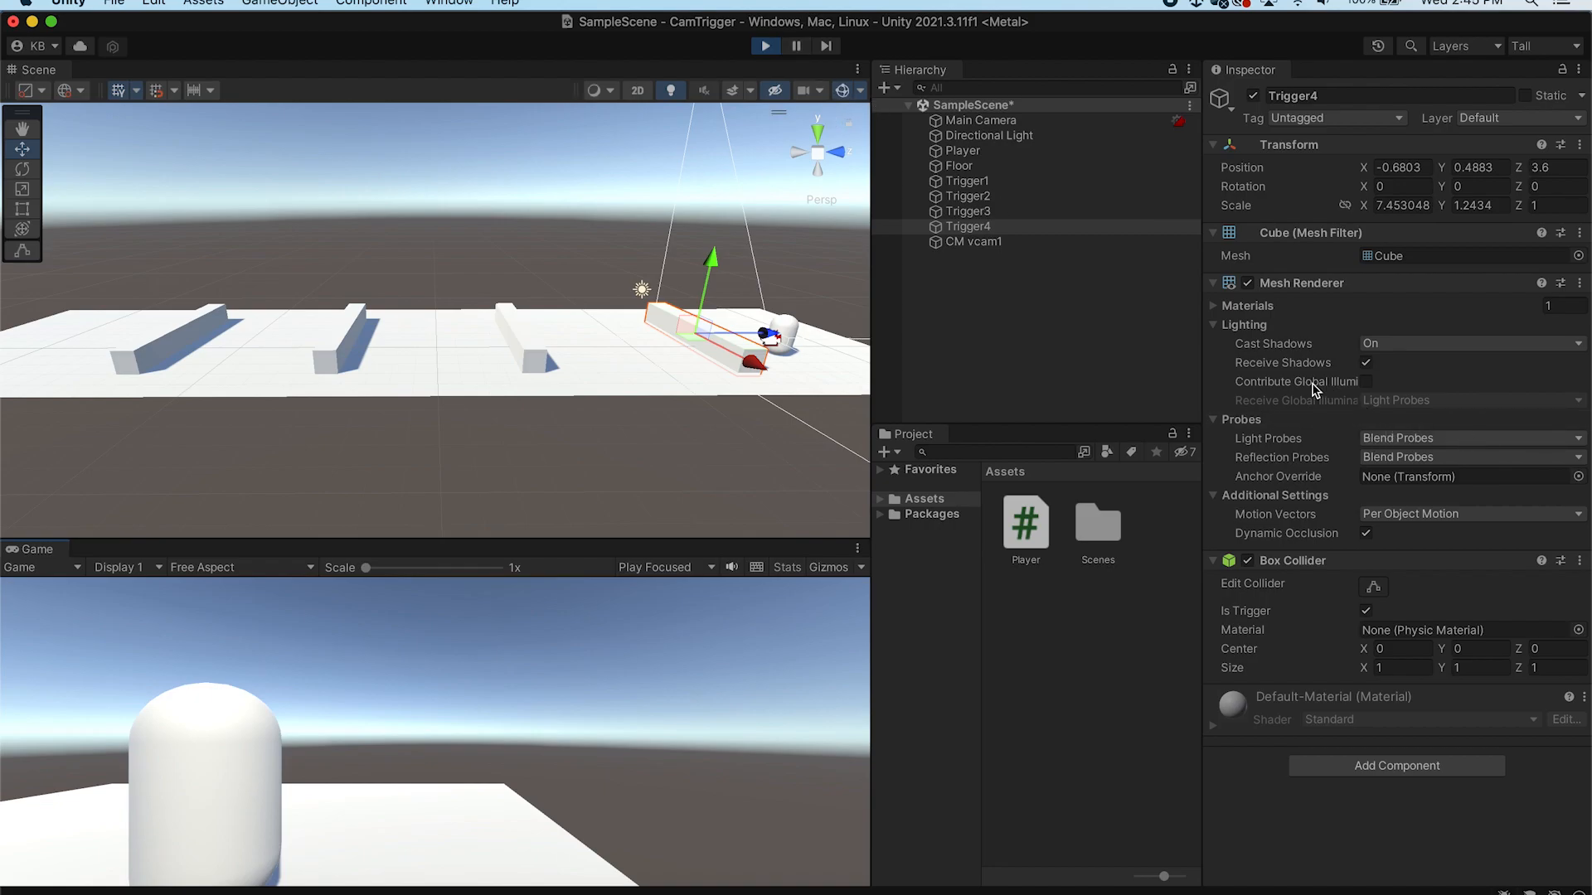
{"action": "left_click", "coordinate": [1042, 246]}
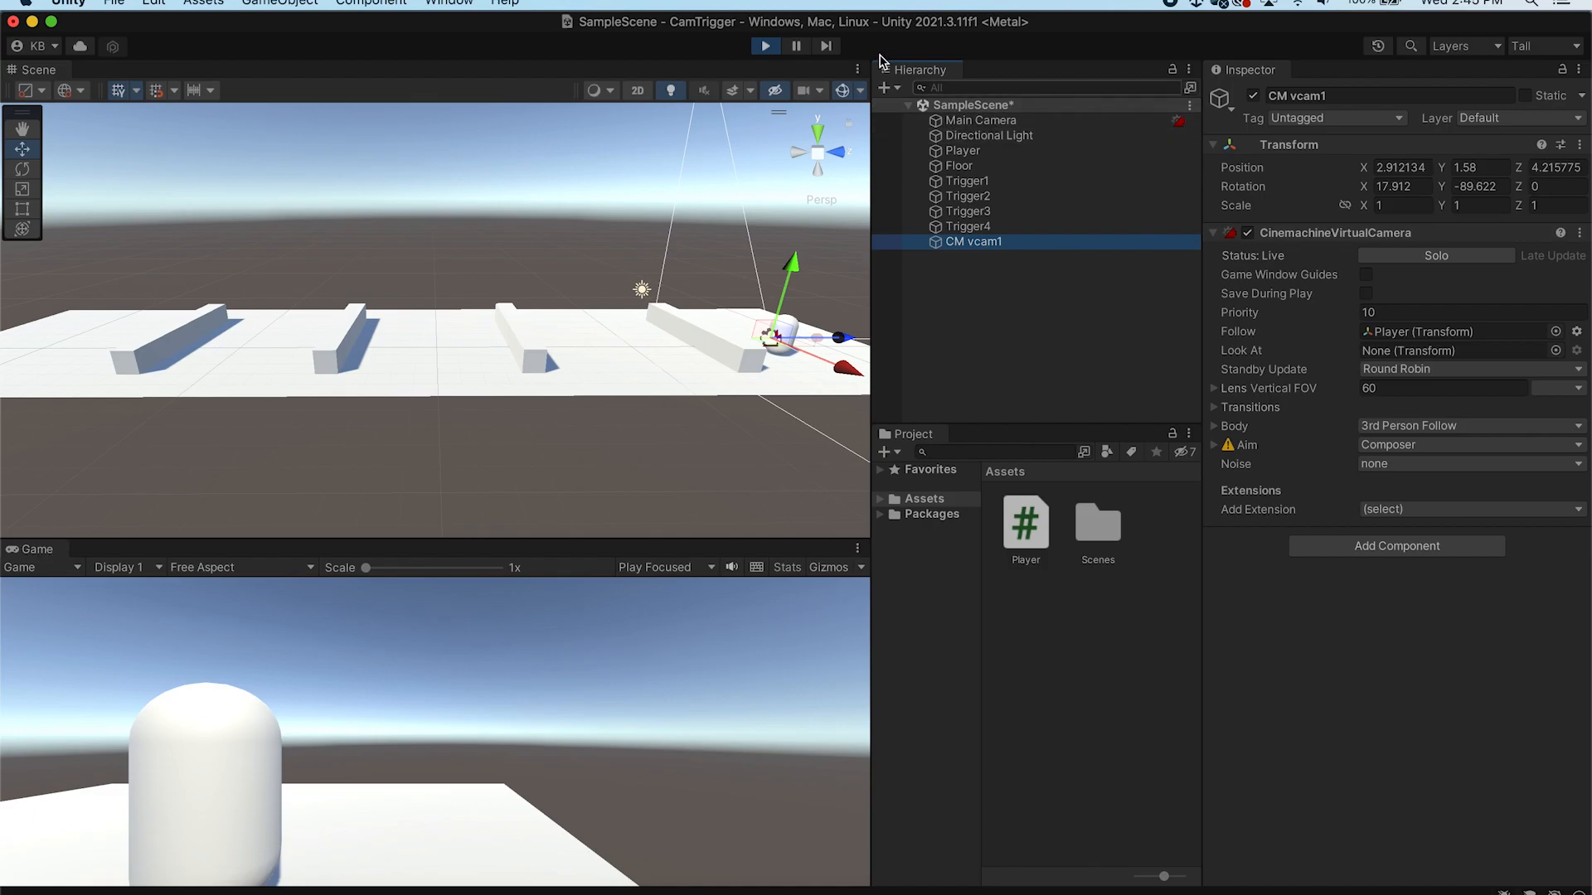
{"action": "left_click", "coordinate": [764, 48]}
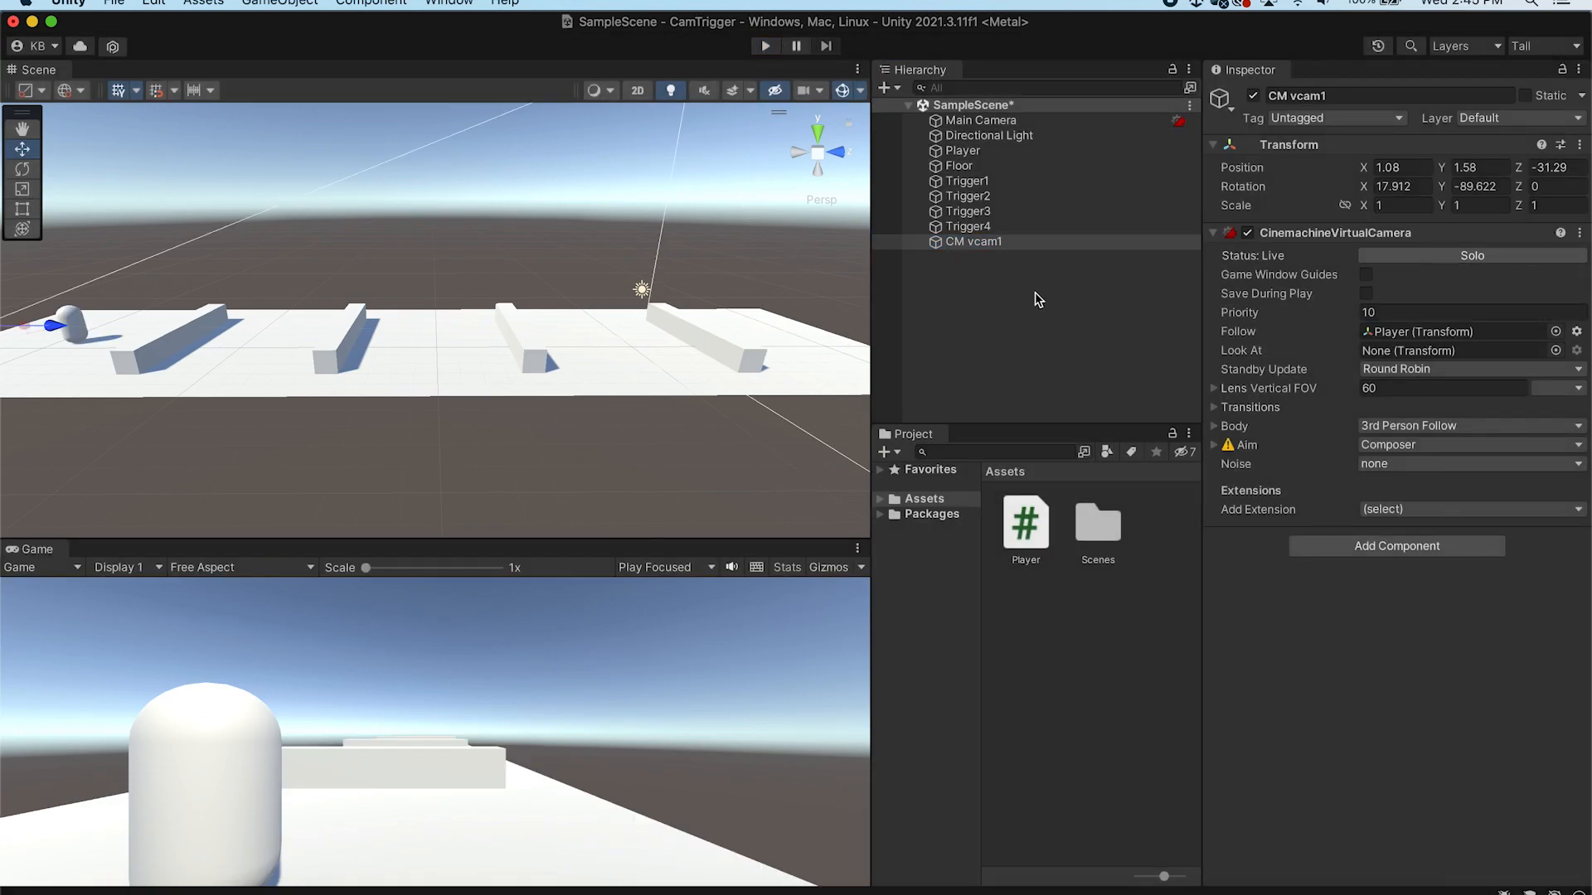
Save the scene and review the virtual camera's Aim composer settings
{"action": "key", "text": "super+s"}
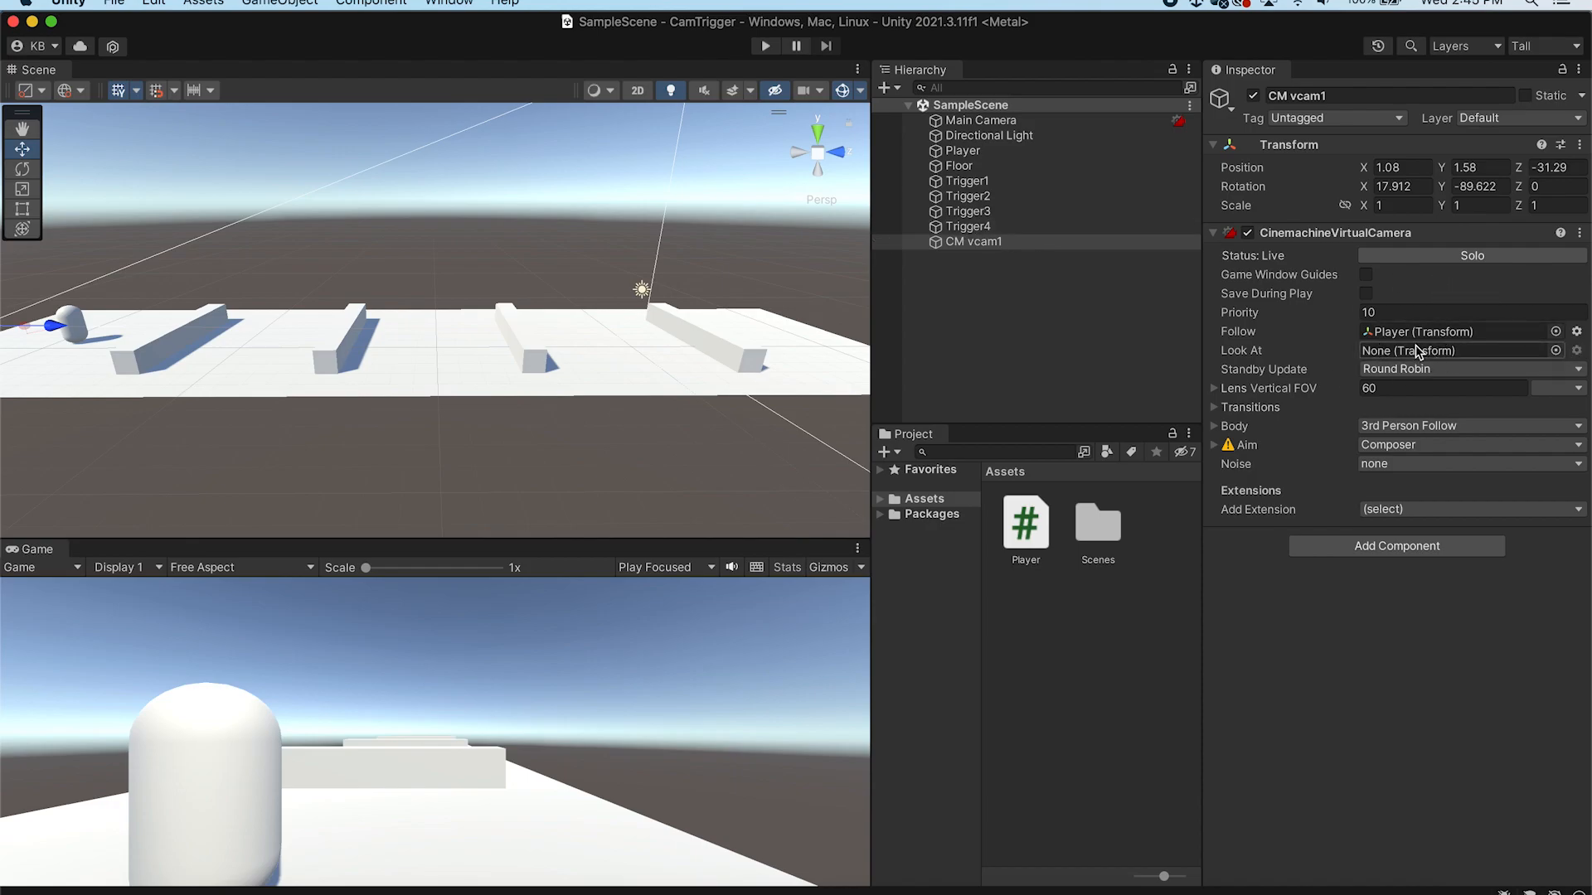
{"action": "left_click", "coordinate": [1215, 445]}
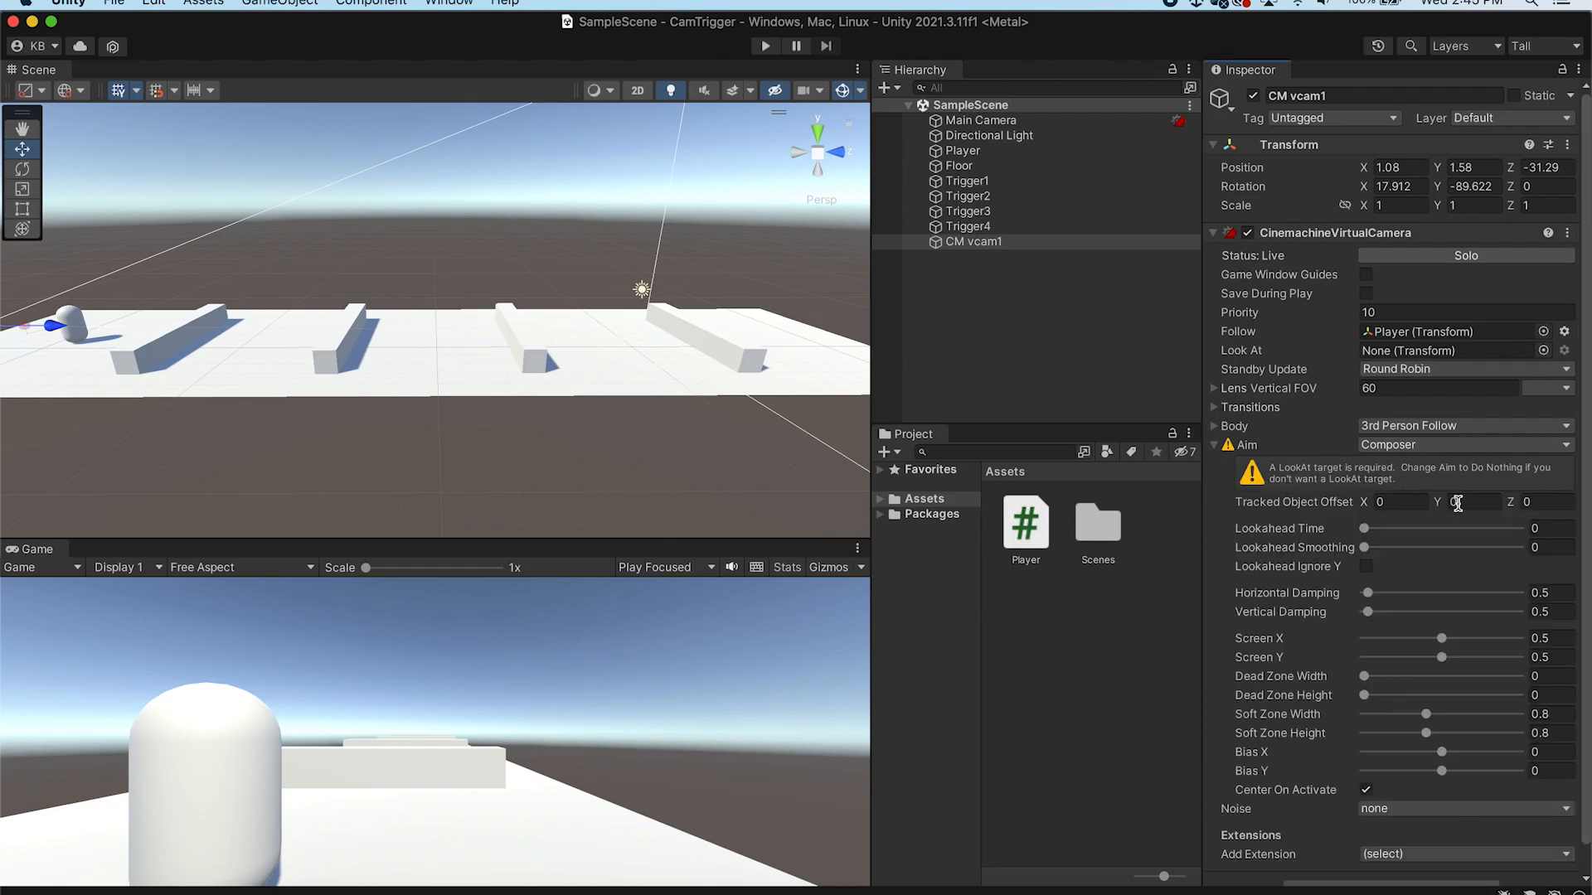
{"action": "scroll", "coordinate": [1484, 464], "scroll_direction": "down", "scroll_amount": 1}
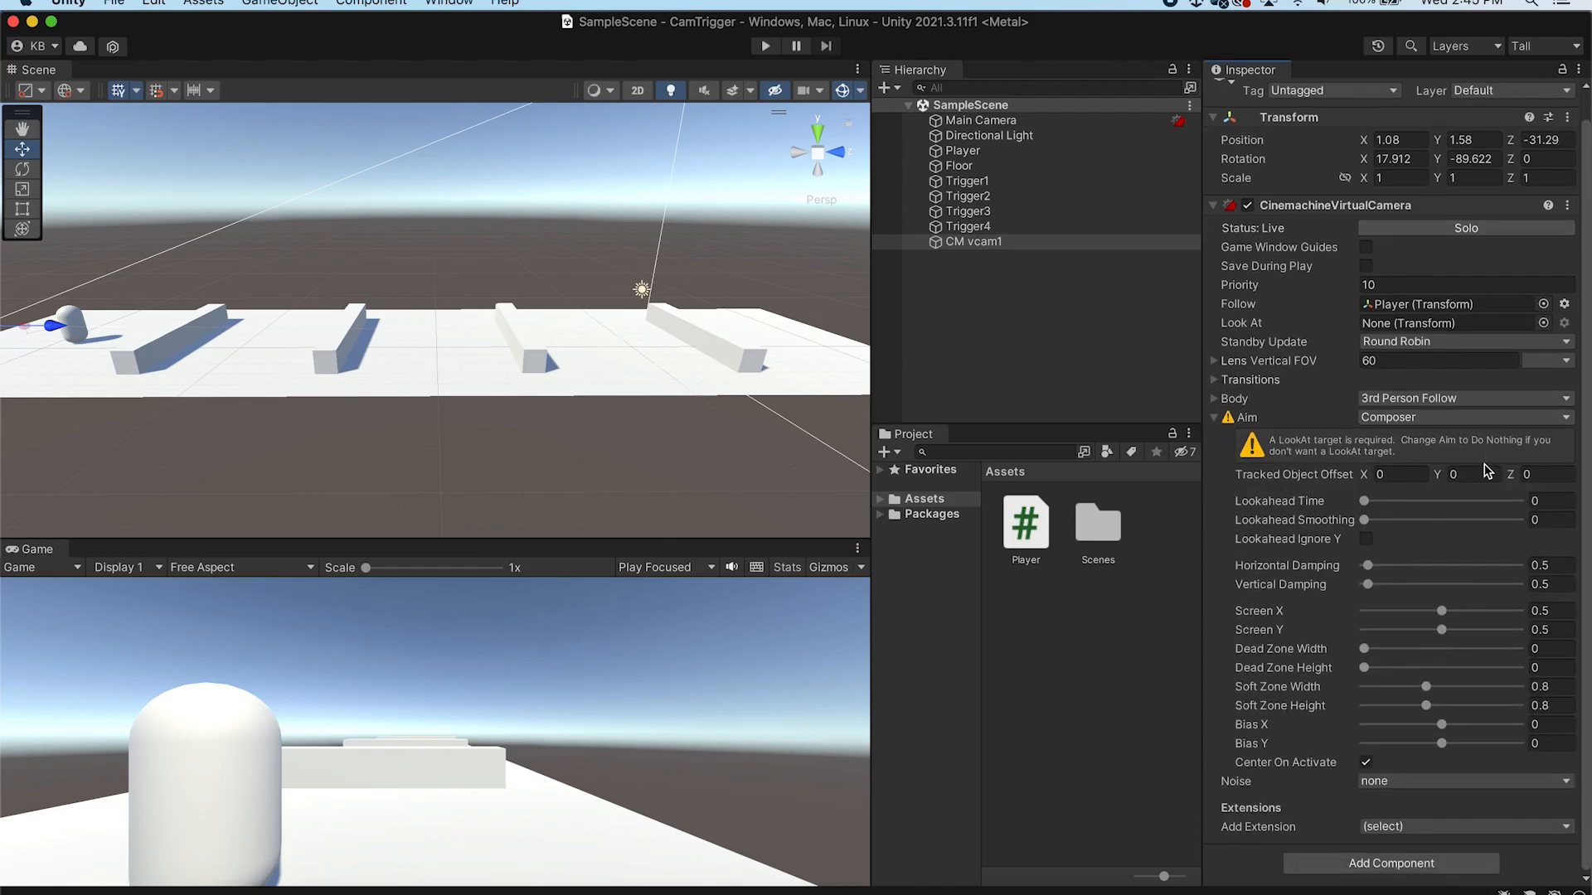
{"action": "left_click", "coordinate": [1216, 418]}
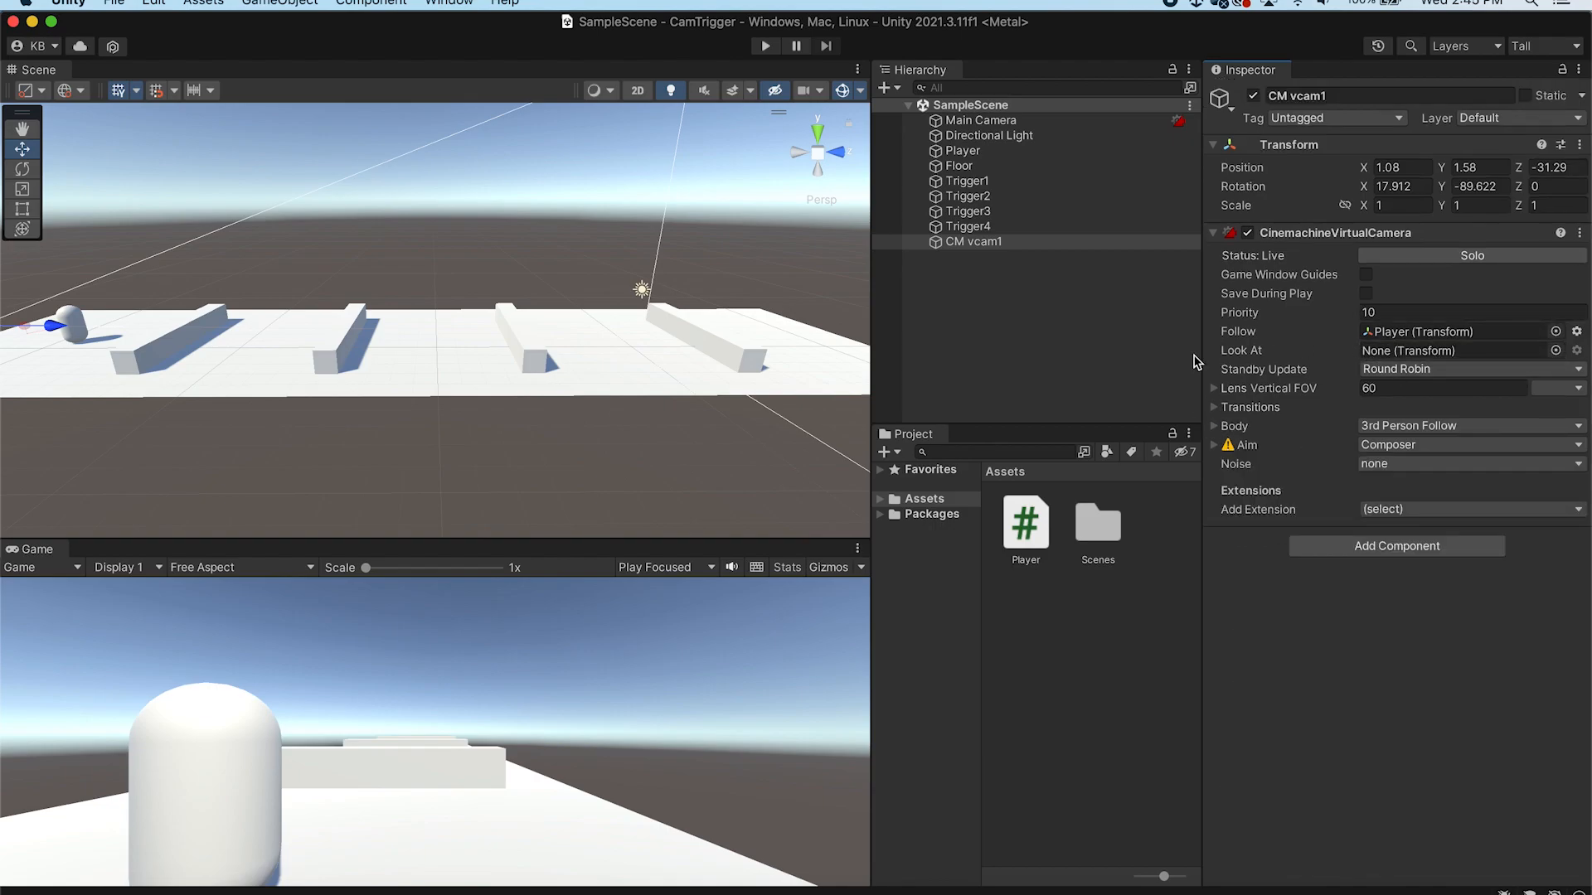
{"action": "left_click", "coordinate": [941, 157]}
{"action": "left_click_drag", "start_coordinate": [941, 159], "coordinate": [1410, 354]}
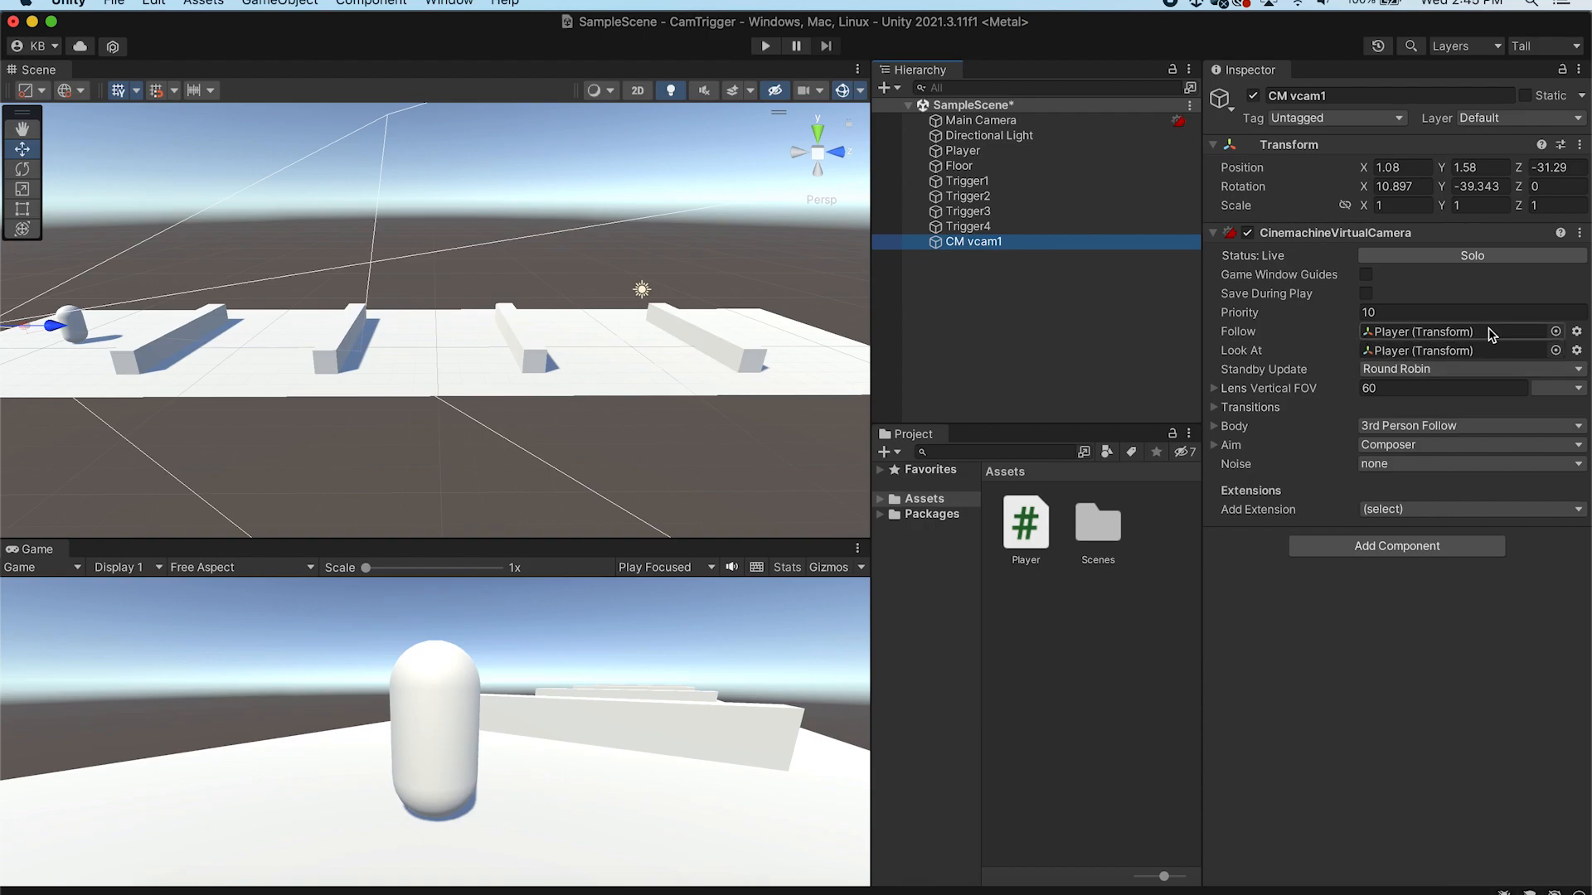
{"action": "left_click", "coordinate": [1556, 350]}
{"action": "left_click", "coordinate": [1141, 398]}
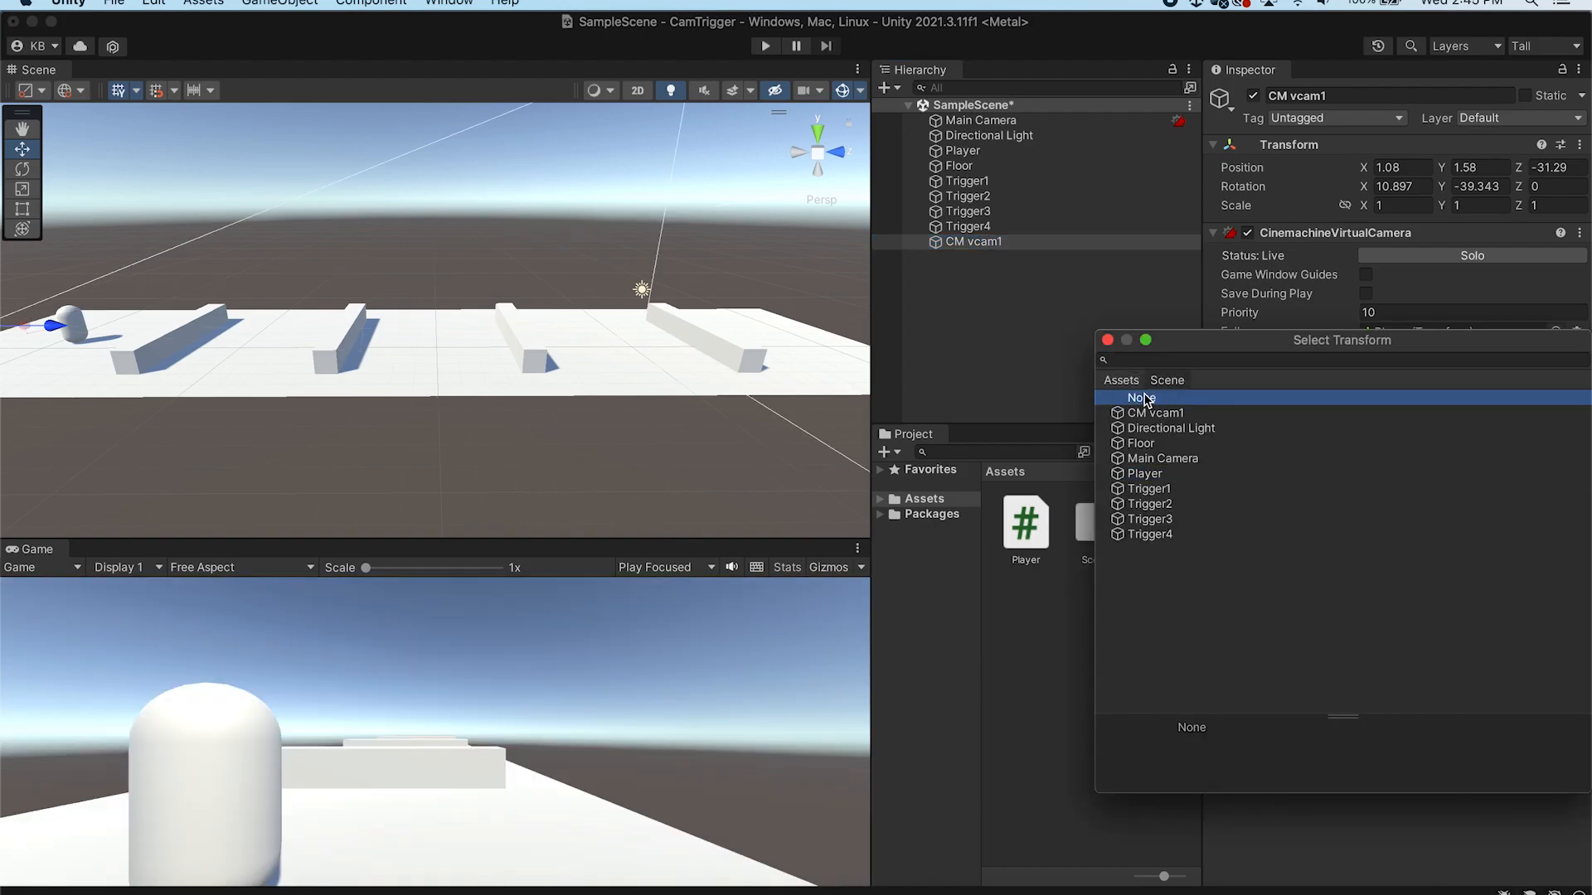
{"action": "left_click", "coordinate": [1106, 340]}
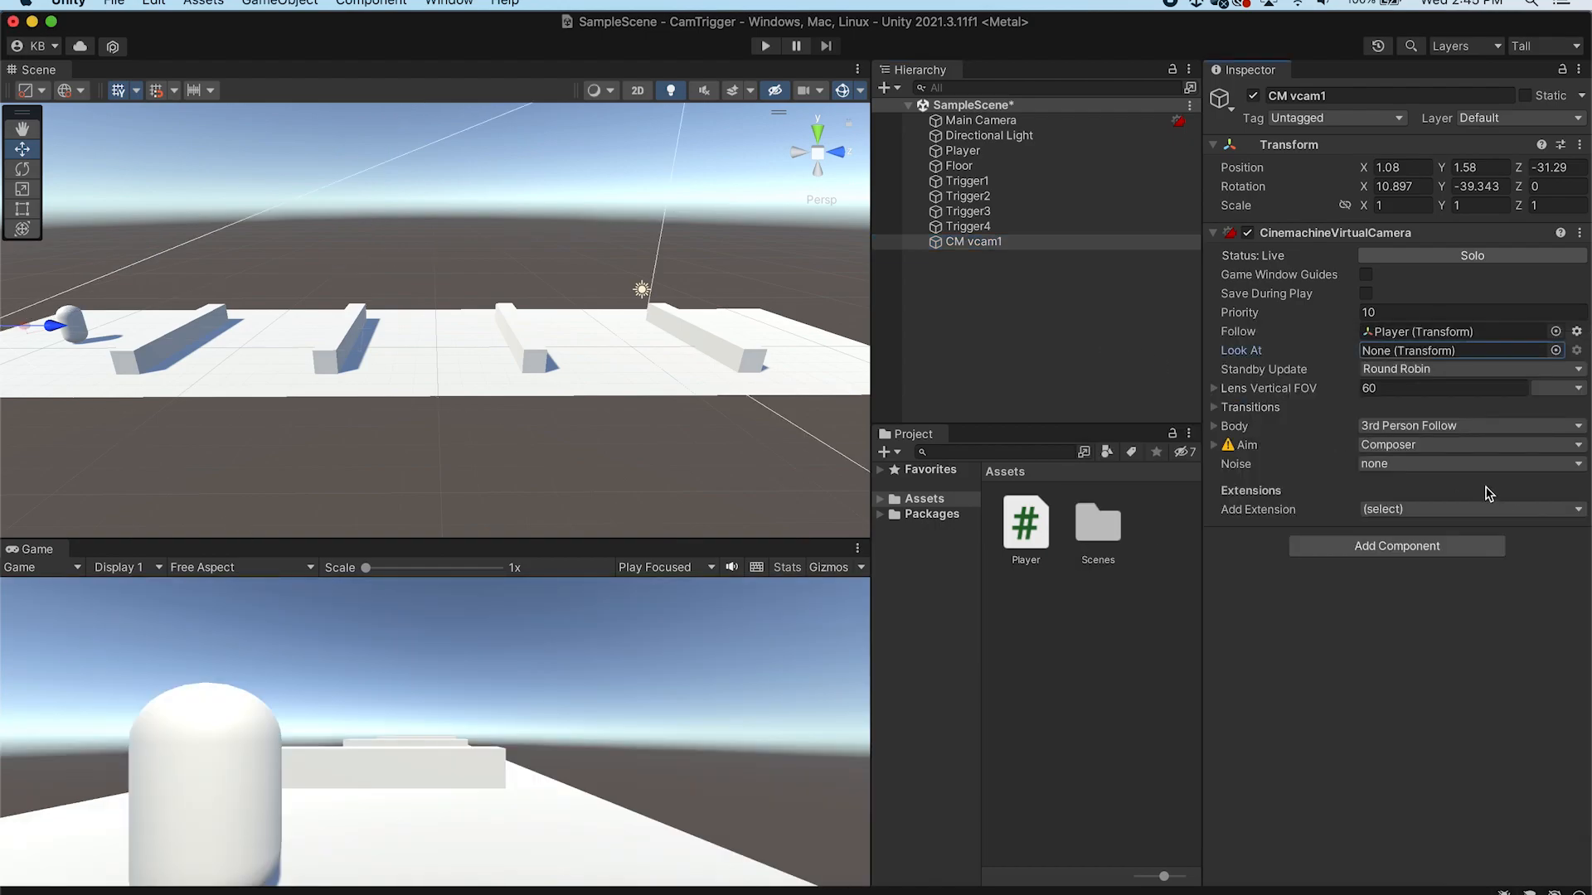
Set the camera's Aim to Same As Follow Target and save the scene
{"action": "left_click", "coordinate": [1213, 446]}
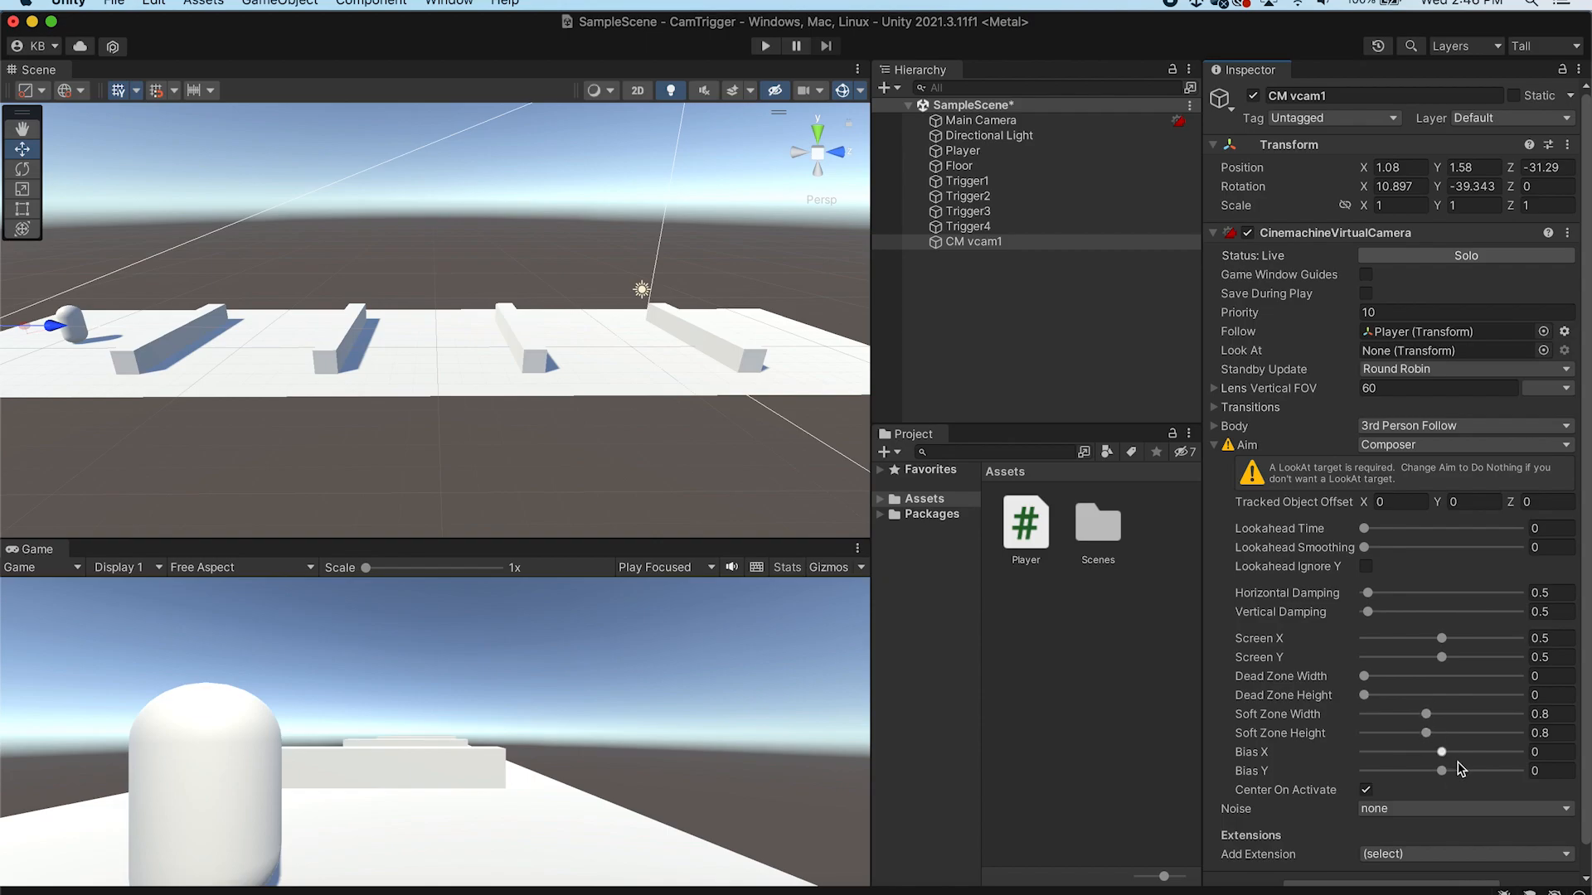
{"action": "left_click", "coordinate": [1495, 446]}
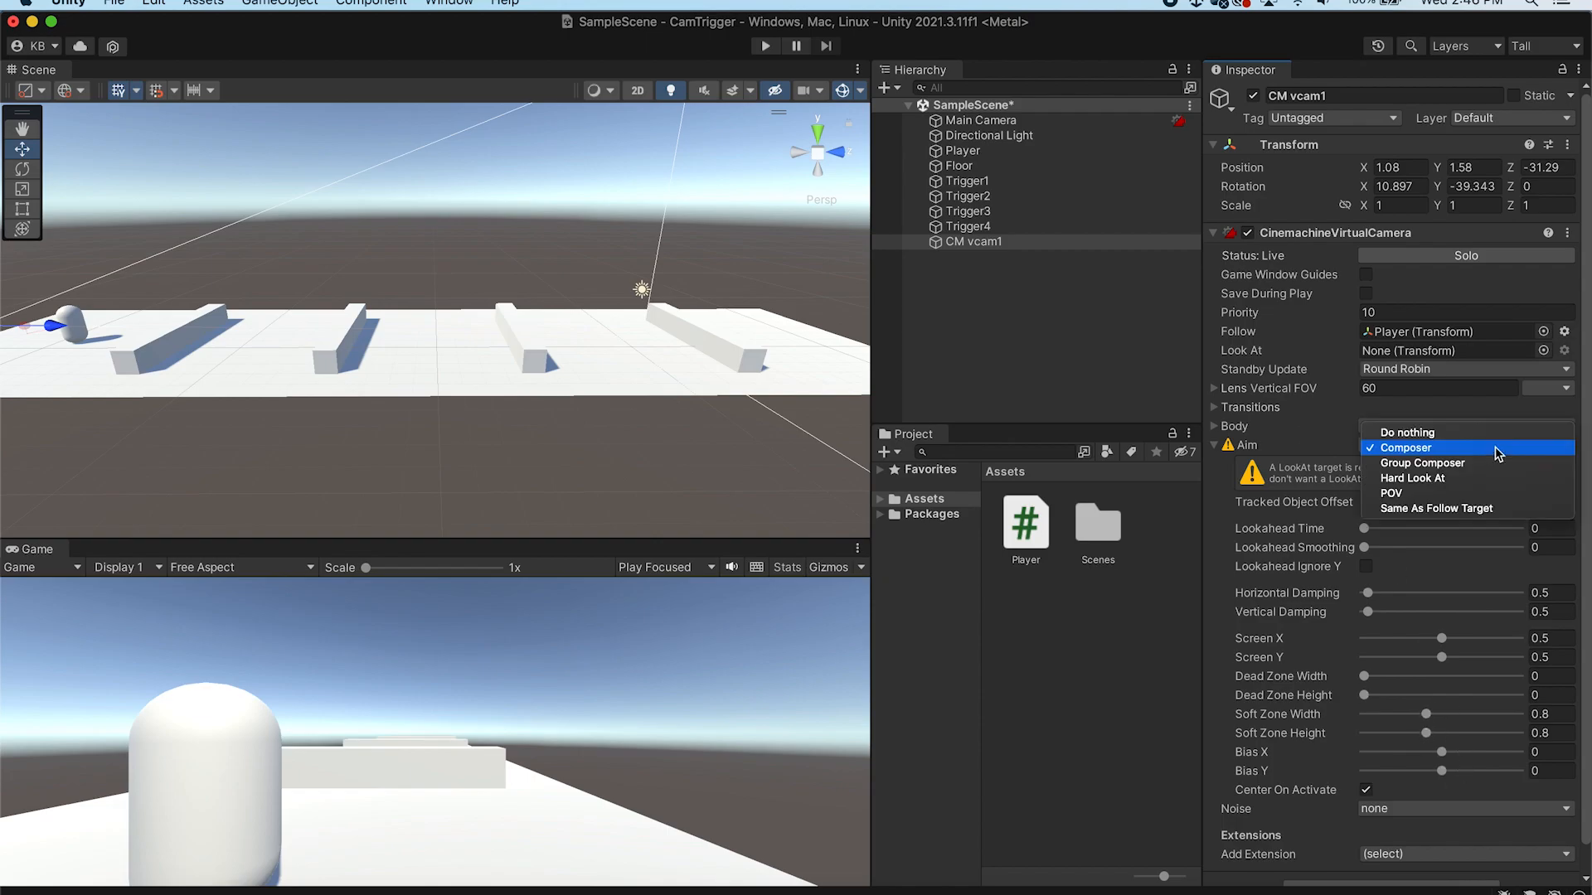
{"action": "left_click", "coordinate": [1484, 508]}
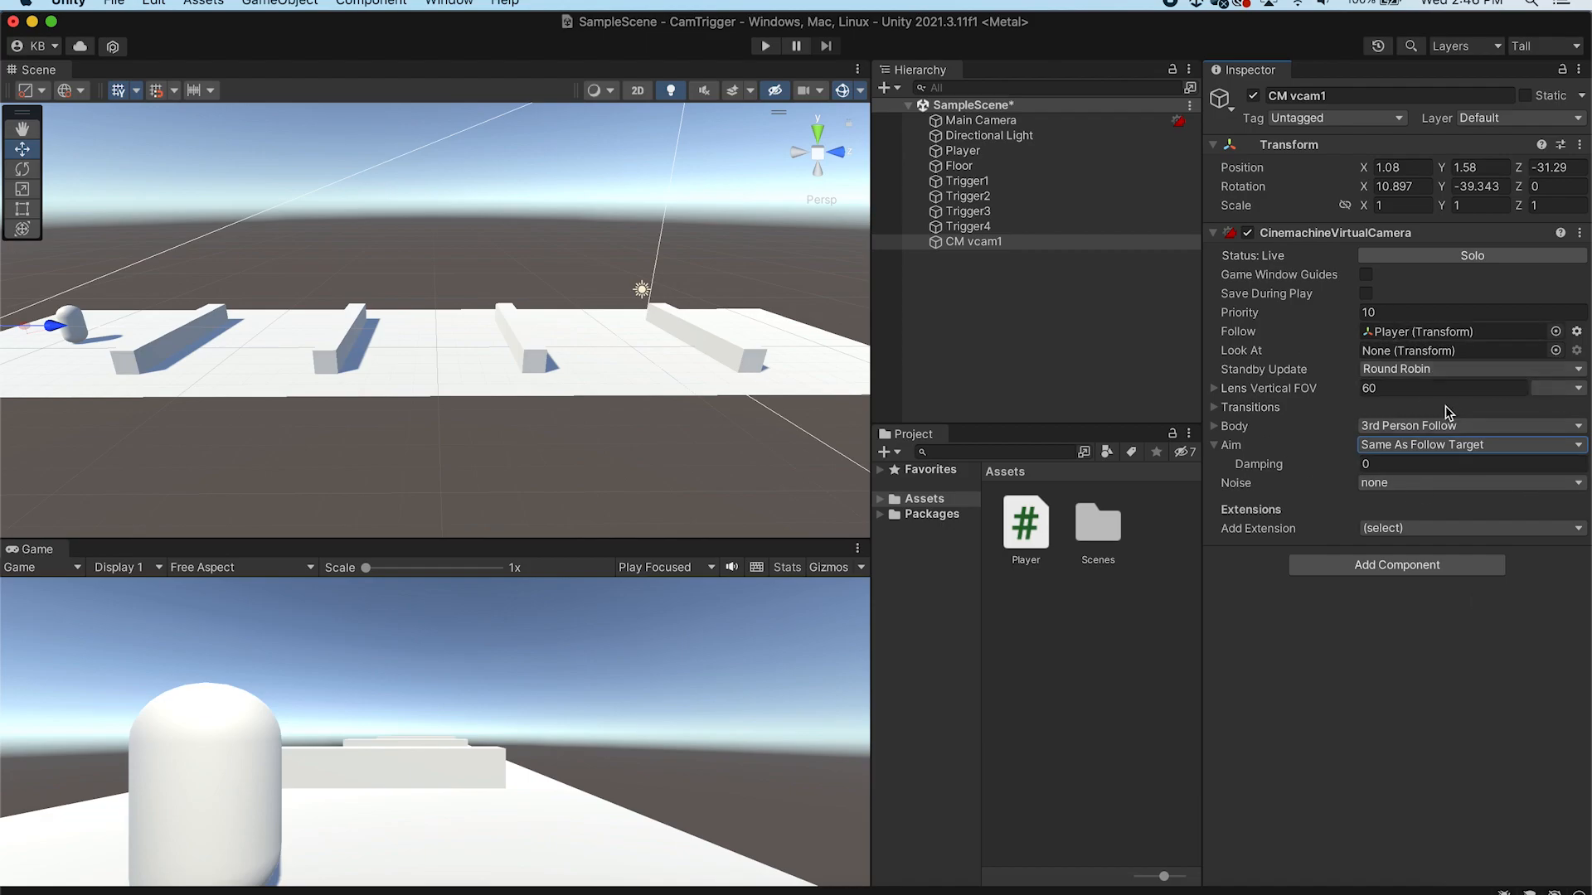
{"action": "key", "text": "super+s"}
Create a second Cinemachine virtual camera in the scene
{"action": "left_click", "coordinate": [187, 325]}
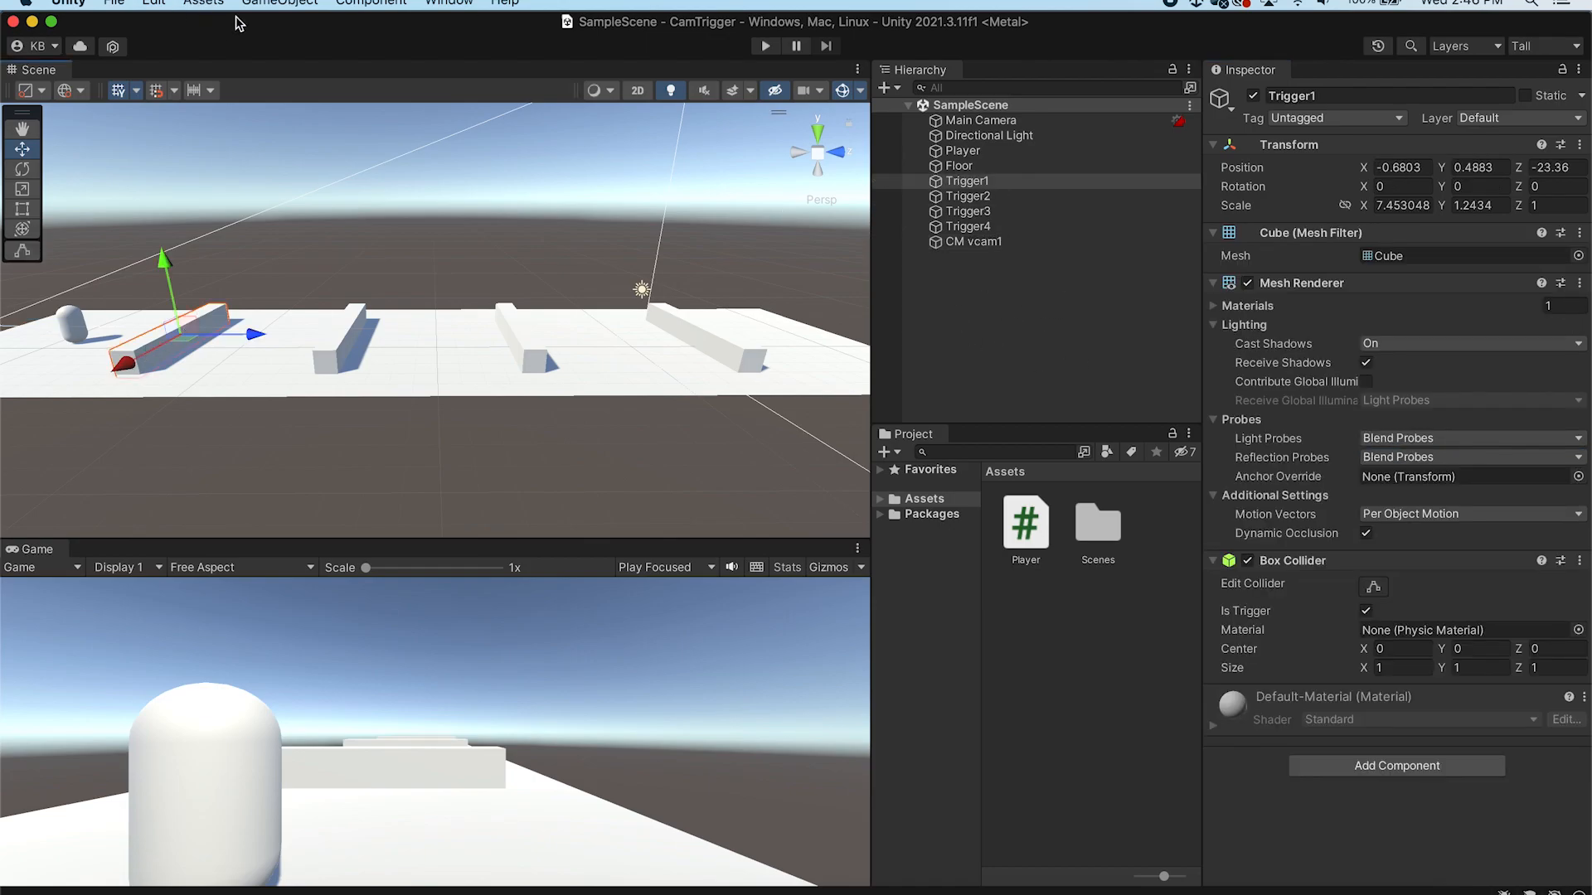
{"action": "left_click", "coordinate": [274, 3]}
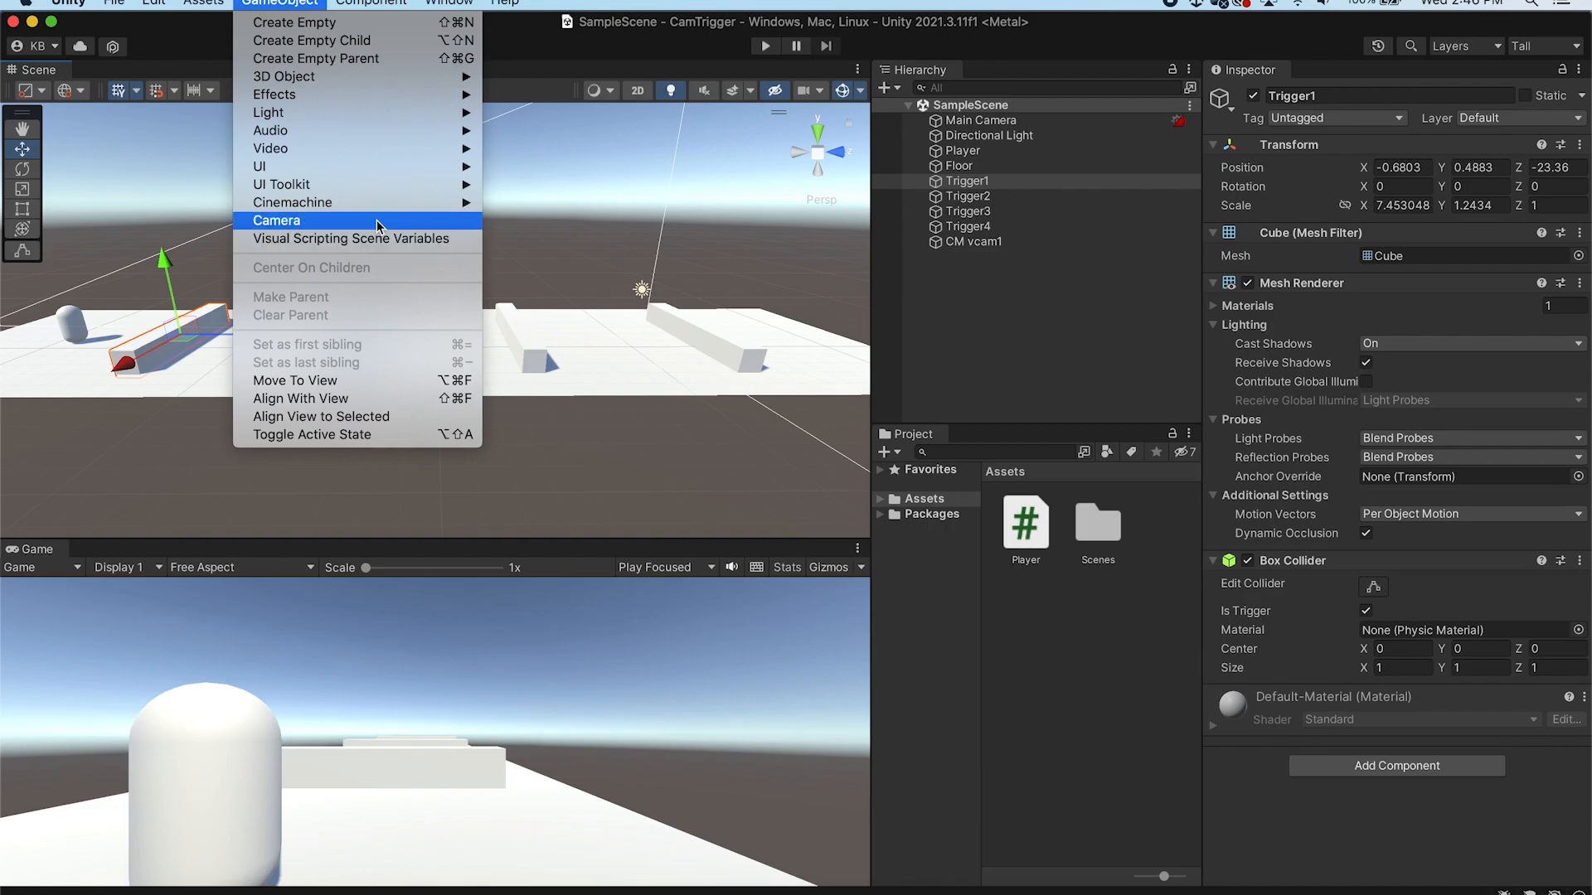
{"action": "mouse_move", "coordinate": [381, 205]}
{"action": "left_click", "coordinate": [536, 205]}
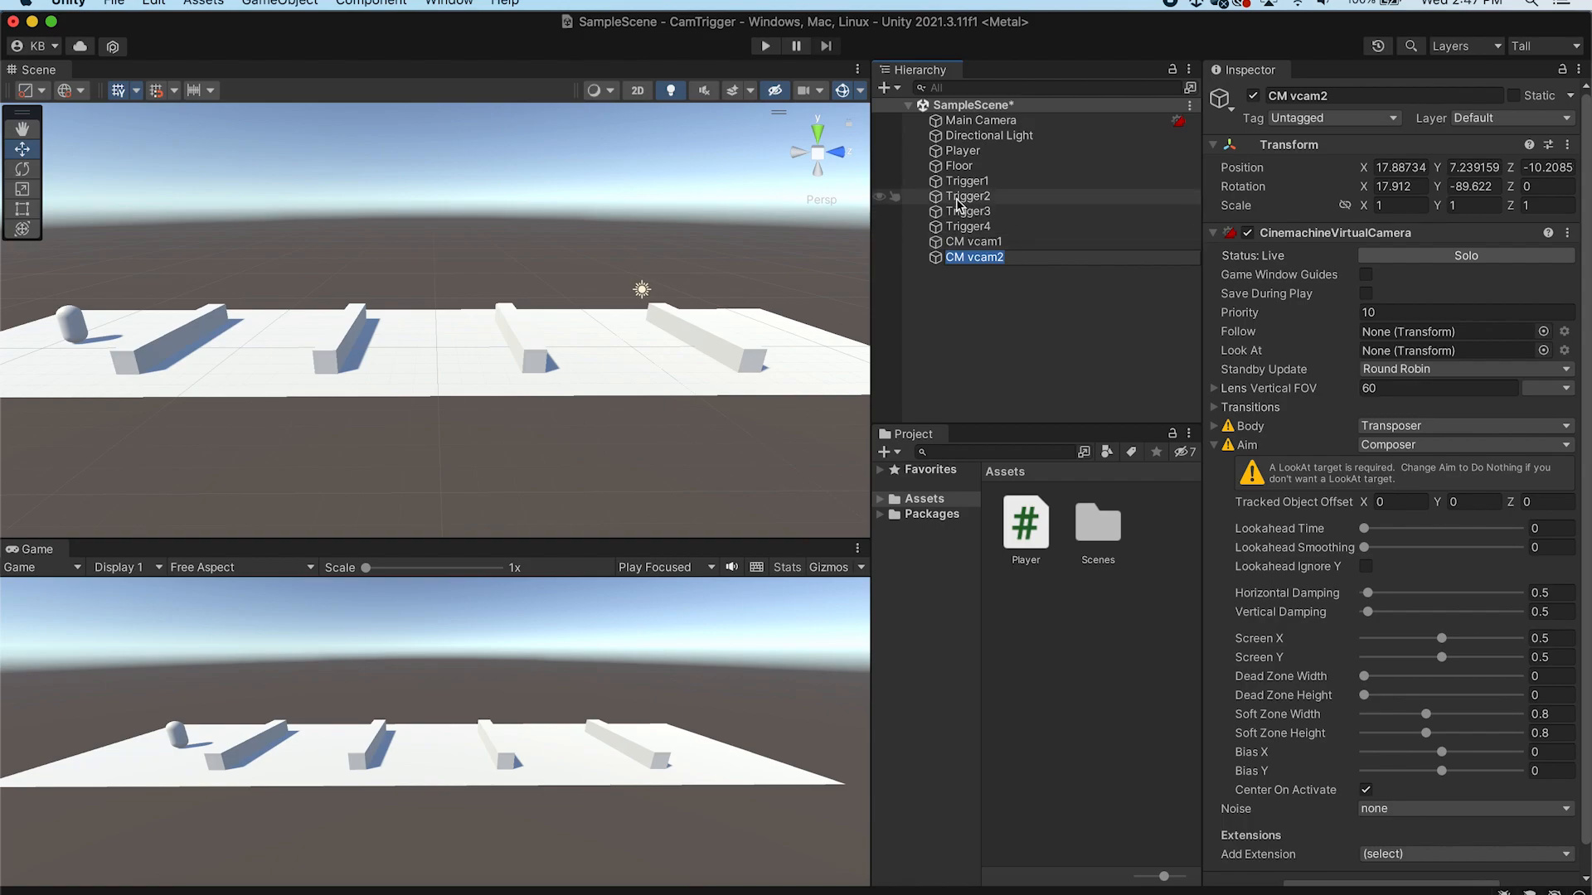
Set the second virtual camera's Body and Aim both to Do nothing
{"action": "left_click", "coordinate": [1461, 426]}
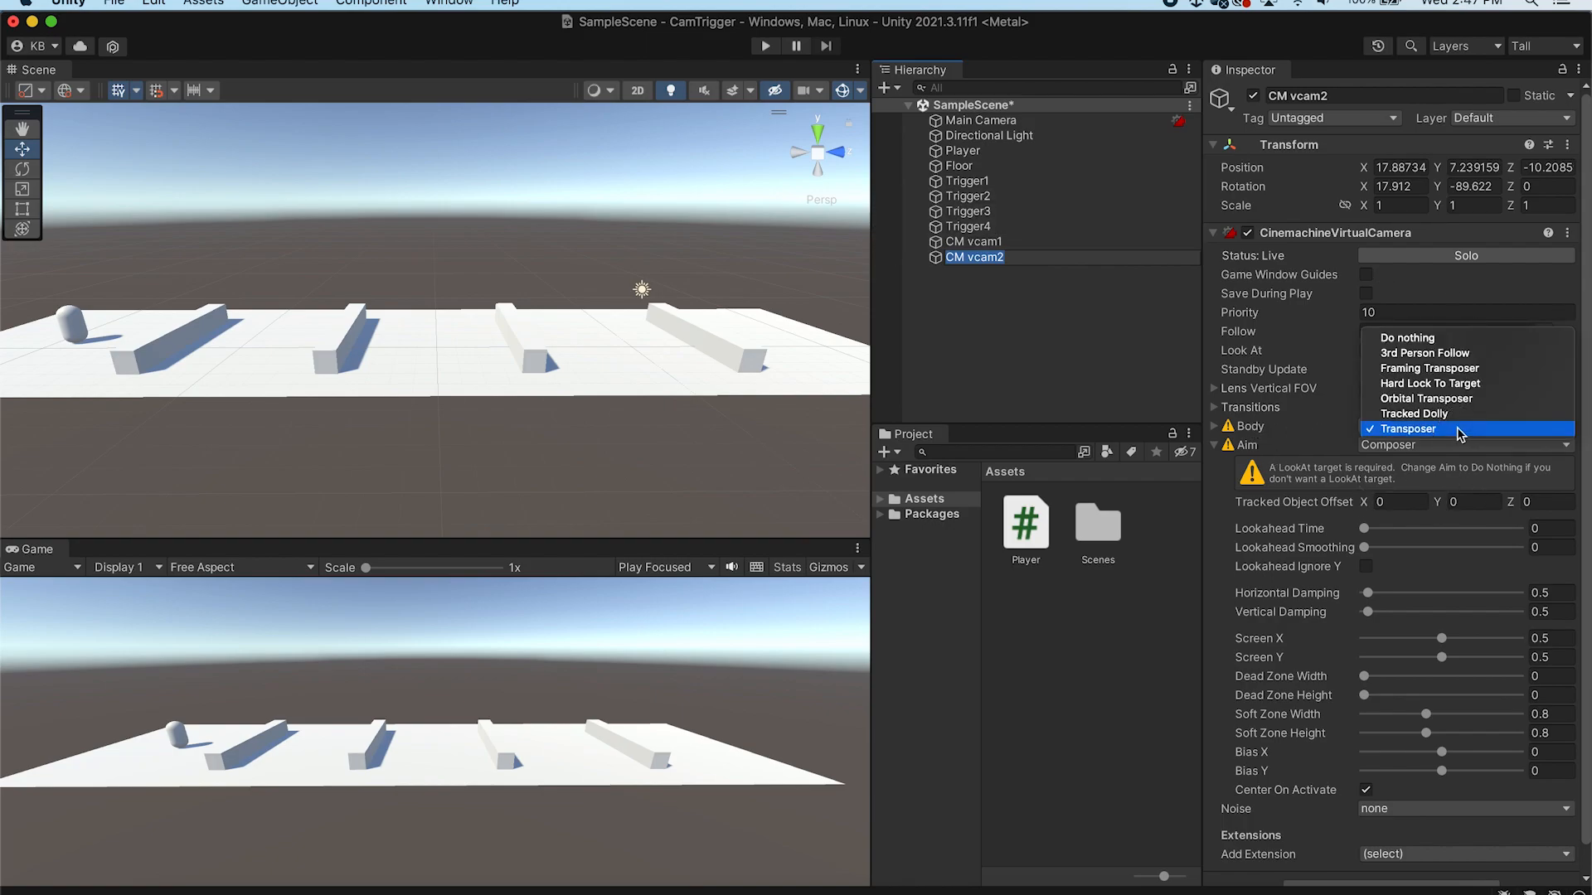
{"action": "left_click", "coordinate": [1463, 339]}
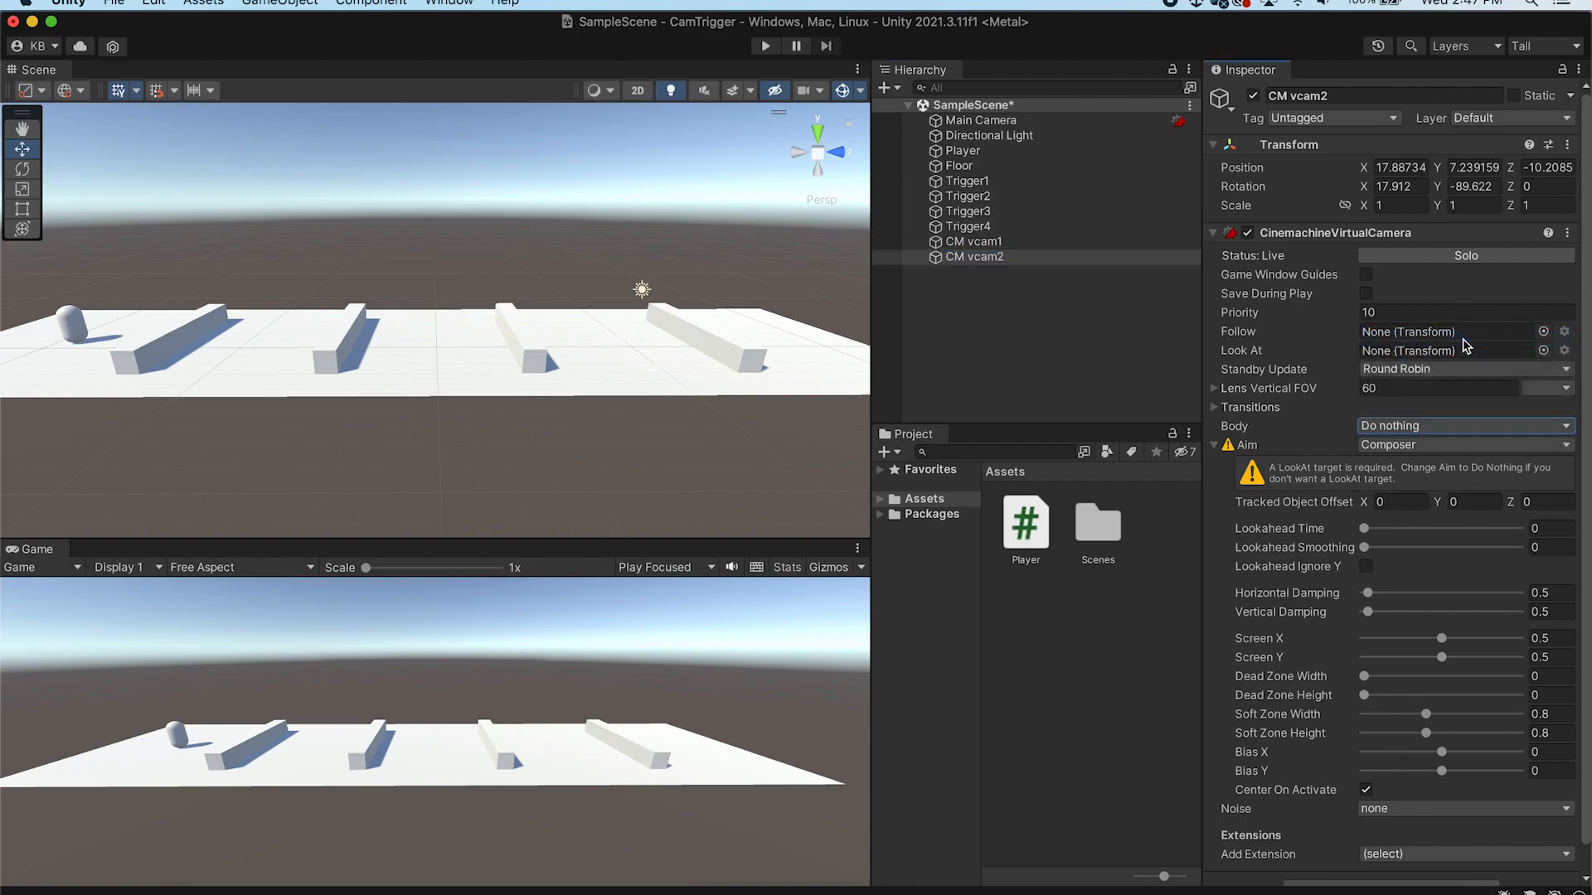
{"action": "left_click", "coordinate": [1442, 446]}
{"action": "left_click", "coordinate": [1439, 432]}
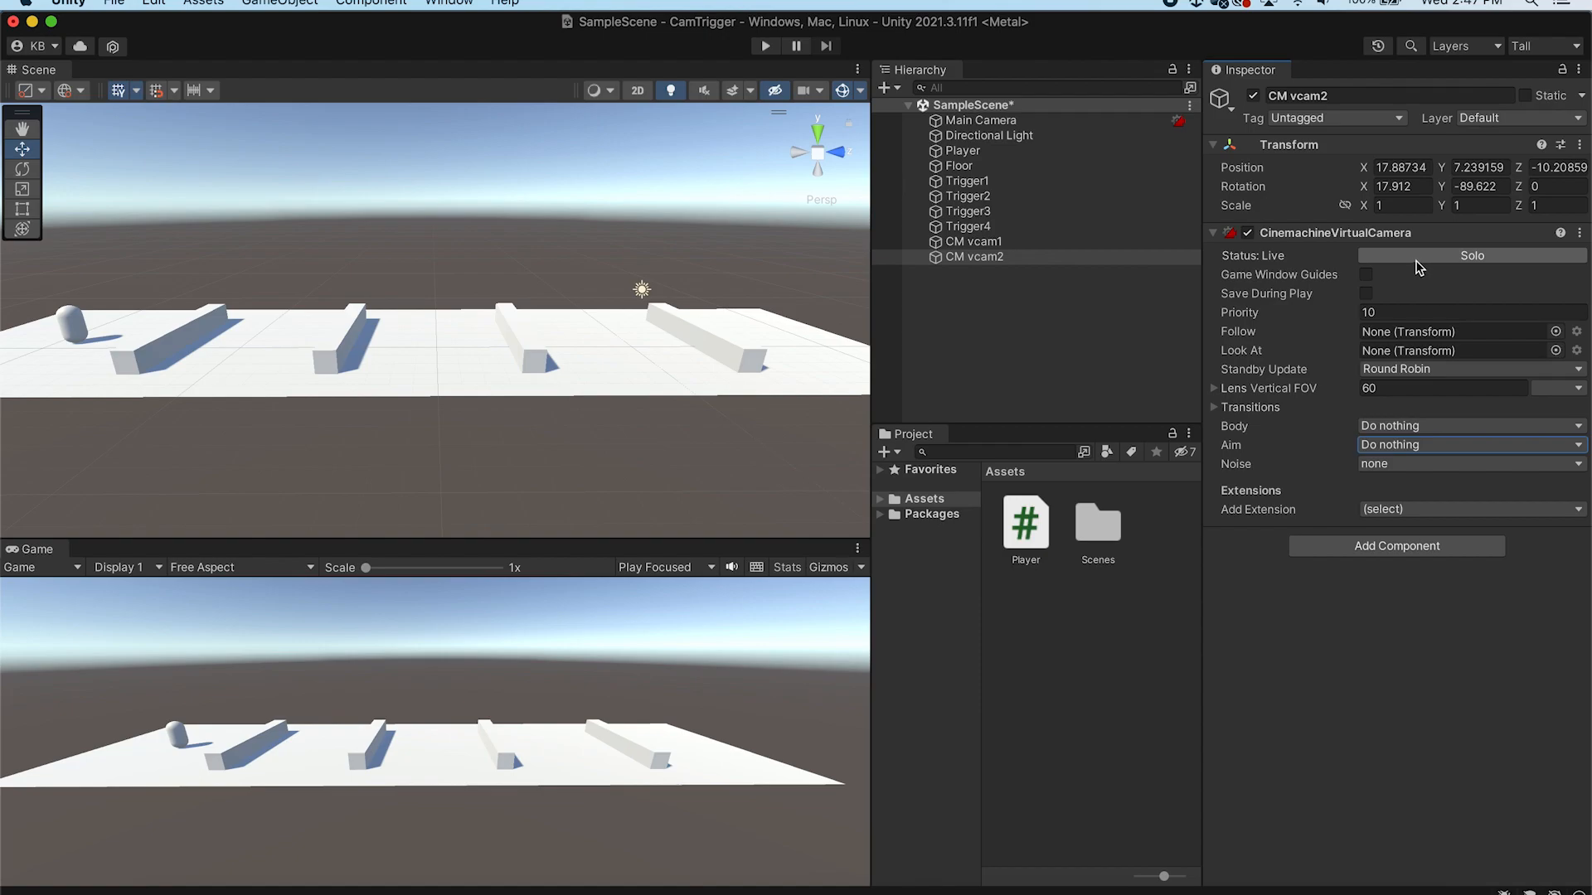
Compare the two virtual cameras by toggling Solo on the first one and switching between them
{"action": "left_click", "coordinate": [1005, 244]}
{"action": "left_click", "coordinate": [1497, 259]}
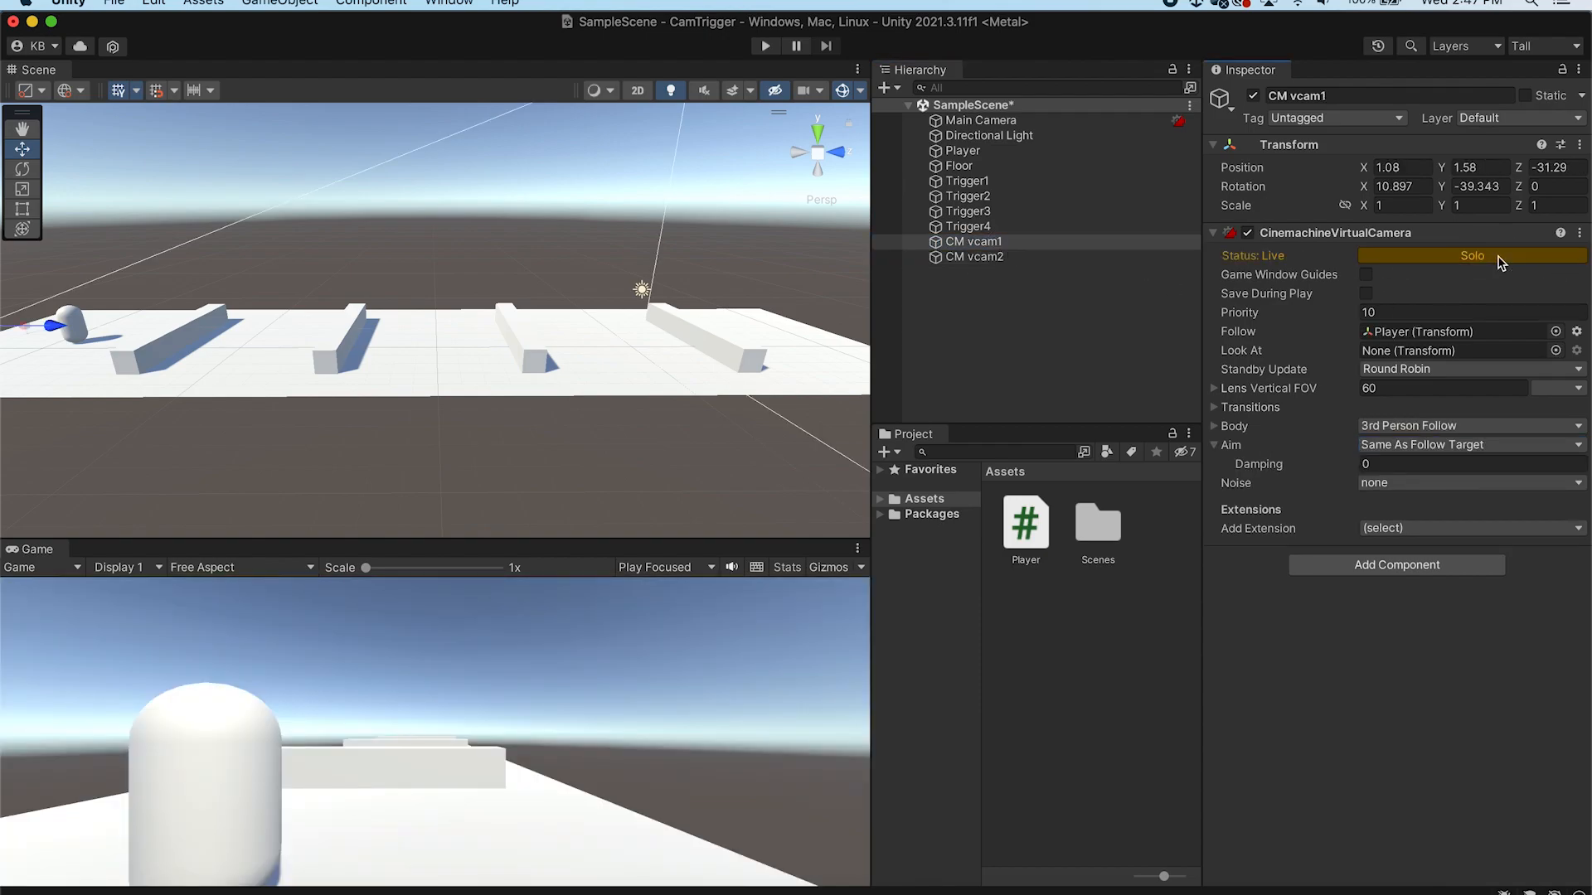
{"action": "left_click", "coordinate": [1499, 258]}
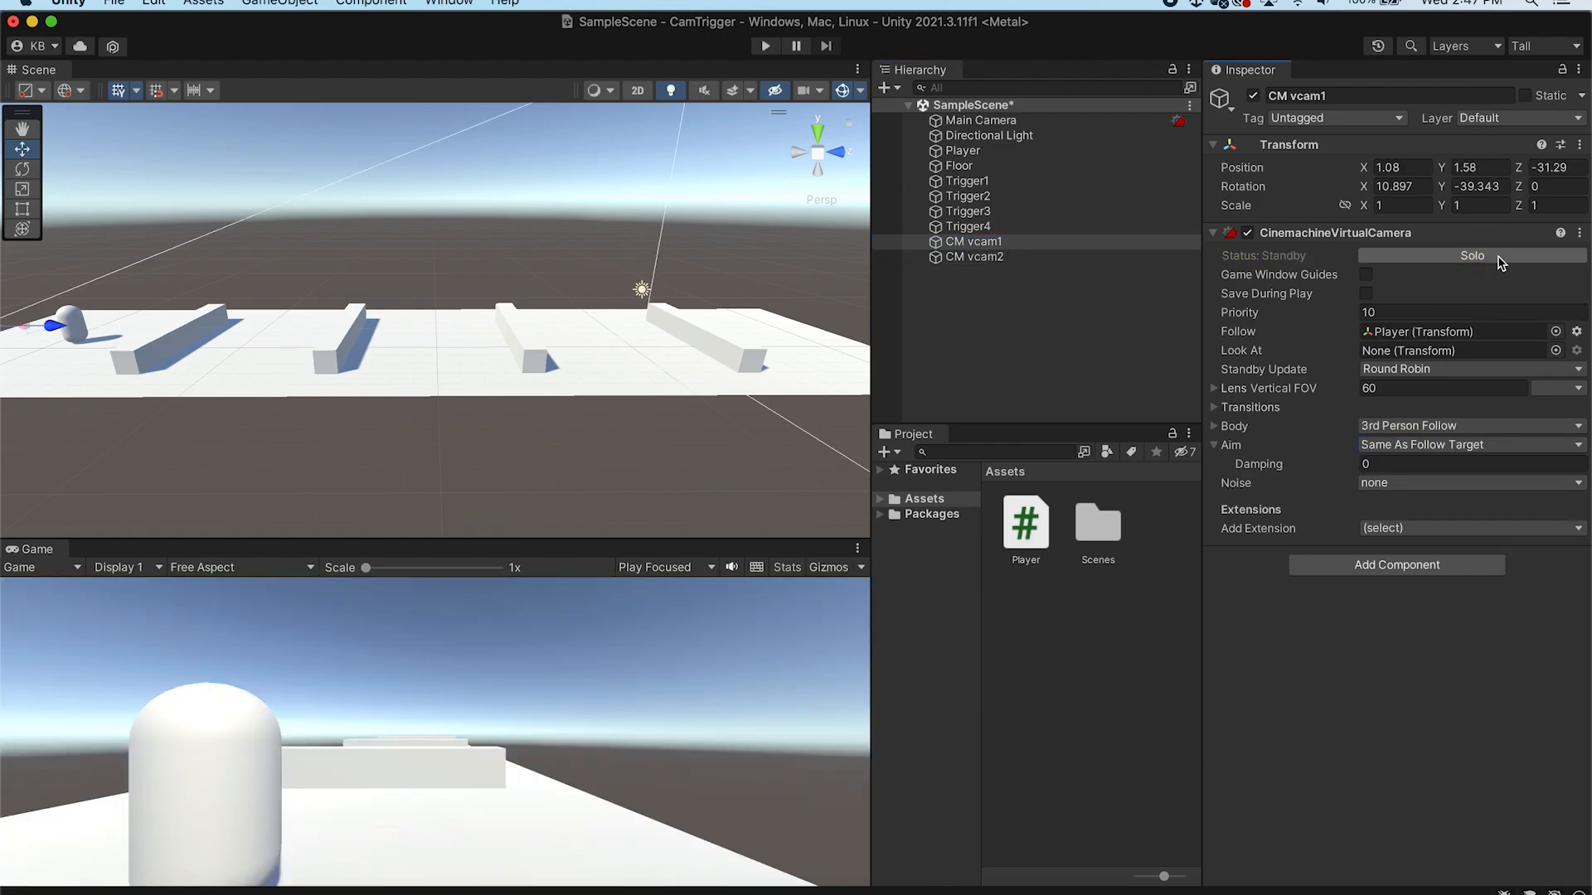
{"action": "left_click", "coordinate": [998, 257]}
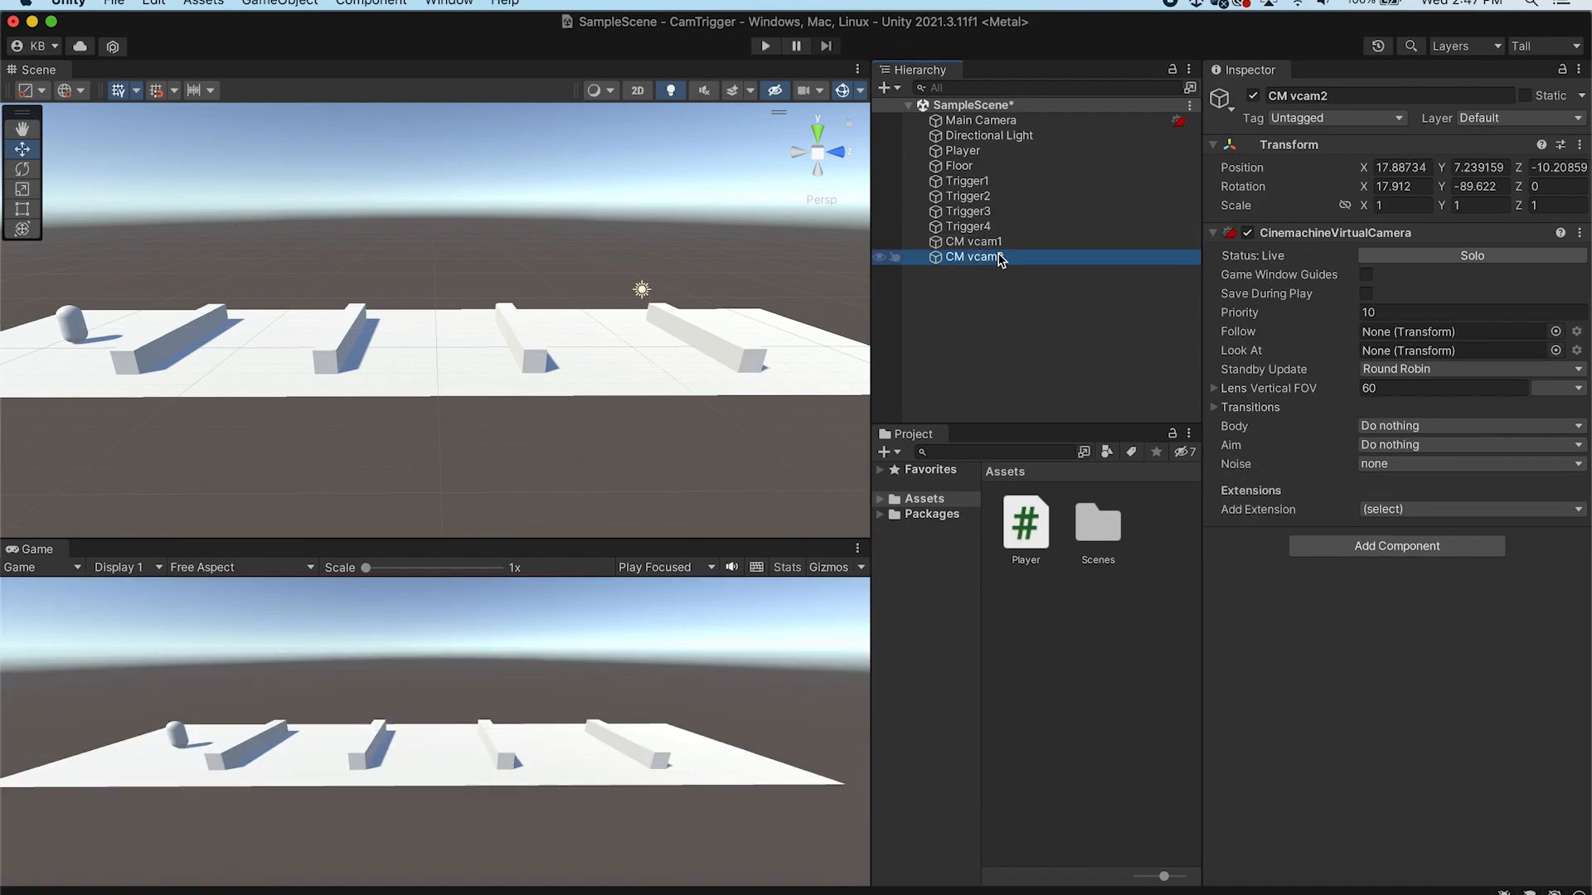
{"action": "left_click", "coordinate": [997, 244]}
{"action": "left_click", "coordinate": [995, 252]}
{"action": "left_click", "coordinate": [997, 242]}
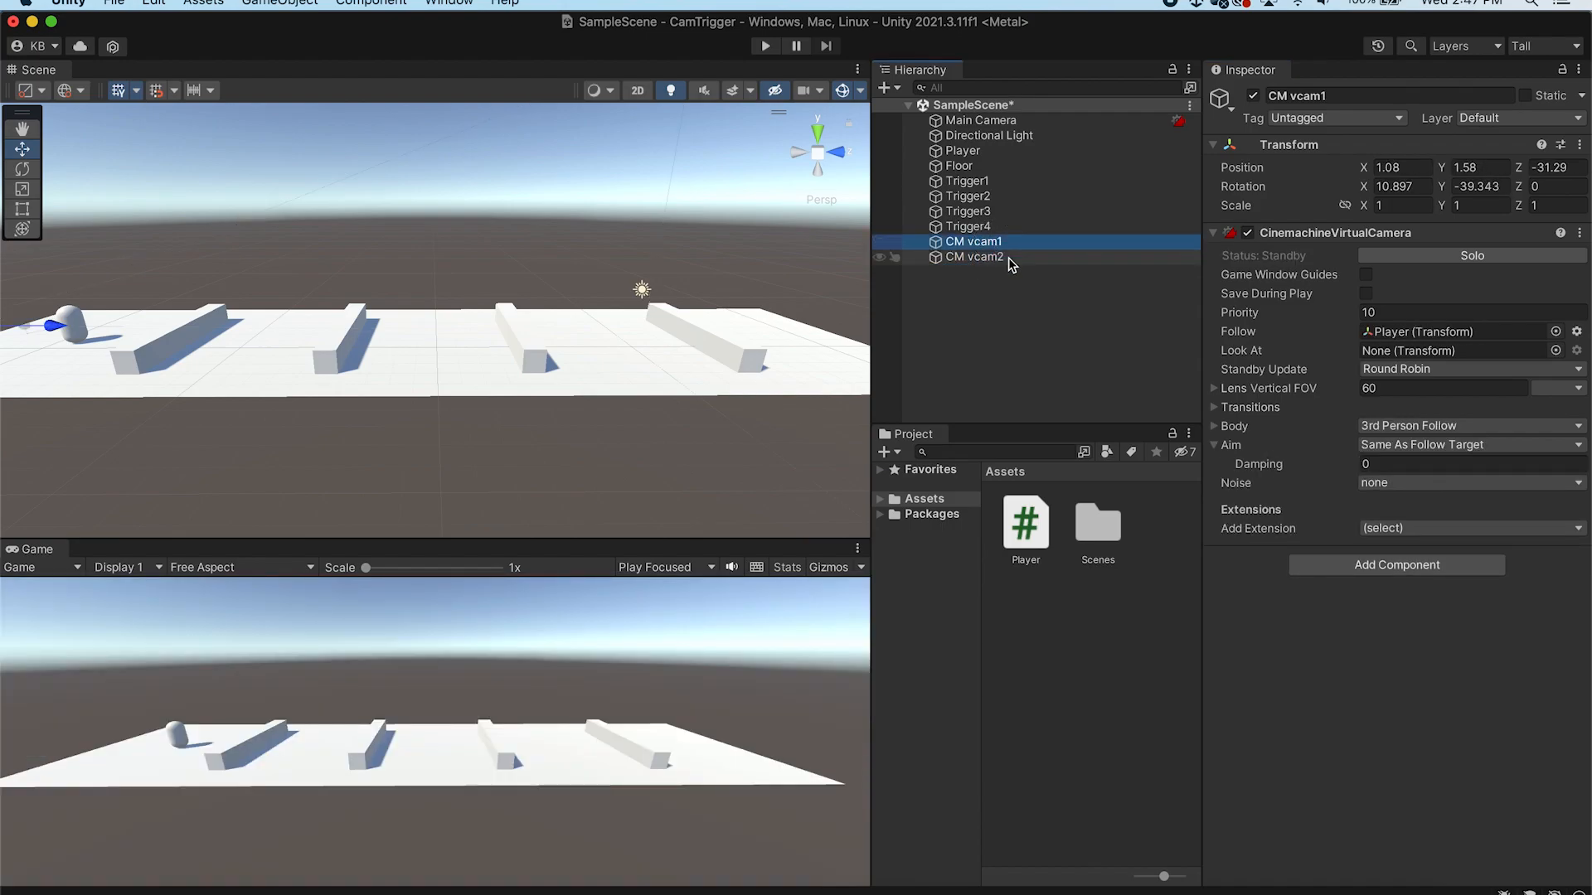
{"action": "left_click", "coordinate": [1480, 258]}
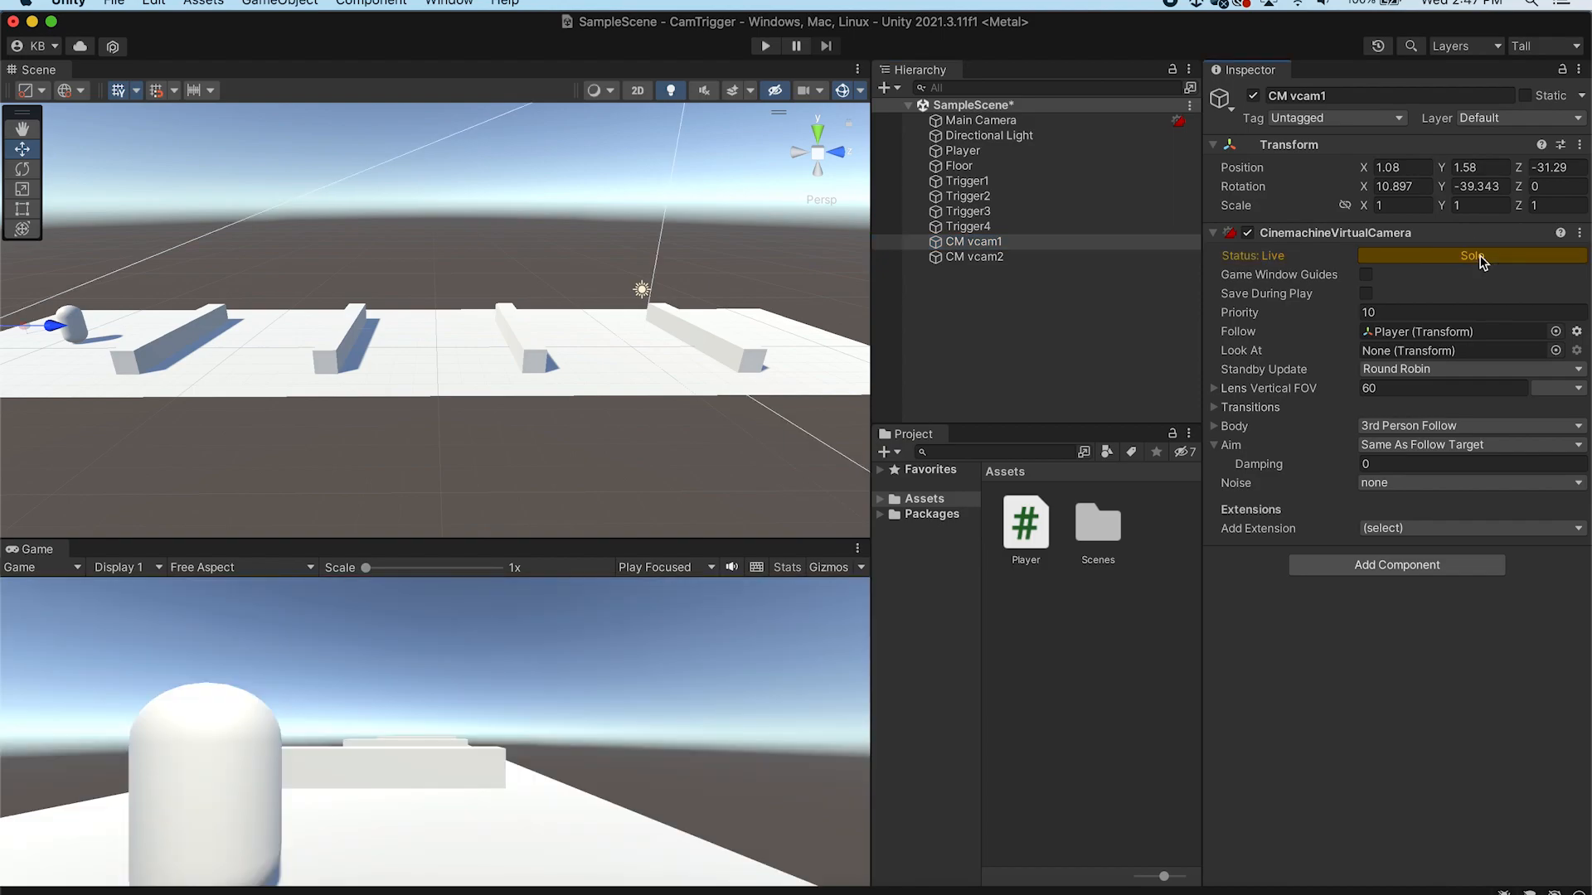
{"action": "left_click", "coordinate": [1480, 258]}
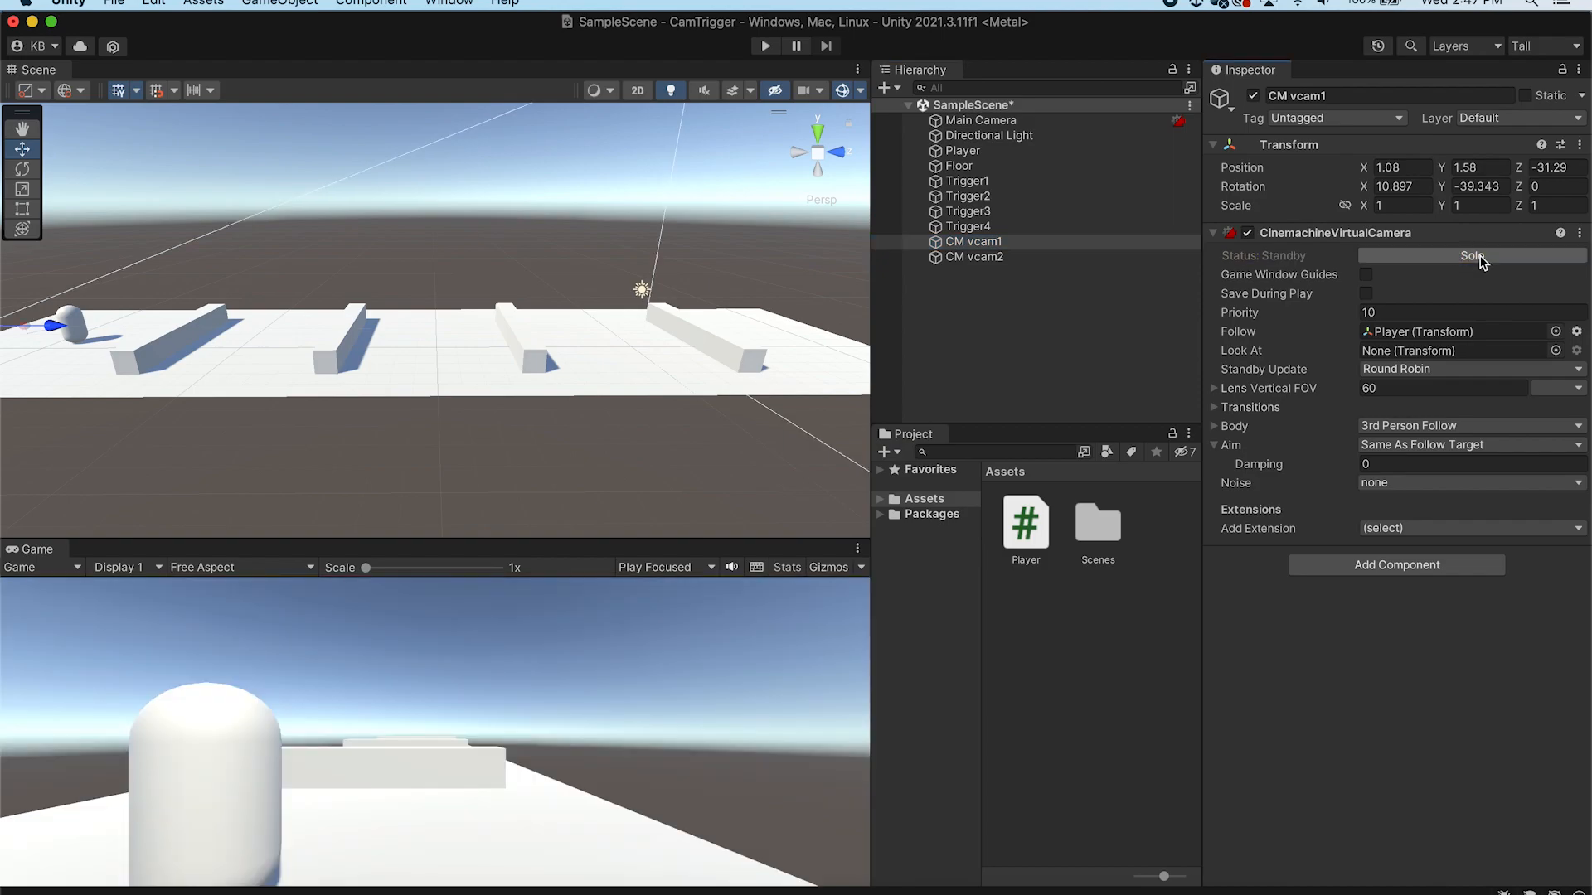
{"action": "left_click", "coordinate": [1001, 258]}
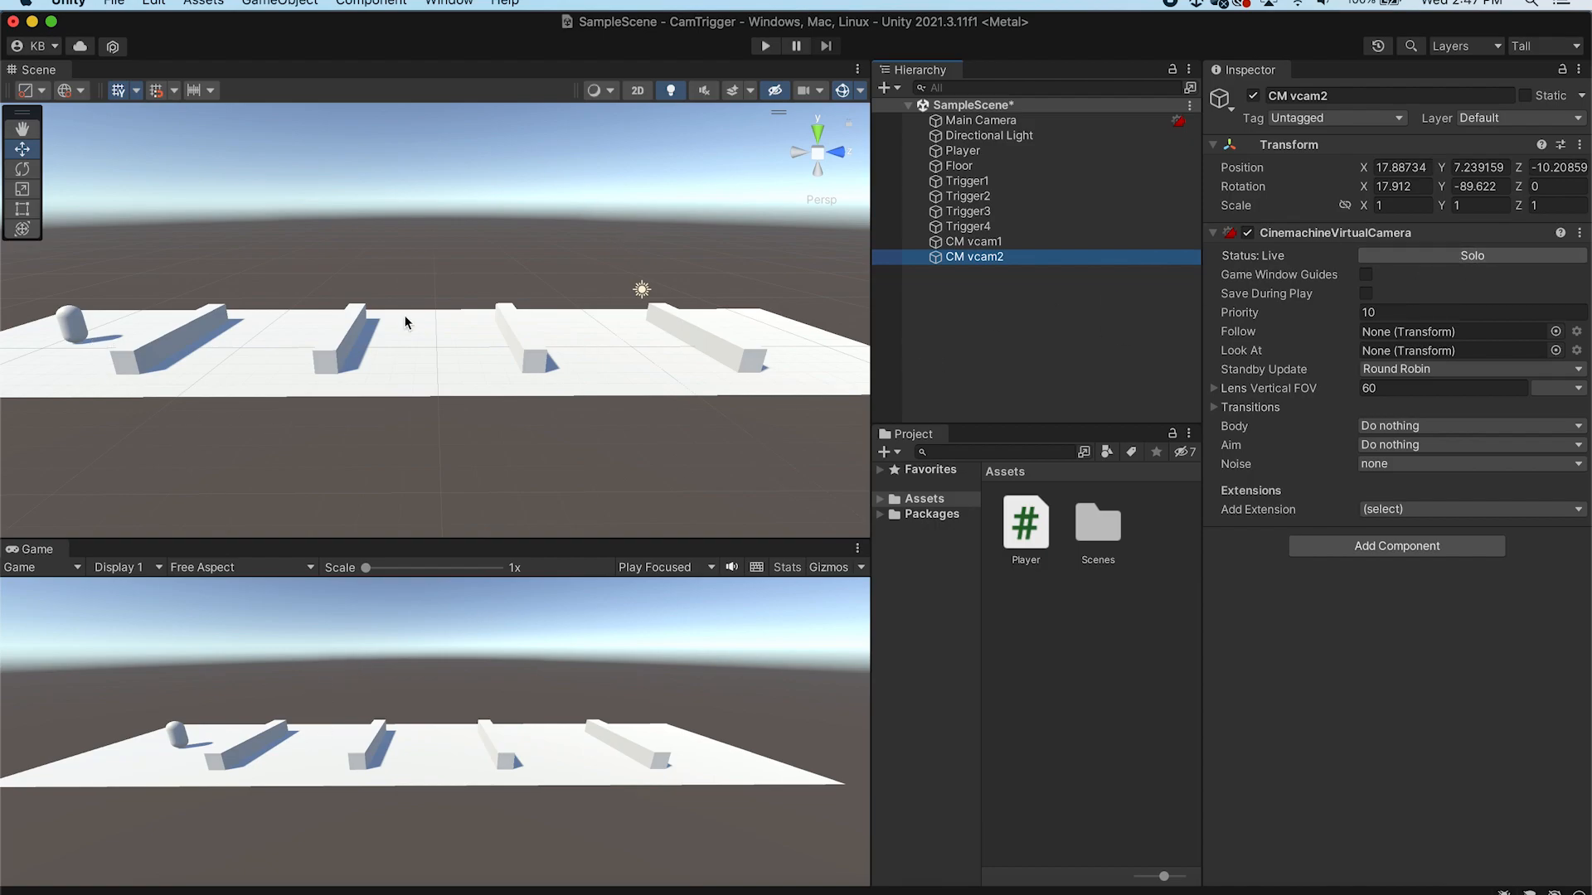
Align the second virtual camera with a top-down view of the floor
{"action": "left_click_drag", "start_coordinate": [233, 263], "coordinate": [535, 162], "text": "alt"}
{"action": "scroll", "coordinate": [543, 375], "scroll_direction": "down", "scroll_amount": 8}
{"action": "scroll", "coordinate": [543, 375], "scroll_direction": "up", "scroll_amount": 3}
{"action": "scroll", "coordinate": [543, 365], "scroll_direction": "up", "scroll_amount": 6}
{"action": "key", "text": "q"}
{"action": "left_click_drag", "start_coordinate": [549, 310], "coordinate": [547, 291]}
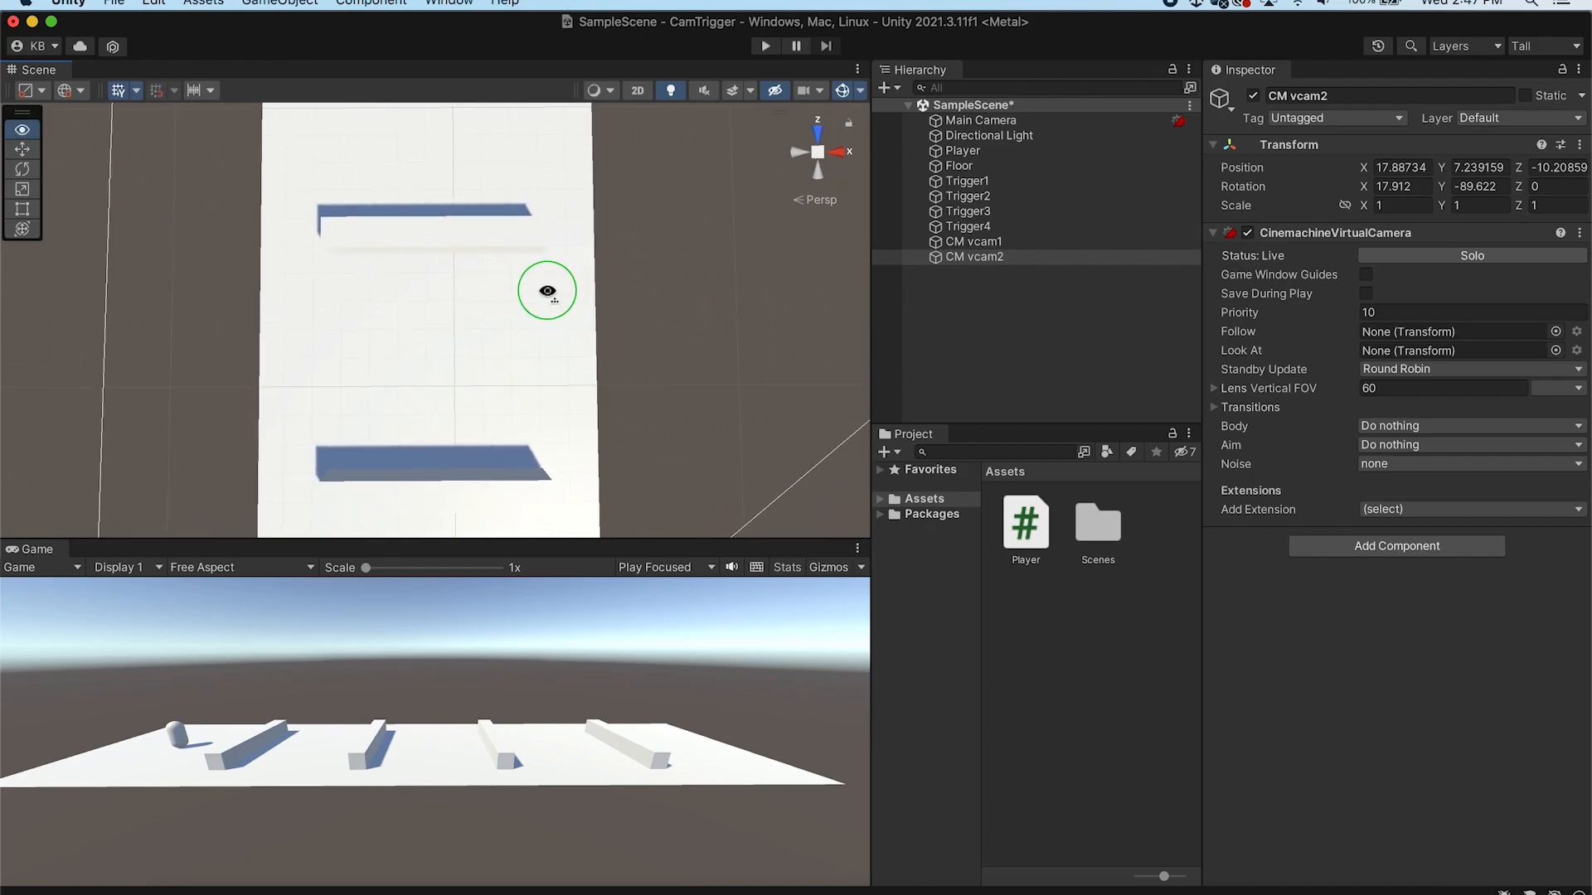
{"action": "left_click", "coordinate": [984, 258]}
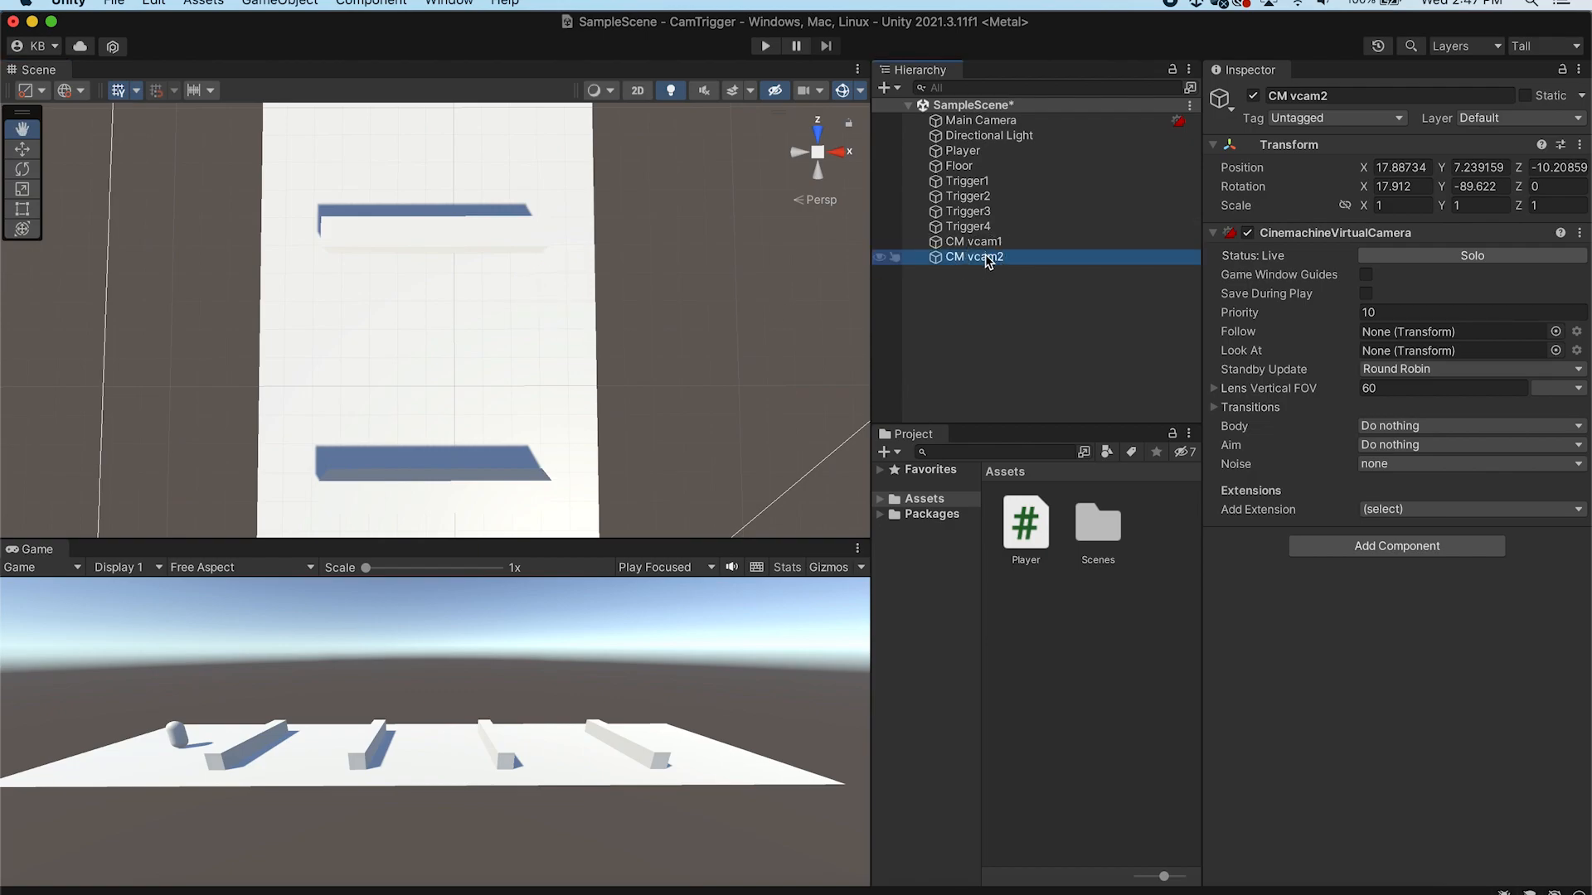
{"action": "left_click", "coordinate": [269, 4]}
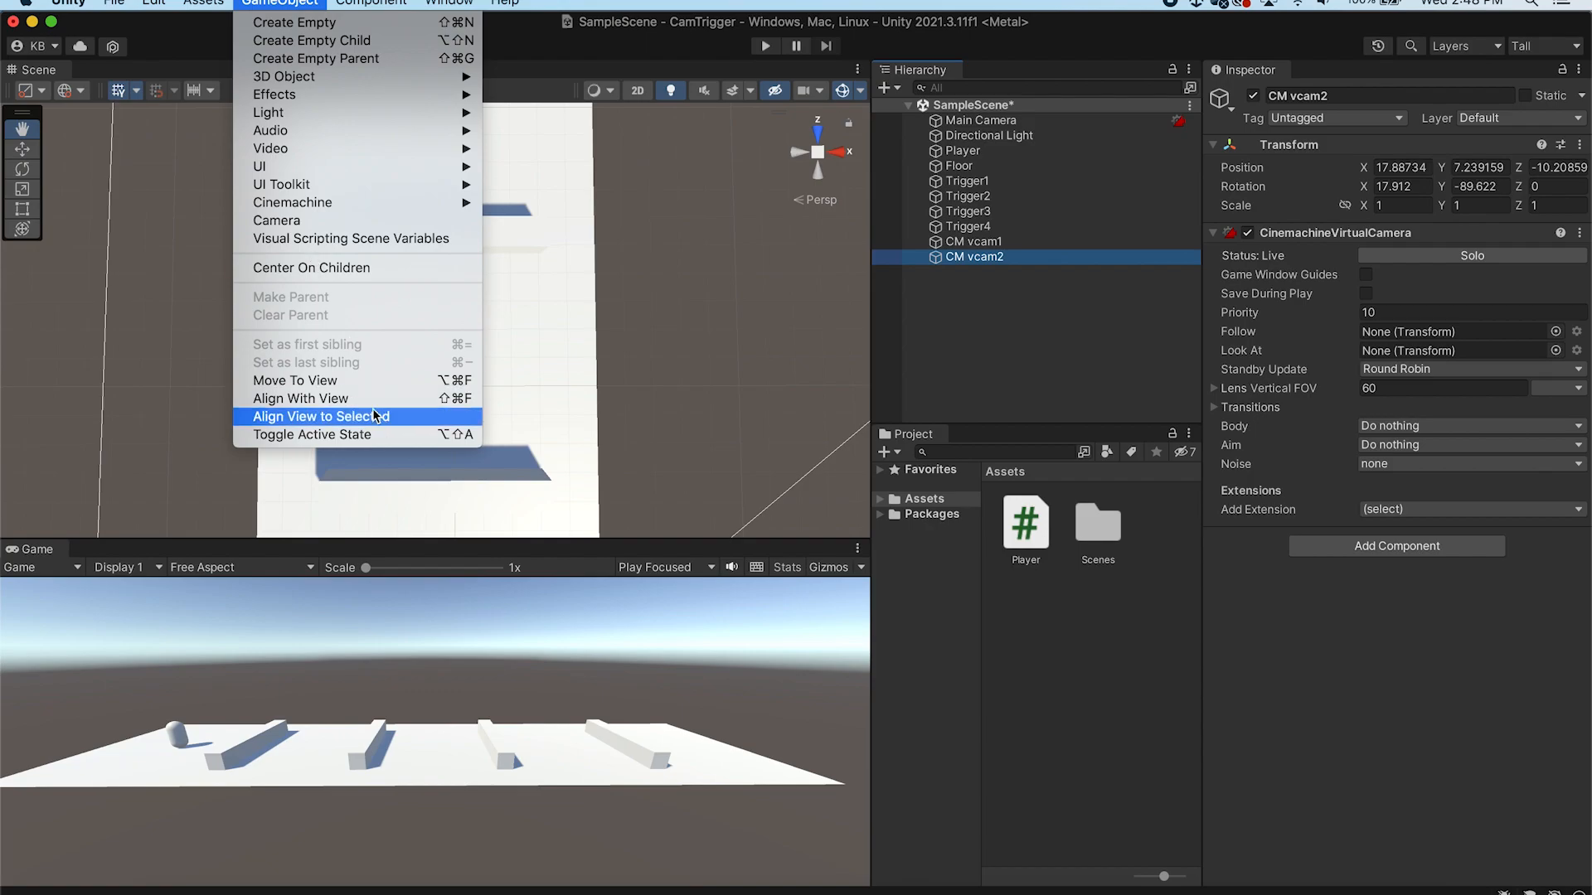
{"action": "left_click", "coordinate": [431, 398]}
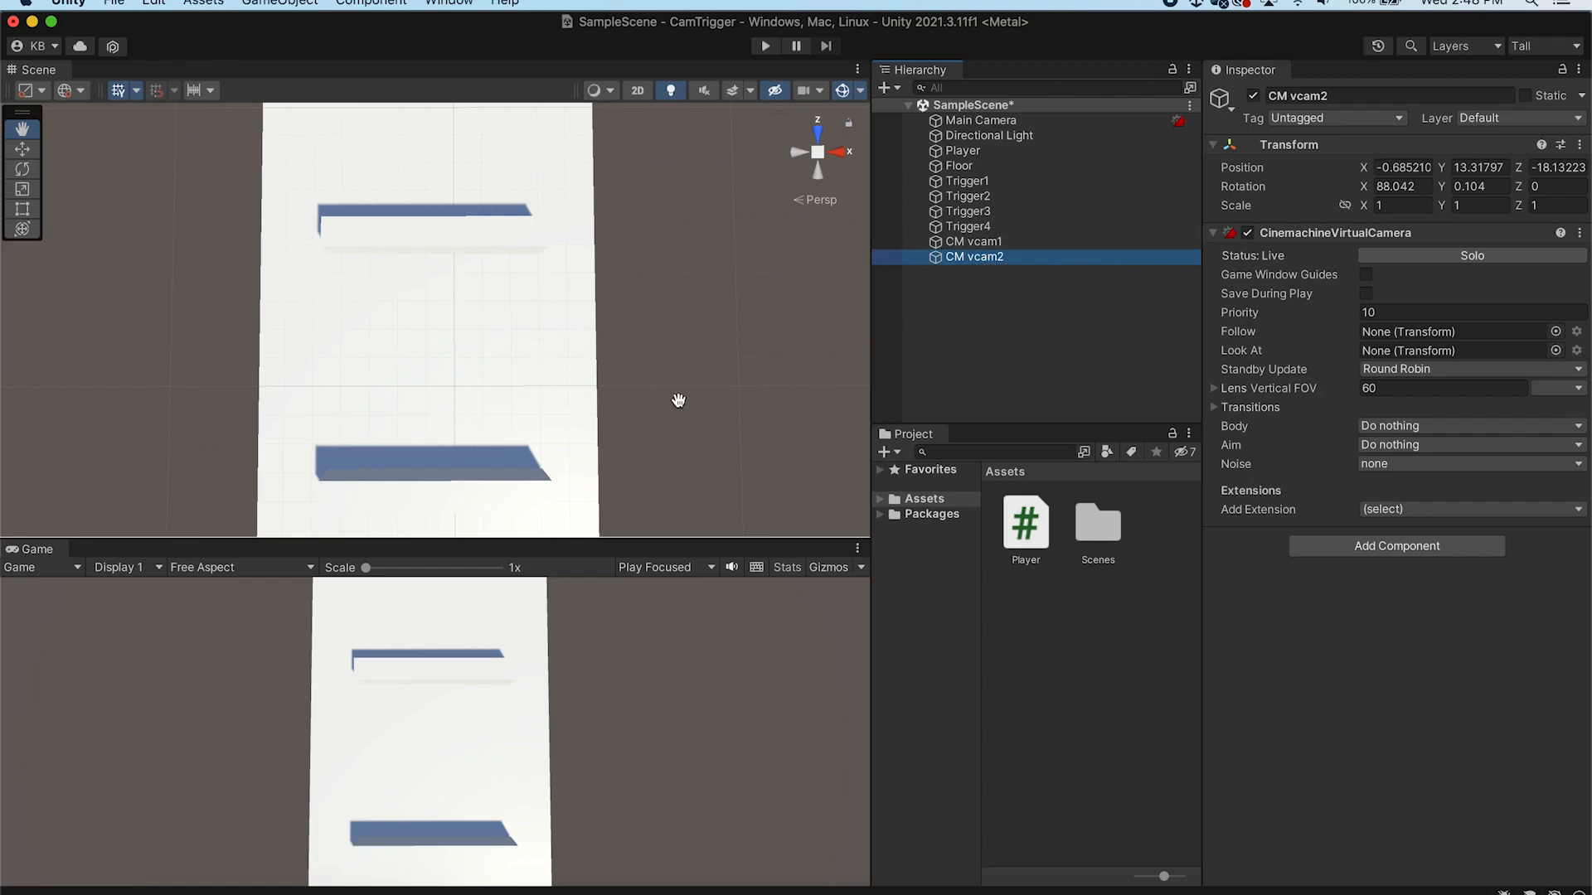
Align the second virtual camera with a low side view looking along the floor and triggers
{"action": "left_click_drag", "start_coordinate": [647, 356], "coordinate": [445, 325], "text": "alt"}
{"action": "scroll", "coordinate": [445, 324], "scroll_direction": "up", "scroll_amount": 5}
{"action": "right_click_drag", "start_coordinate": [445, 325], "coordinate": [425, 307]}
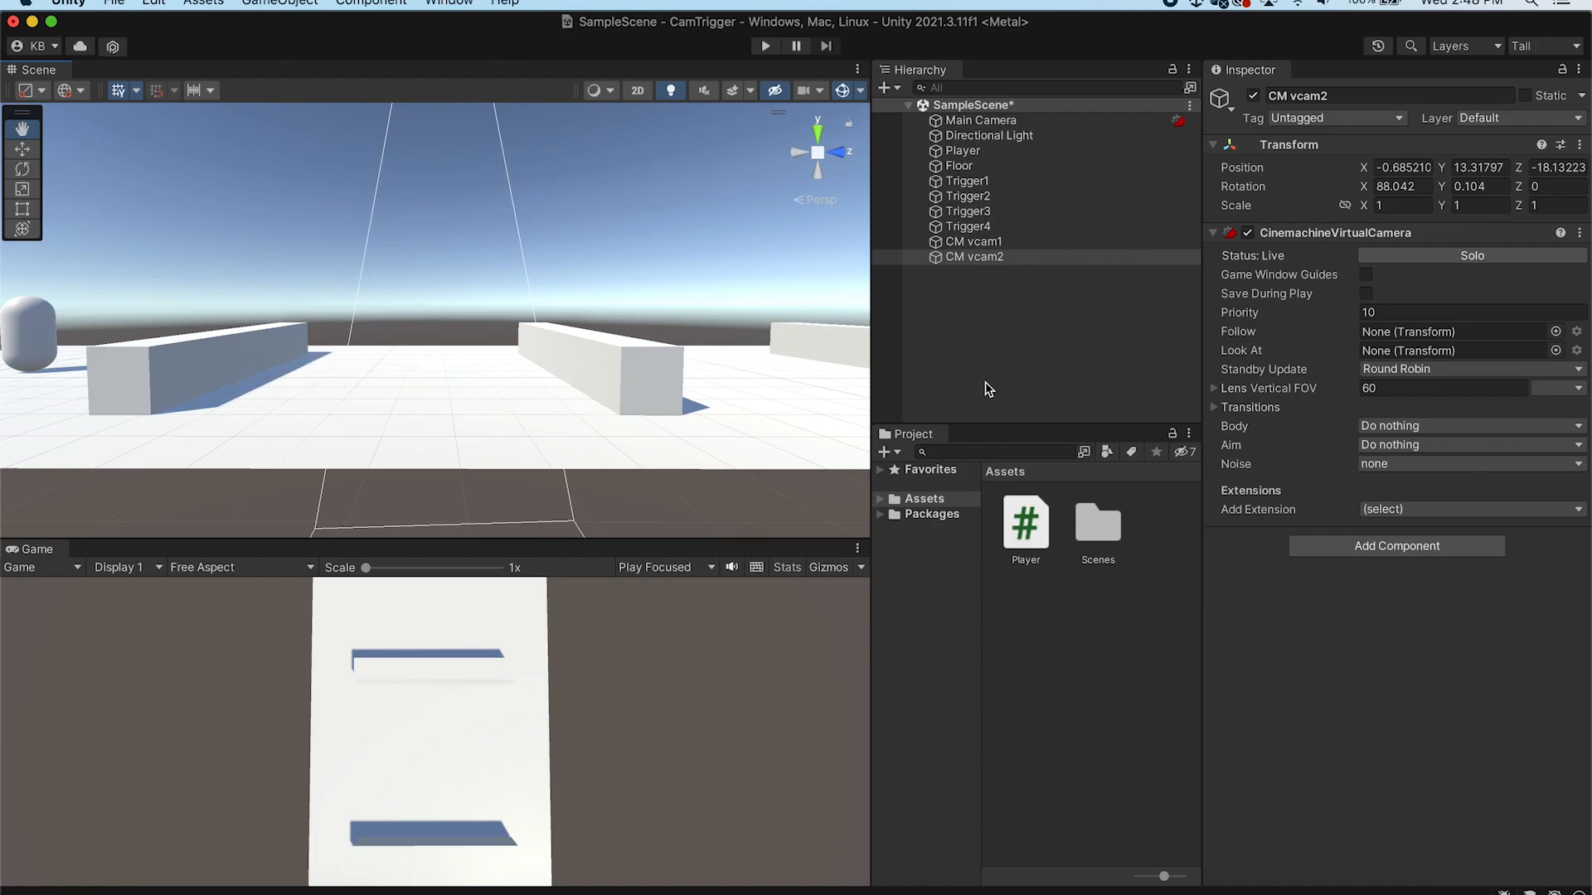
{"action": "left_click", "coordinate": [282, 4]}
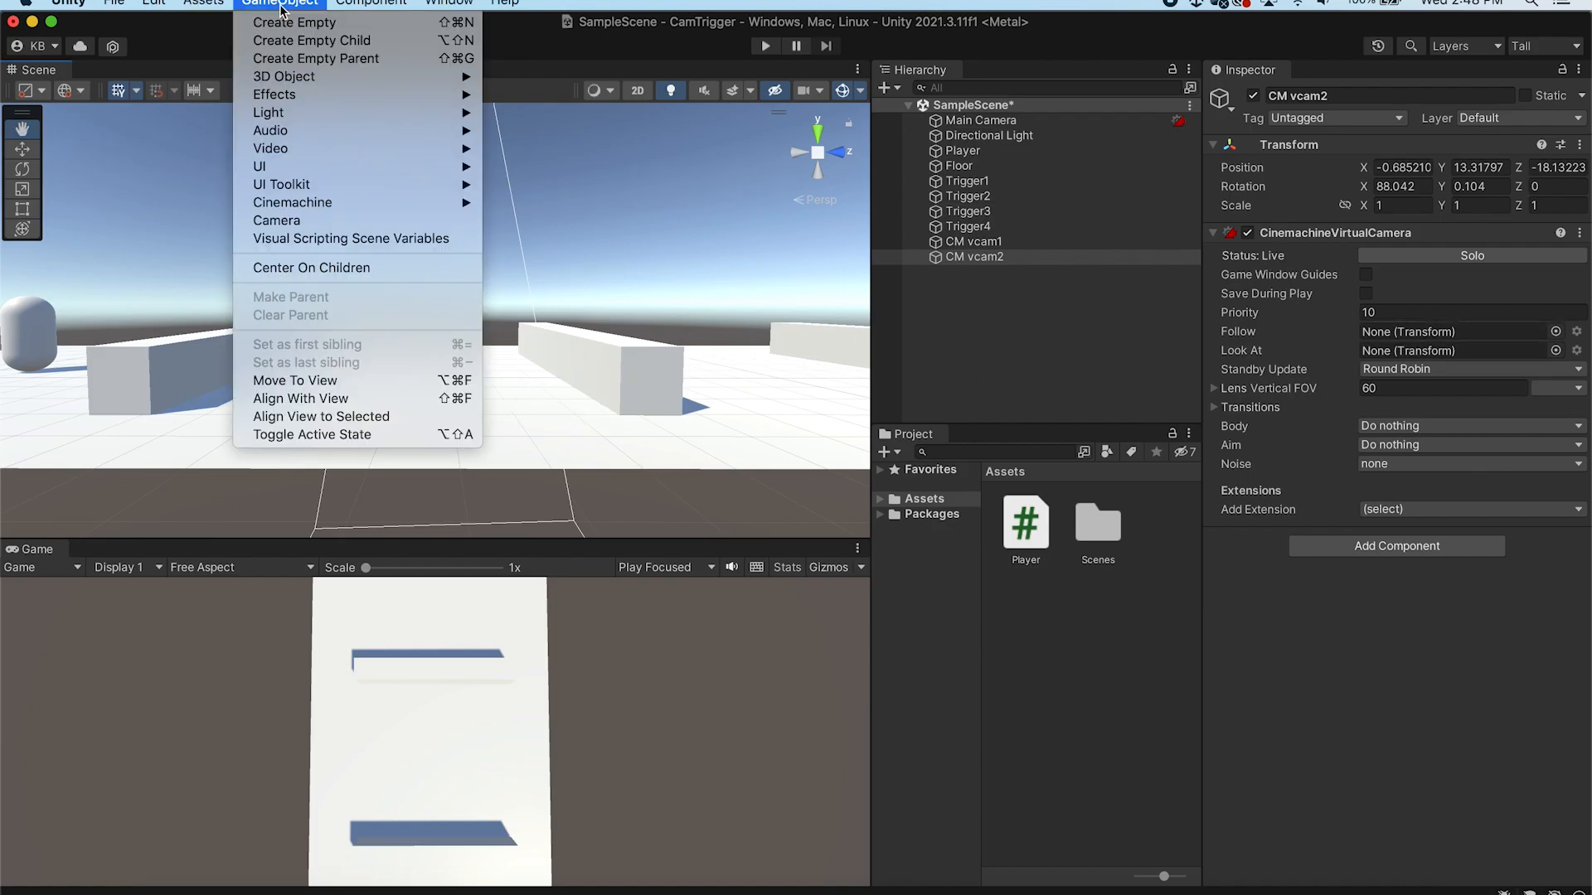
{"action": "left_click", "coordinate": [342, 399]}
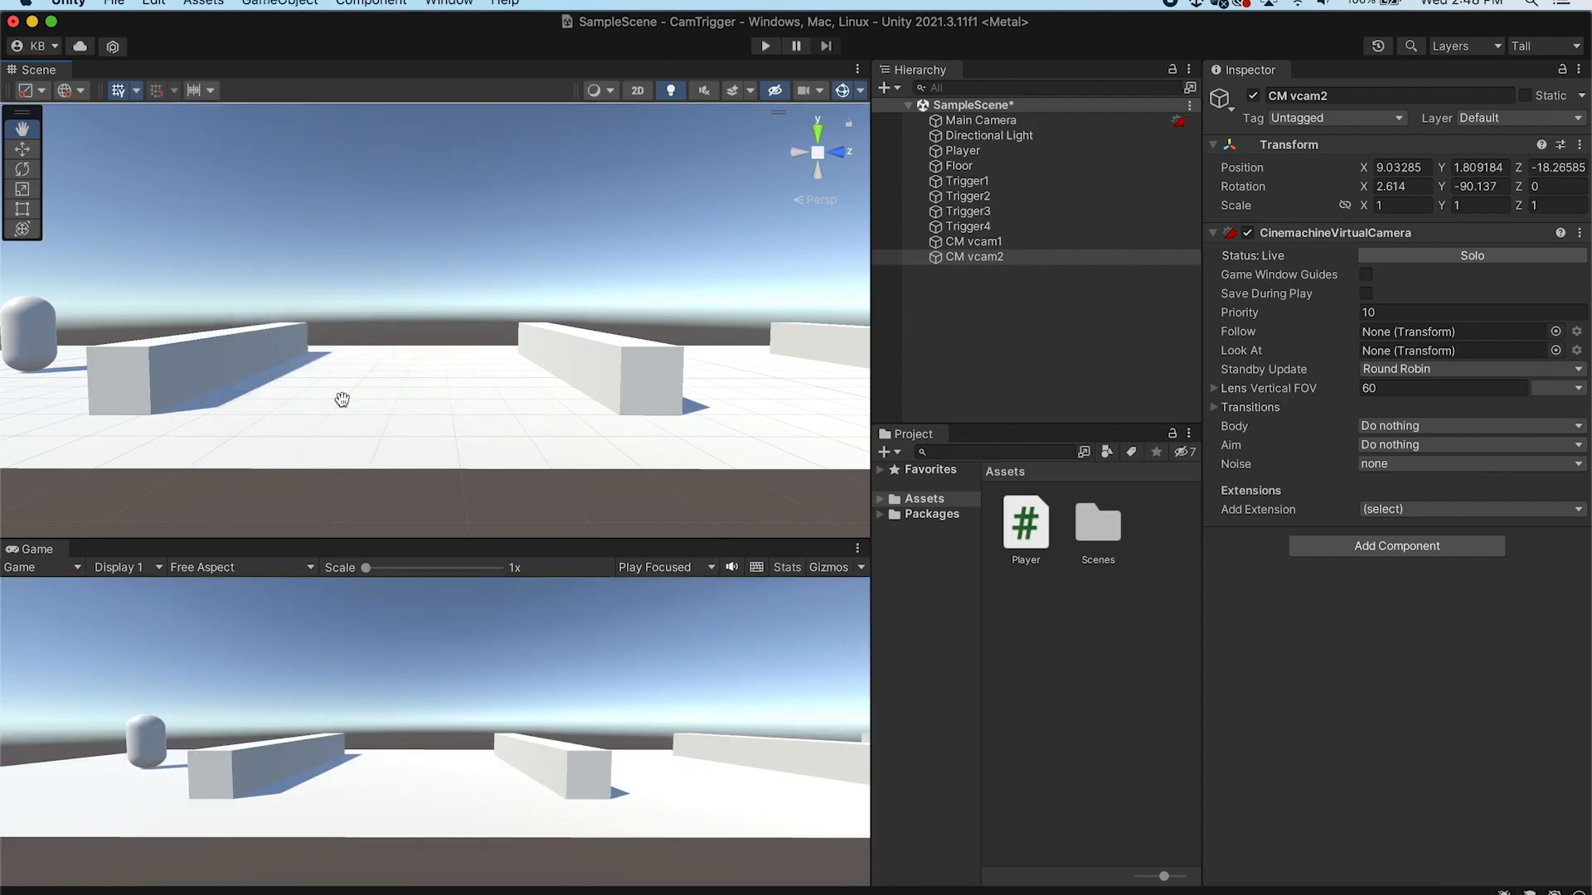
Create an empty GameObject named Track
{"action": "right_click", "coordinate": [1004, 302]}
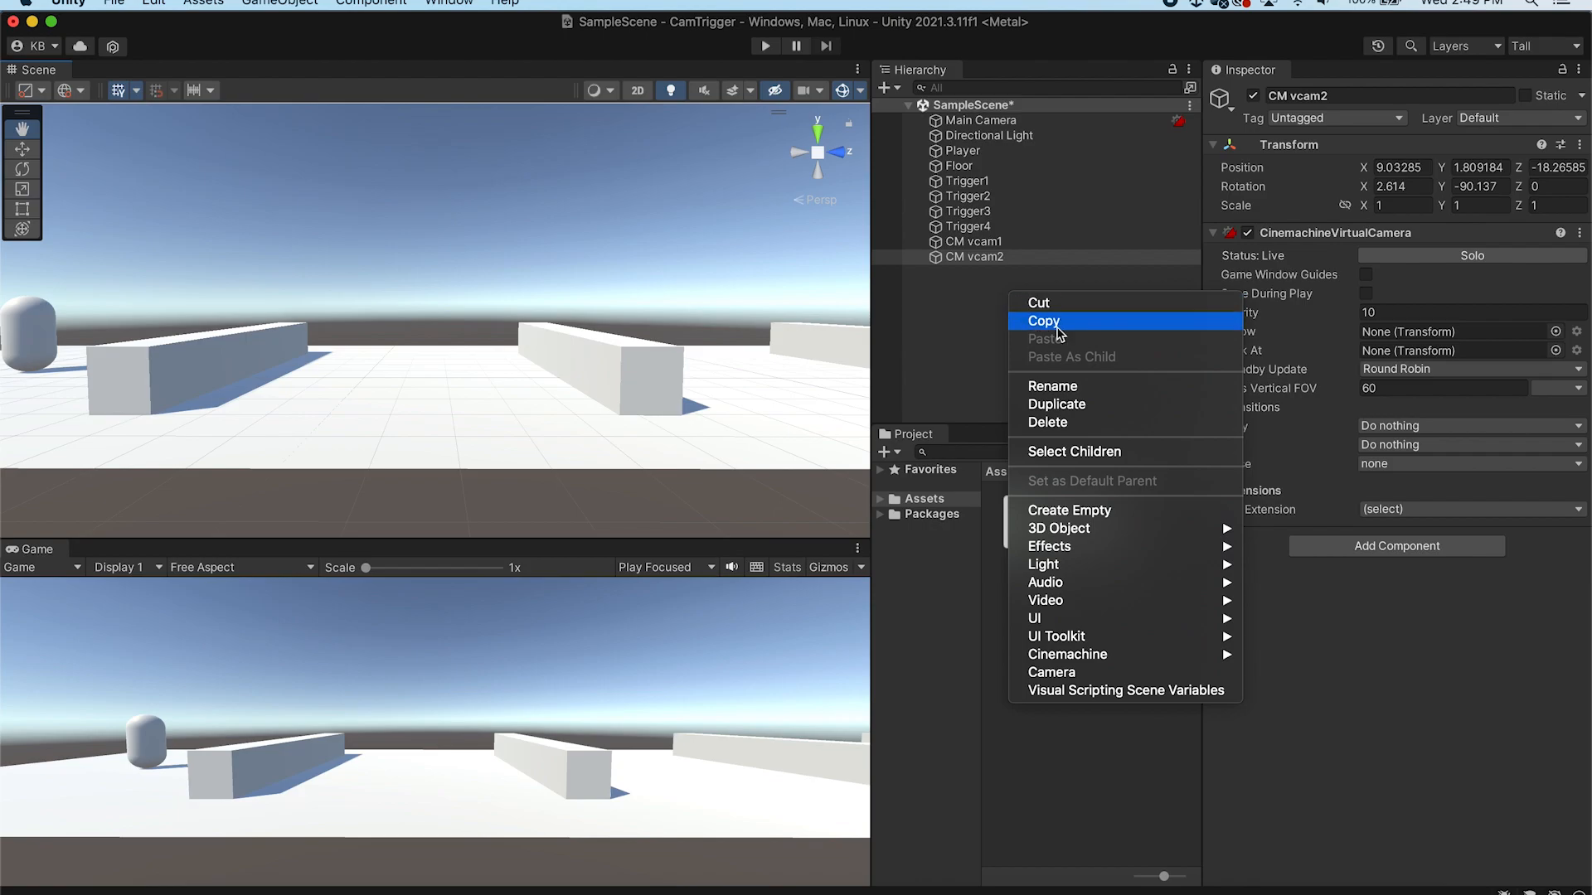
{"action": "left_click", "coordinate": [1146, 510]}
{"action": "type", "text": "Track"}
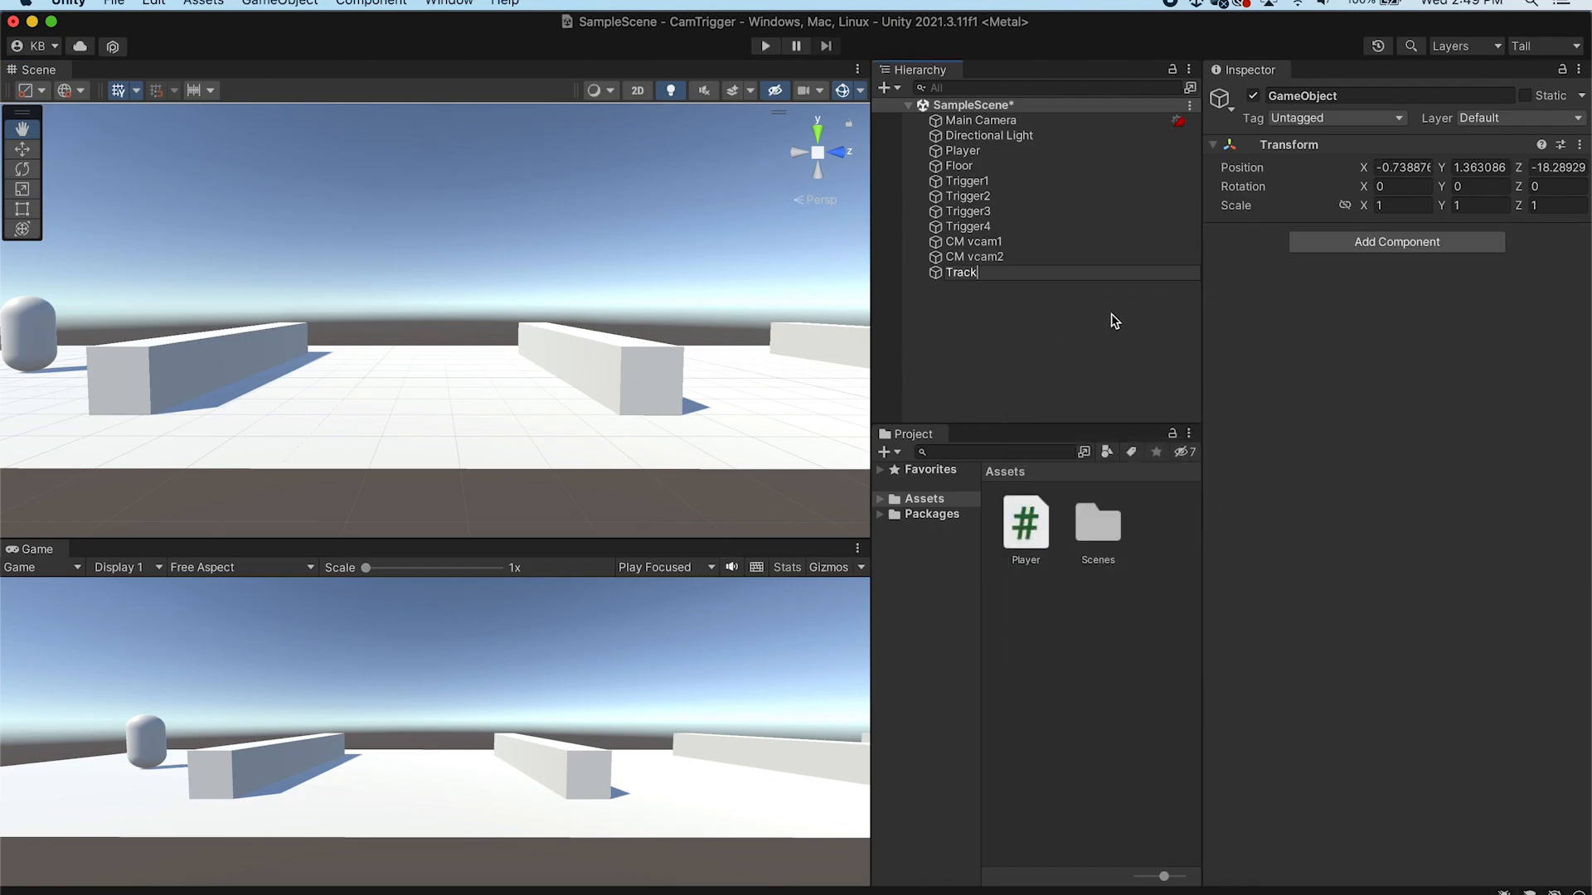
{"action": "key", "text": "Return"}
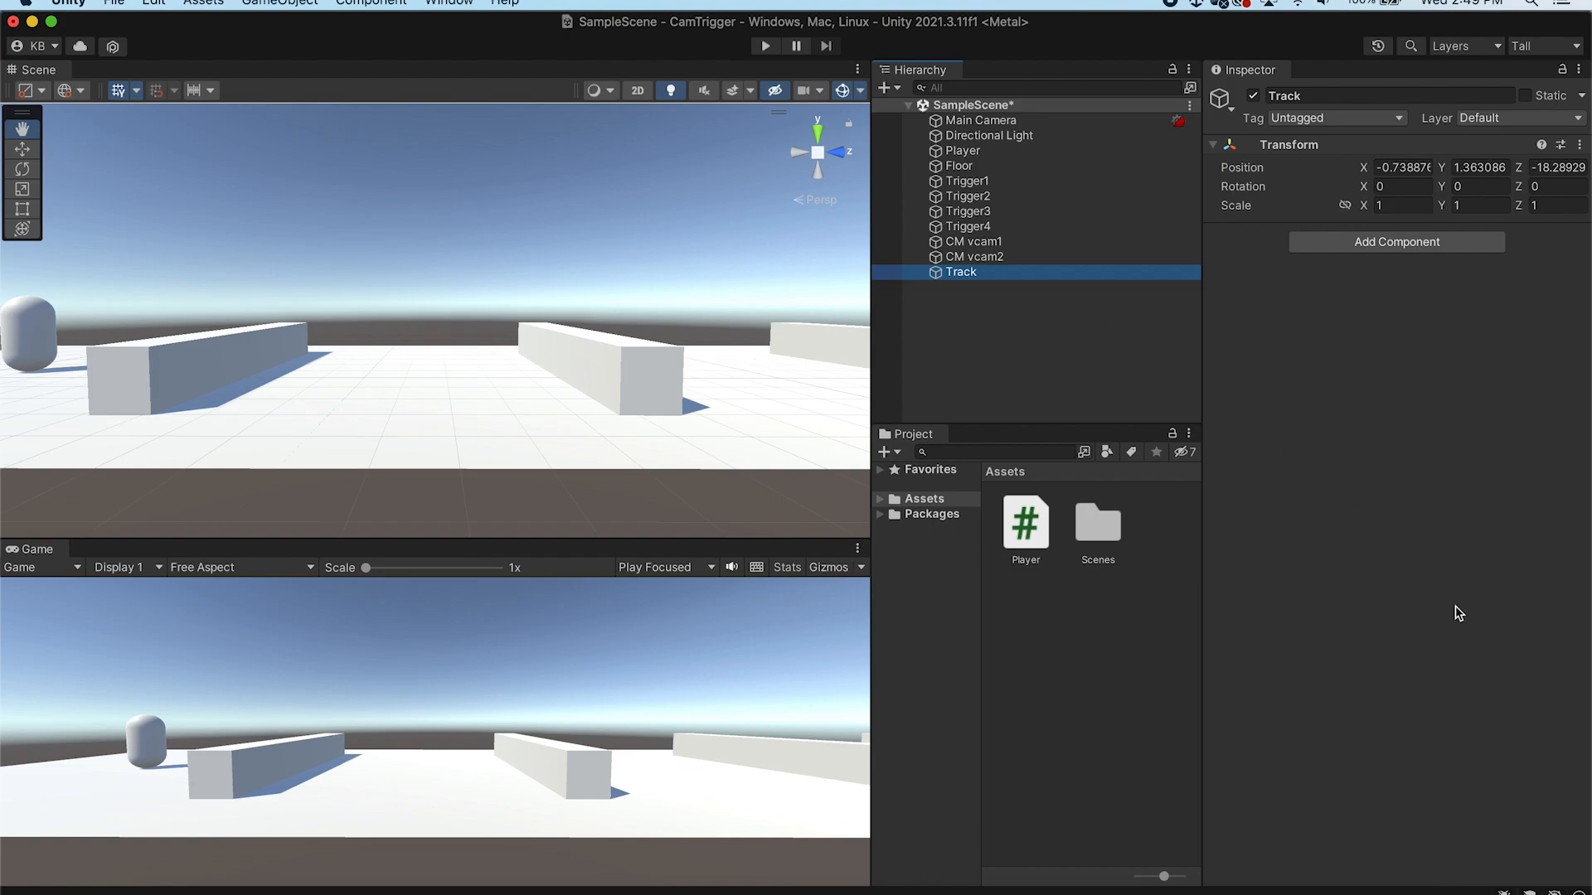
Add a CinemachinePath component to the Track object
{"action": "left_click", "coordinate": [1392, 249]}
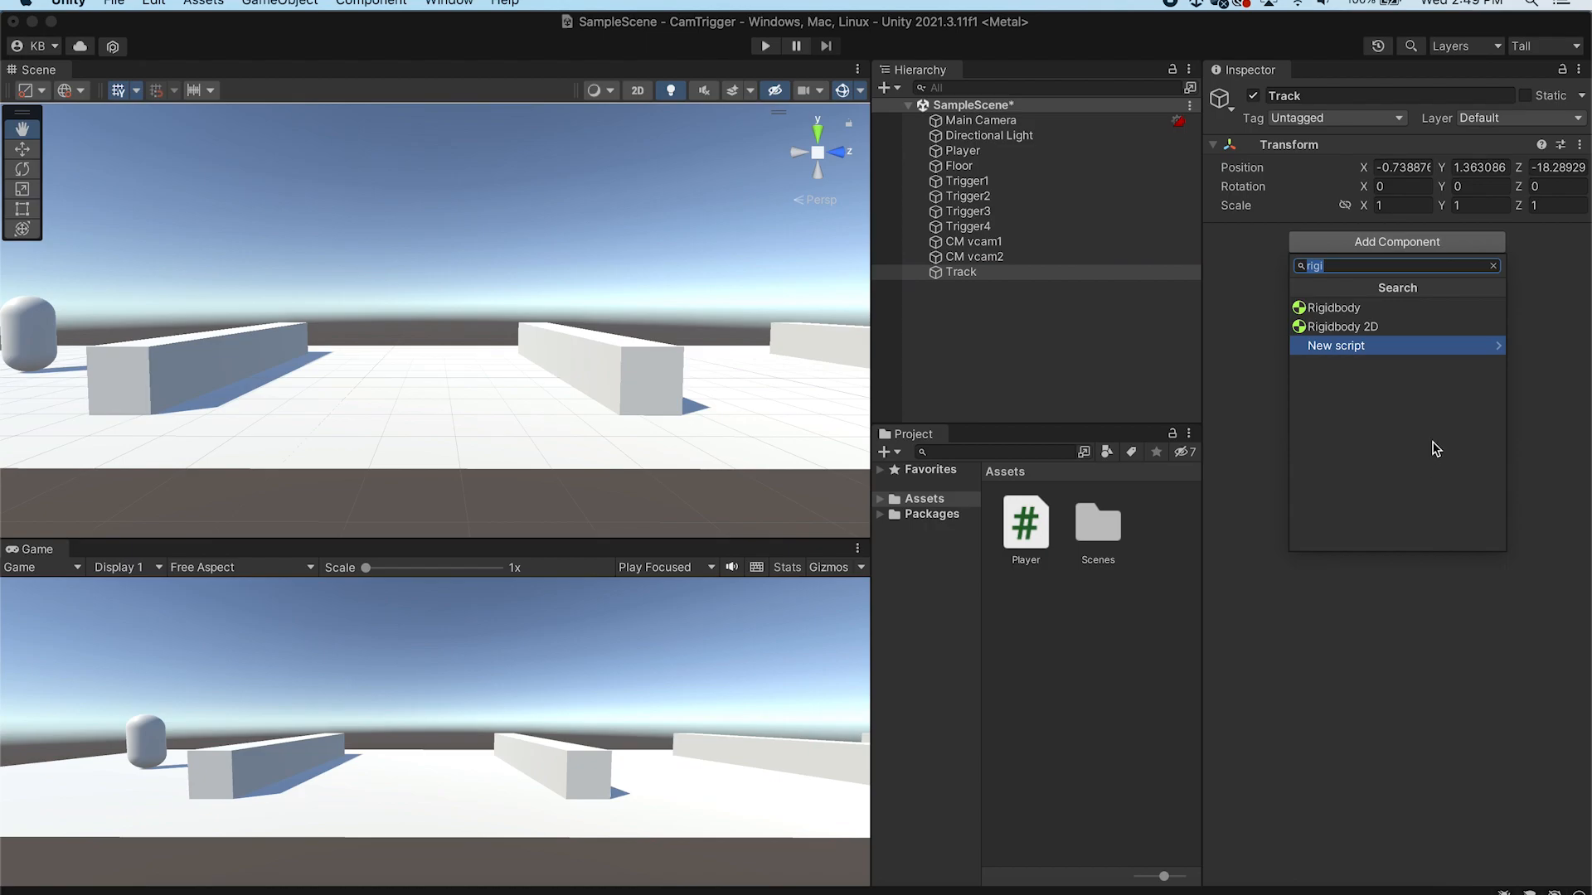
{"action": "type", "text": "cine"}
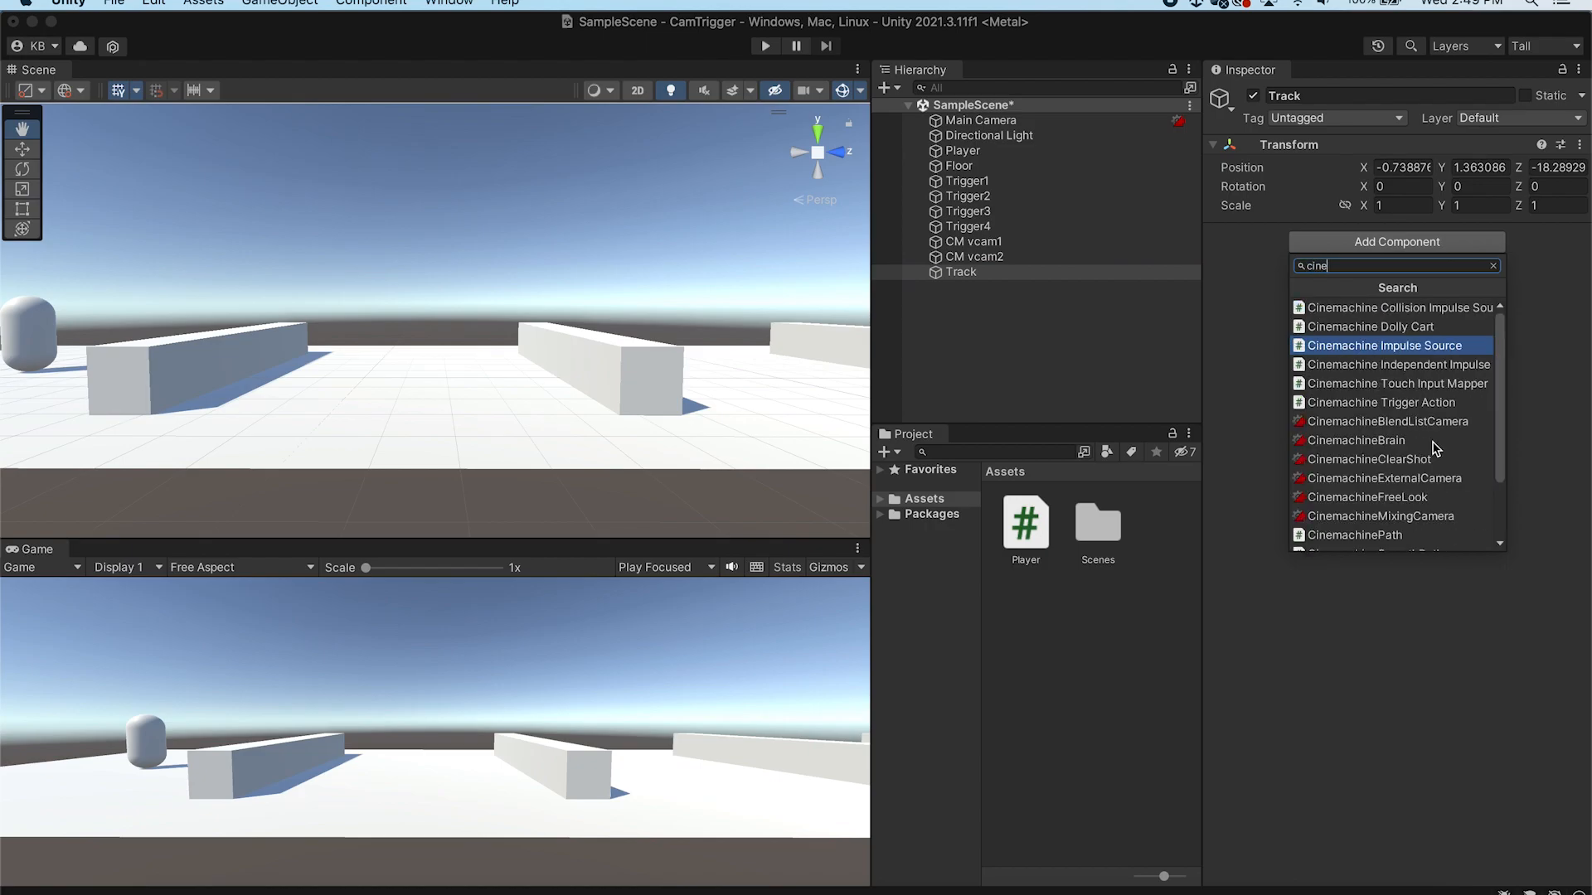
{"action": "key", "text": "Down"}
{"action": "key", "text": "Down"}
{"action": "key", "text": "Down"}
{"action": "key", "text": "Down"}
{"action": "key", "text": "Down"}
{"action": "key", "text": "Down"}
{"action": "key", "text": "Down"}
{"action": "key", "text": "Down"}
{"action": "key", "text": "Down"}
{"action": "key", "text": "Down"}
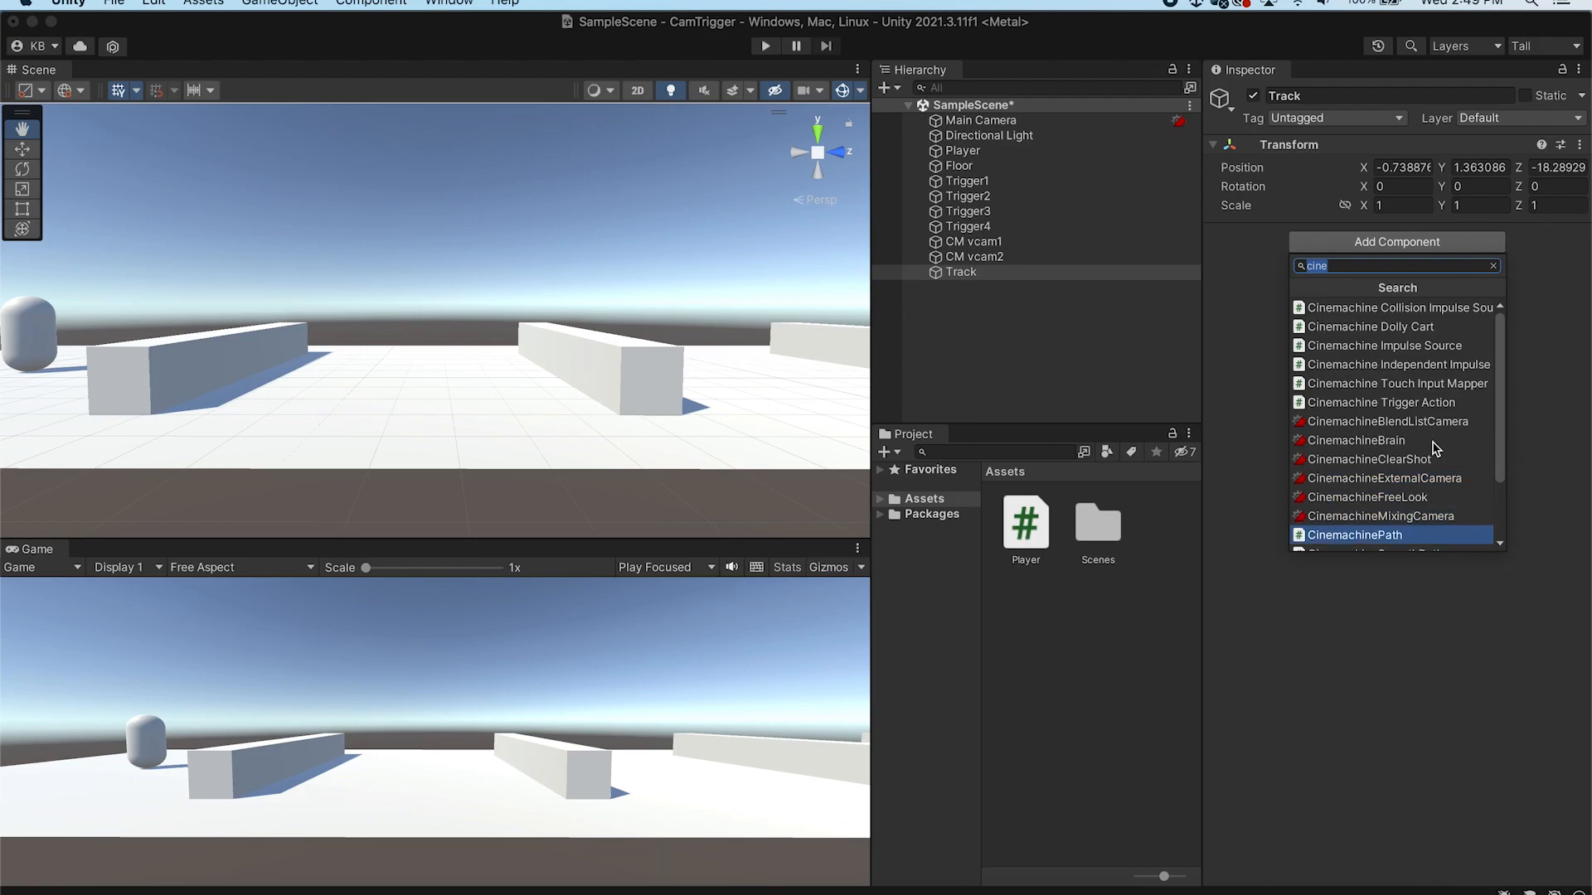
{"action": "key", "text": "Return"}
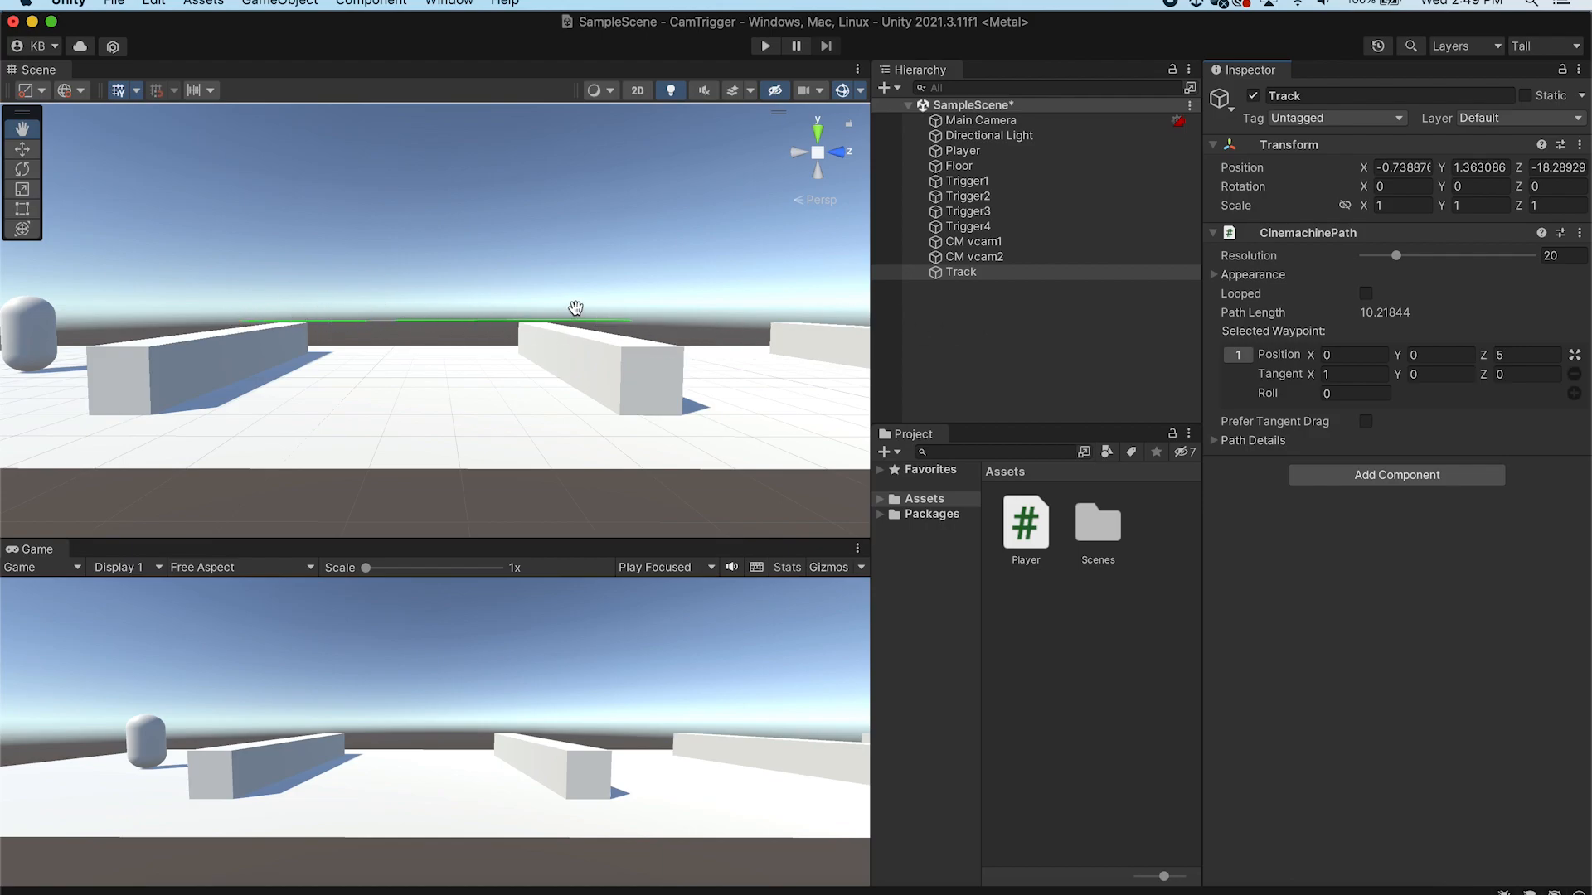
{"action": "left_click_drag", "start_coordinate": [604, 264], "coordinate": [522, 331], "text": "alt"}
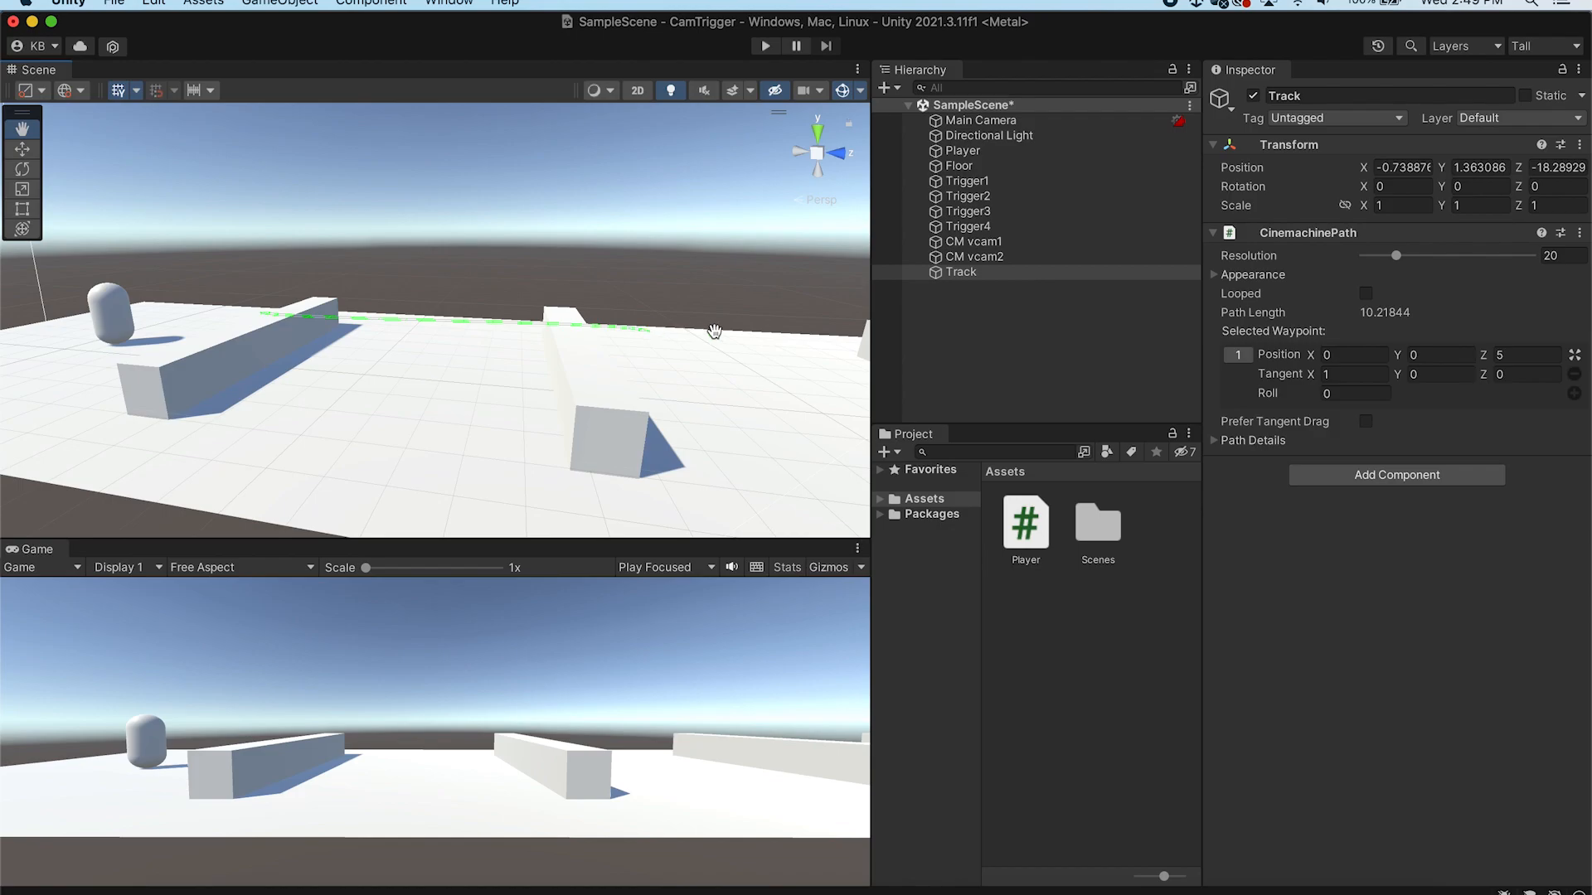
{"action": "left_click_drag", "start_coordinate": [416, 366], "coordinate": [463, 377], "text": "alt"}
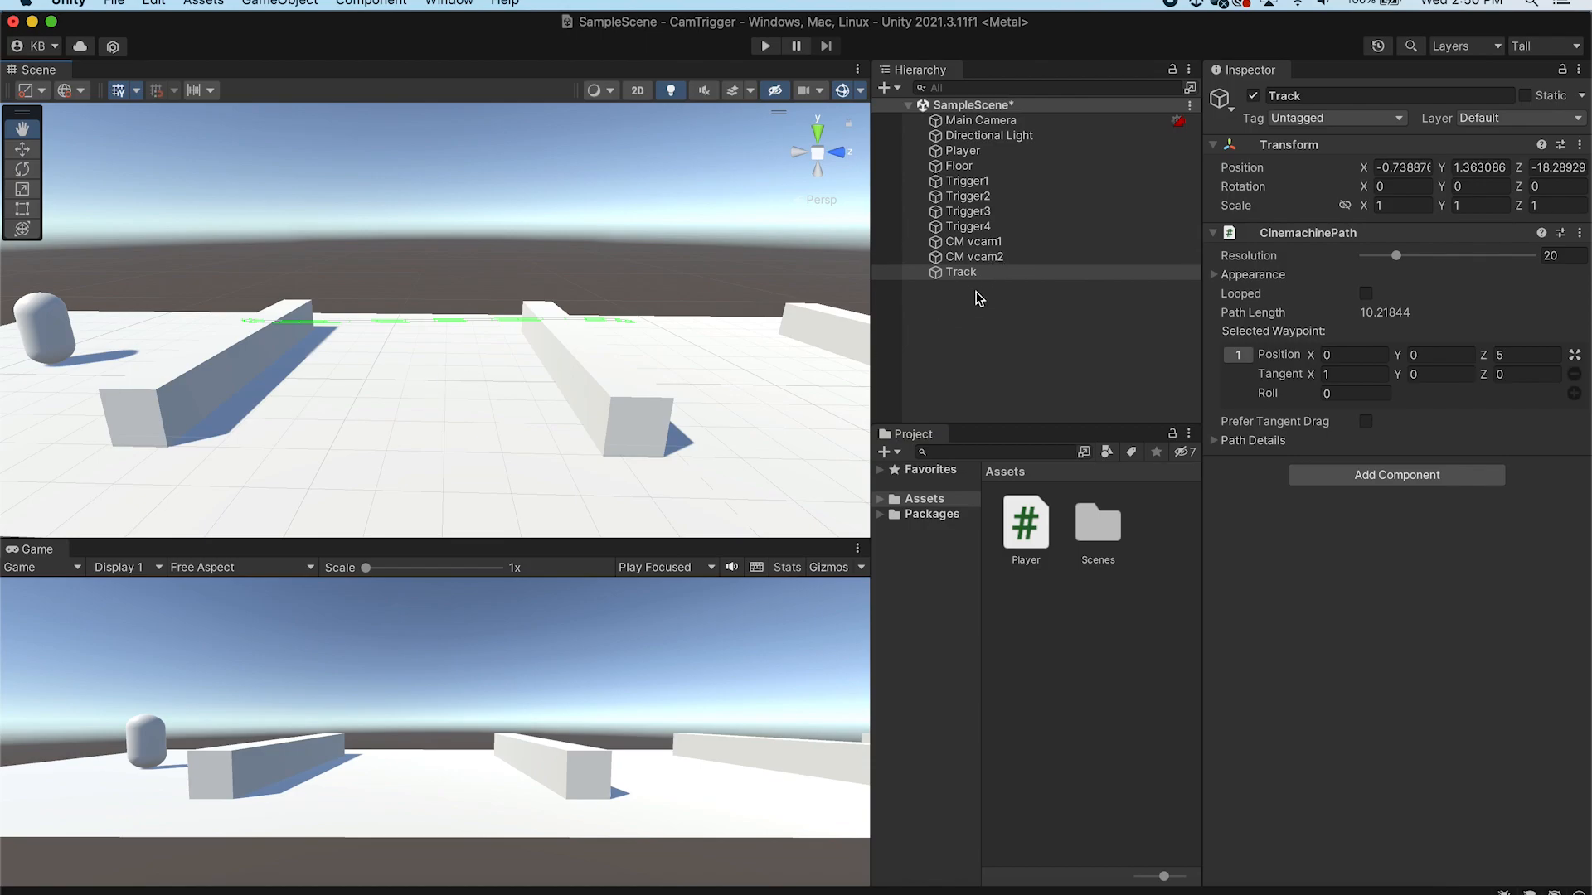
Move the Track object along the floor toward the triggers
{"action": "left_click", "coordinate": [1016, 276]}
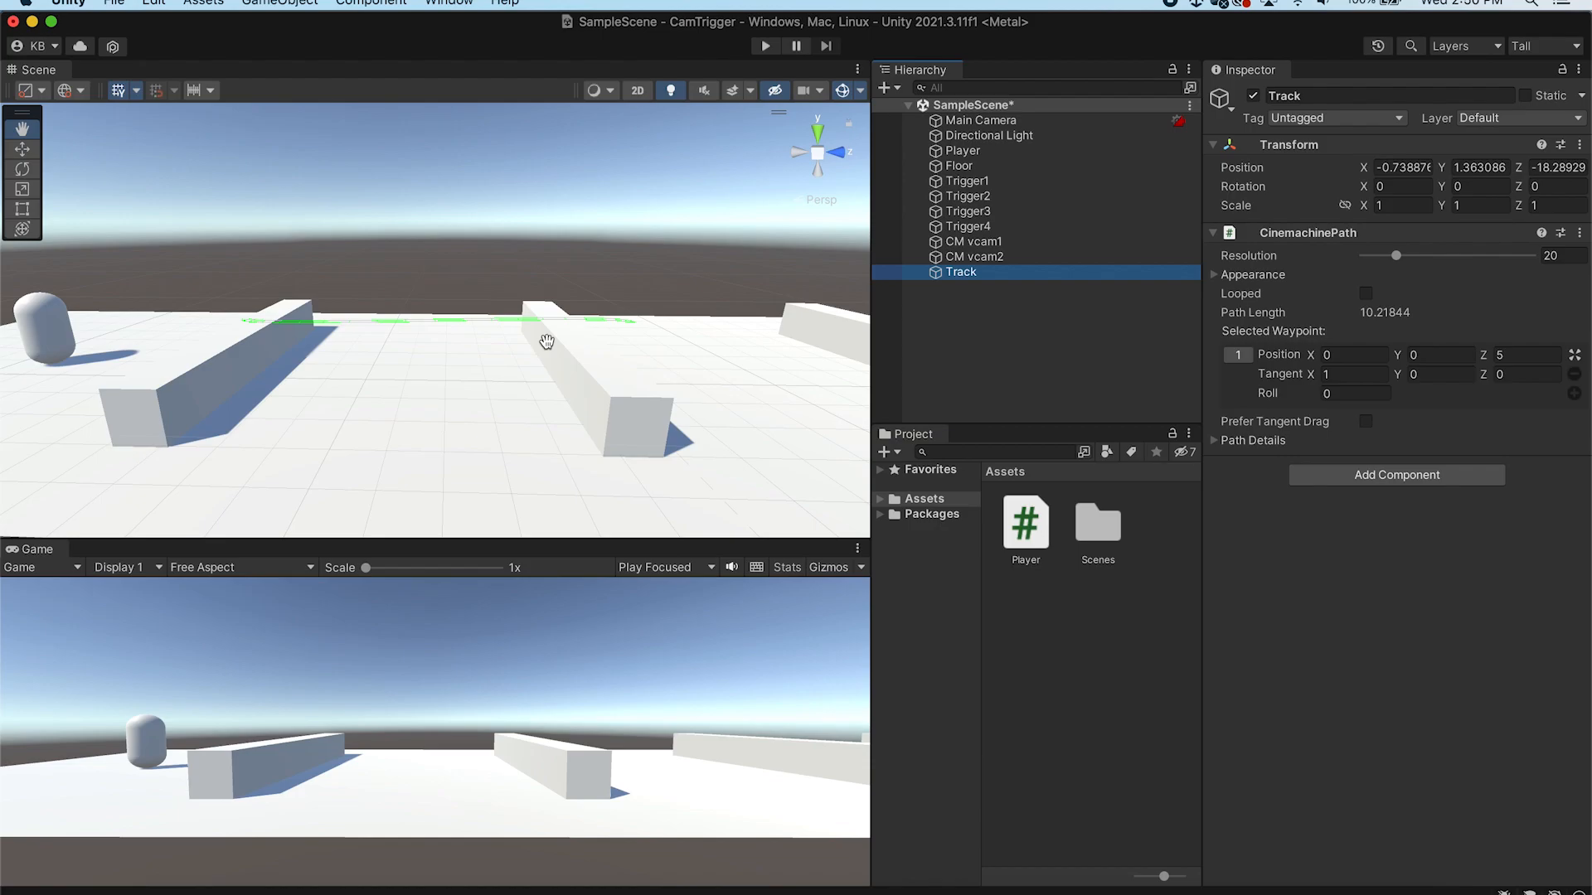
{"action": "left_click", "coordinate": [1028, 259]}
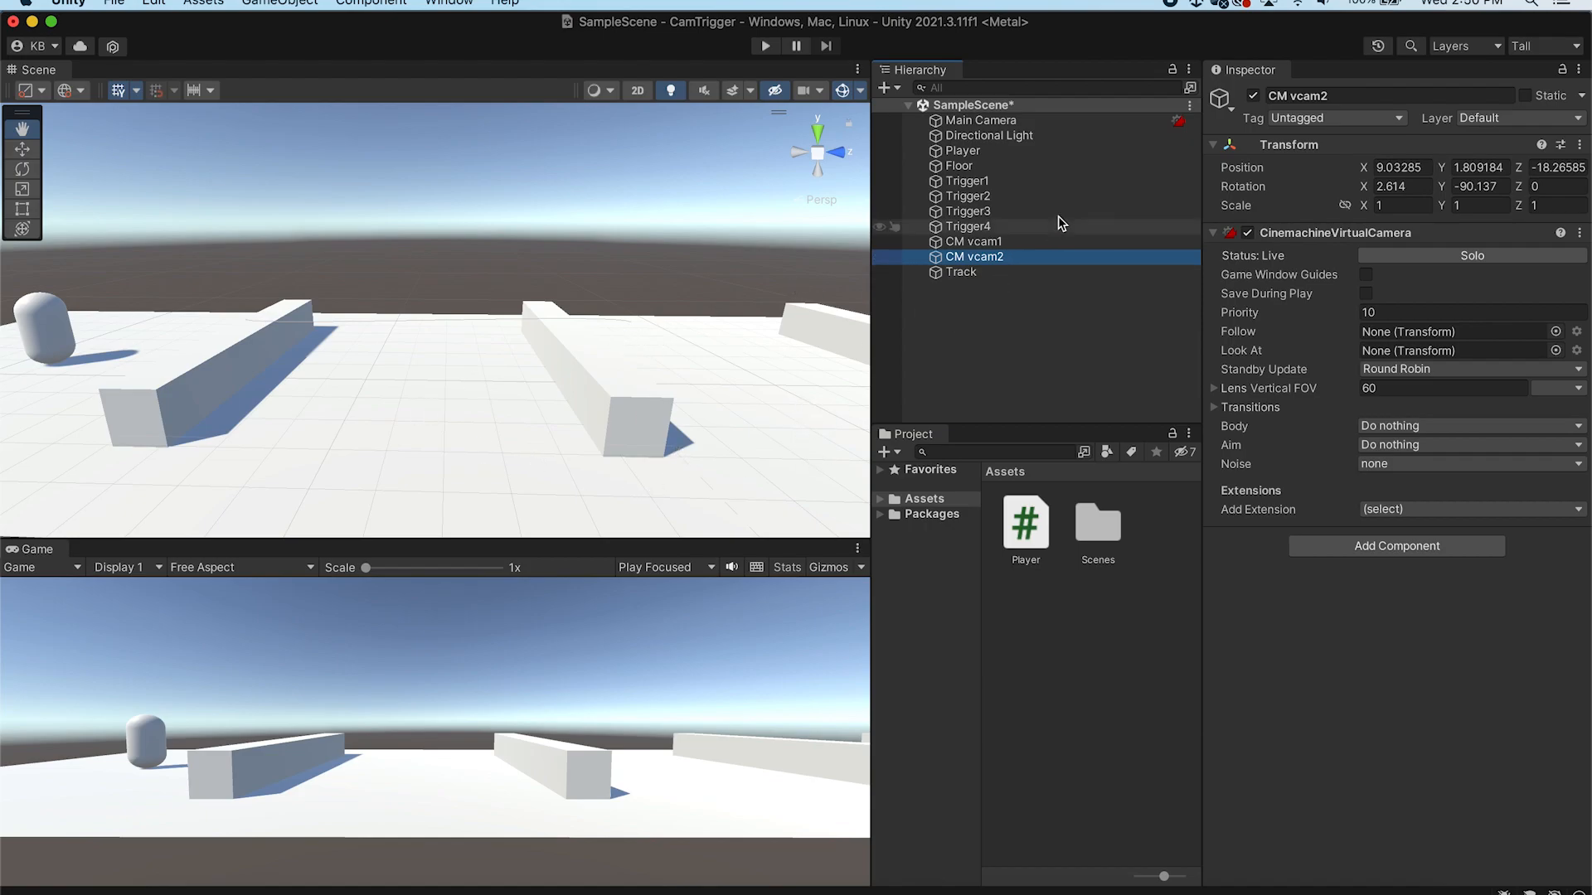
{"action": "left_click", "coordinate": [1031, 274]}
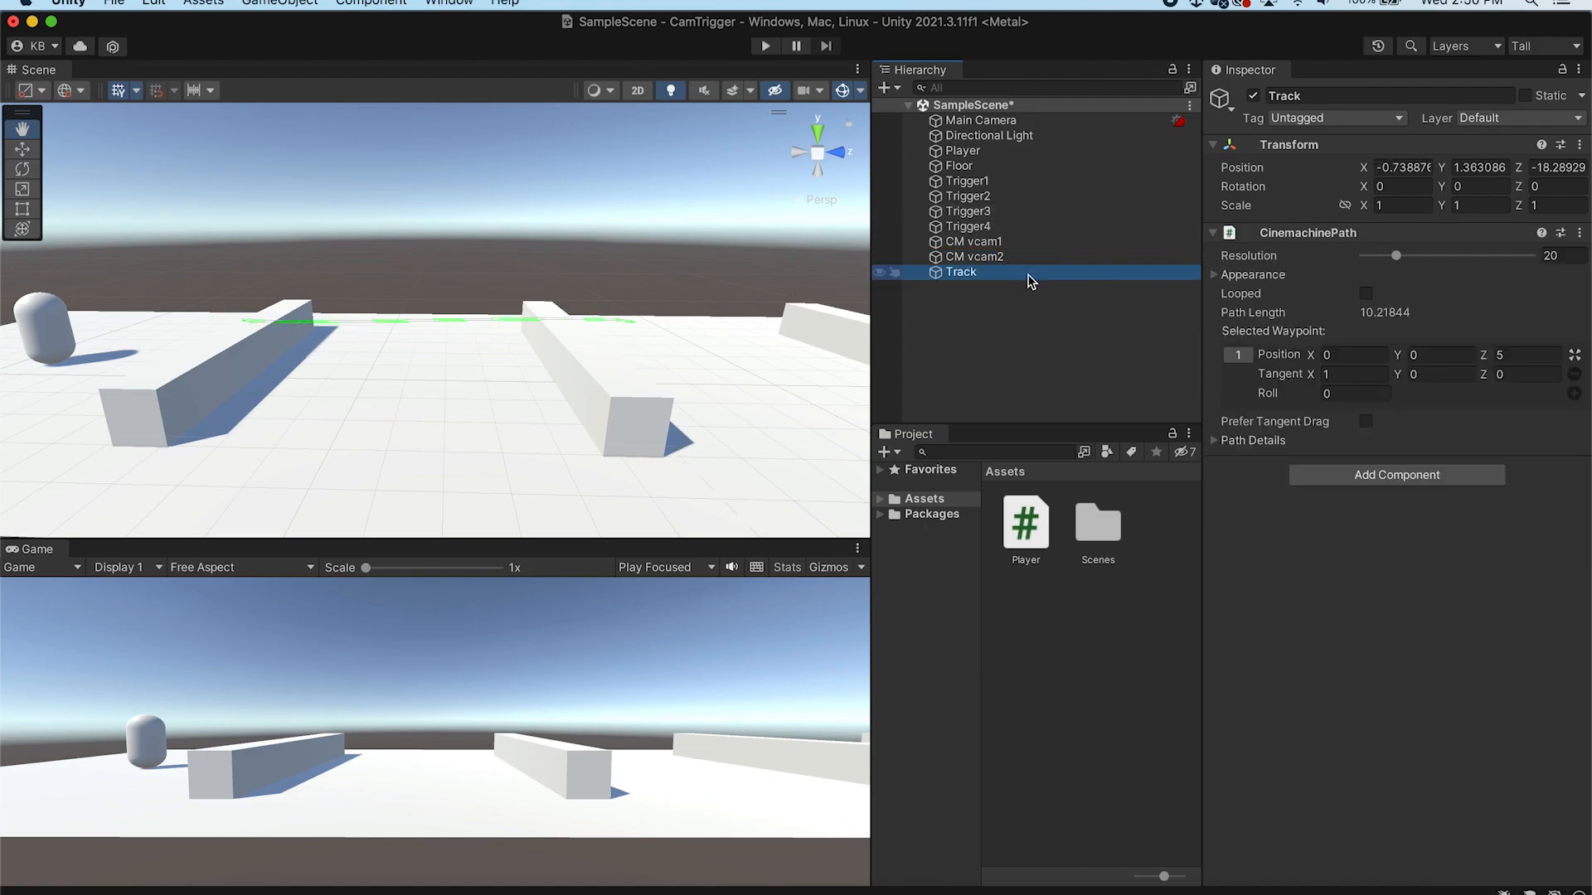
{"action": "left_click", "coordinate": [23, 149]}
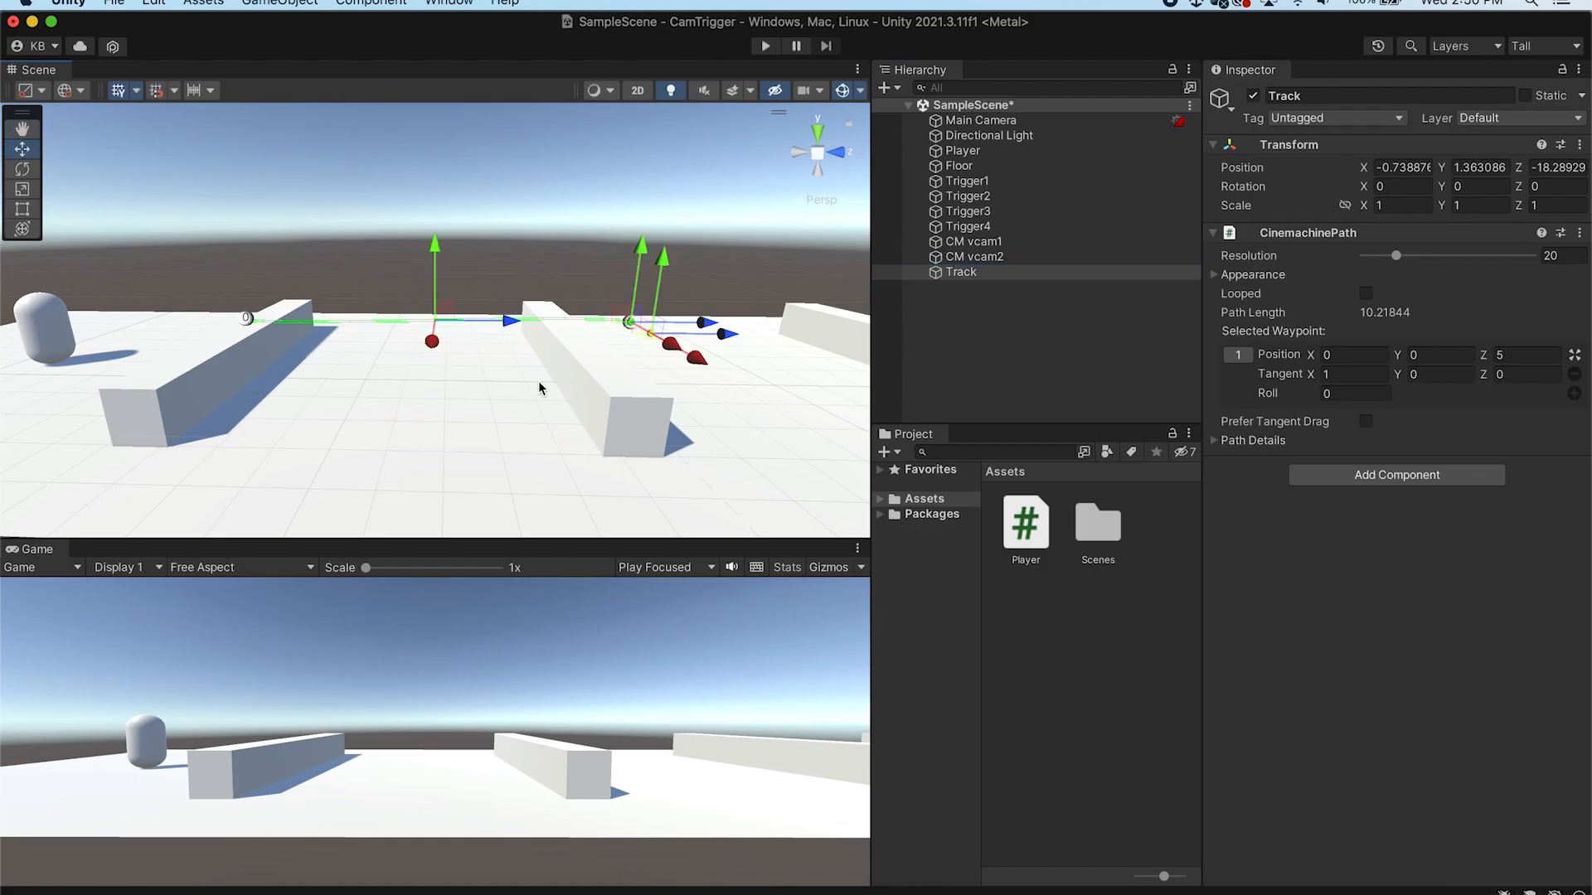
{"action": "left_click_drag", "start_coordinate": [499, 323], "coordinate": [777, 316]}
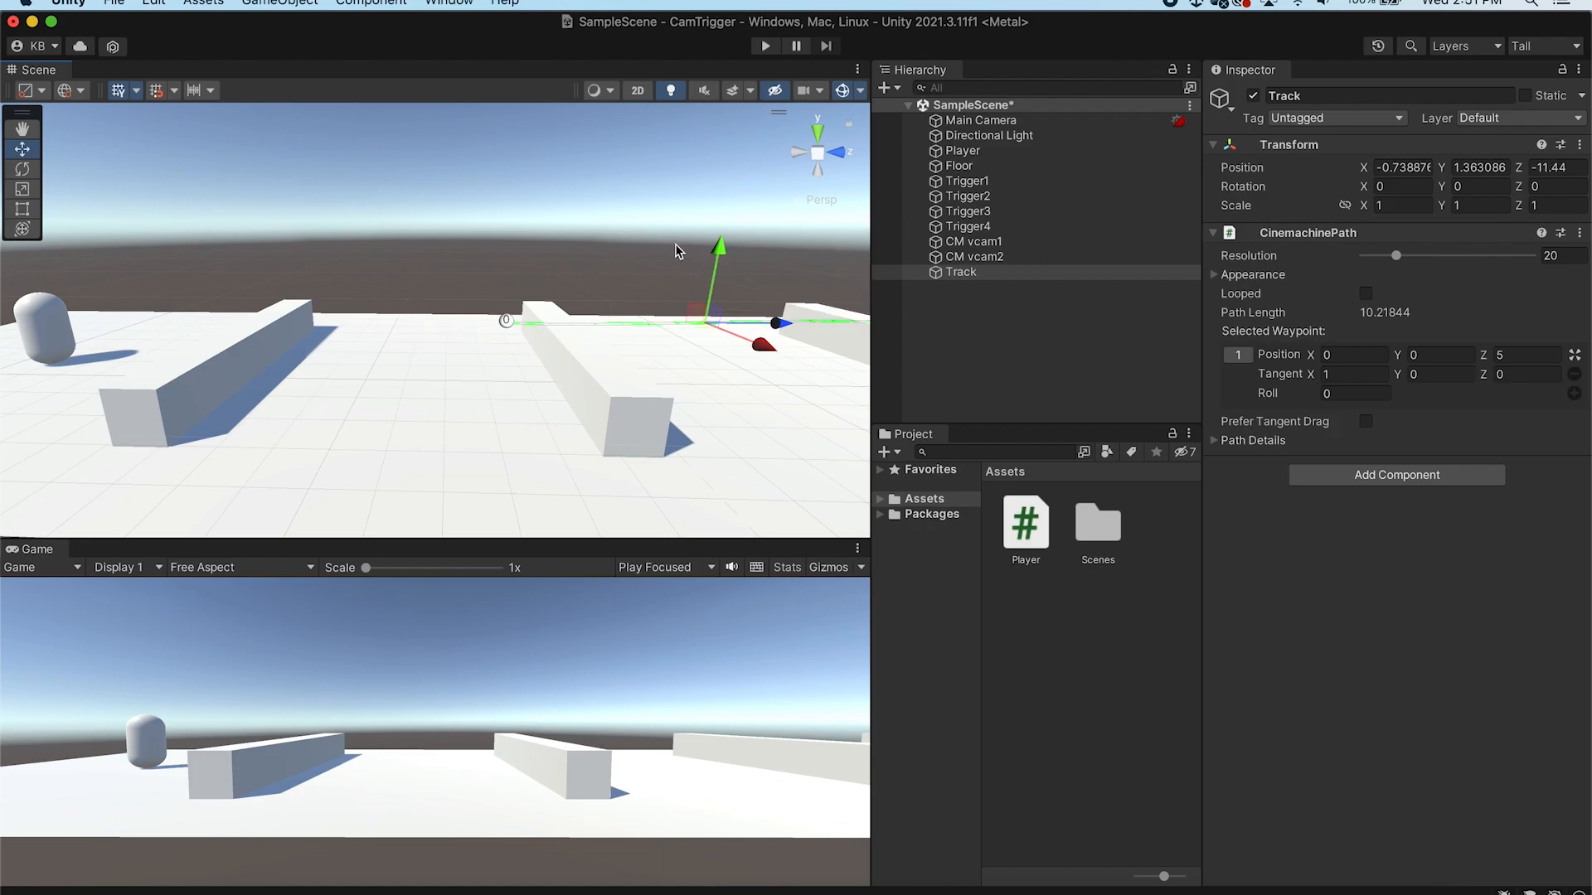
Nudge the Track path slightly further along the floor
{"action": "key", "text": "q"}
{"action": "left_click_drag", "start_coordinate": [750, 238], "coordinate": [448, 253]}
{"action": "left_click", "coordinate": [1048, 272]}
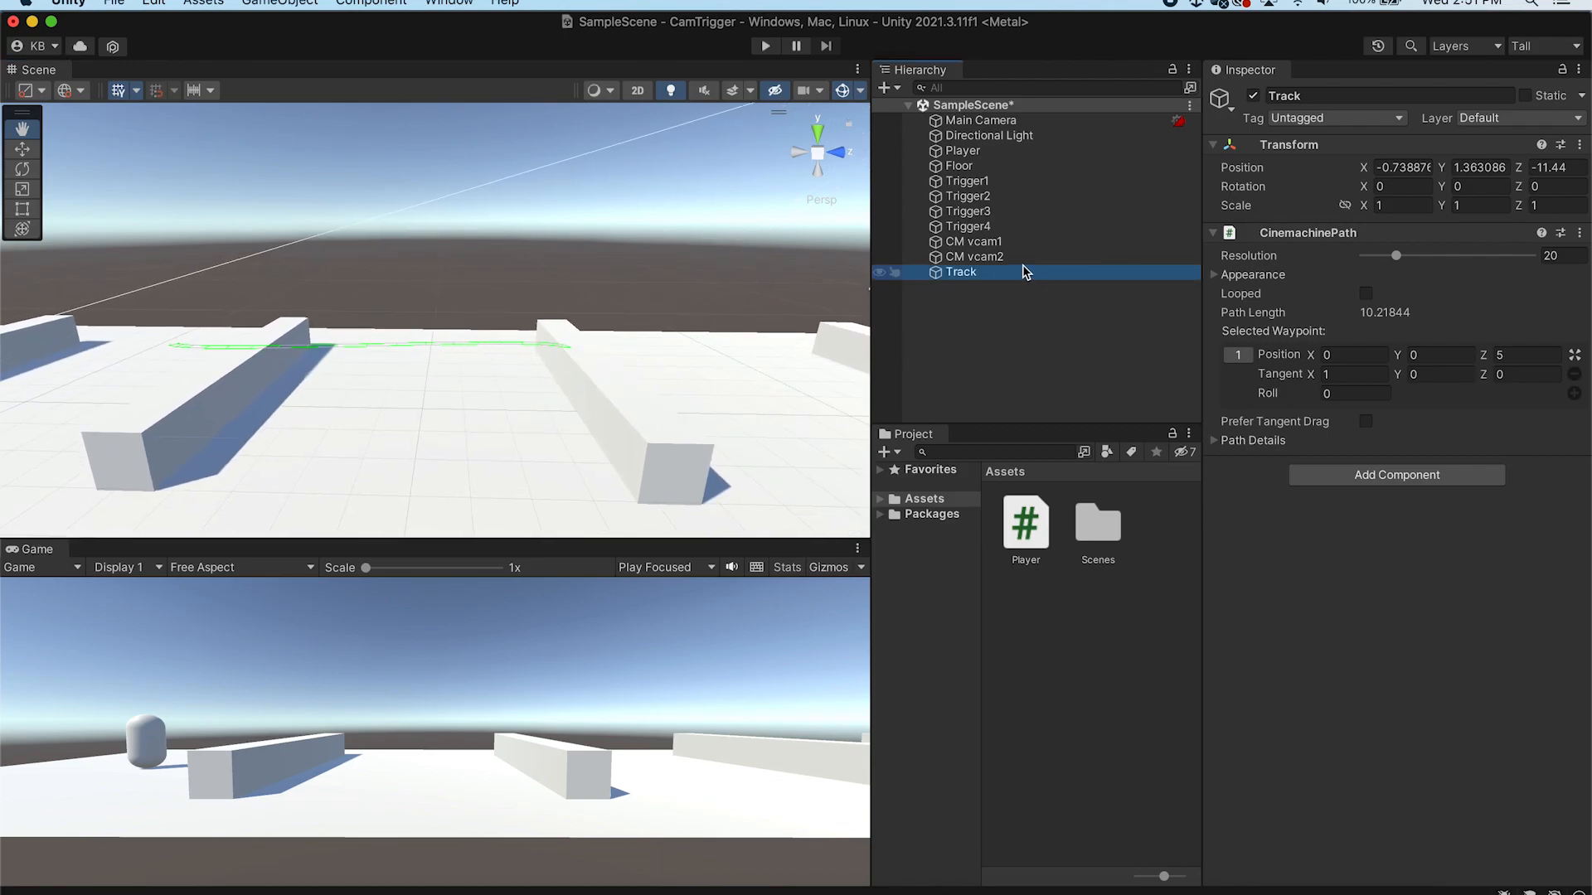
{"action": "left_click", "coordinate": [22, 148]}
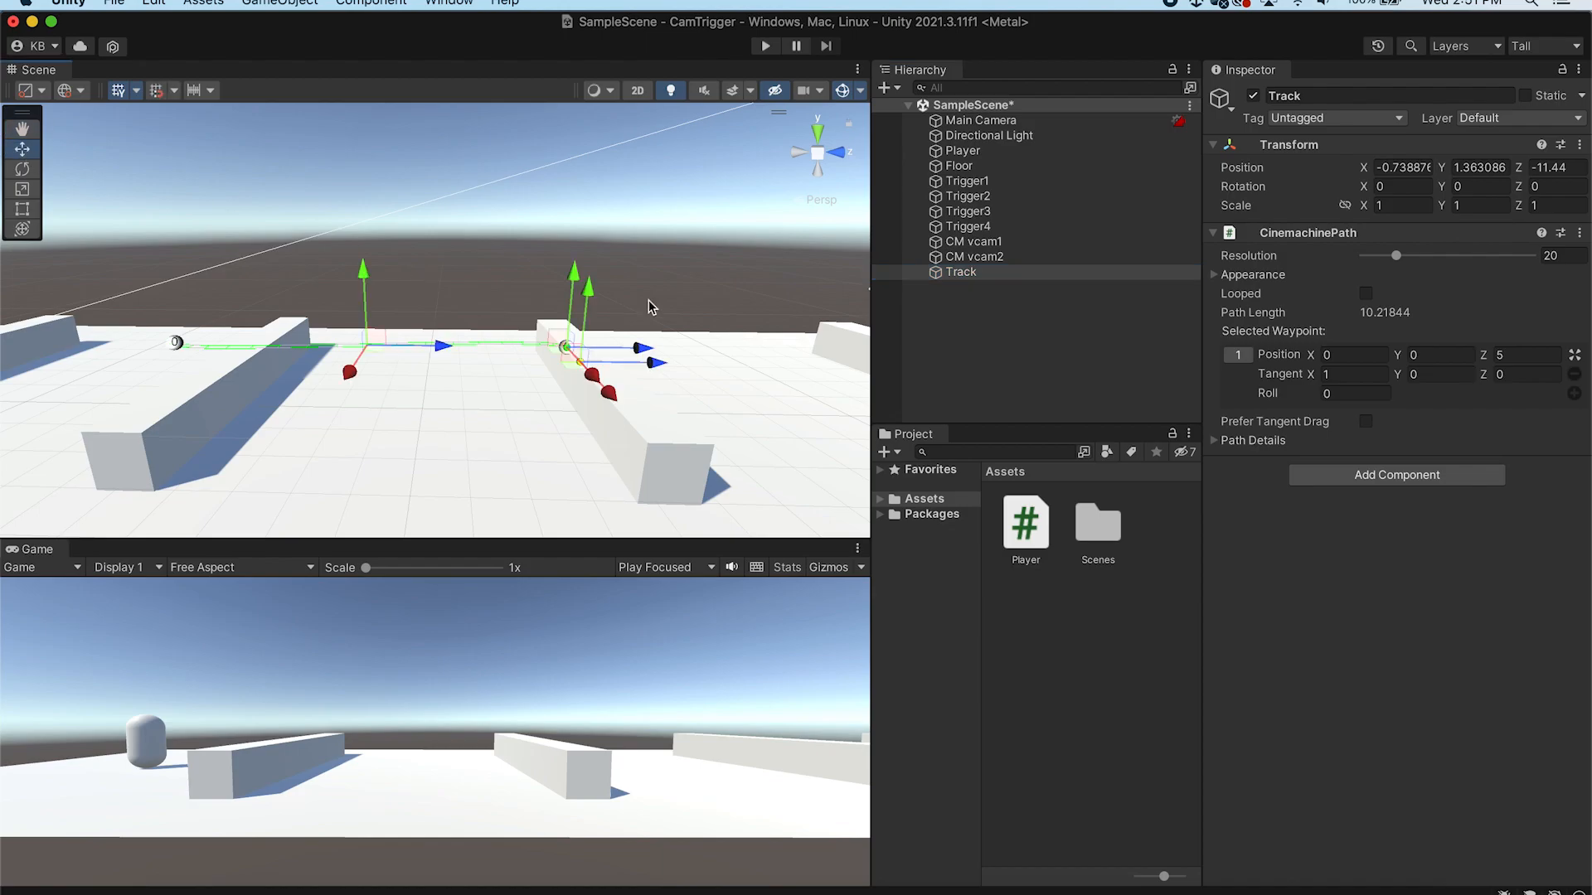
{"action": "left_click_drag", "start_coordinate": [473, 277], "coordinate": [630, 303], "text": "alt"}
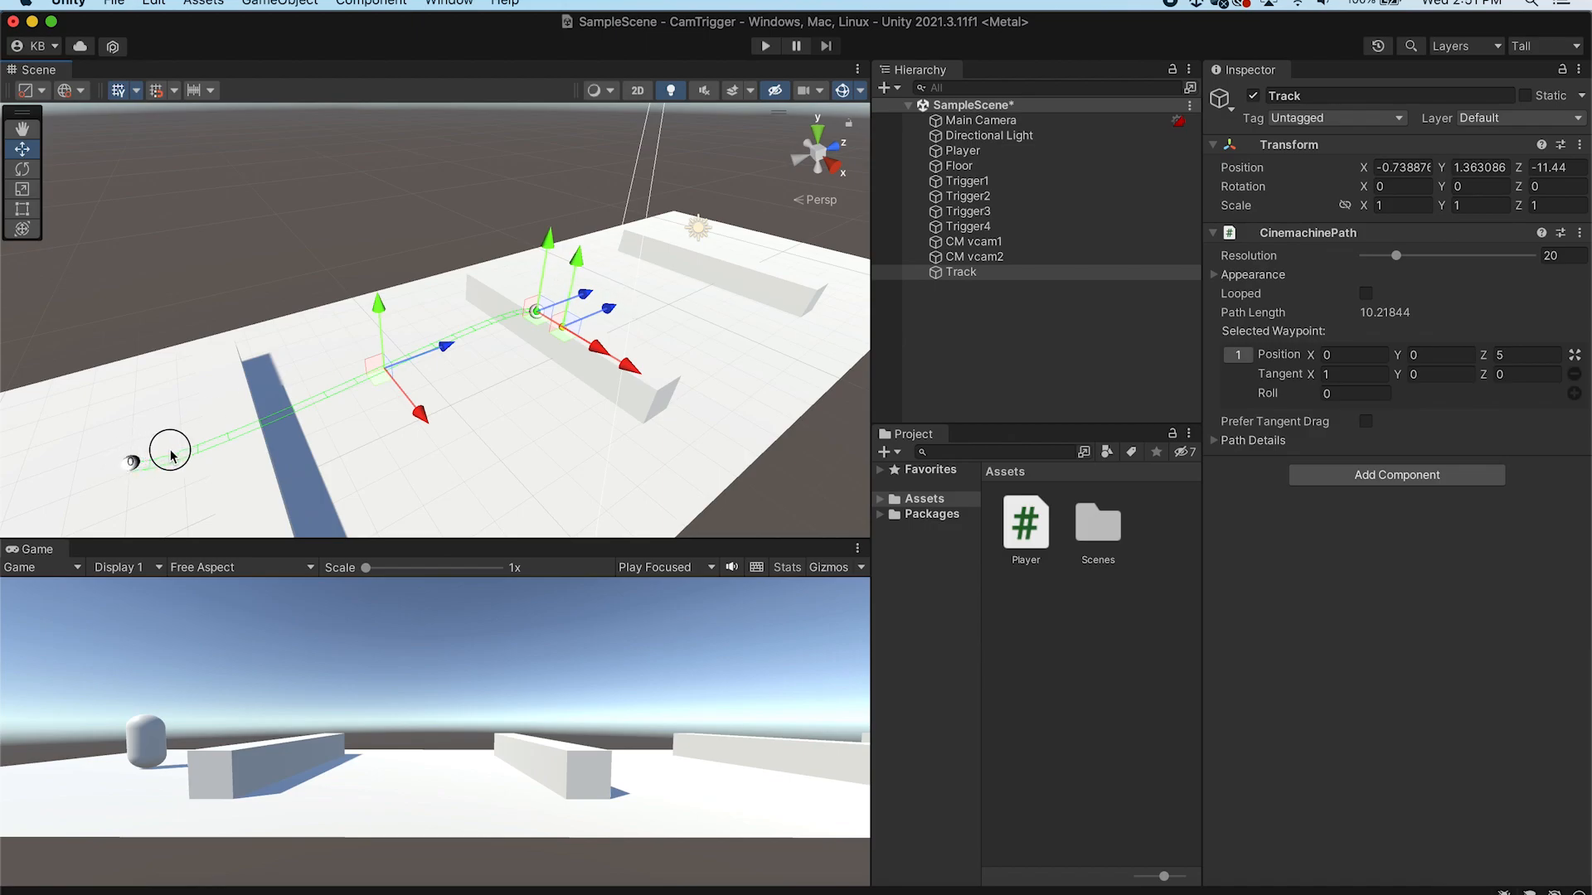
{"action": "left_click", "coordinate": [23, 192]}
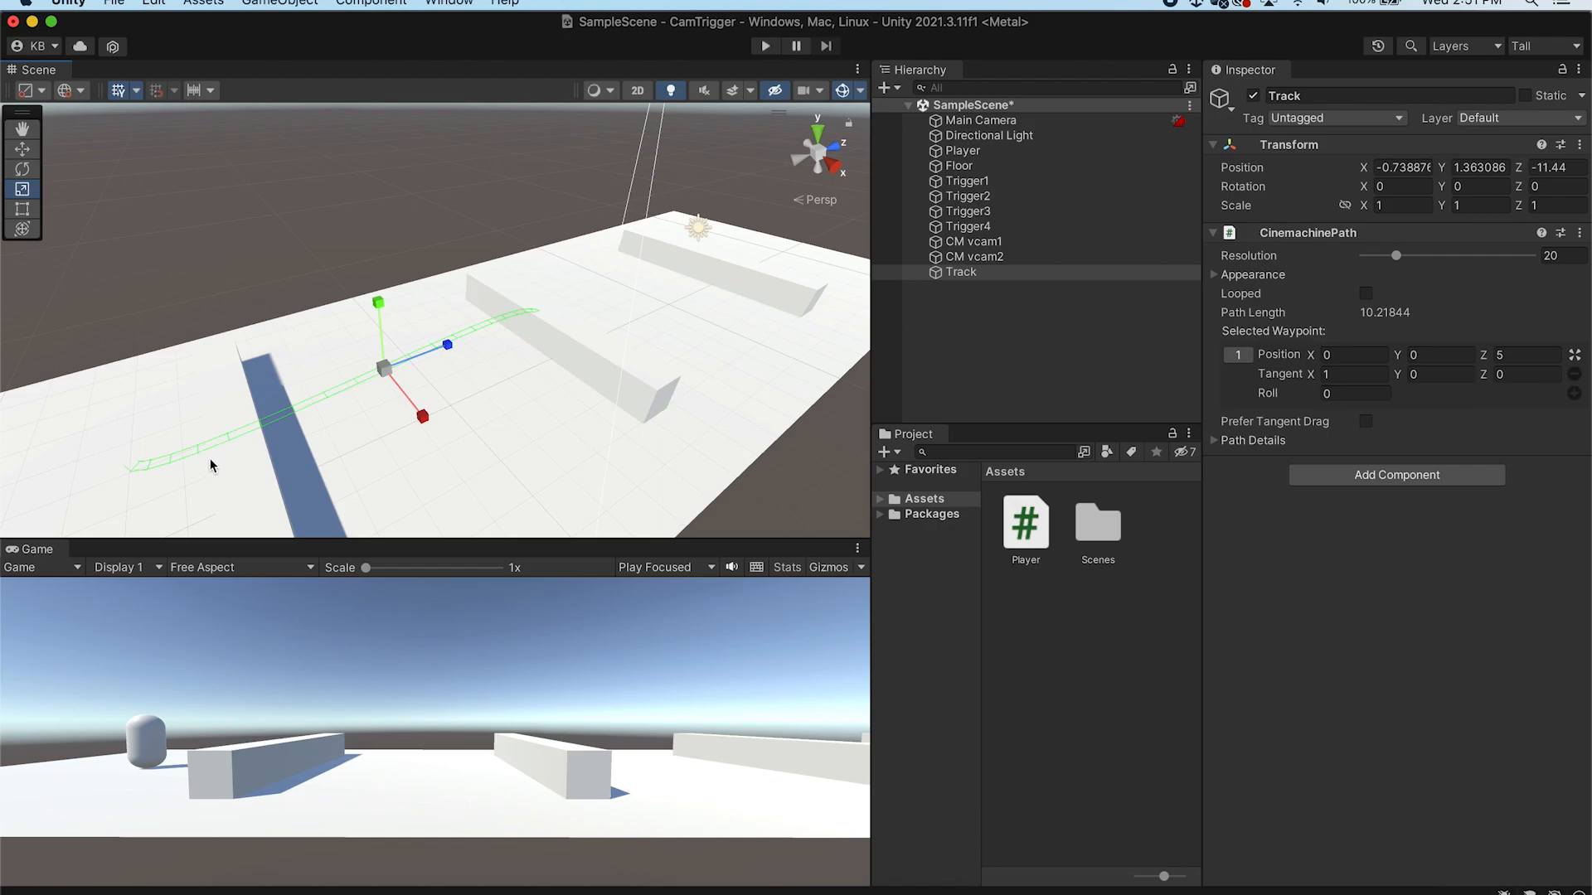
{"action": "left_click", "coordinate": [1215, 276]}
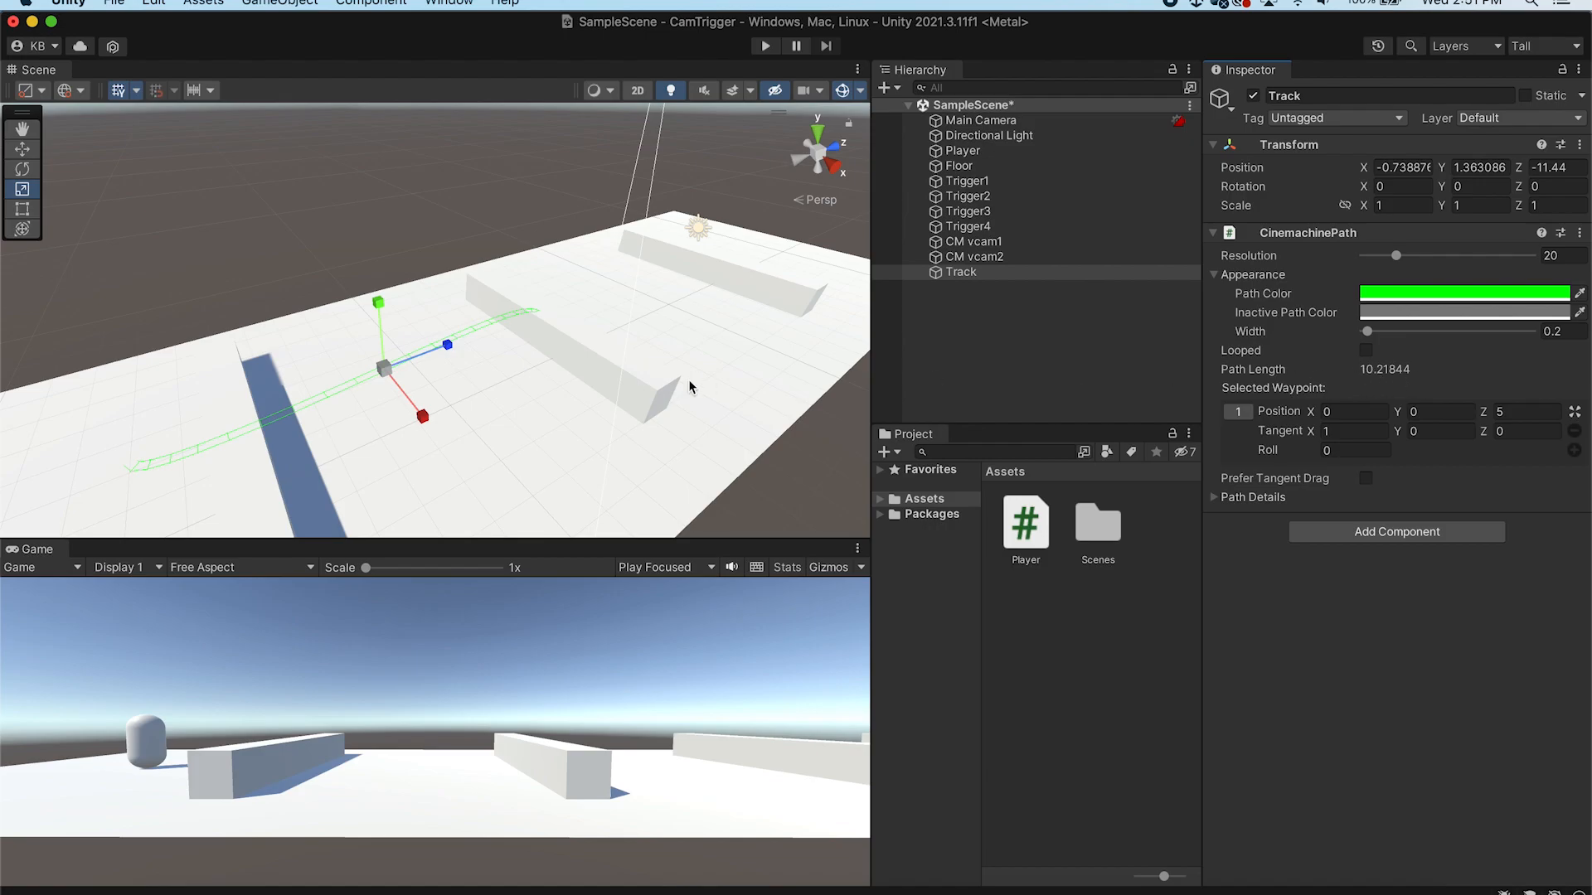
{"action": "left_click", "coordinate": [22, 149]}
{"action": "left_click", "coordinate": [448, 344]}
{"action": "left_click_drag", "start_coordinate": [448, 344], "coordinate": [490, 320]}
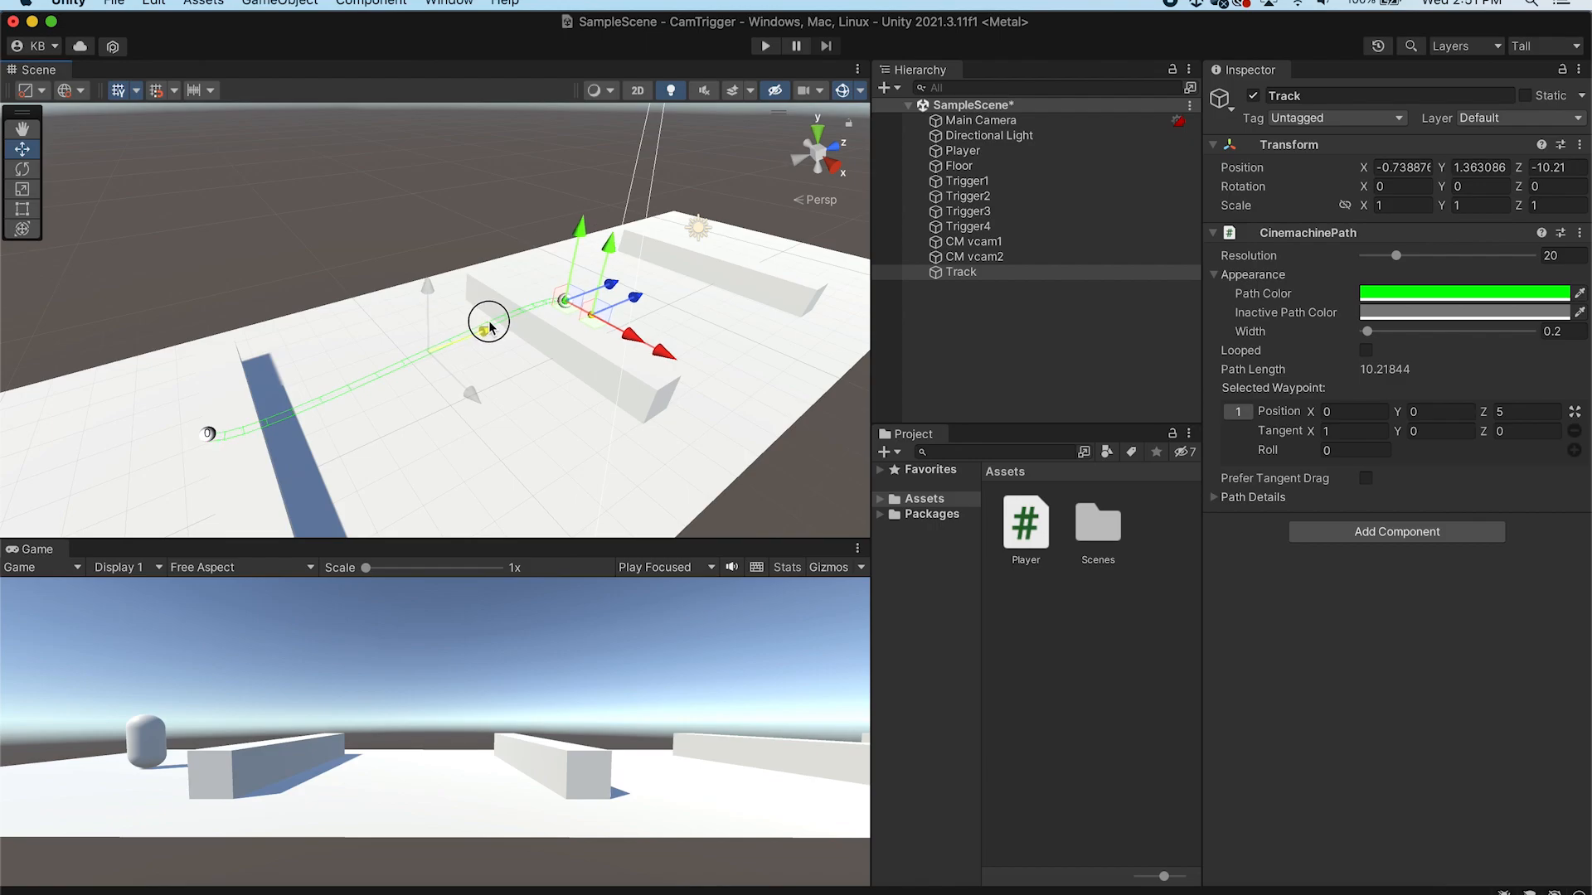
Reshape the path by adjusting its waypoints, pulling the second waypoint back to about Z 3.65
{"action": "left_click", "coordinate": [209, 435]}
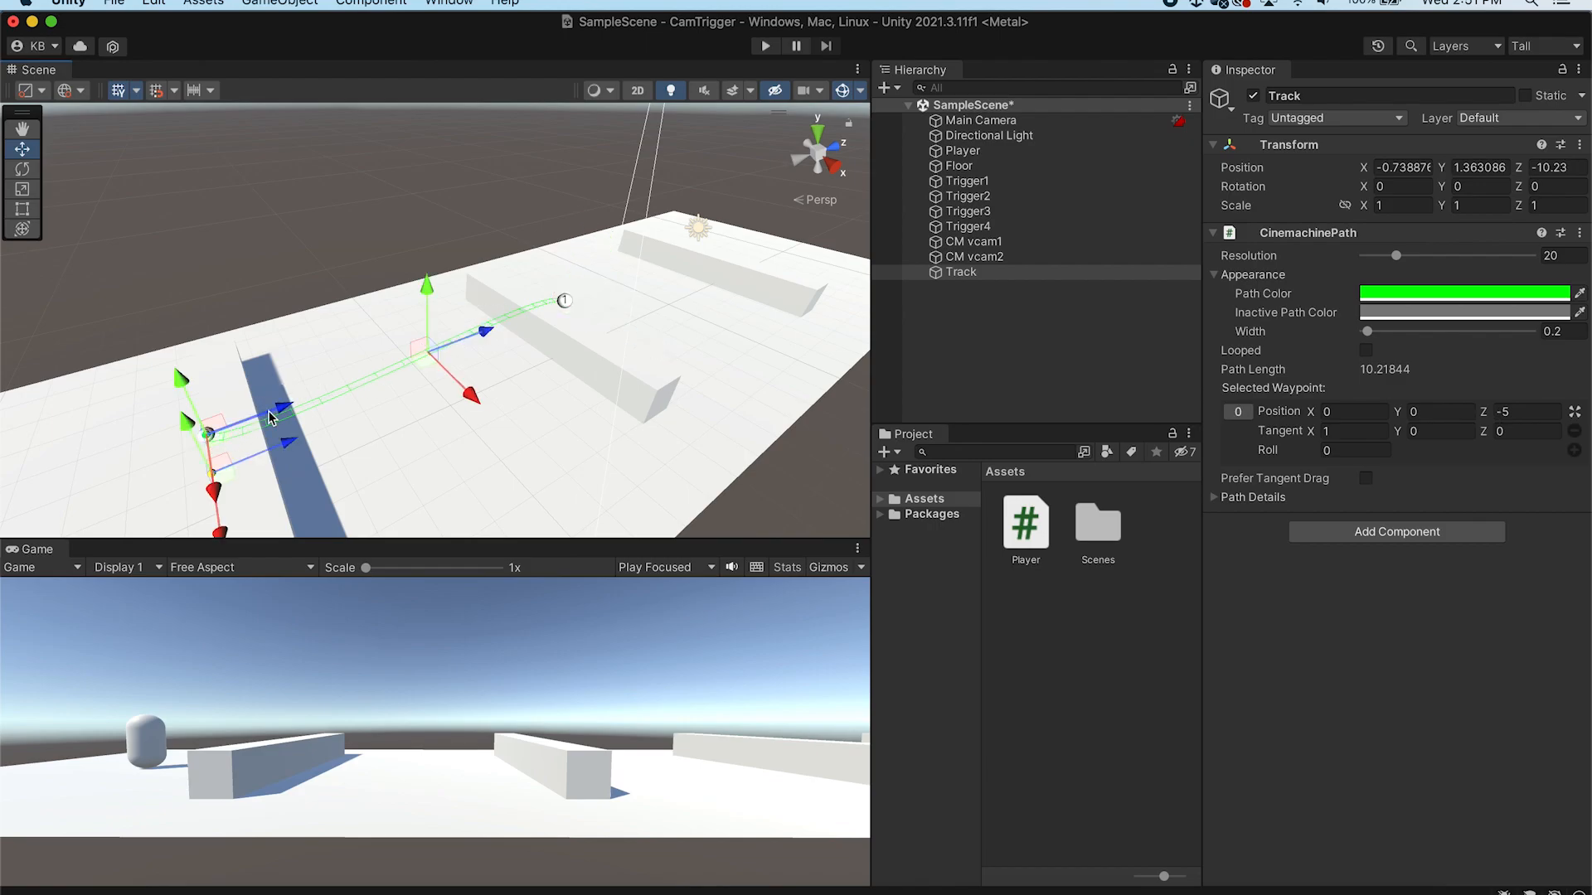
{"action": "left_click_drag", "start_coordinate": [313, 355], "coordinate": [394, 307], "text": "alt"}
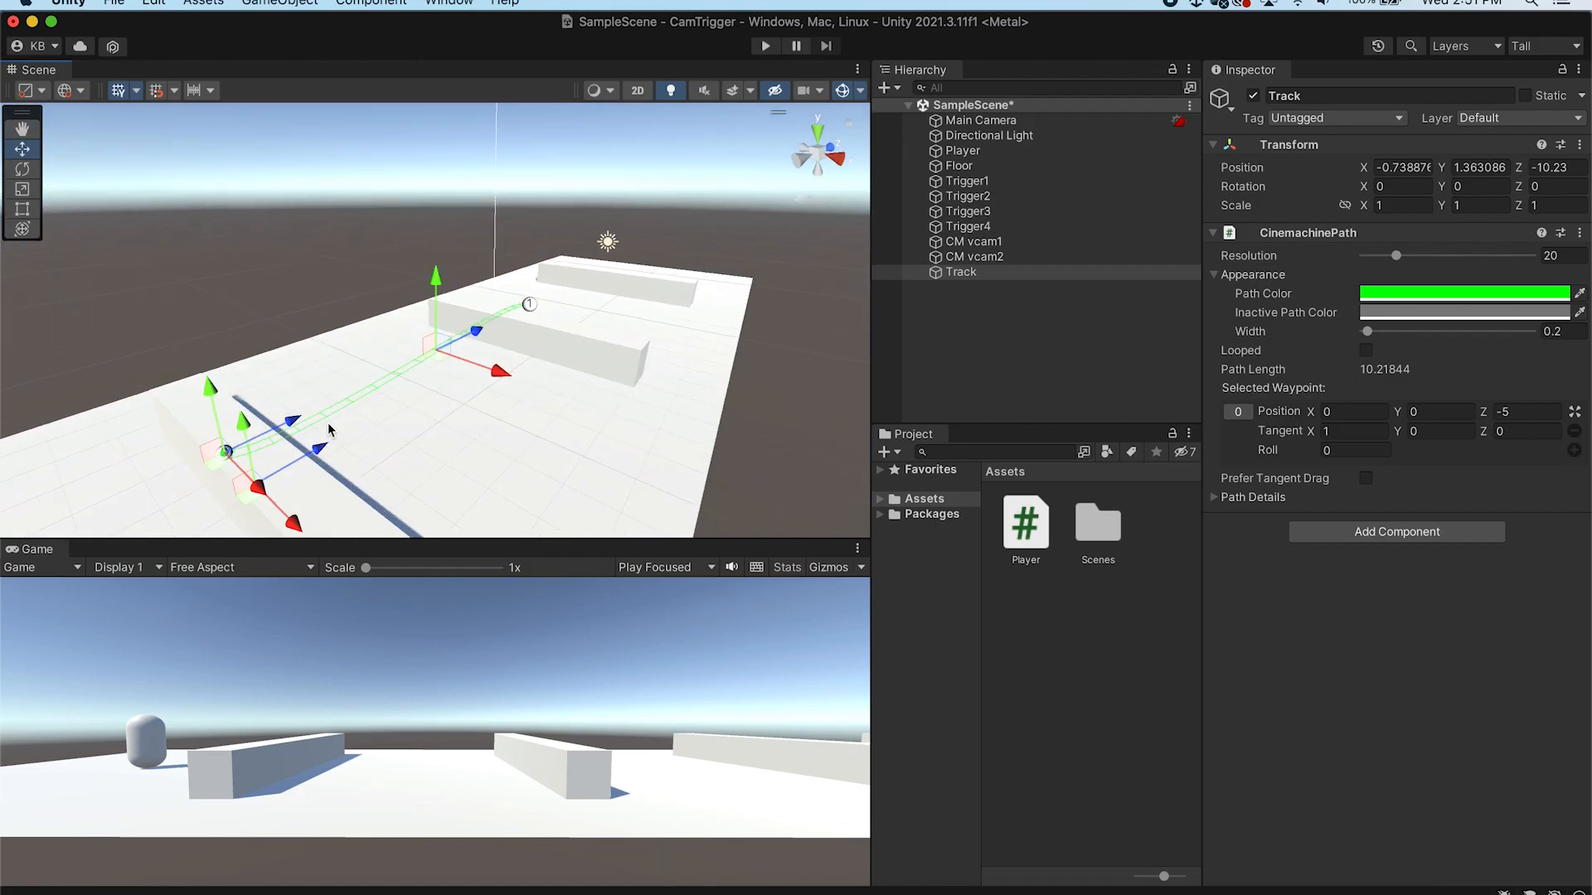
{"action": "left_click_drag", "start_coordinate": [300, 425], "coordinate": [495, 444]}
{"action": "left_click", "coordinate": [573, 319]}
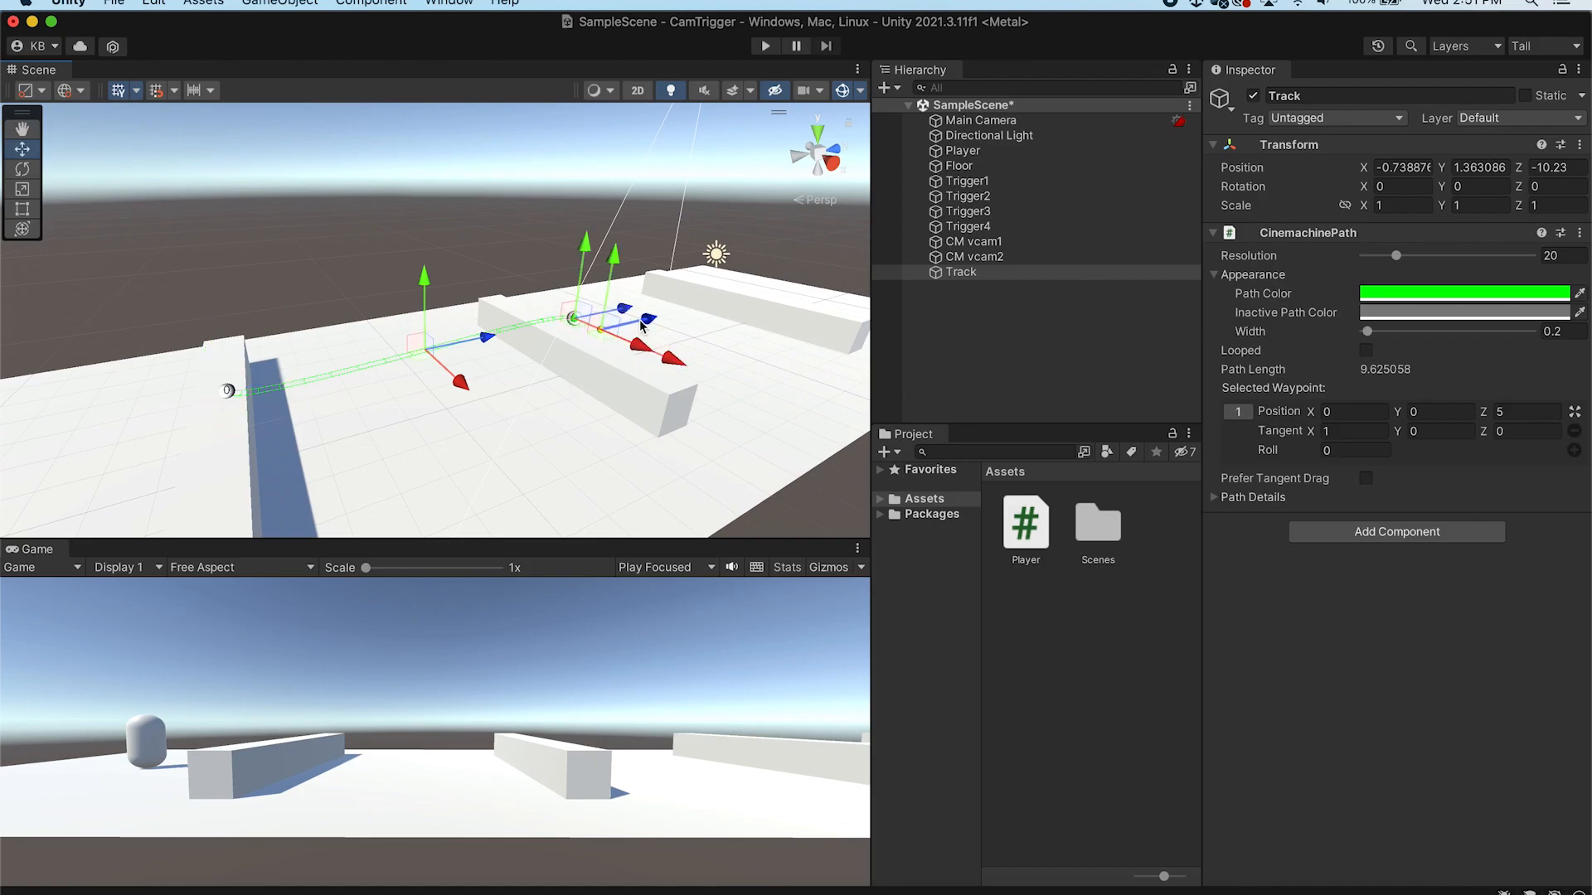
{"action": "left_click_drag", "start_coordinate": [626, 308], "coordinate": [387, 351]}
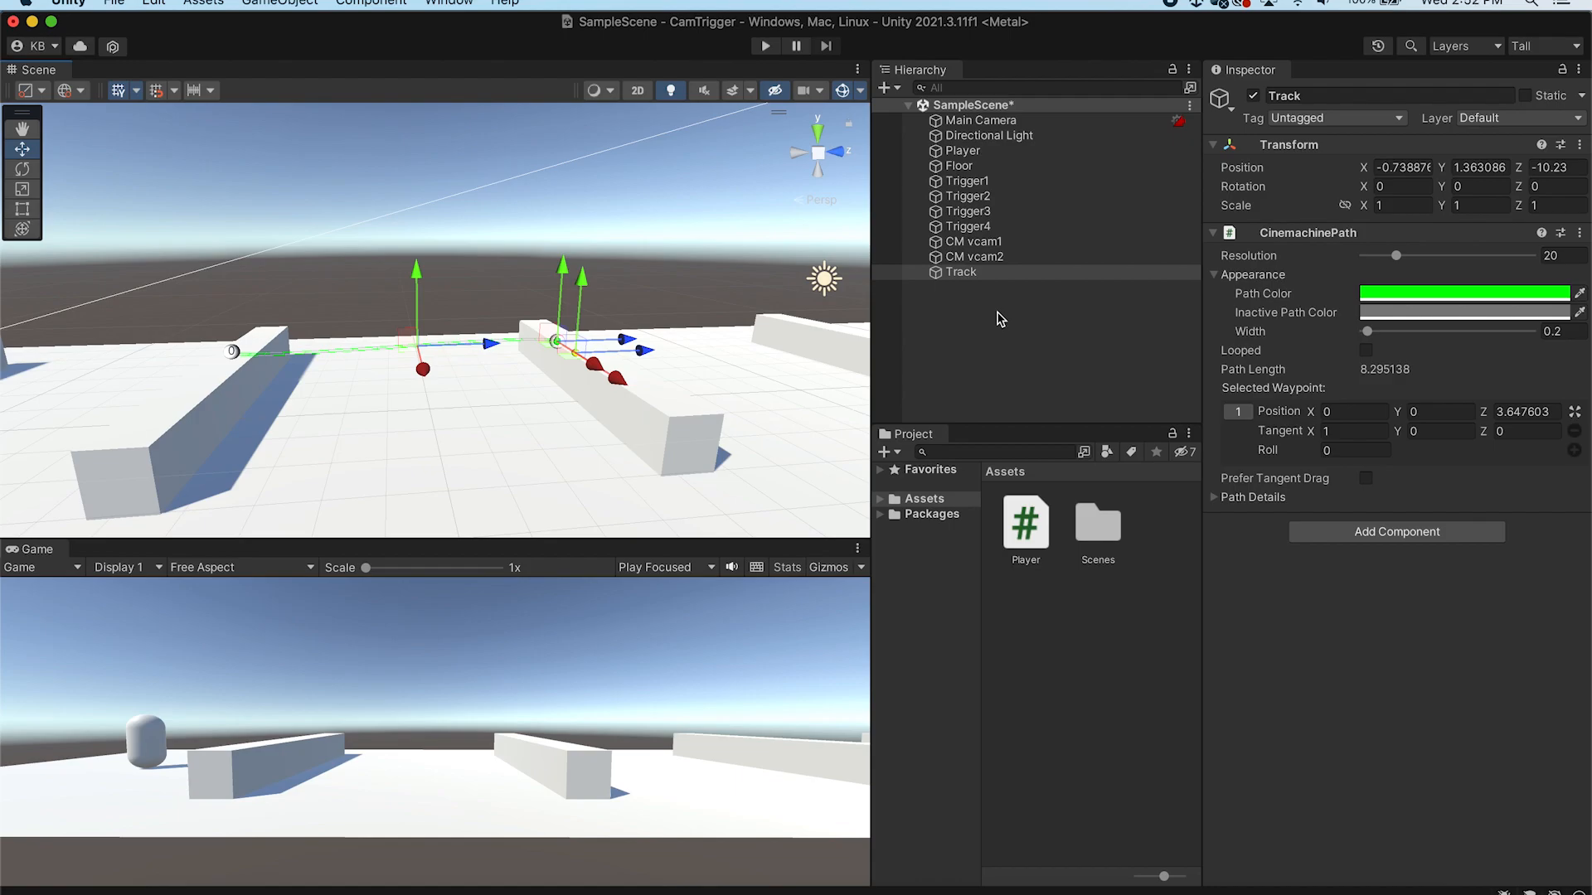
Realign the second virtual camera with a raised view looking down along the floor and triggers
{"action": "left_click", "coordinate": [974, 257]}
{"action": "left_click", "coordinate": [962, 273]}
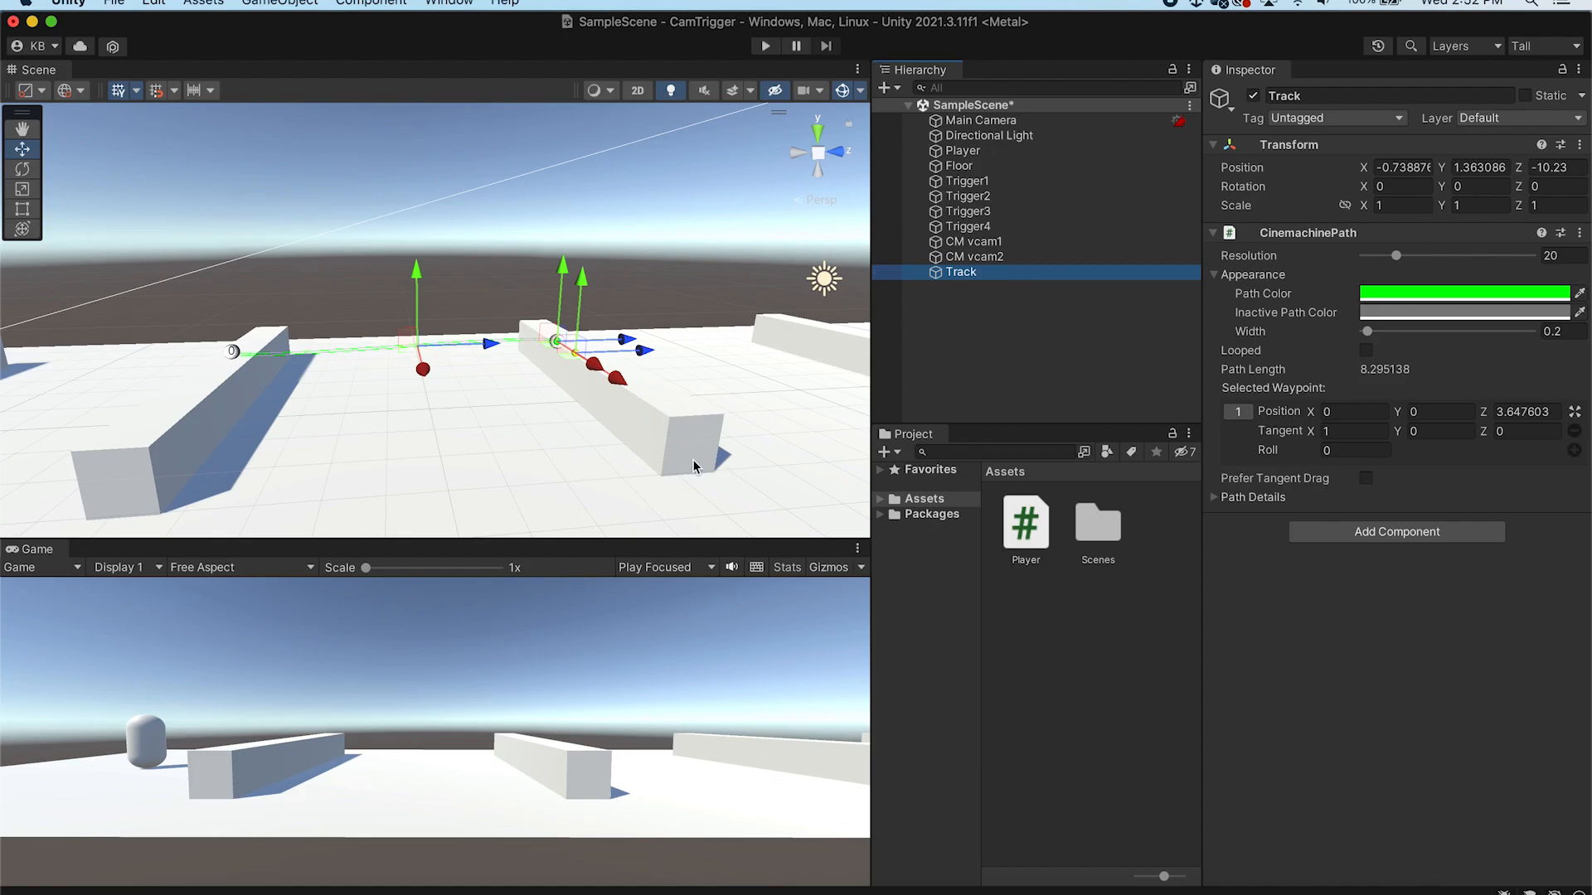
{"action": "left_click", "coordinate": [1005, 257]}
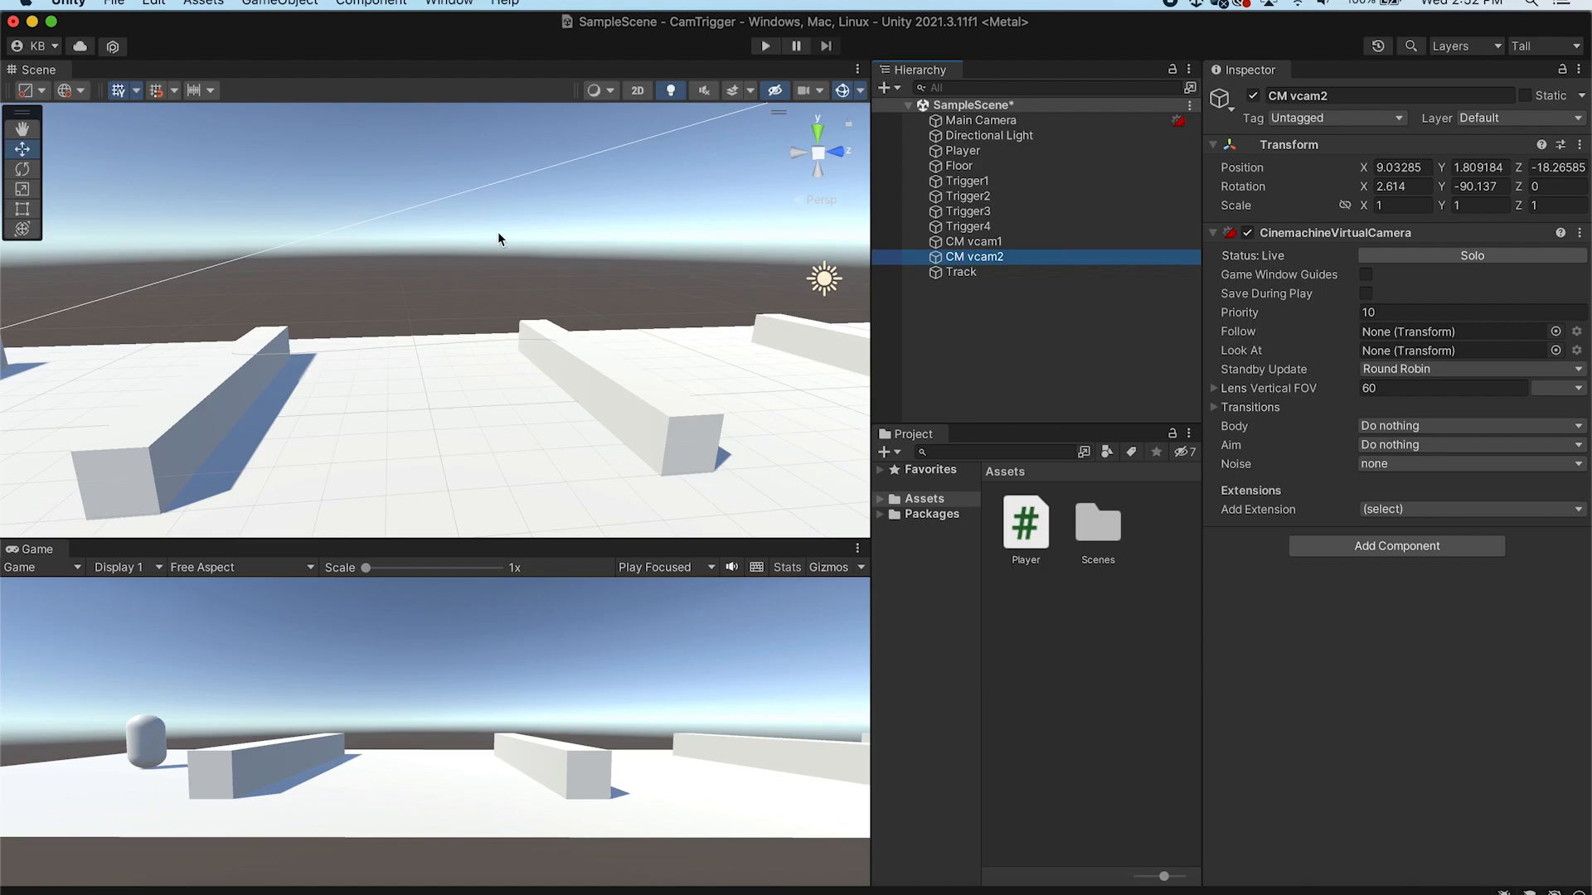
{"action": "right_click_drag", "start_coordinate": [468, 234], "coordinate": [312, 283]}
{"action": "middle_click_drag", "start_coordinate": [494, 292], "coordinate": [595, 260]}
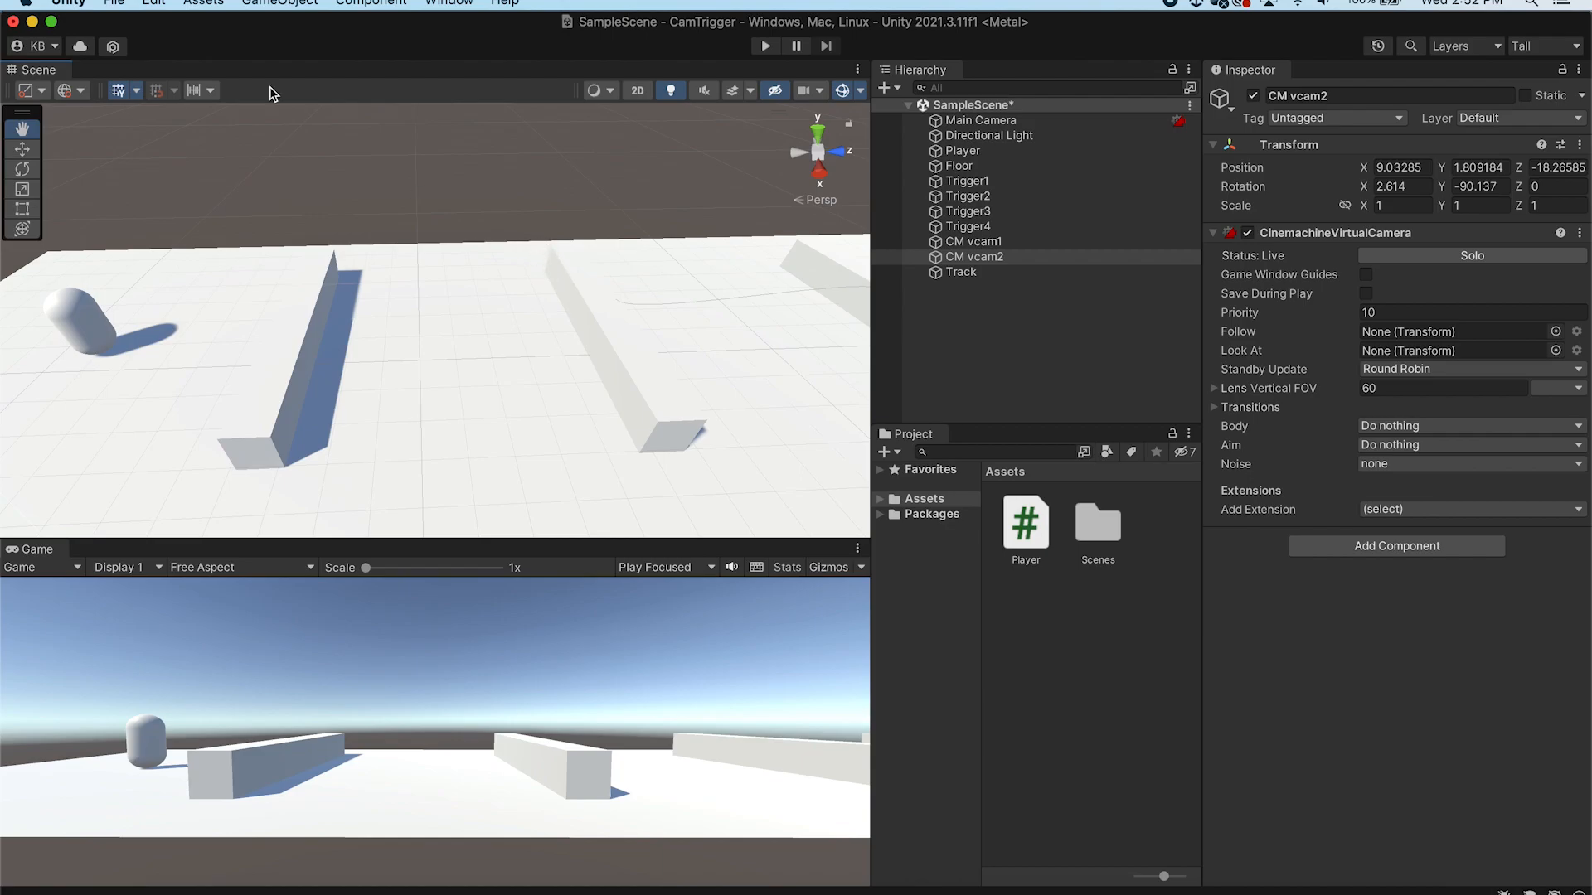
{"action": "left_click", "coordinate": [279, 3]}
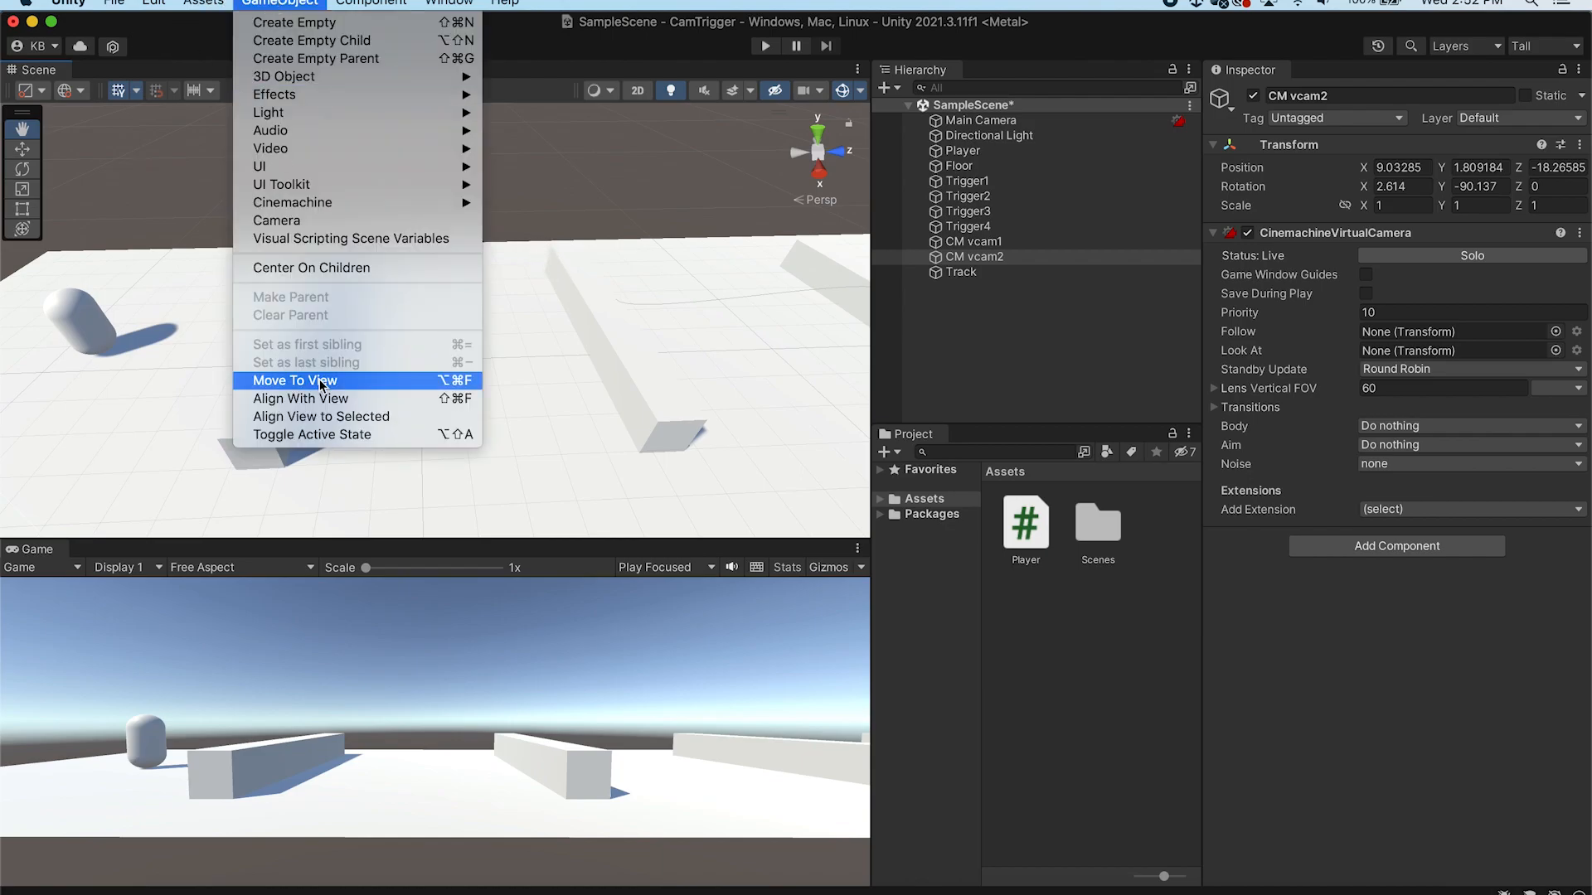
{"action": "mouse_move", "coordinate": [204, 3]}
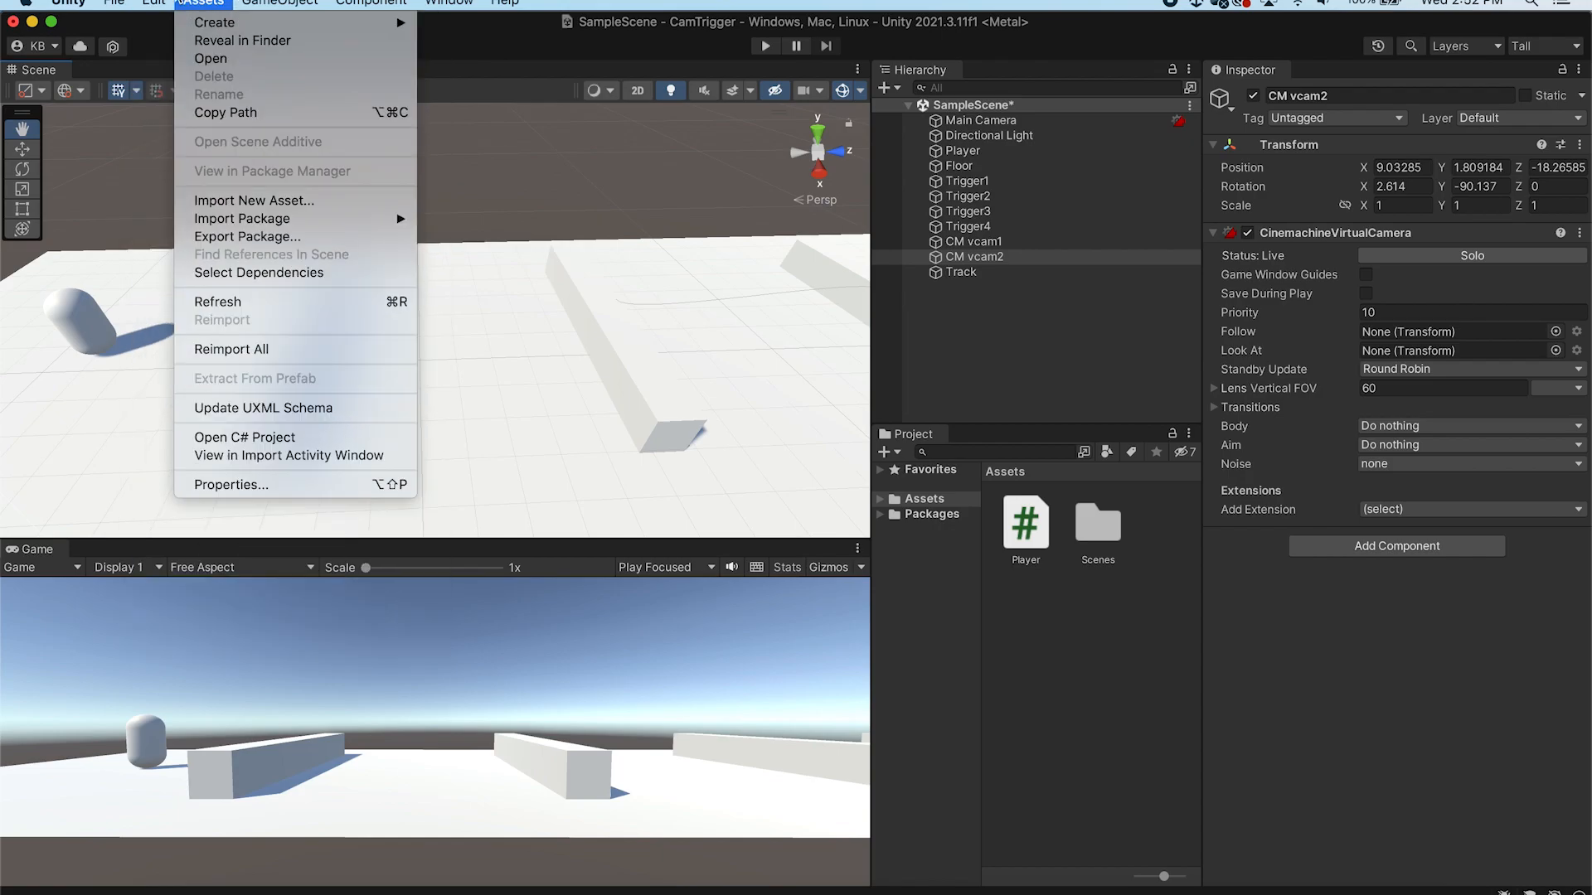
{"action": "mouse_move", "coordinate": [282, 7]}
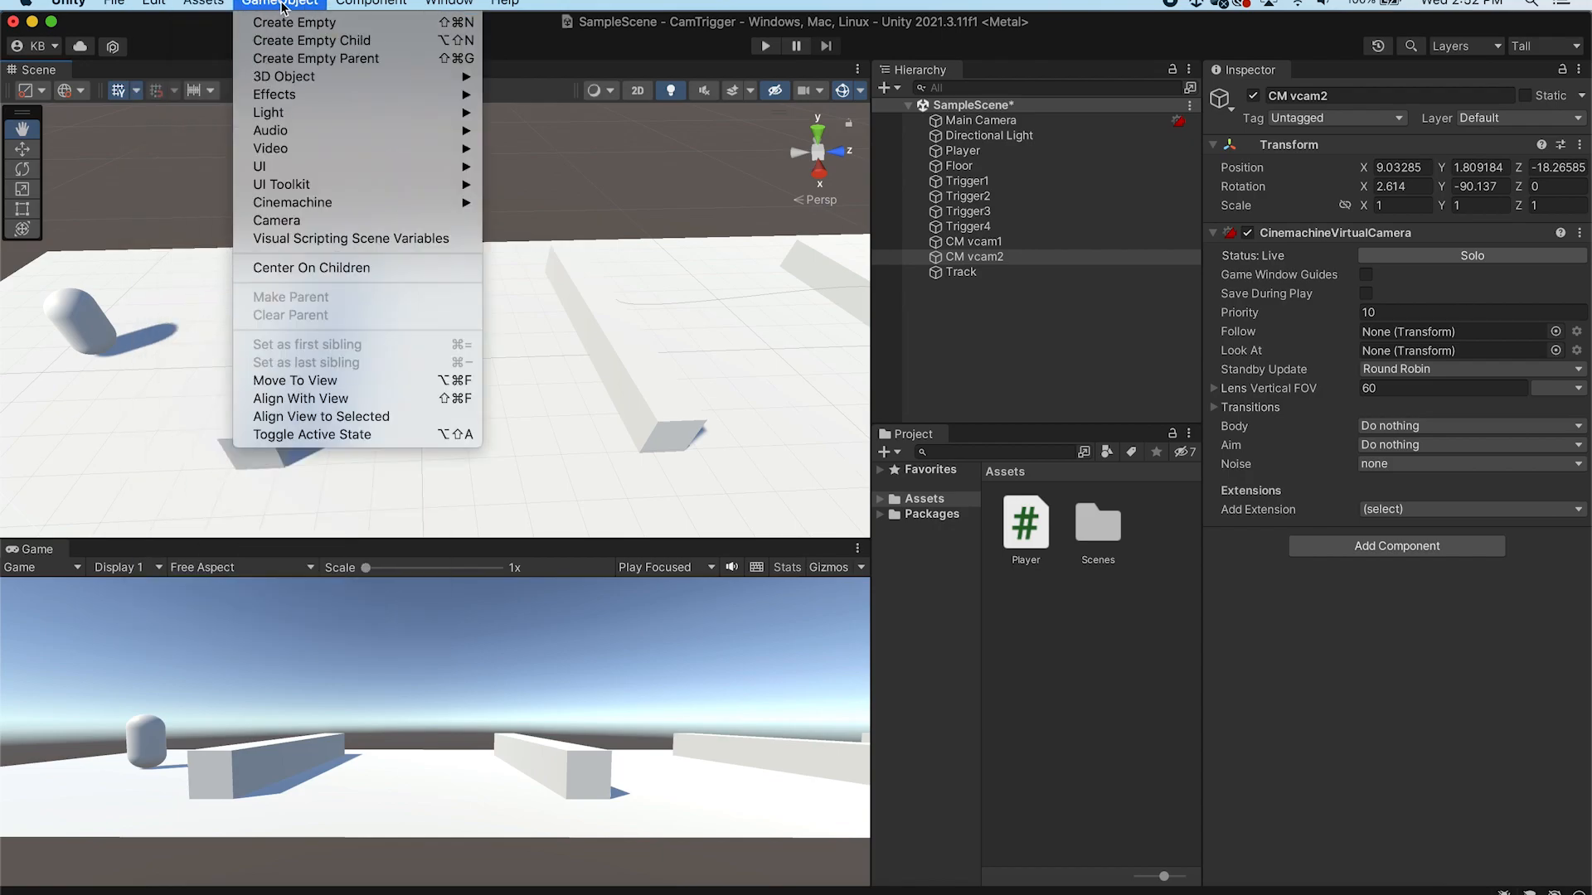
{"action": "left_click", "coordinate": [336, 400]}
Create a third Cinemachine virtual camera
{"action": "left_click", "coordinate": [1025, 273]}
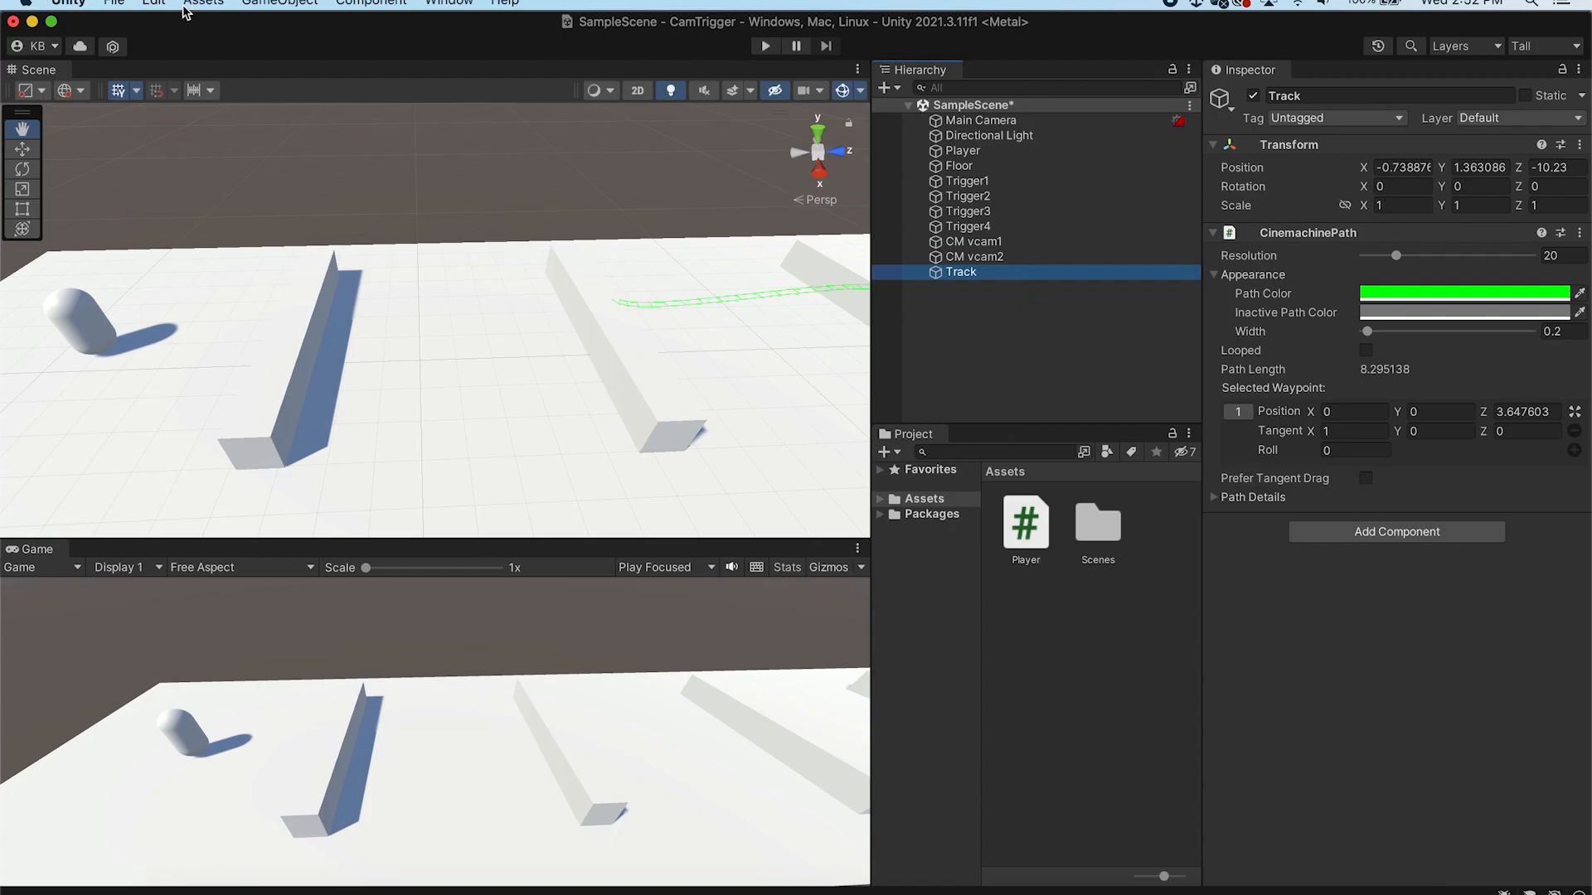
{"action": "left_click", "coordinate": [280, 2]}
{"action": "mouse_move", "coordinate": [352, 205]}
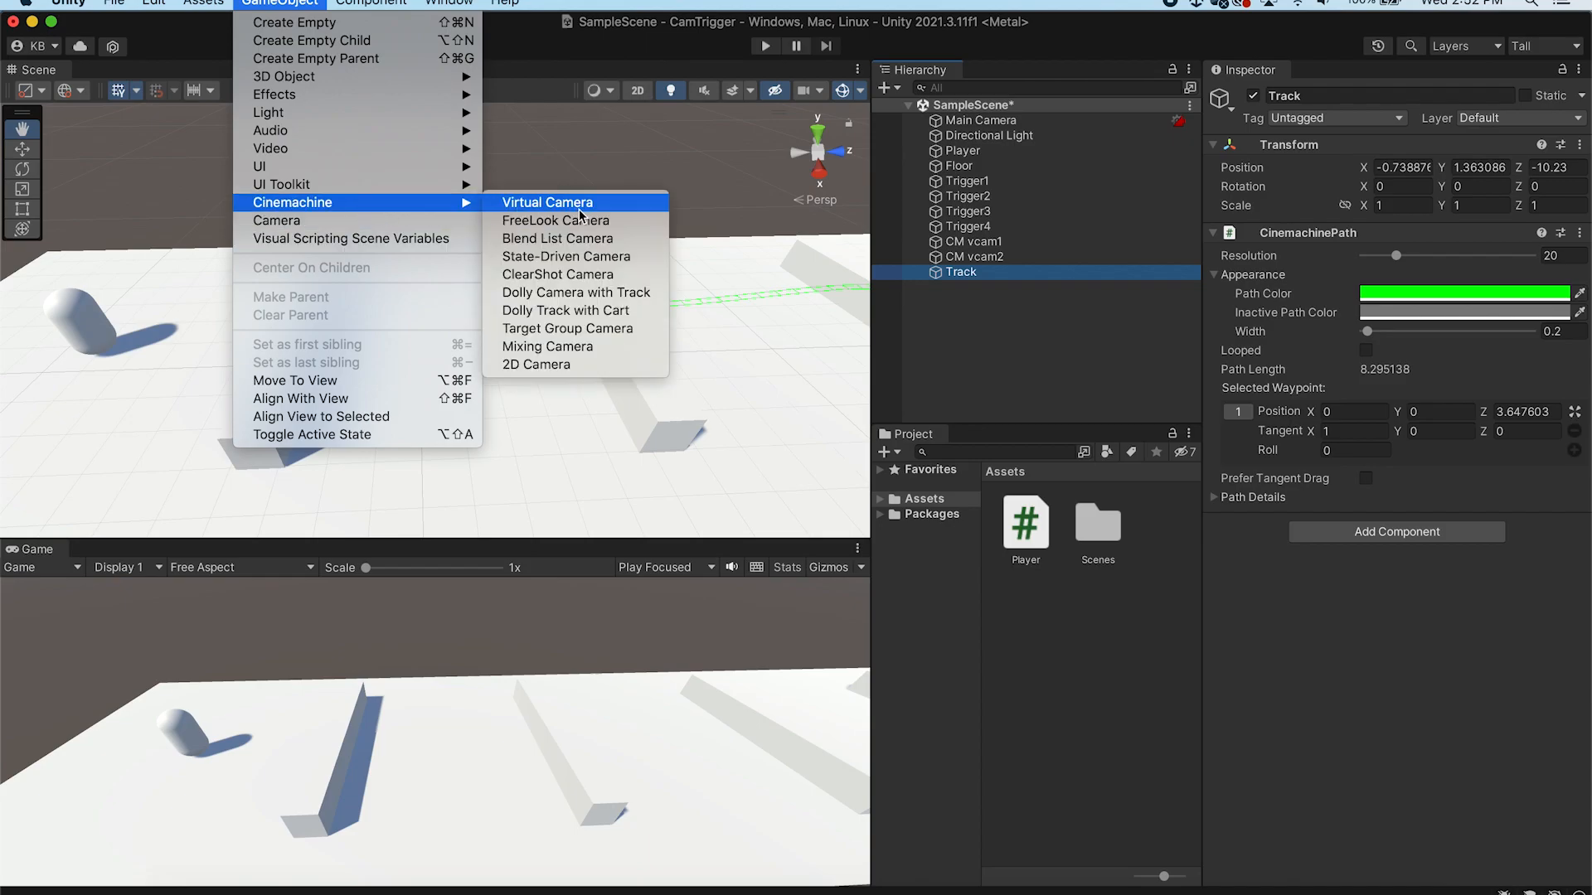
{"action": "left_click", "coordinate": [551, 202]}
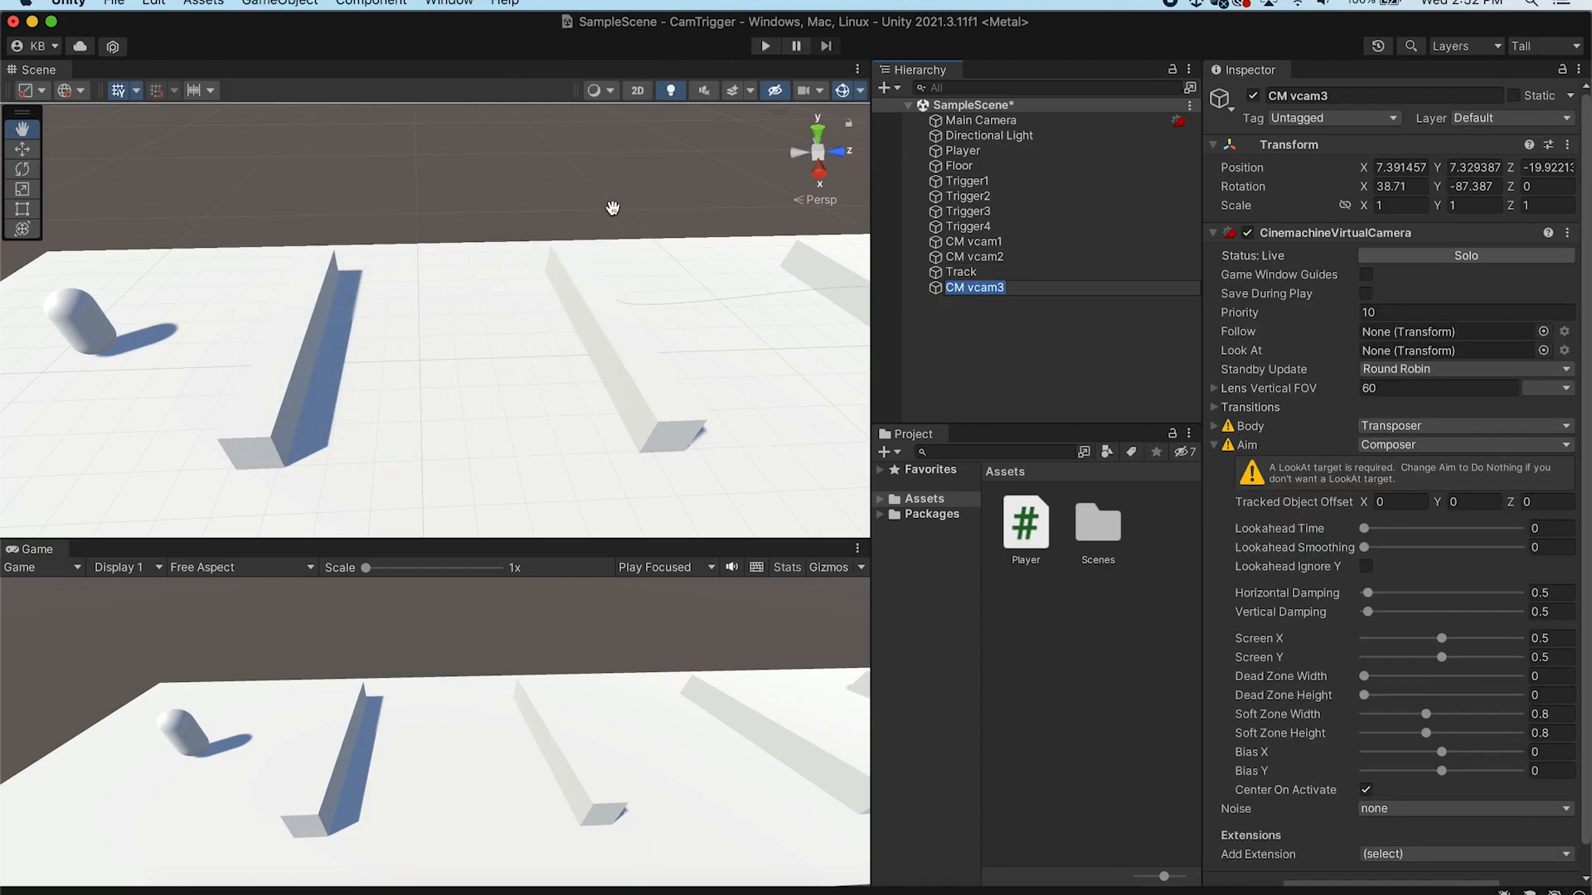
{"action": "left_click", "coordinate": [1041, 368]}
{"action": "left_click", "coordinate": [1038, 291]}
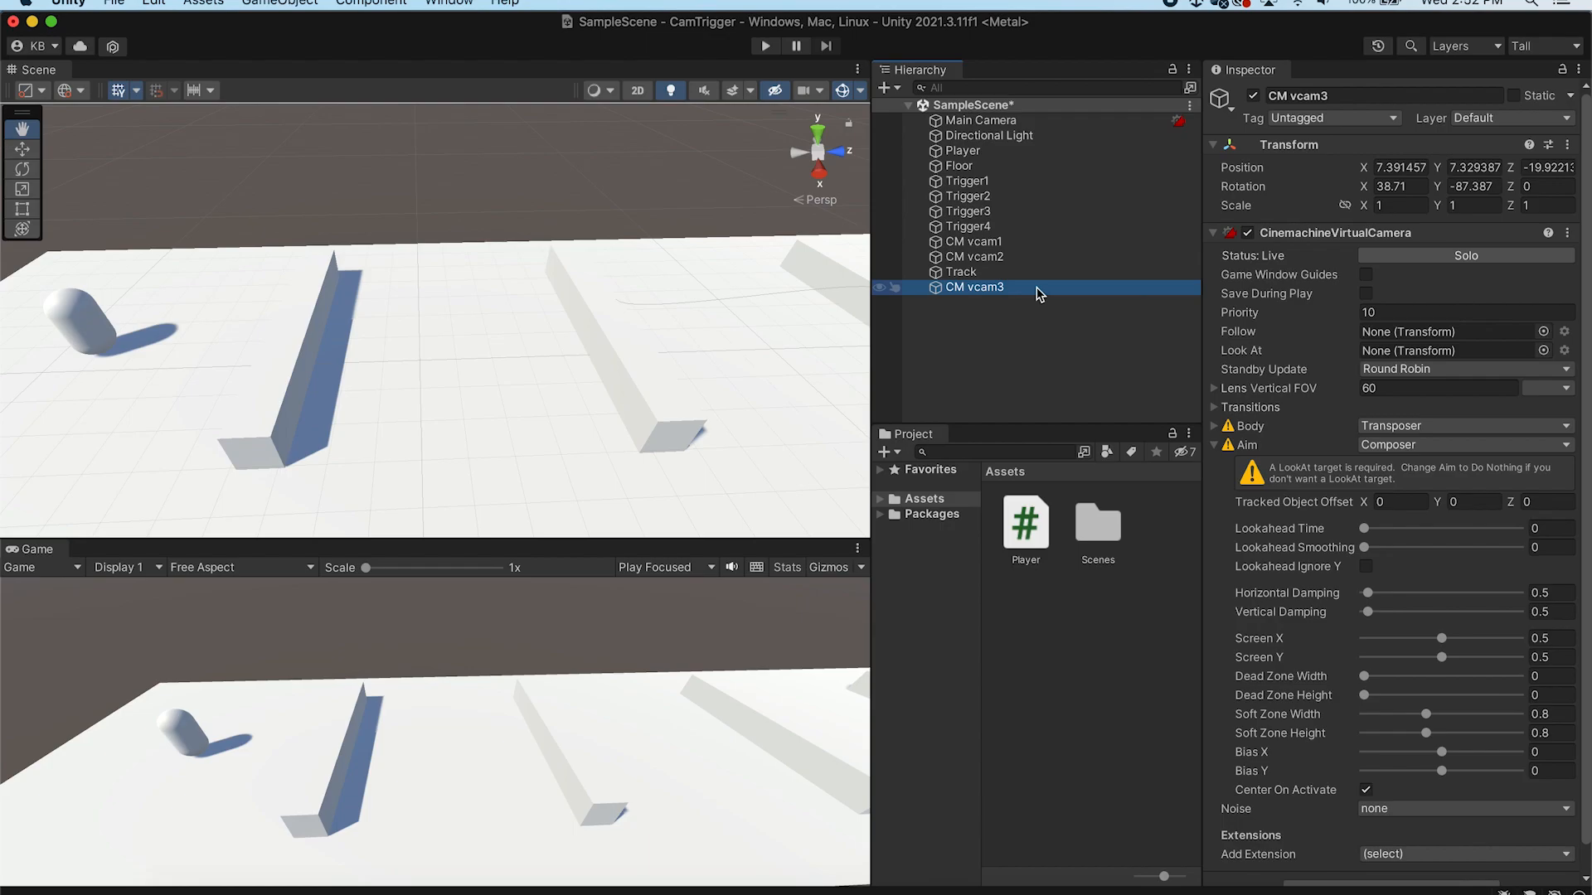
Set the third camera's Body to Tracked Dolly on the Track path and enable Auto Dolly
{"action": "left_click", "coordinate": [1480, 432]}
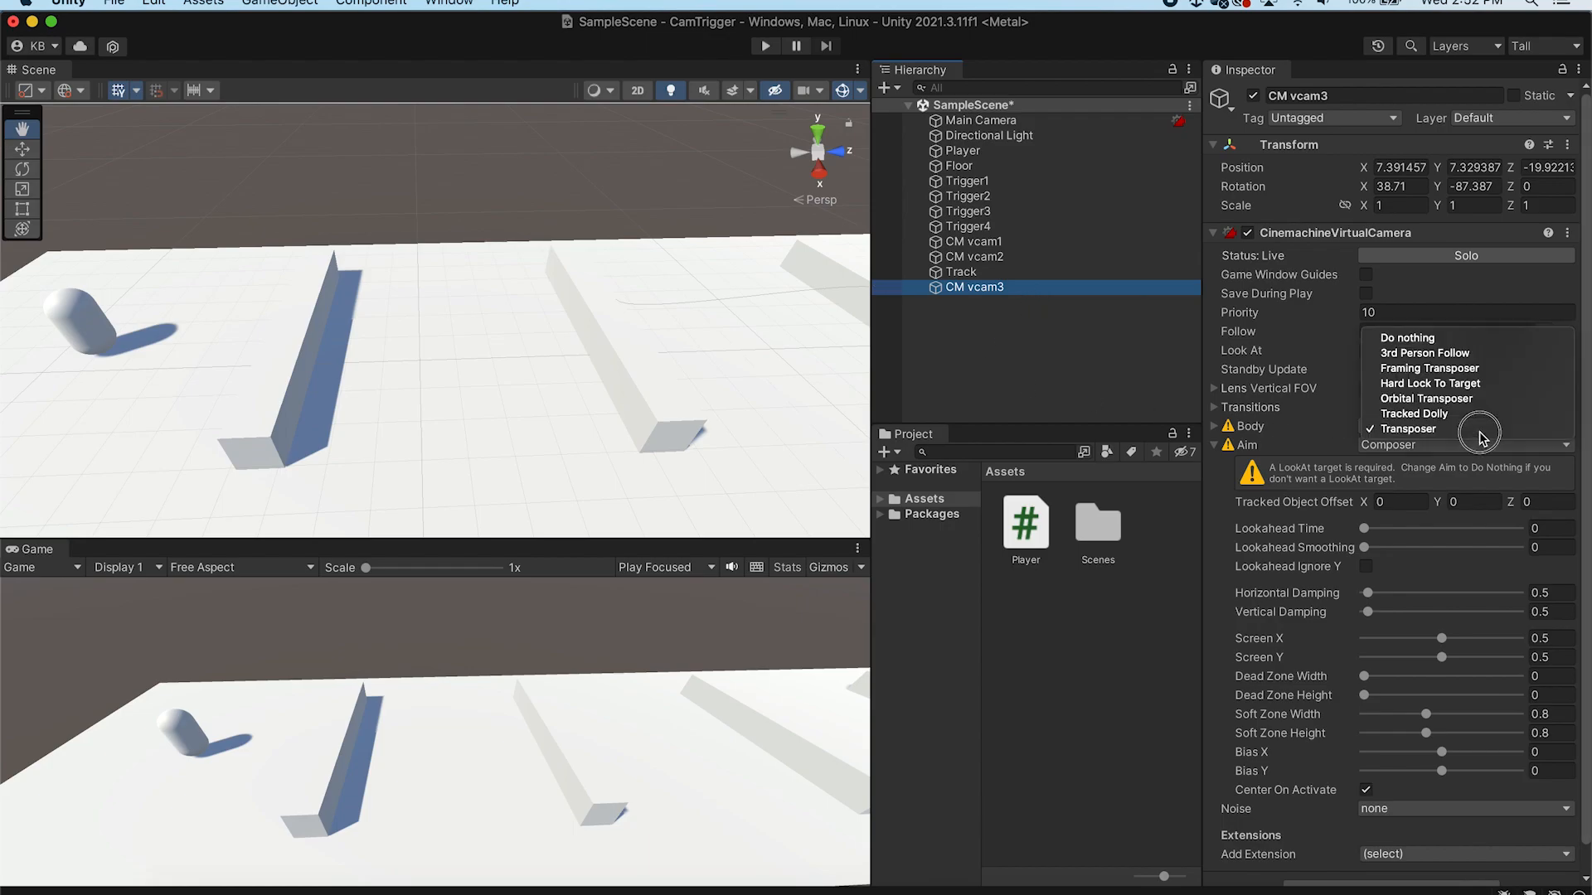
{"action": "left_click", "coordinate": [1483, 411]}
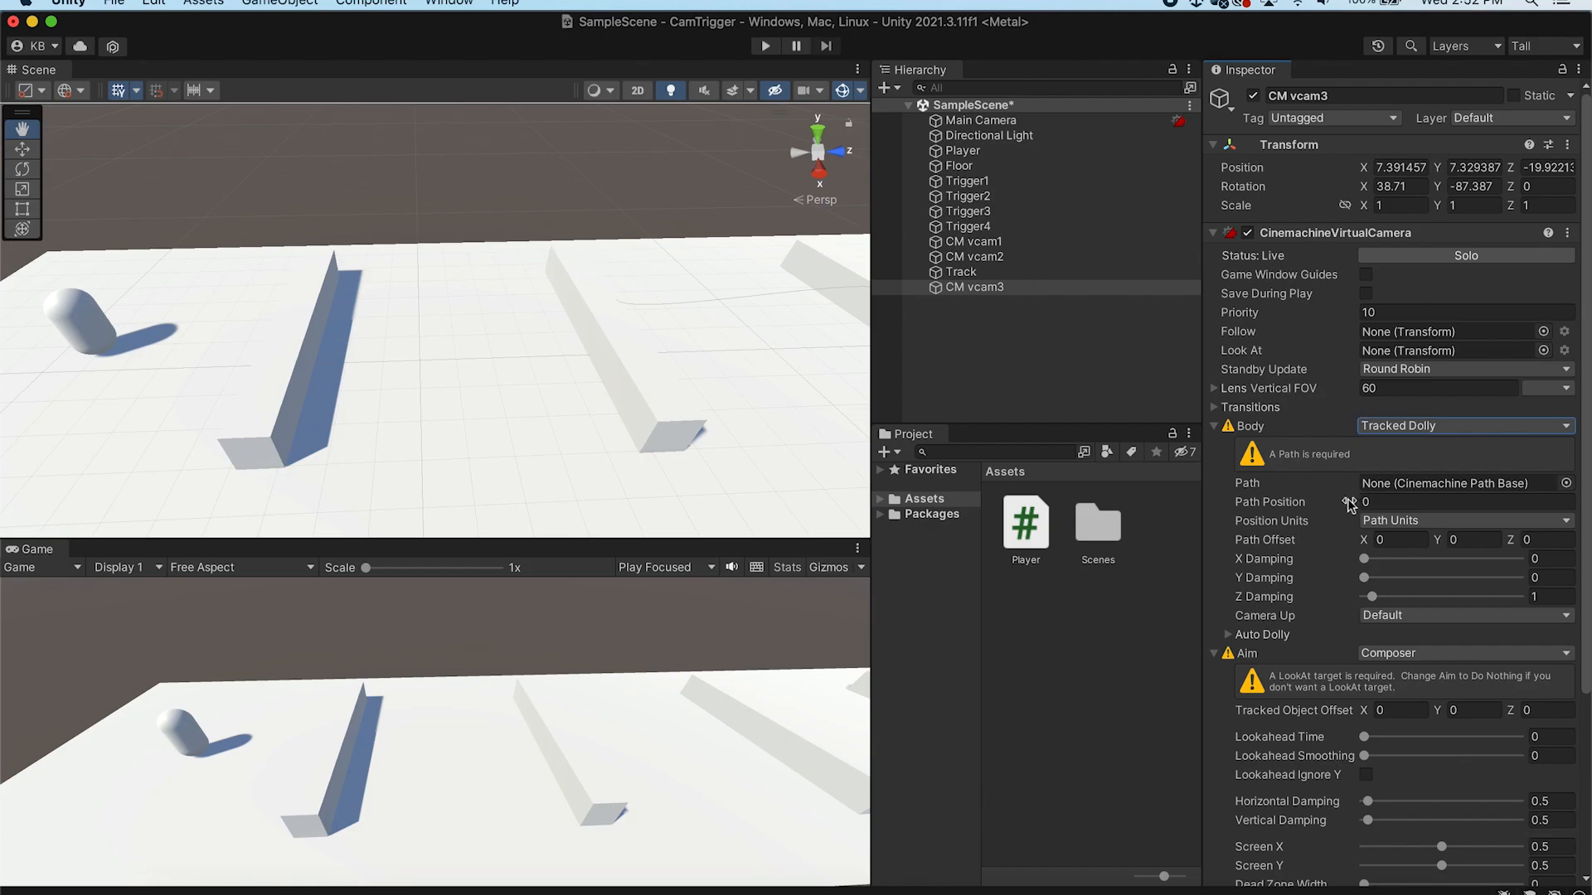
{"action": "left_click_drag", "start_coordinate": [962, 272], "coordinate": [1425, 482]}
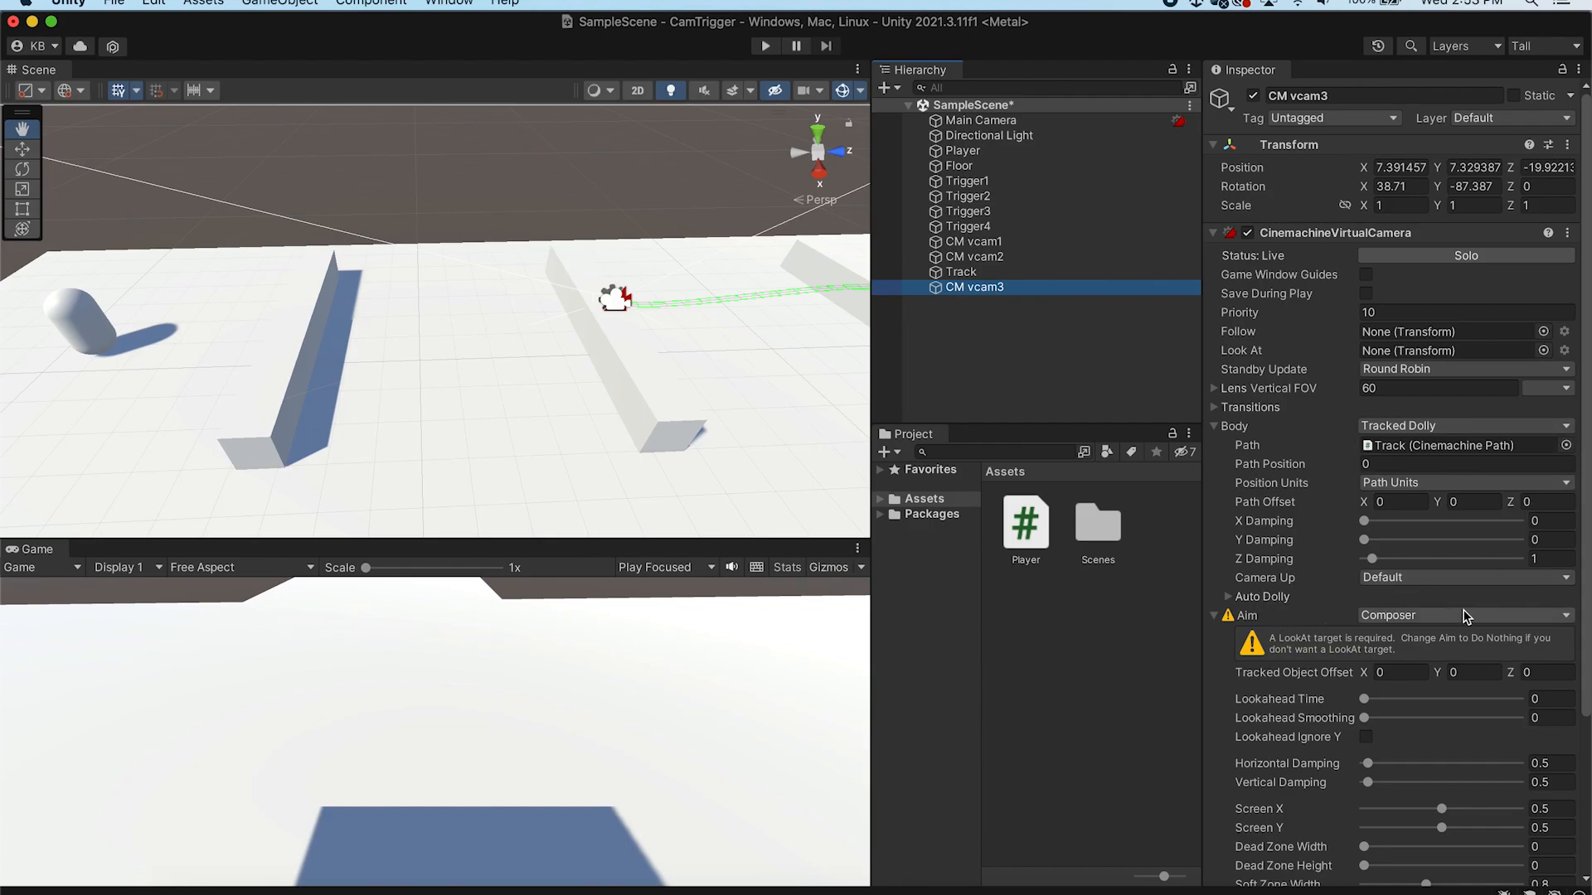
{"action": "left_click", "coordinate": [1229, 597]}
{"action": "left_click", "coordinate": [1365, 615]}
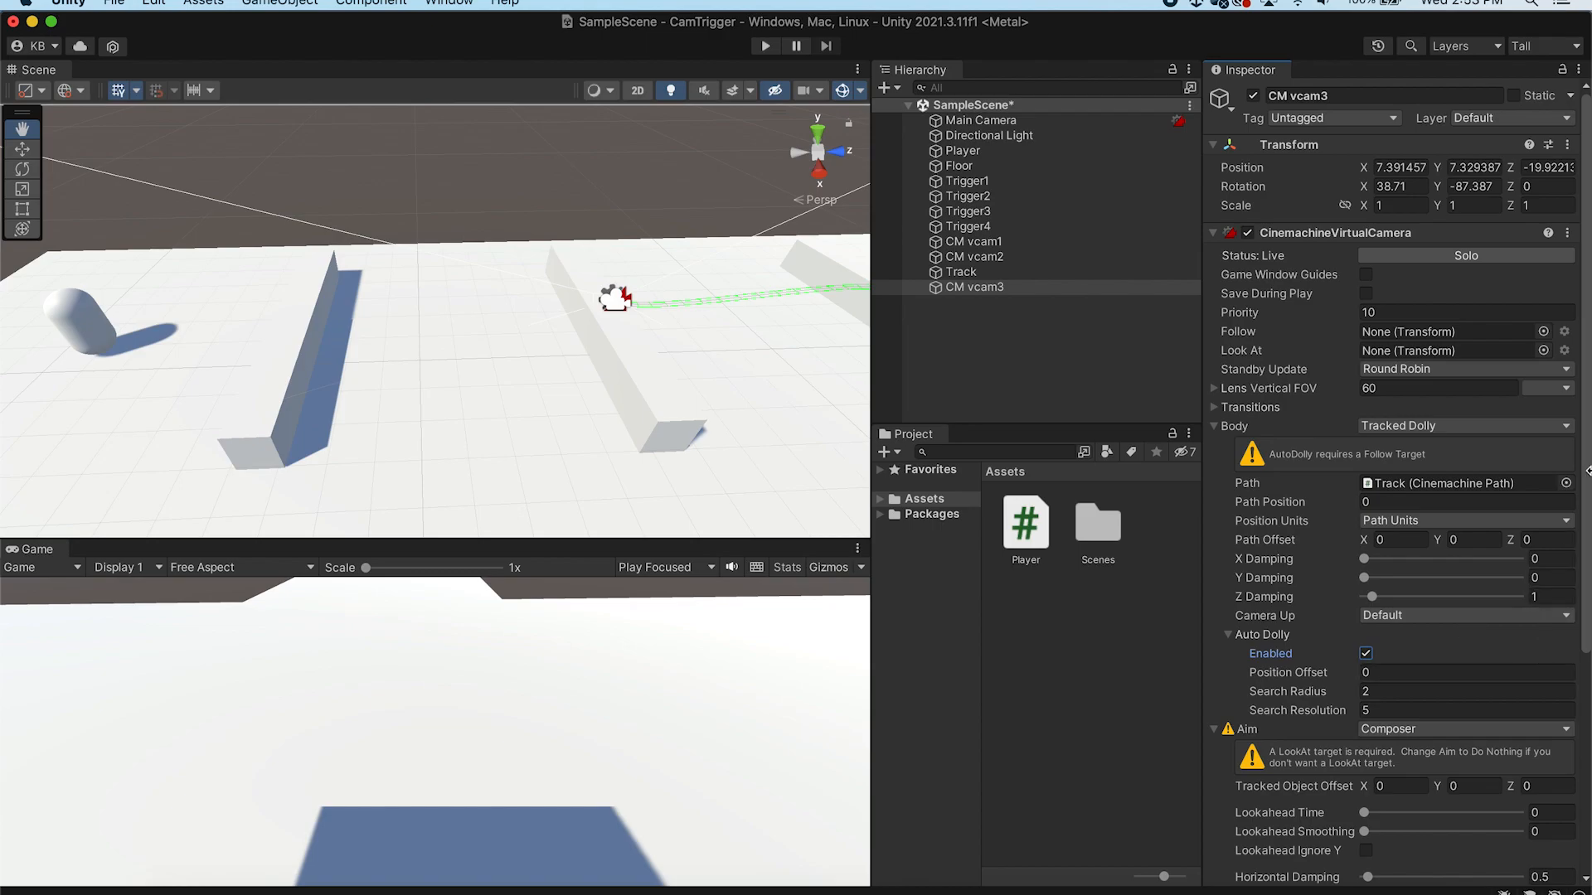
Set the third camera to follow and look at the Player
{"action": "scroll", "coordinate": [1563, 543], "scroll_direction": "down", "scroll_amount": 5}
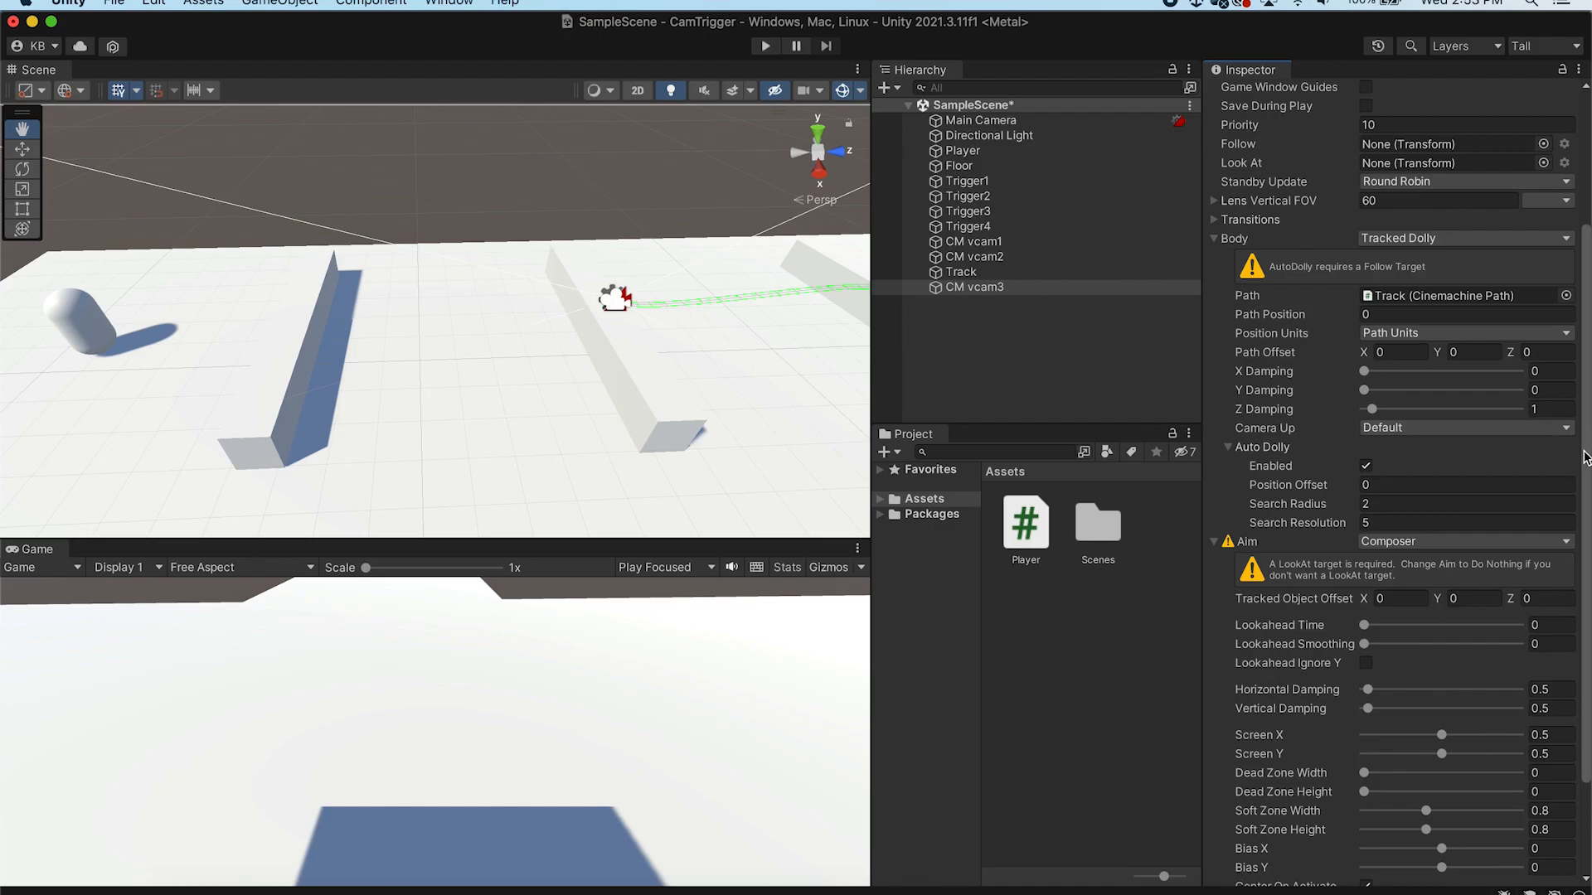
{"action": "left_click_drag", "start_coordinate": [1585, 456], "coordinate": [1585, 398]}
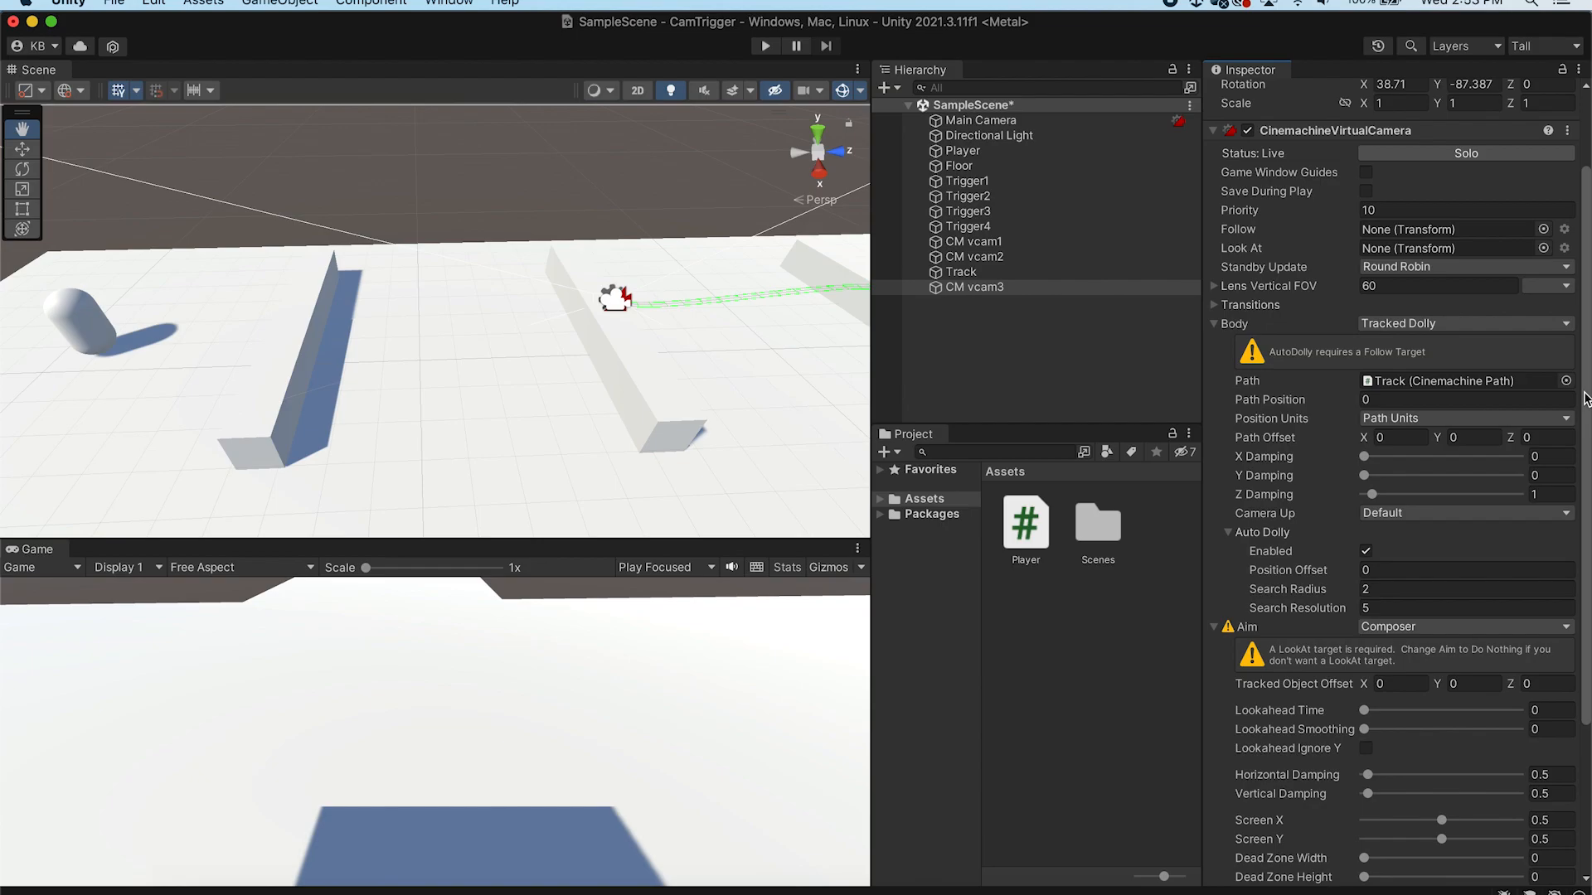
{"action": "left_click", "coordinate": [950, 158]}
{"action": "left_click_drag", "start_coordinate": [950, 157], "coordinate": [1378, 230]}
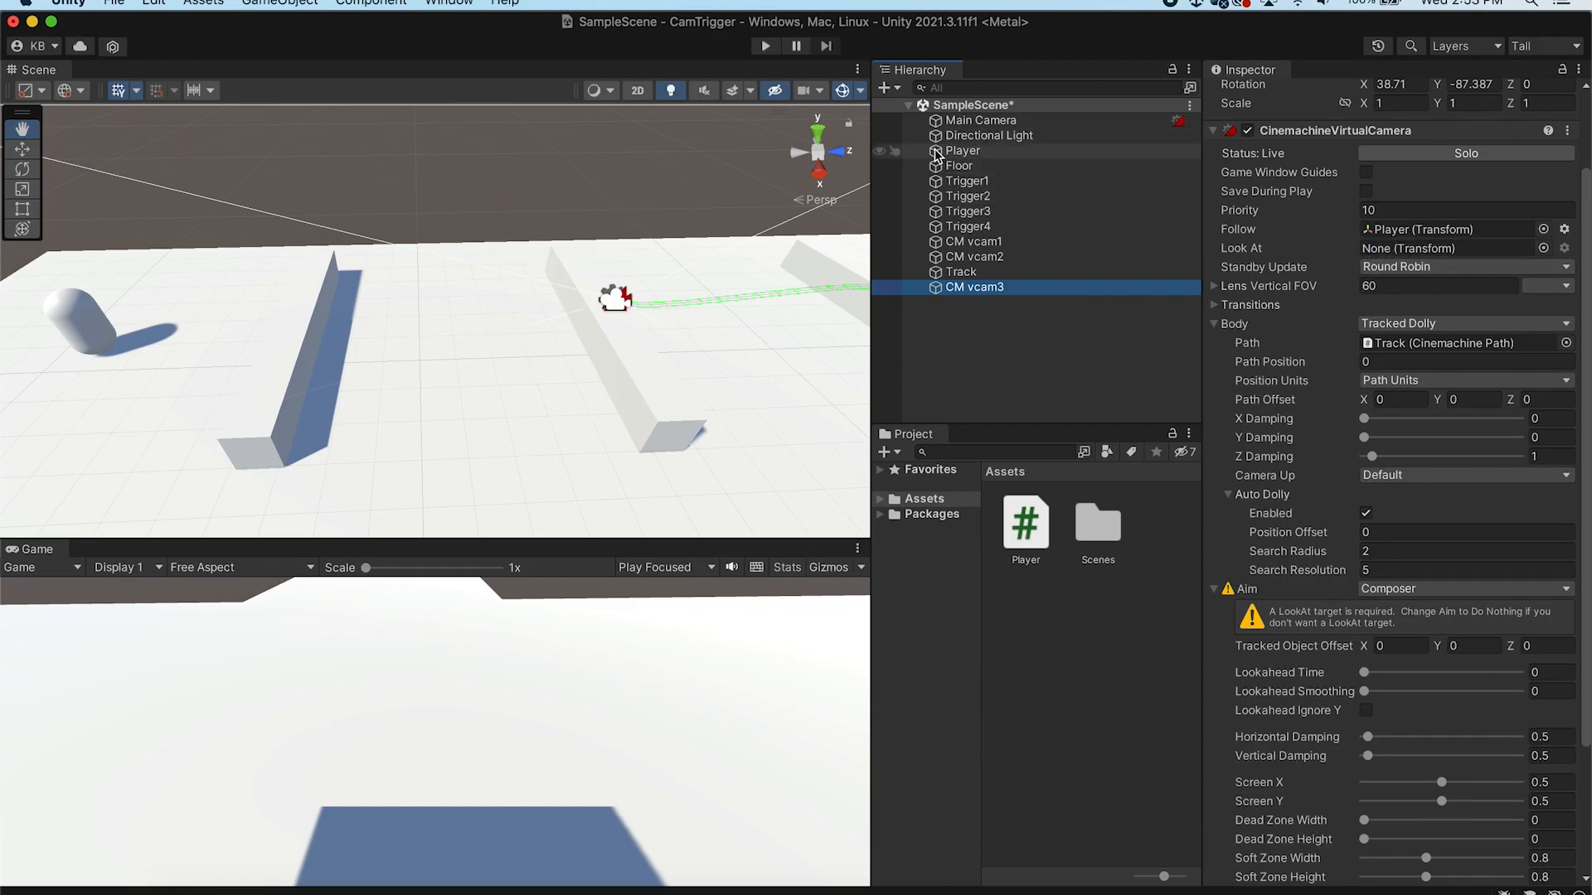
{"action": "left_click_drag", "start_coordinate": [937, 155], "coordinate": [1376, 249]}
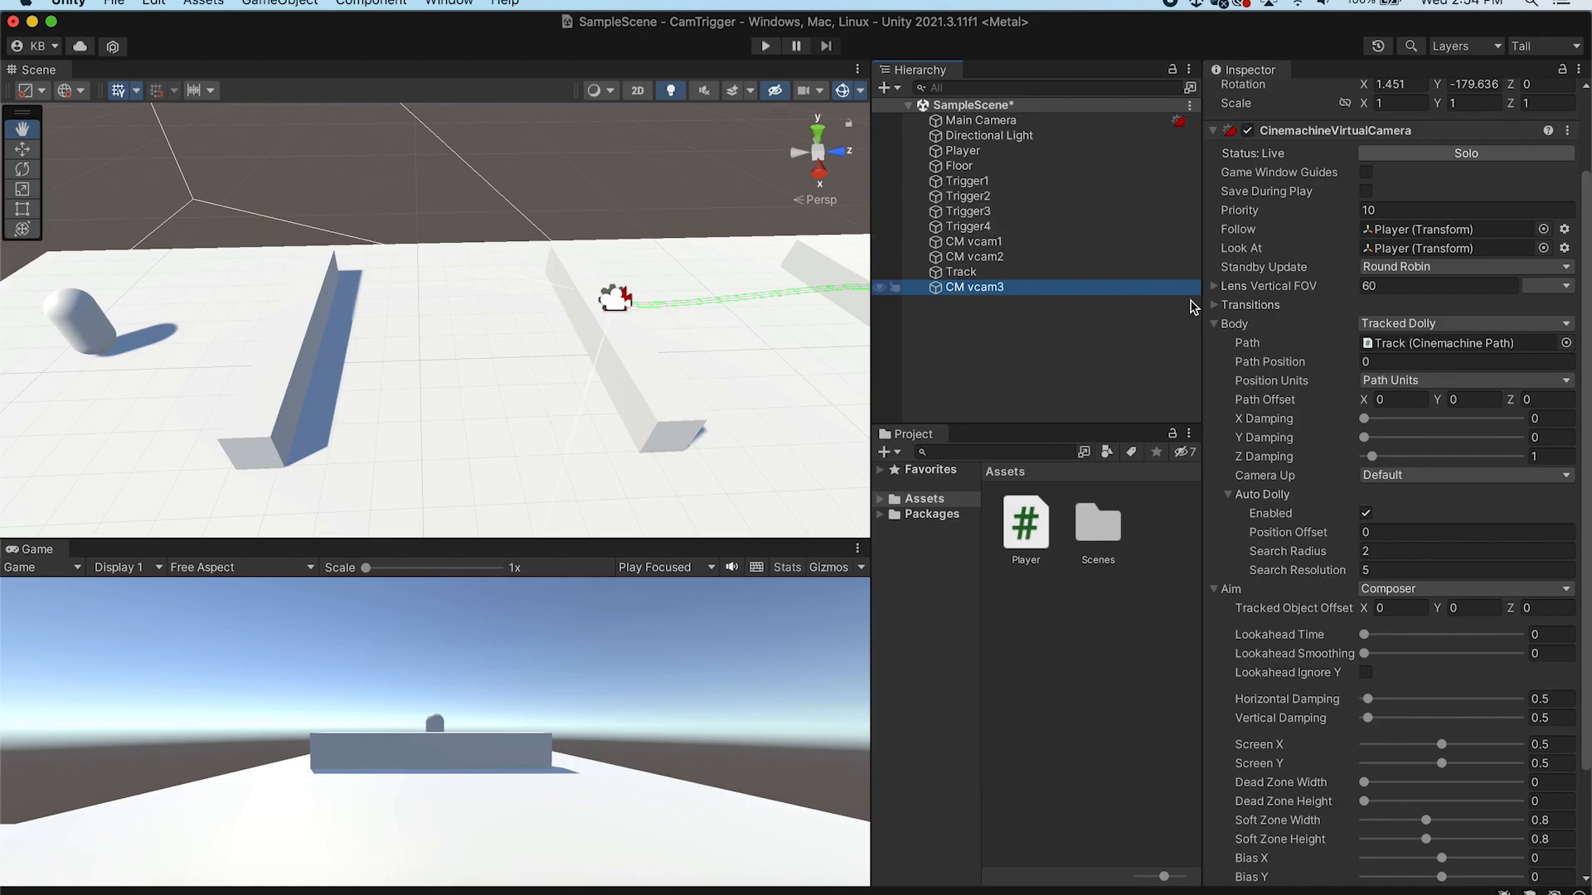
Solo the third virtual camera to preview its view
{"action": "left_click", "coordinate": [1432, 157]}
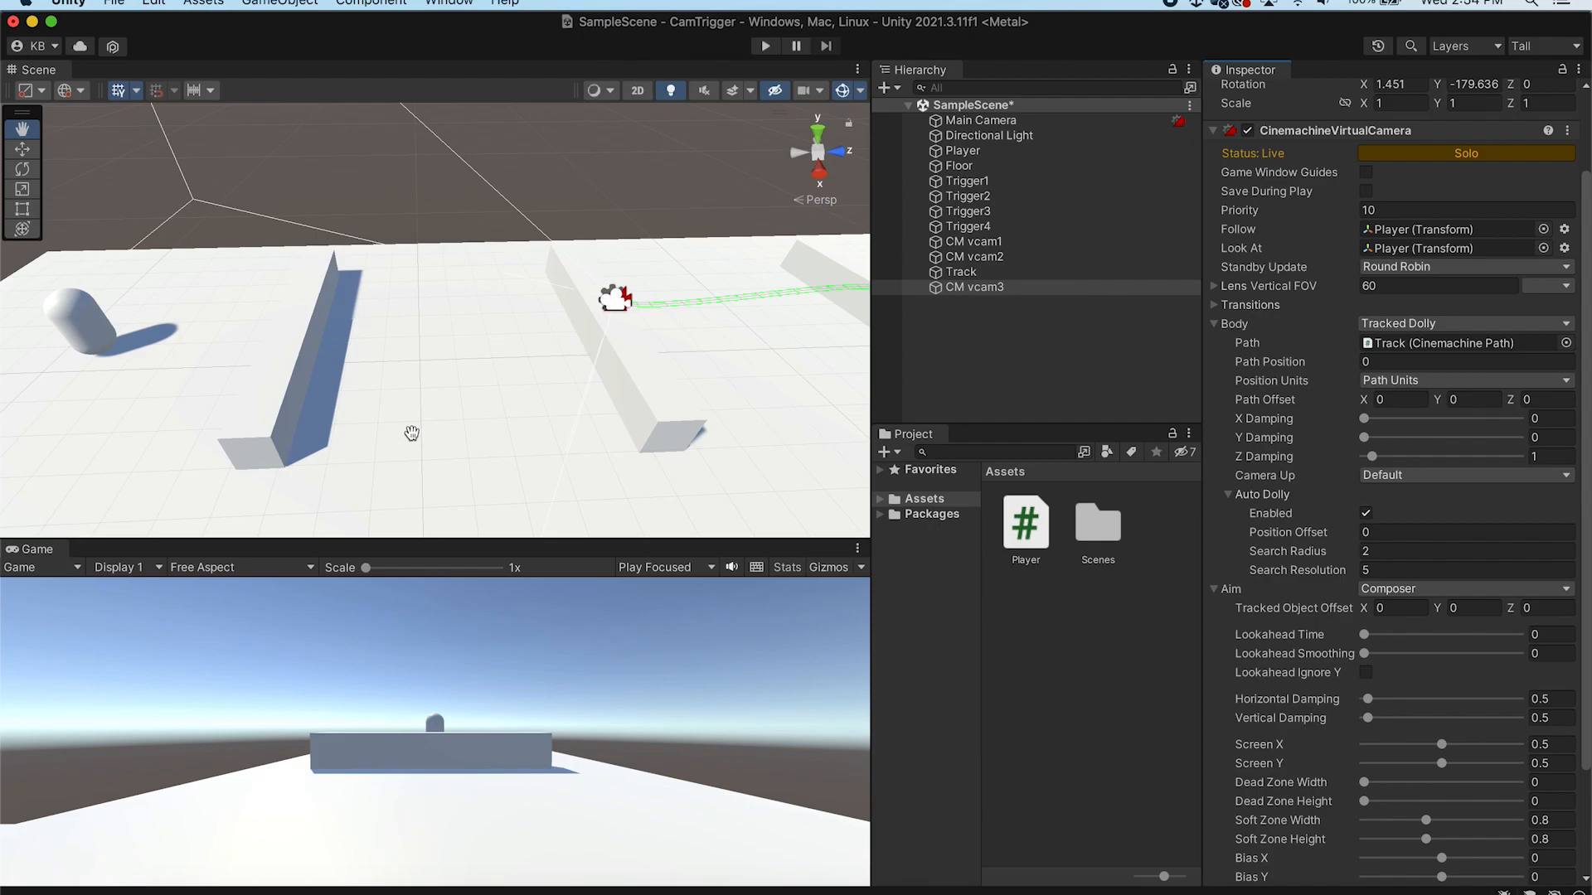
{"action": "left_click_drag", "start_coordinate": [691, 457], "coordinate": [596, 405], "text": "alt"}
{"action": "scroll", "coordinate": [462, 396], "scroll_direction": "down", "scroll_amount": 6}
{"action": "scroll", "coordinate": [485, 416], "scroll_direction": "up", "scroll_amount": 5}
{"action": "left_click_drag", "start_coordinate": [485, 416], "coordinate": [504, 410], "text": "alt"}
{"action": "left_click_drag", "start_coordinate": [394, 415], "coordinate": [560, 419], "text": "alt"}
{"action": "scroll", "coordinate": [562, 414], "scroll_direction": "up", "scroll_amount": 3}
{"action": "scroll", "coordinate": [558, 412], "scroll_direction": "down", "scroll_amount": 2}
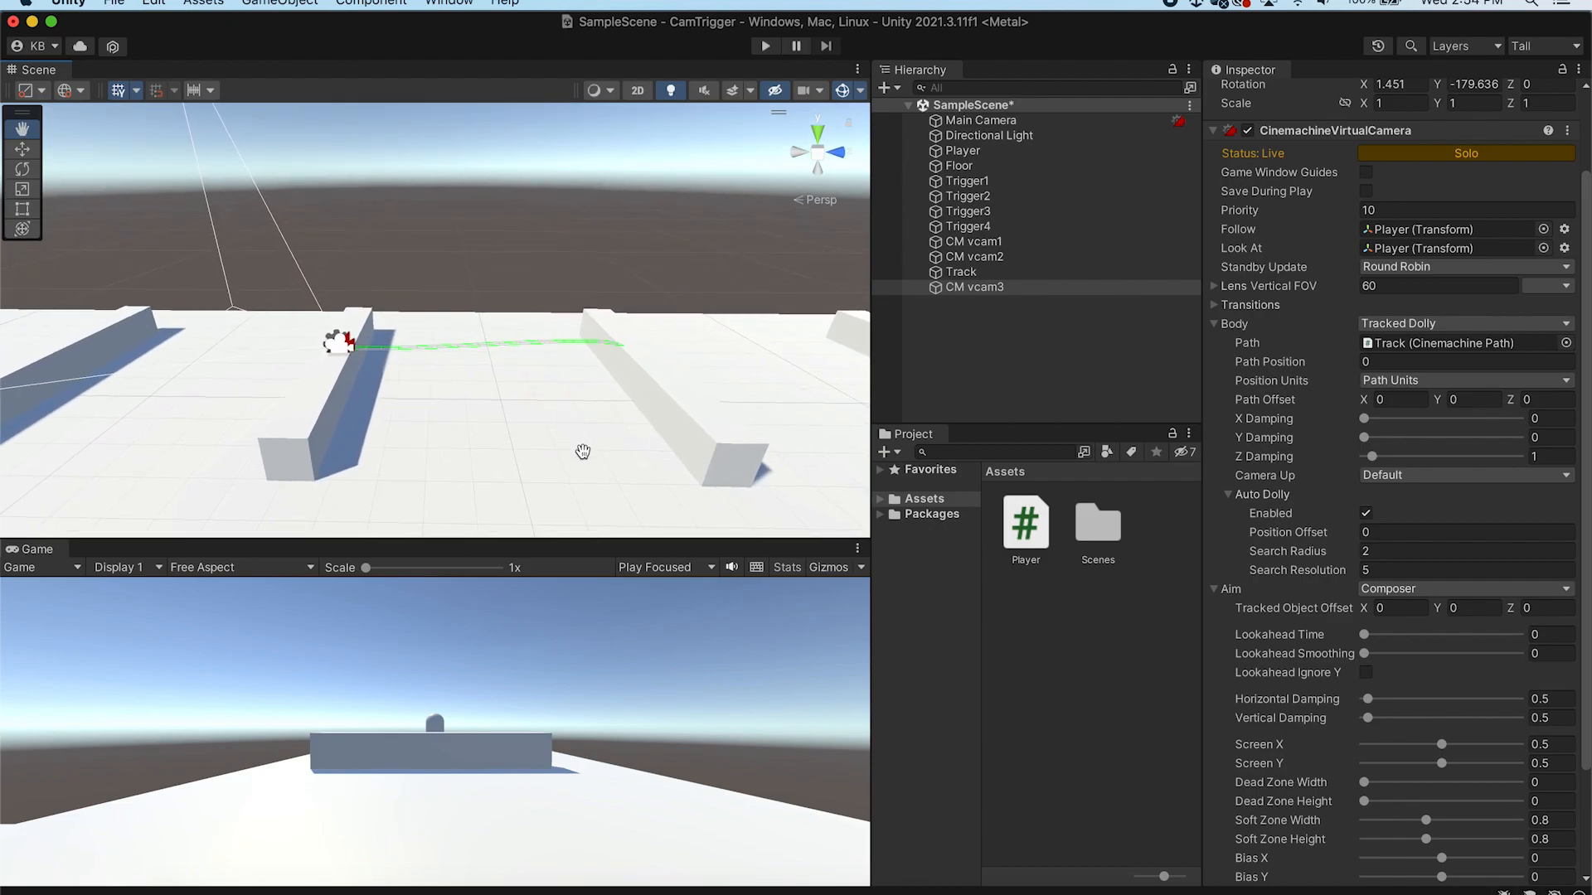
{"action": "left_click", "coordinate": [23, 149]}
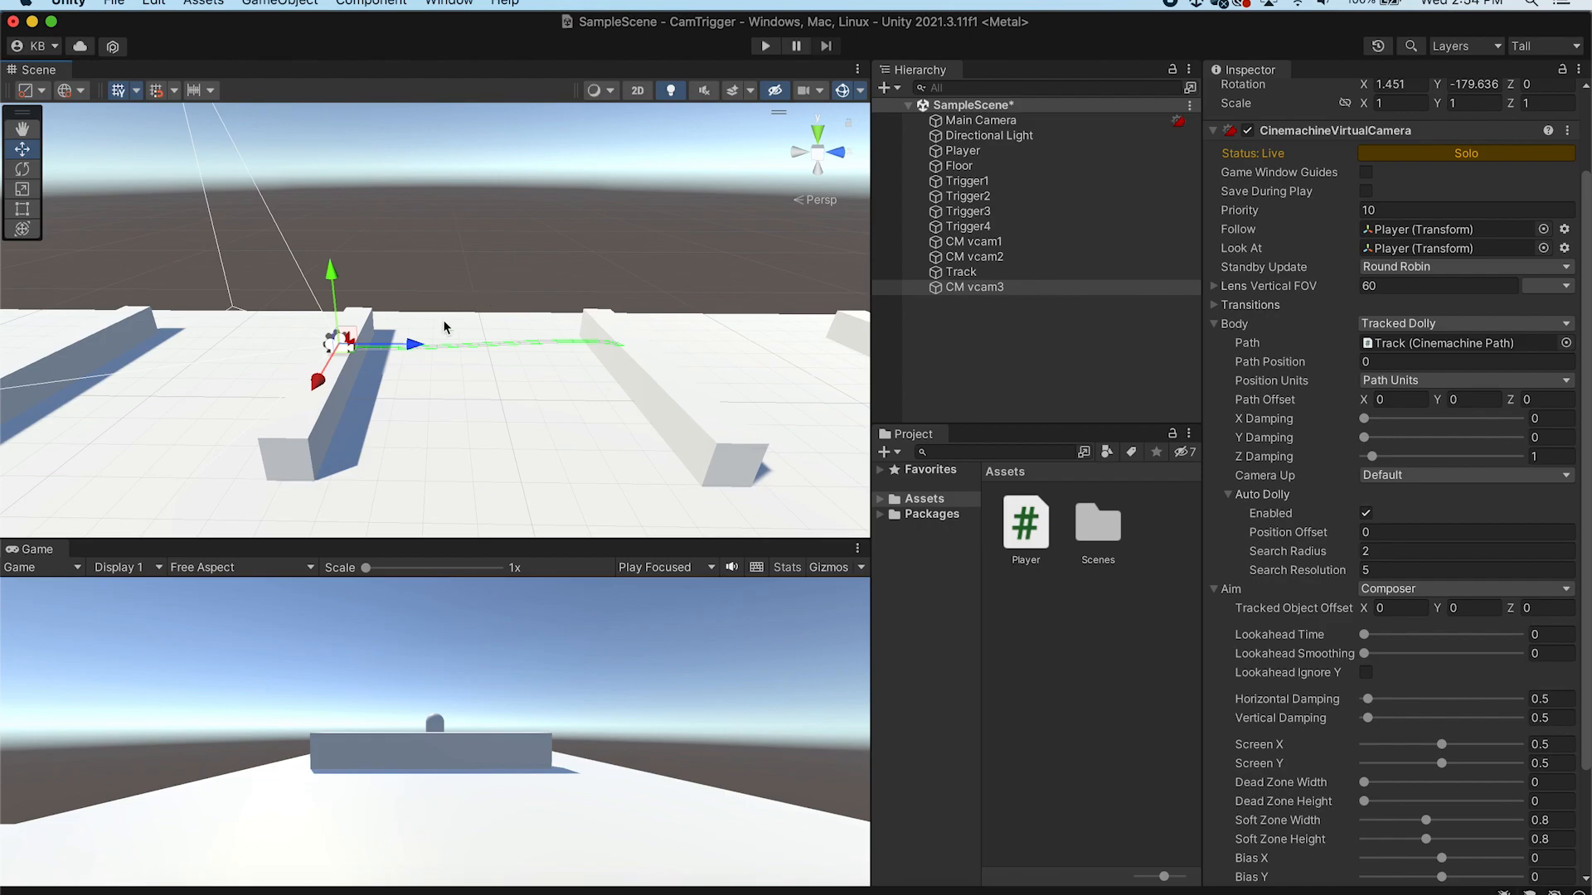
Review the Track path's waypoints in the scene view
{"action": "left_click", "coordinate": [1017, 273]}
{"action": "left_click_drag", "start_coordinate": [504, 385], "coordinate": [550, 470]}
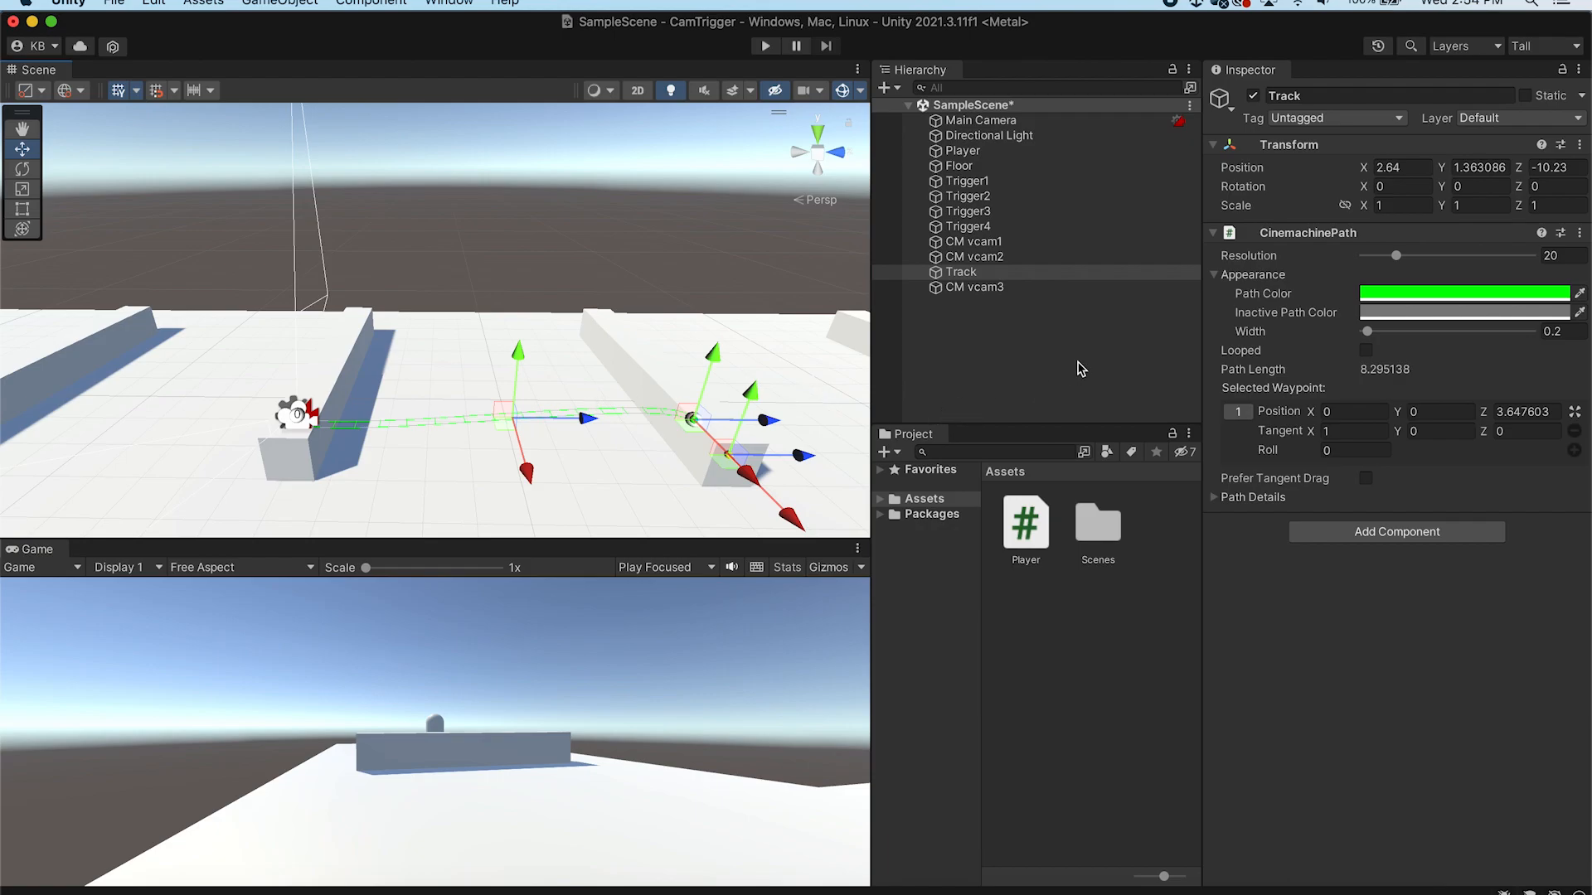
{"action": "left_click", "coordinate": [1008, 346]}
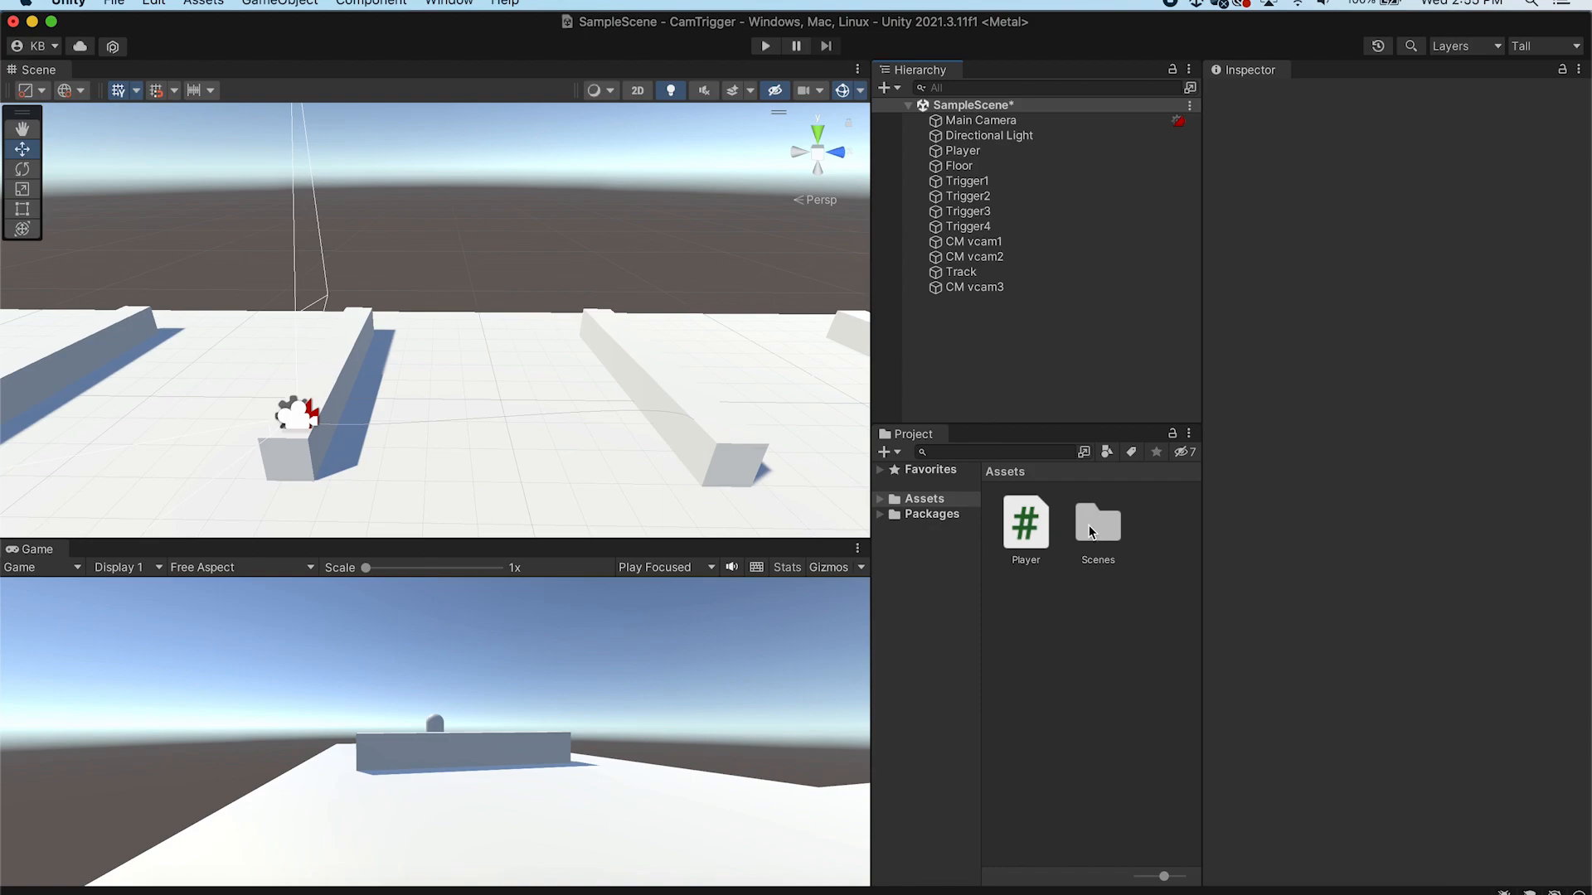
Create a fourth Cinemachine virtual camera and select it
{"action": "left_click", "coordinate": [255, 4]}
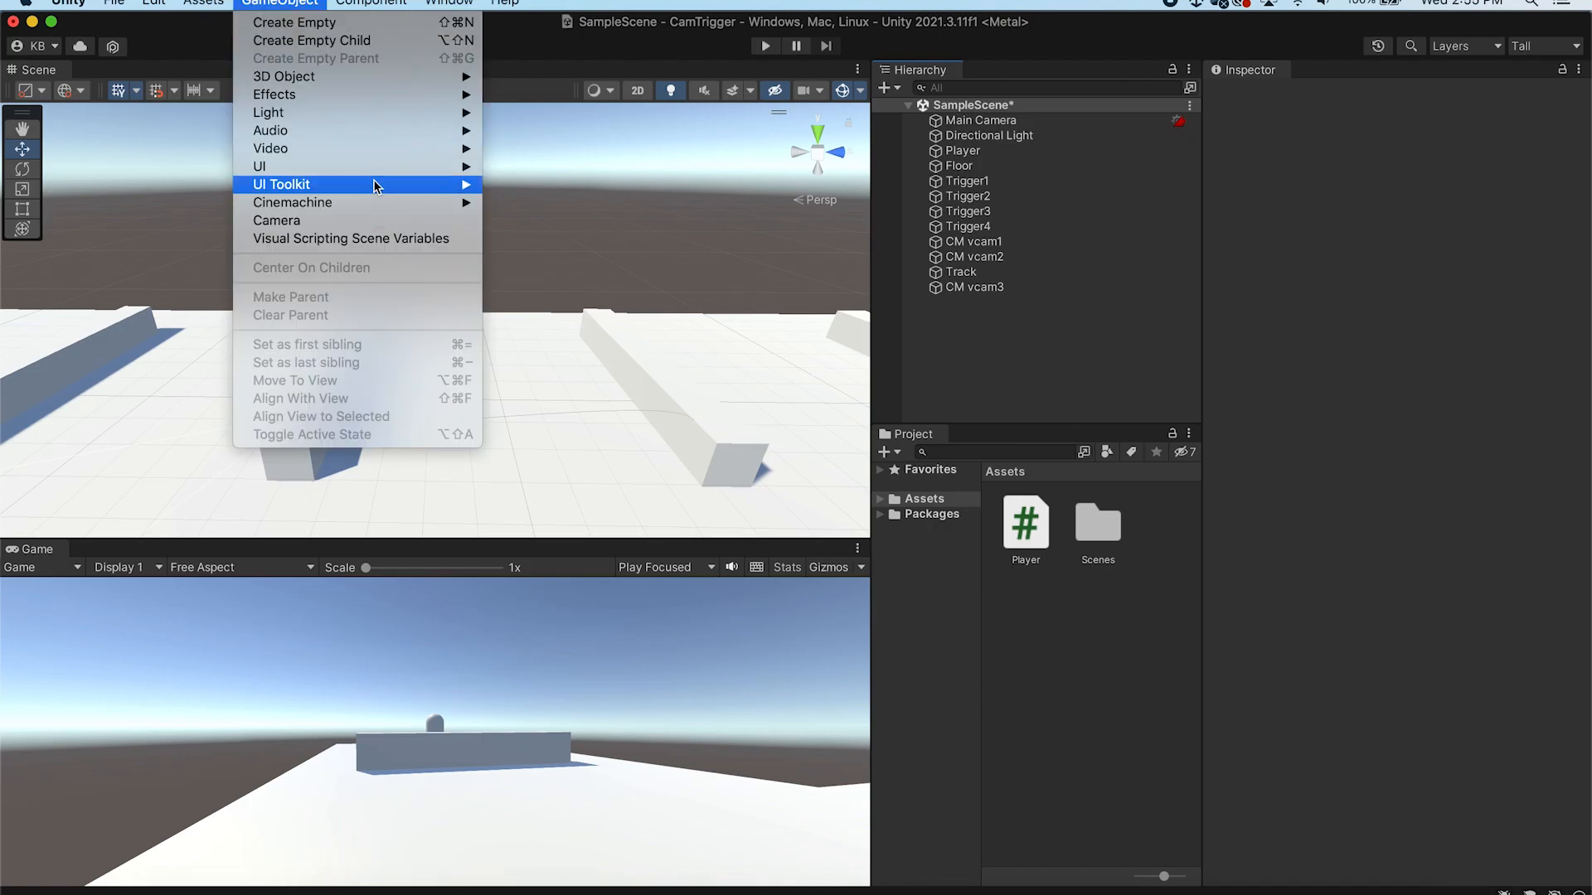
{"action": "mouse_move", "coordinate": [373, 150]}
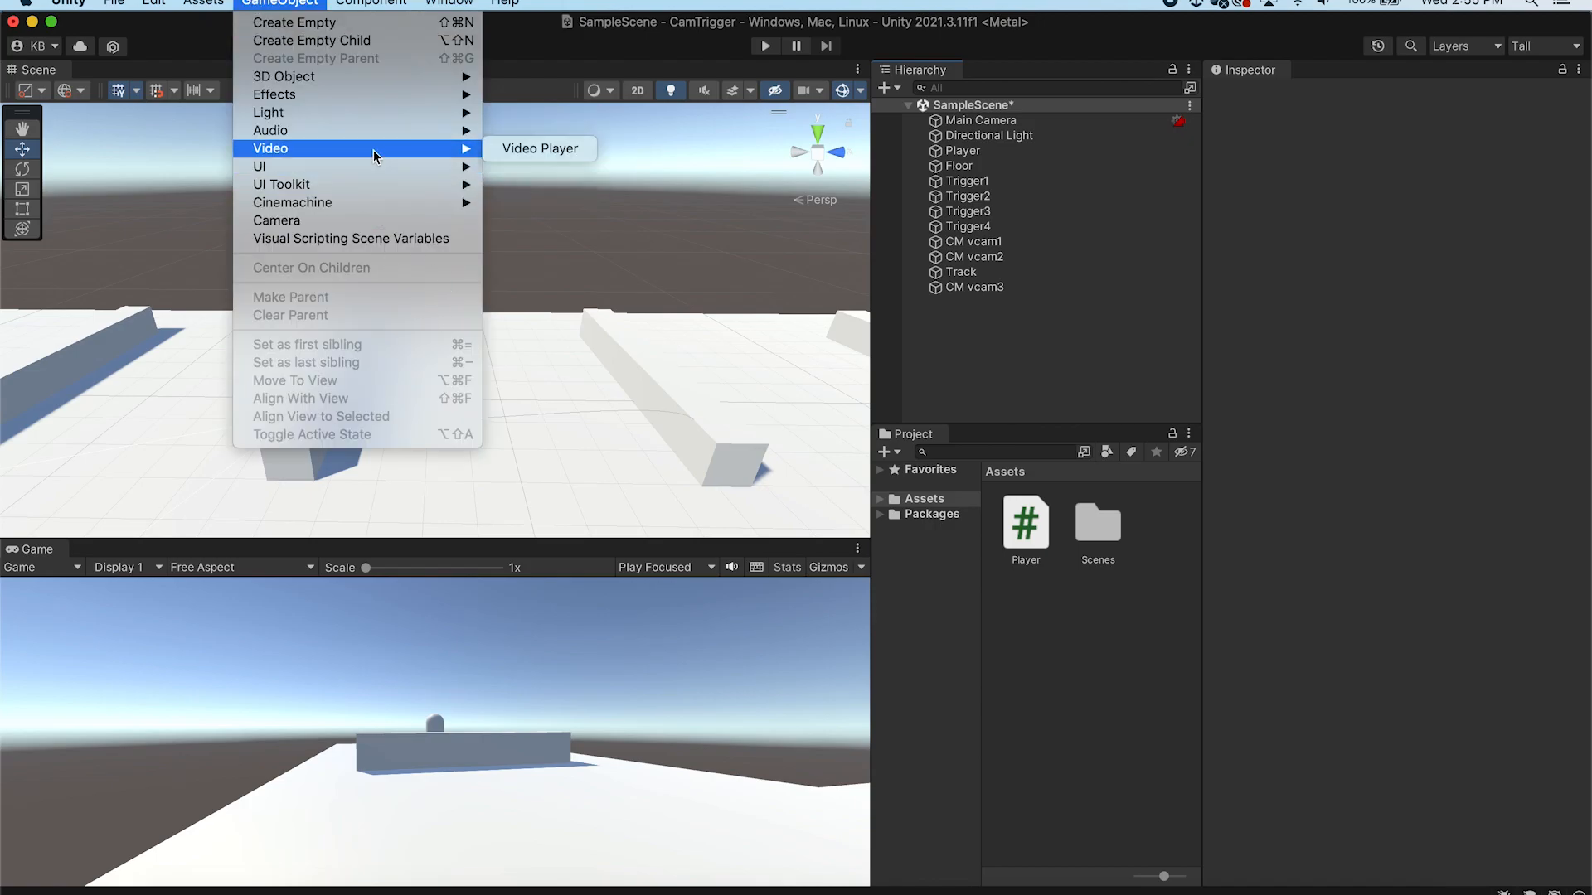
{"action": "mouse_move", "coordinate": [416, 204]}
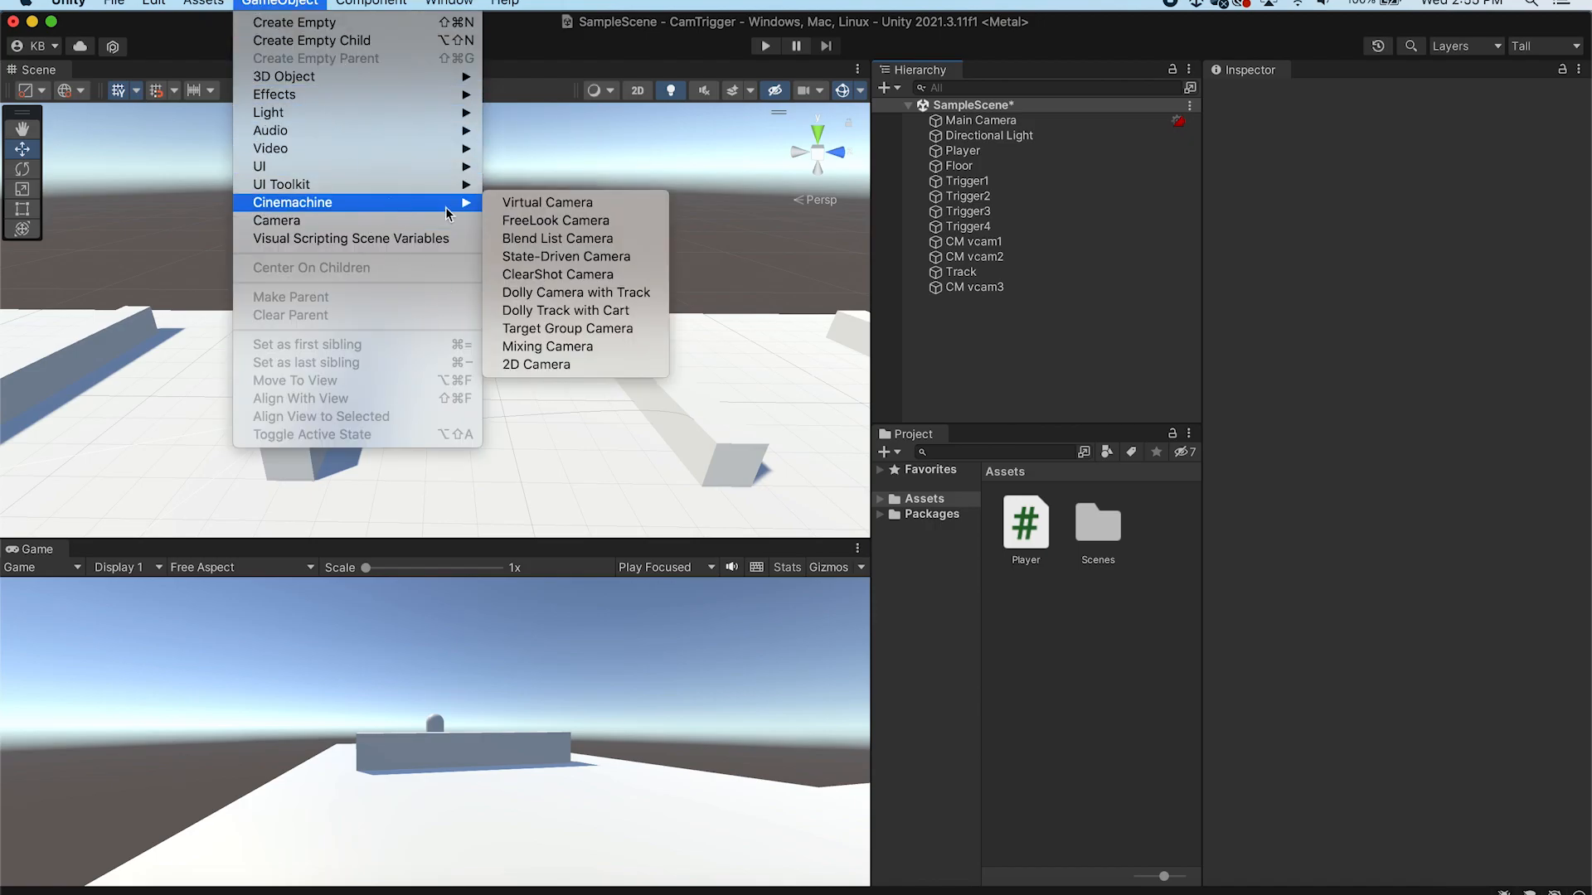
{"action": "left_click", "coordinate": [603, 201]}
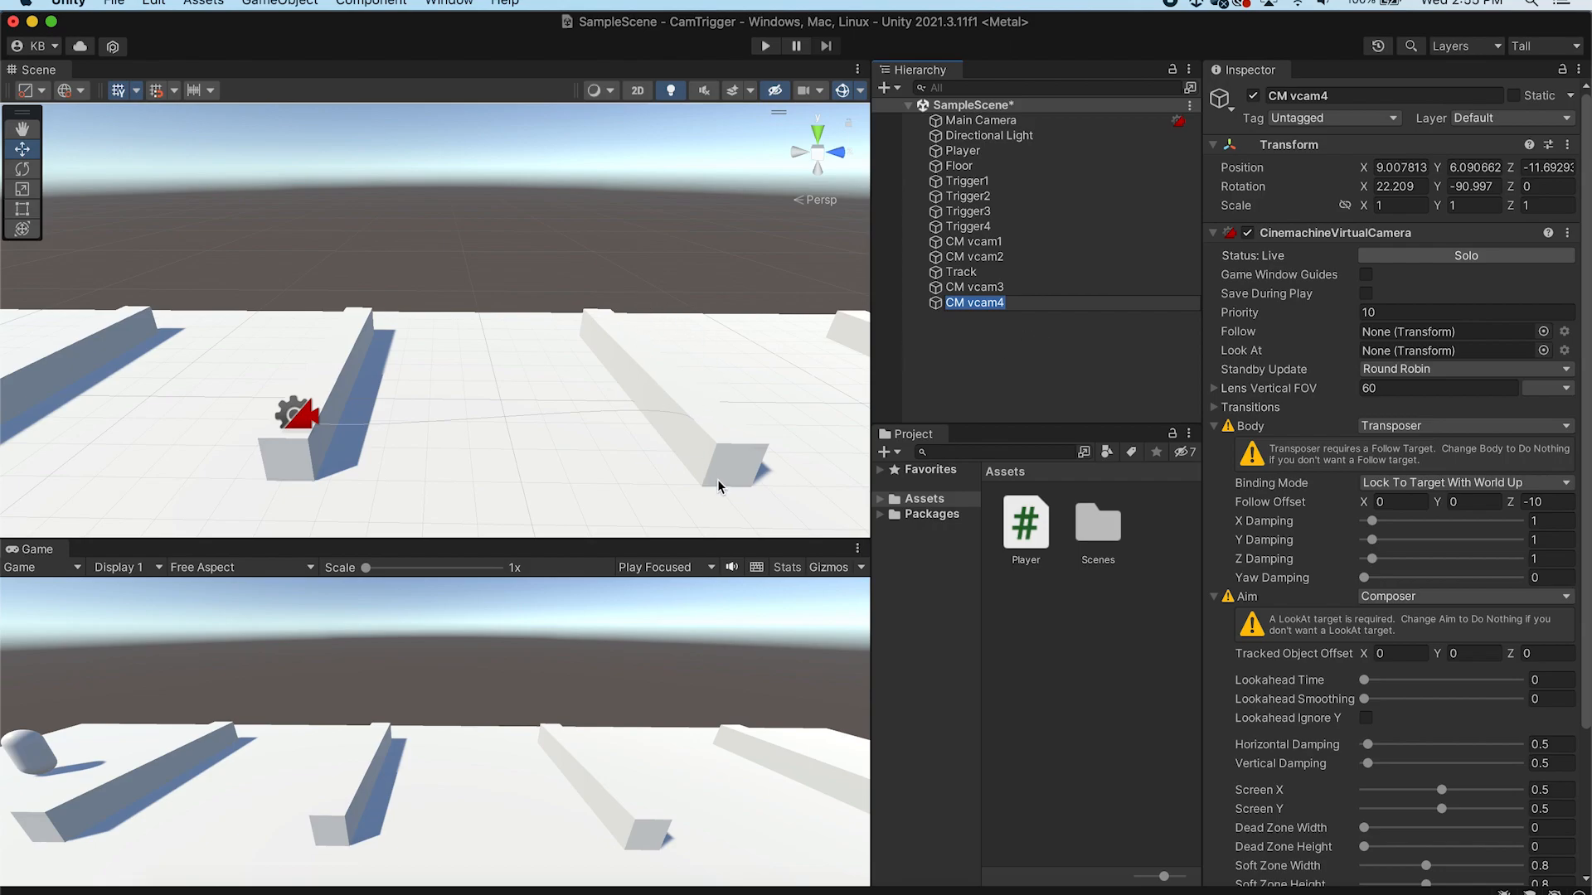
{"action": "left_click", "coordinate": [1035, 332]}
{"action": "left_click", "coordinate": [1015, 303]}
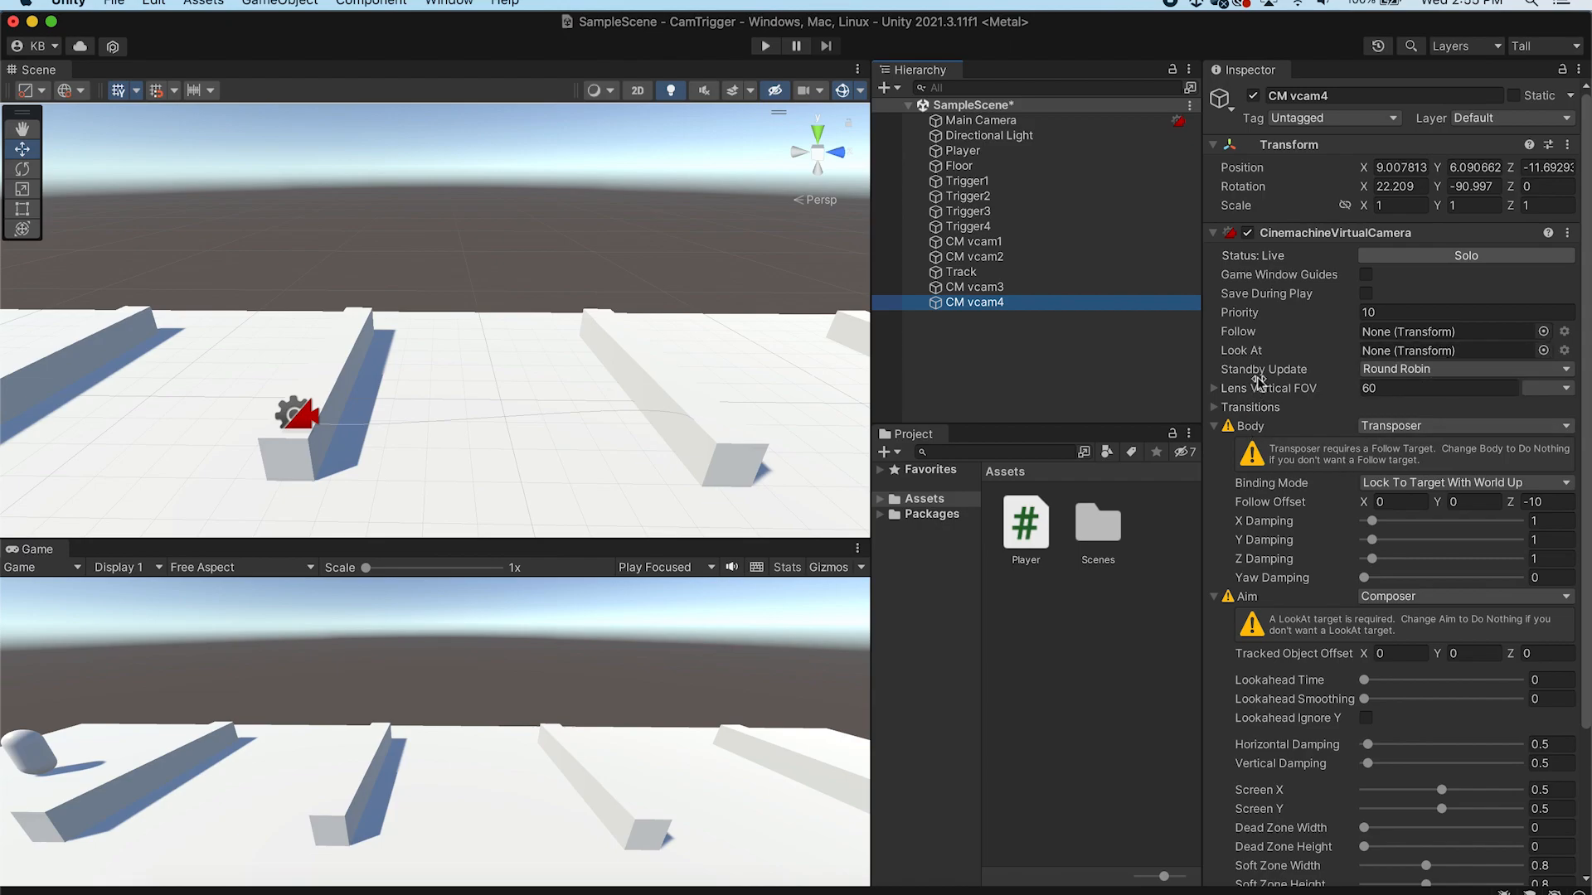
Set the fourth camera's Body to Do nothing and its Look At target to the Player
{"action": "left_click", "coordinate": [1493, 427]}
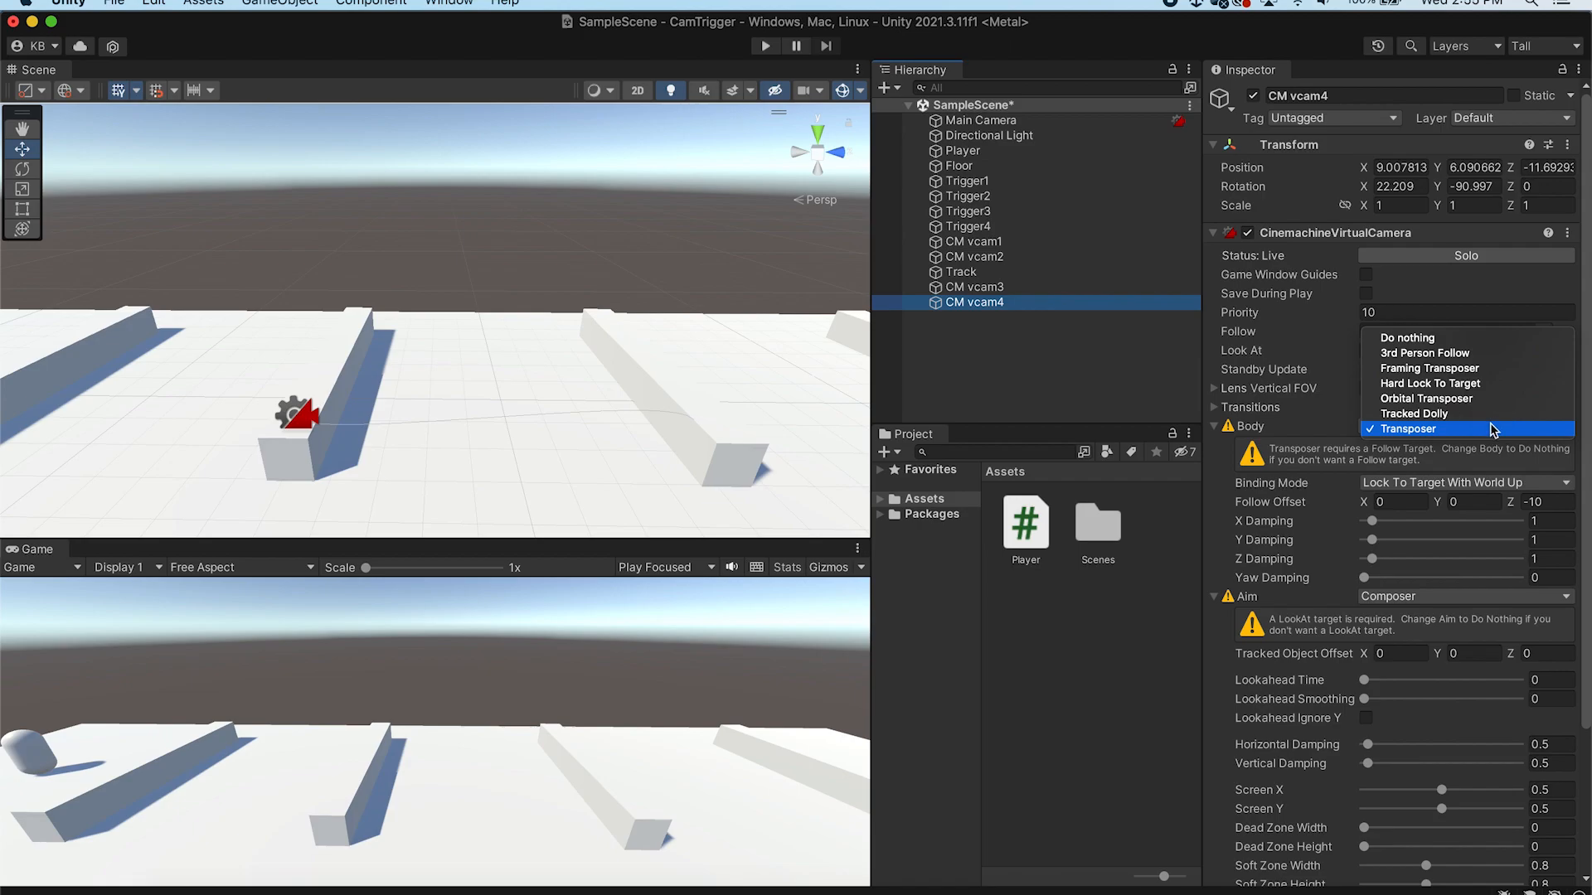
{"action": "left_click", "coordinate": [1473, 346]}
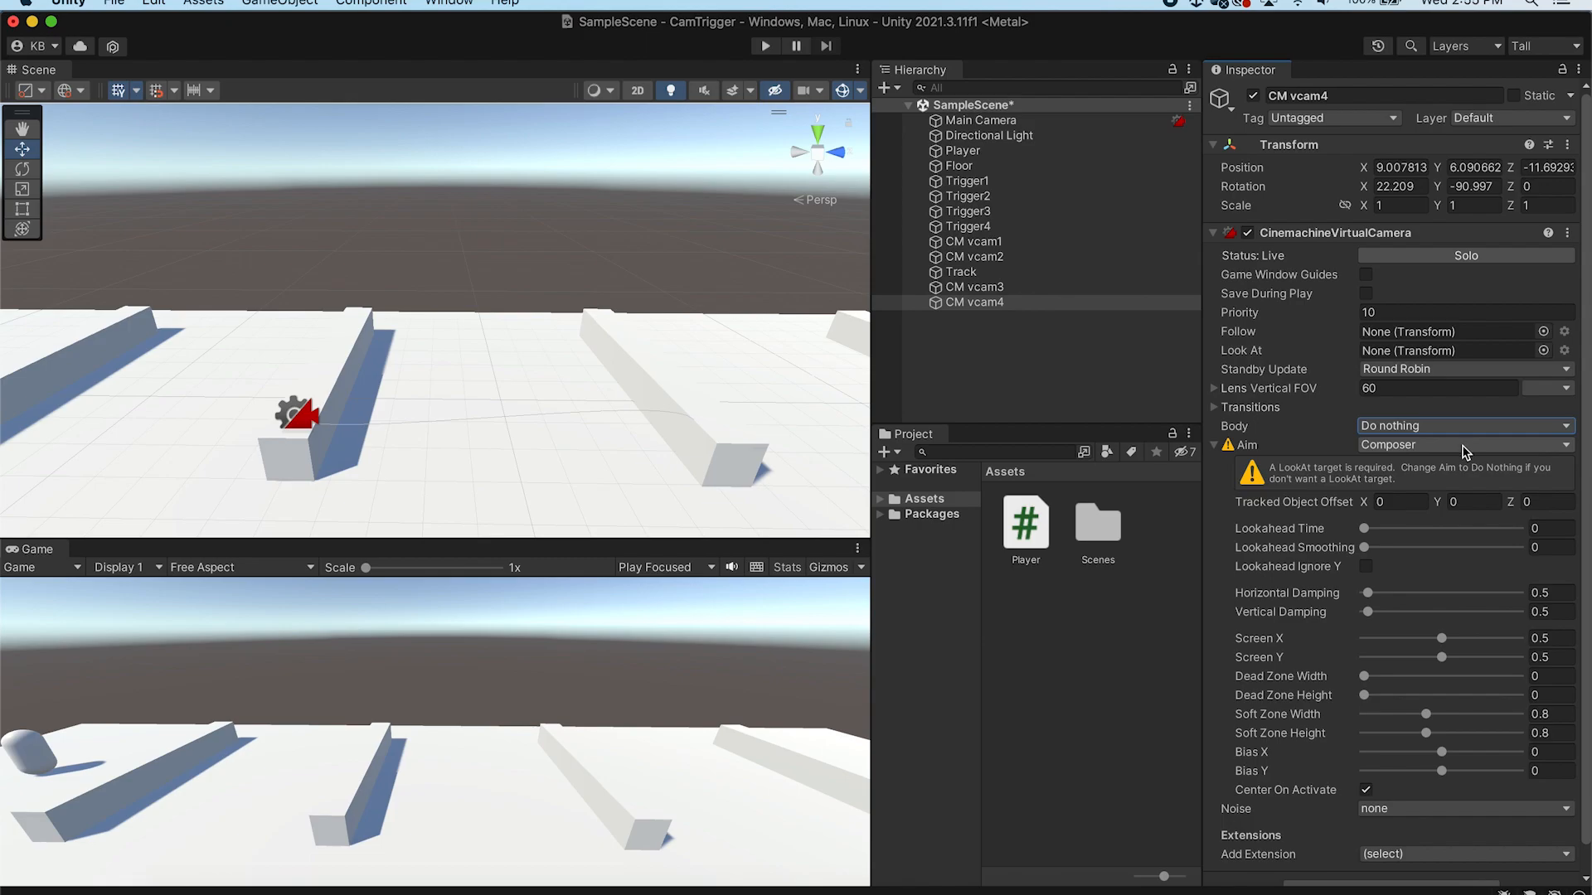
{"action": "left_click", "coordinate": [1542, 350]}
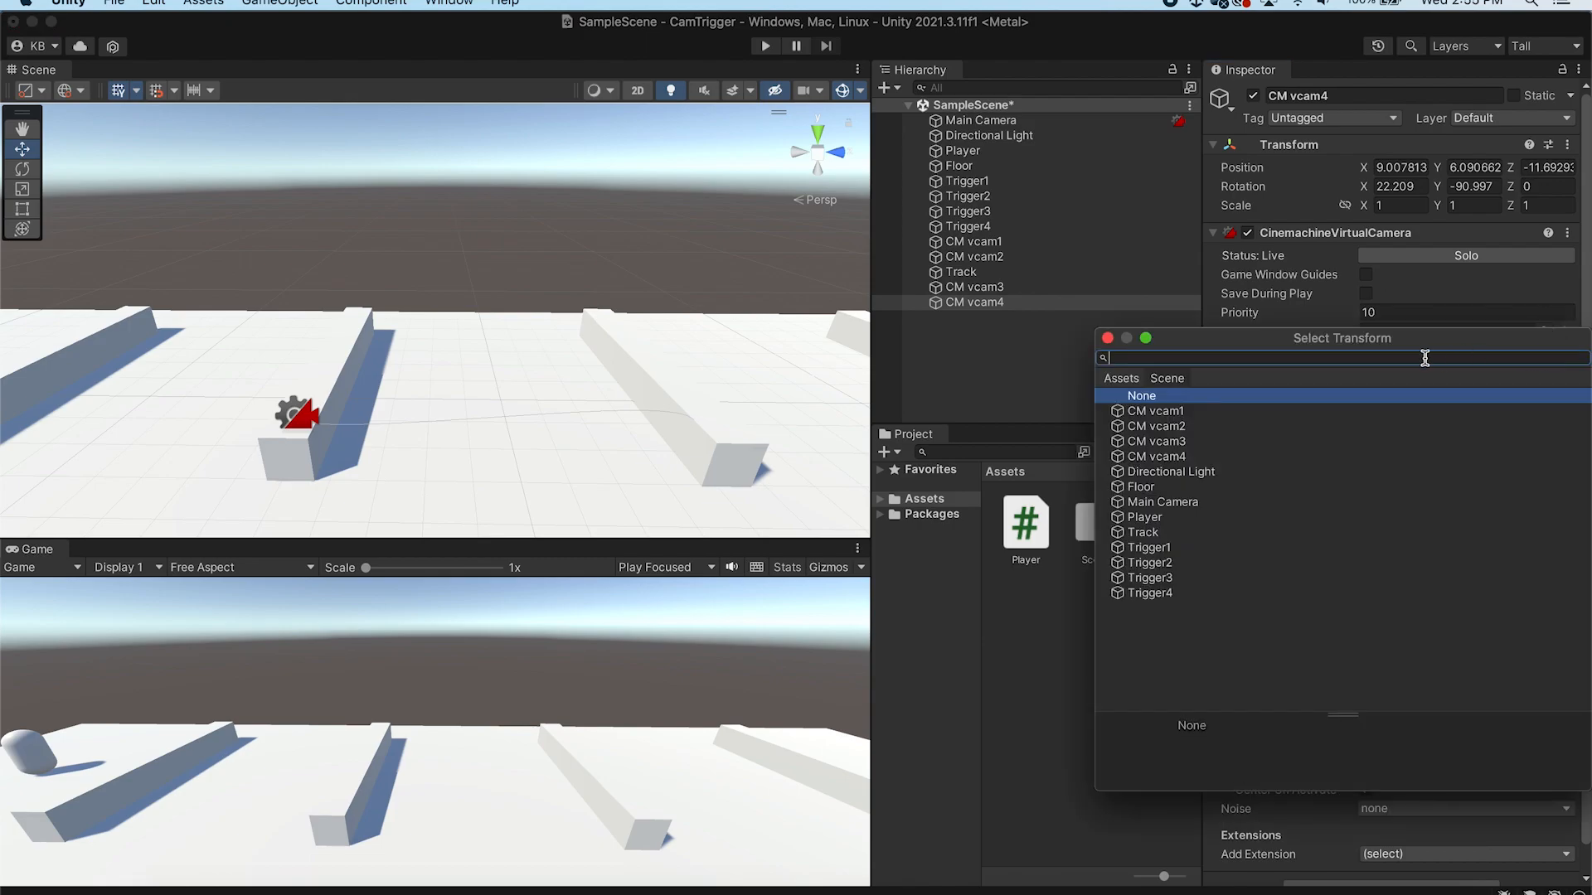
{"action": "left_click", "coordinate": [1155, 518]}
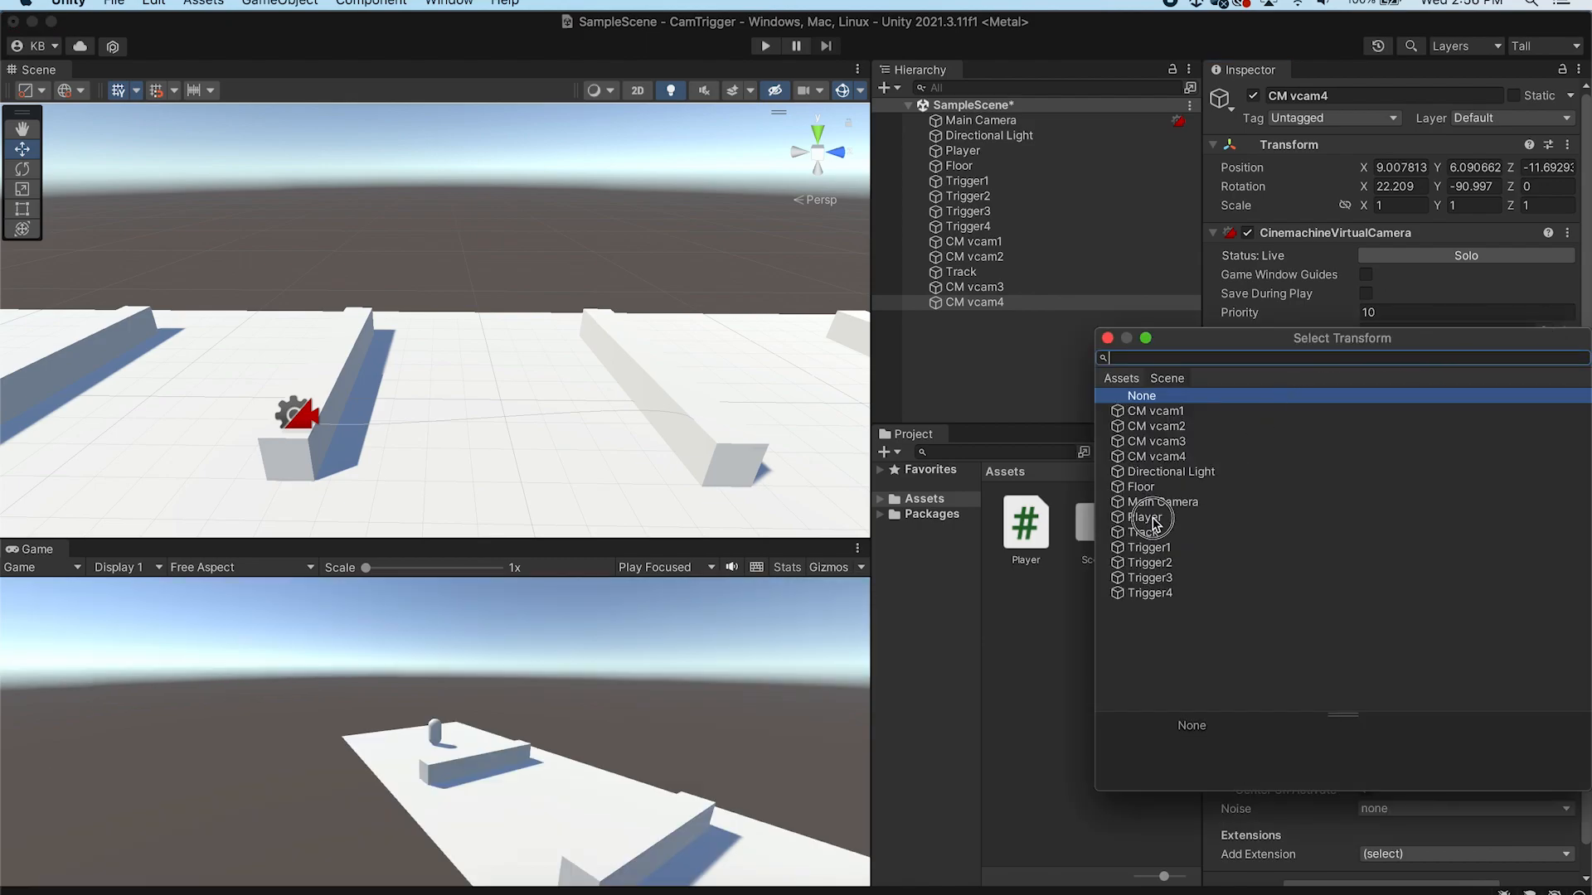
{"action": "left_click", "coordinate": [1108, 336]}
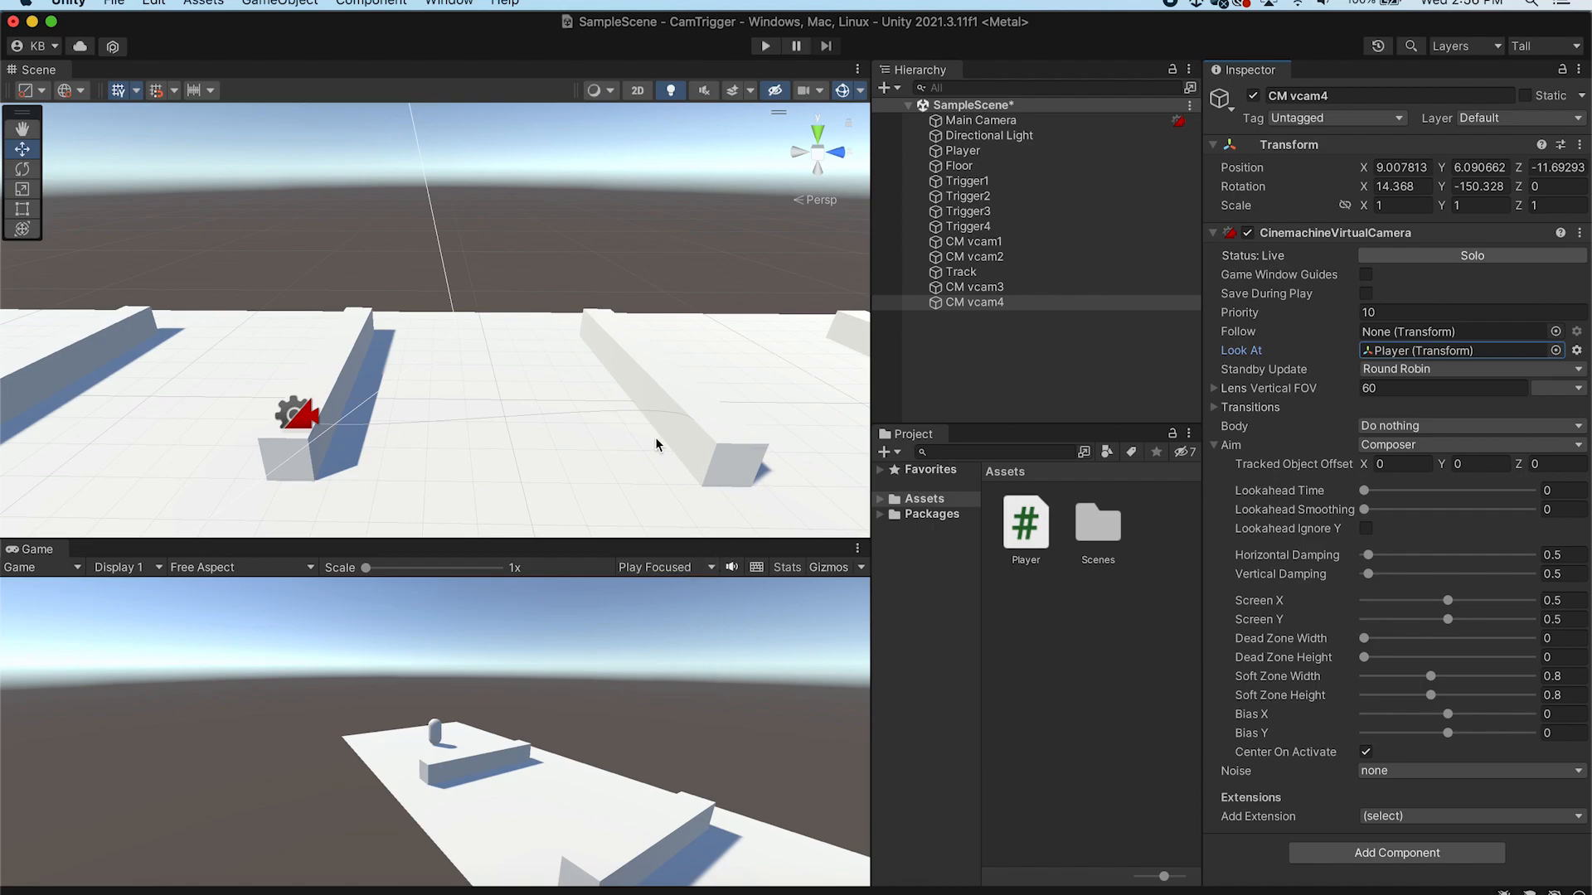
Position the fourth virtual camera by aligning it with the current scene view
{"action": "scroll", "coordinate": [723, 437], "scroll_direction": "up", "scroll_amount": 5}
{"action": "scroll", "coordinate": [723, 439], "scroll_direction": "down", "scroll_amount": 3}
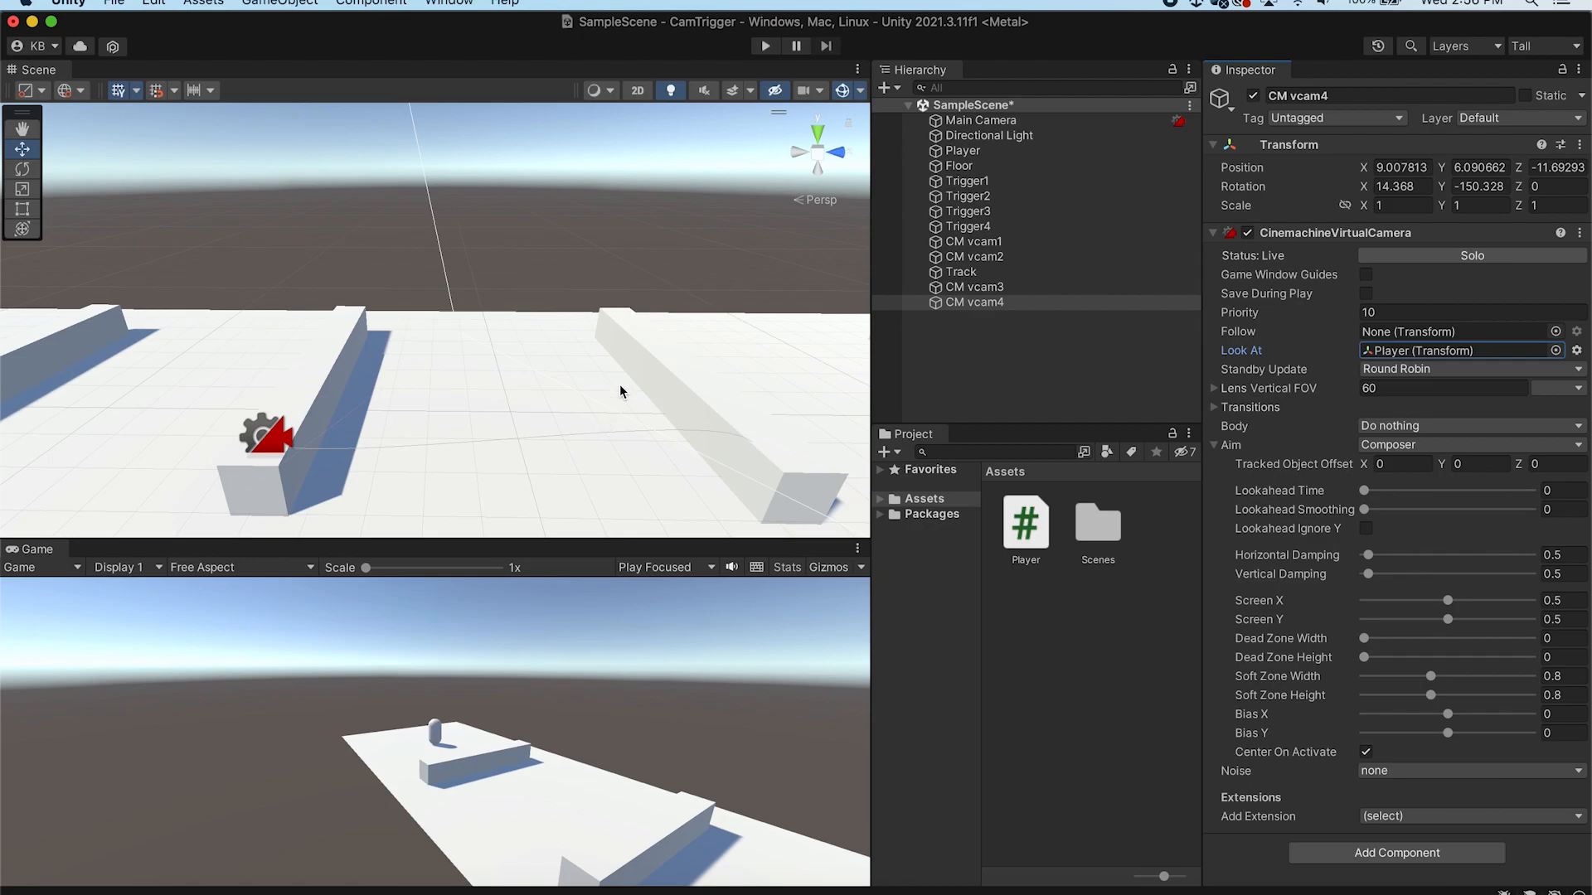
{"action": "middle_click_drag", "start_coordinate": [675, 394], "coordinate": [461, 357]}
{"action": "left_click_drag", "start_coordinate": [462, 358], "coordinate": [496, 351], "text": "alt"}
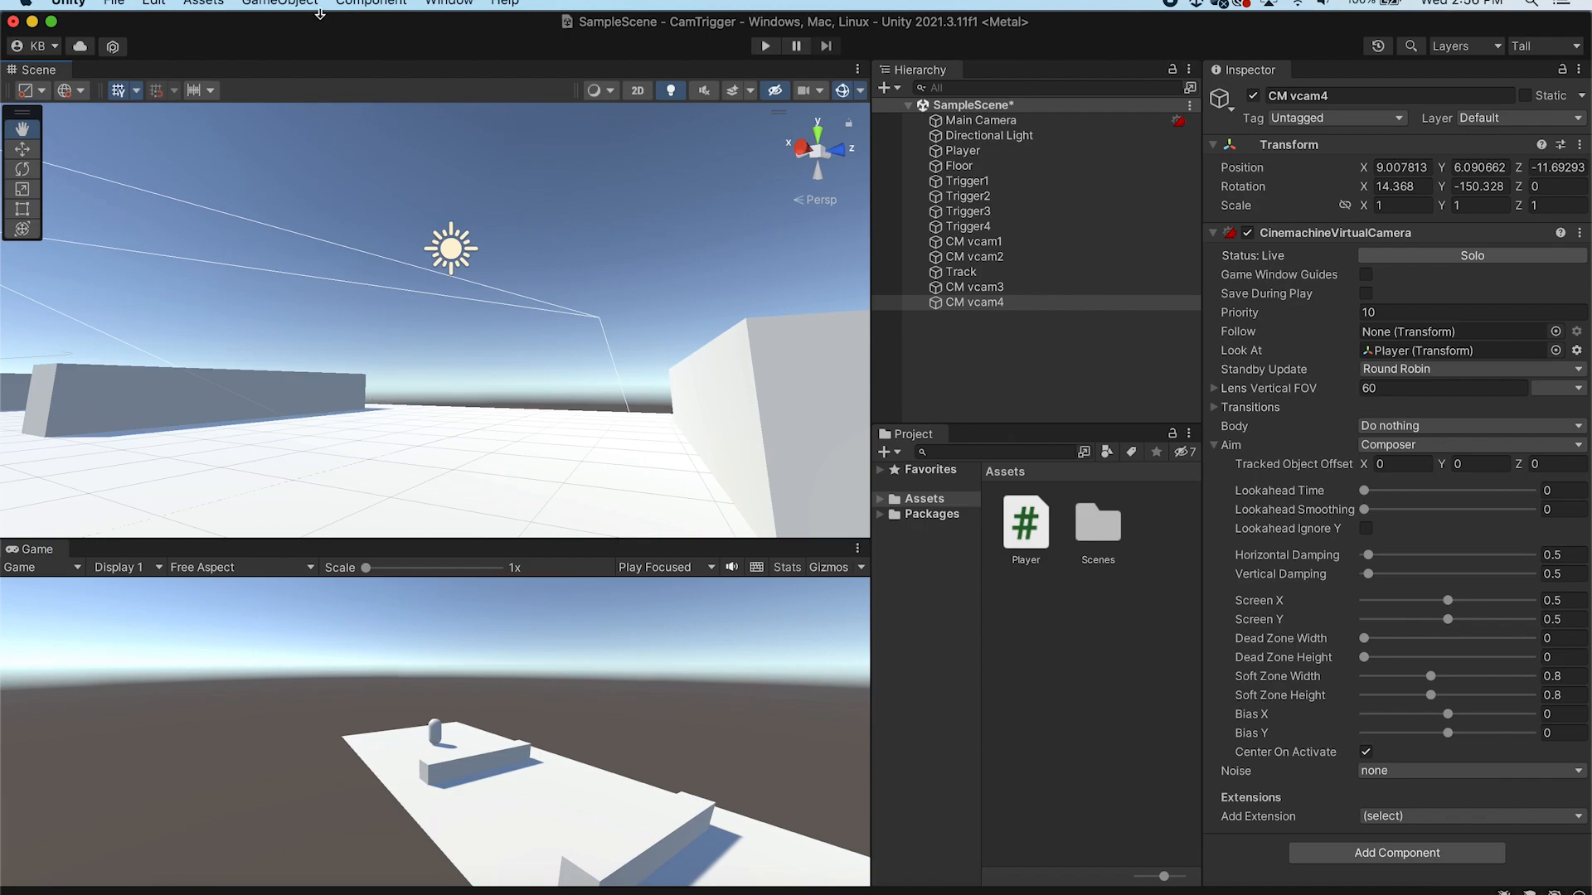
{"action": "left_click", "coordinate": [266, 4]}
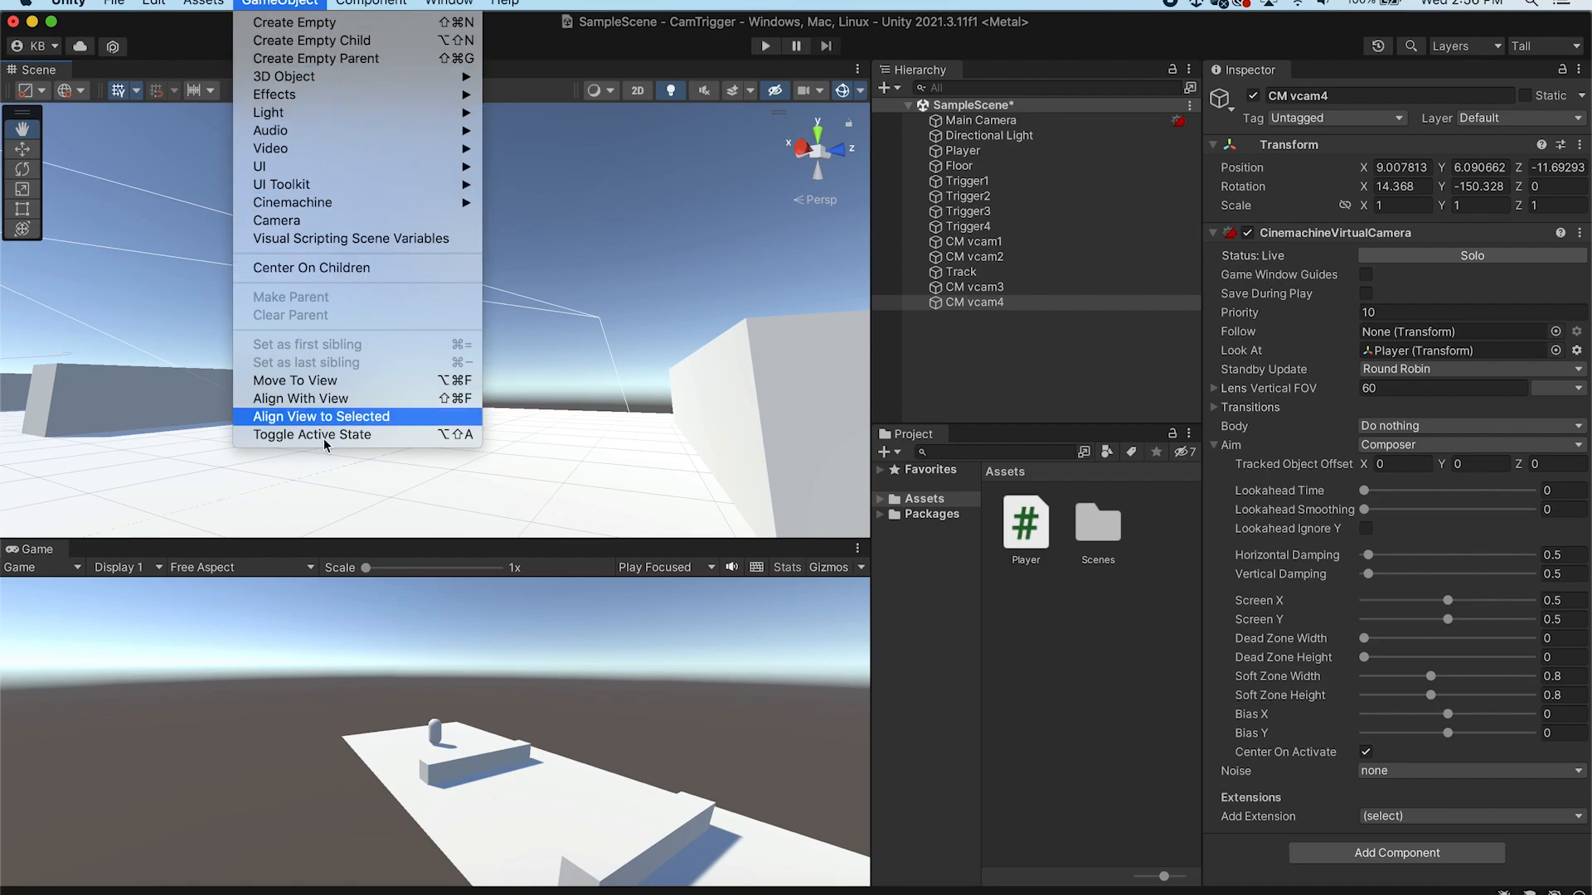
{"action": "left_click", "coordinate": [340, 399]}
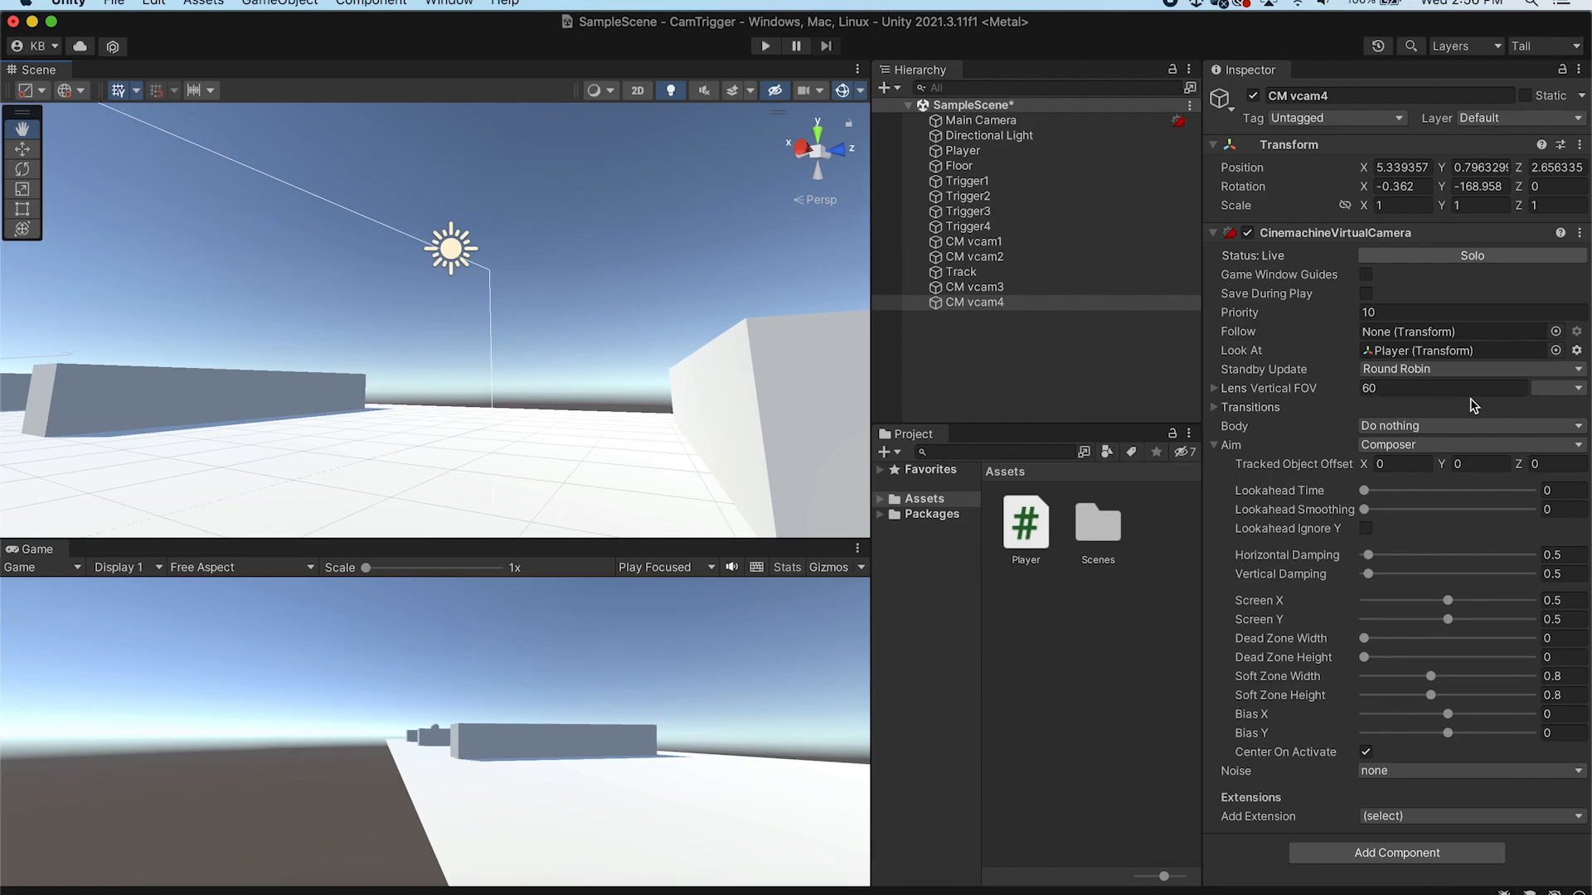
Set the fourth camera's lens vertical field of view to 30
{"action": "left_click_drag", "start_coordinate": [1277, 394], "coordinate": [1556, 401]}
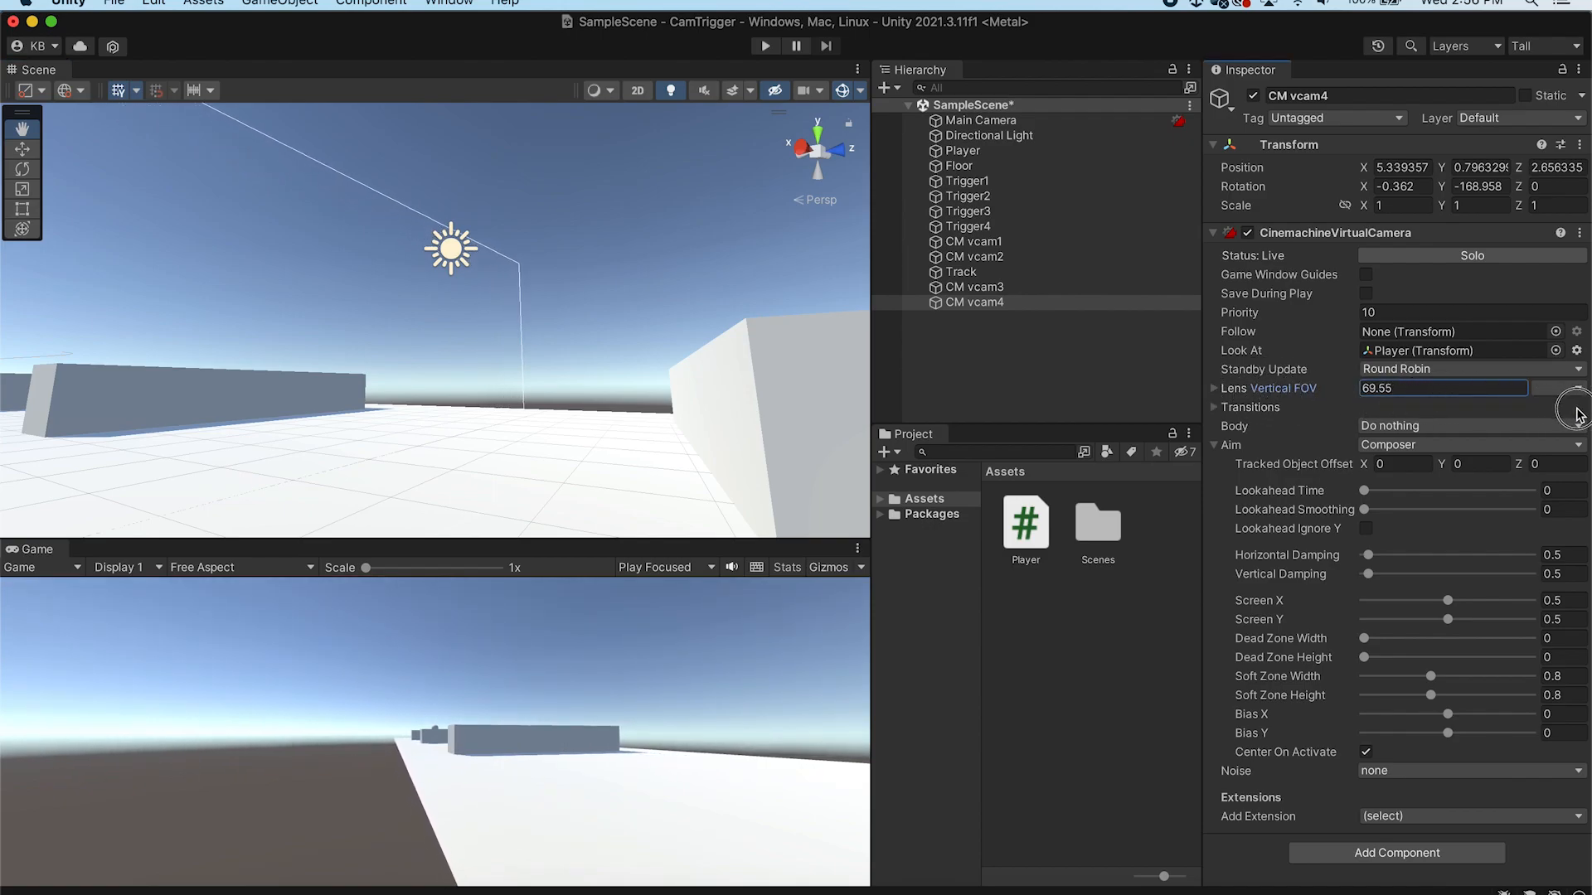
{"action": "left_click_drag", "start_coordinate": [1259, 390], "coordinate": [1025, 419]}
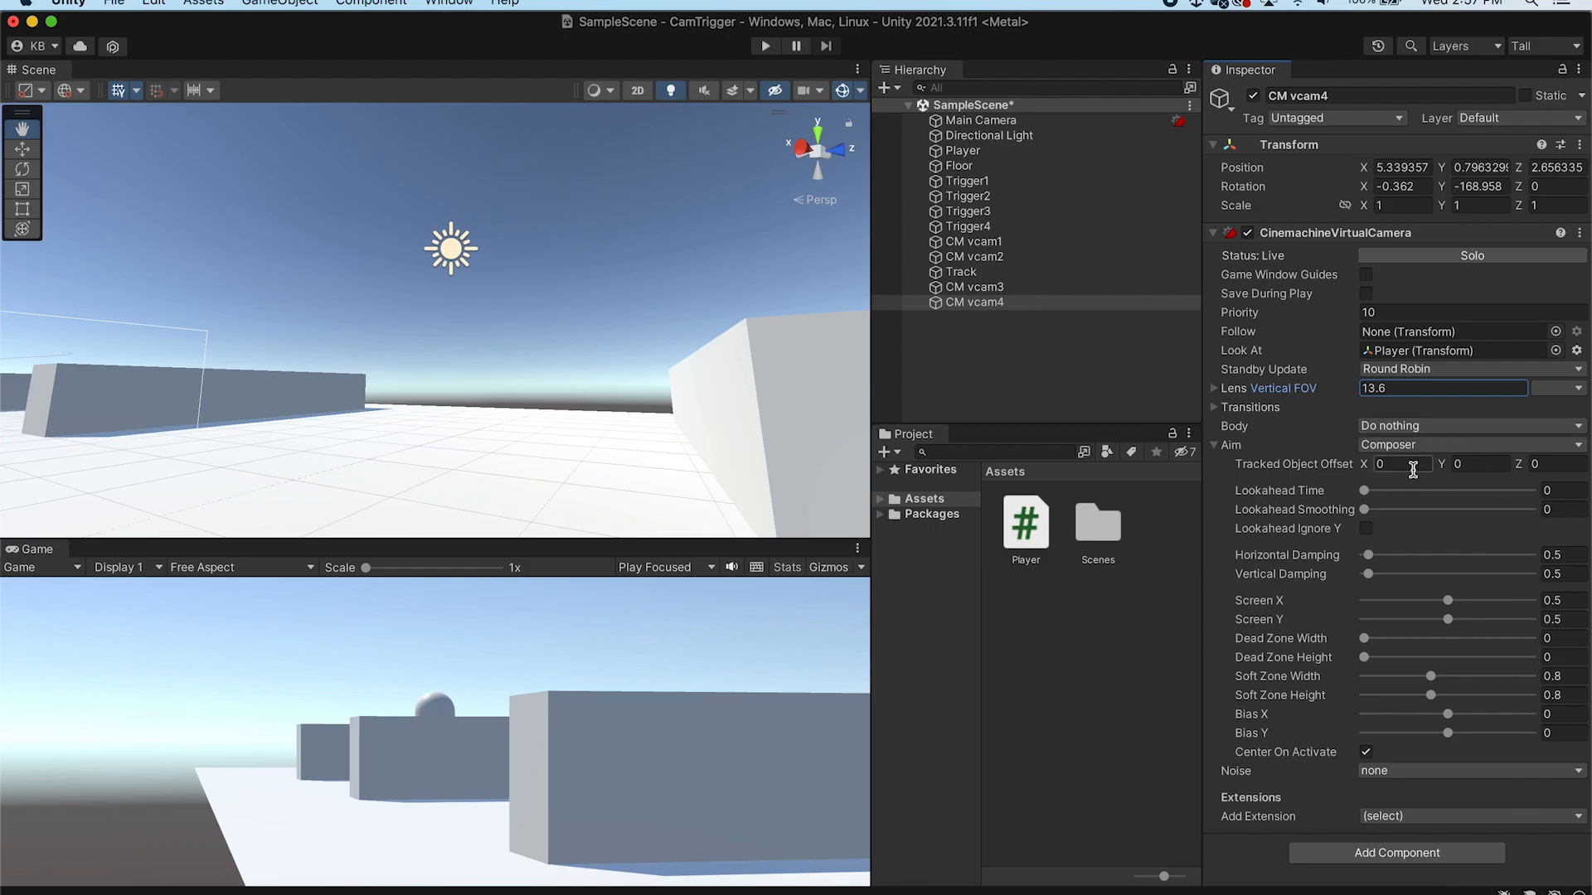
{"action": "left_click", "coordinate": [1408, 389]}
{"action": "type", "text": "30"}
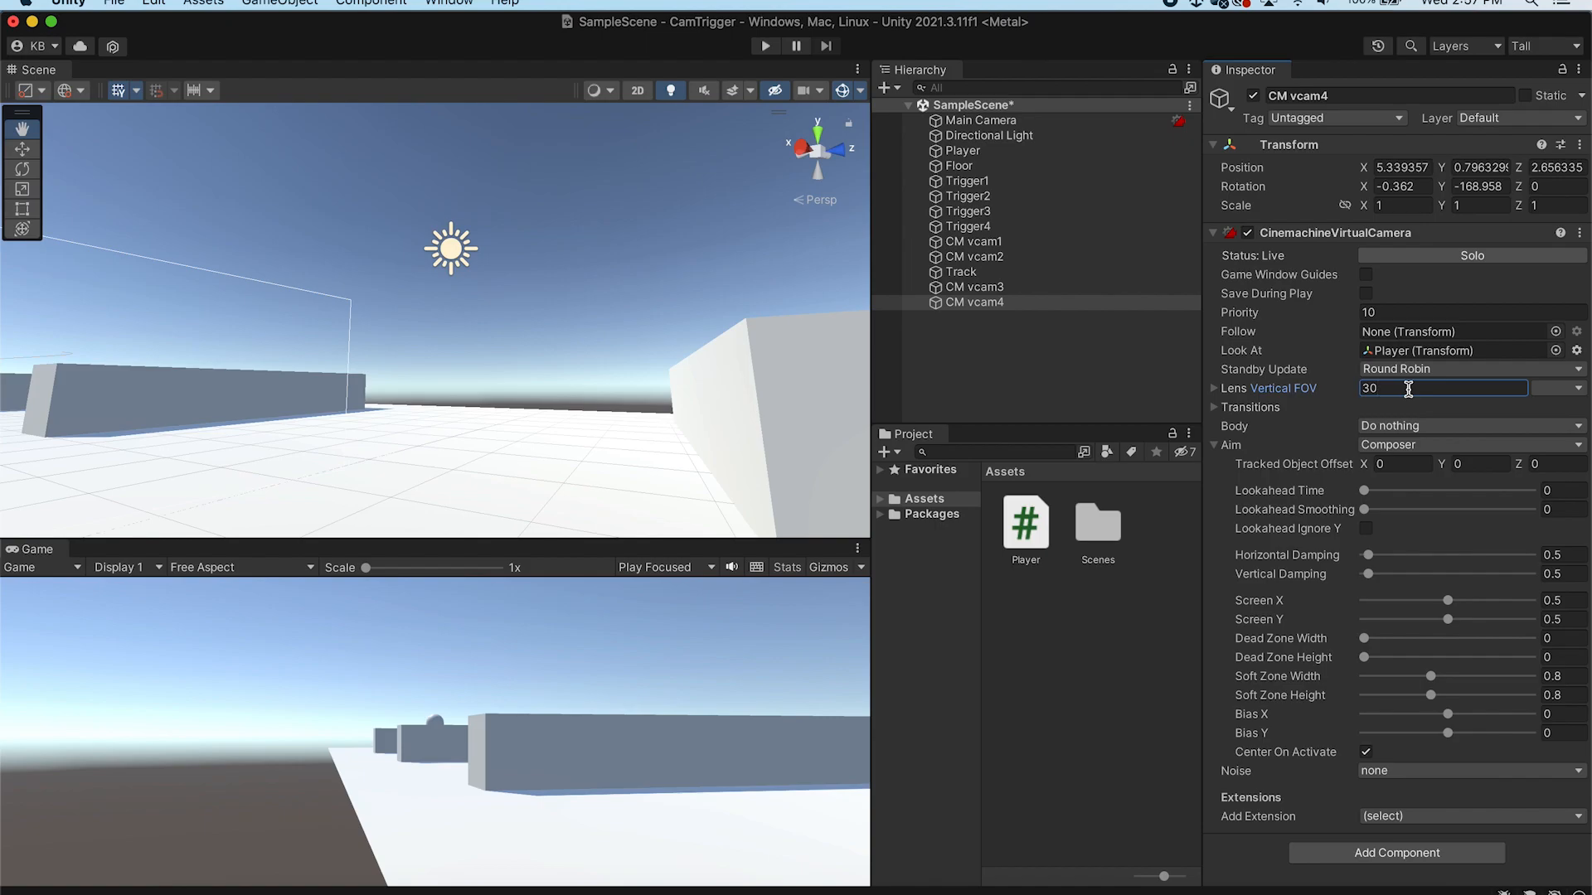
{"action": "left_click", "coordinate": [1049, 359]}
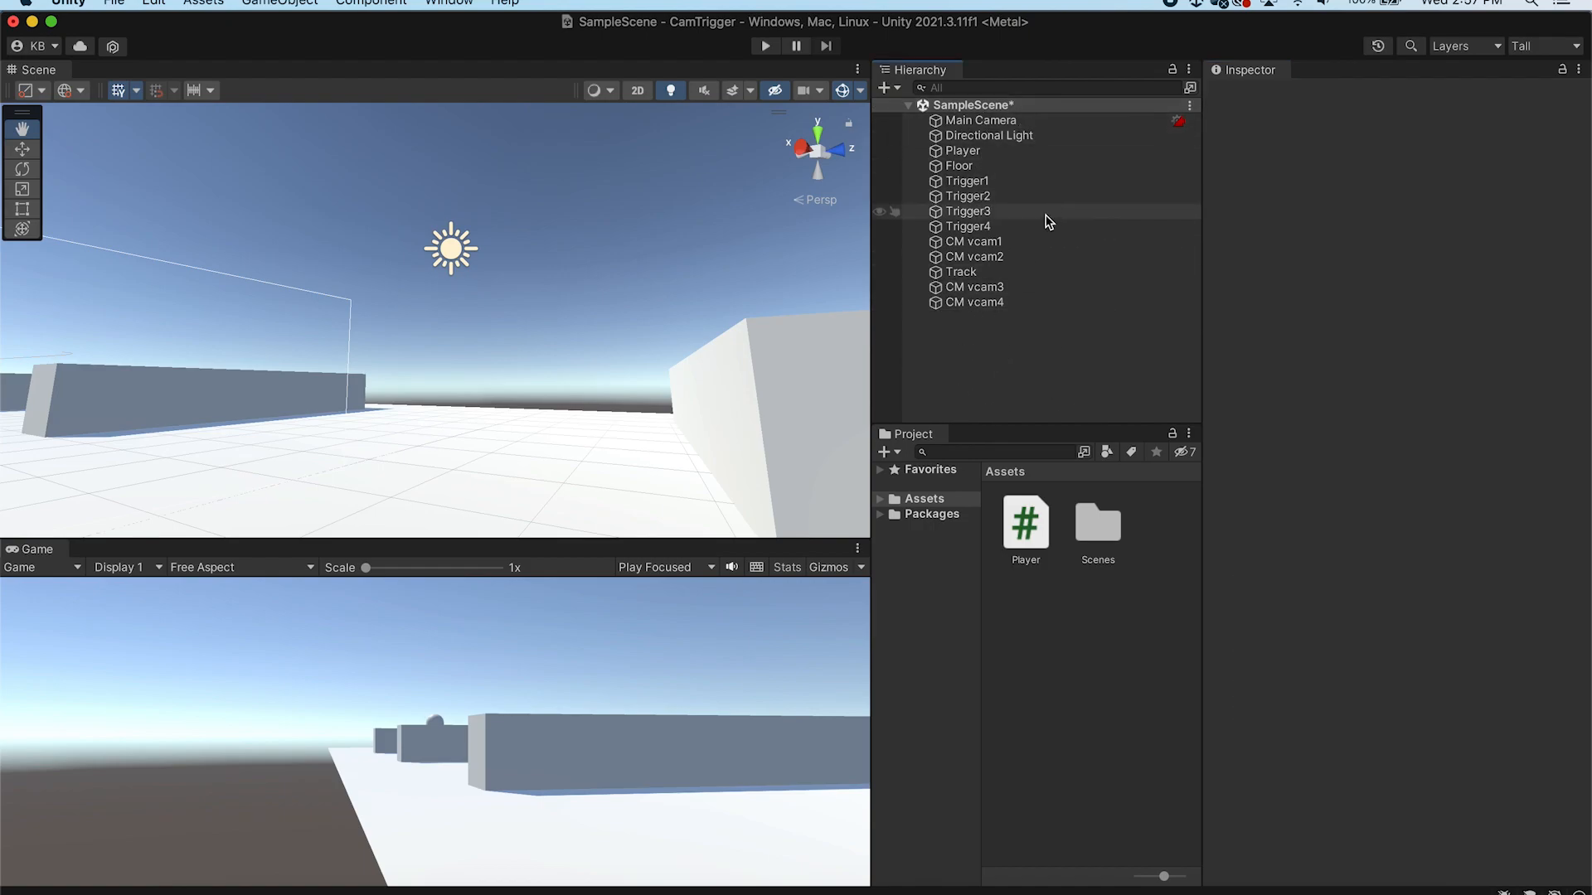
Create an empty GameObject in the scene named Managers
{"action": "right_click", "coordinate": [1028, 330]}
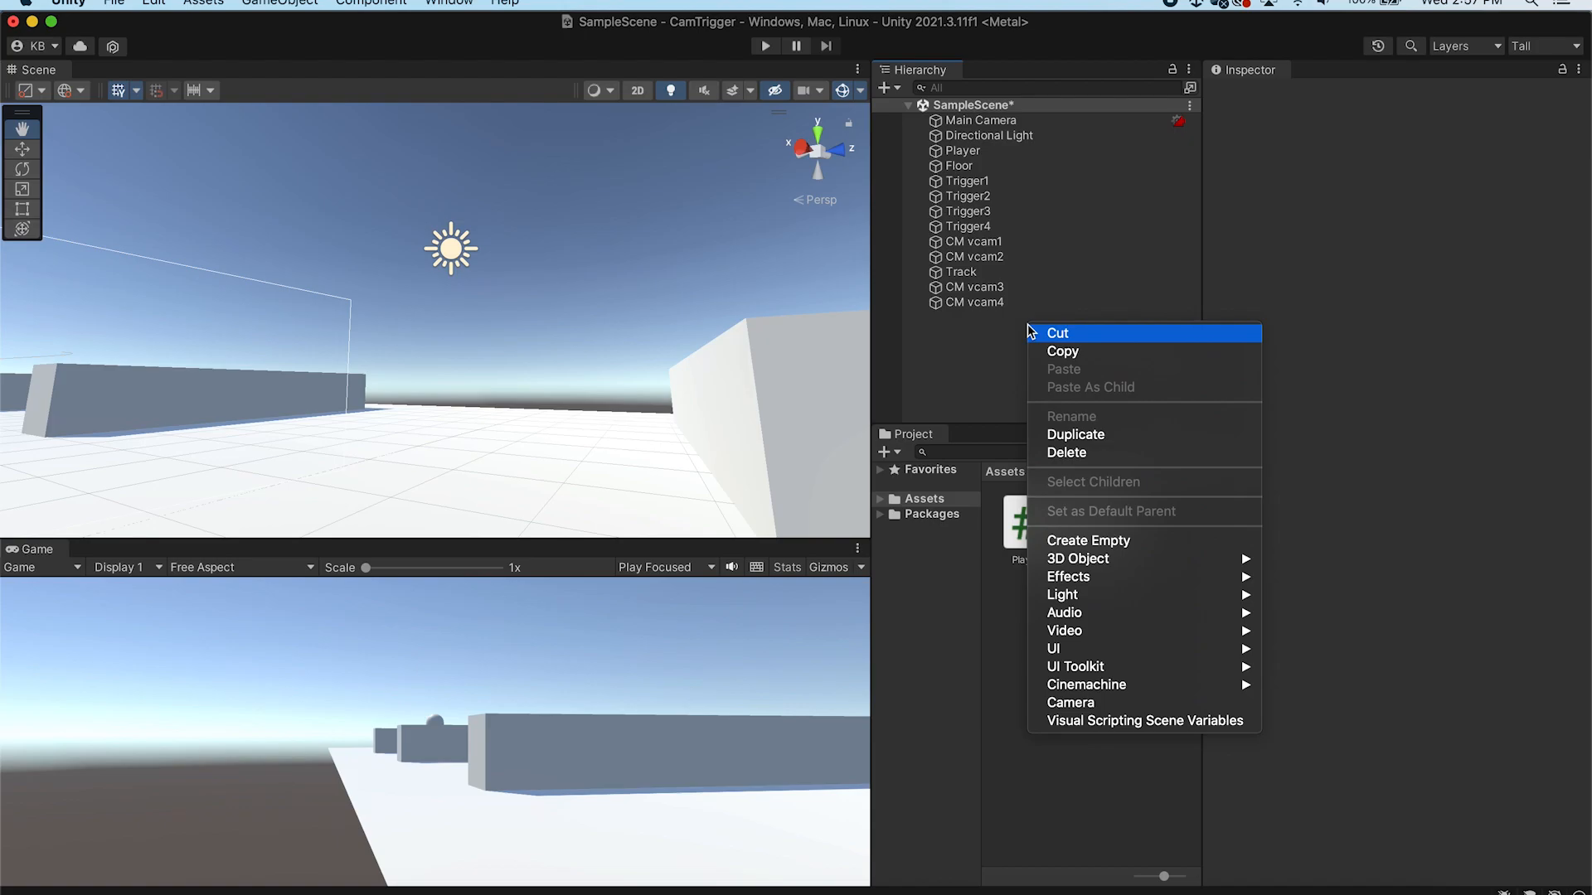
{"action": "left_click", "coordinate": [1088, 541]}
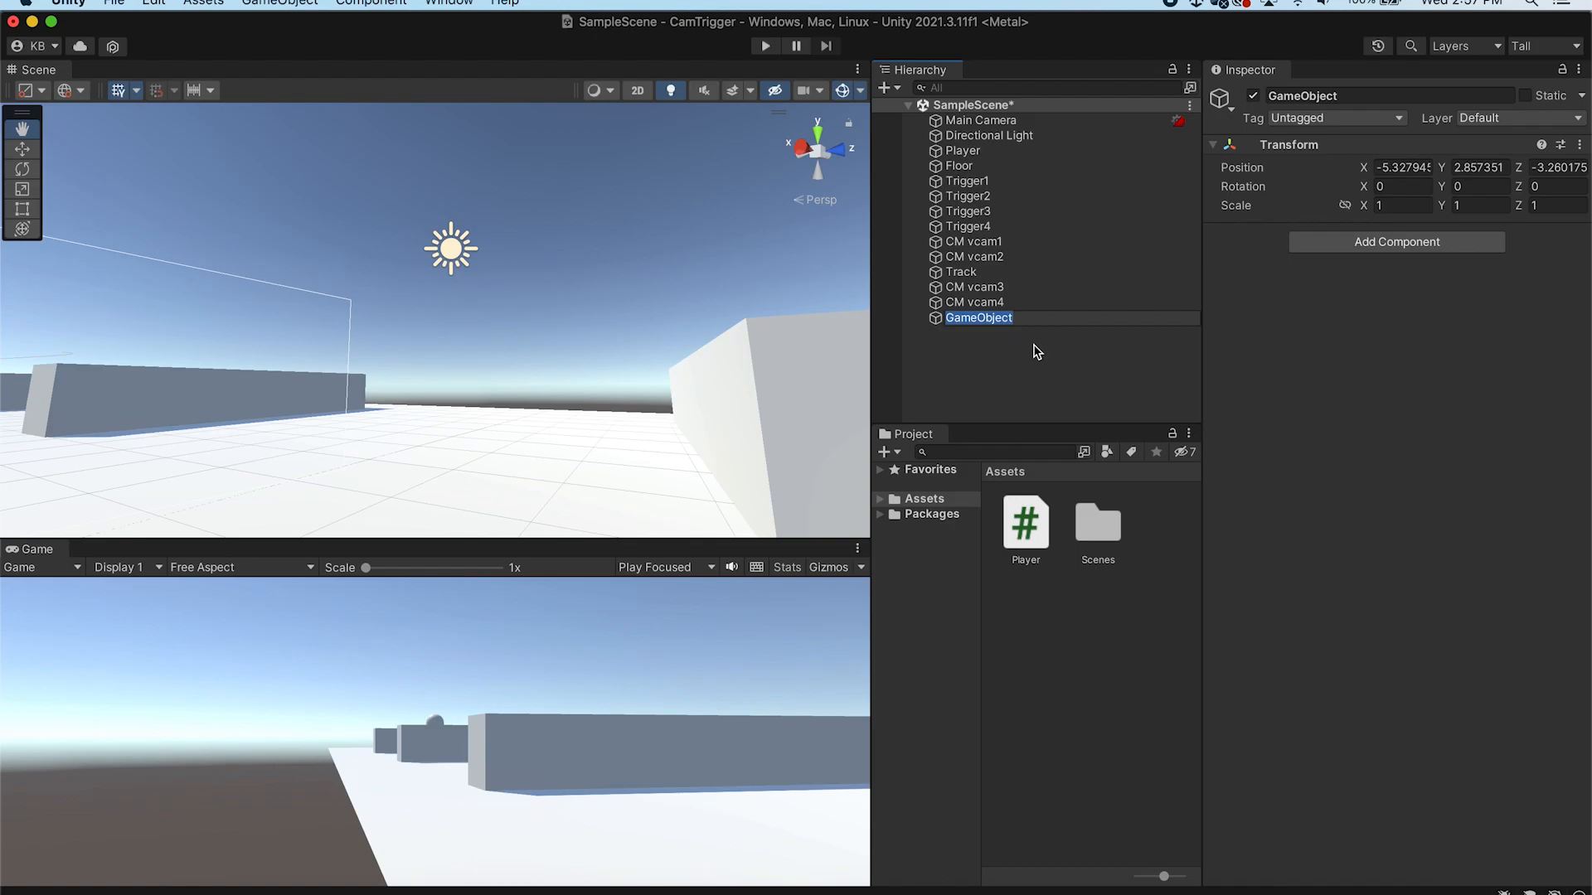
{"action": "type", "text": "Managers"}
{"action": "key", "text": "Return"}
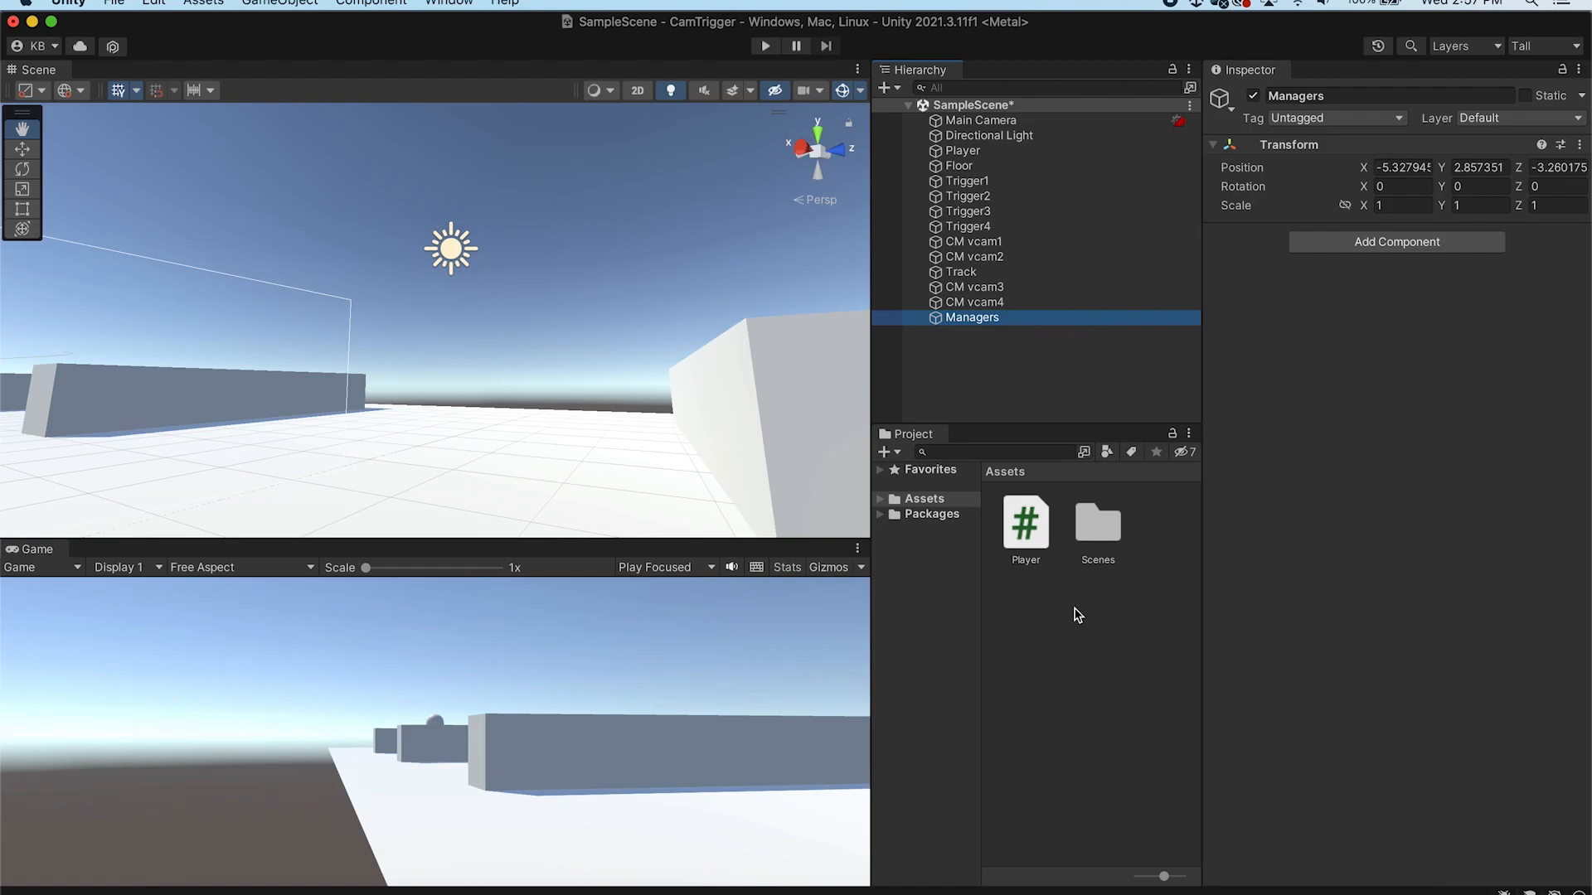
Create a Scripts folder in Assets and move the Player script into it
{"action": "left_click", "coordinate": [935, 515]}
{"action": "left_click", "coordinate": [926, 499]}
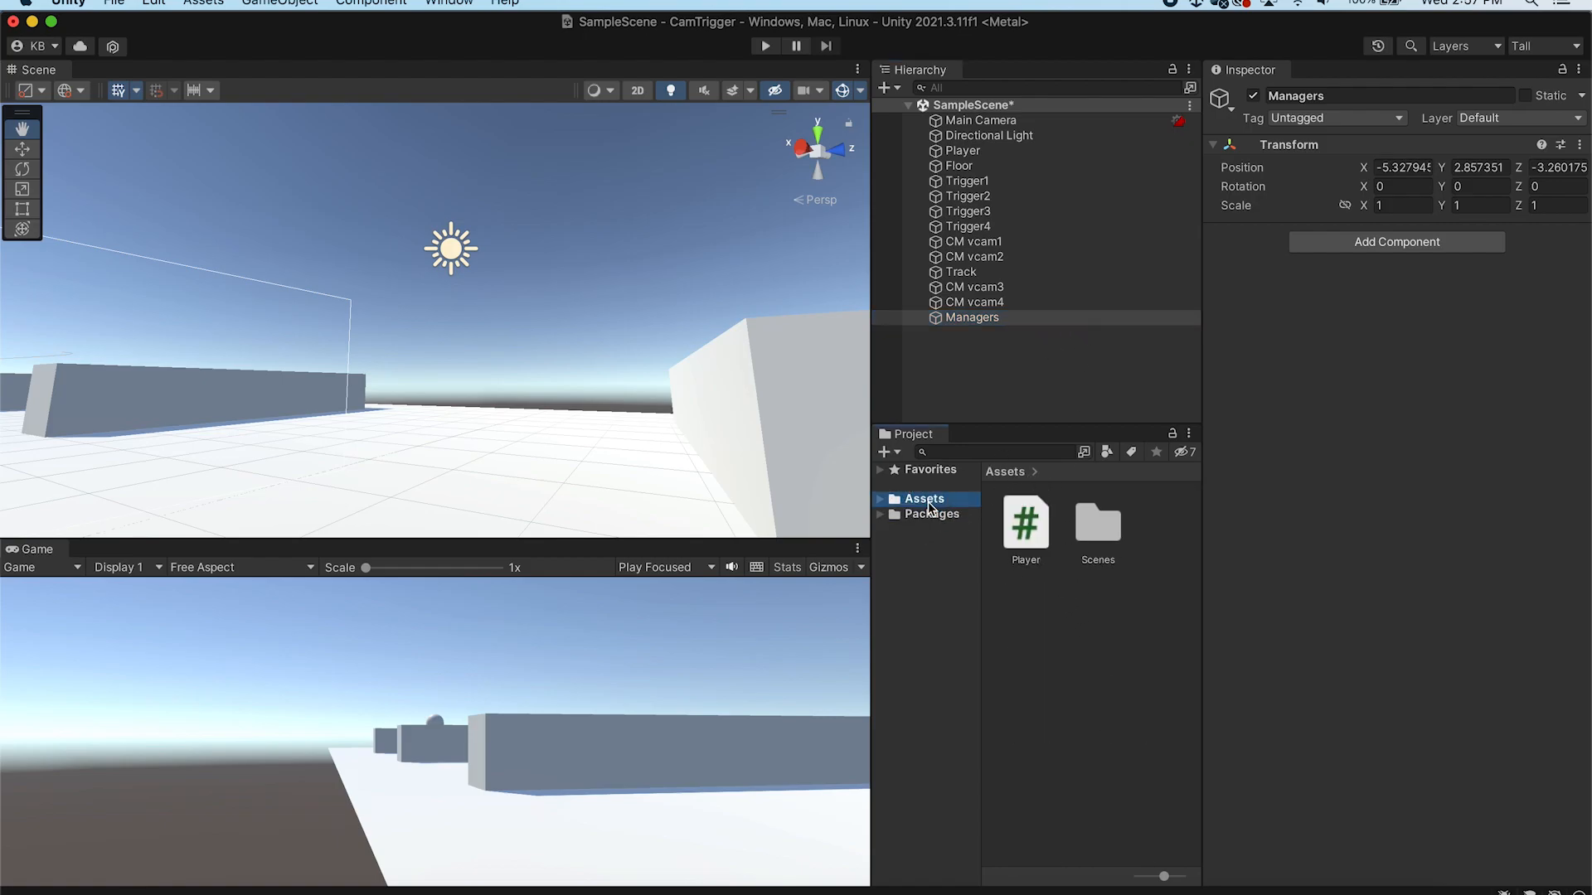
{"action": "right_click", "coordinate": [1083, 613]}
{"action": "mouse_move", "coordinate": [1144, 427]}
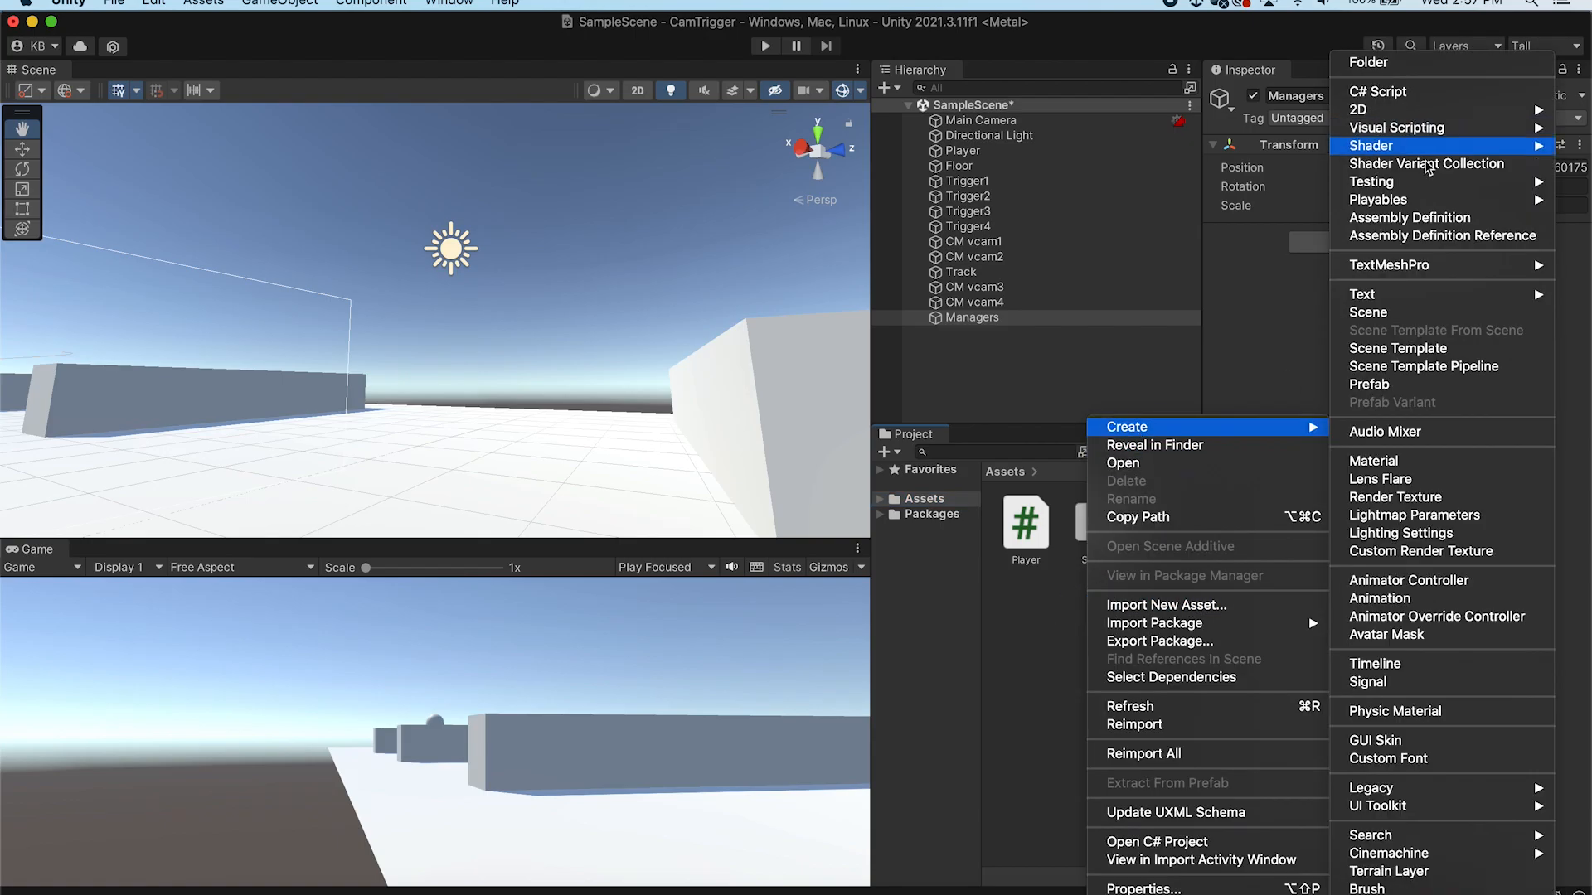
{"action": "left_click", "coordinate": [1415, 68]}
{"action": "type", "text": "Scripts"}
{"action": "key", "text": "Return"}
{"action": "left_click_drag", "start_coordinate": [1031, 545], "coordinate": [1061, 632]}
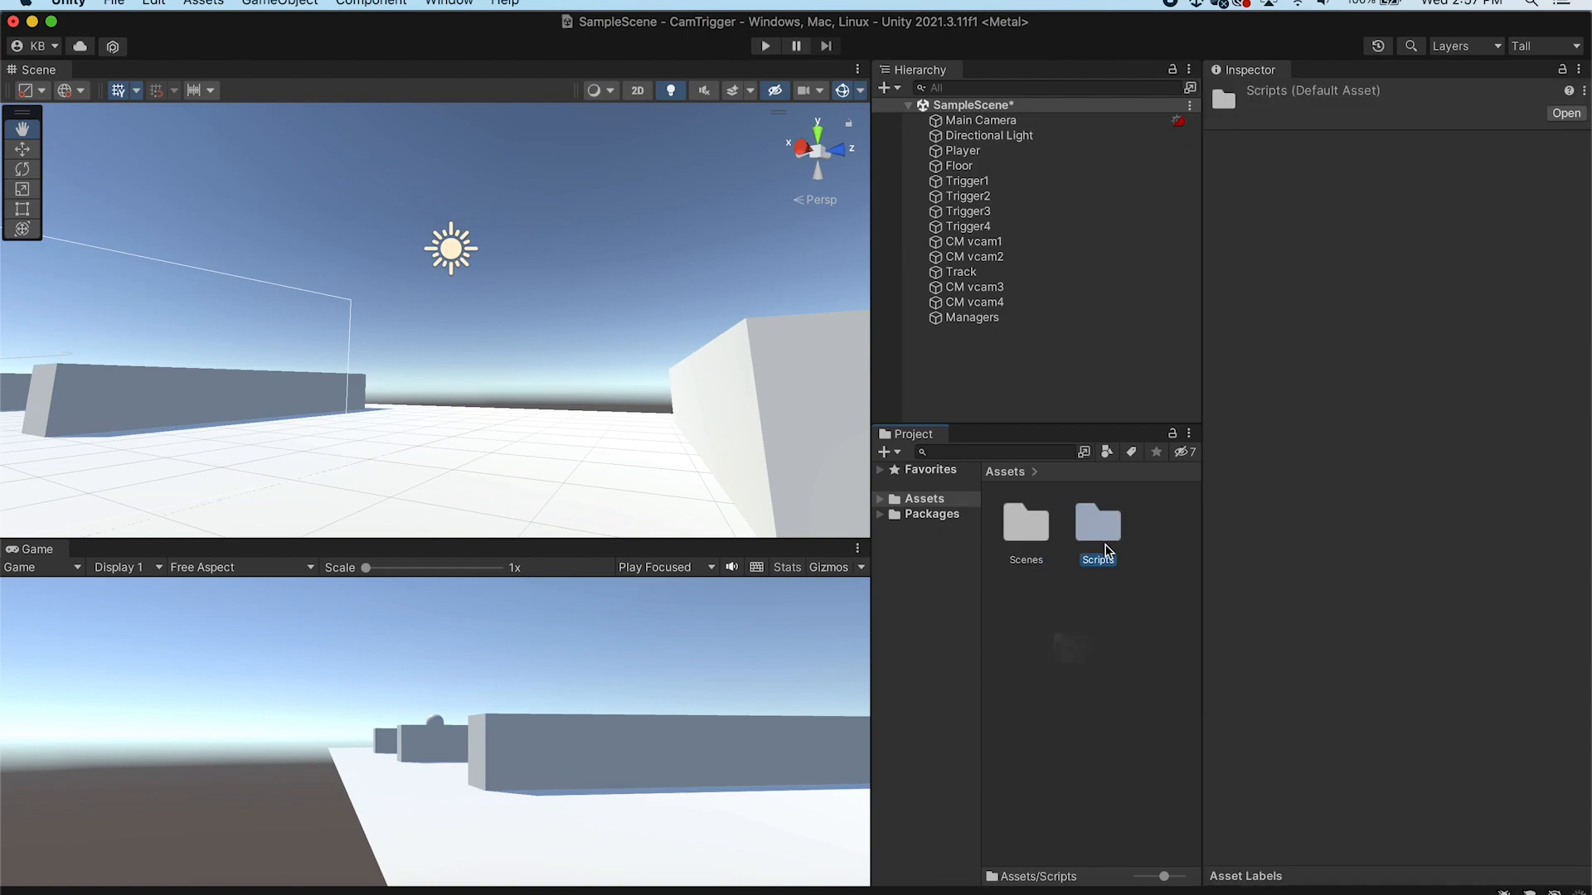
Create a new C# script named CameraManager inside the Scripts folder
{"action": "double_click", "coordinate": [1105, 526]}
{"action": "right_click", "coordinate": [1106, 525]}
{"action": "mouse_move", "coordinate": [1142, 431]}
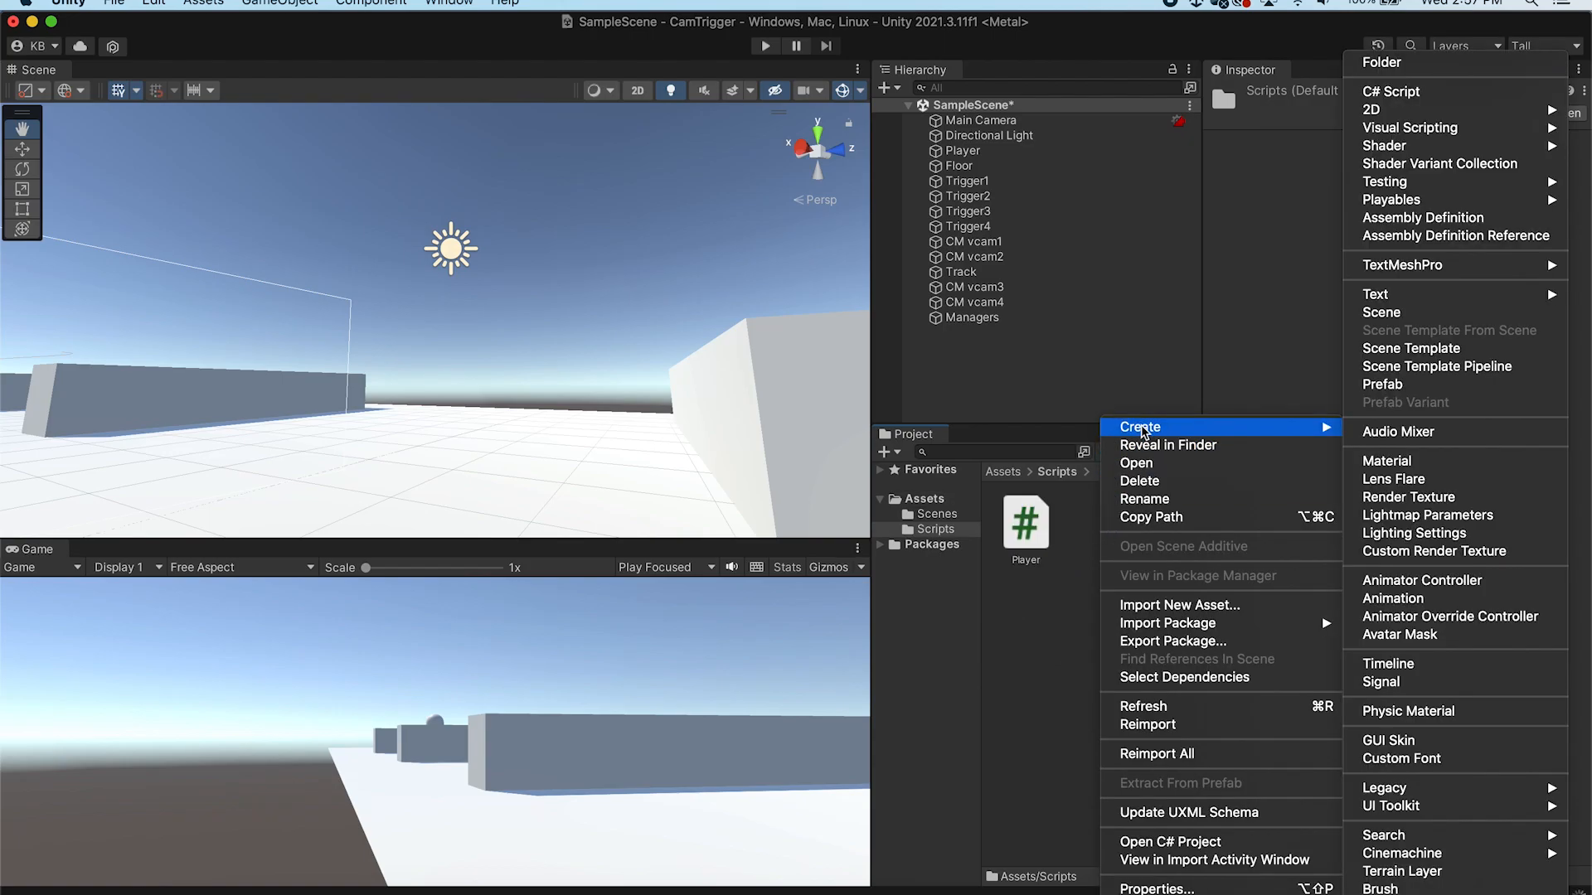
{"action": "left_click", "coordinate": [1433, 93]}
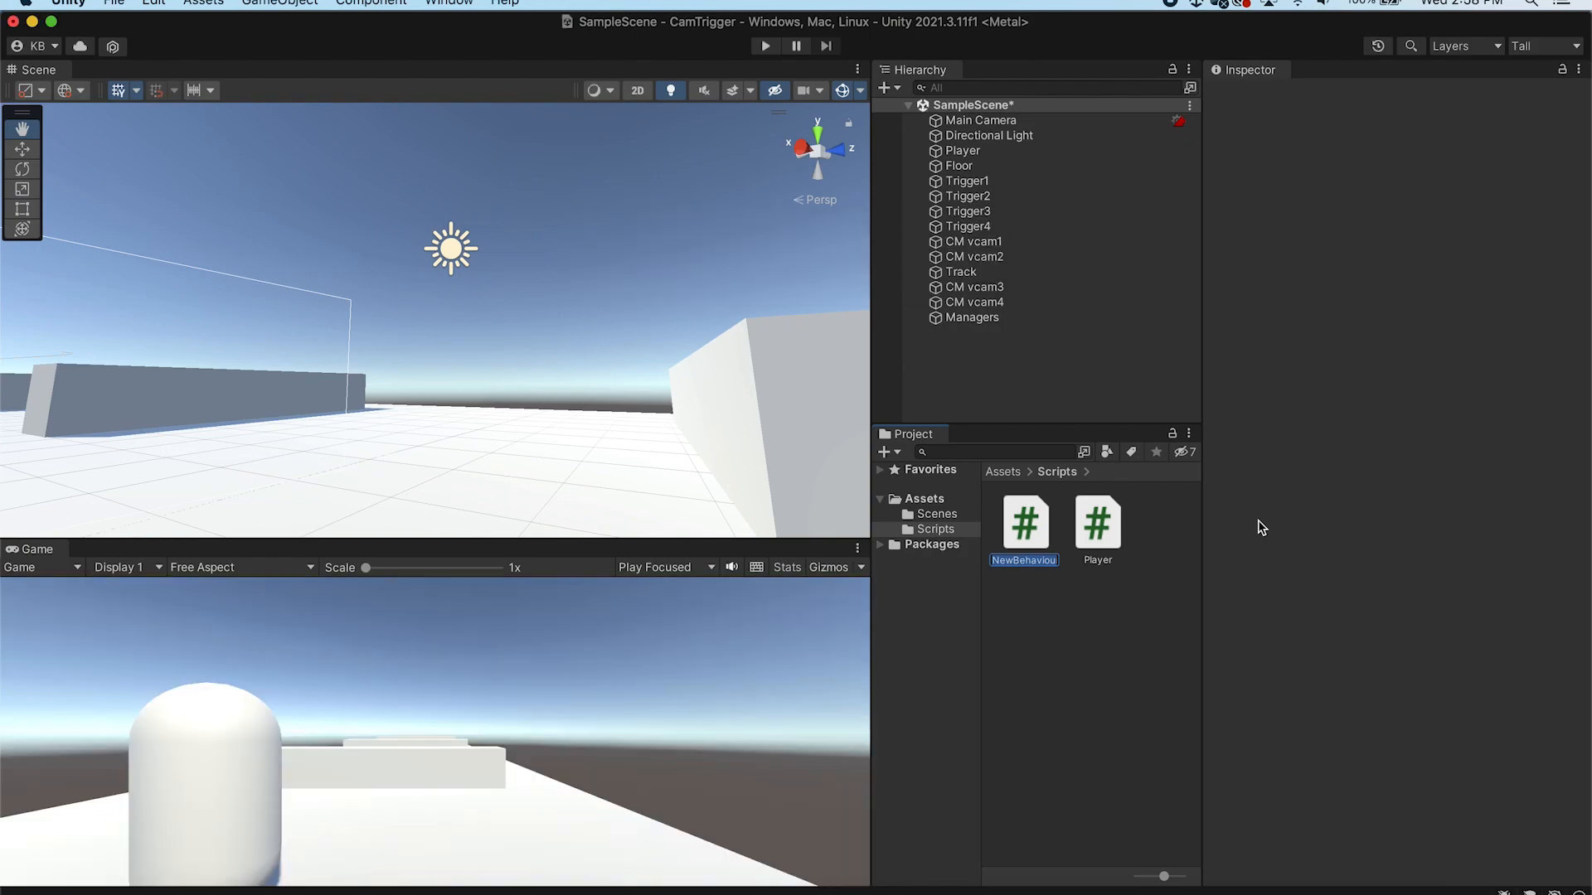
{"action": "type", "text": "Cam"}
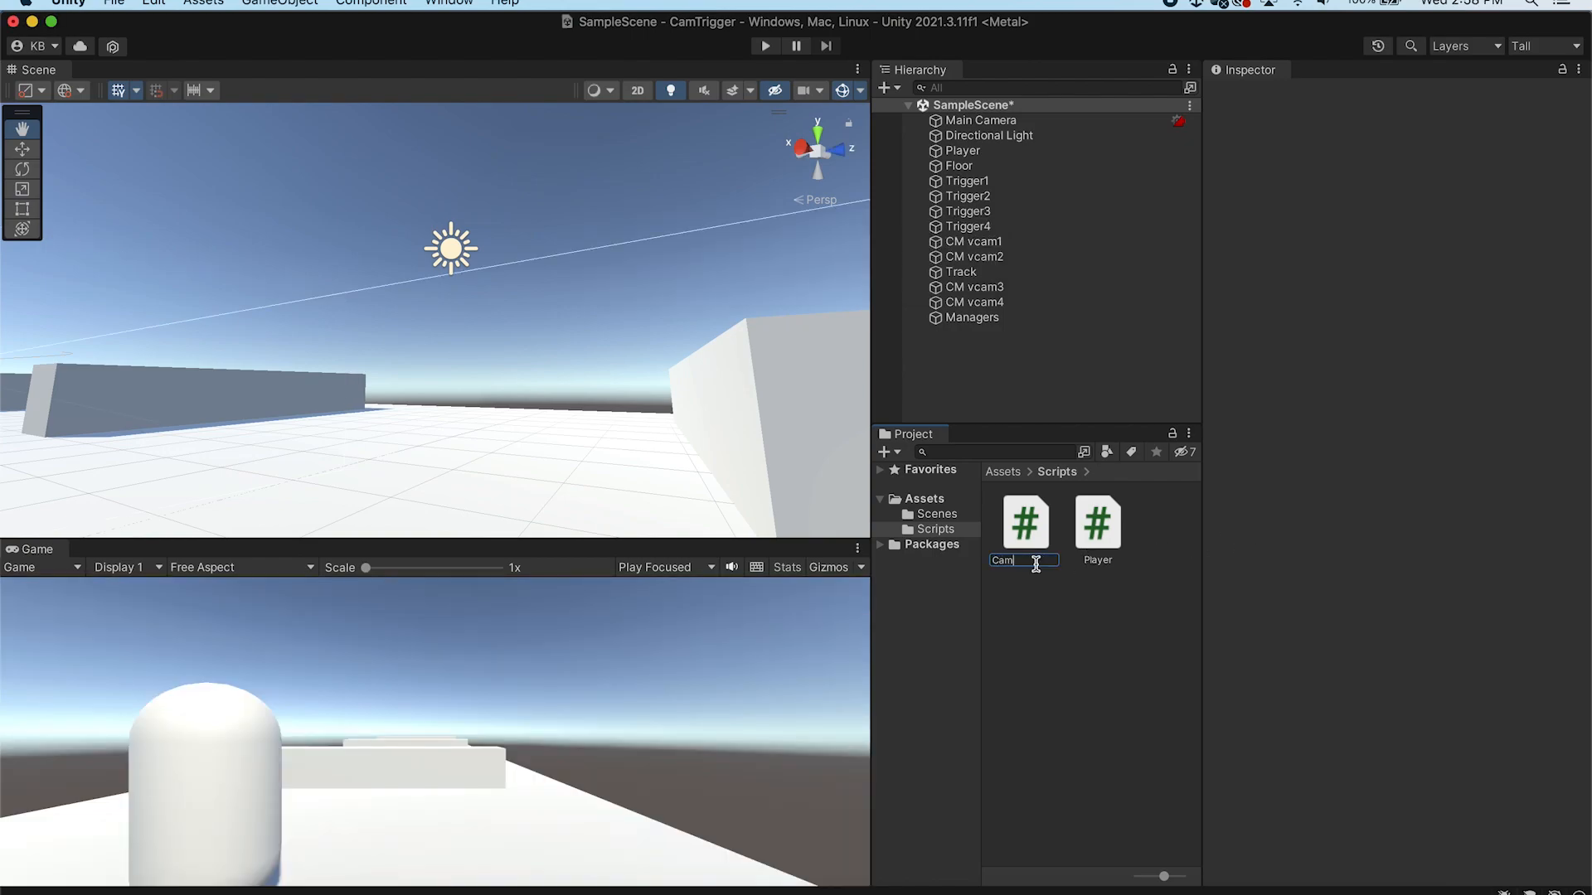
{"action": "type", "text": "eraManager"}
{"action": "key", "text": "Return"}
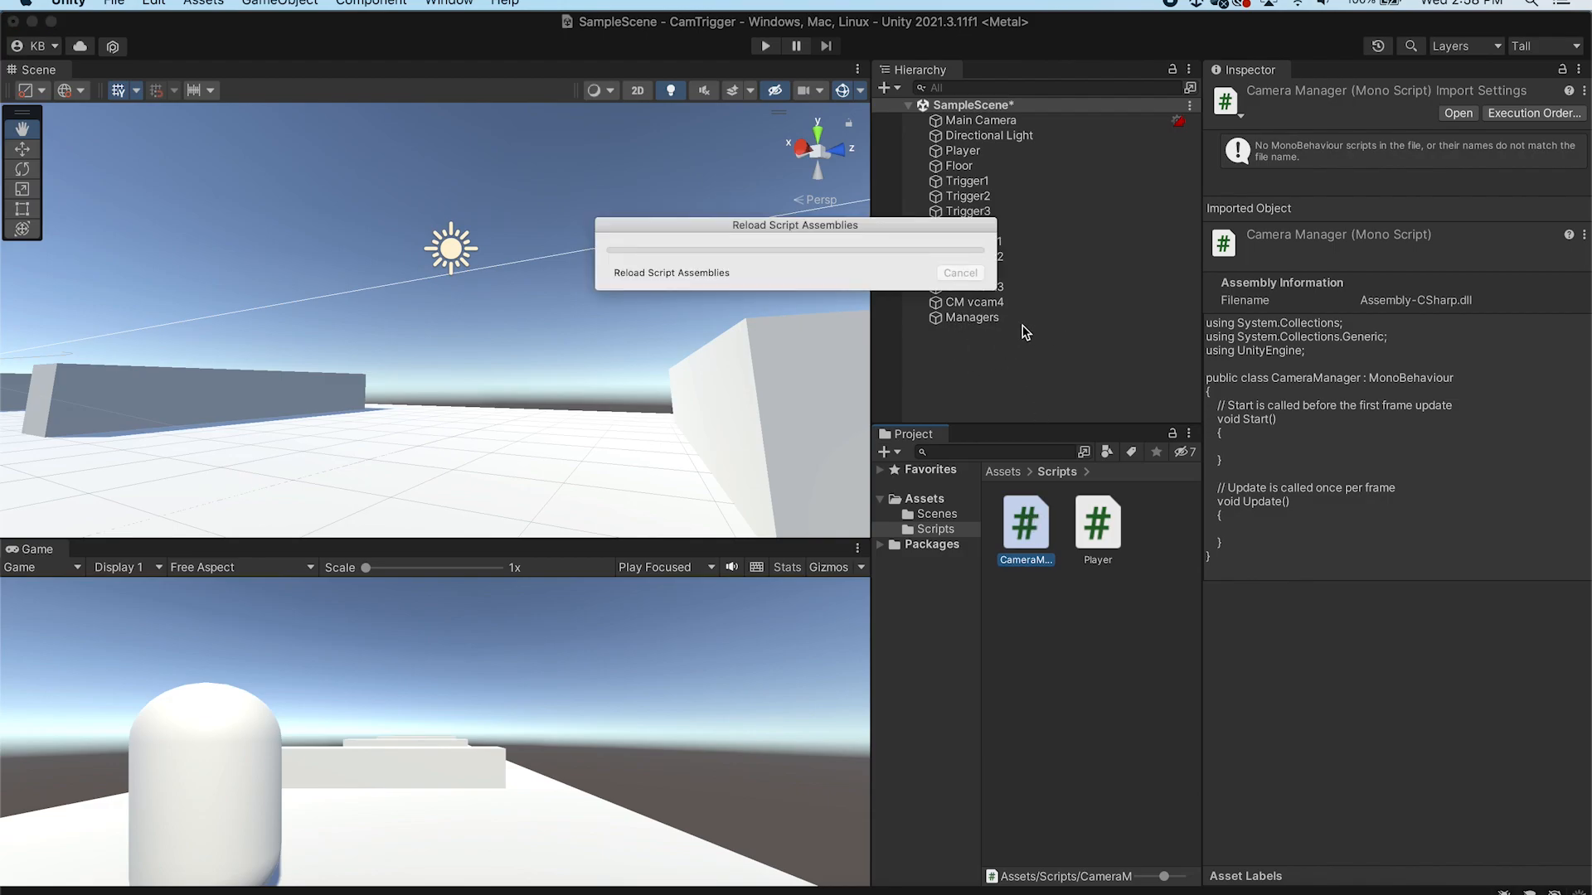
Attach the CameraManager script to the Managers object
{"action": "left_click_drag", "start_coordinate": [1025, 520], "coordinate": [1007, 318]}
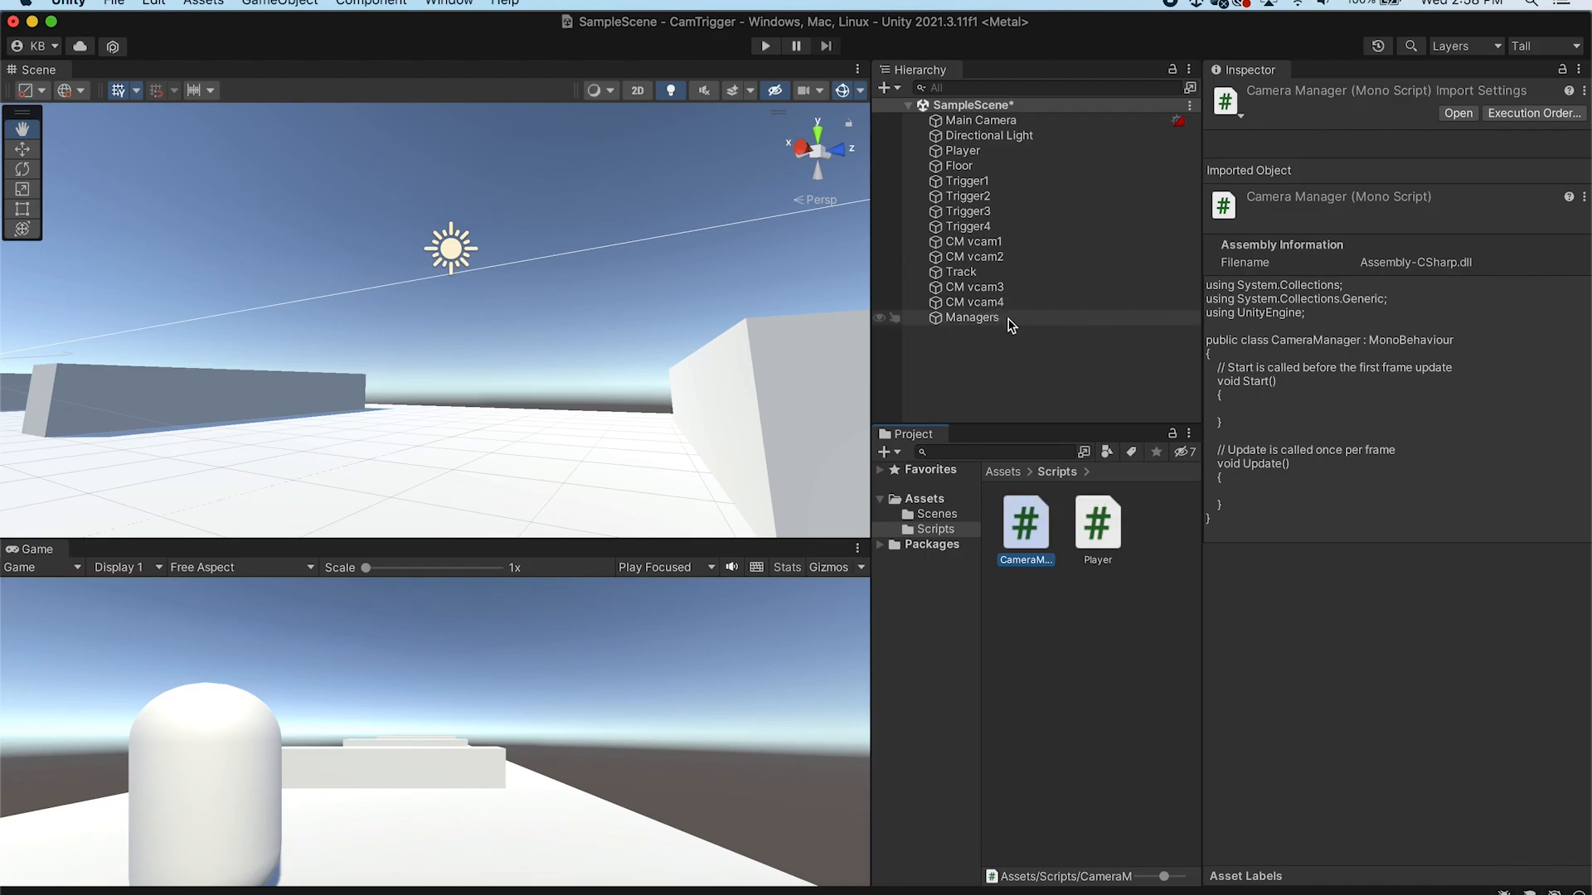
{"action": "left_click", "coordinate": [1048, 319]}
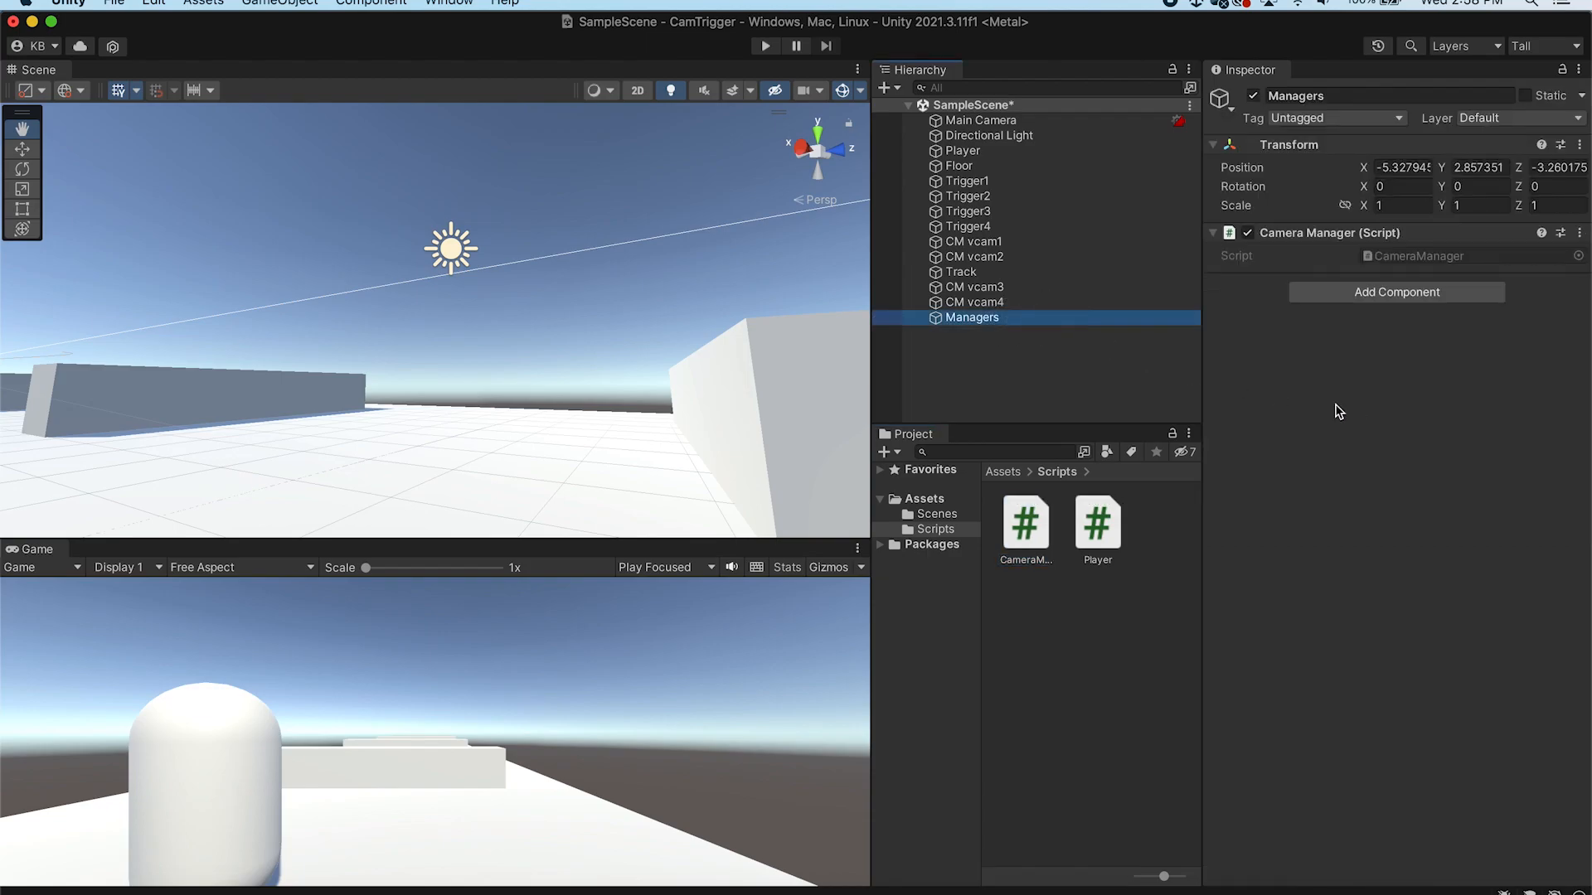
Open the CameraManager script and add a using Cinemachine; directive below the existing using lines
{"action": "double_click", "coordinate": [1027, 502]}
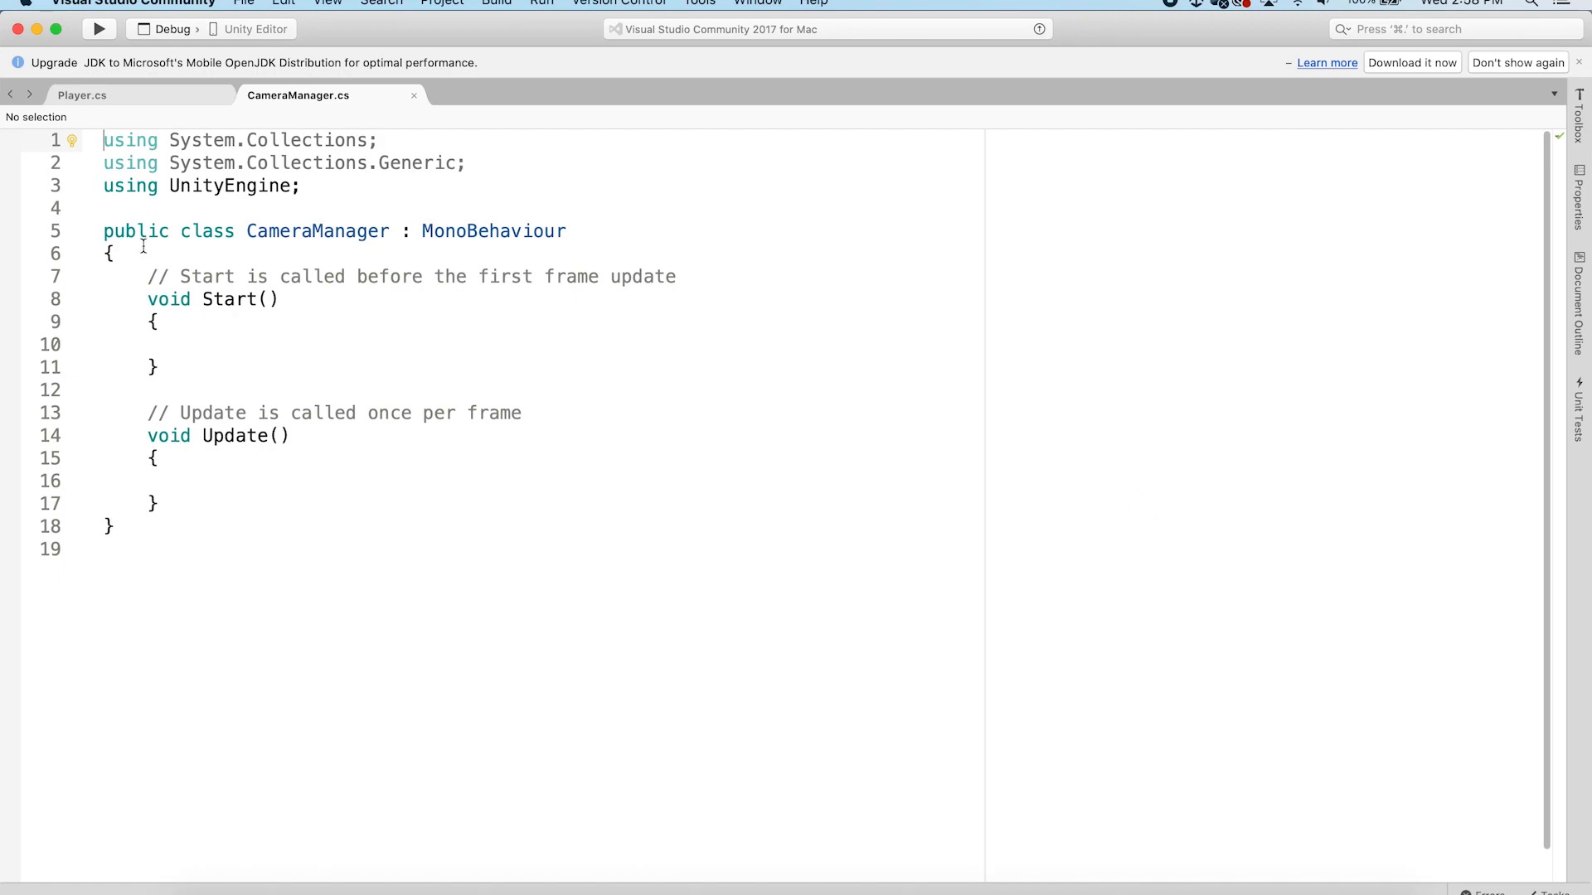
{"action": "left_click", "coordinate": [368, 186]}
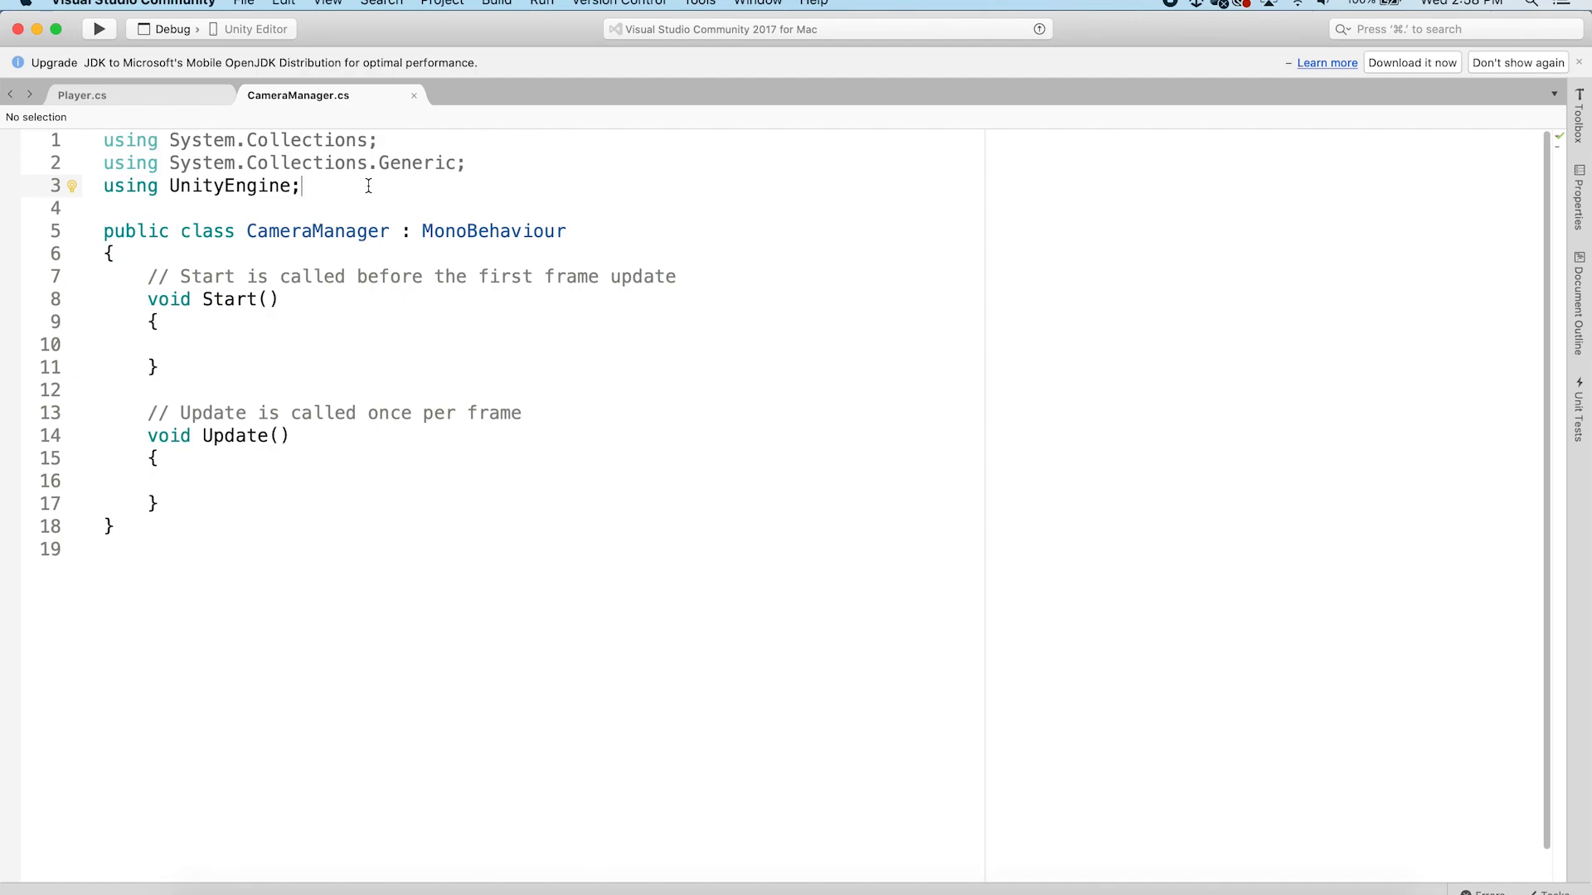
{"action": "key", "text": "Return"}
{"action": "type", "text": "using C"}
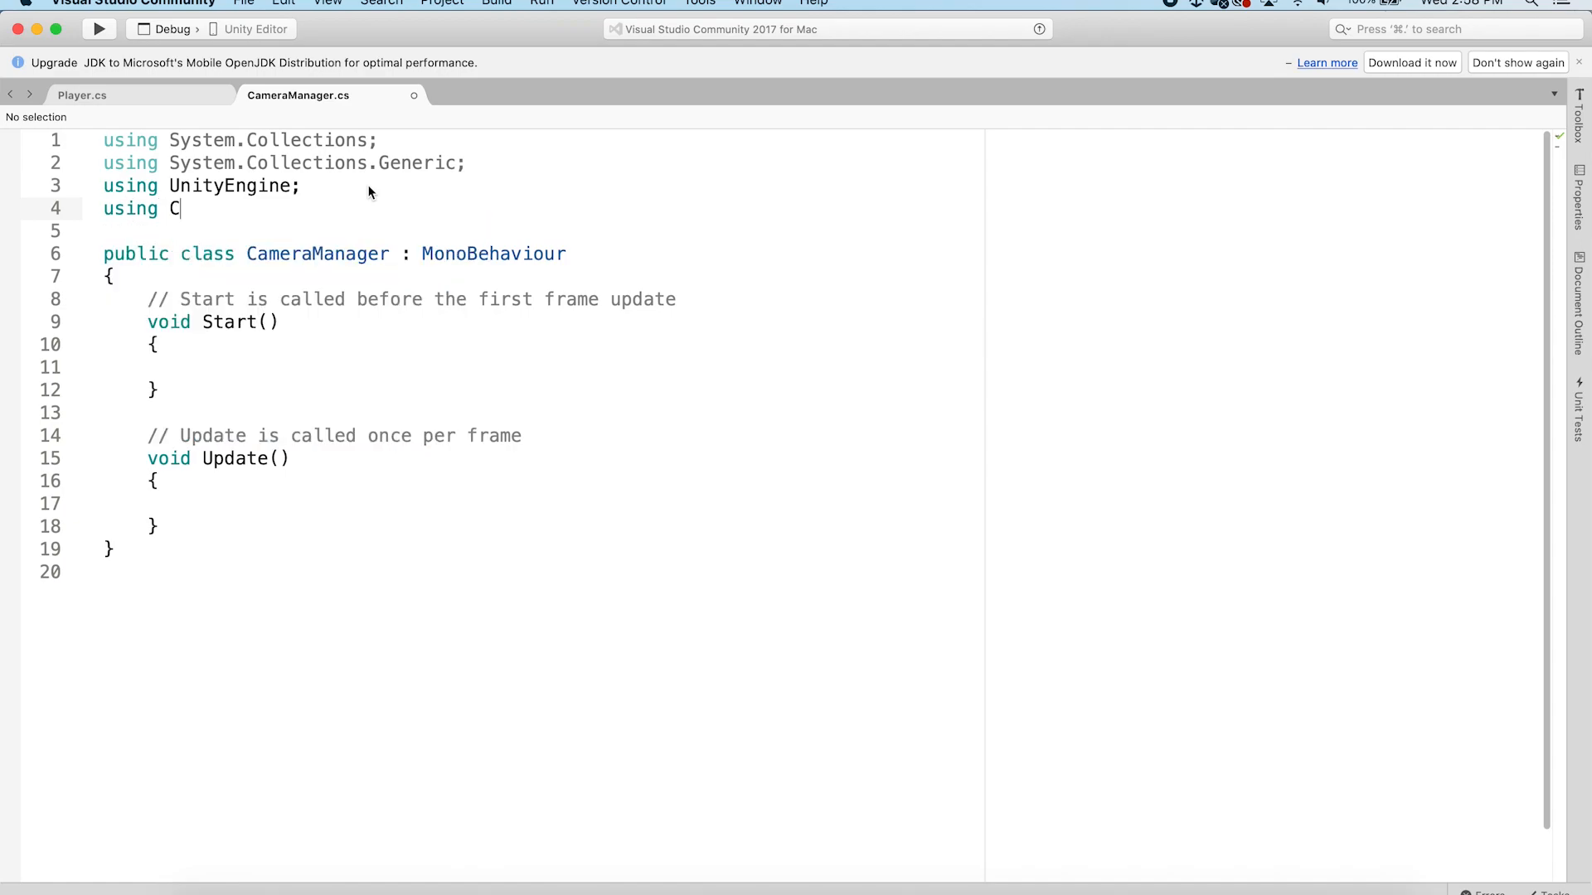
{"action": "type", "text": "inemachine;"}
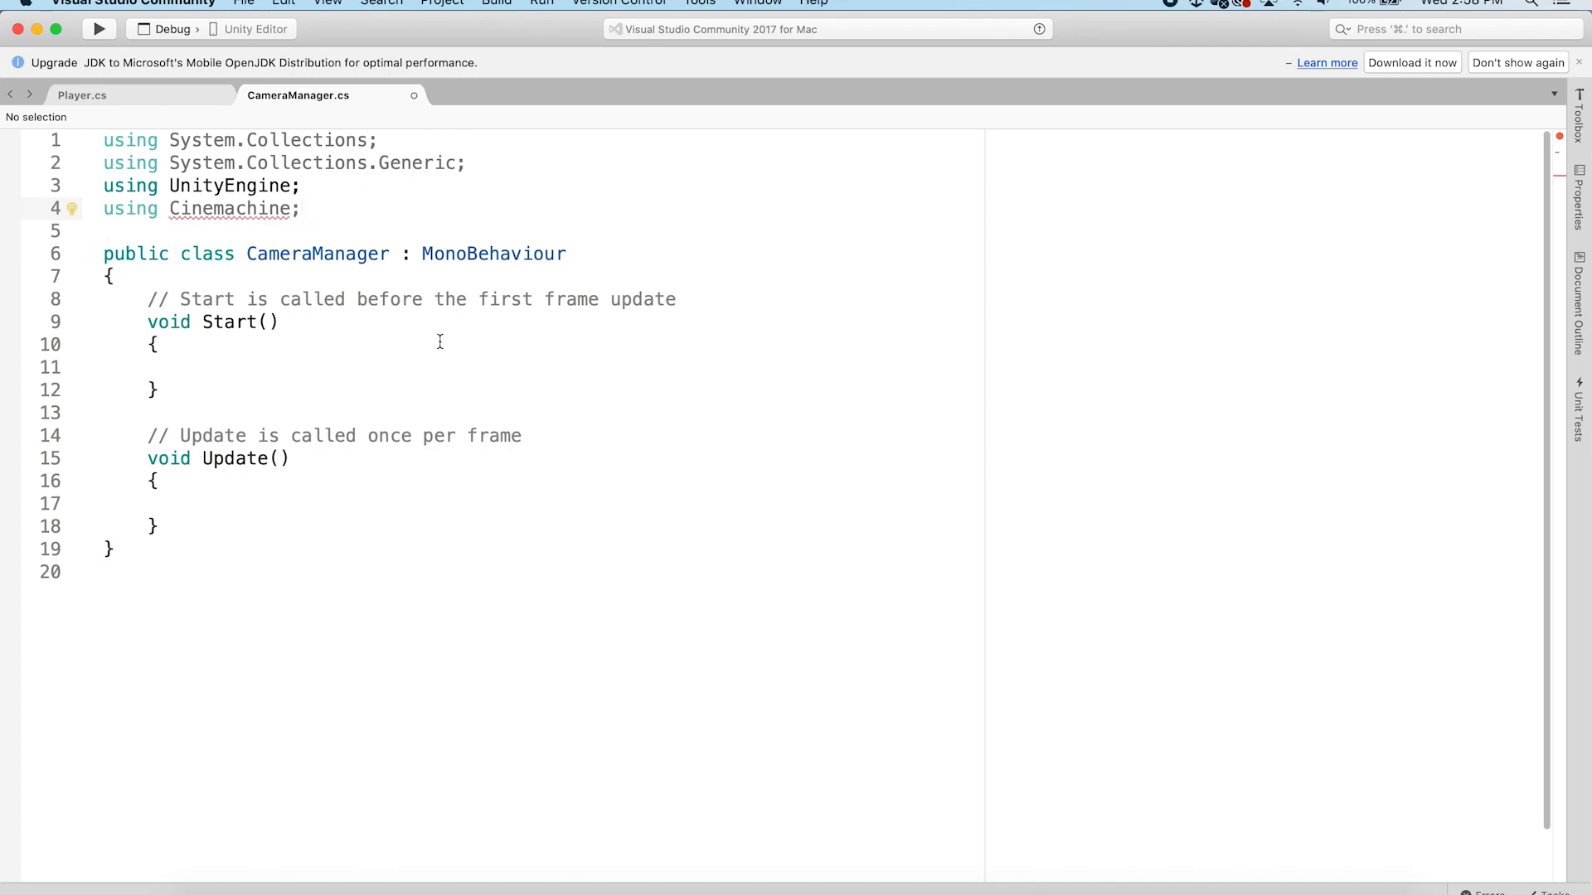
Check the installed Cinemachine package and its samples in the Package Manager, then close it
{"action": "left_click", "coordinate": [338, 323]}
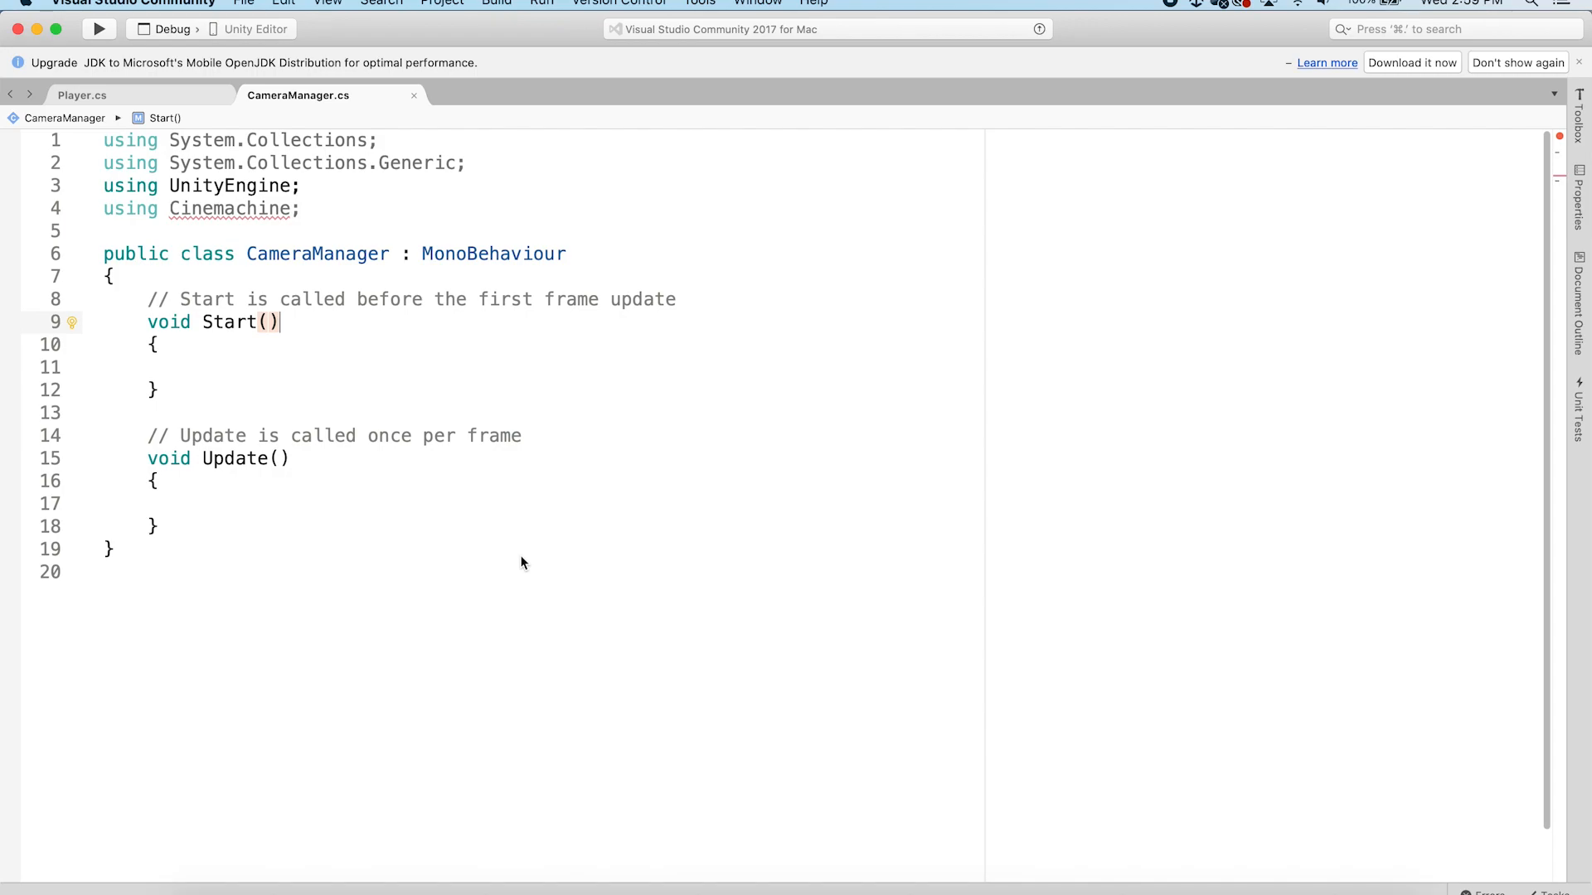
{"action": "left_click", "coordinate": [572, 879]}
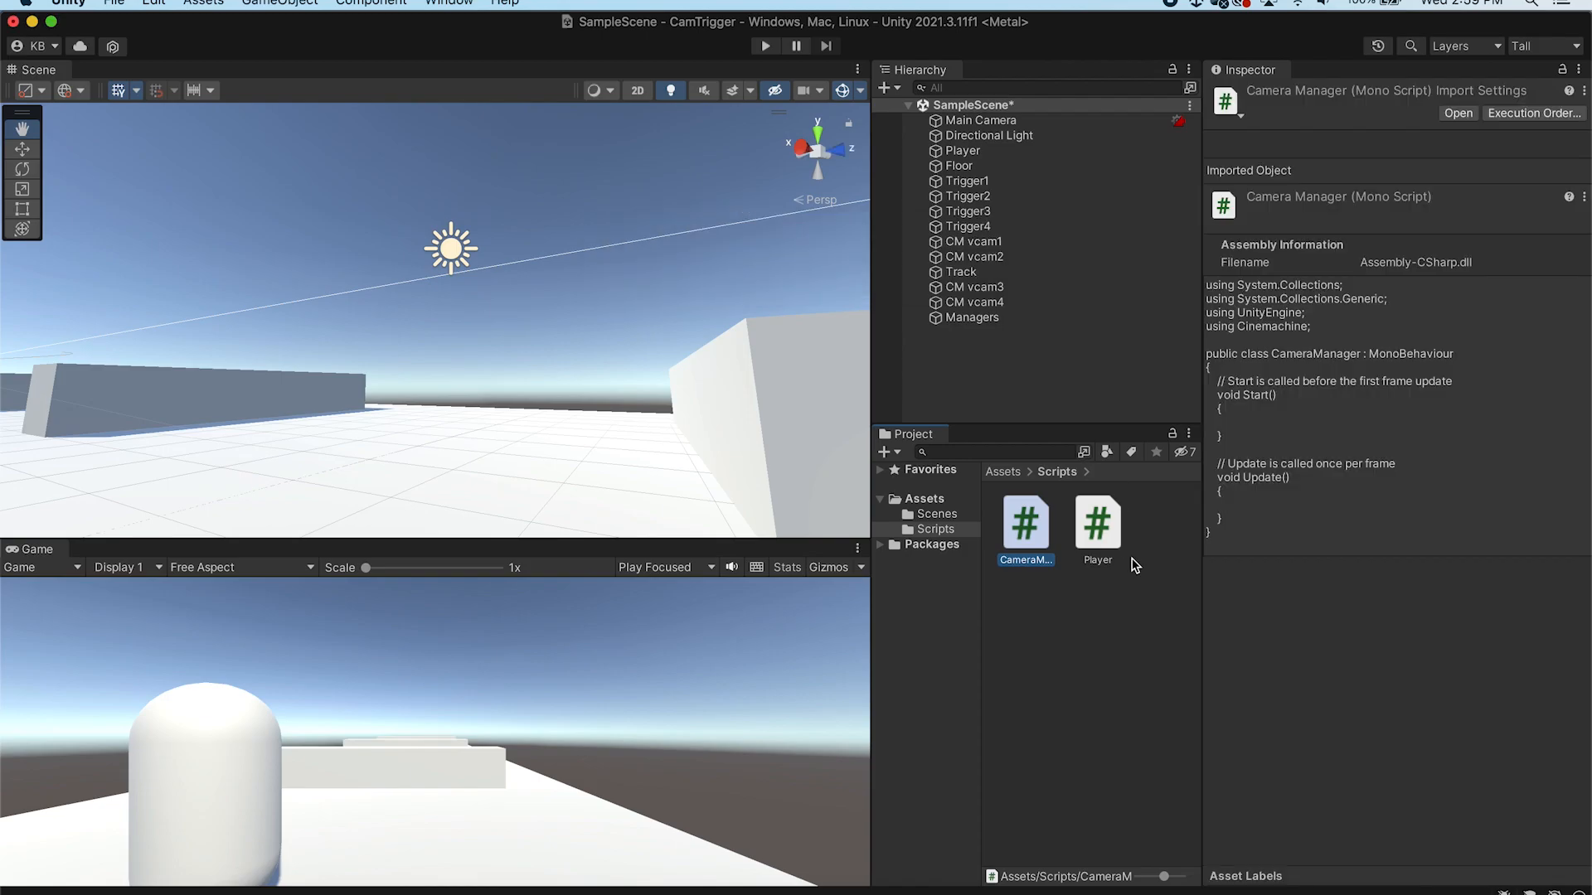
{"action": "left_click", "coordinate": [1132, 596]}
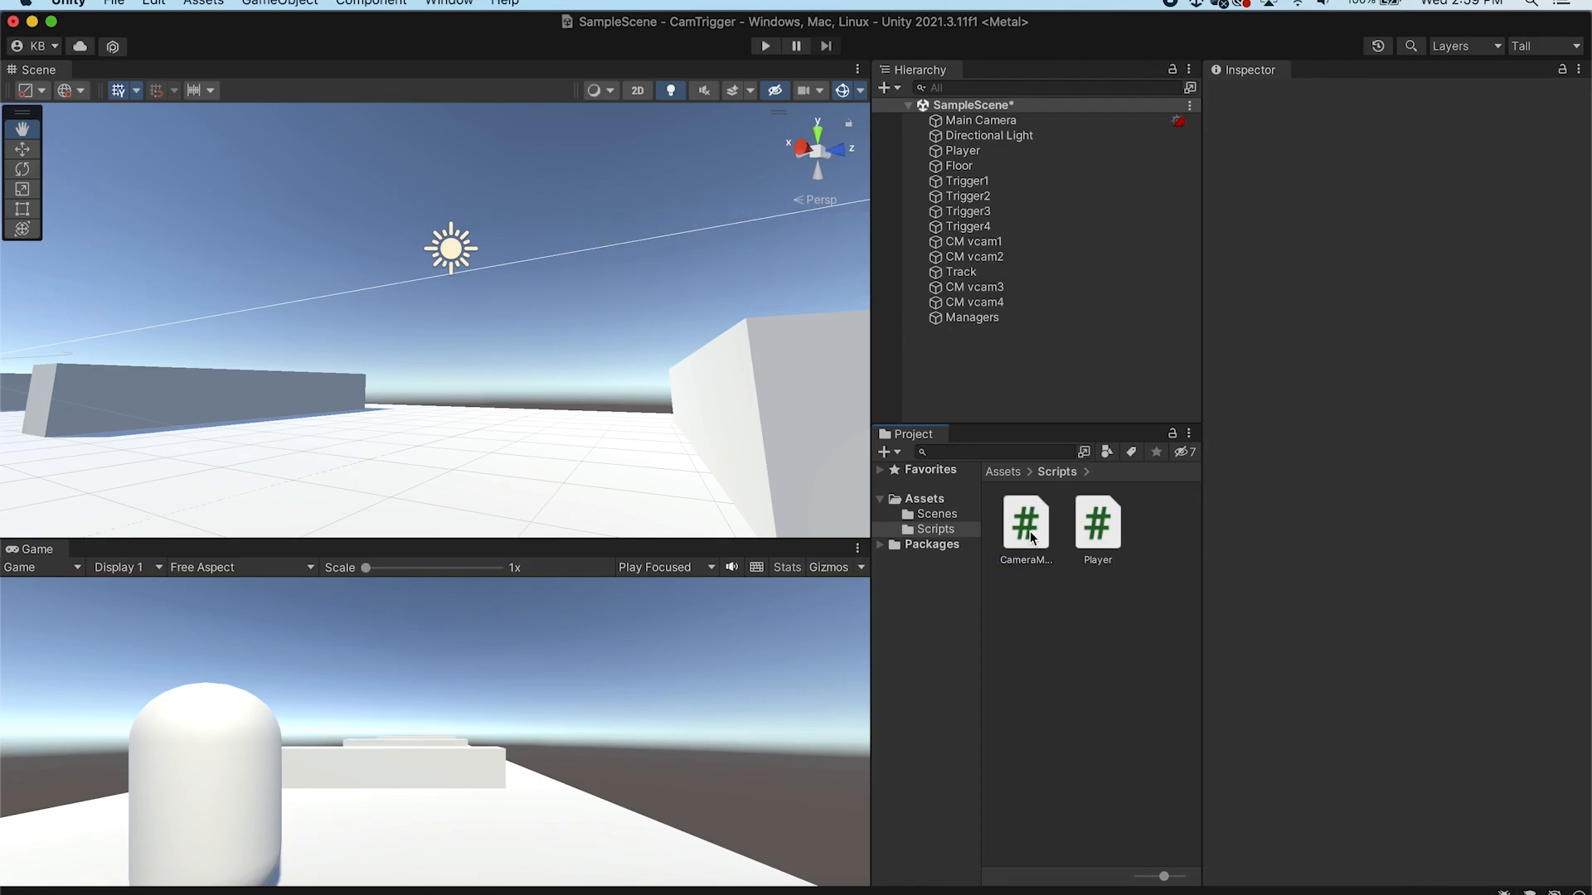
{"action": "left_click", "coordinate": [461, 4]}
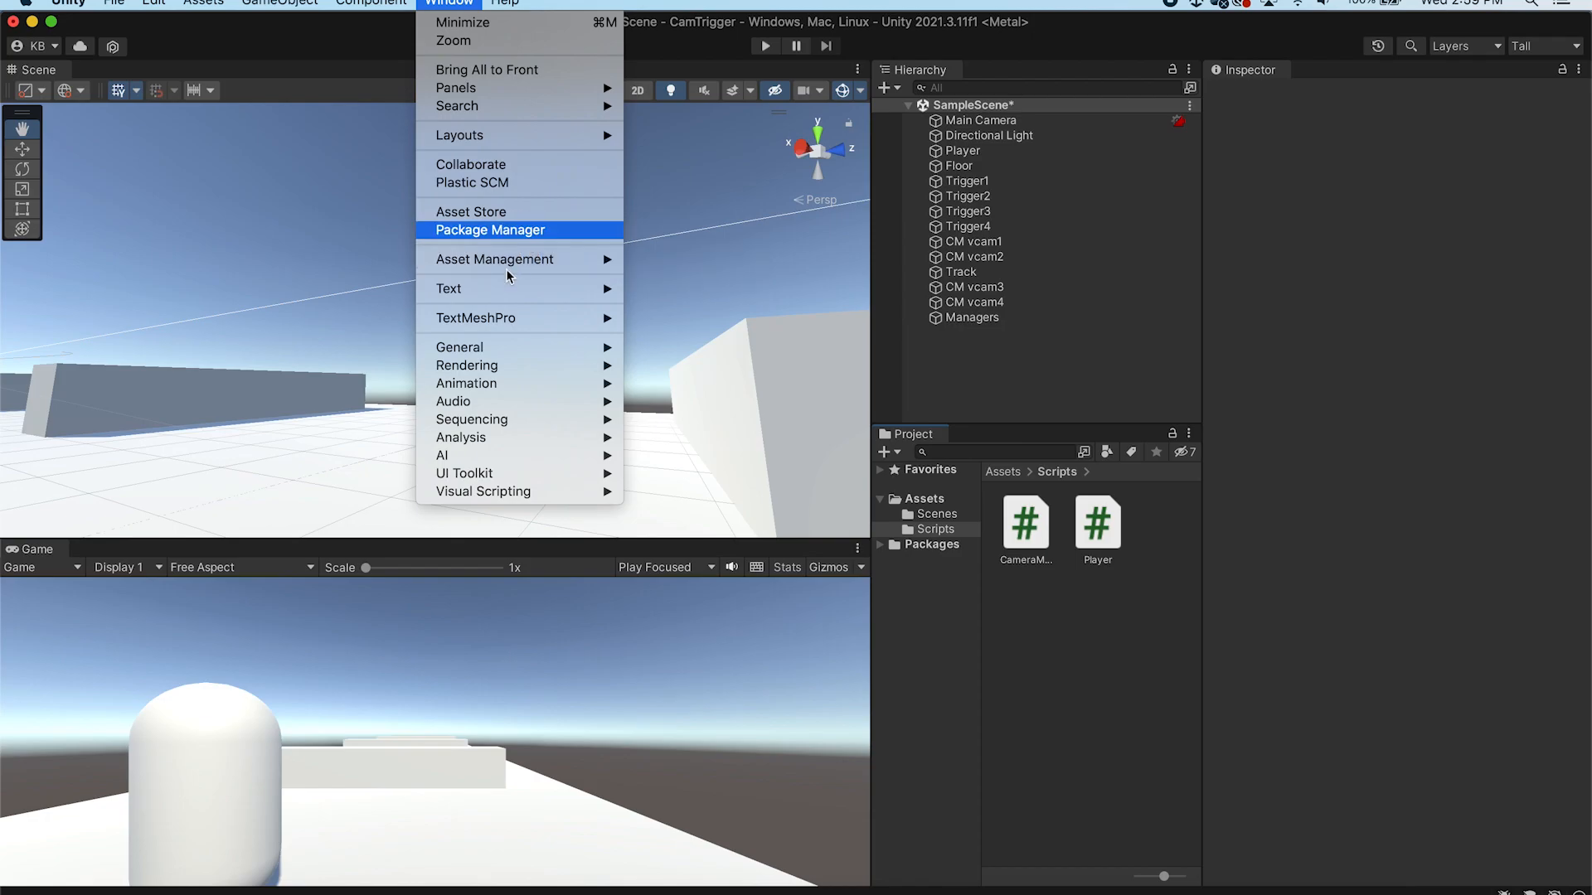
{"action": "left_click", "coordinate": [497, 230]}
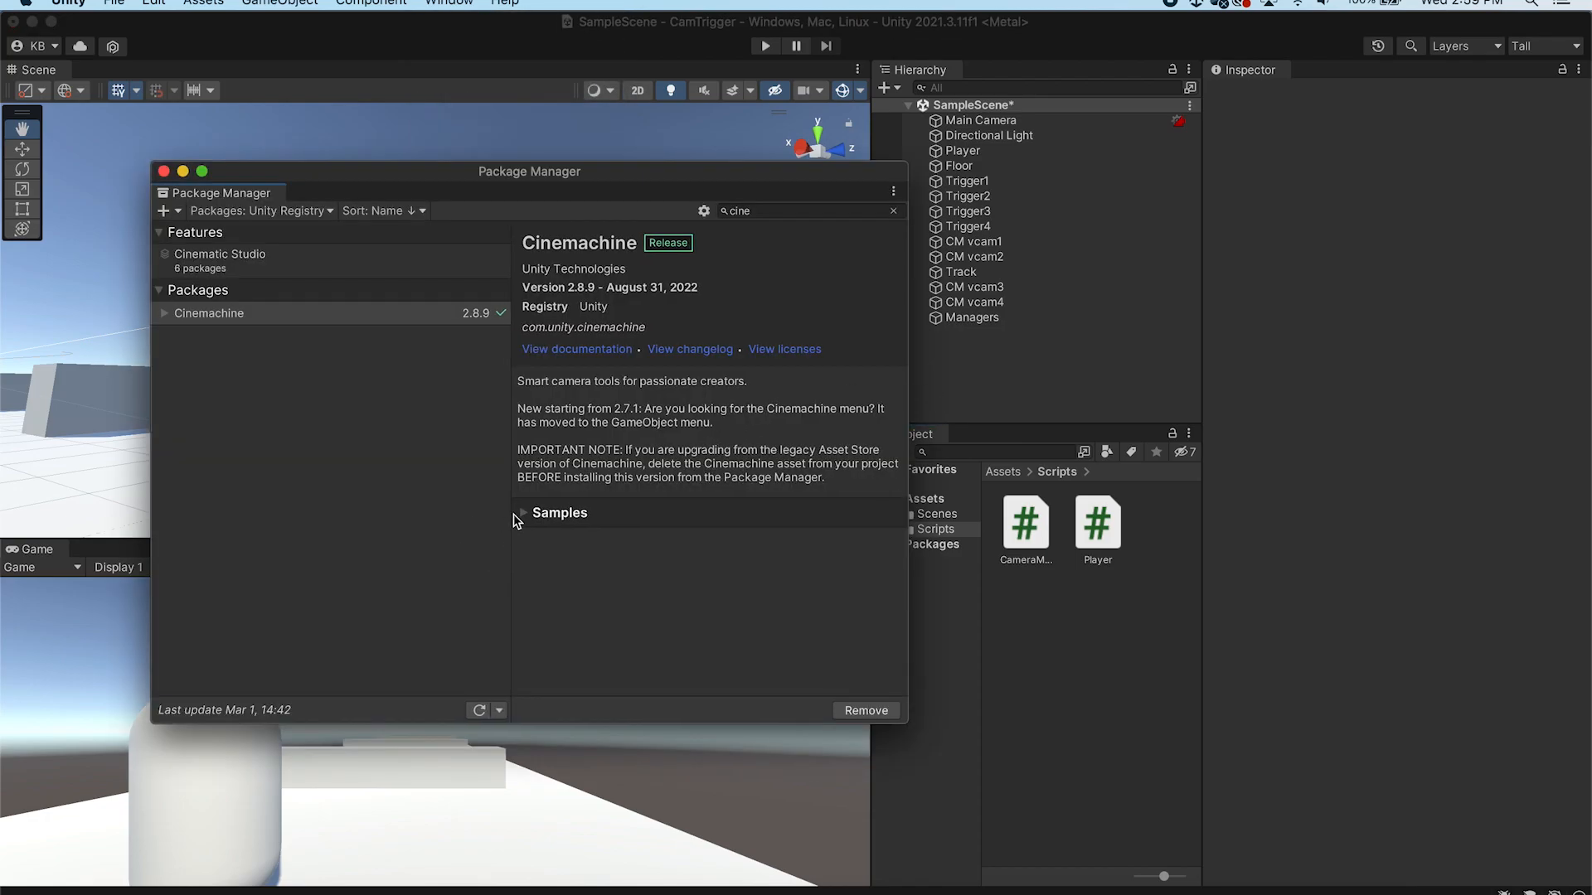
{"action": "left_click", "coordinate": [521, 514]}
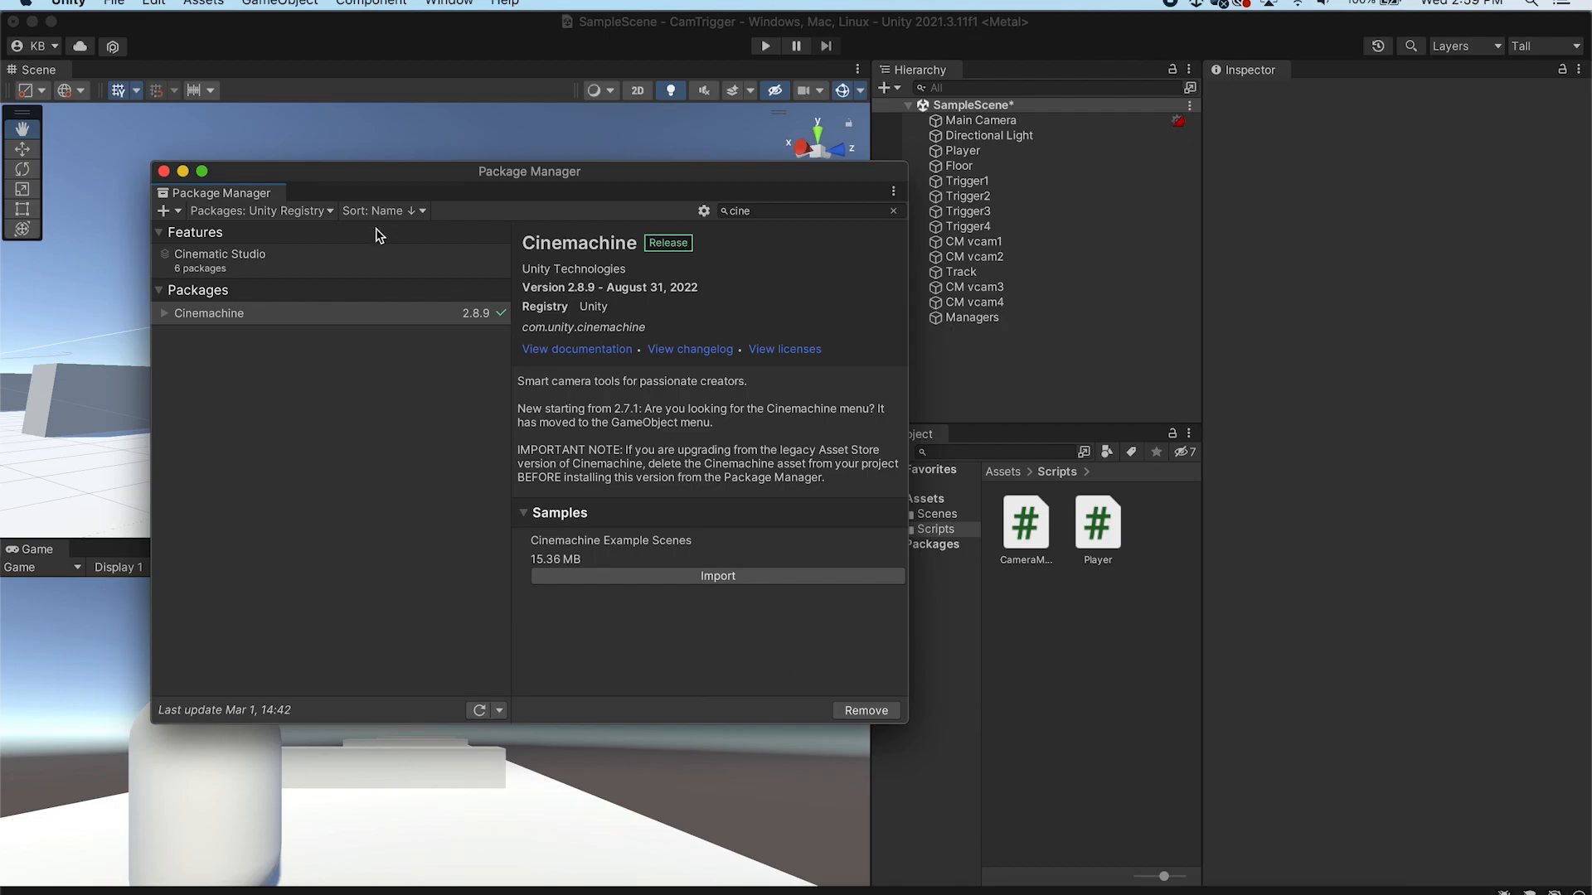
{"action": "left_click", "coordinate": [164, 171]}
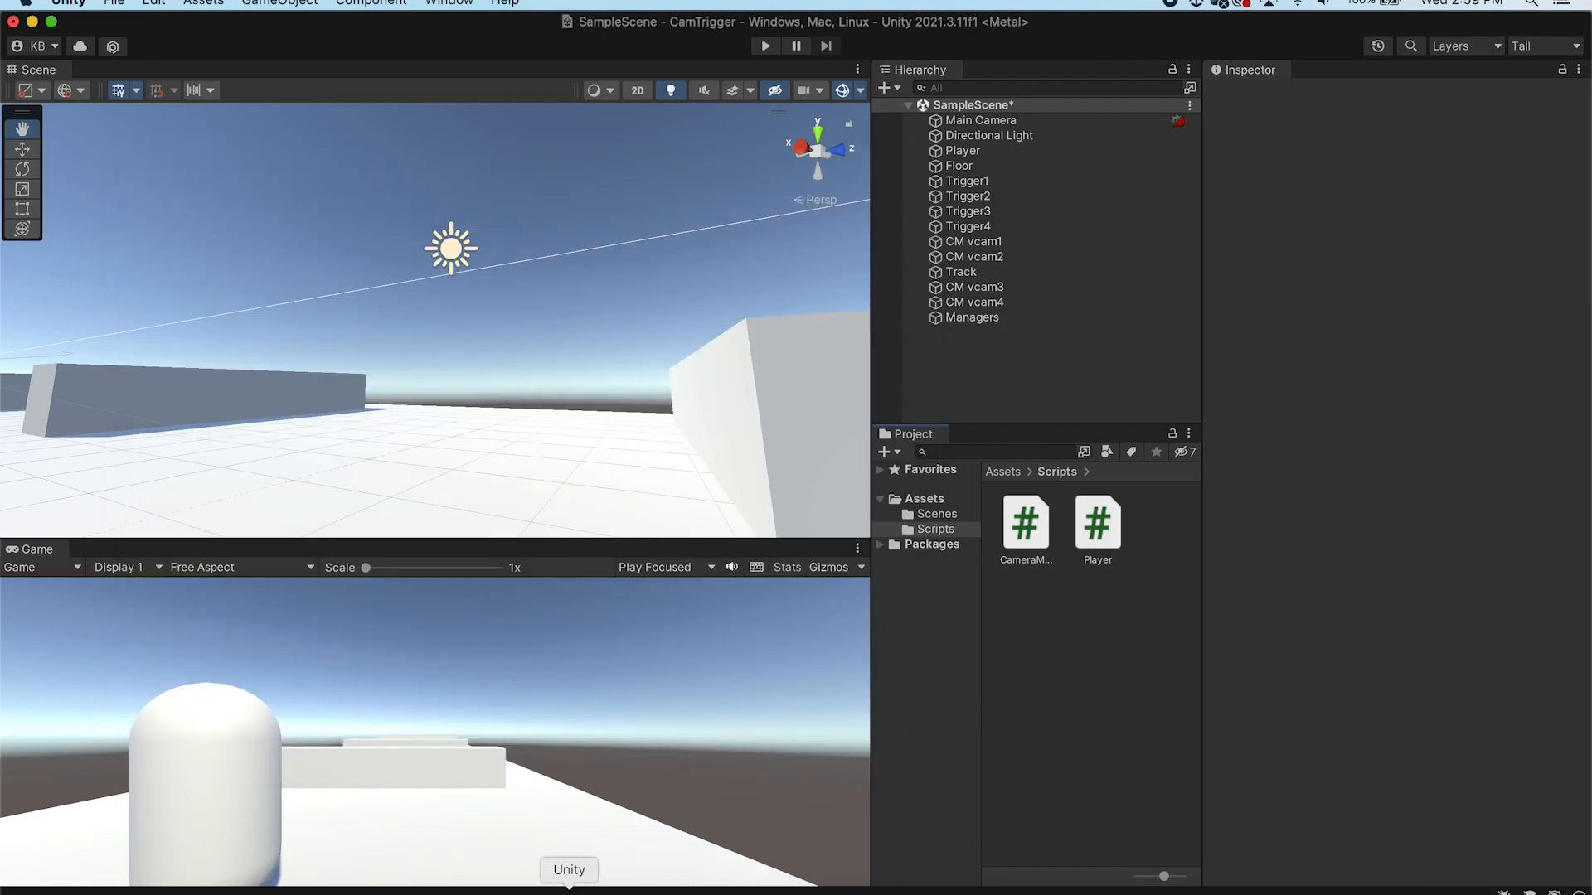
Inspect the error reported on the using Cinemachine line of the CameraManager script
{"action": "left_click", "coordinate": [701, 880]}
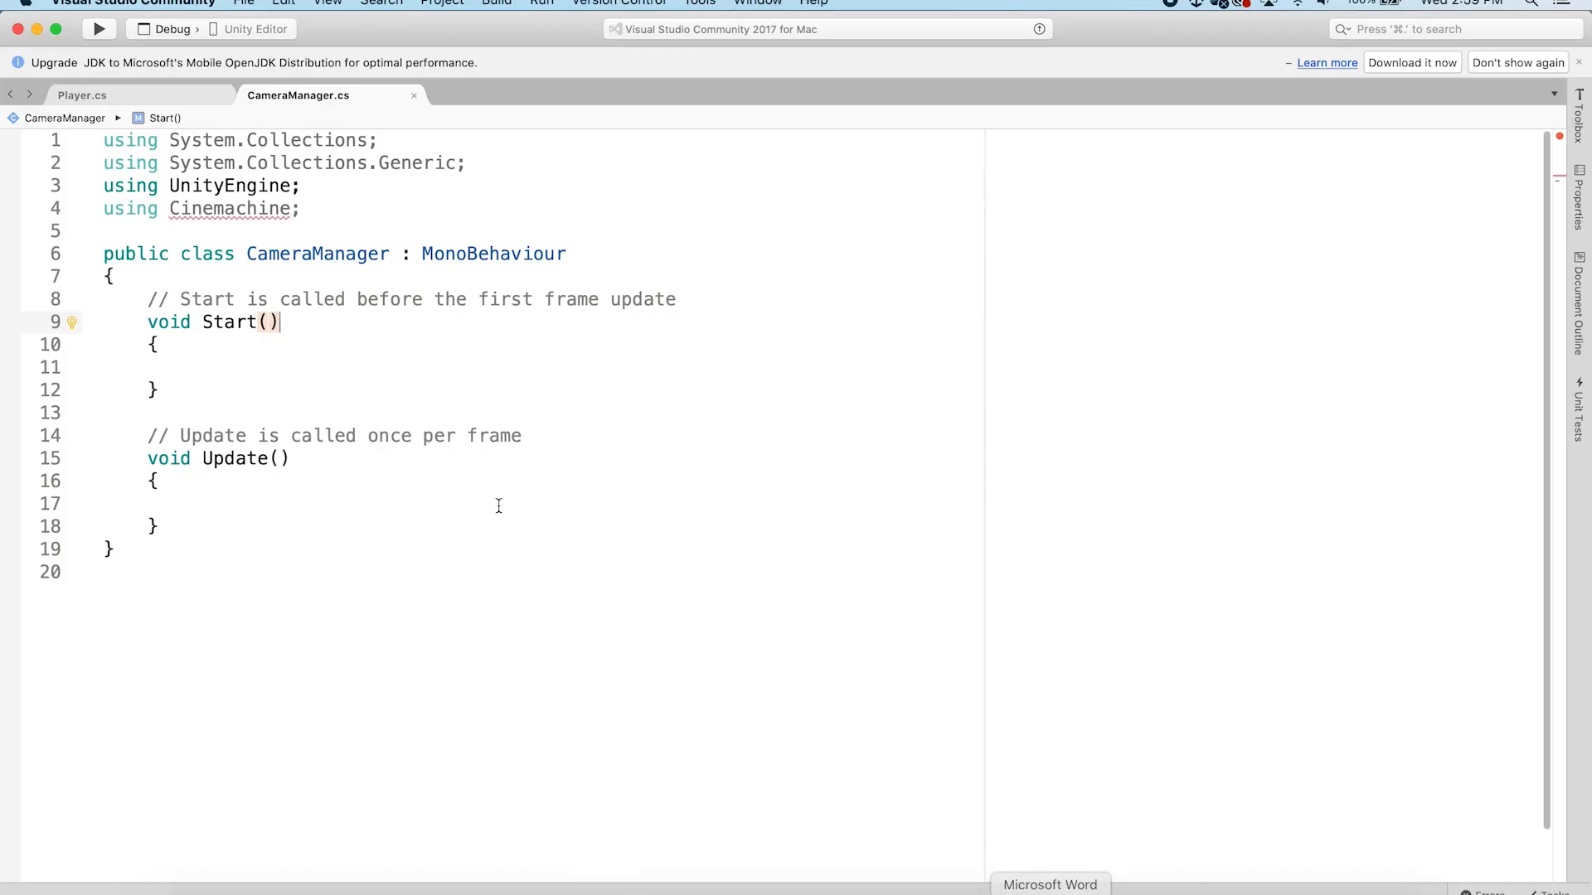
{"action": "left_click", "coordinate": [304, 209]}
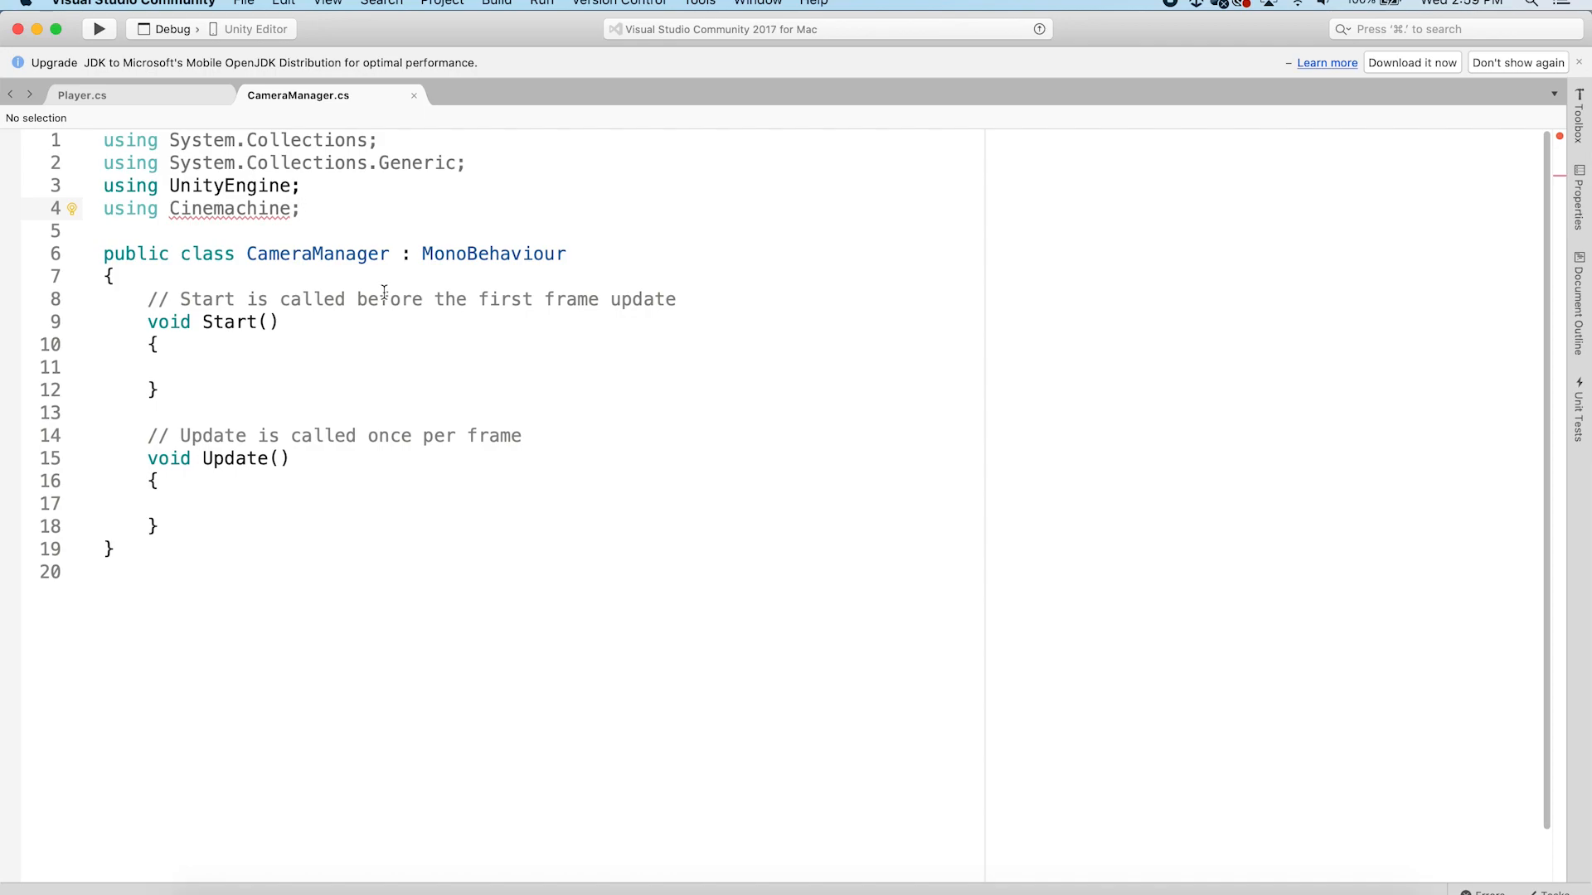
{"action": "mouse_move", "coordinate": [241, 213]}
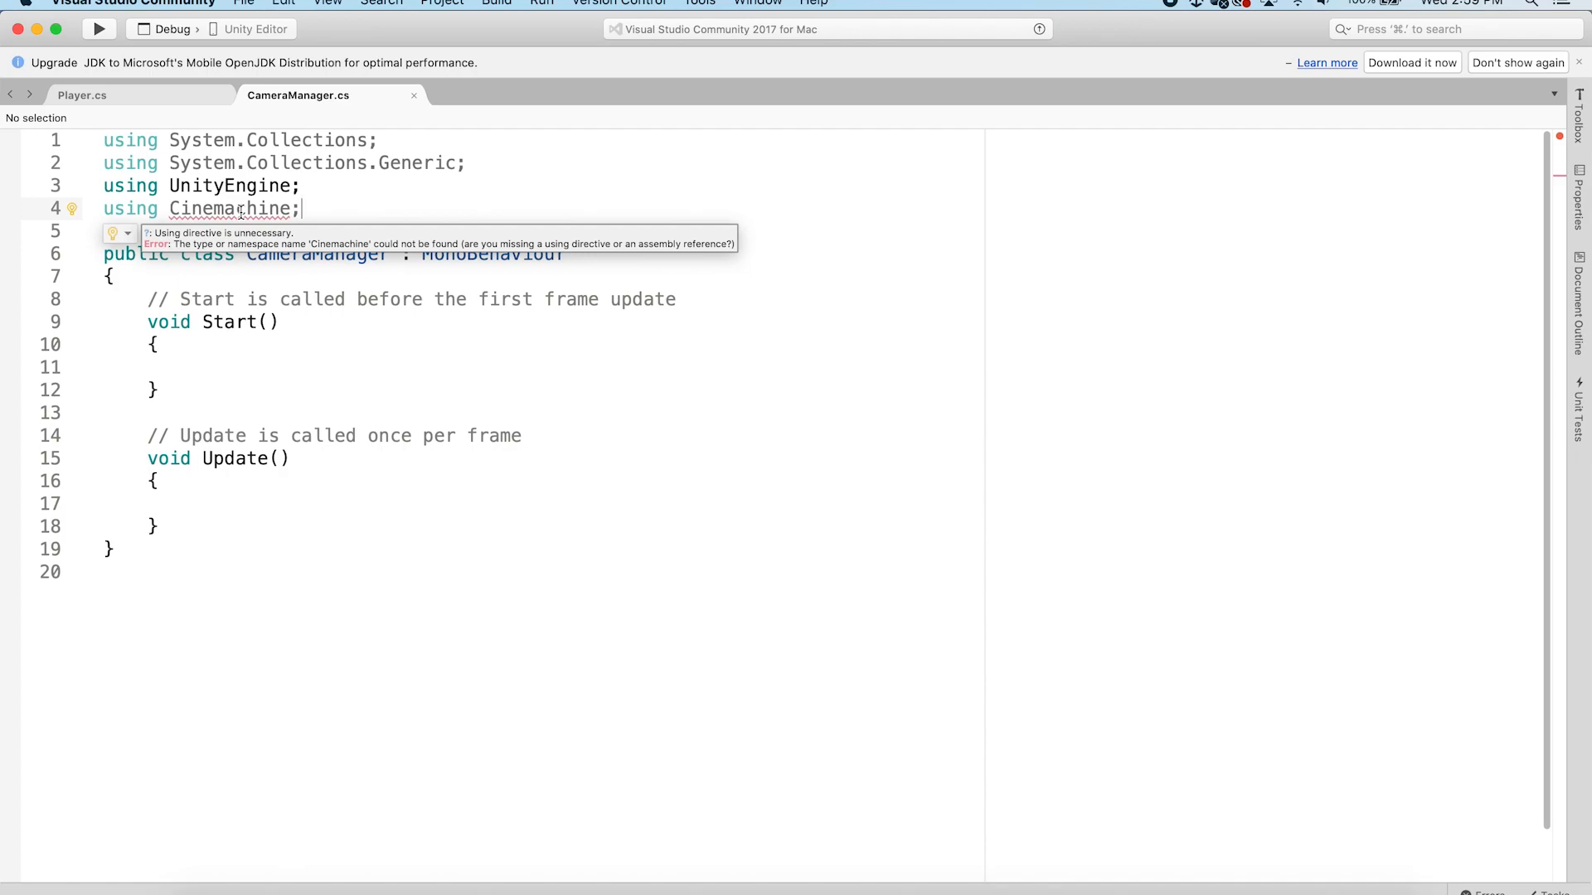
{"action": "left_click", "coordinate": [584, 341]}
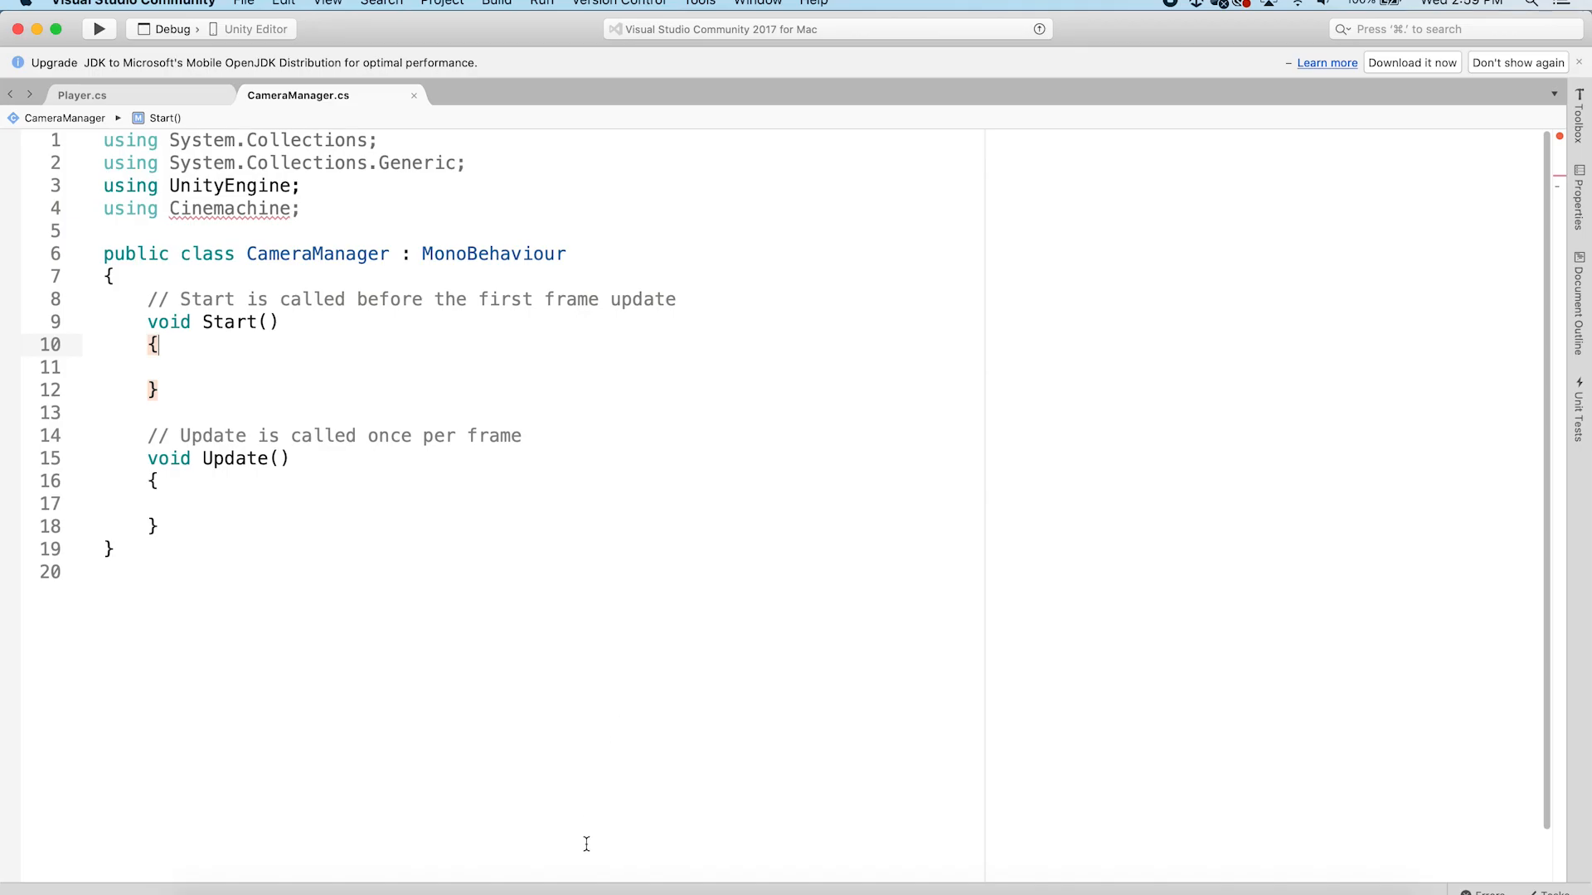
Browse the Cinemachine package contents inside the project's Packages folder
{"action": "left_click", "coordinate": [570, 871]}
{"action": "left_click", "coordinate": [1045, 371]}
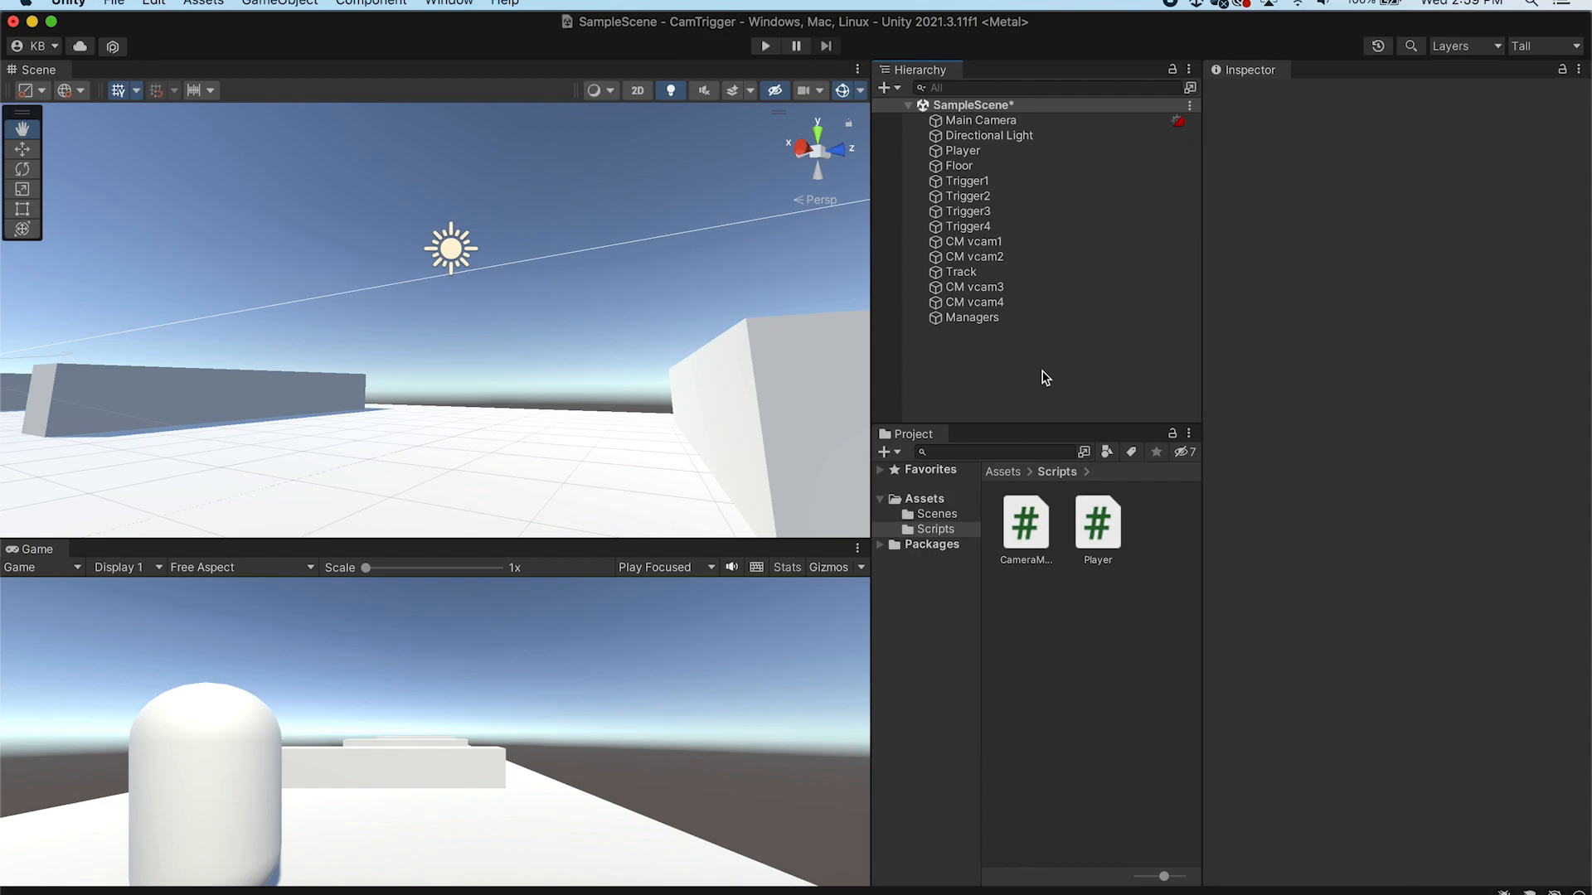
{"action": "left_click", "coordinate": [456, 5]}
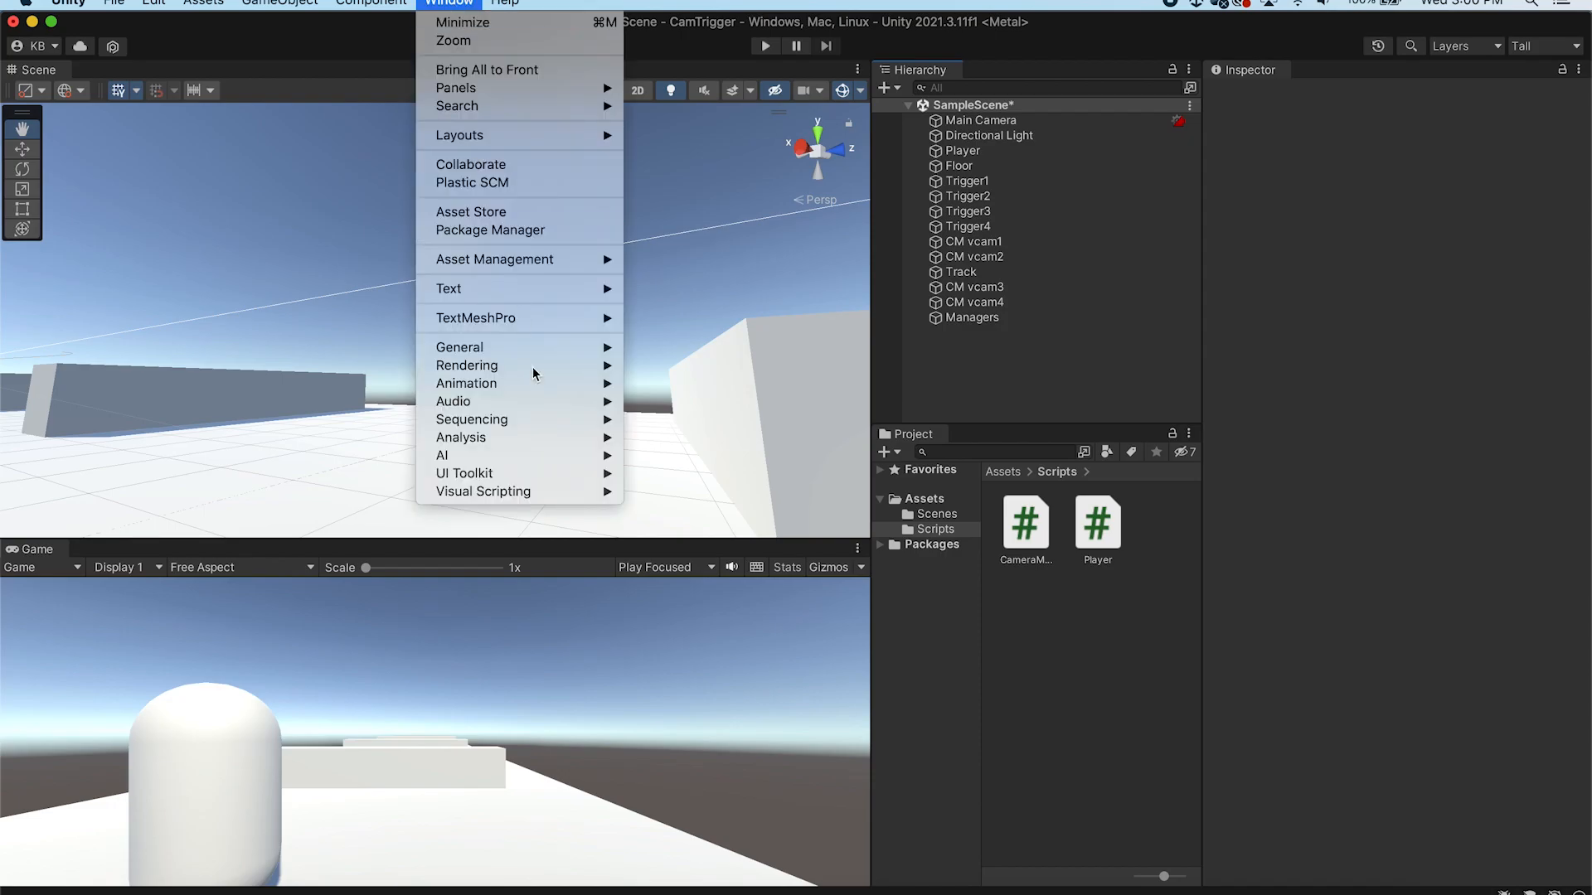
{"action": "left_click", "coordinate": [885, 552]}
{"action": "left_click", "coordinate": [881, 546]}
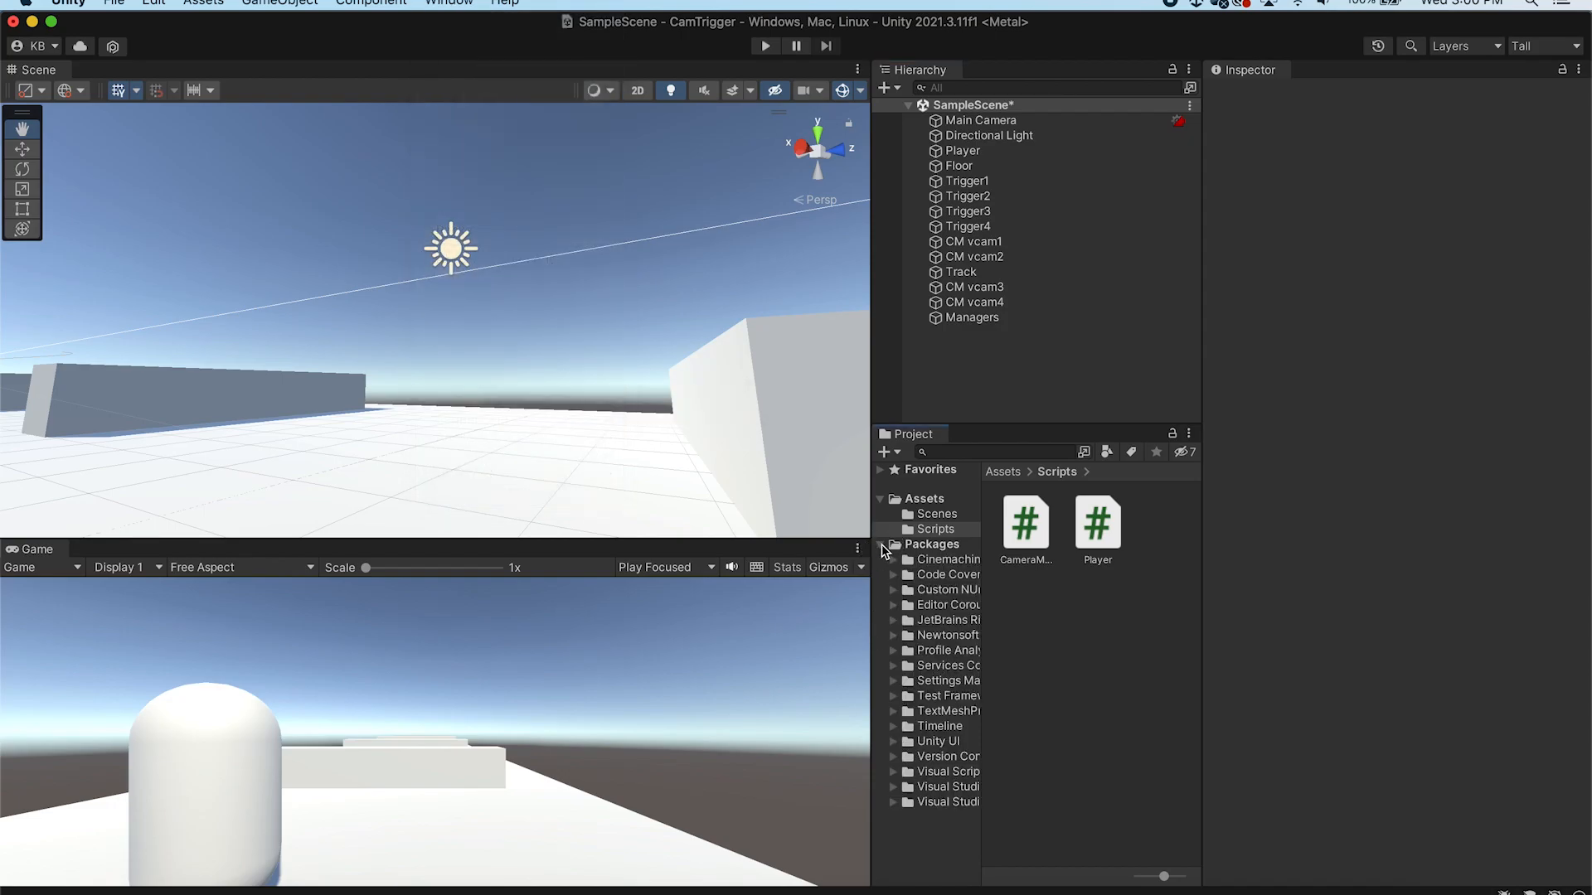
{"action": "left_click", "coordinate": [922, 560]}
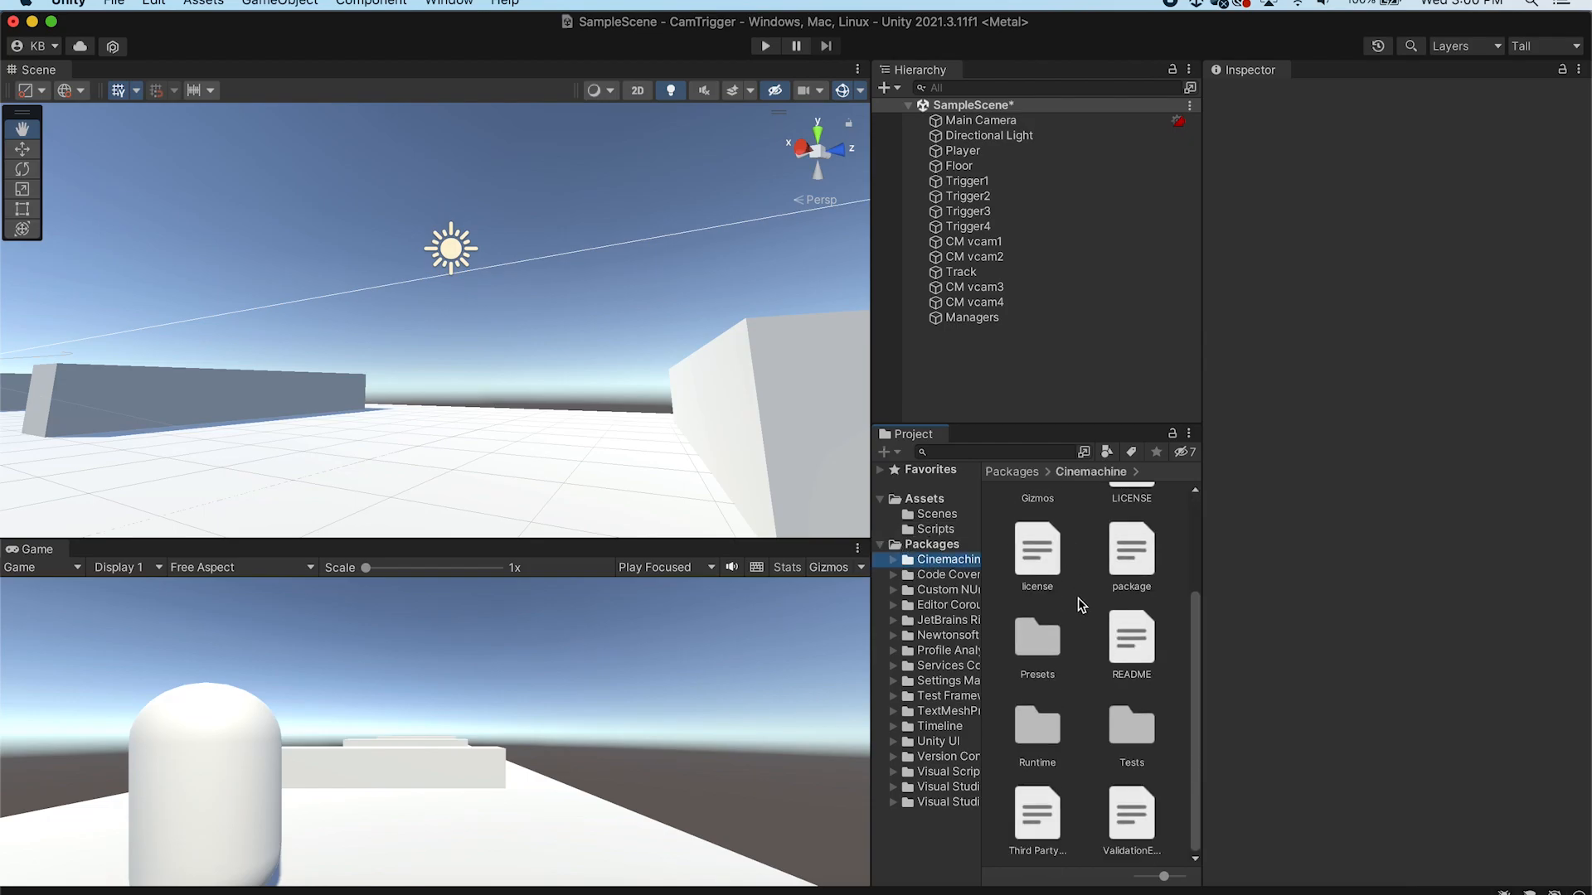
{"action": "left_click", "coordinate": [880, 545]}
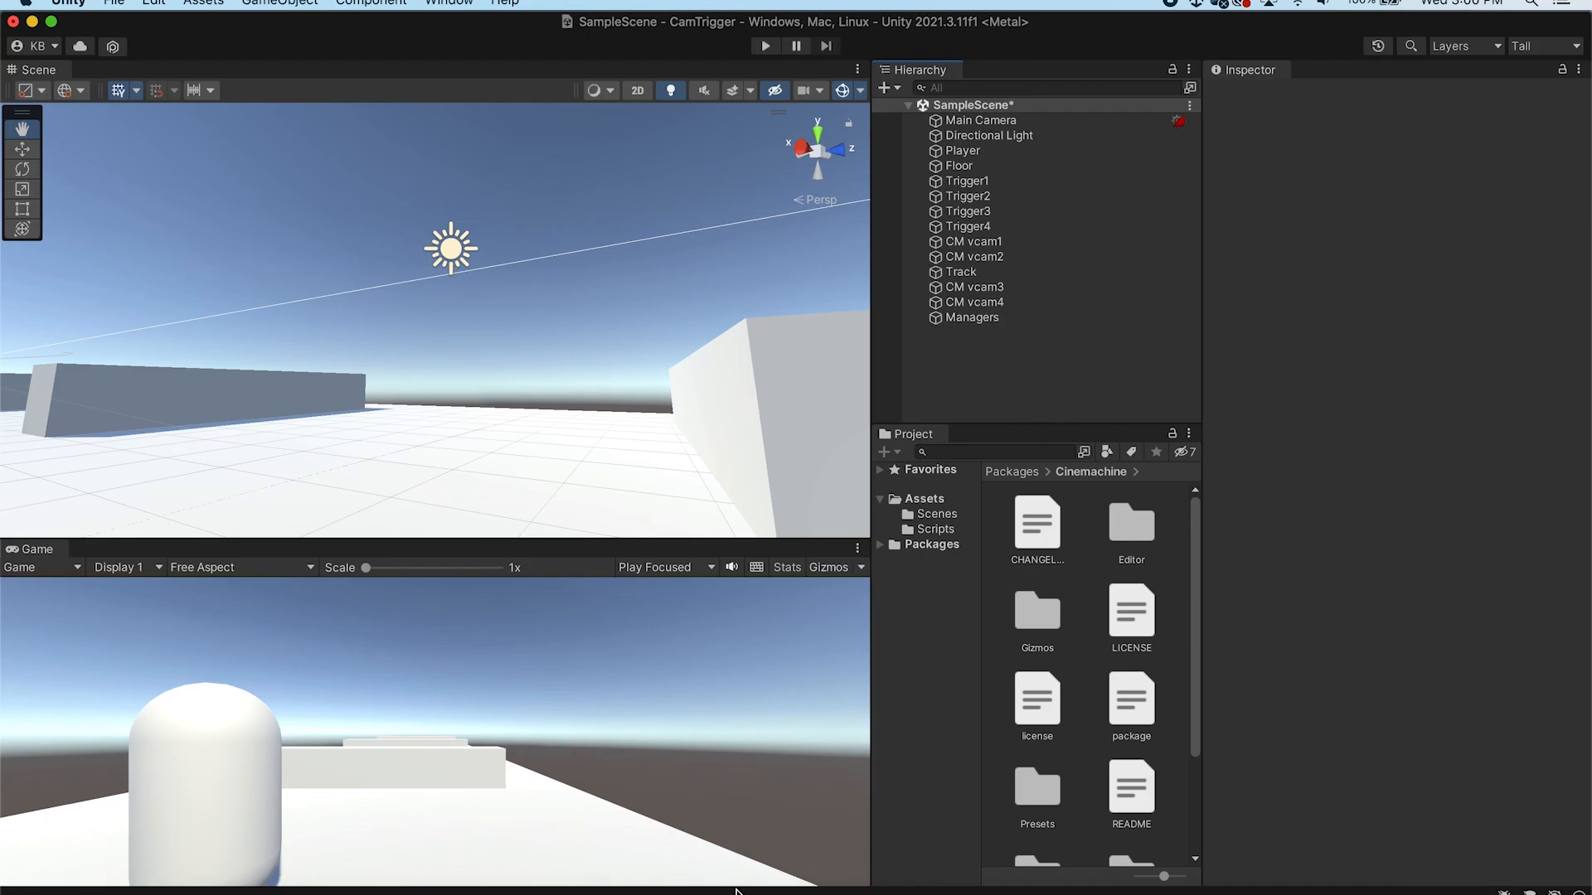
Quit Visual Studio and reopen the CameraManager script from the Scripts folder
{"action": "left_click", "coordinate": [632, 885]}
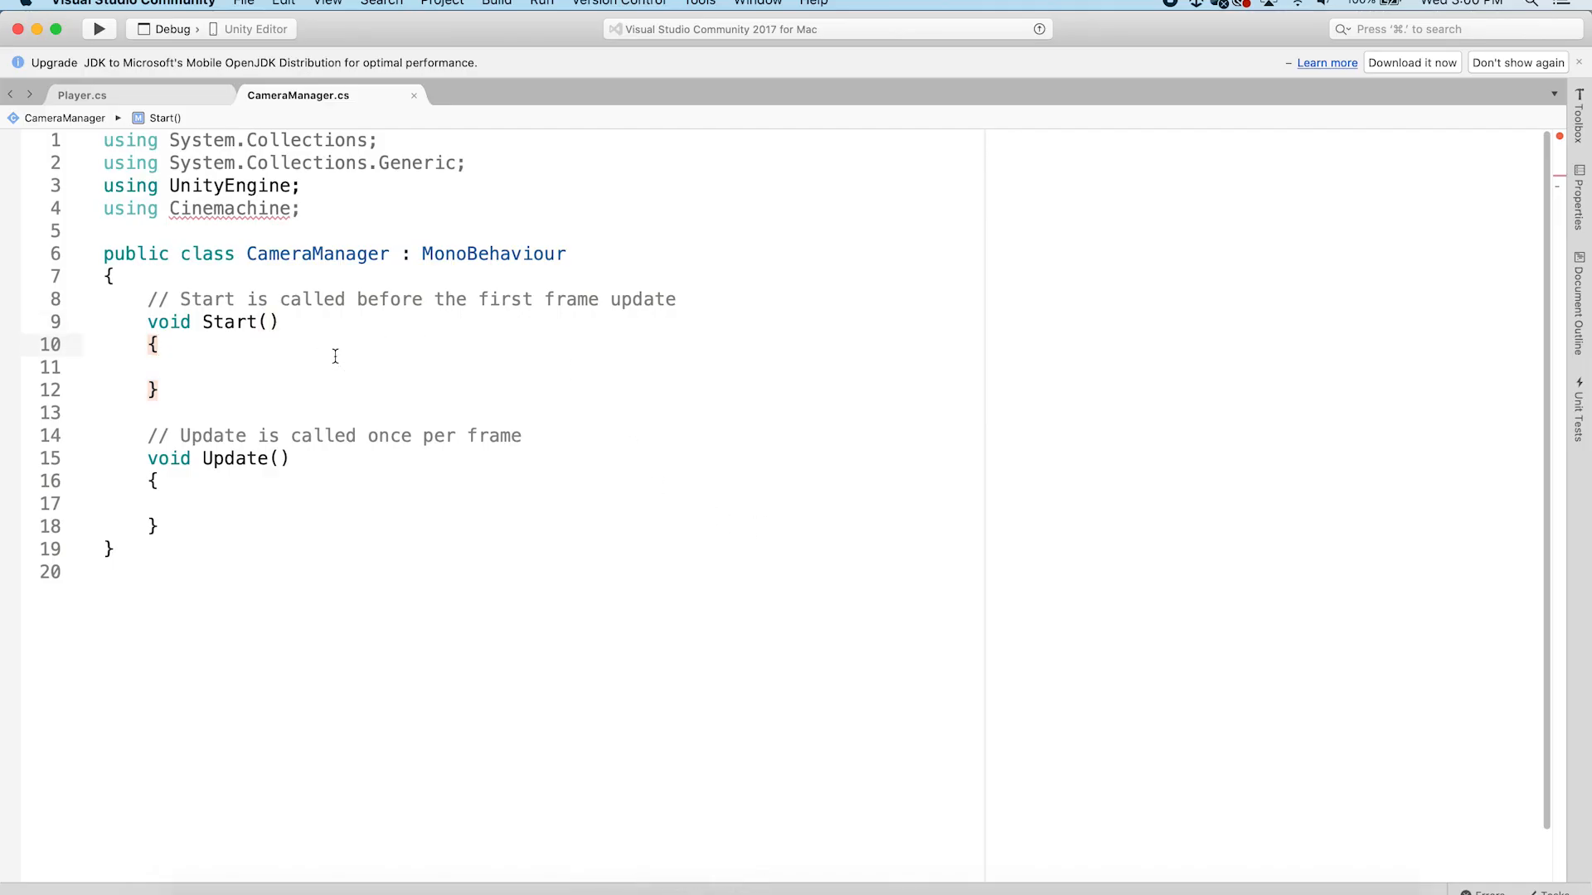
{"action": "right_click", "coordinate": [632, 887]}
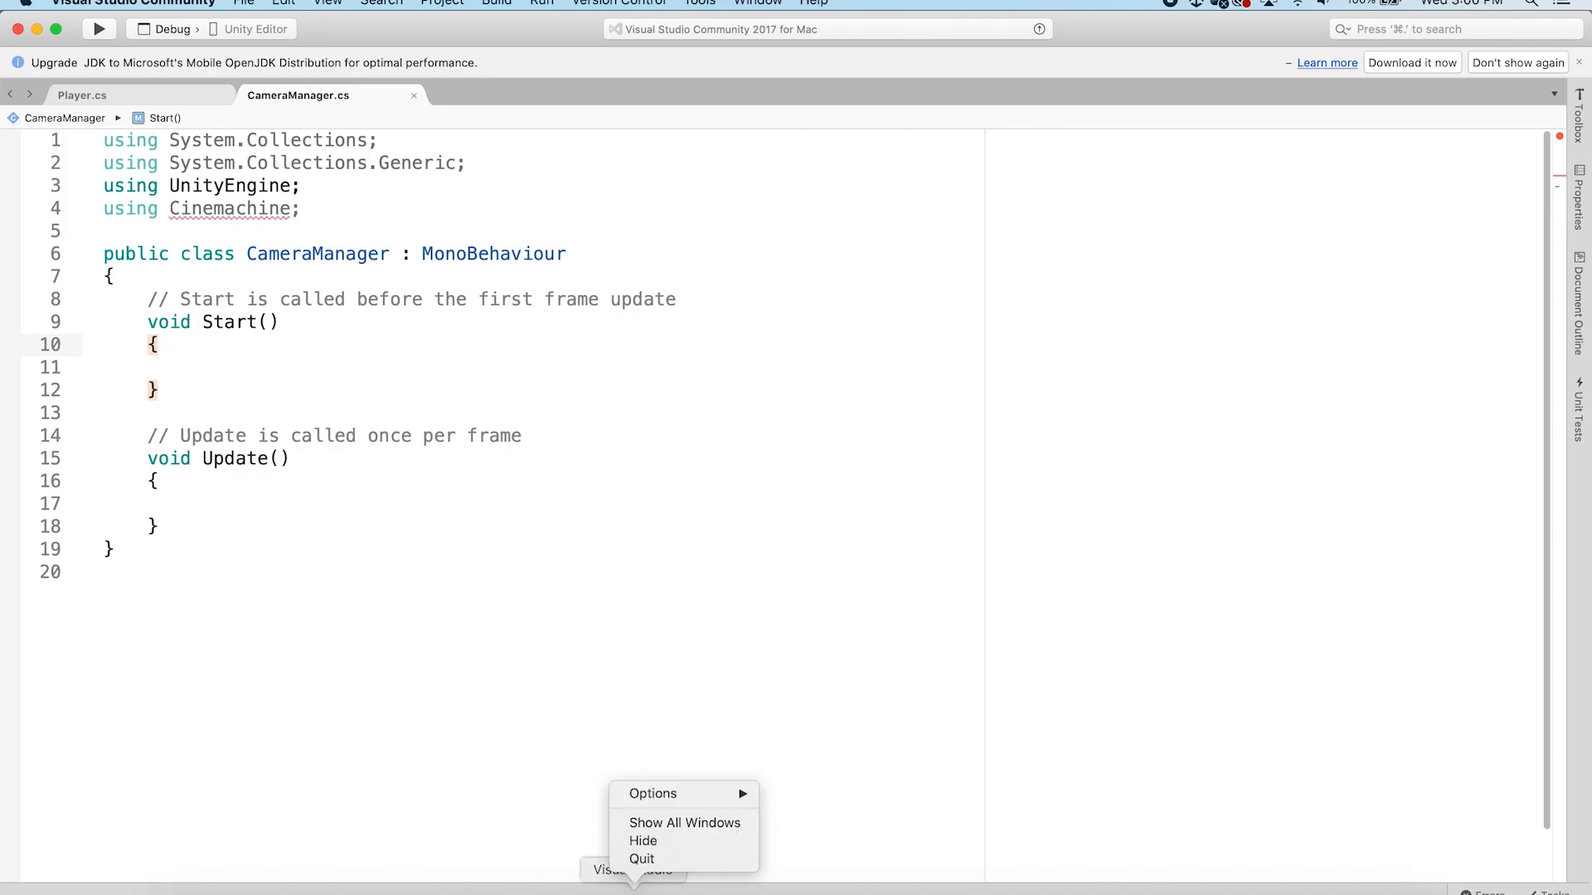
{"action": "left_click", "coordinate": [663, 860]}
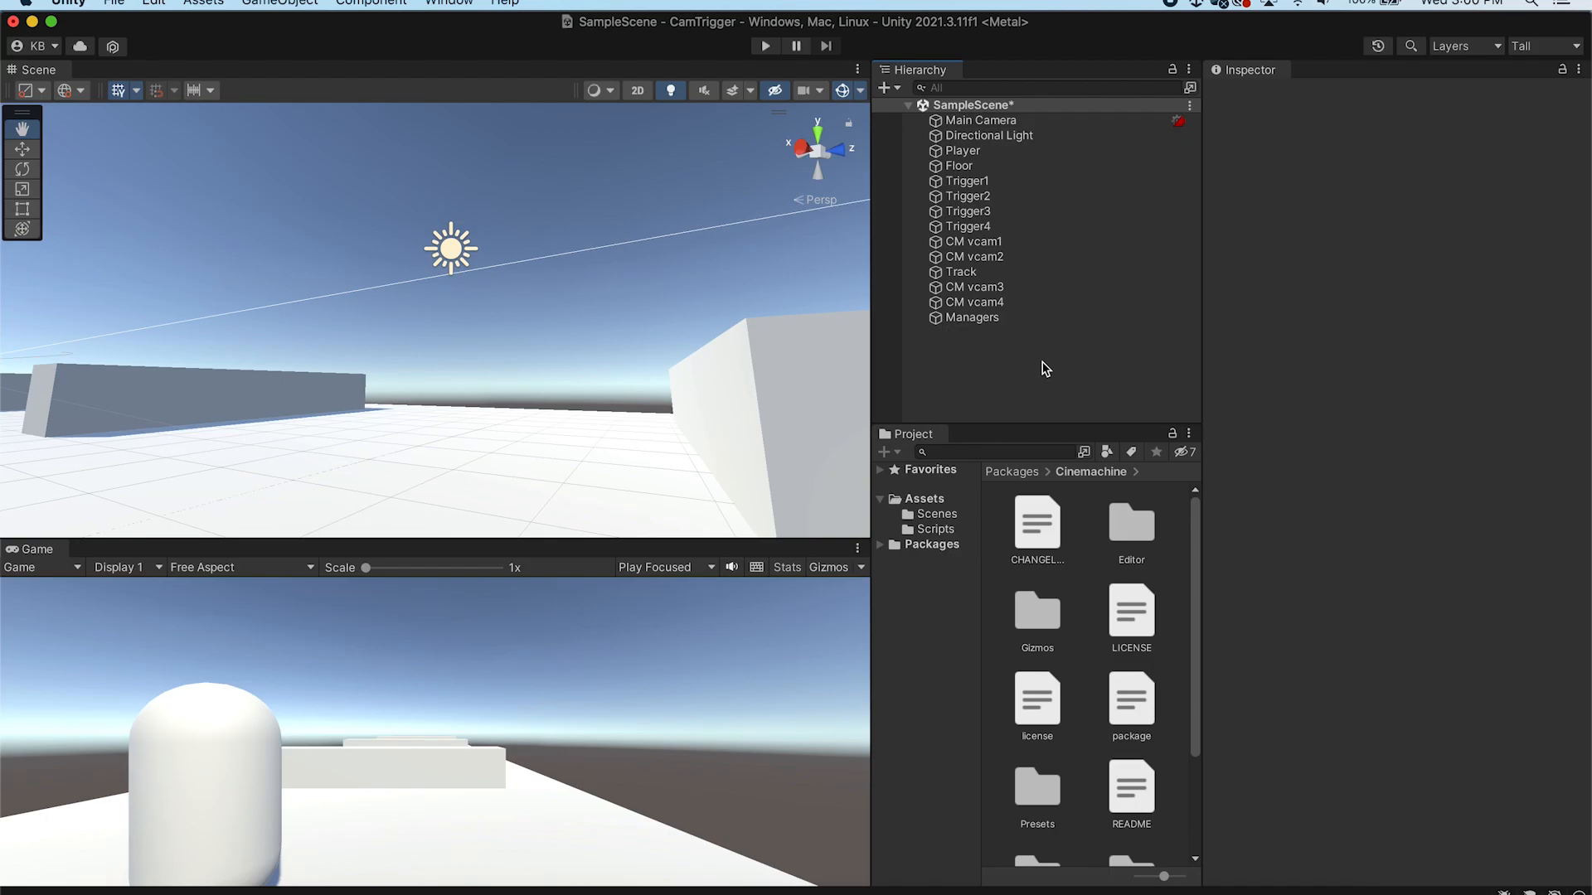
{"action": "left_click", "coordinate": [924, 499]}
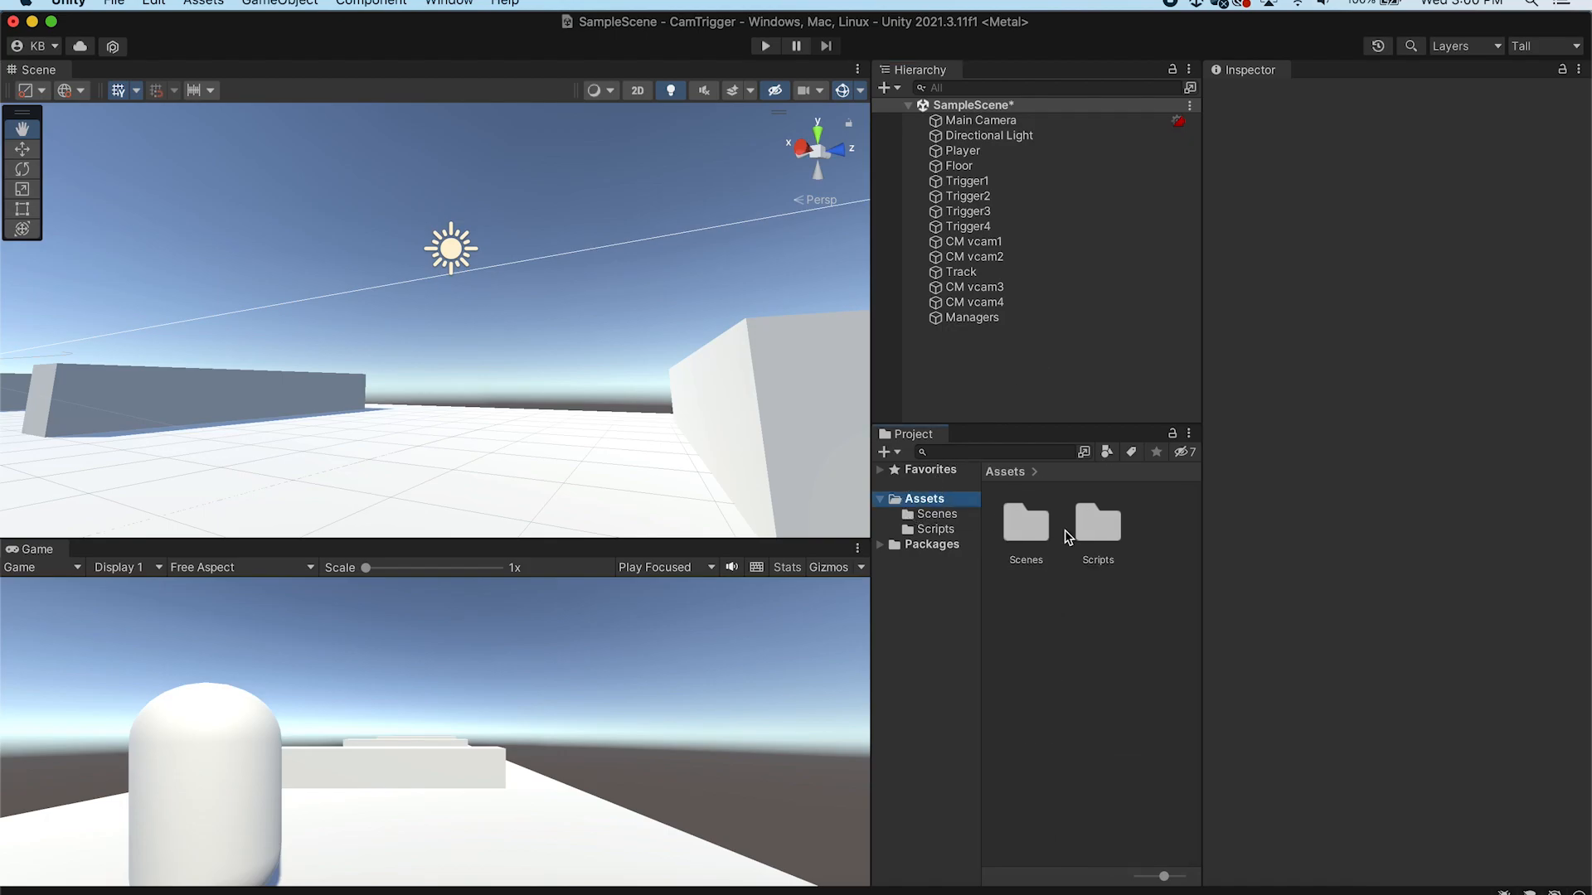
{"action": "double_click", "coordinate": [1096, 524]}
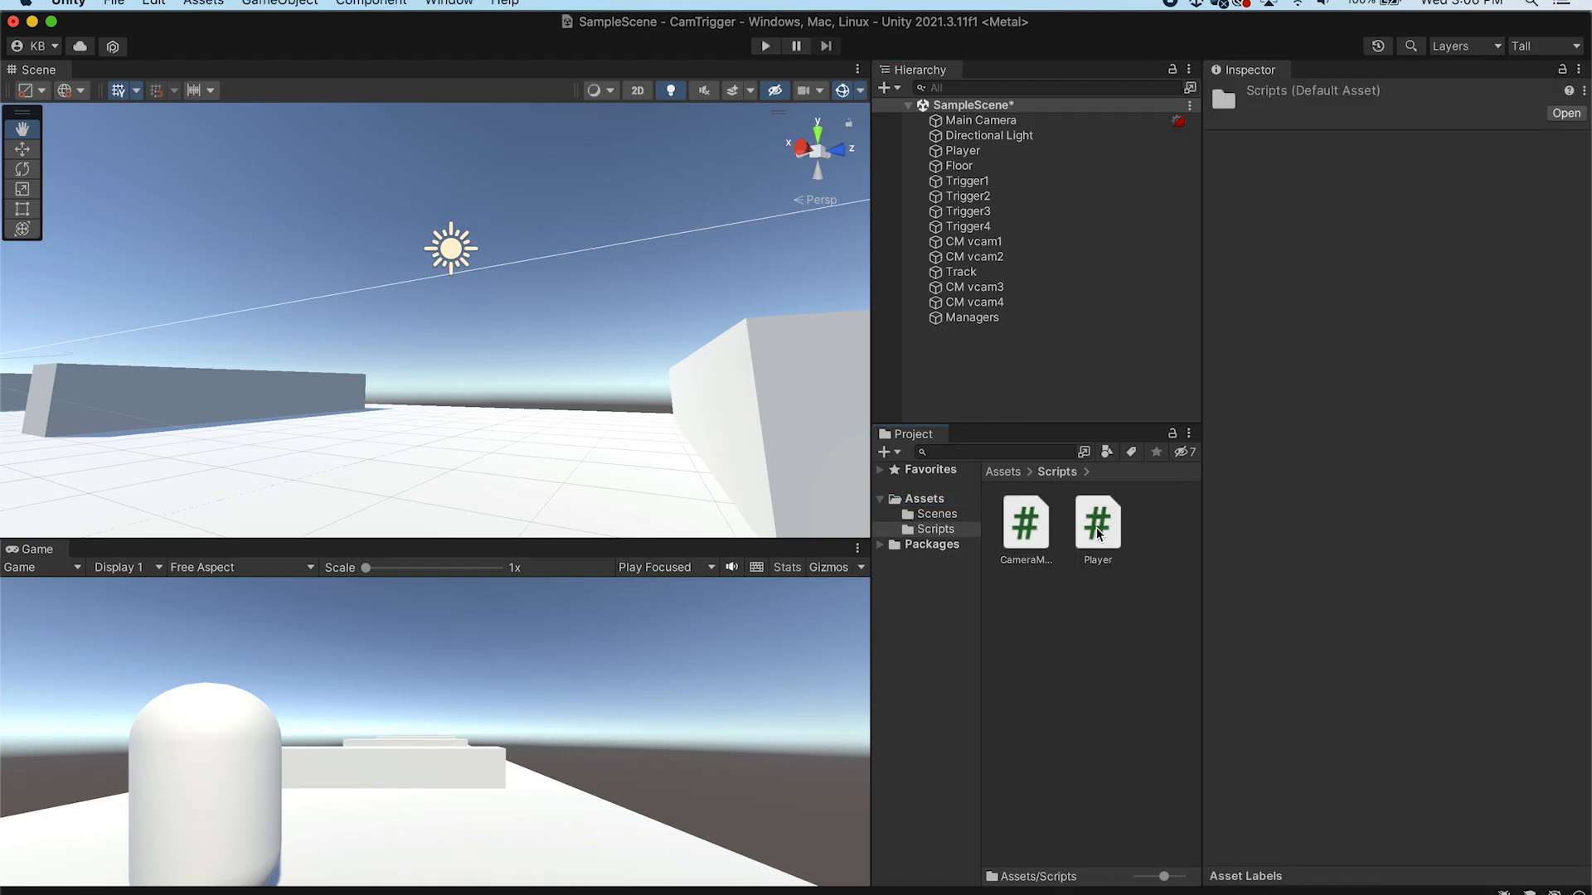
{"action": "left_click", "coordinate": [1028, 522]}
{"action": "double_click", "coordinate": [1029, 526]}
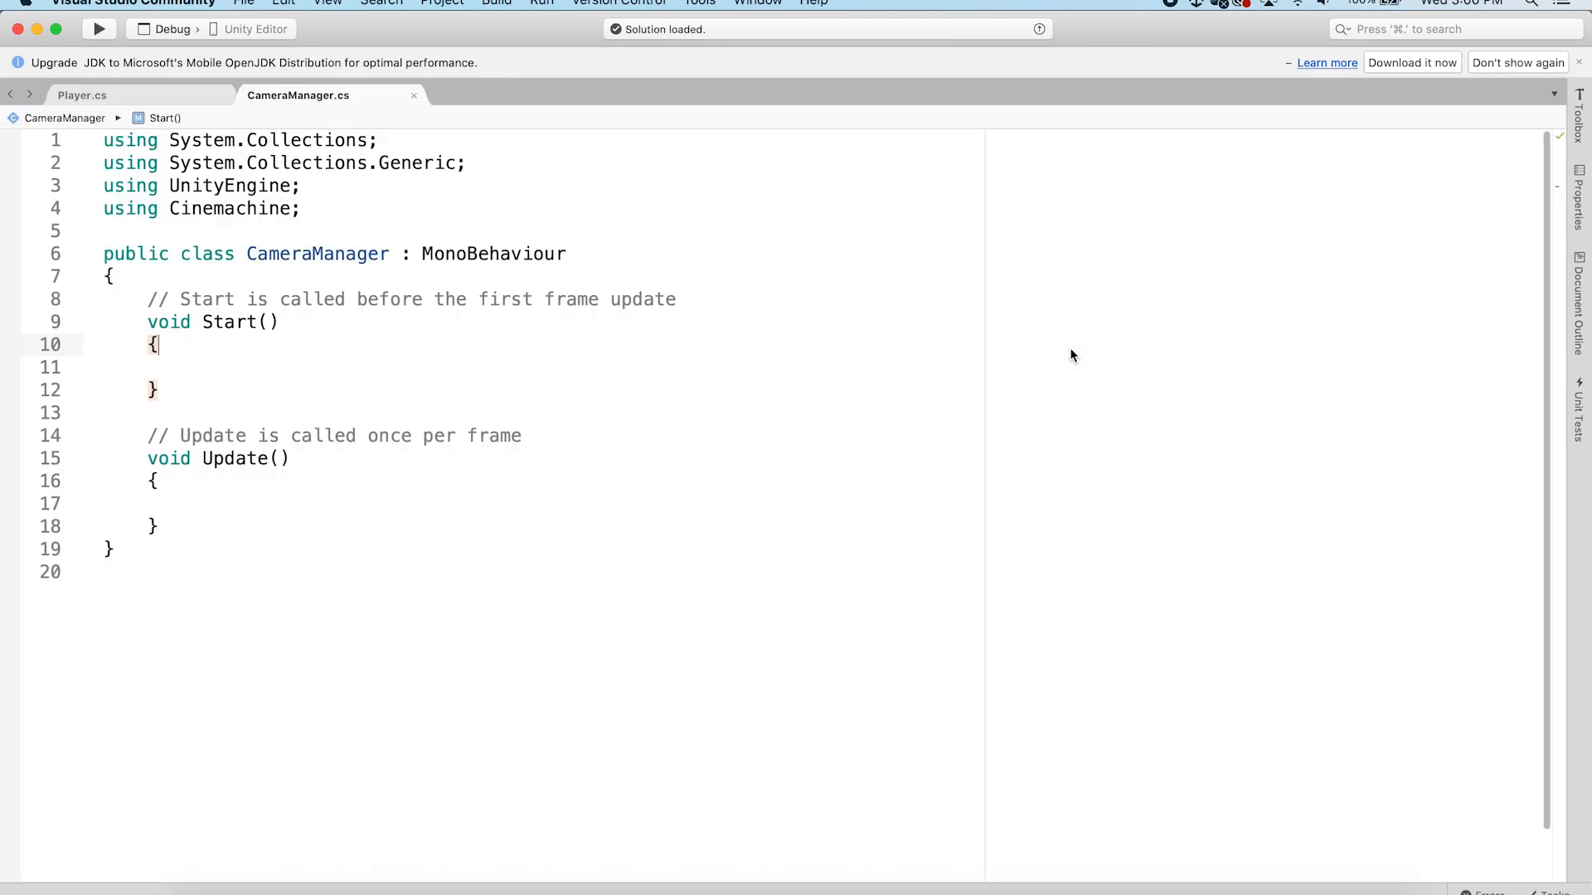
Declare a public GameObject[] array named cameras at the top of the CameraManager class and save the script
{"action": "left_click", "coordinate": [282, 364]}
{"action": "left_click", "coordinate": [322, 209]}
{"action": "left_click", "coordinate": [260, 387]}
{"action": "left_click", "coordinate": [237, 366]}
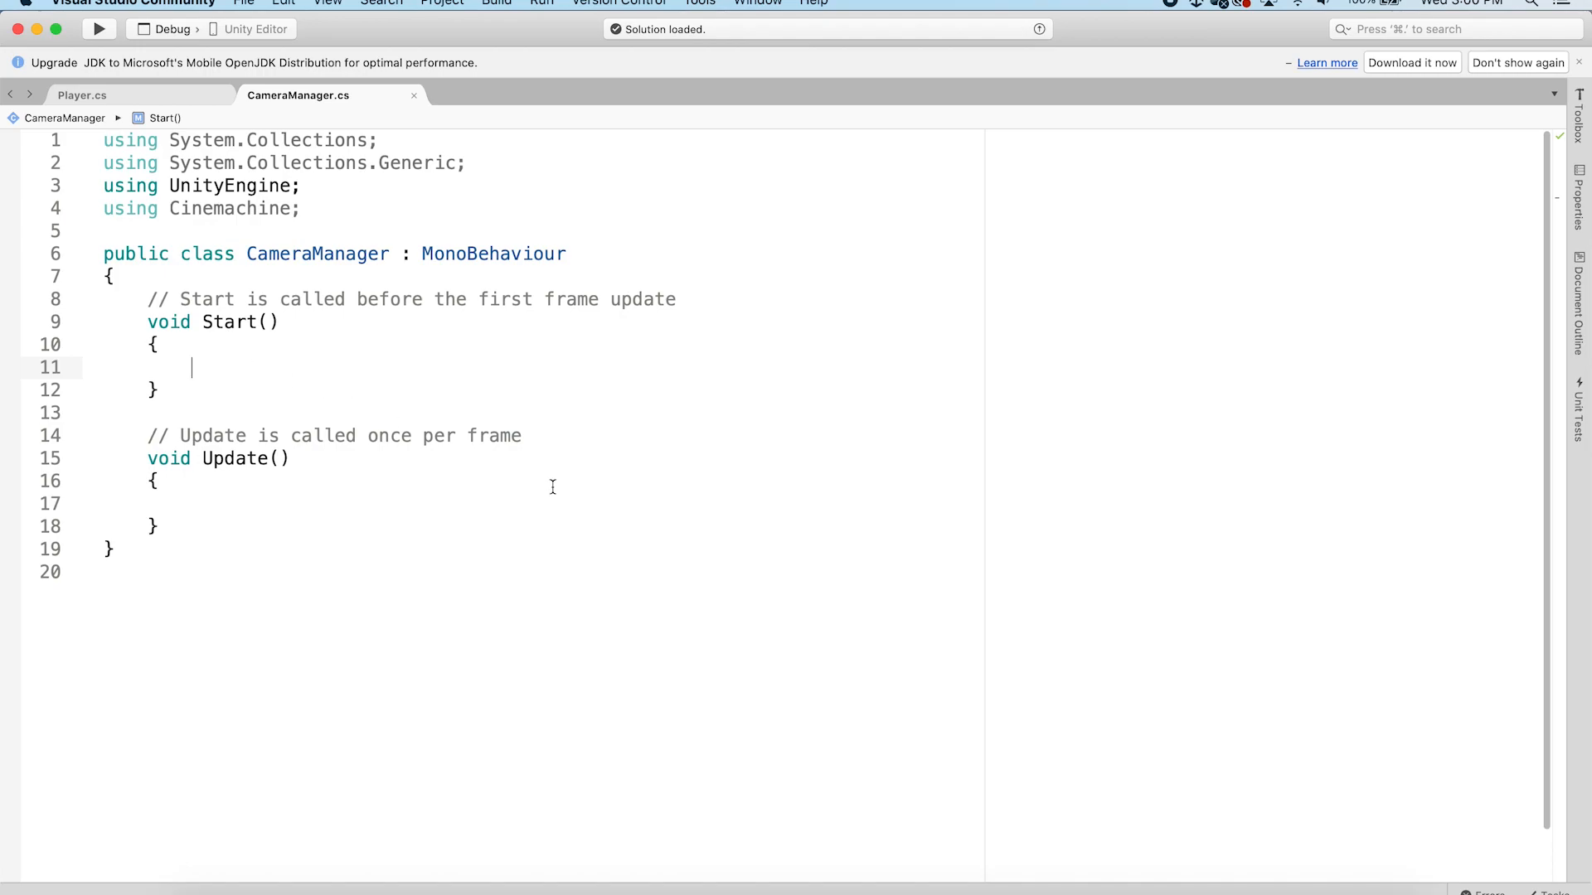
{"action": "left_click", "coordinate": [143, 299]}
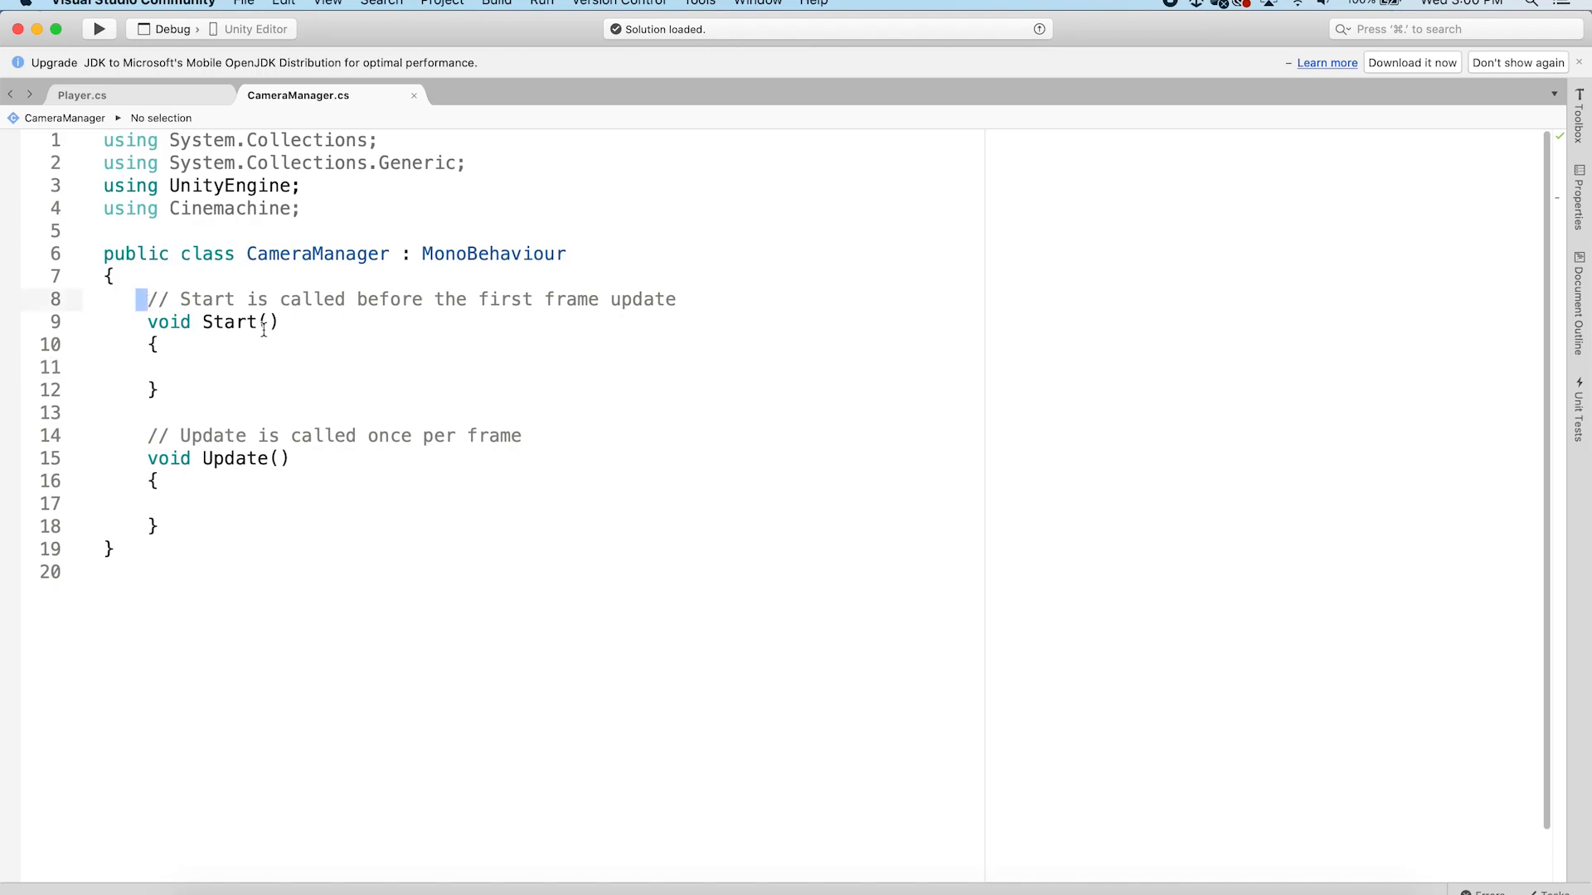
{"action": "key", "text": "Return"}
{"action": "key", "text": "Return"}
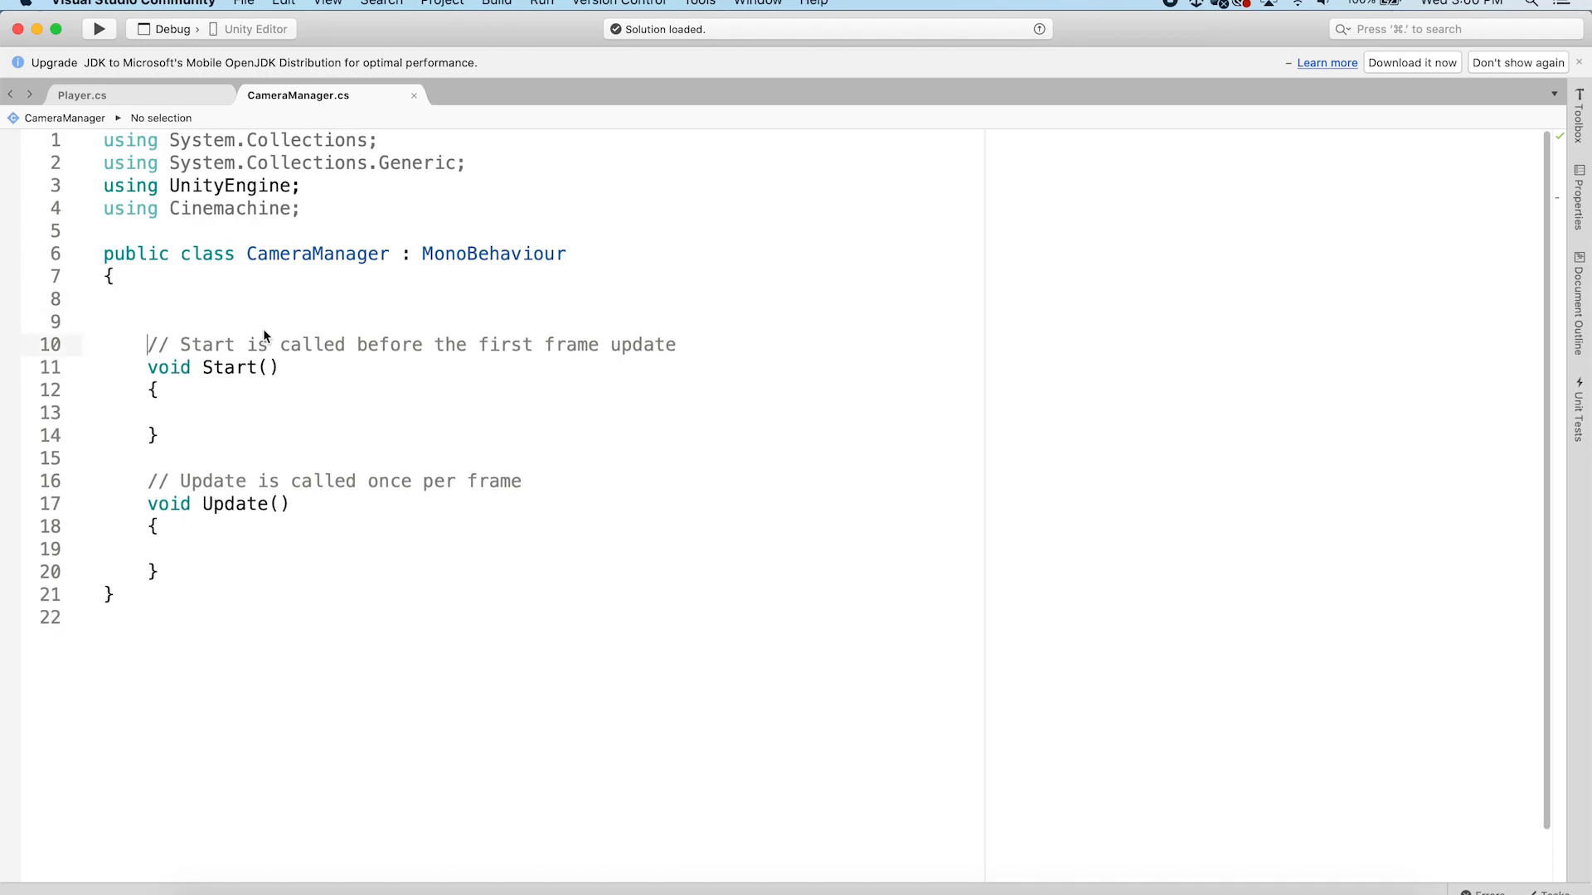
{"action": "left_click", "coordinate": [173, 299]}
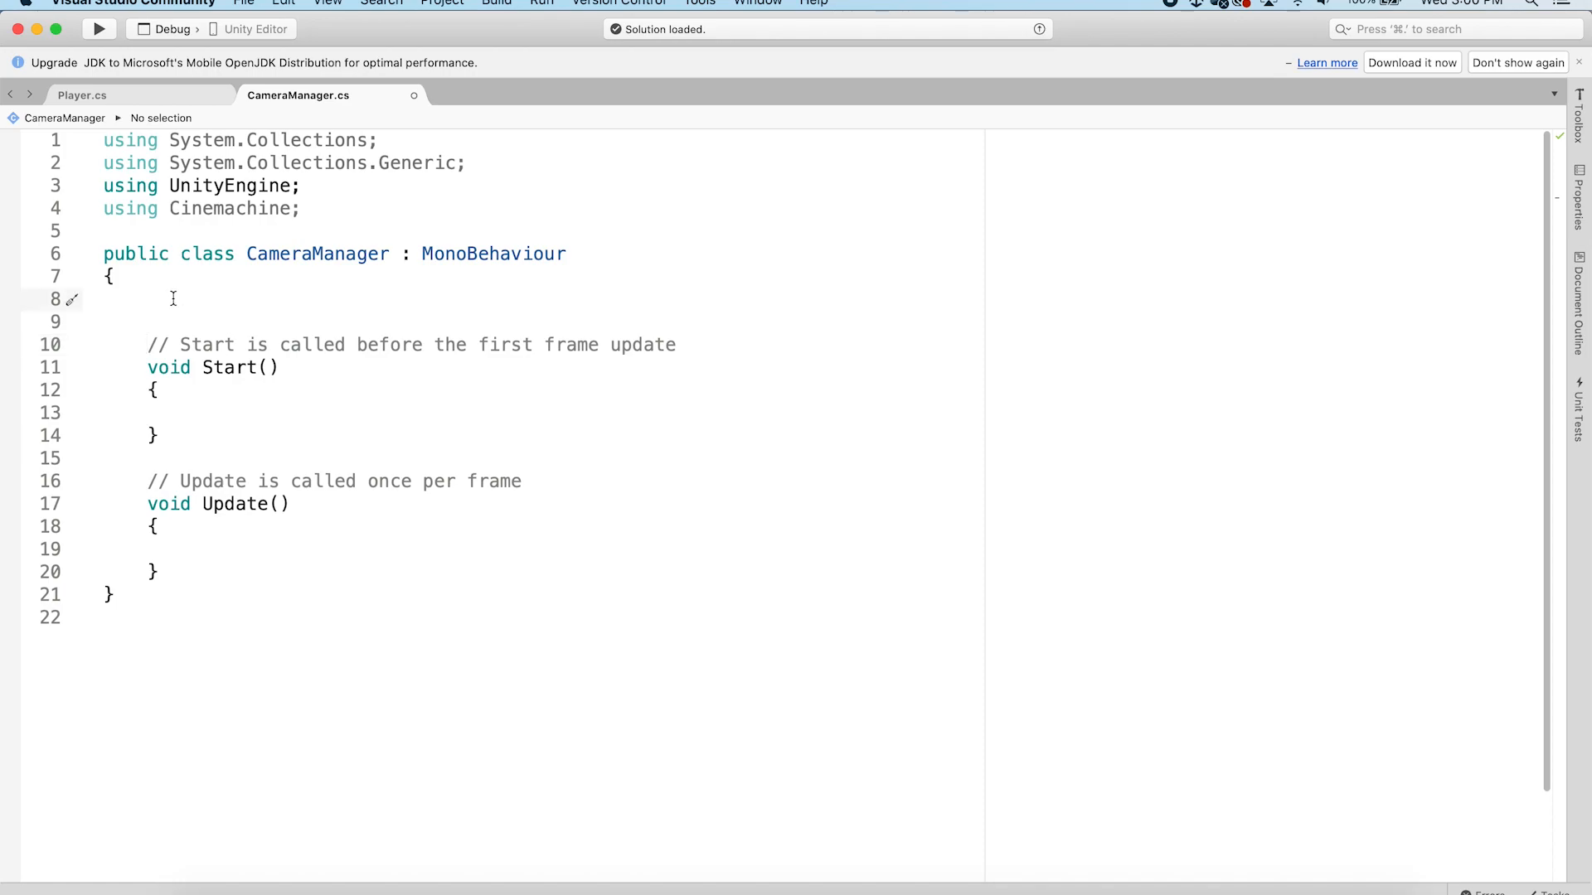
{"action": "type", "text": "public game"}
{"action": "key", "text": "Tab"}
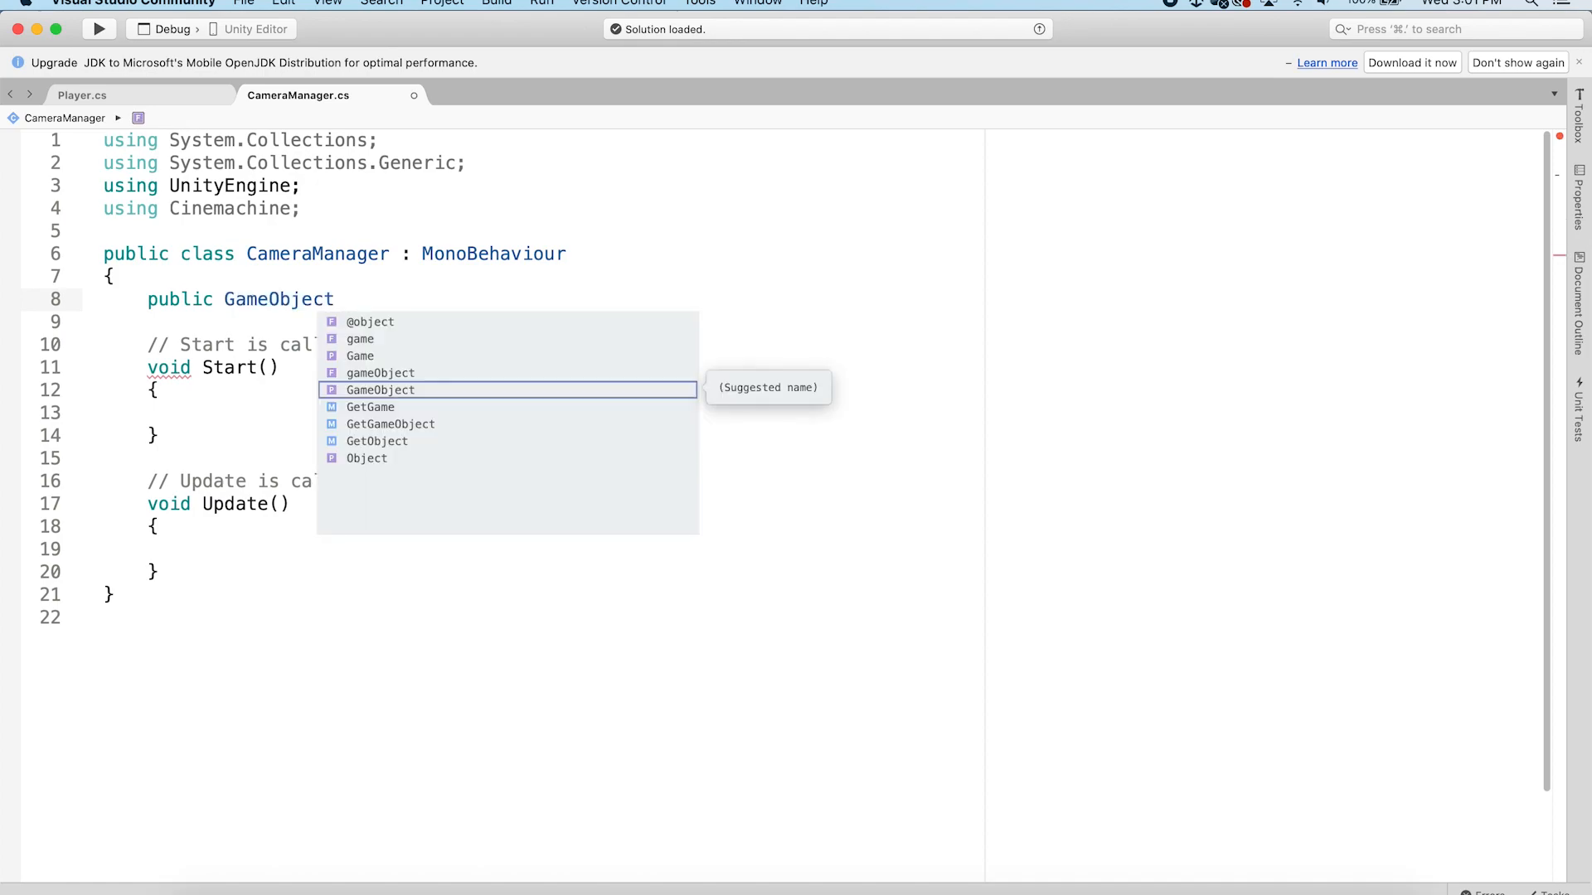
{"action": "key", "text": "BackSpace"}
{"action": "type", "text": "[] cameras;"}
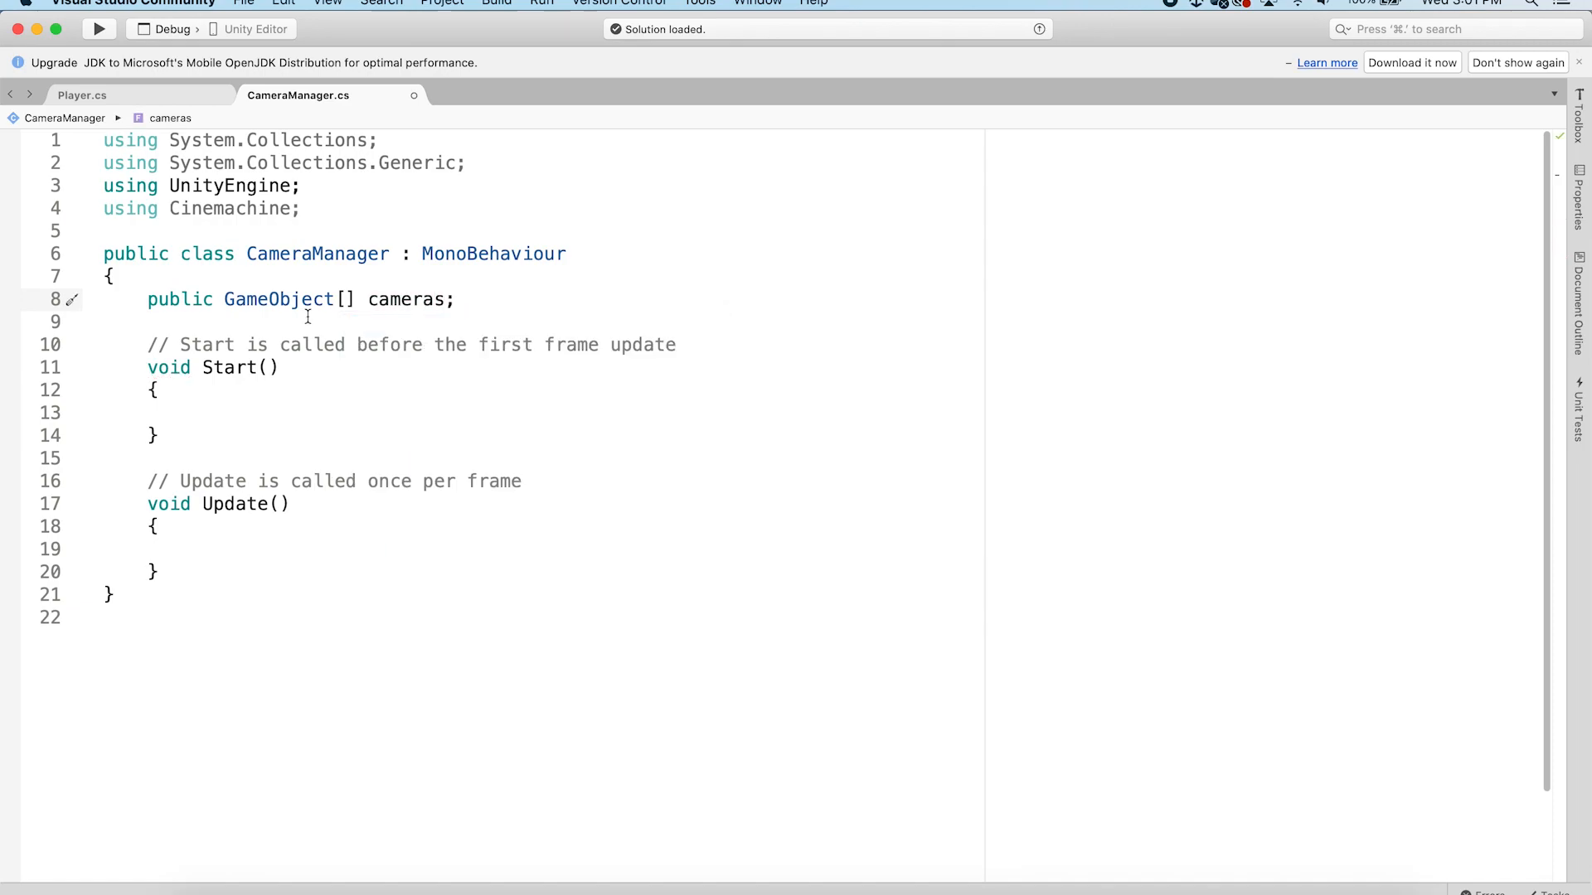
{"action": "key", "text": "super+s"}
Select the Managers object and set the CameraManager's Cameras array size to 4
{"action": "left_click", "coordinate": [570, 893]}
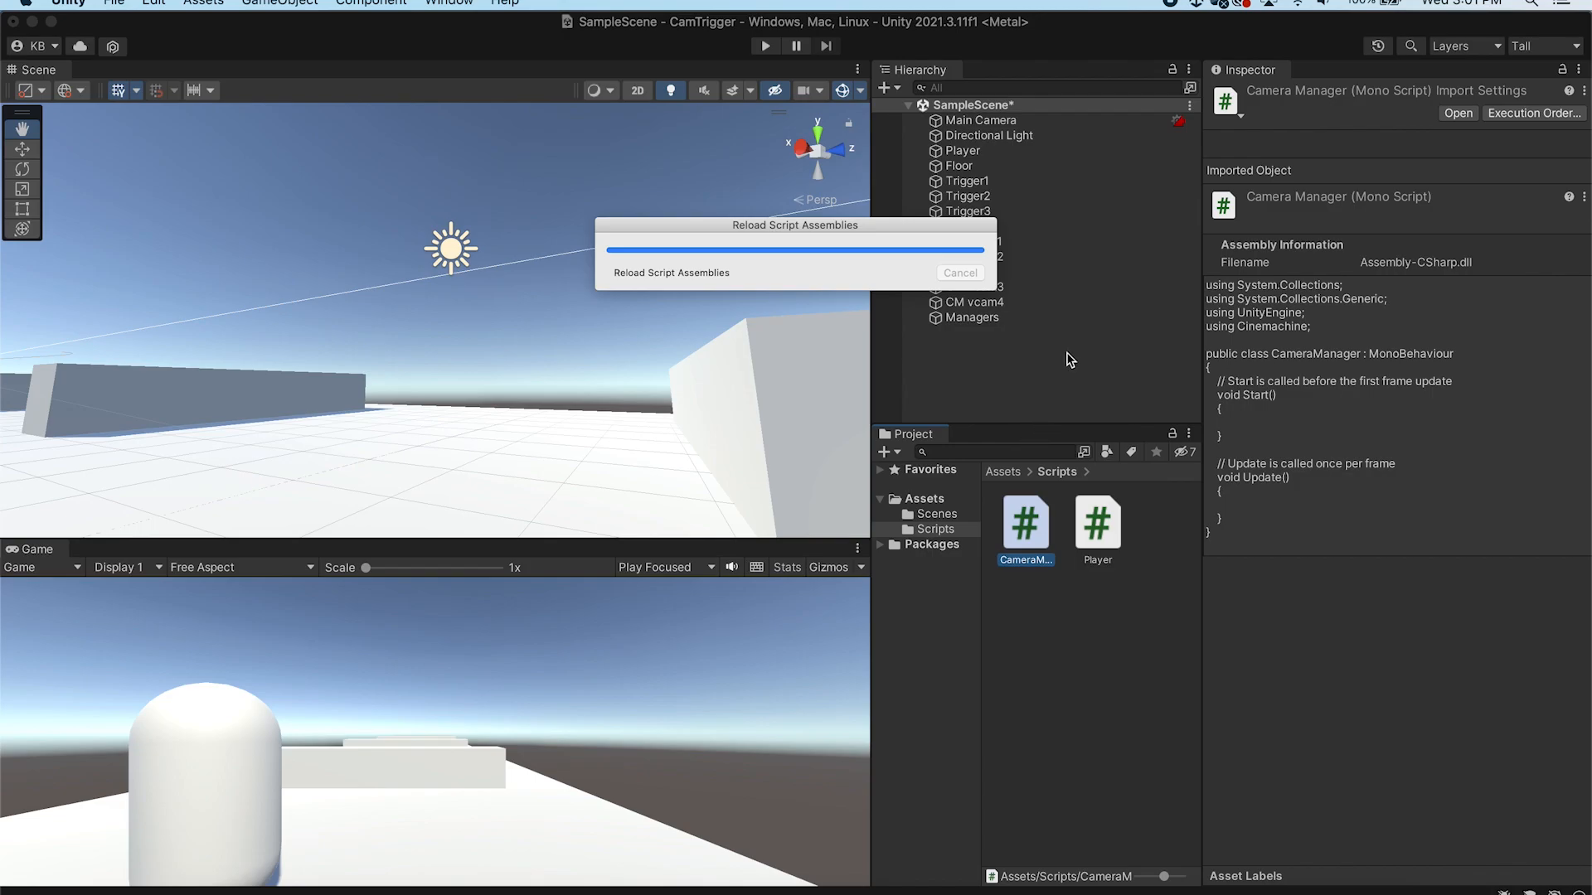
{"action": "left_click", "coordinate": [987, 320]}
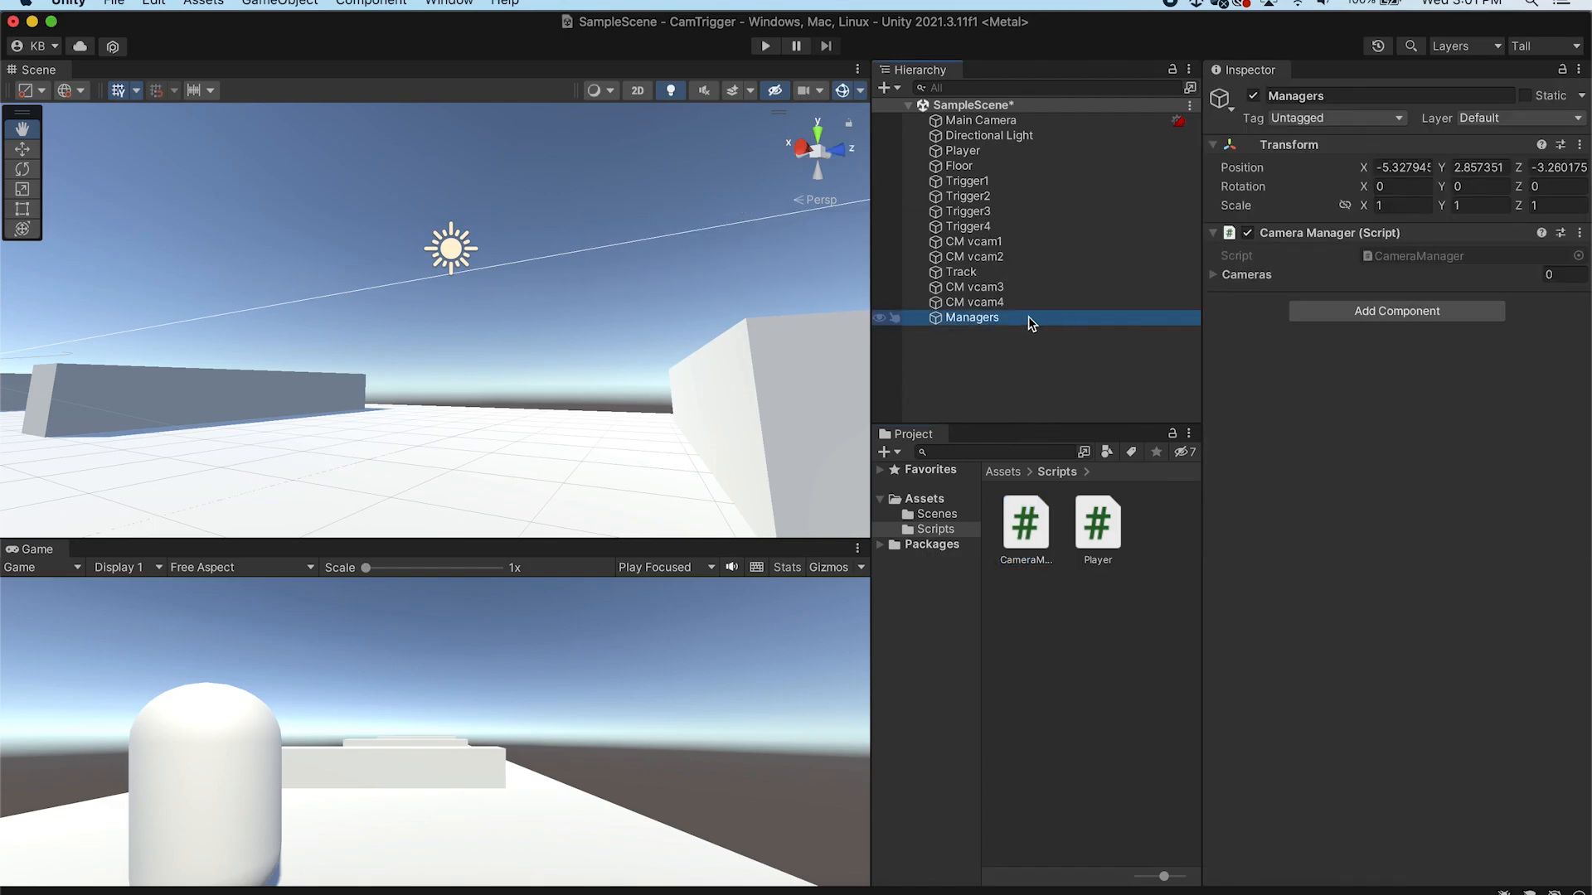
{"action": "left_click", "coordinate": [1557, 274]}
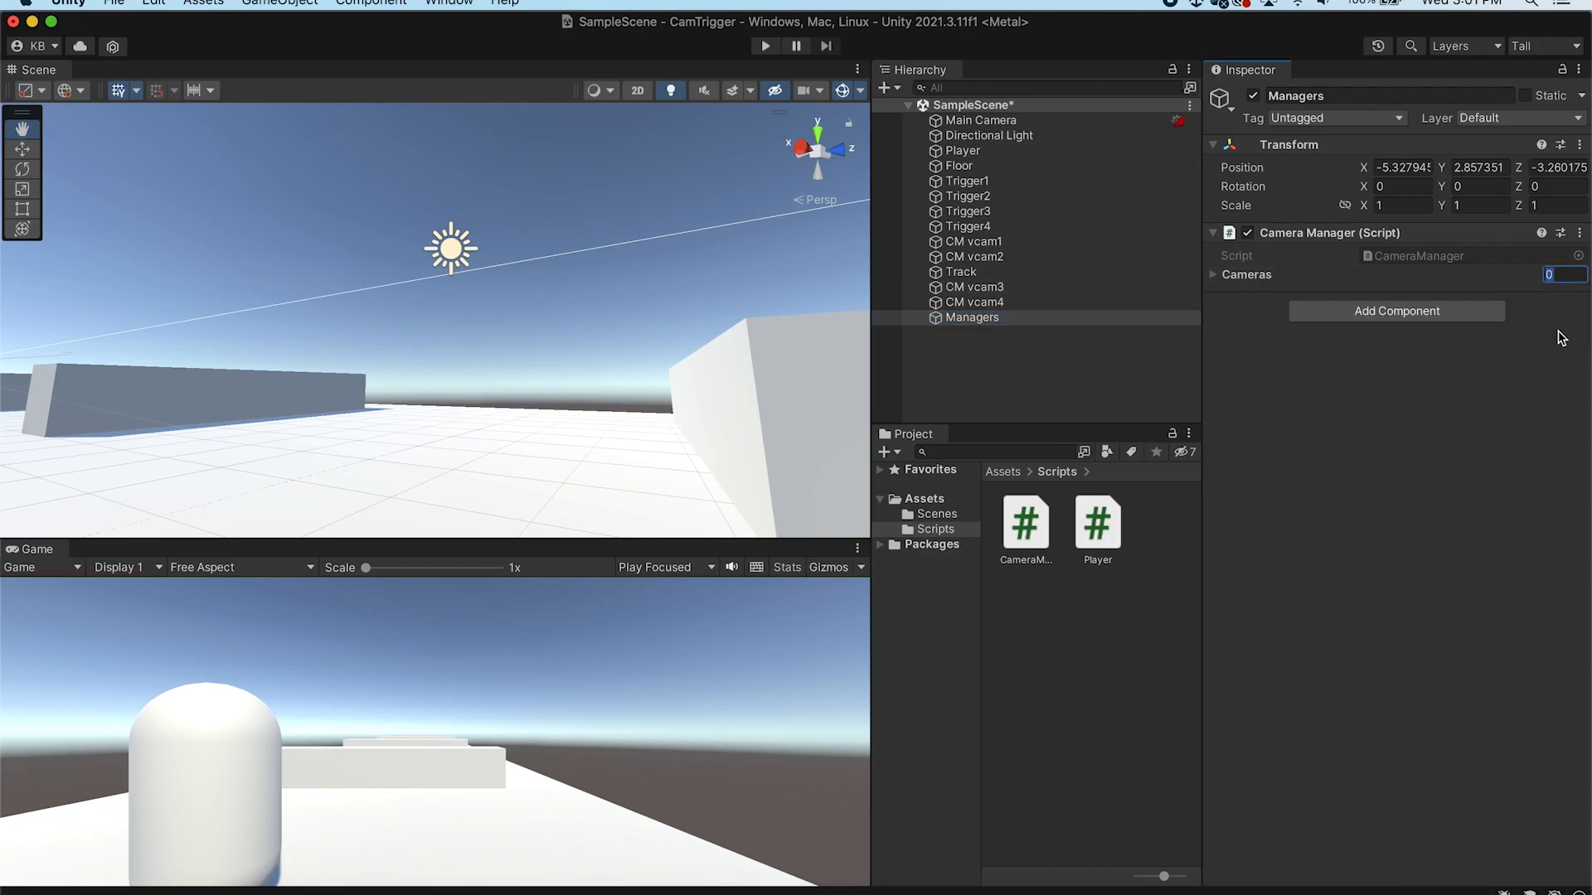
{"action": "type", "text": "4"}
Assign CM vcam1, CM vcam2, CM vcam3 and CM vcam4 to Cameras elements 0 to 3 and save the scene
{"action": "left_click", "coordinate": [1214, 275]}
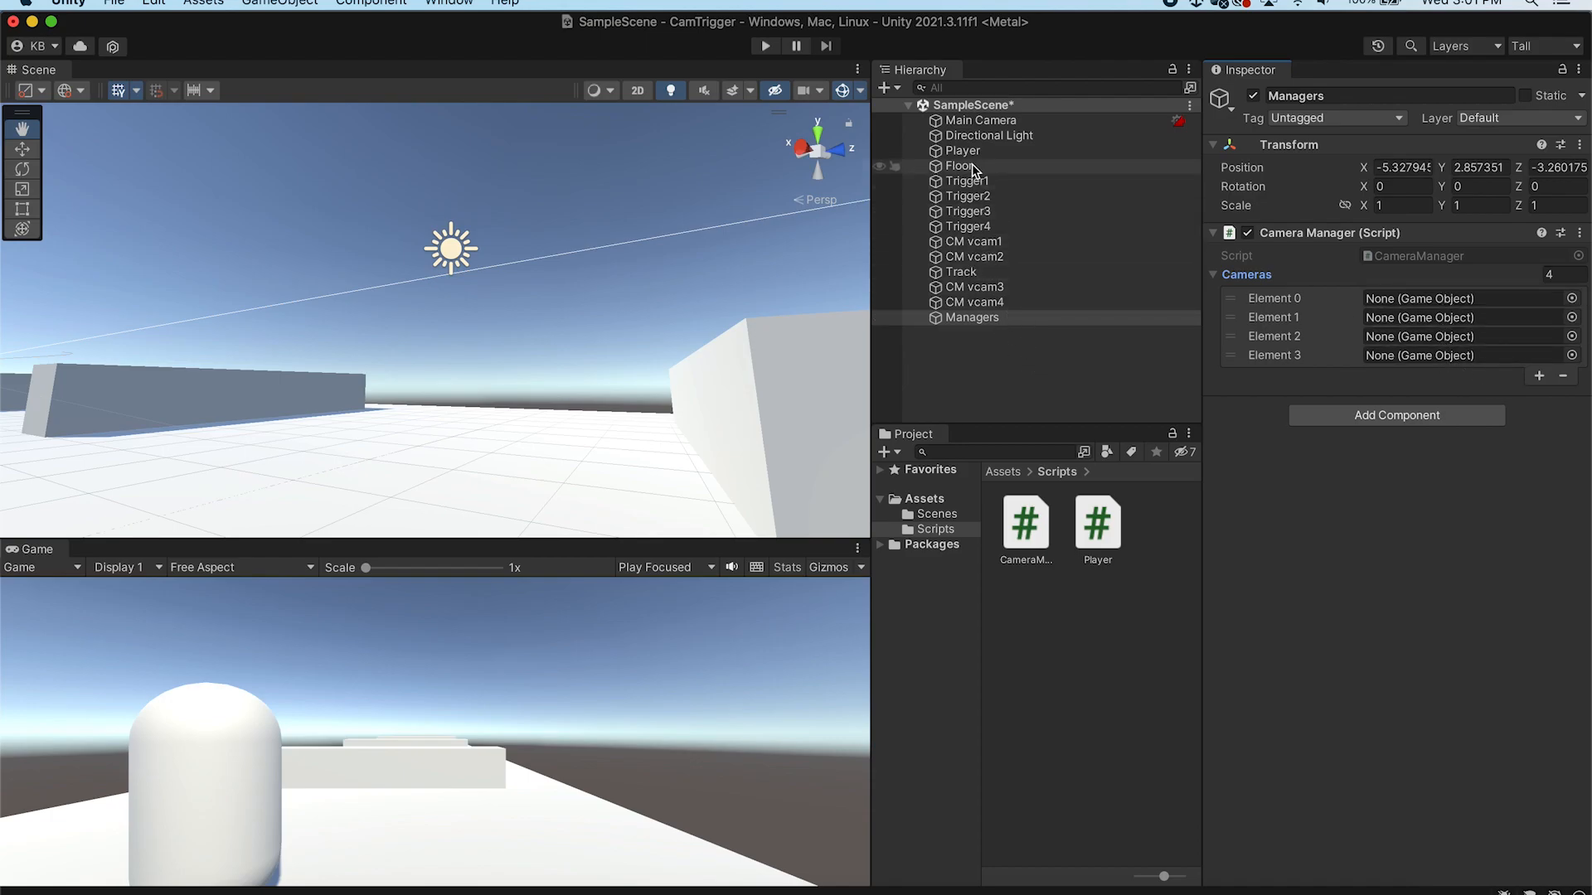
{"action": "left_click_drag", "start_coordinate": [937, 245], "coordinate": [1464, 300]}
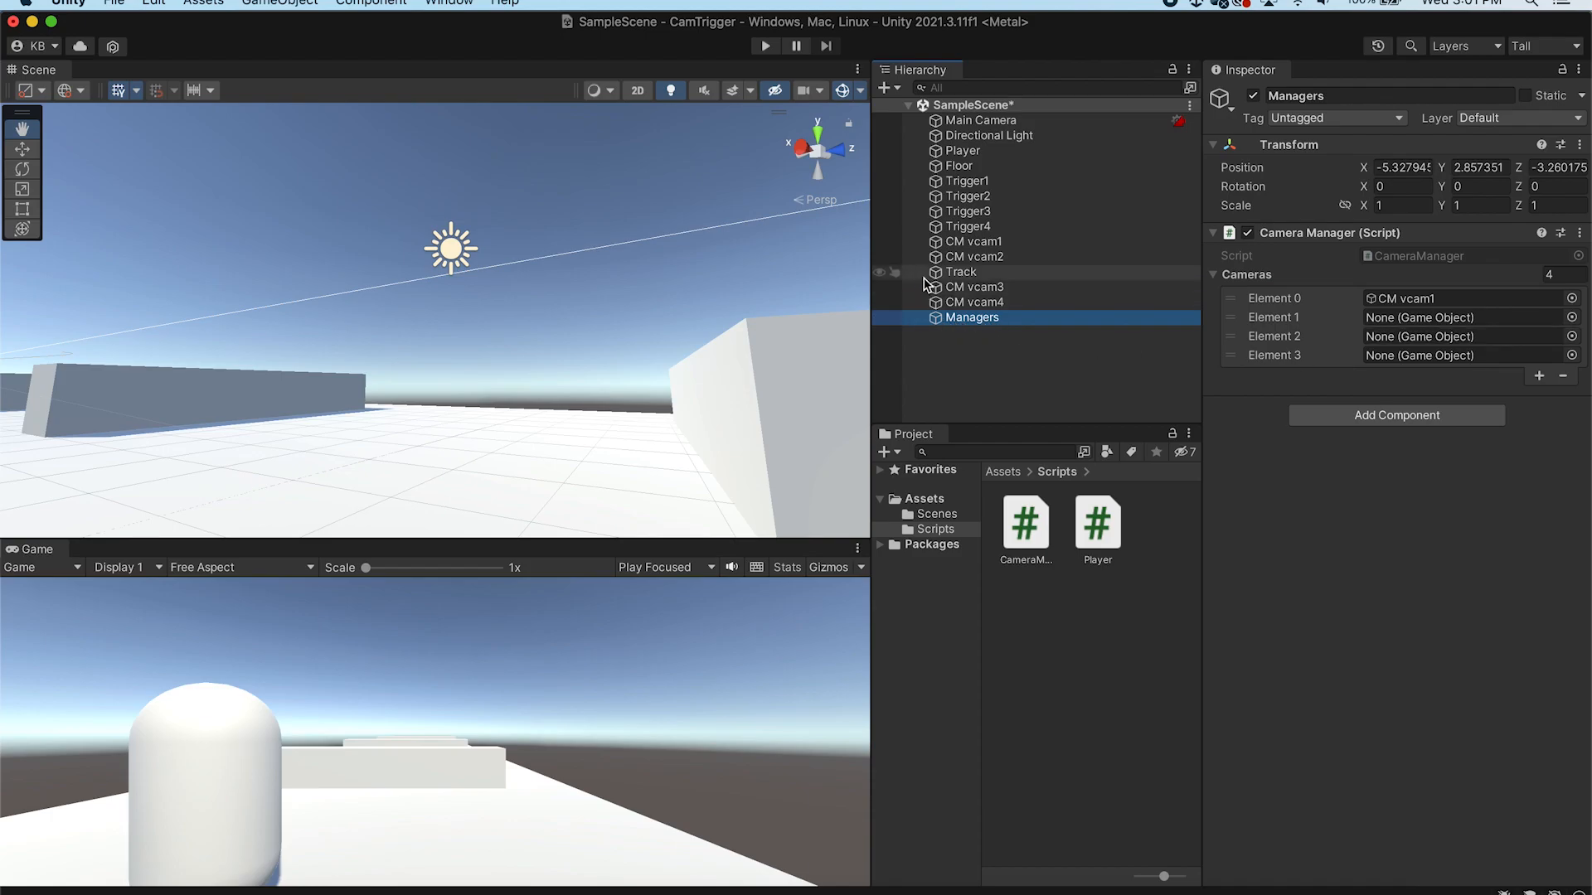
{"action": "left_click_drag", "start_coordinate": [975, 288], "coordinate": [1411, 342]}
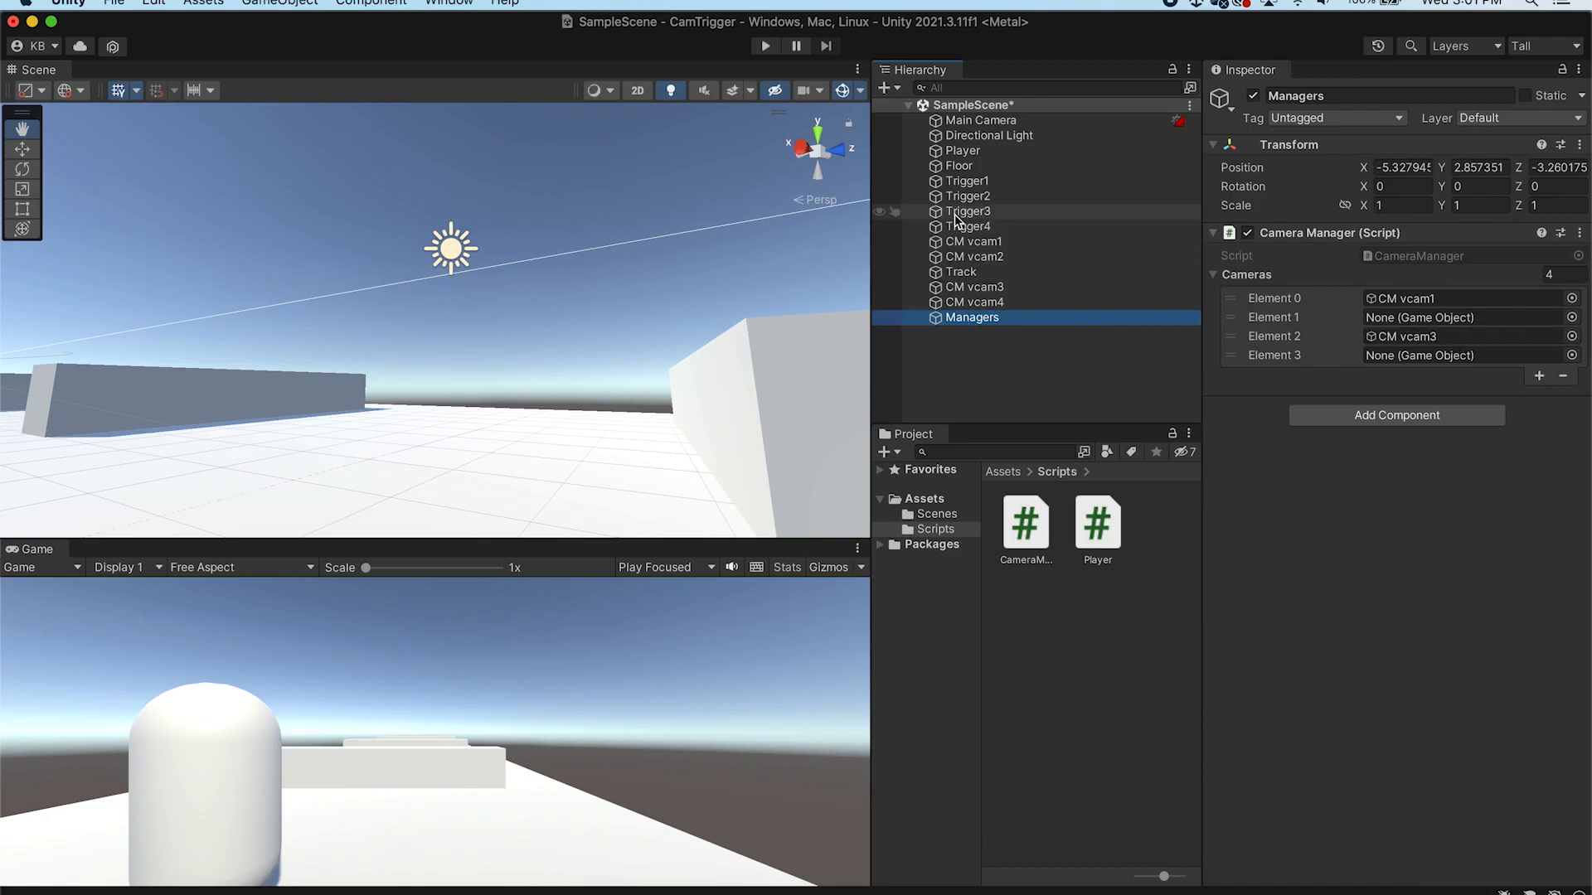
{"action": "left_click_drag", "start_coordinate": [936, 262], "coordinate": [1405, 322]}
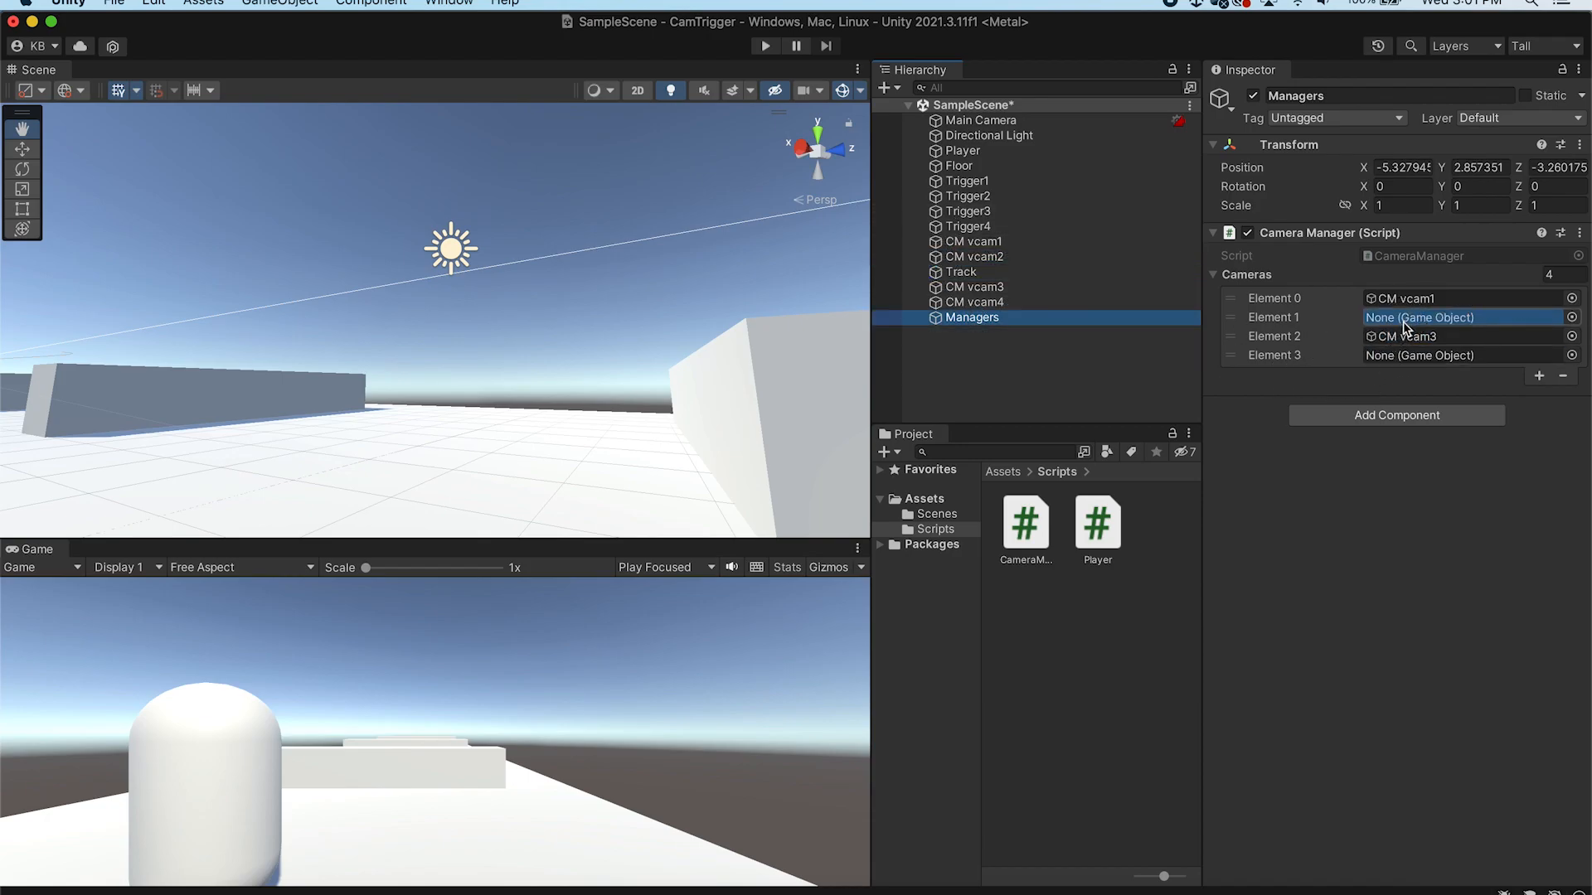
{"action": "left_click_drag", "start_coordinate": [974, 302], "coordinate": [1419, 353]}
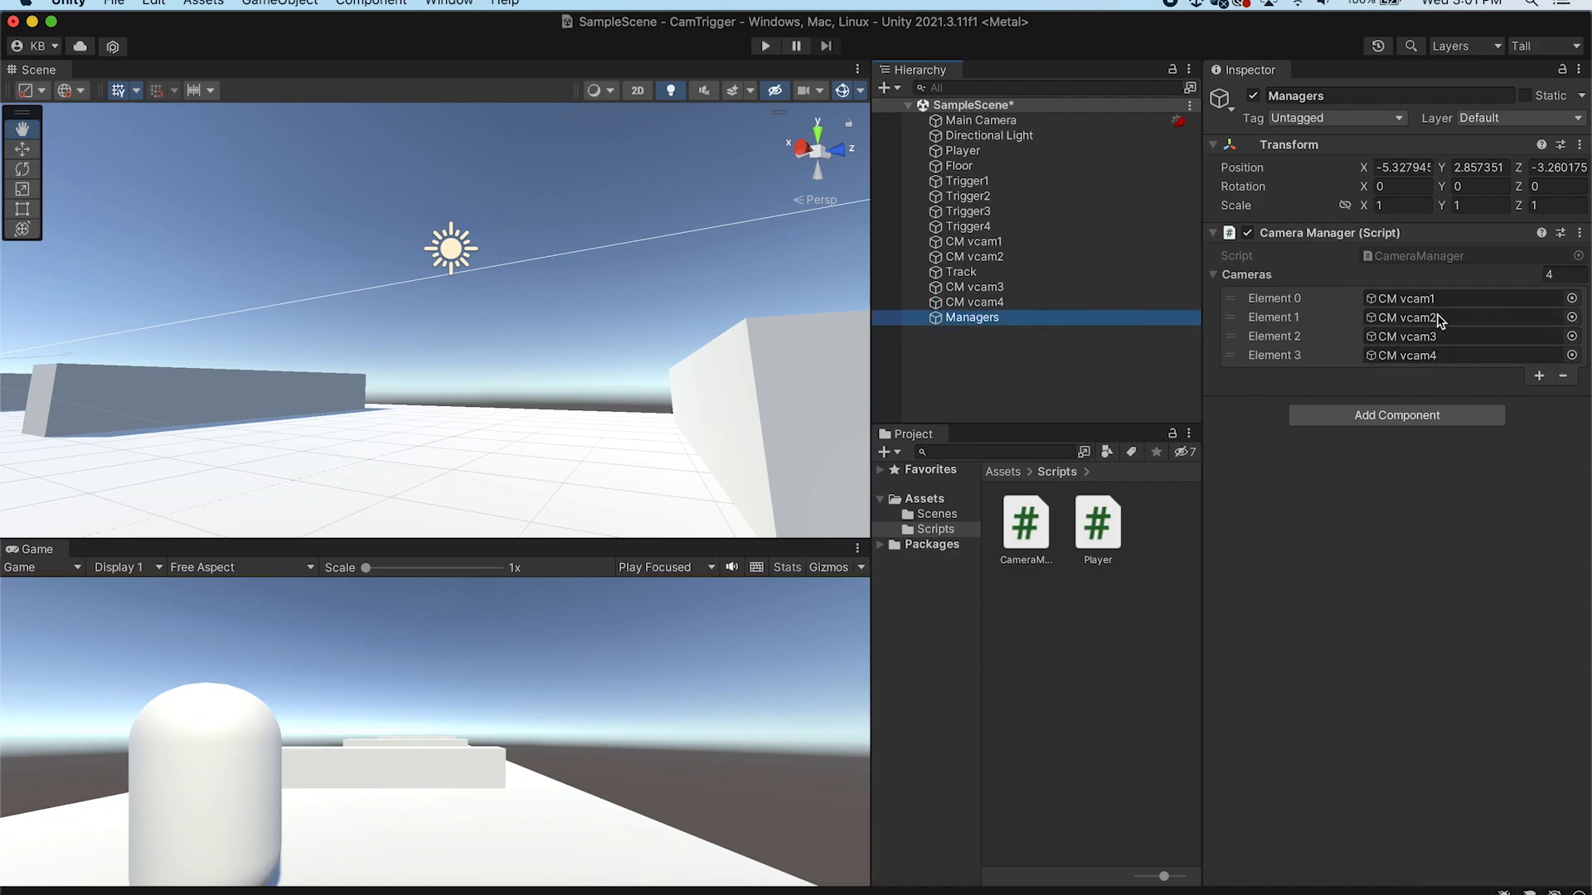
{"action": "key", "text": "super+s"}
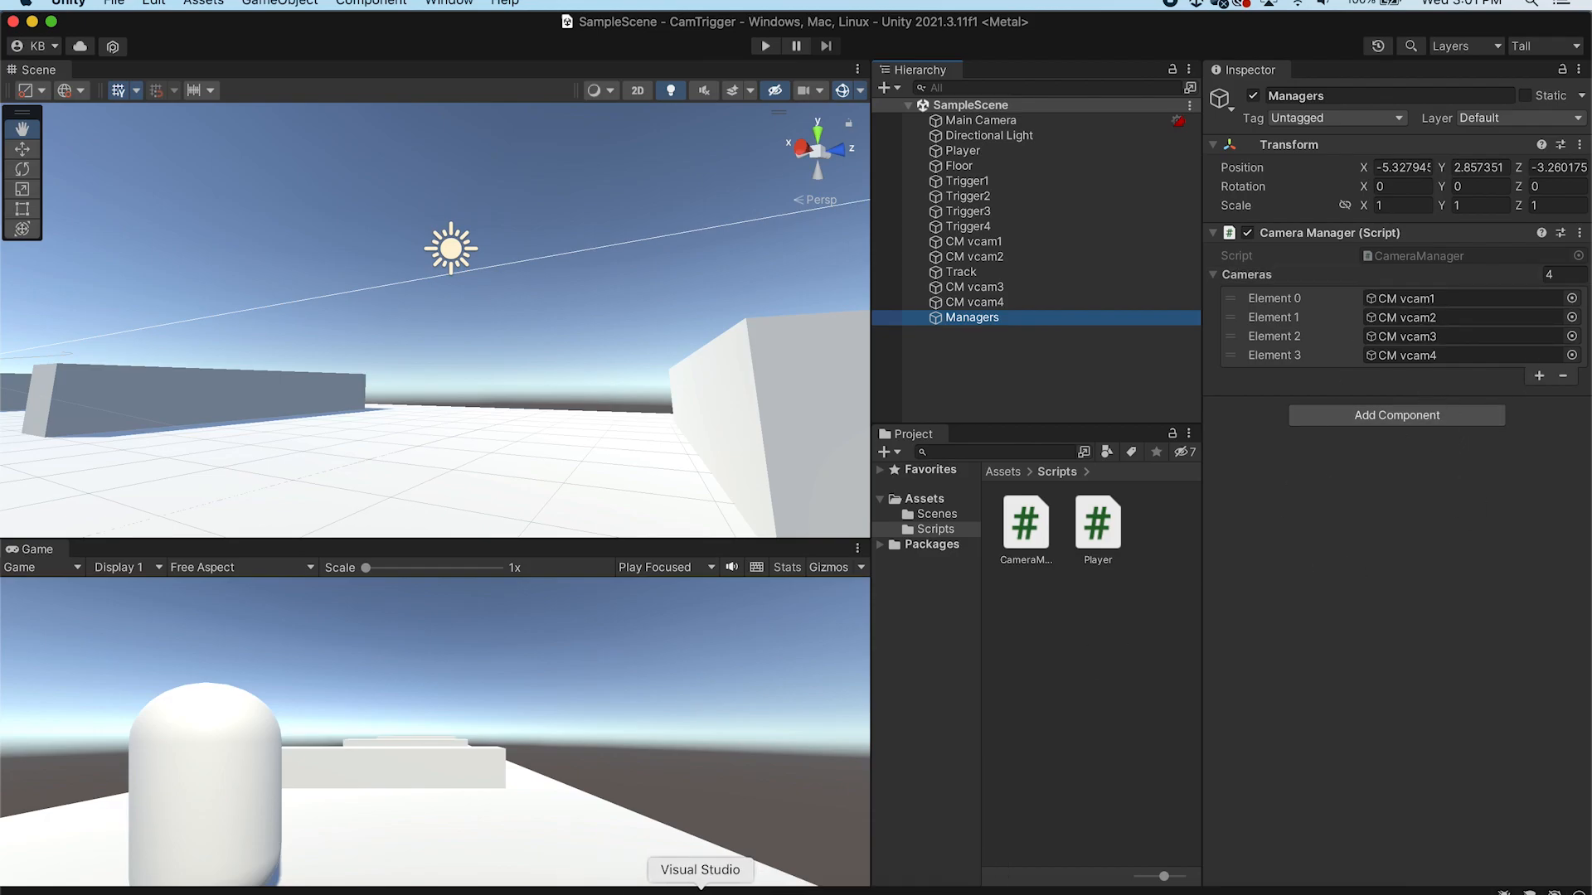
Switch to Visual Studio and delete the default Start and Update methods from the CameraManager script
{"action": "left_click", "coordinate": [699, 891]}
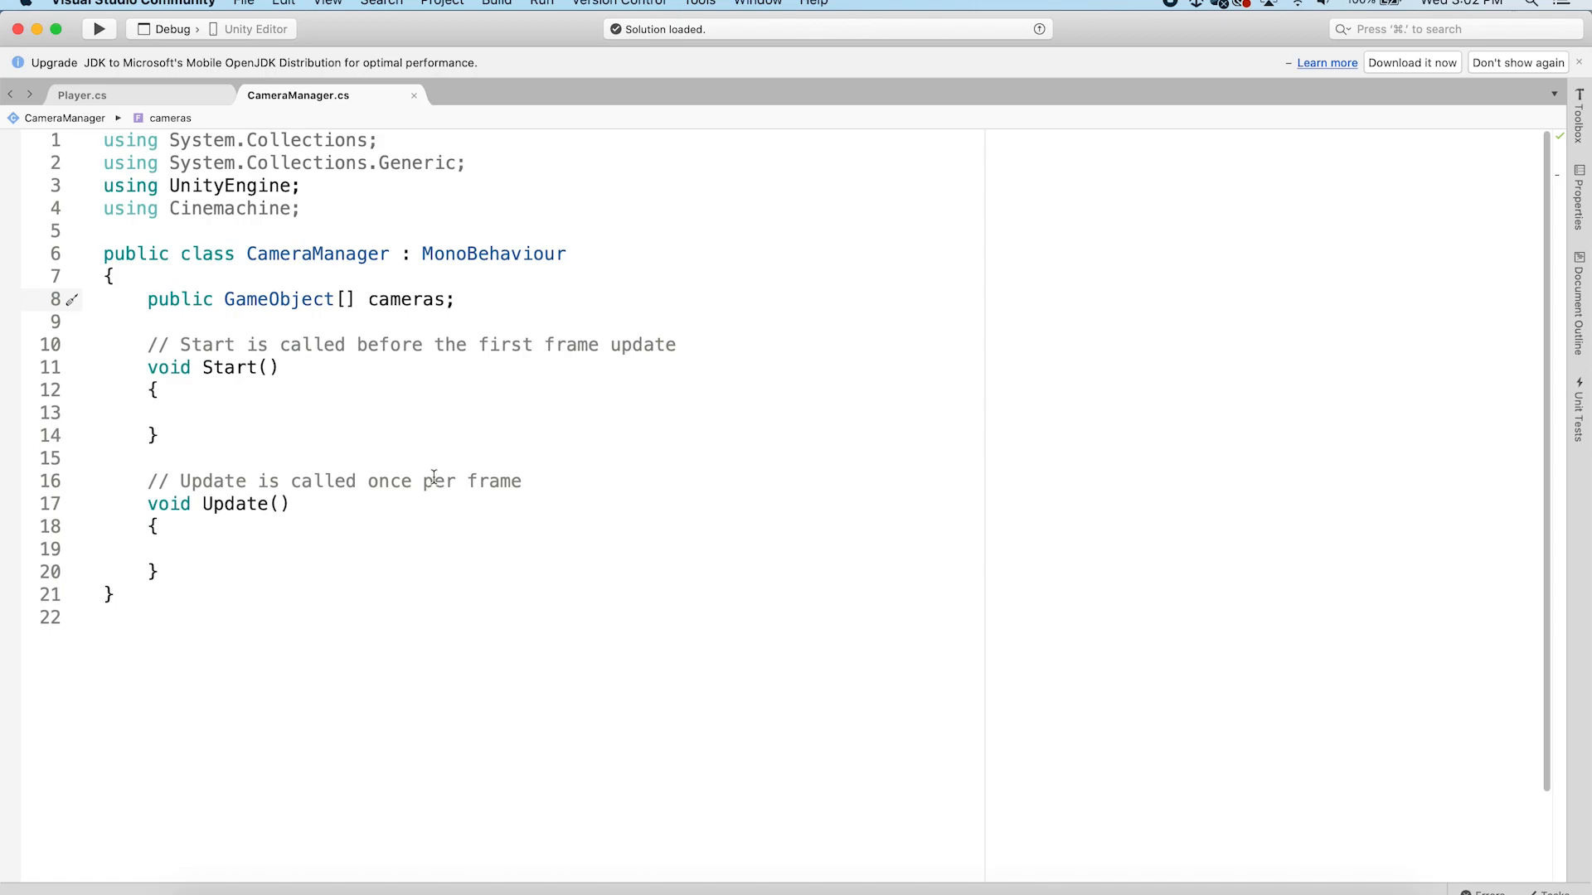
{"action": "left_click_drag", "start_coordinate": [165, 571], "coordinate": [153, 346]}
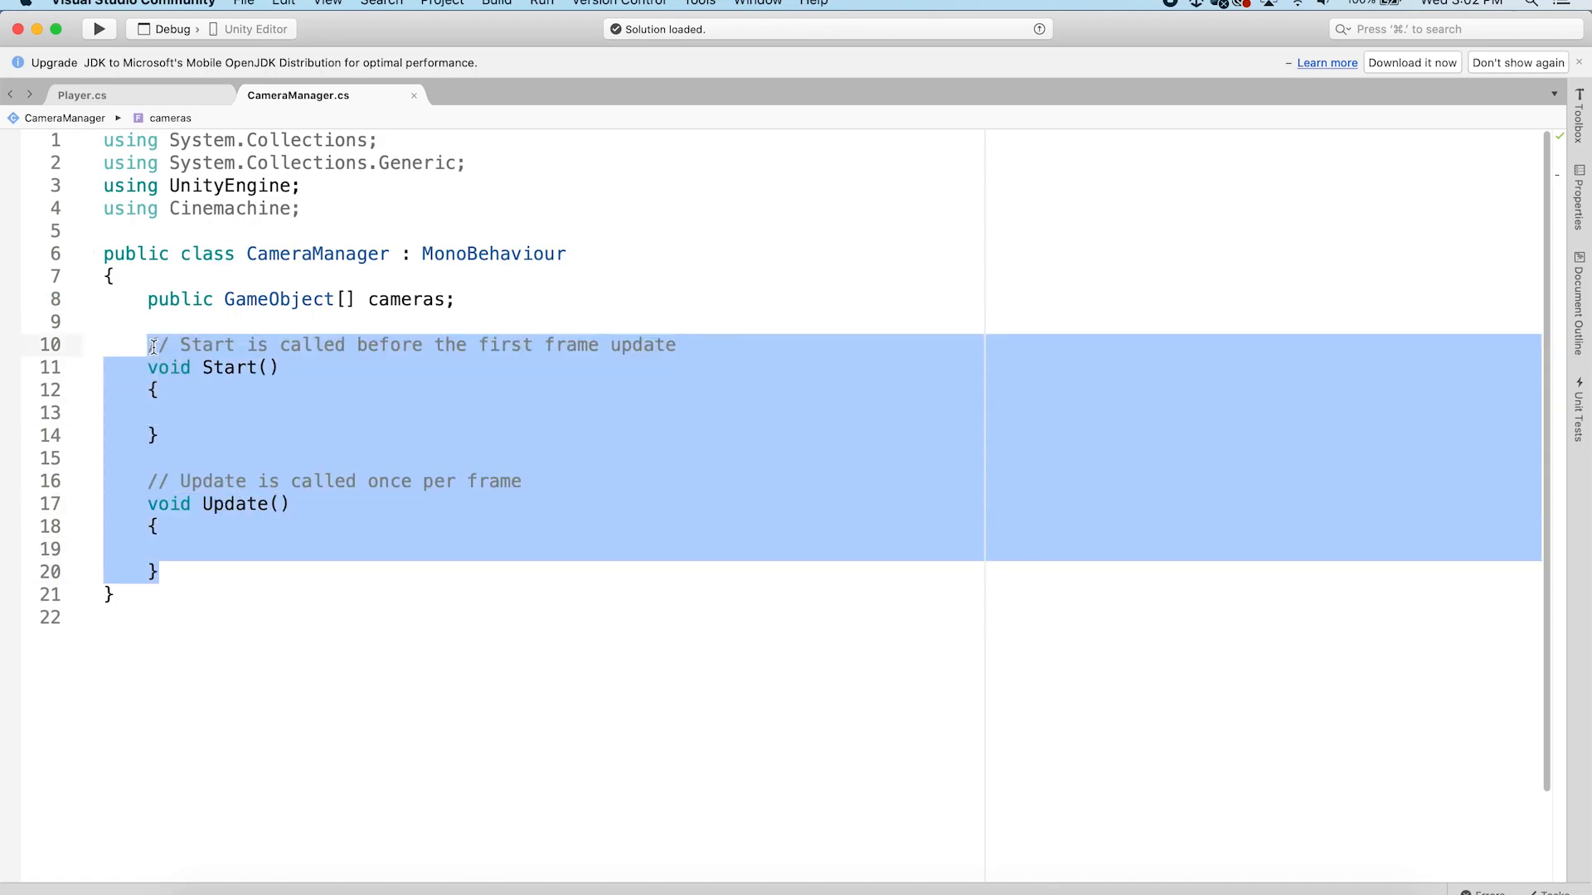
{"action": "key", "text": "BackSpace"}
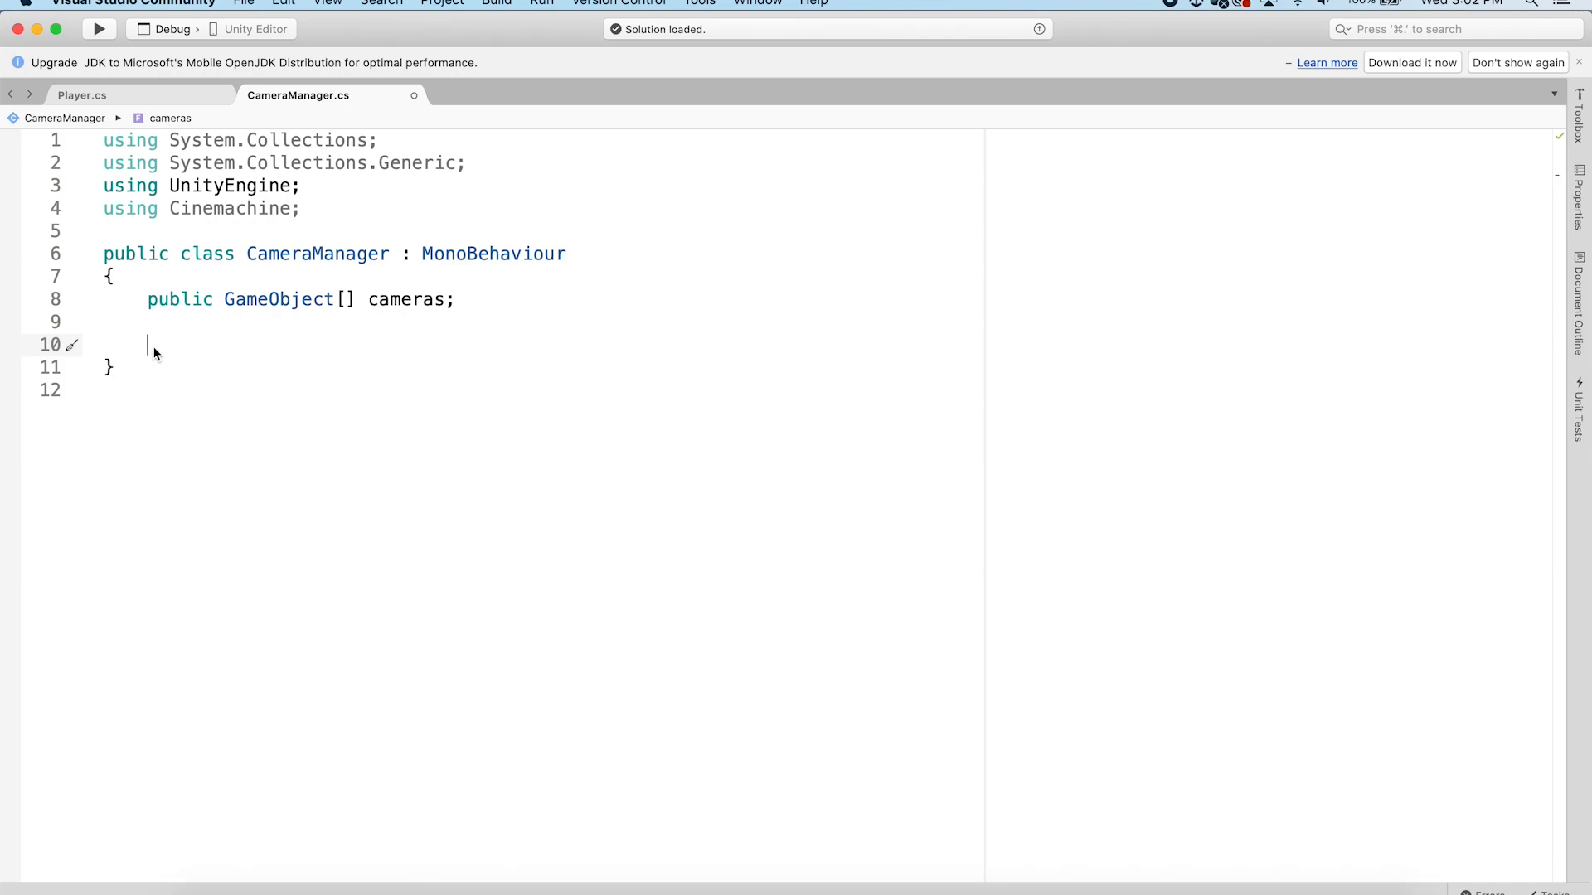
Add an empty public void ResetAllCameras() method to the CameraManager class
{"action": "type", "text": "public boid"}
{"action": "key", "text": "BackSpace"}
{"action": "key", "text": "BackSpace"}
{"action": "key", "text": "BackSpace"}
{"action": "key", "text": "BackSpace"}
{"action": "type", "text": "vod"}
{"action": "key", "text": "BackSpace"}
{"action": "type", "text": "id Re"}
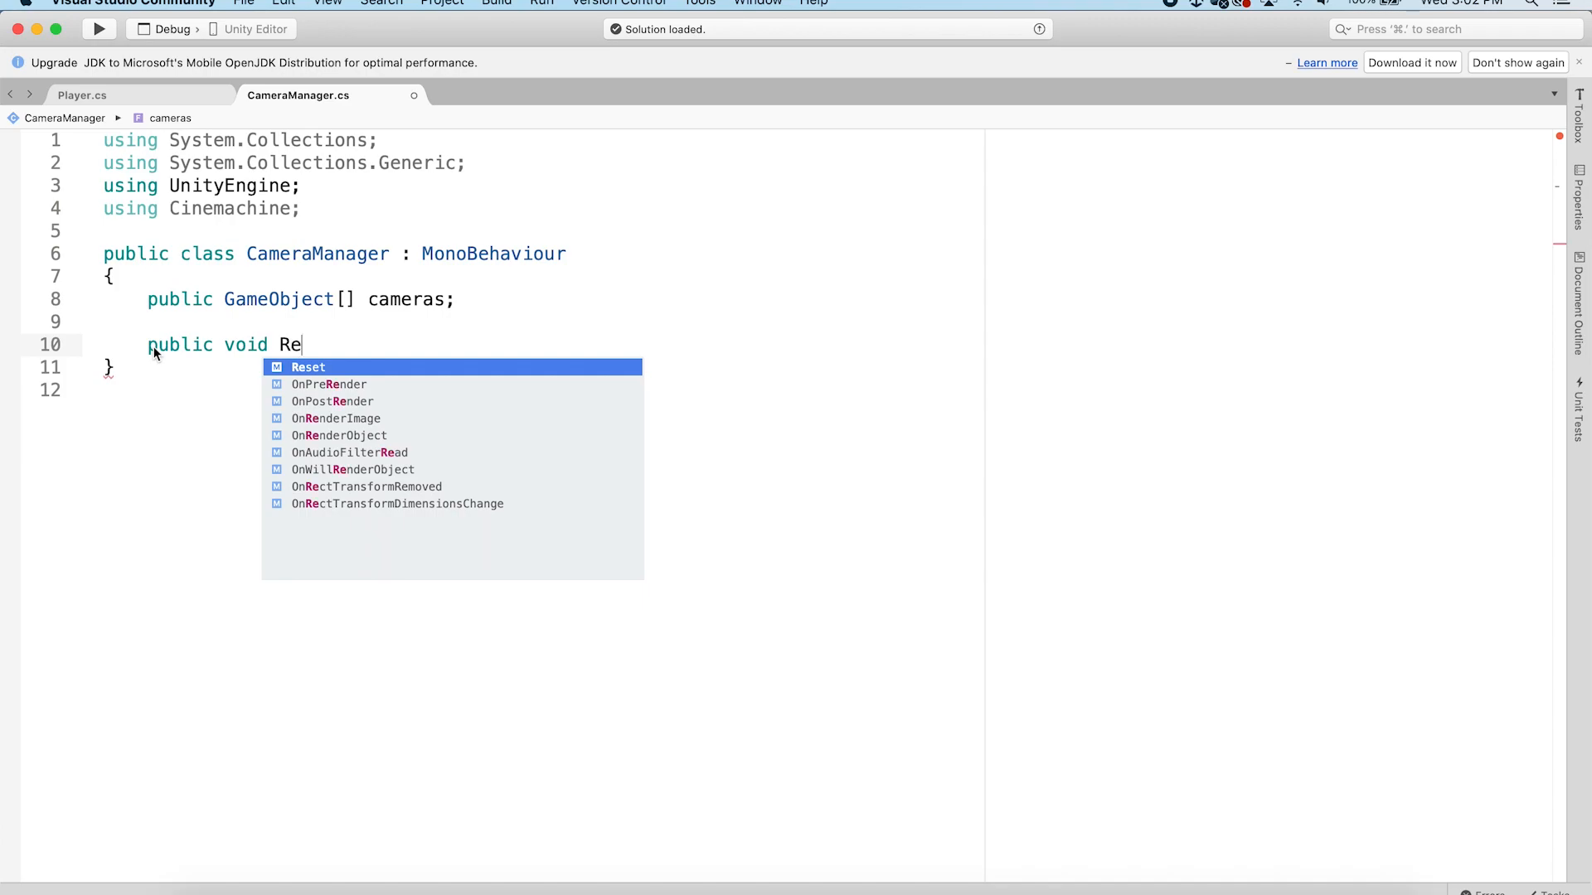
{"action": "type", "text": "set"}
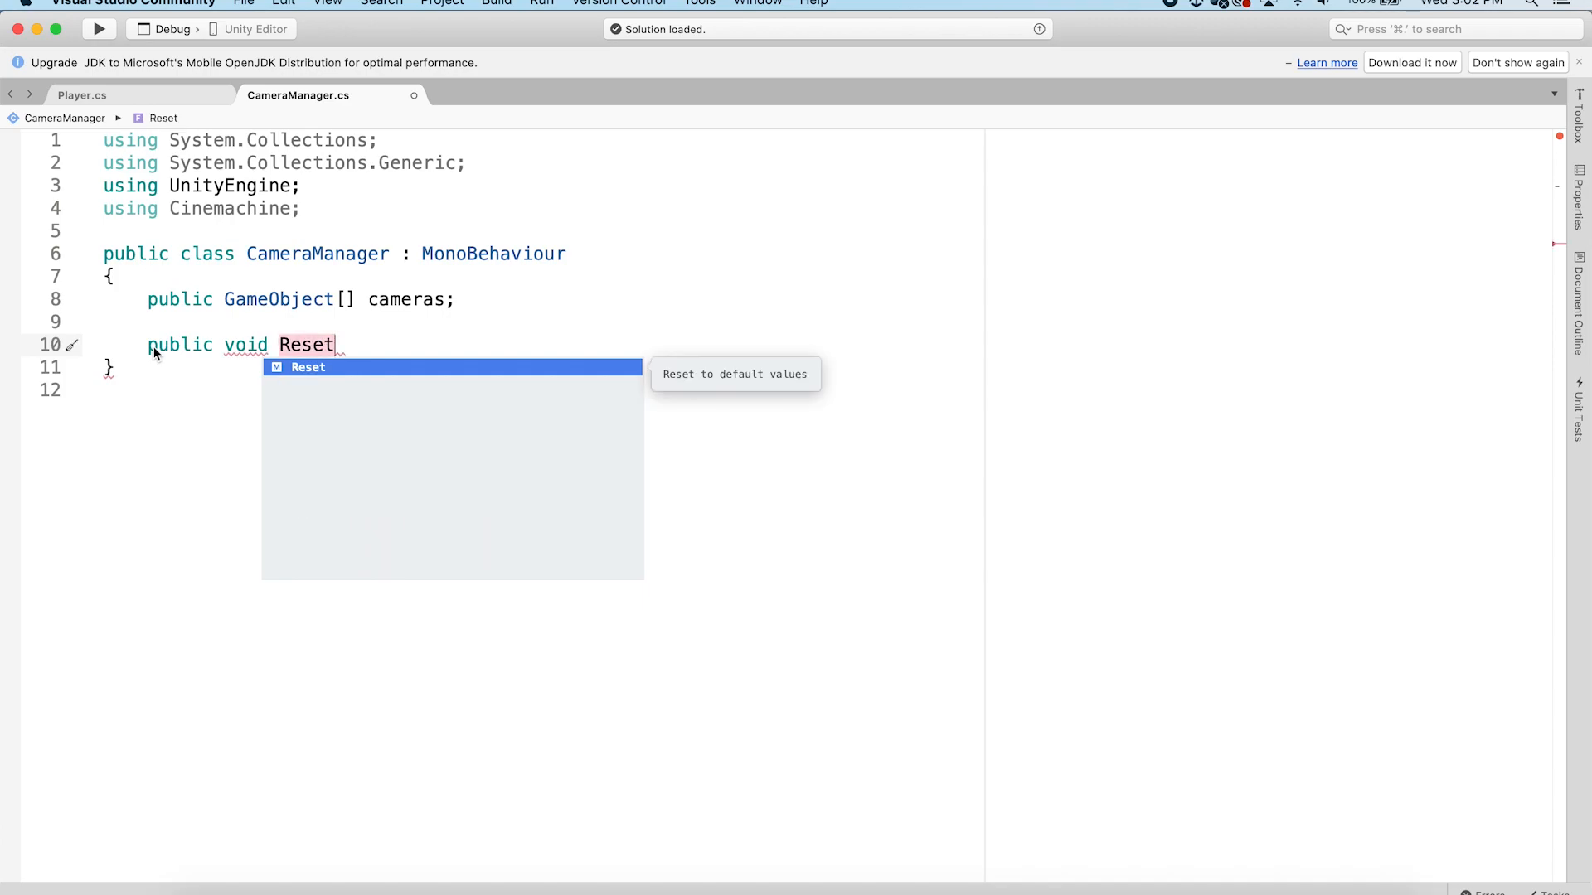
{"action": "type", "text": "A"}
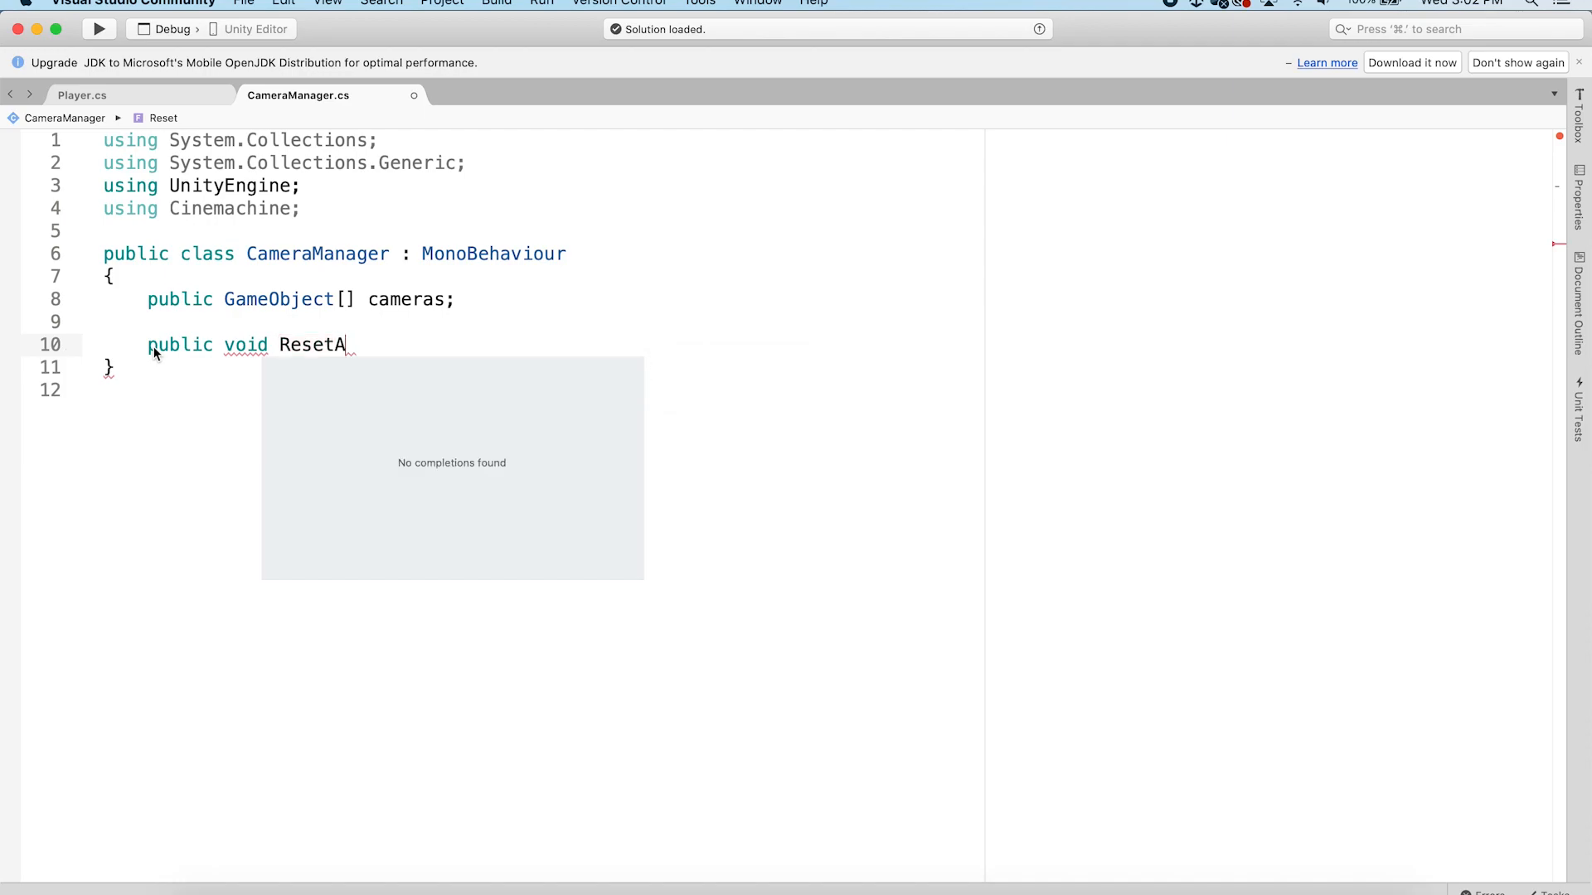
{"action": "type", "text": "llCameras()"}
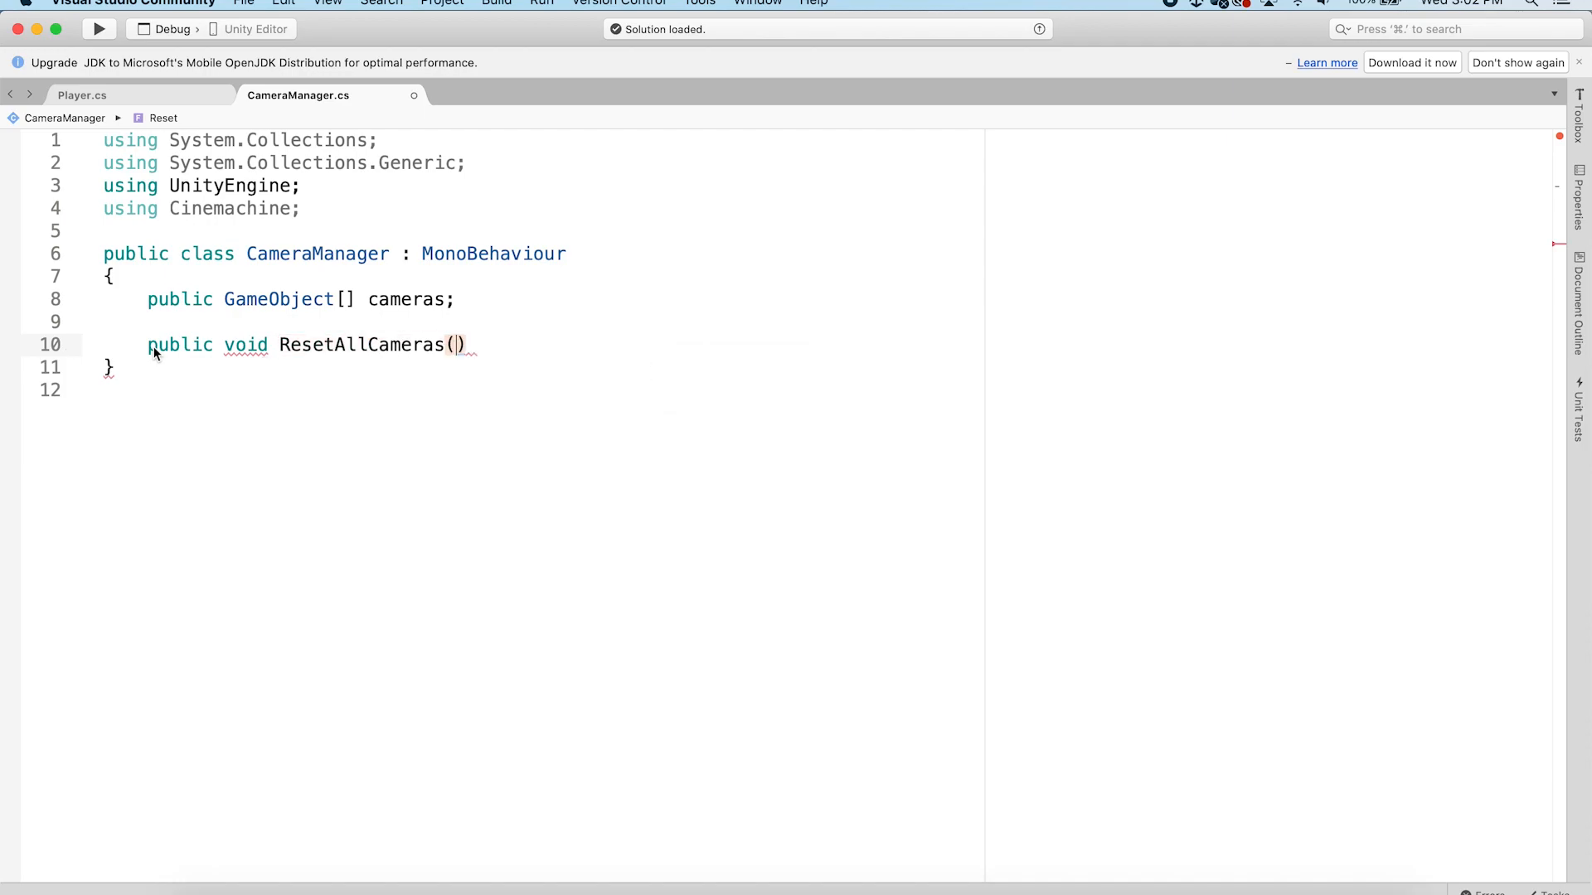
{"action": "key", "text": "Return"}
{"action": "type", "text": "{"}
{"action": "key", "text": "Return"}
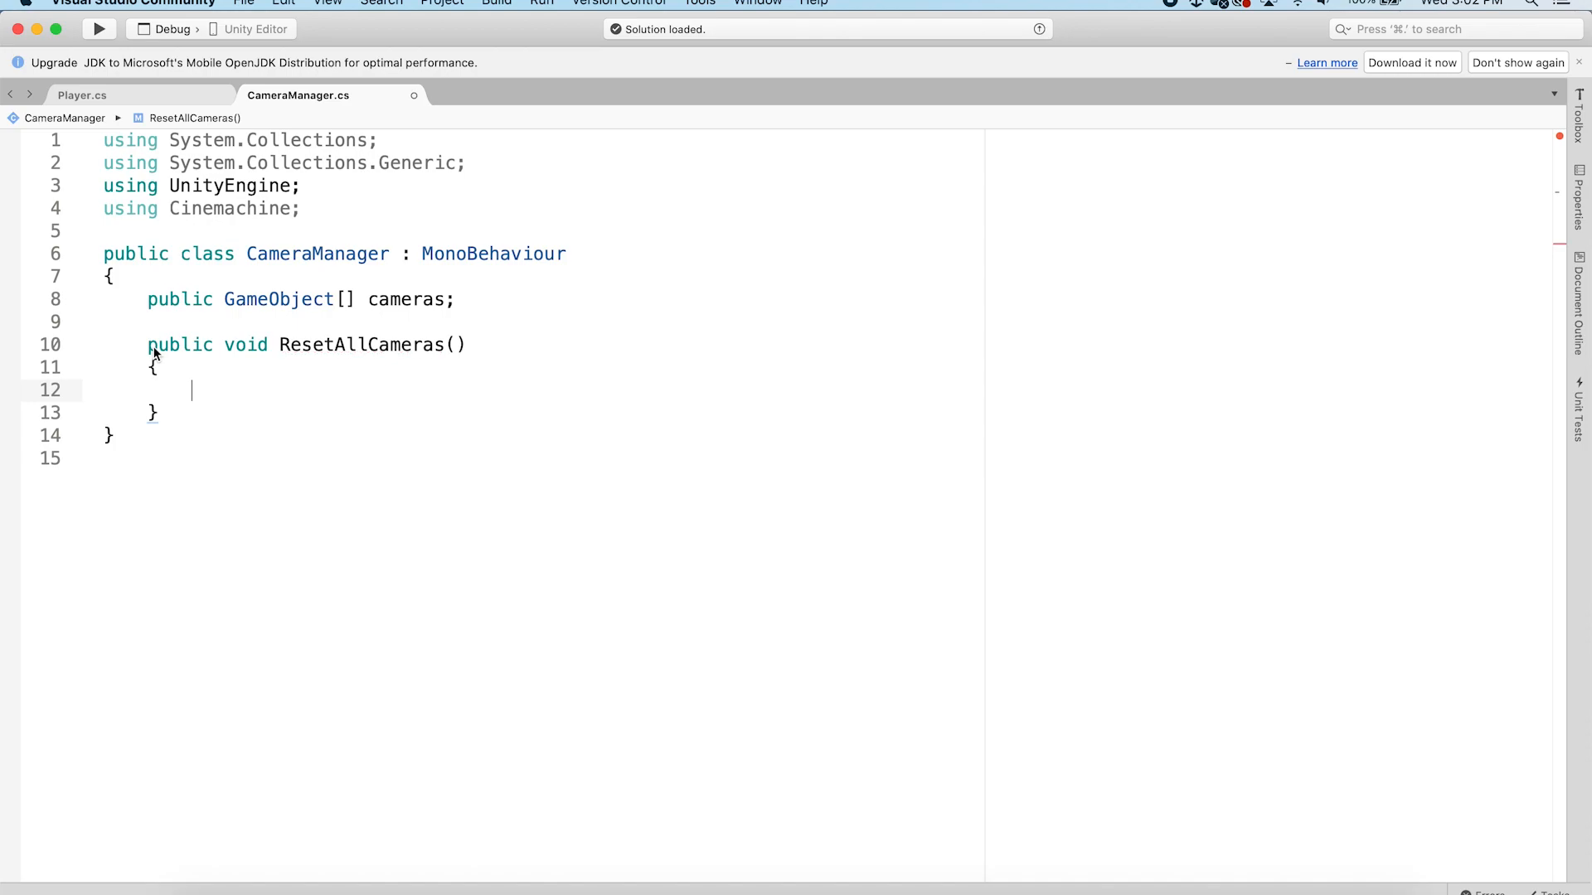
{"action": "key", "text": "Return"}
{"action": "key", "text": "Return"}
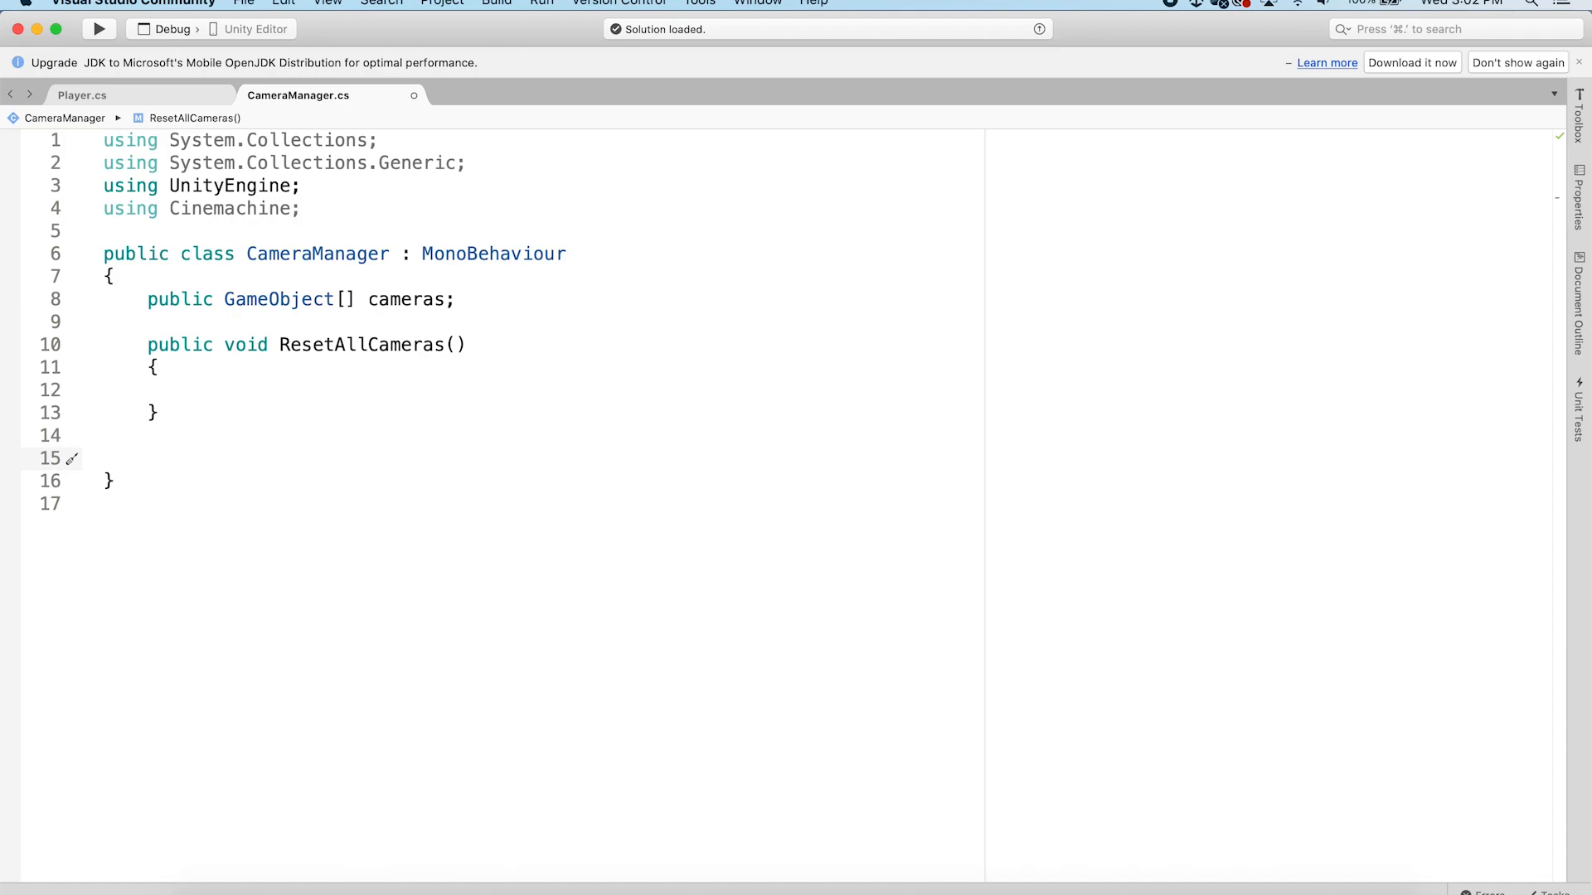
Add a public void SetMasterCamera(int cam) method below ResetAllCameras
{"action": "type", "text": "pub"}
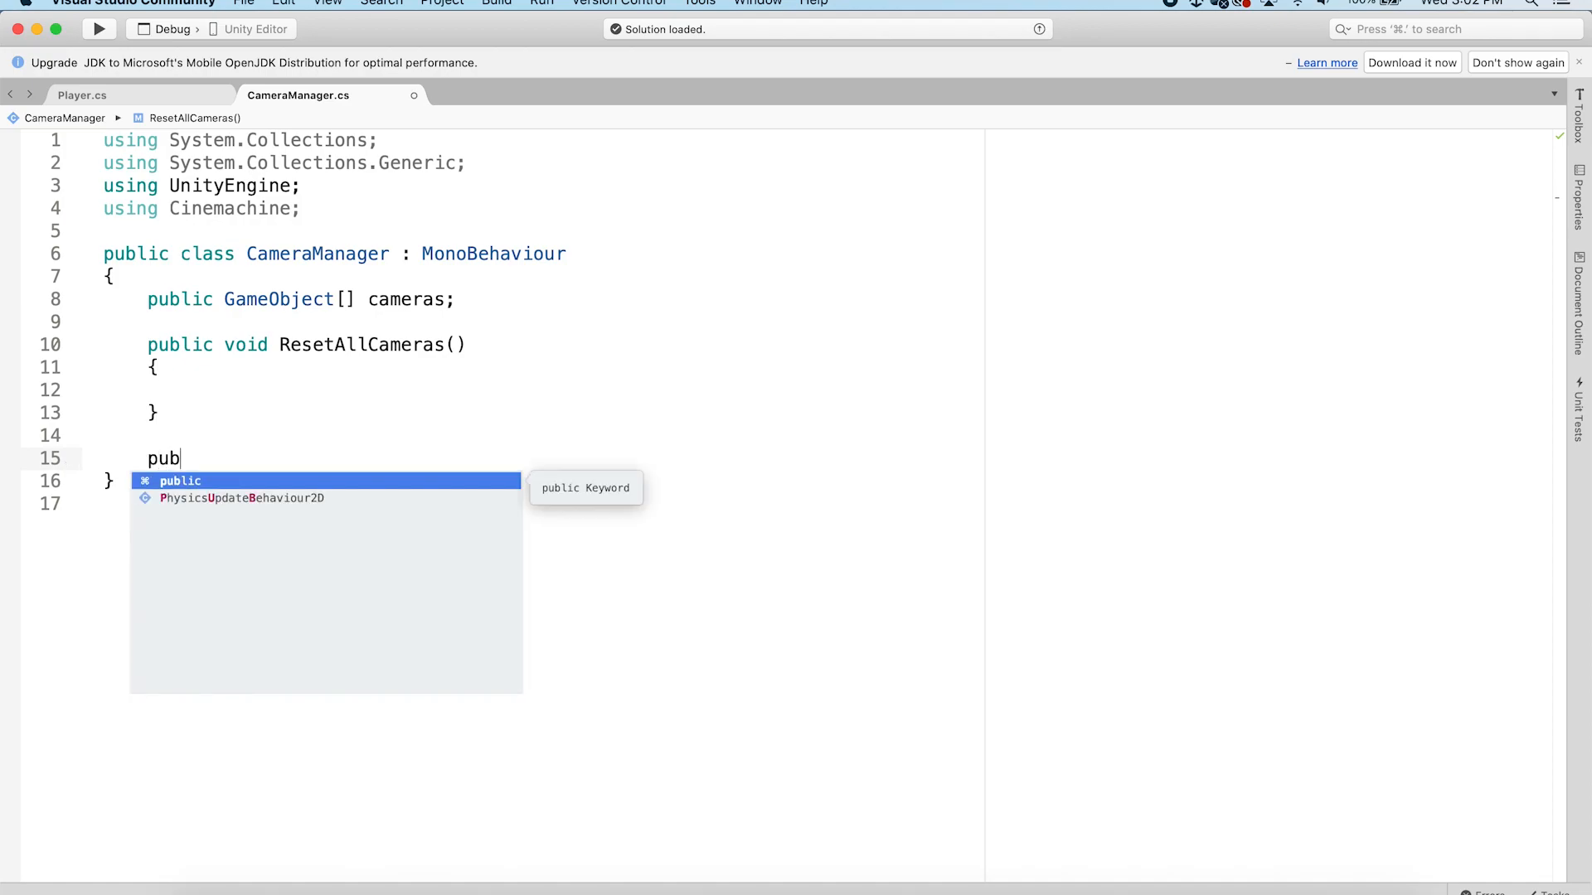
{"action": "type", "text": "lic void"}
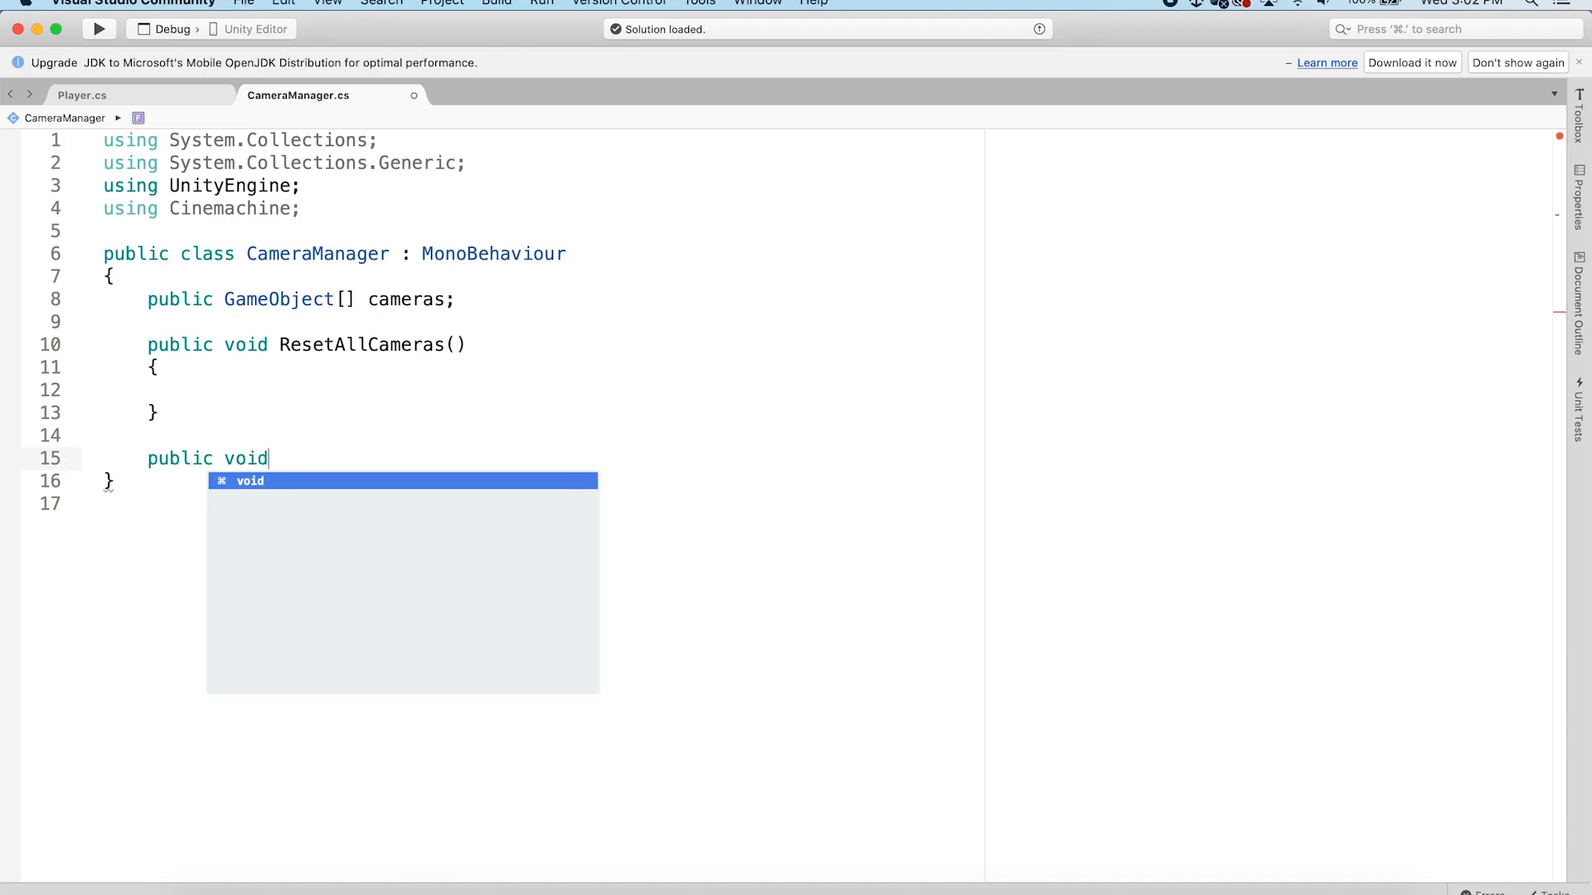
{"action": "type", "text": " SetMast"}
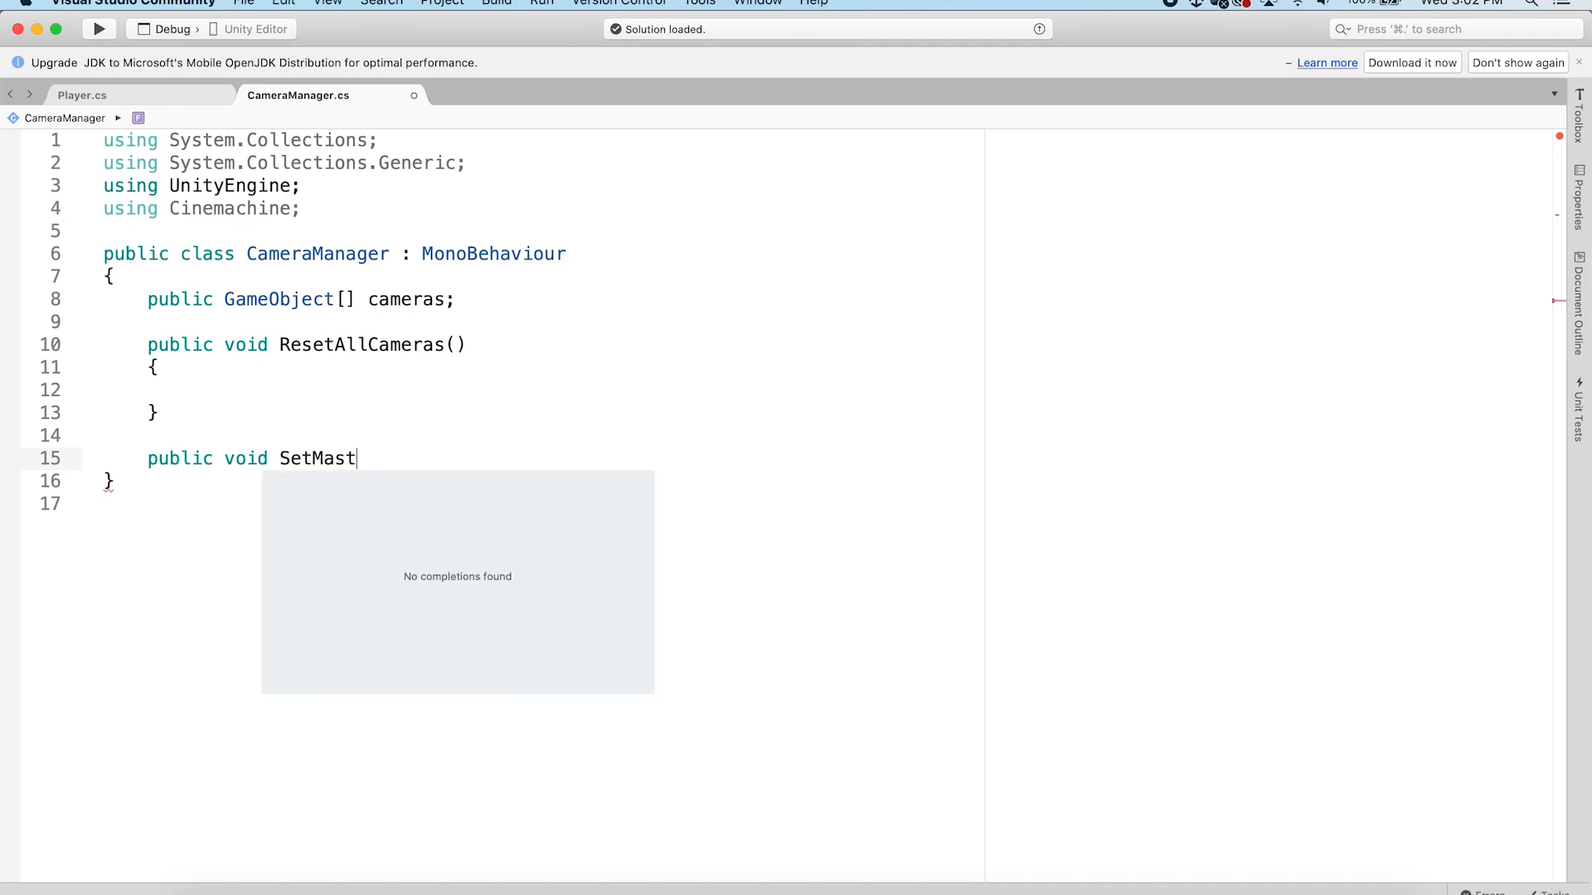
{"action": "type", "text": "erCamera()"}
{"action": "key", "text": "Return"}
{"action": "type", "text": "{"}
{"action": "key", "text": "Return"}
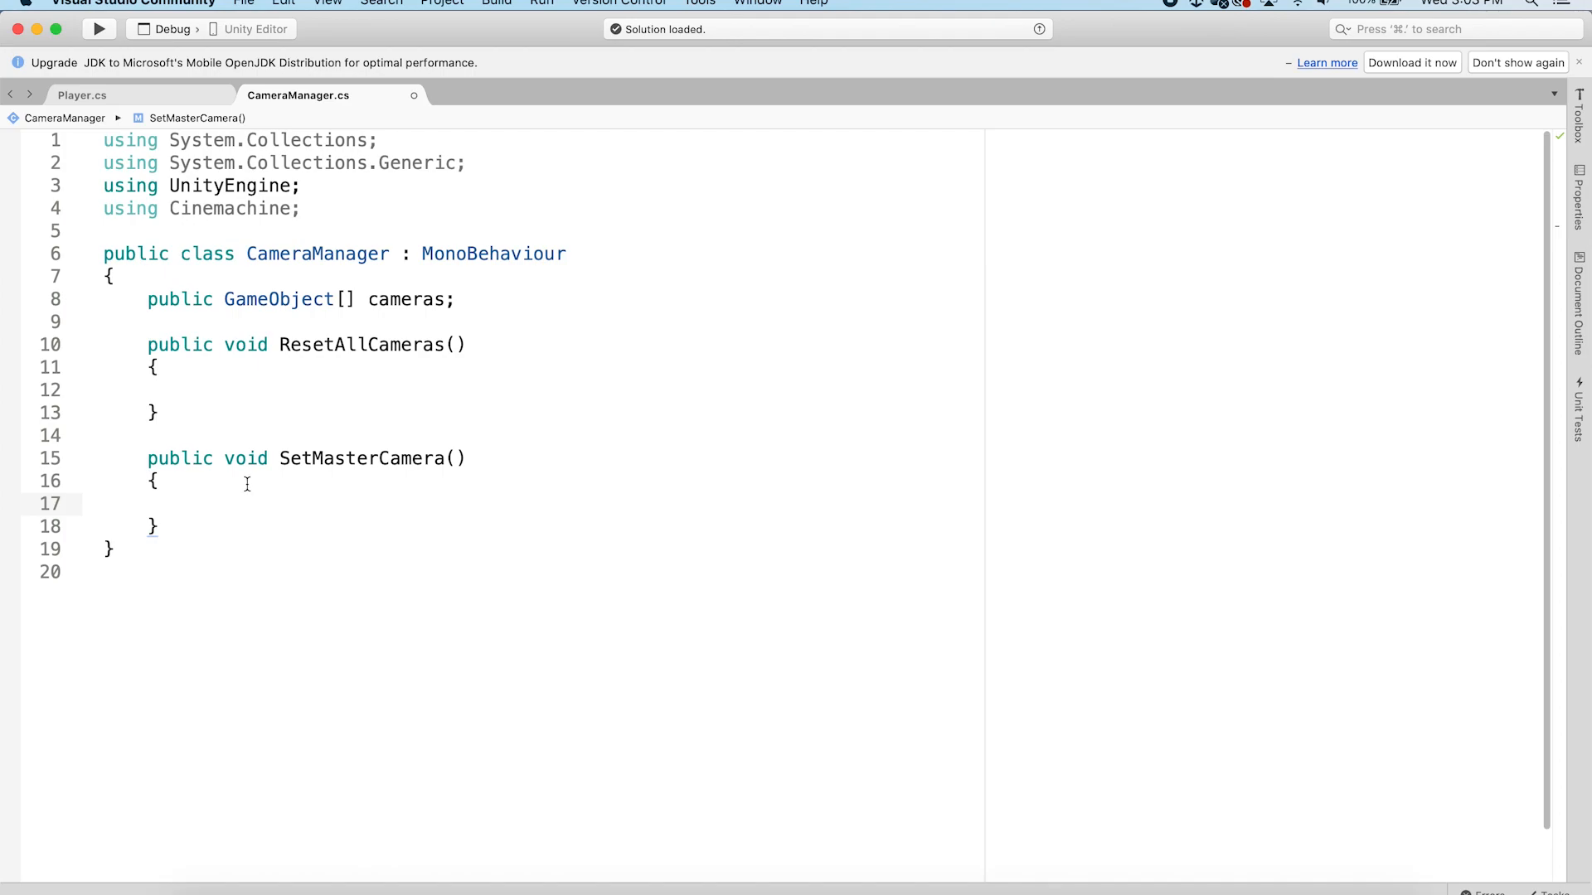
{"action": "left_click", "coordinate": [454, 453]}
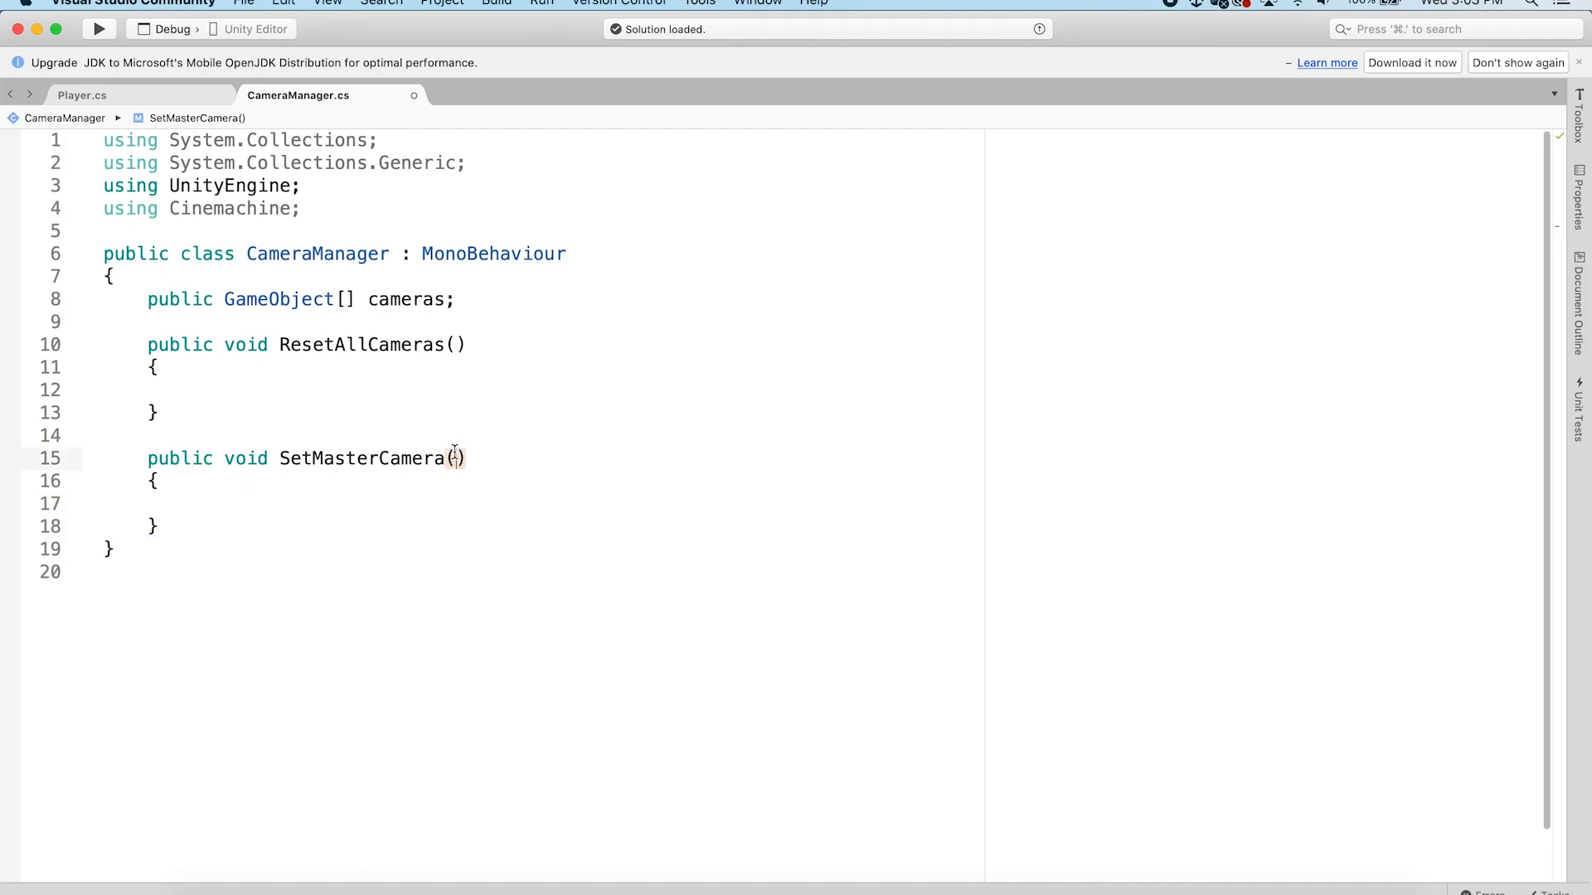
{"action": "type", "text": "int cam"}
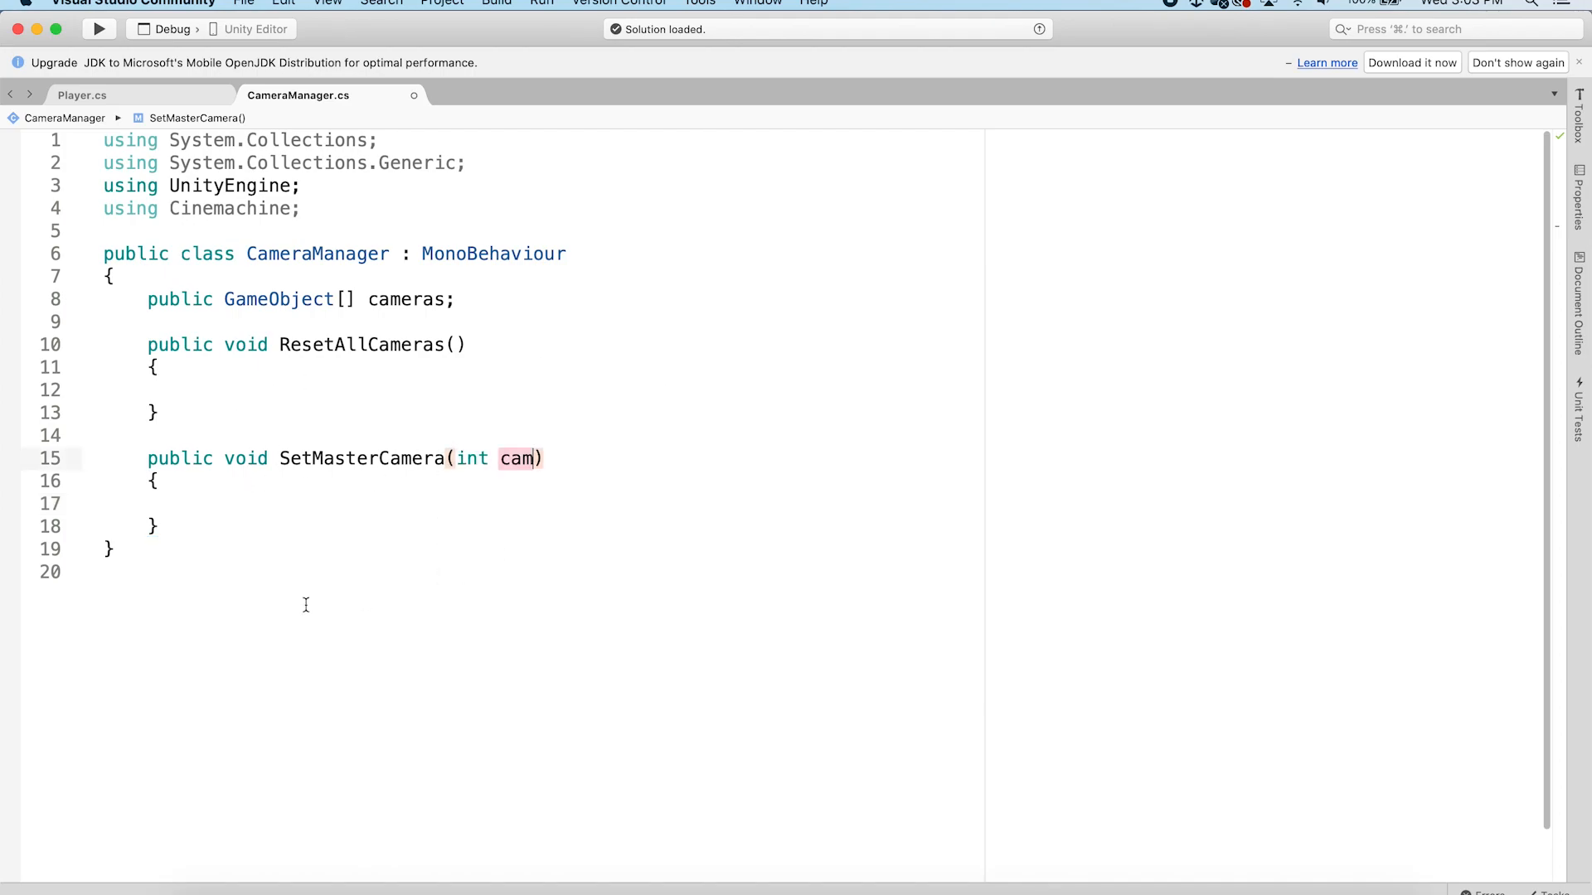
{"action": "left_click", "coordinate": [205, 499]}
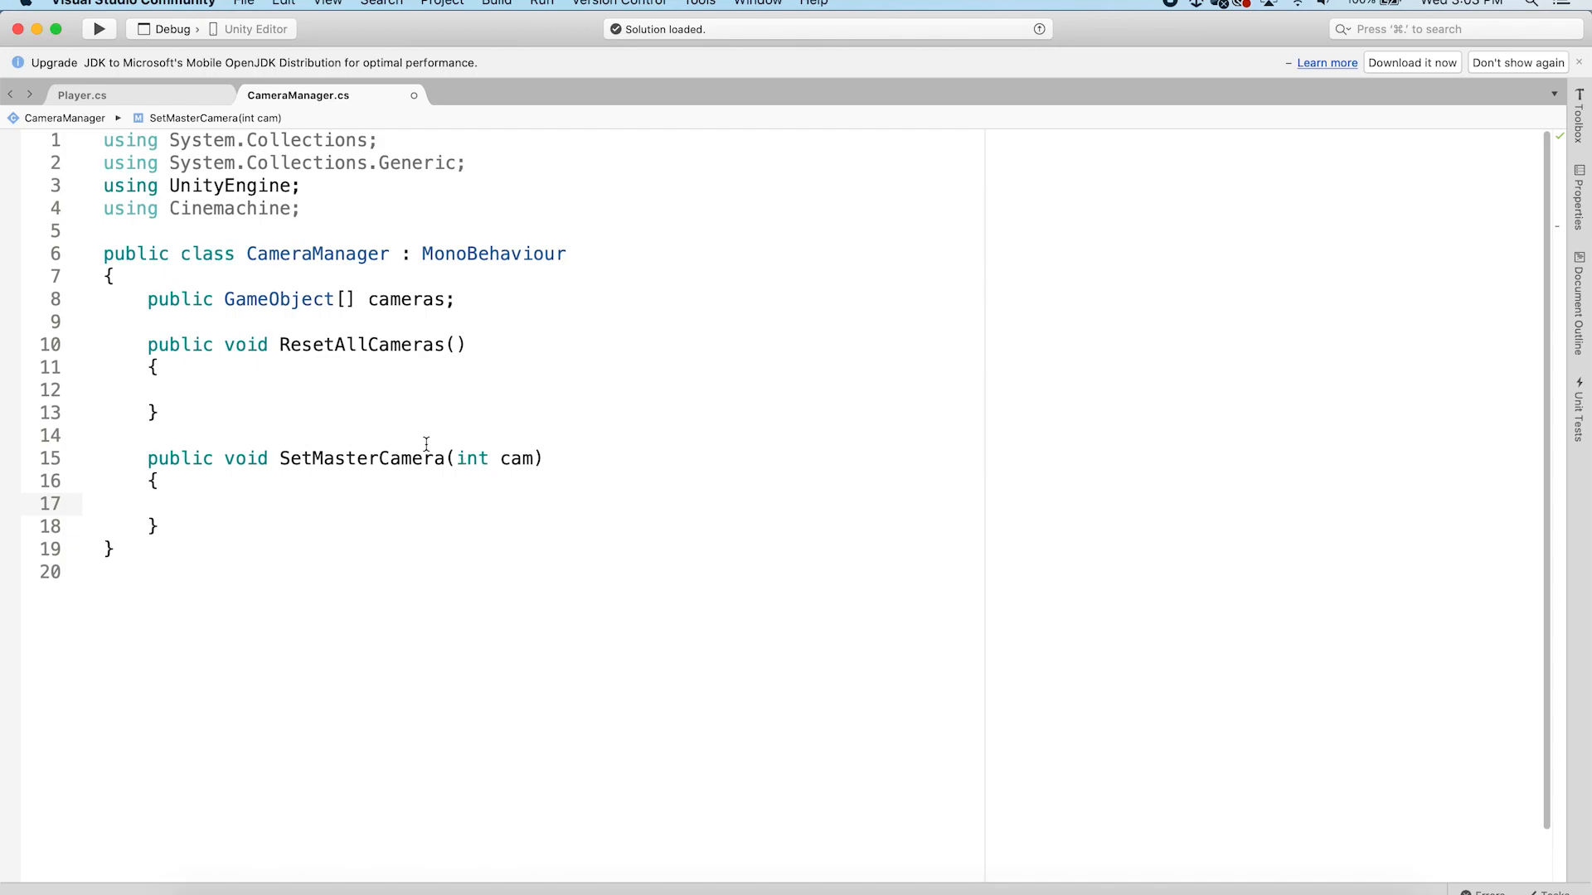
Add a foreach loop over cameras, using variable c, inside ResetAllCameras
{"action": "left_click", "coordinate": [214, 386]}
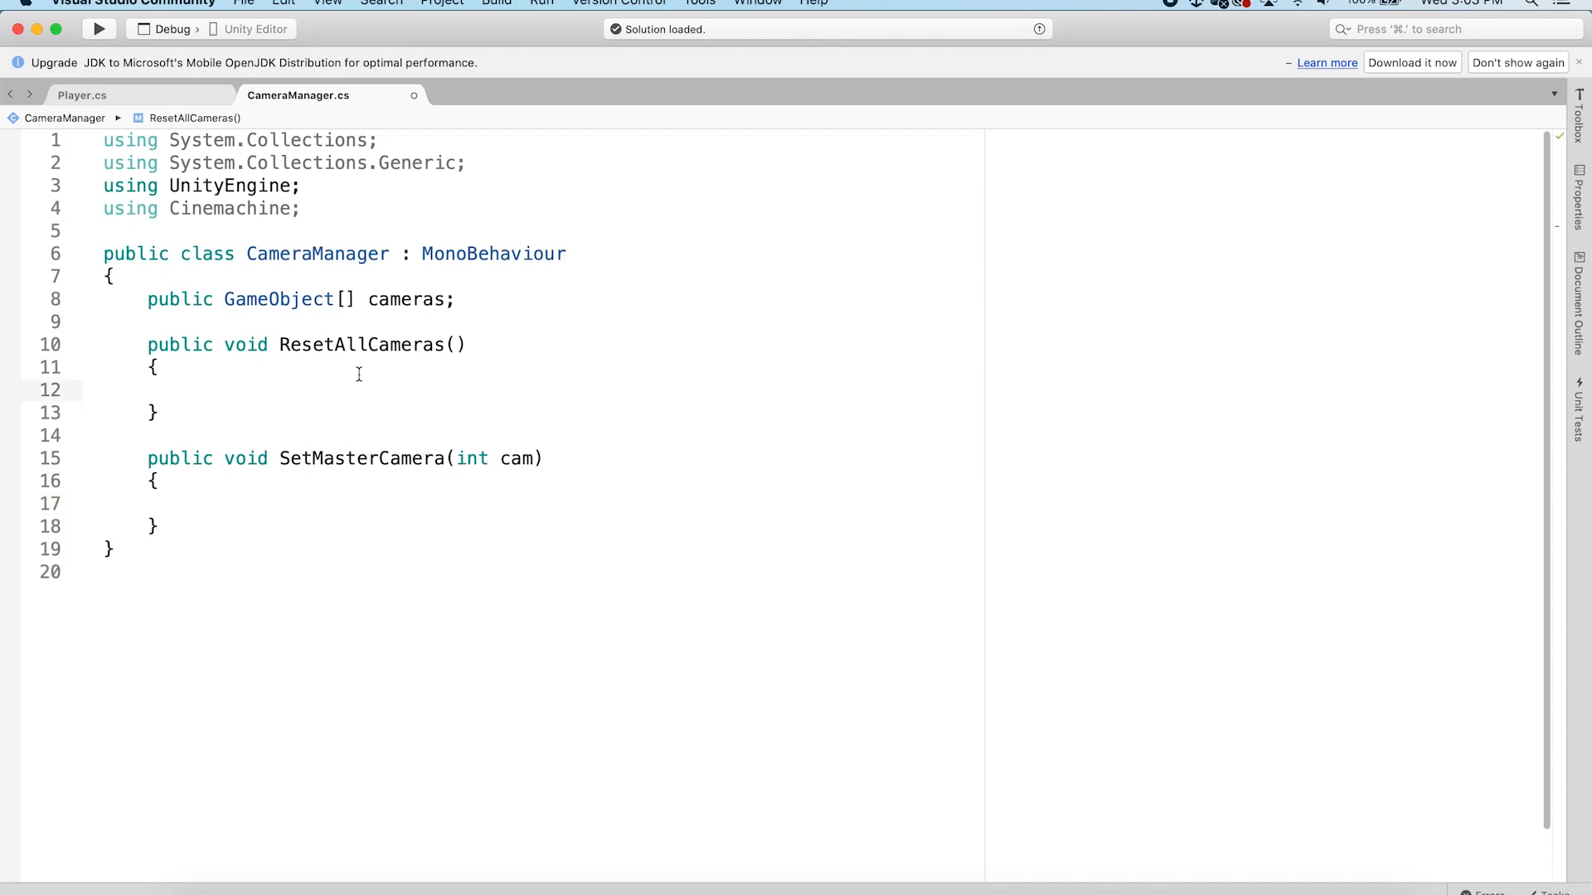
{"action": "type", "text": "foreach"}
{"action": "key", "text": "BackSpace"}
{"action": "type", "text": "(var c "}
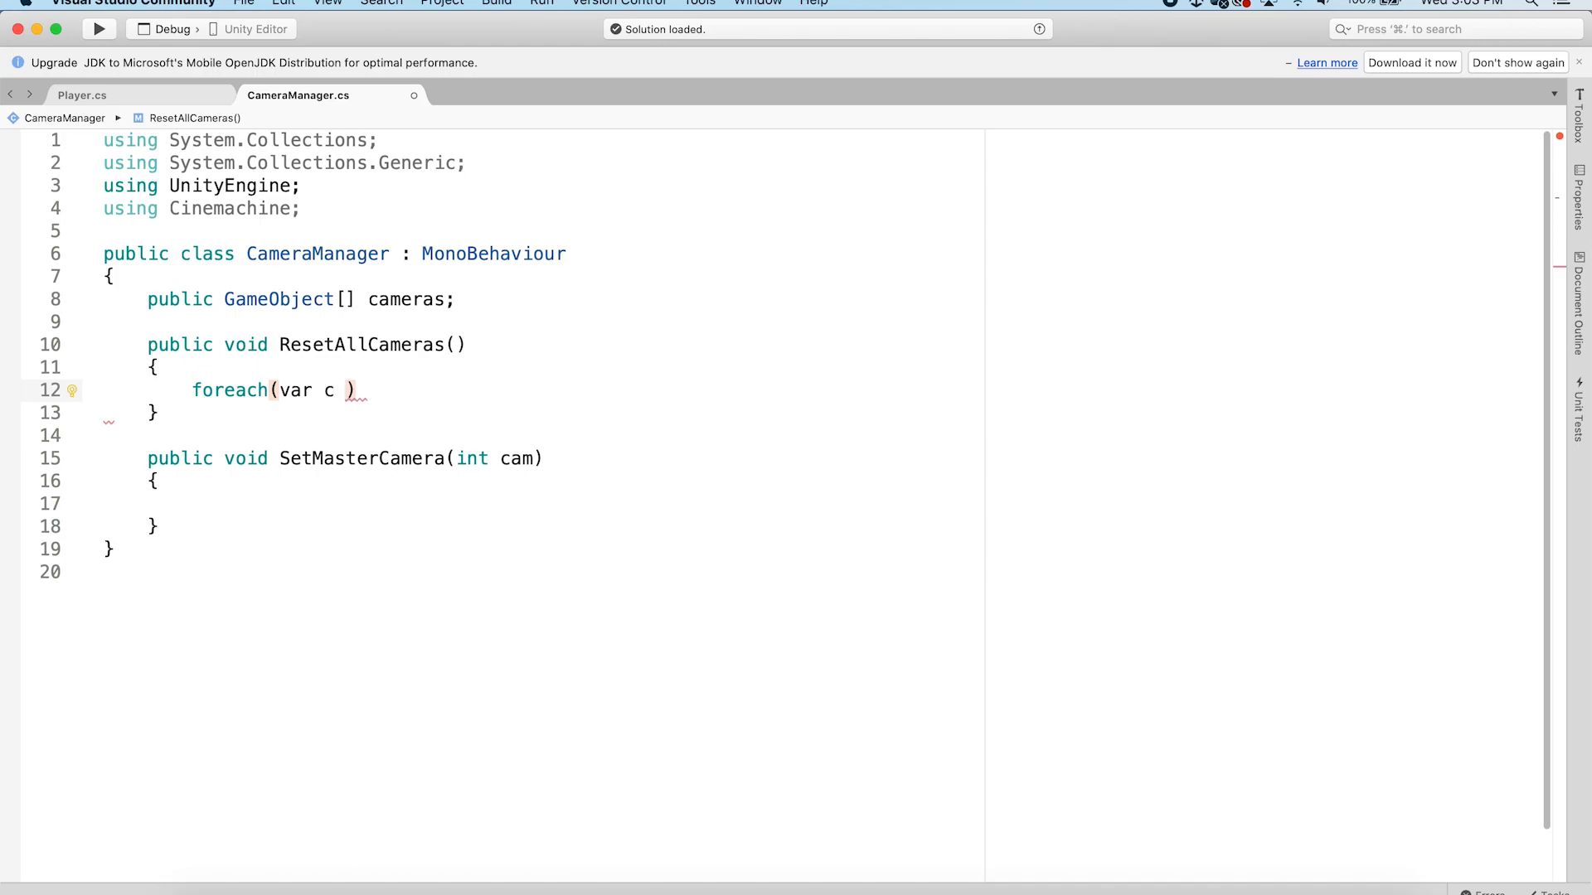
{"action": "type", "text": "in cama"}
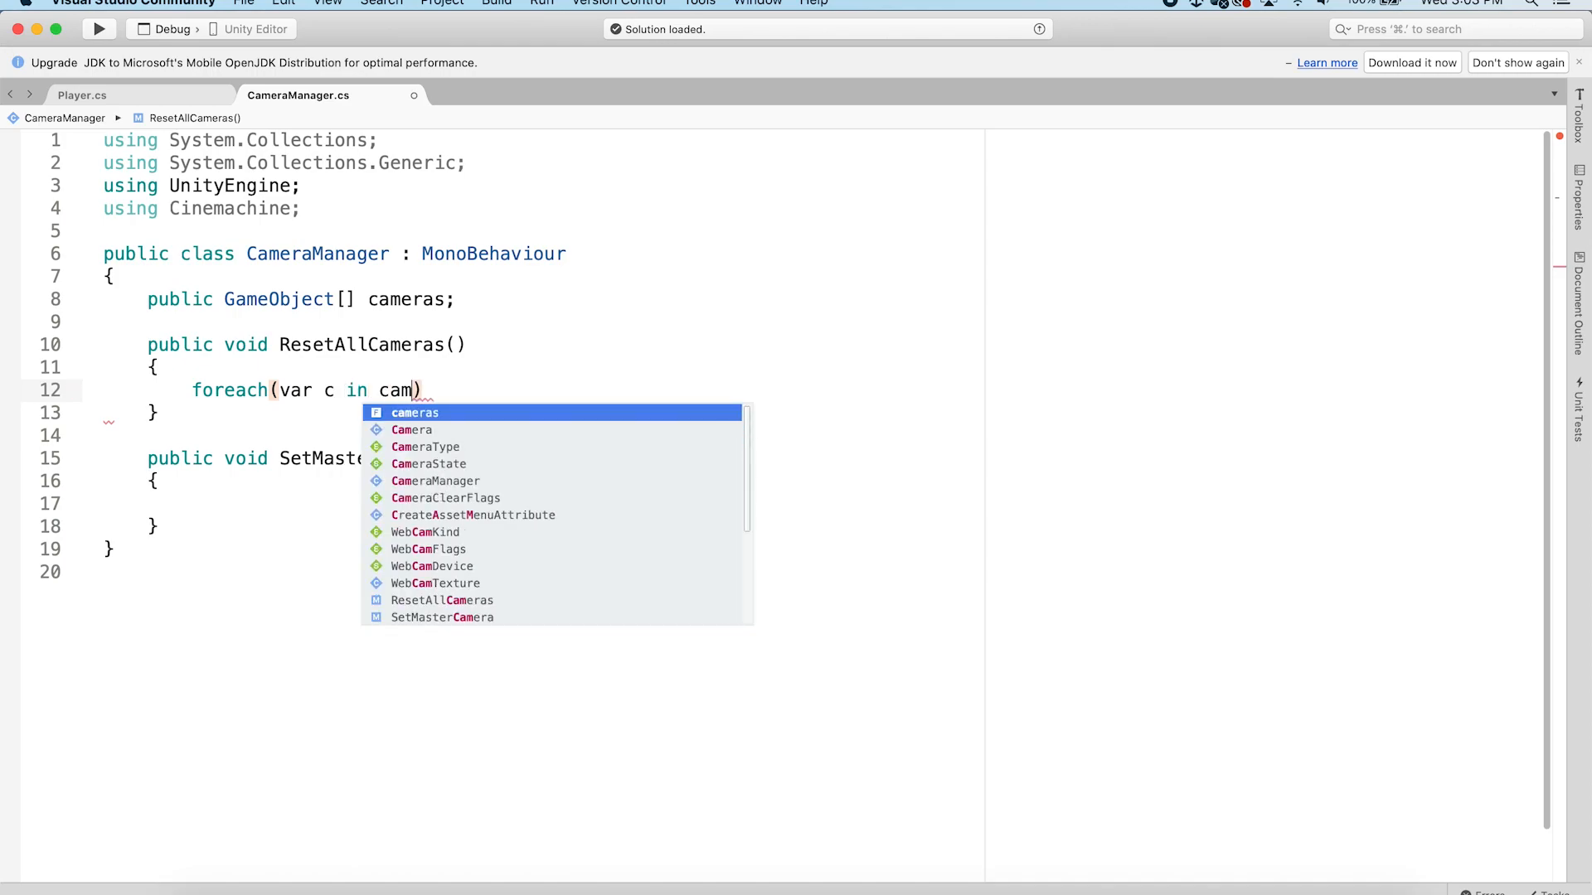
{"action": "key", "text": "BackSpace"}
{"action": "key", "text": "Return"}
{"action": "key", "text": "End"}
{"action": "key", "text": "Return"}
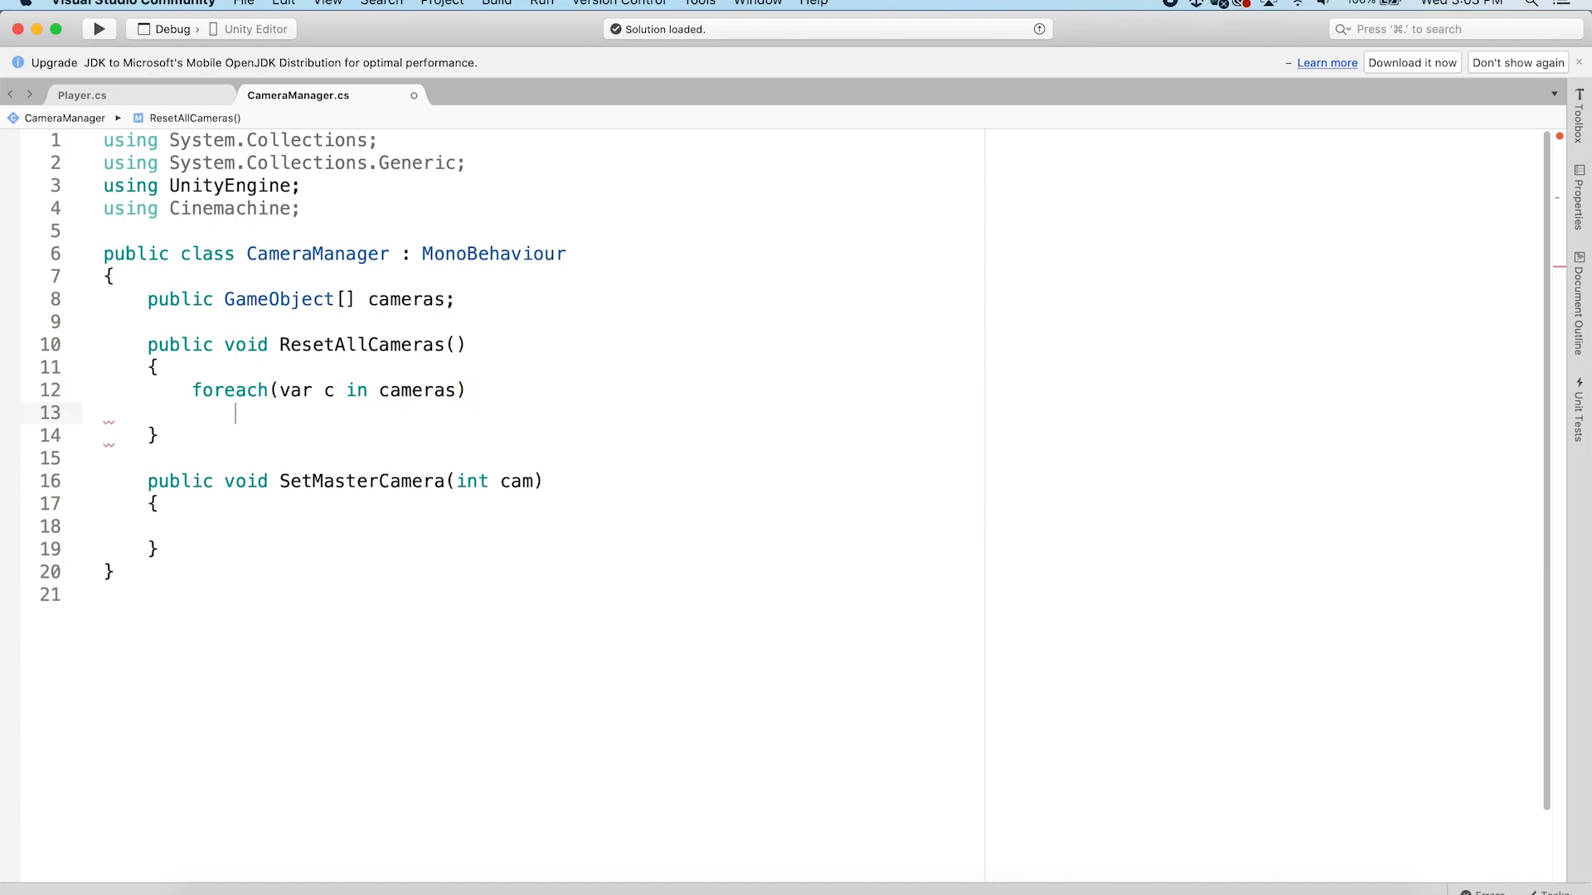
{"action": "type", "text": "{"}
{"action": "key", "text": "Return"}
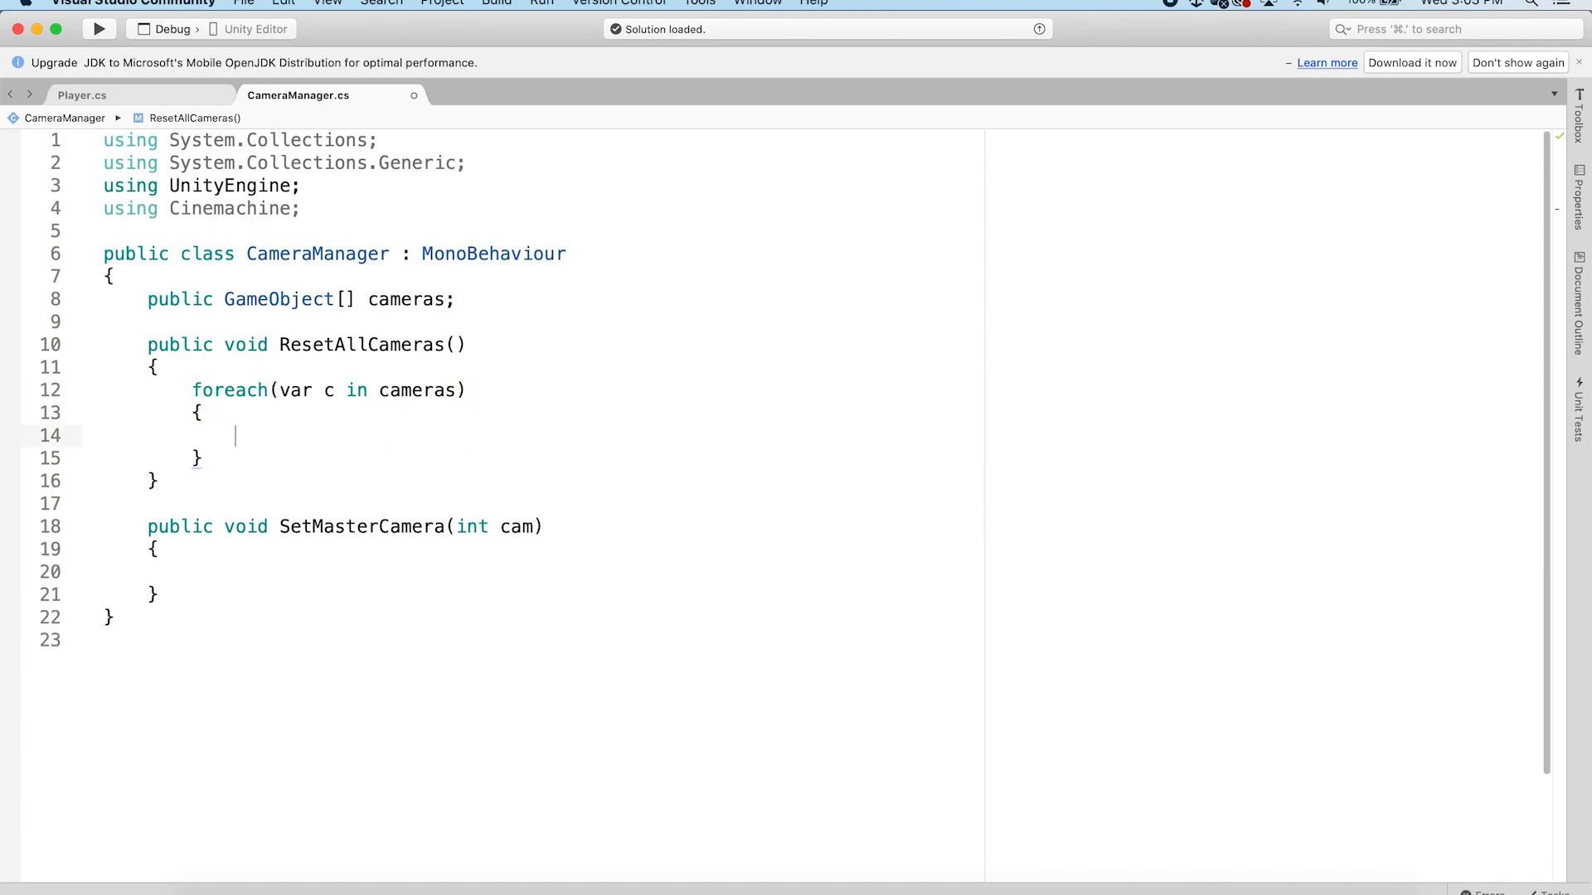
Inside the loop, set each camera's CinemachineVirtualCamera Priority to 10 and save the script
{"action": "type", "text": "c.get"}
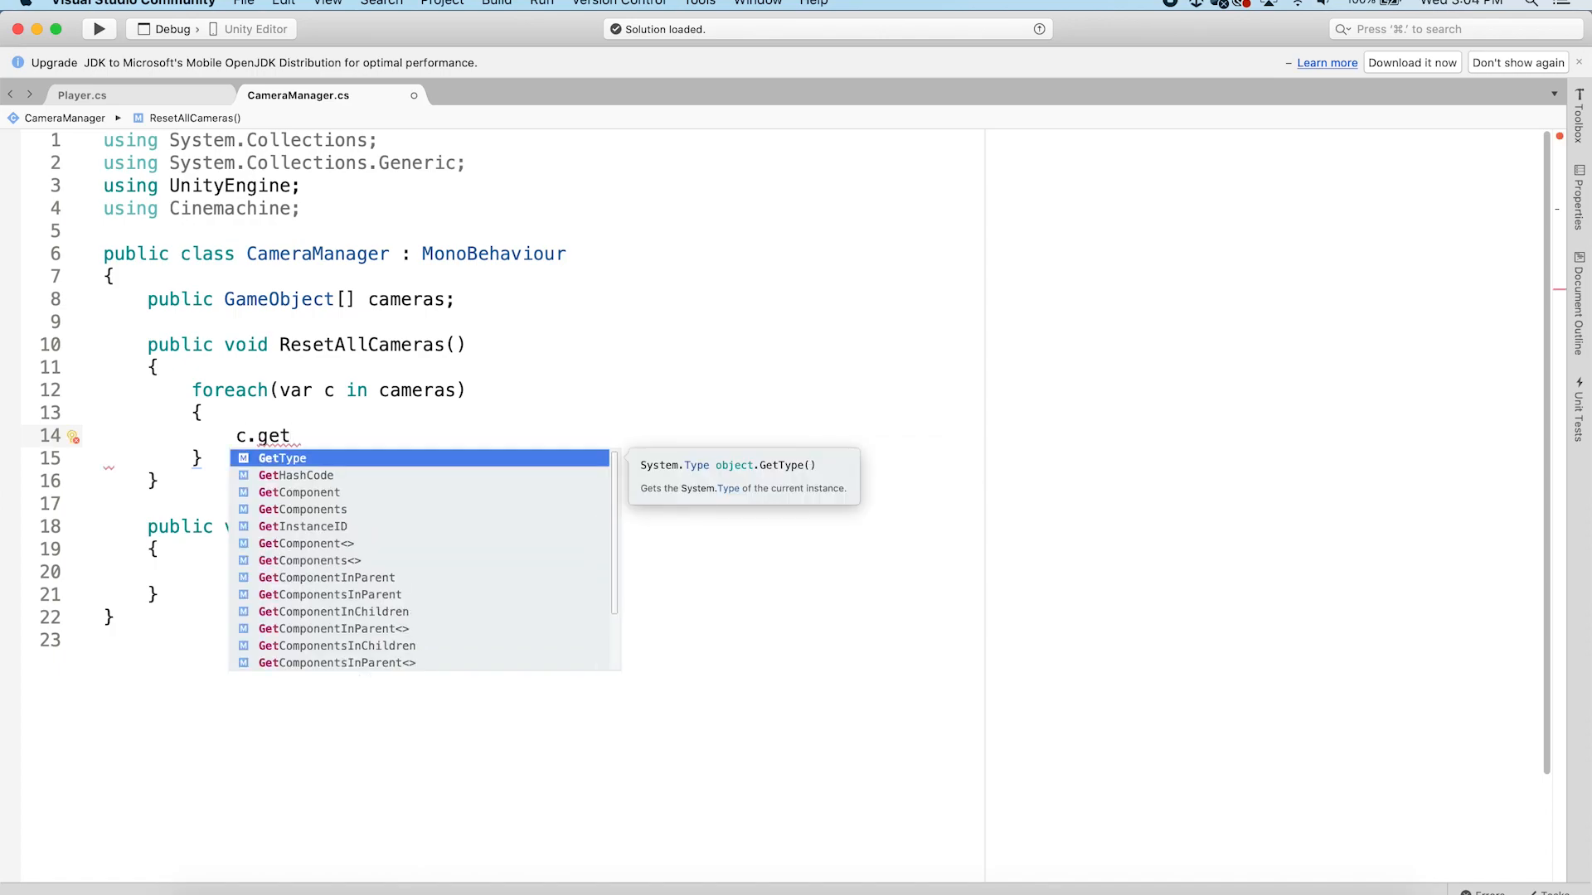
{"action": "key", "text": "Down"}
{"action": "key", "text": "Down"}
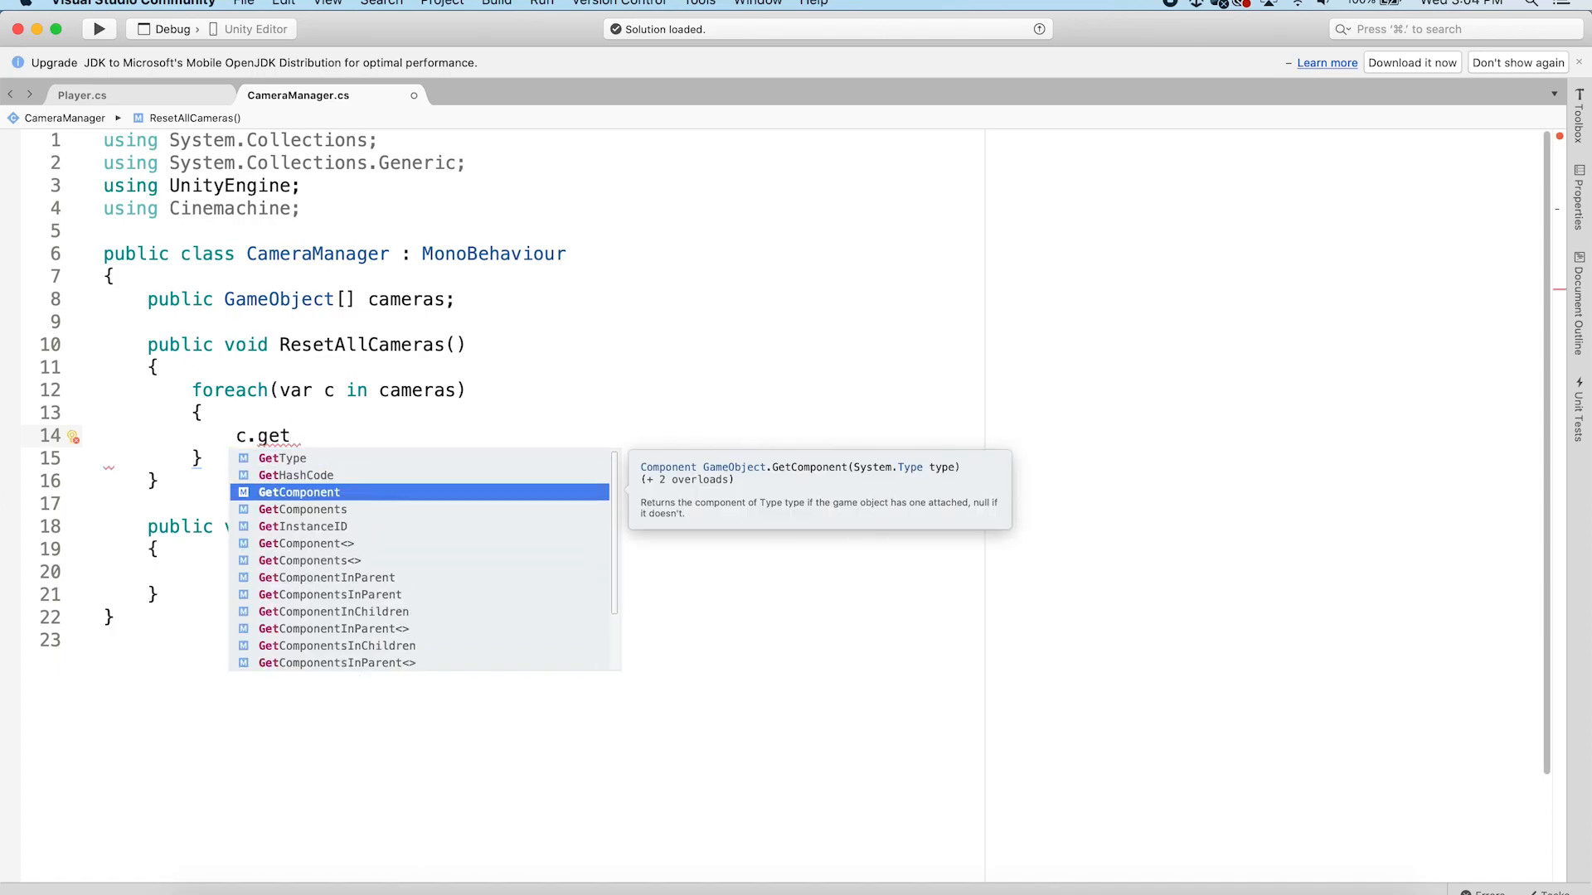
{"action": "key", "text": "Return"}
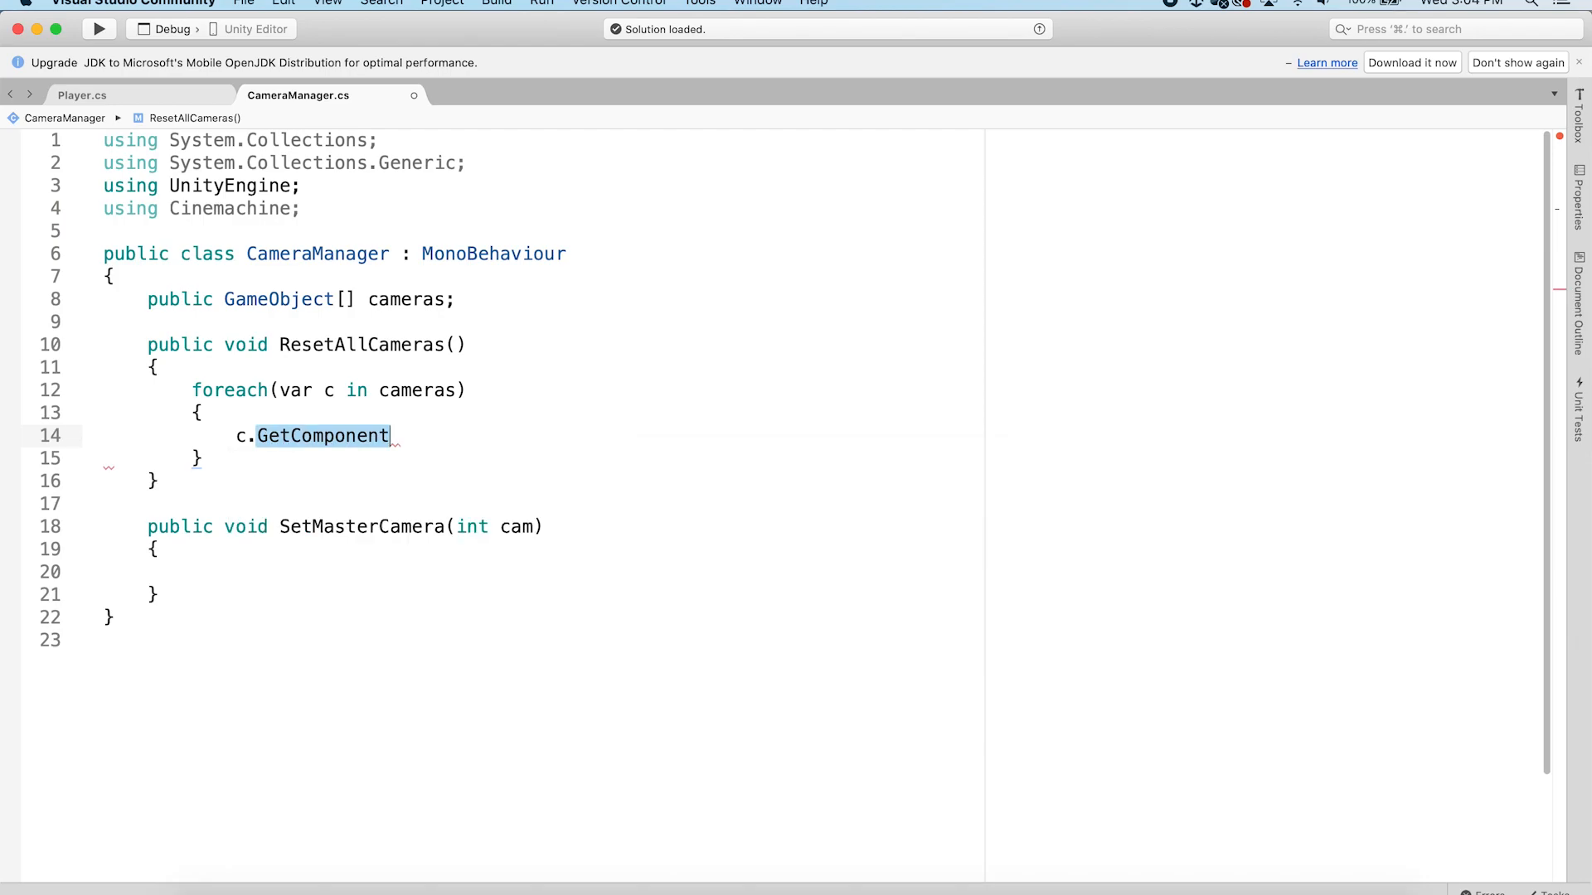
{"action": "type", "text": "<Cine>"}
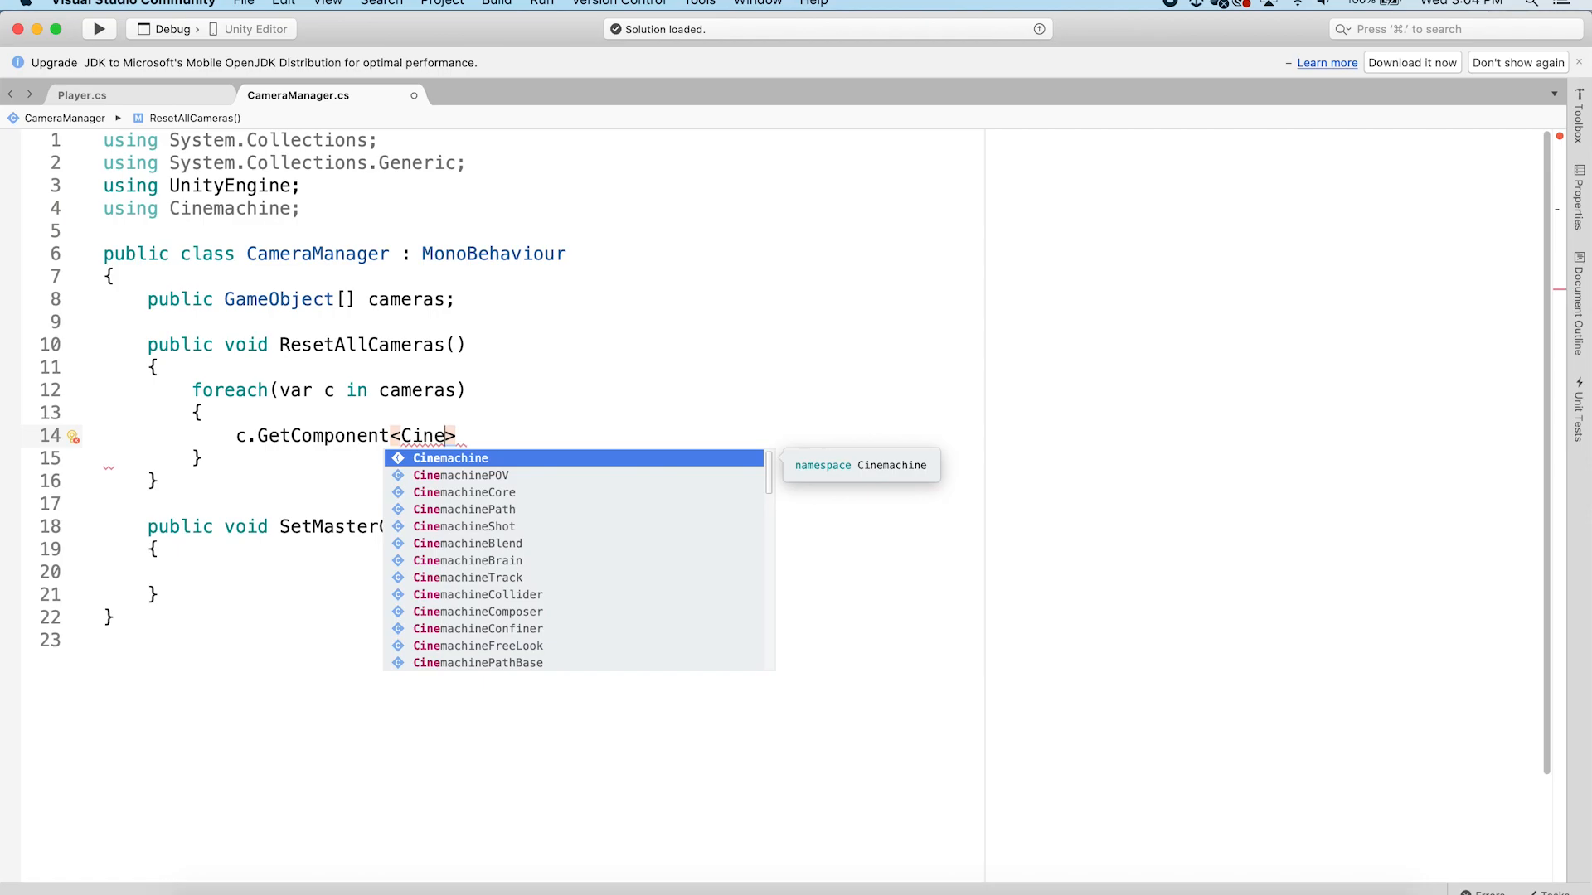
{"action": "key", "text": "Down"}
{"action": "key", "text": "Down"}
{"action": "key", "text": "Down"}
{"action": "key", "text": "Down"}
{"action": "key", "text": "Down"}
{"action": "key", "text": "Down"}
{"action": "key", "text": "Down"}
{"action": "key", "text": "Down"}
{"action": "key", "text": "Down"}
{"action": "key", "text": "Down"}
{"action": "key", "text": "Down"}
{"action": "key", "text": "Down"}
{"action": "key", "text": "Down"}
{"action": "key", "text": "Down"}
{"action": "key", "text": "Down"}
{"action": "key", "text": "Down"}
{"action": "key", "text": "Down"}
{"action": "key", "text": "Down"}
{"action": "key", "text": "Down"}
{"action": "key", "text": "Down"}
{"action": "key", "text": "Down"}
{"action": "key", "text": "Down"}
{"action": "key", "text": "Down"}
{"action": "key", "text": "Down"}
{"action": "key", "text": "Down"}
{"action": "key", "text": "Down"}
{"action": "key", "text": "Down"}
{"action": "key", "text": "Down"}
{"action": "key", "text": "Down"}
{"action": "key", "text": "Down"}
{"action": "key", "text": "Down"}
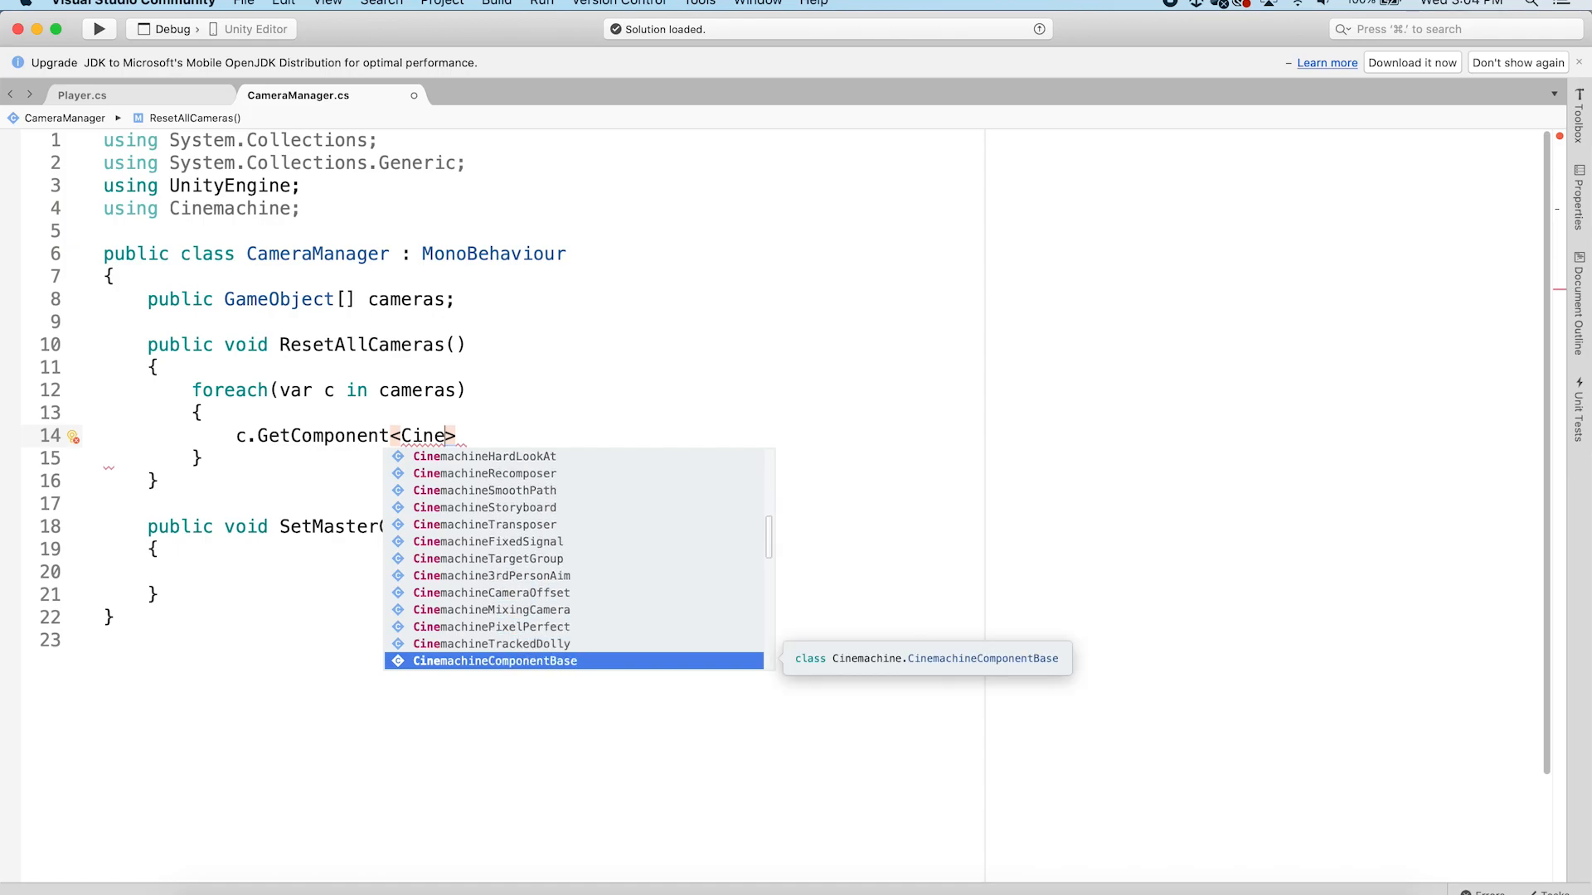
{"action": "key", "text": "Down"}
{"action": "key", "text": "Down"}
{"action": "key", "text": "Down"}
{"action": "key", "text": "Down"}
{"action": "key", "text": "Down"}
{"action": "key", "text": "Down"}
{"action": "key", "text": "Down"}
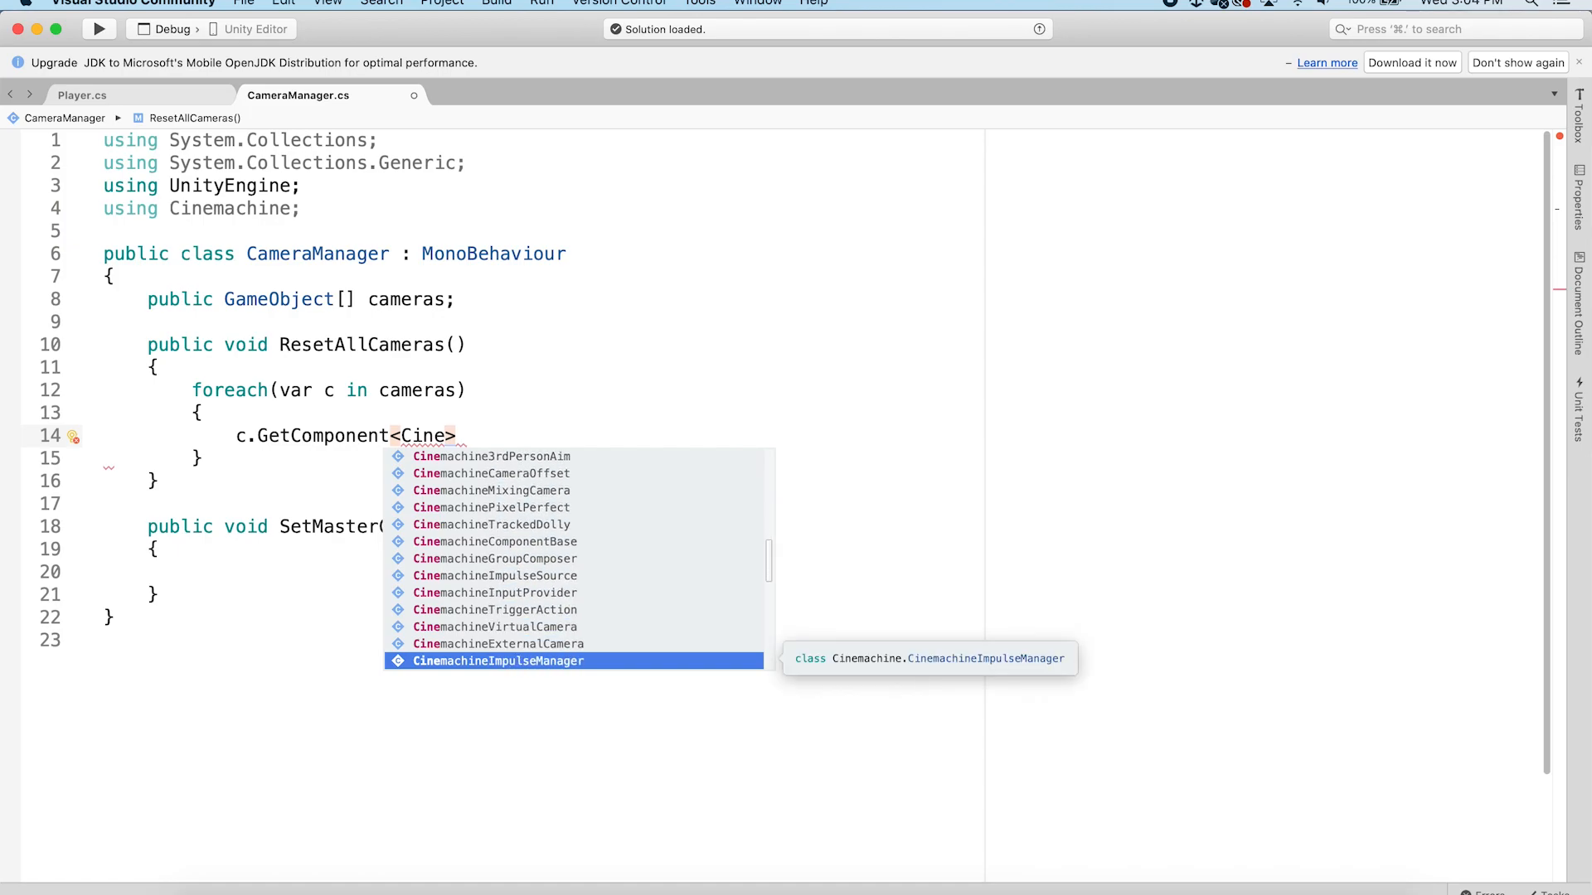
{"action": "key", "text": "Up"}
{"action": "key", "text": "Up"}
{"action": "key", "text": "Return"}
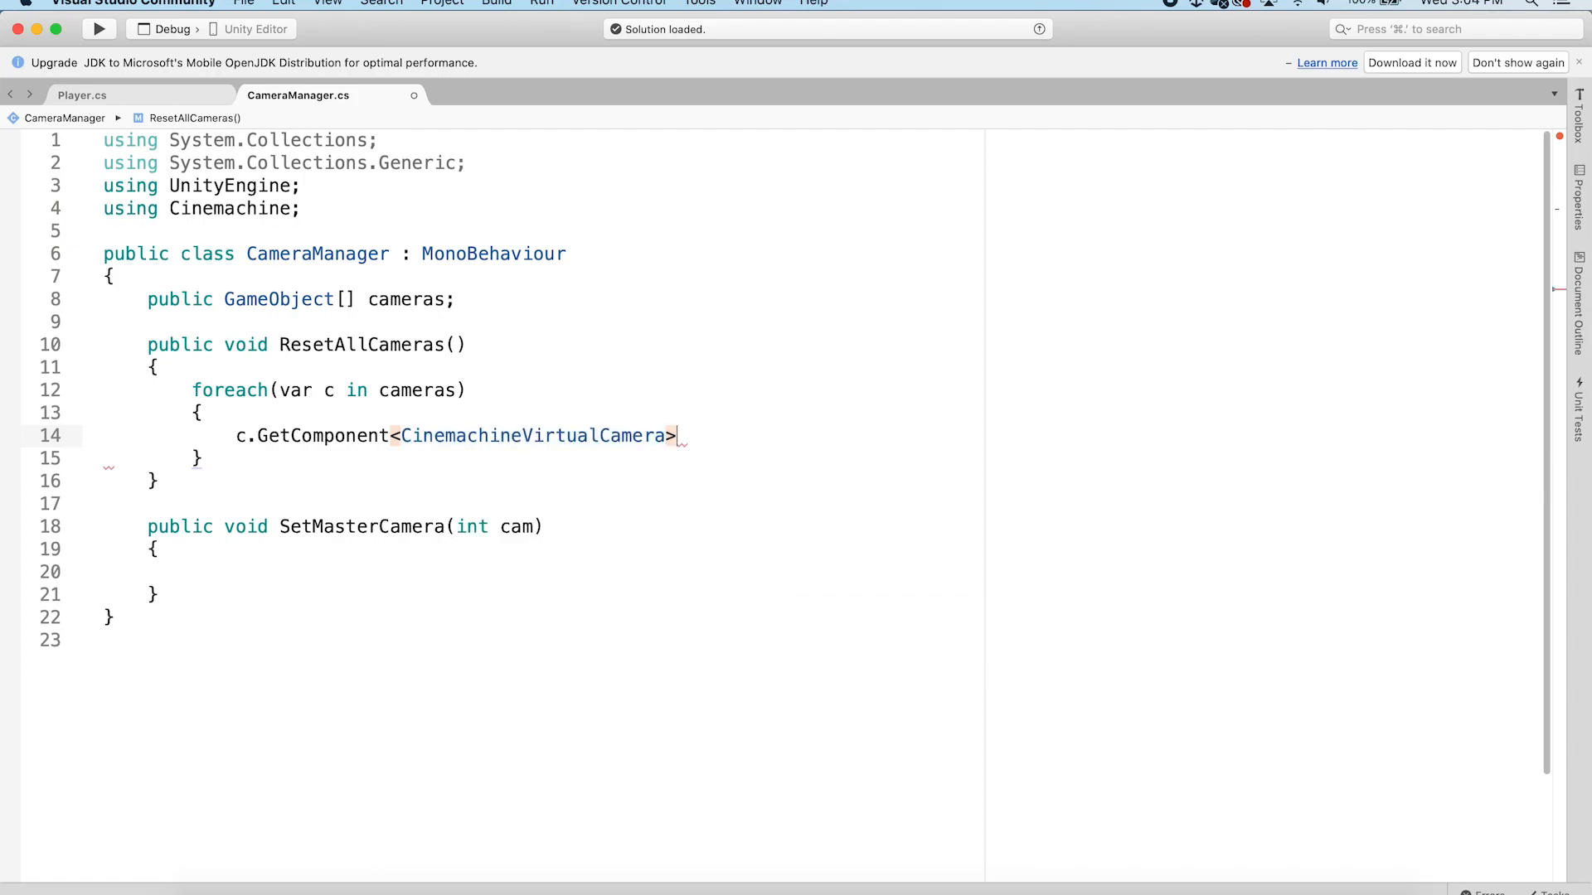
{"action": "type", "text": "().pr"}
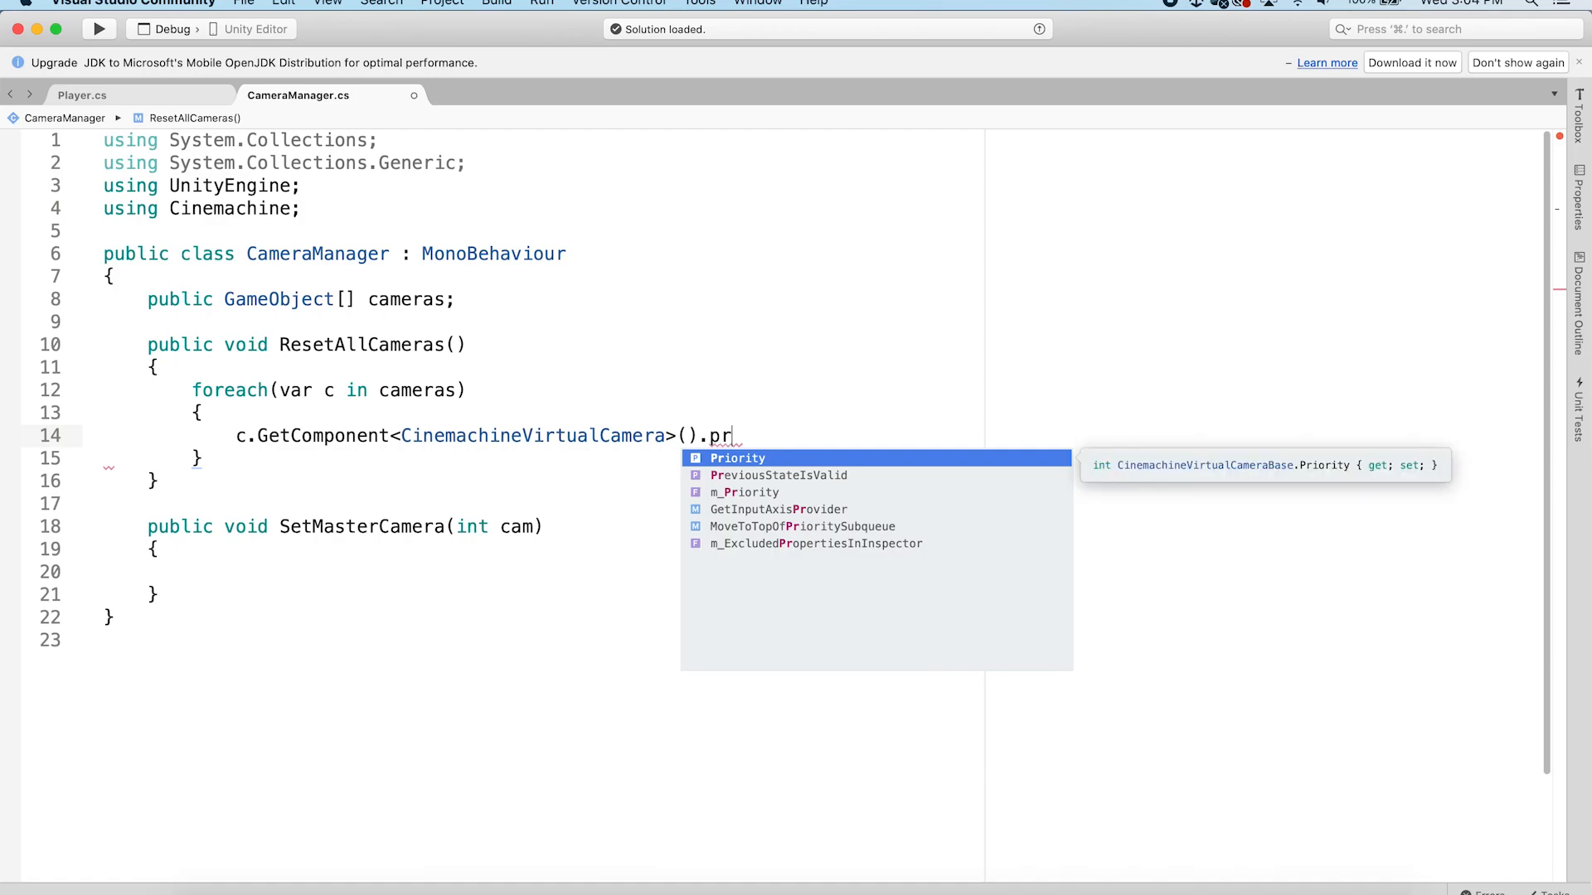
{"action": "key", "text": "Return"}
{"action": "type", "text": "= 10;"}
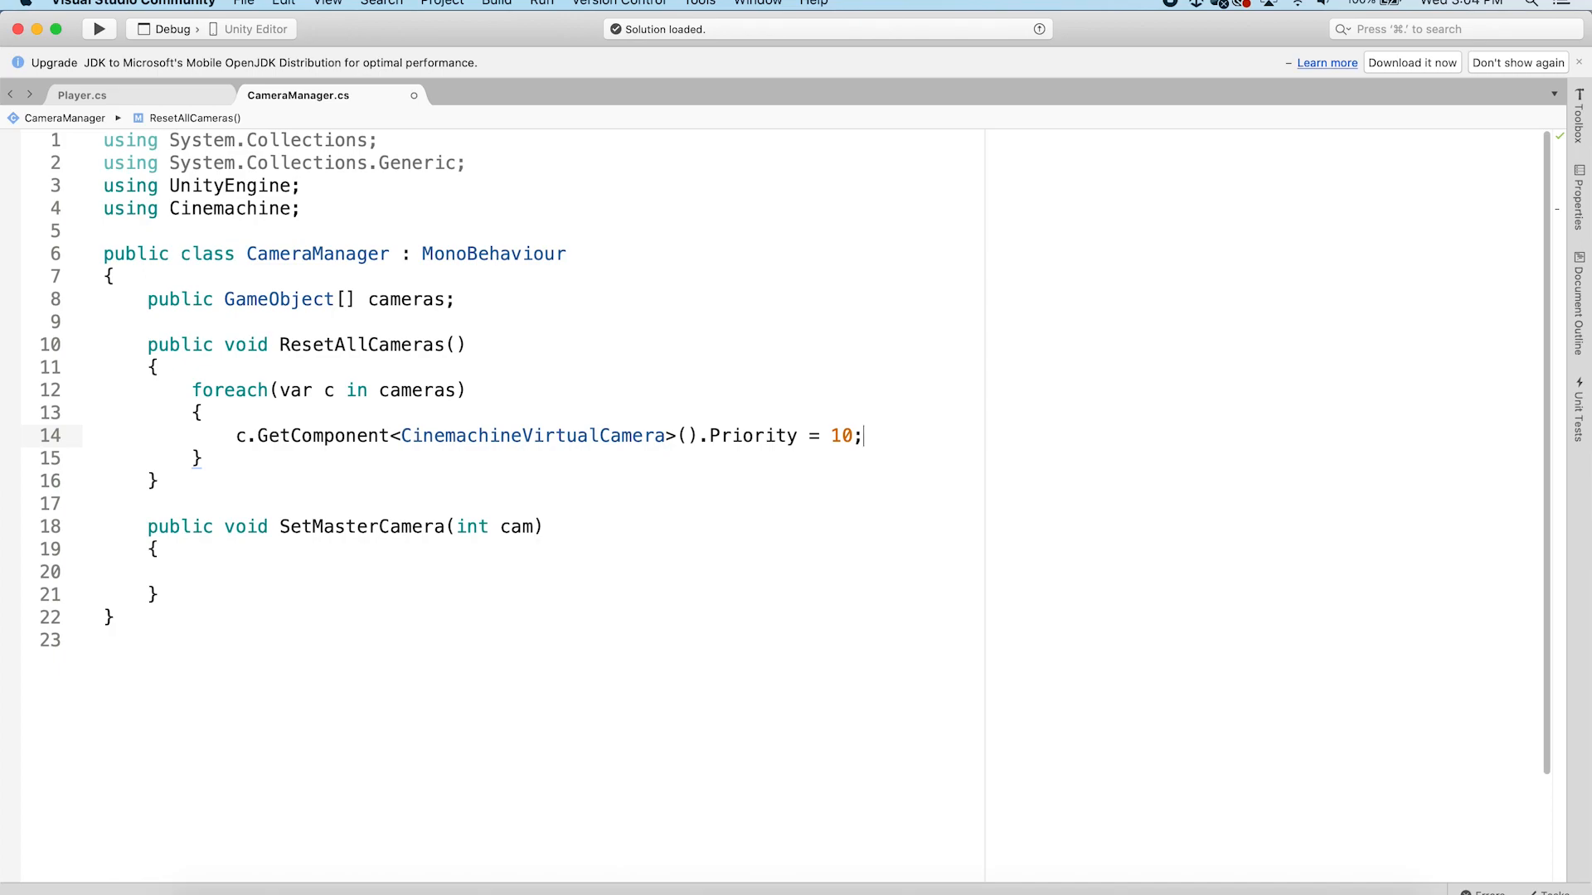
{"action": "key", "text": "super+s"}
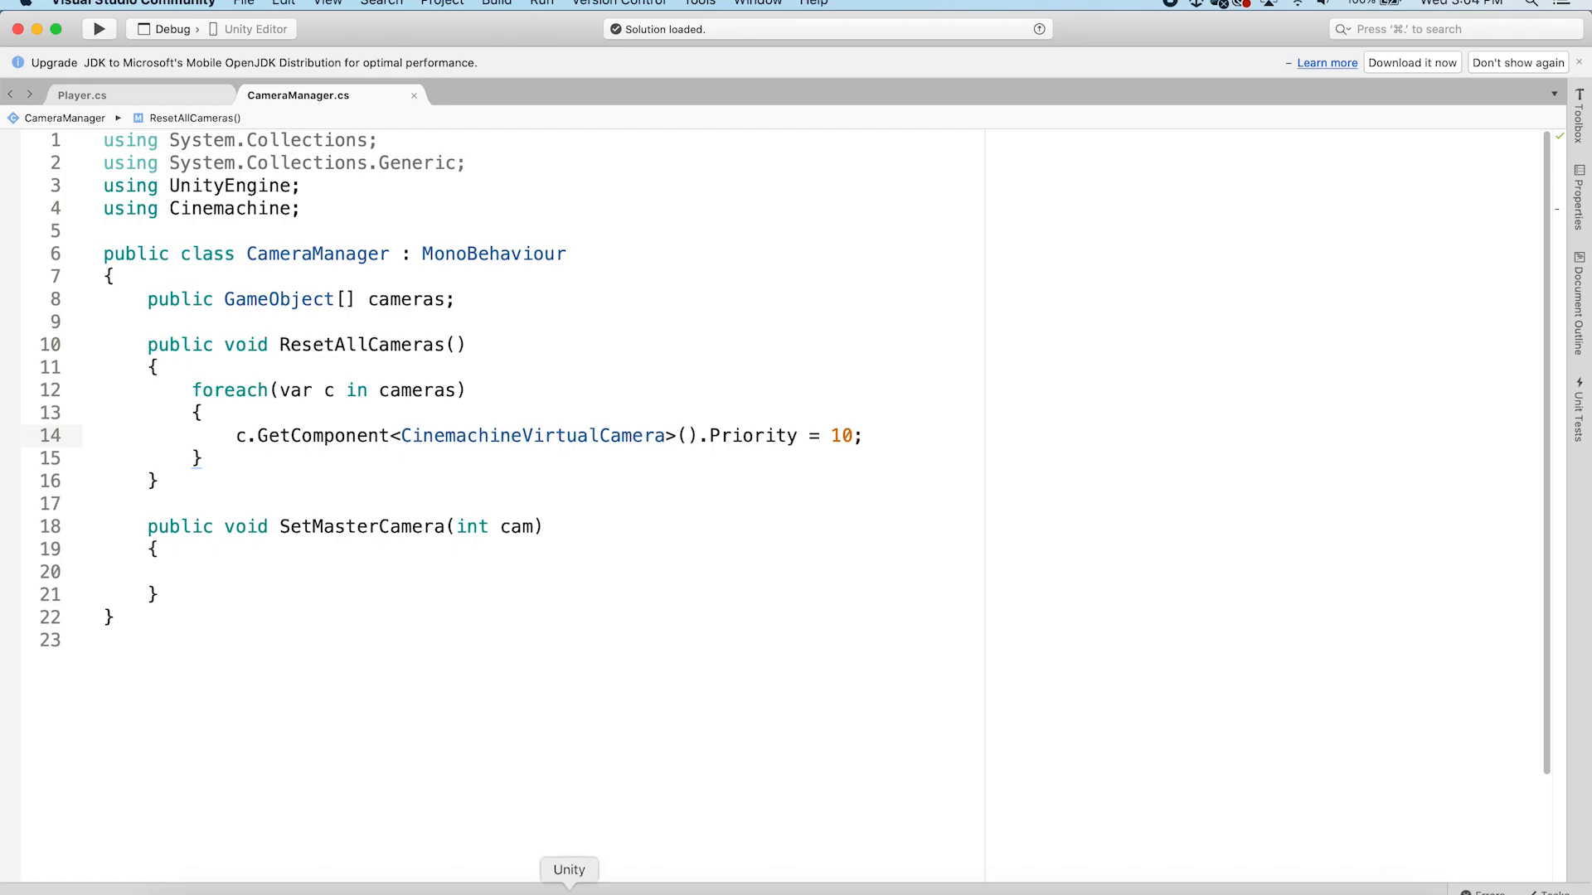
Switch to Unity, examine the Priority of virtual cameras CM vcam1 through CM vcam4, then return to the script
{"action": "left_click", "coordinate": [569, 889]}
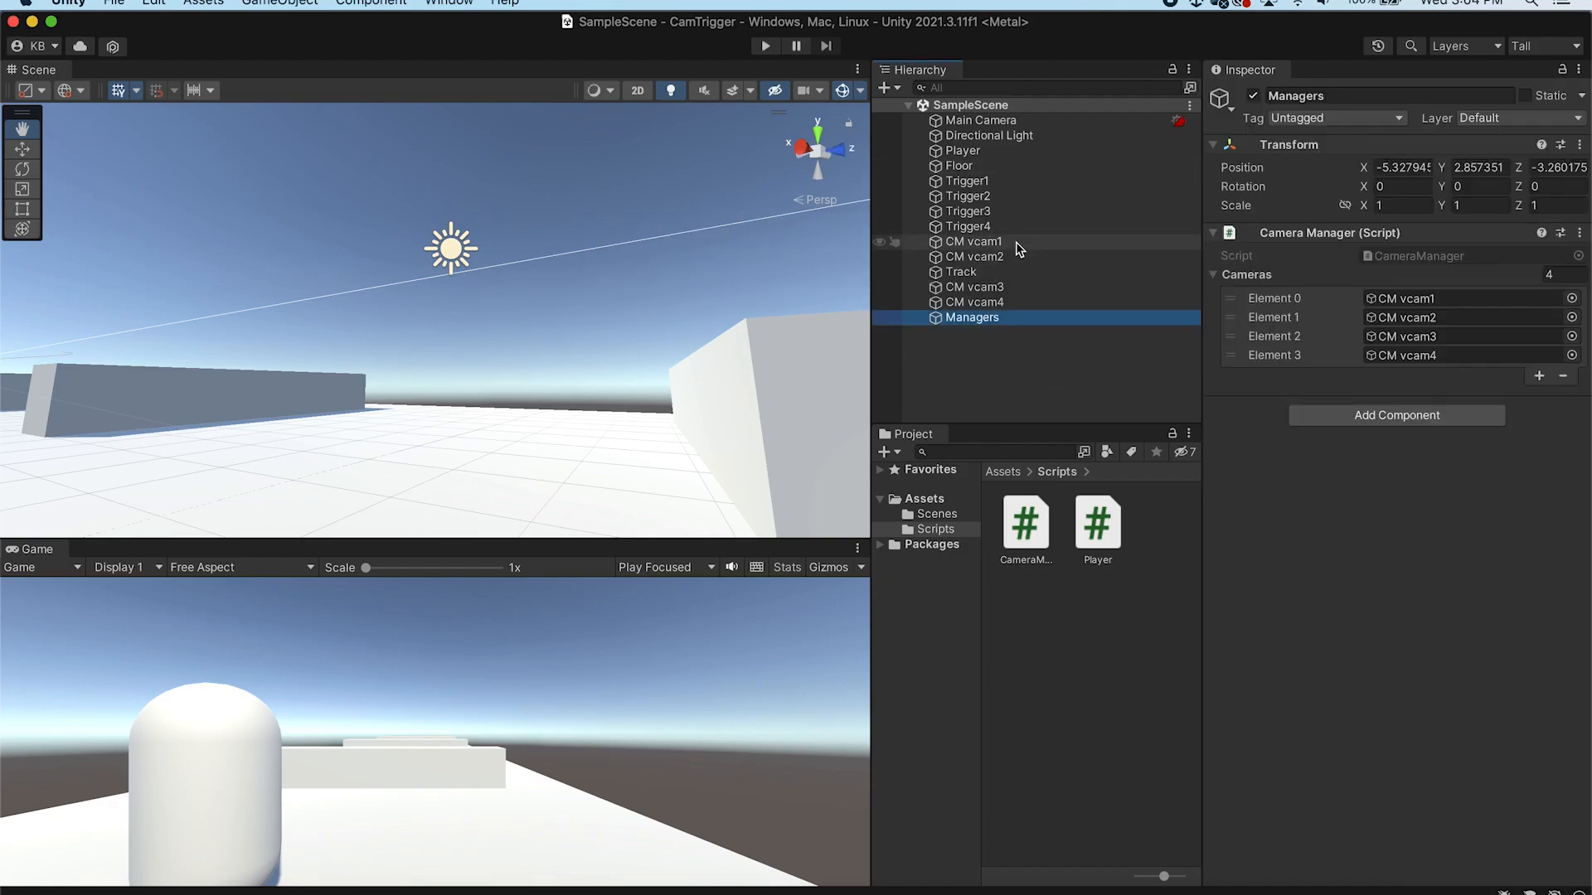
{"action": "left_click", "coordinate": [972, 241]}
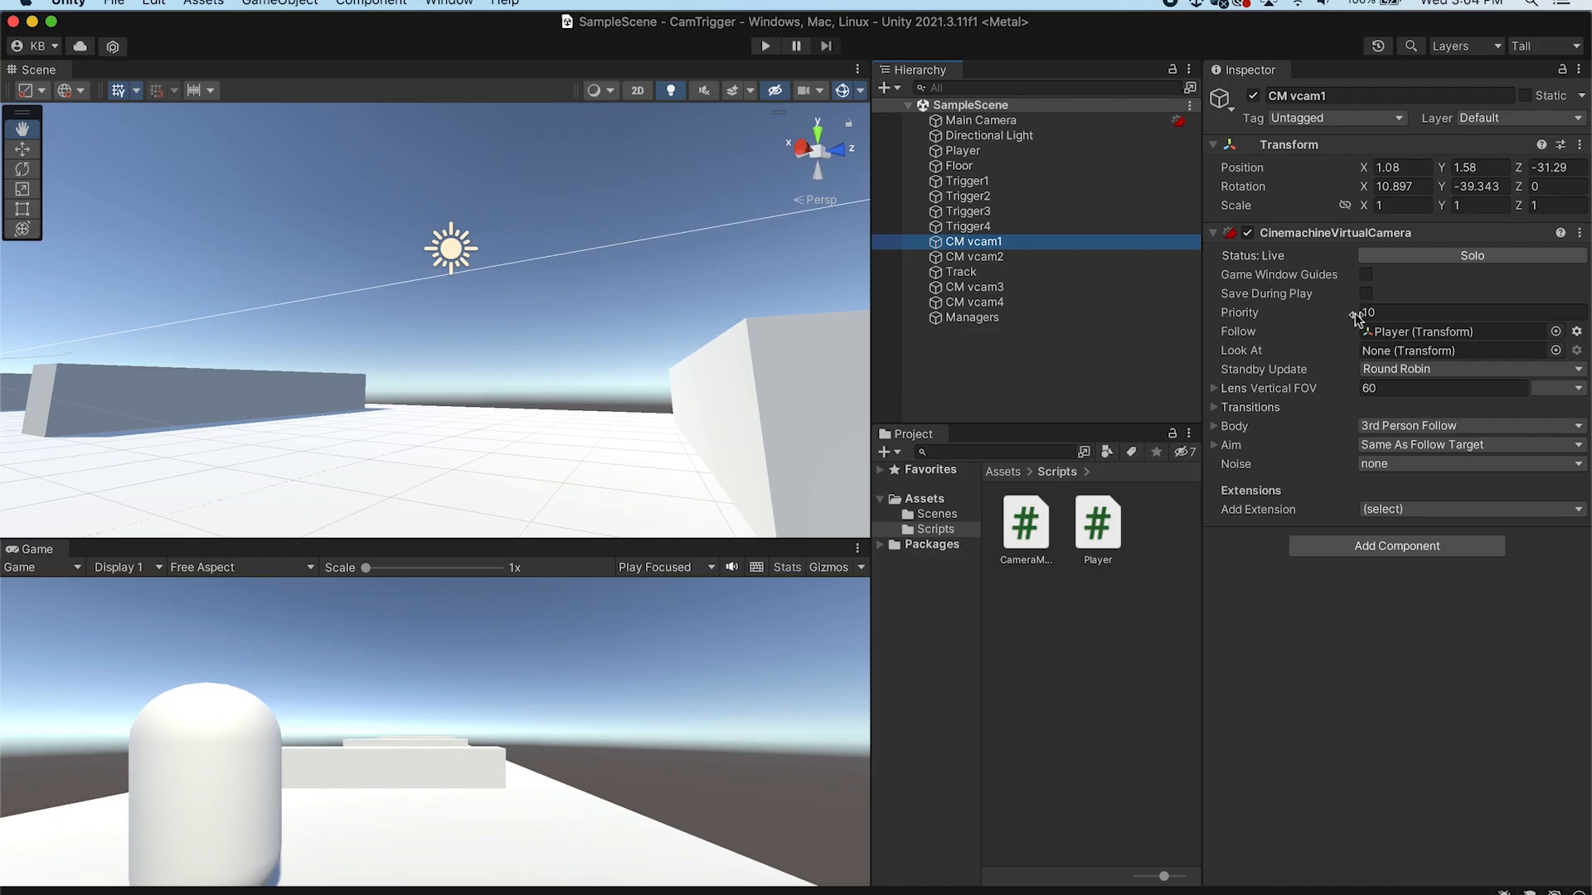
{"action": "left_click", "coordinate": [1070, 257]}
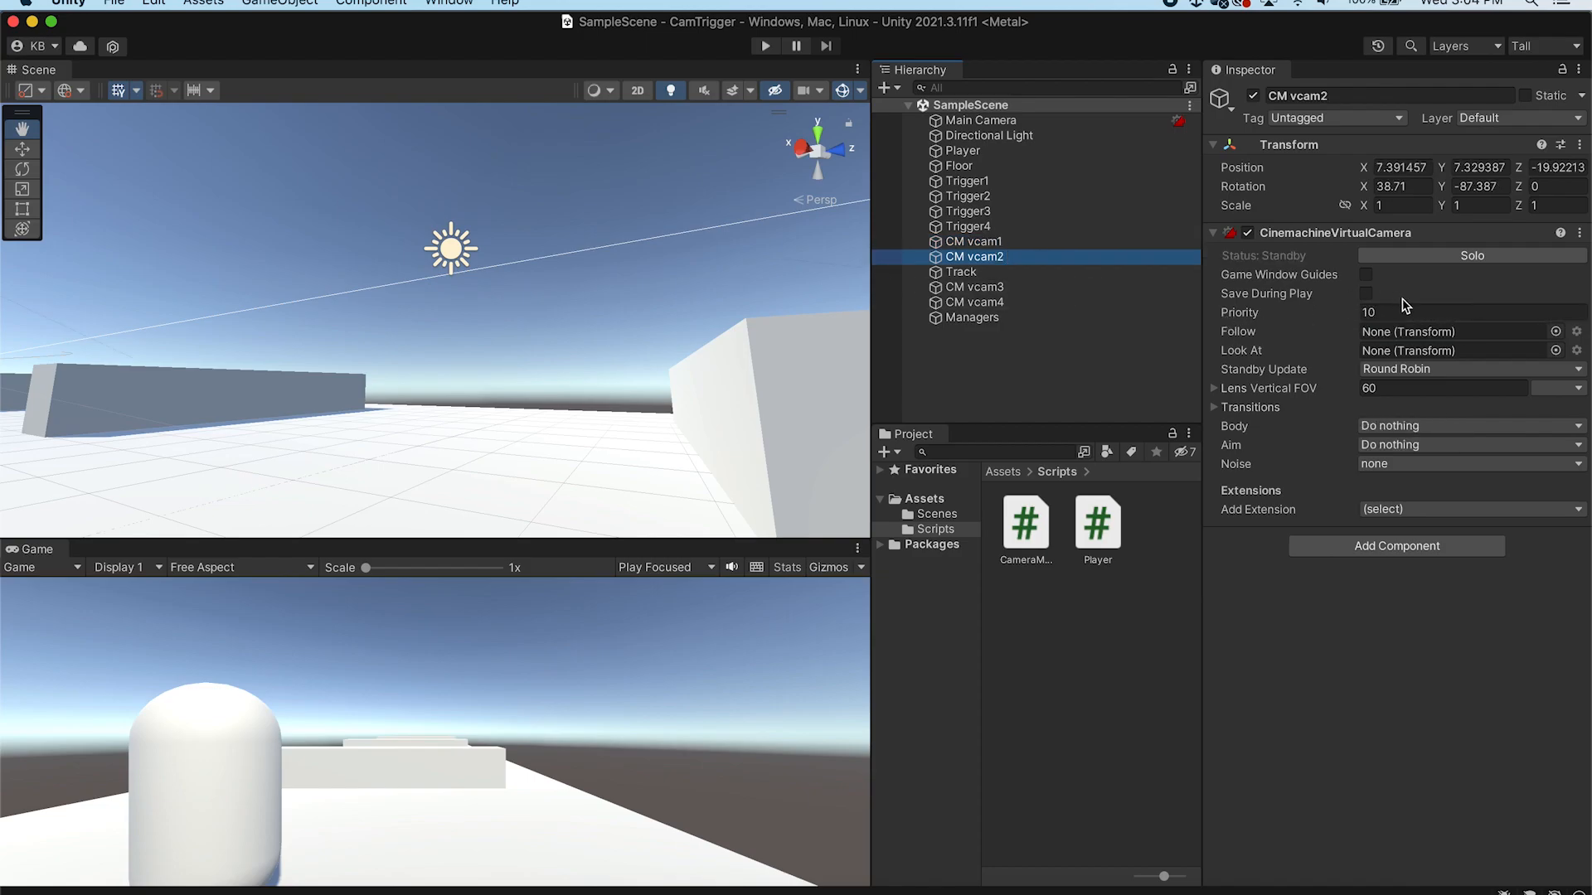
{"action": "left_click", "coordinate": [1036, 286]}
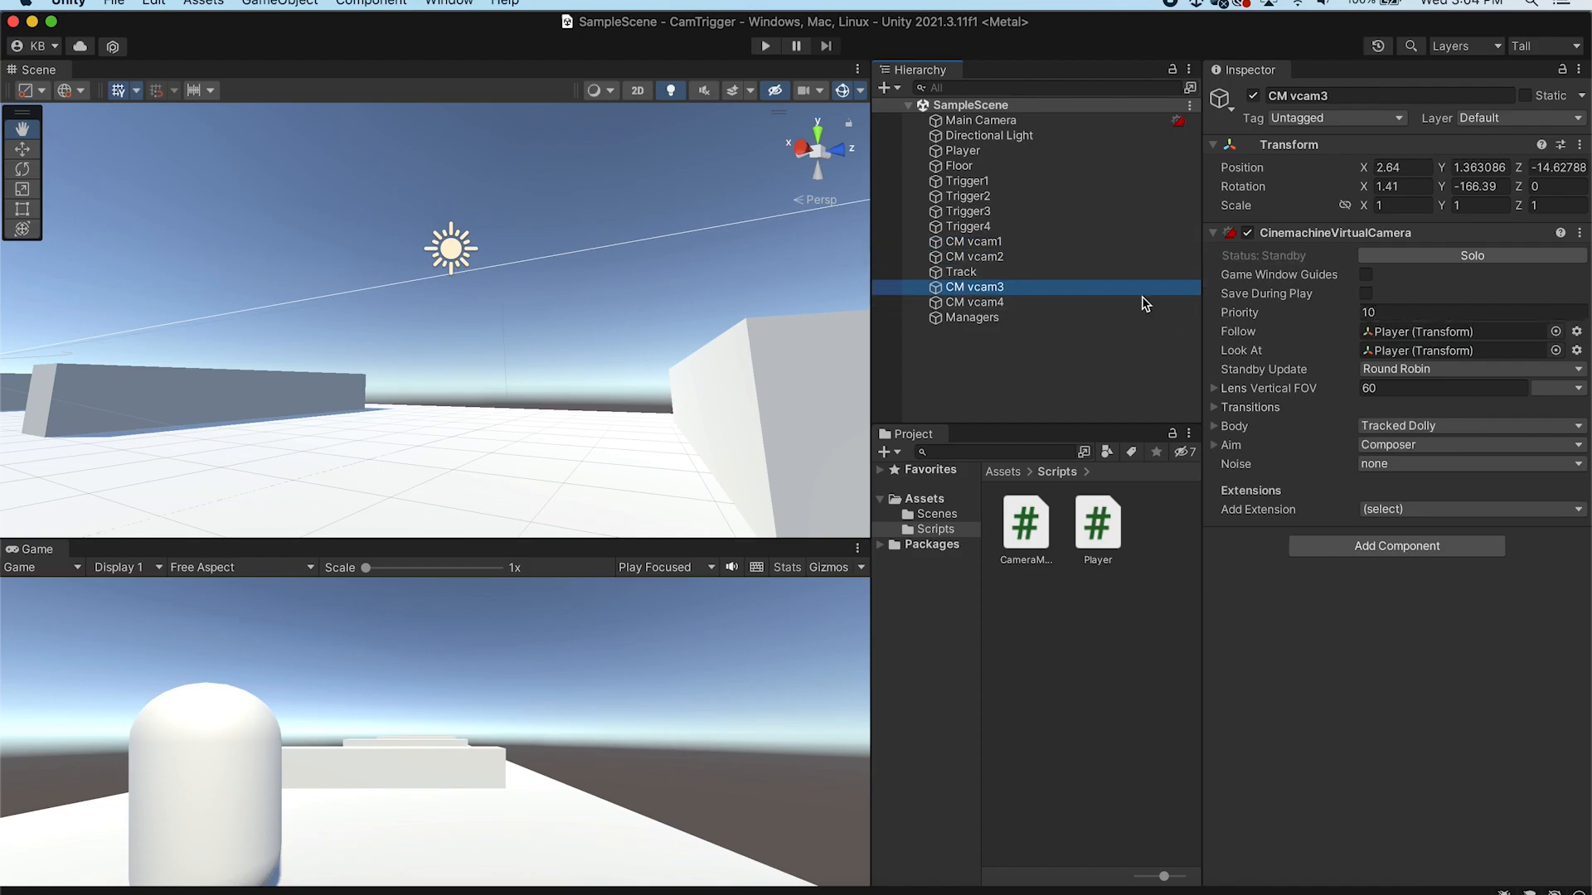
{"action": "left_click", "coordinate": [1009, 302]}
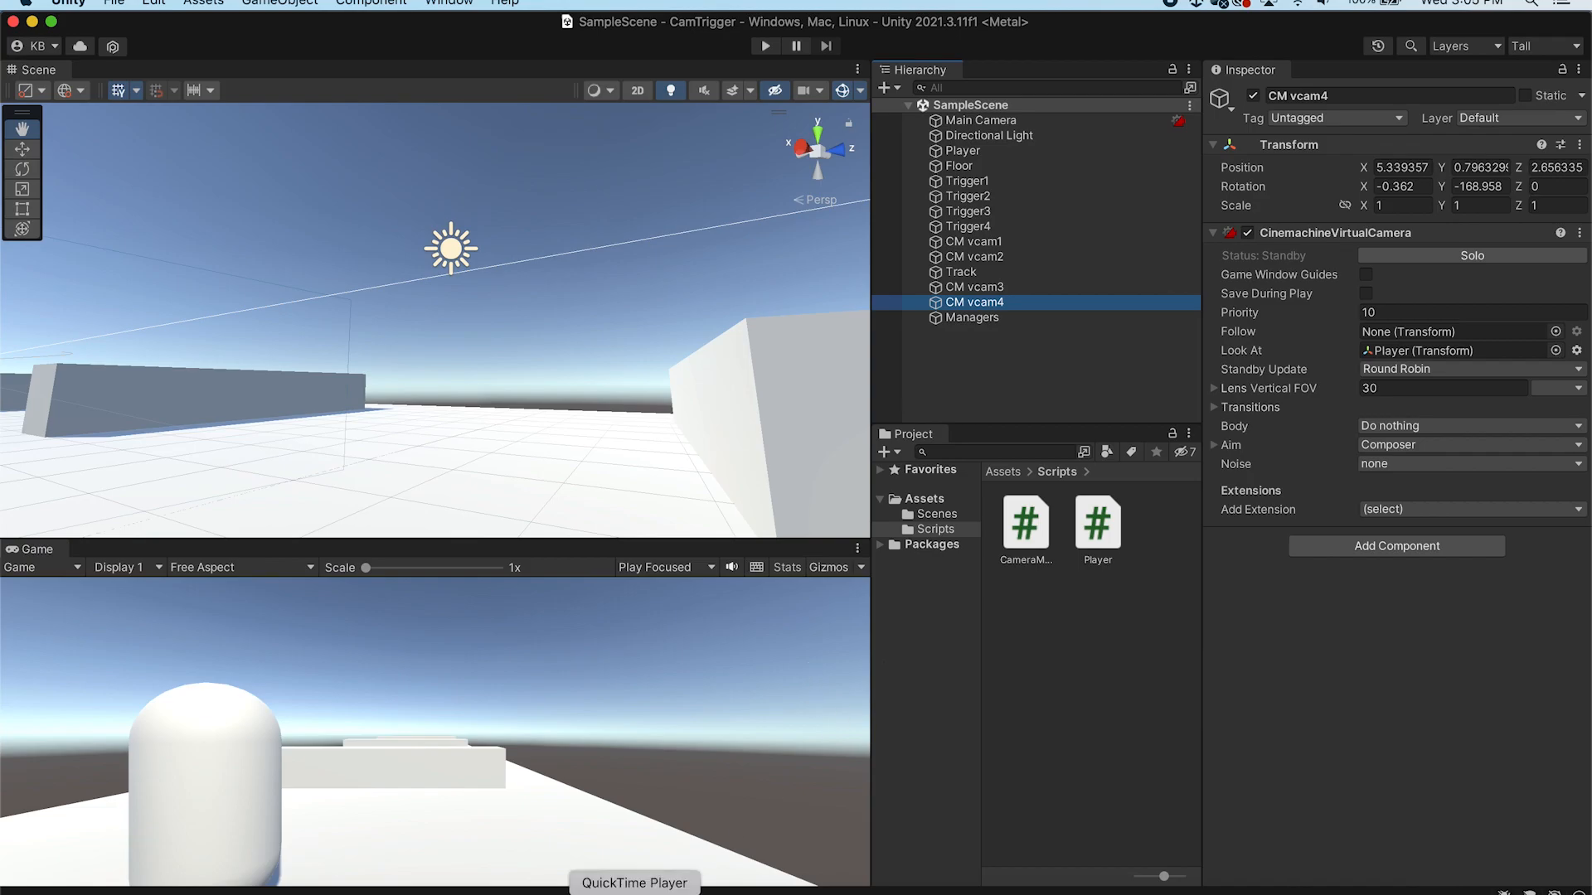
{"action": "left_click", "coordinate": [693, 891]}
In SetMasterCamera, set the CinemachineVirtualCamera Priority of cameras[0] to 15
{"action": "left_click_drag", "start_coordinate": [882, 435], "coordinate": [222, 435]}
{"action": "left_click", "coordinate": [895, 435]}
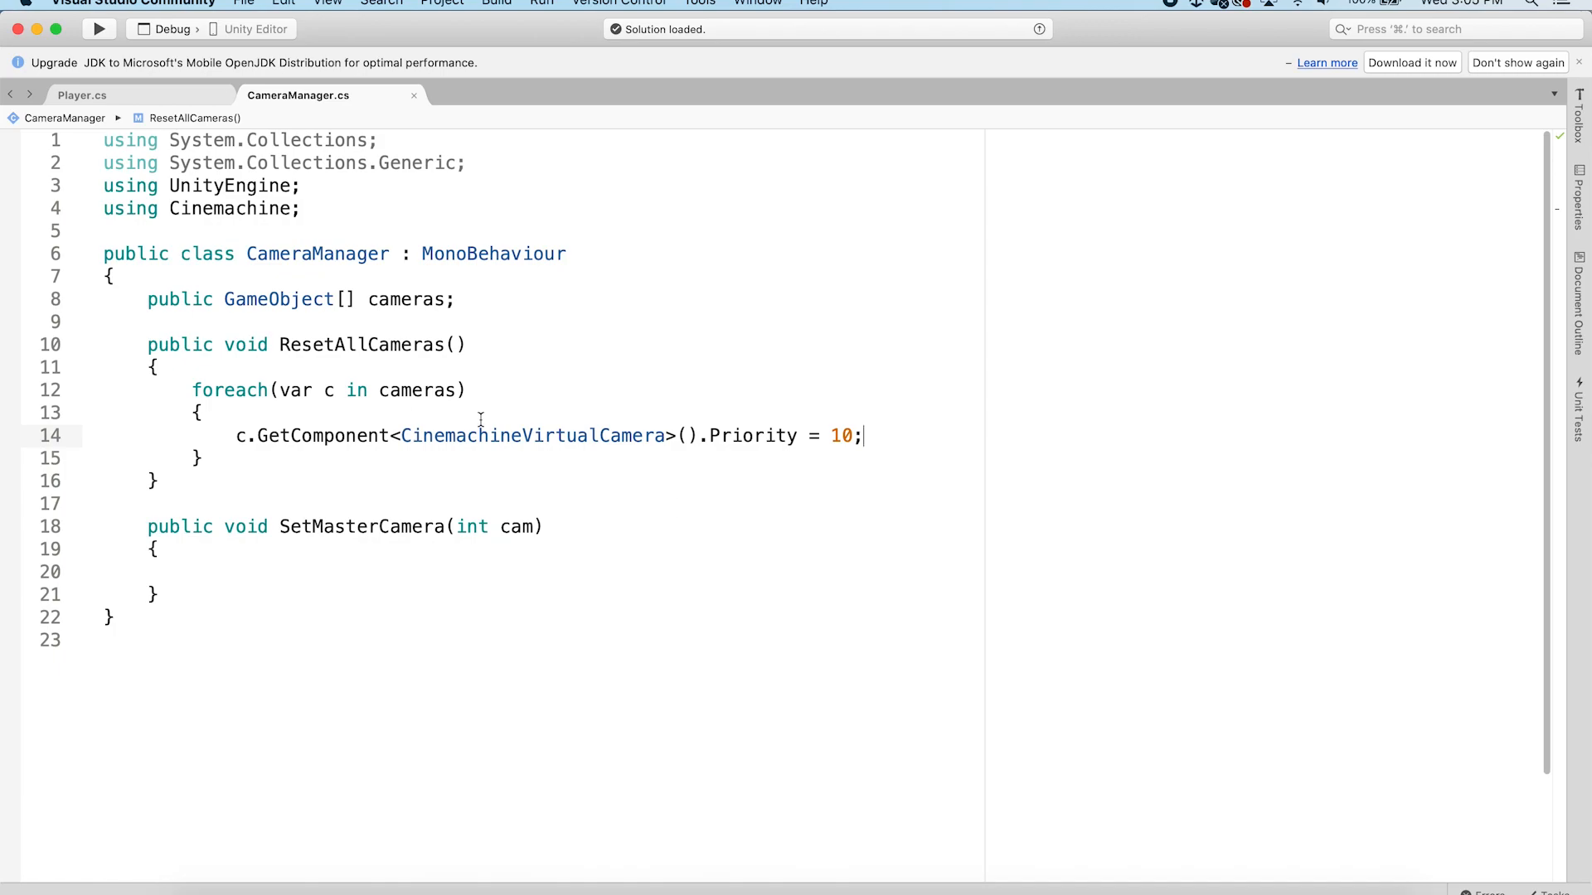
{"action": "left_click_drag", "start_coordinate": [466, 390], "coordinate": [856, 429]}
{"action": "left_click", "coordinate": [519, 377]}
{"action": "left_click", "coordinate": [862, 434]}
{"action": "left_click", "coordinate": [187, 574]}
{"action": "type", "text": "camer"}
{"action": "key", "text": "Return"}
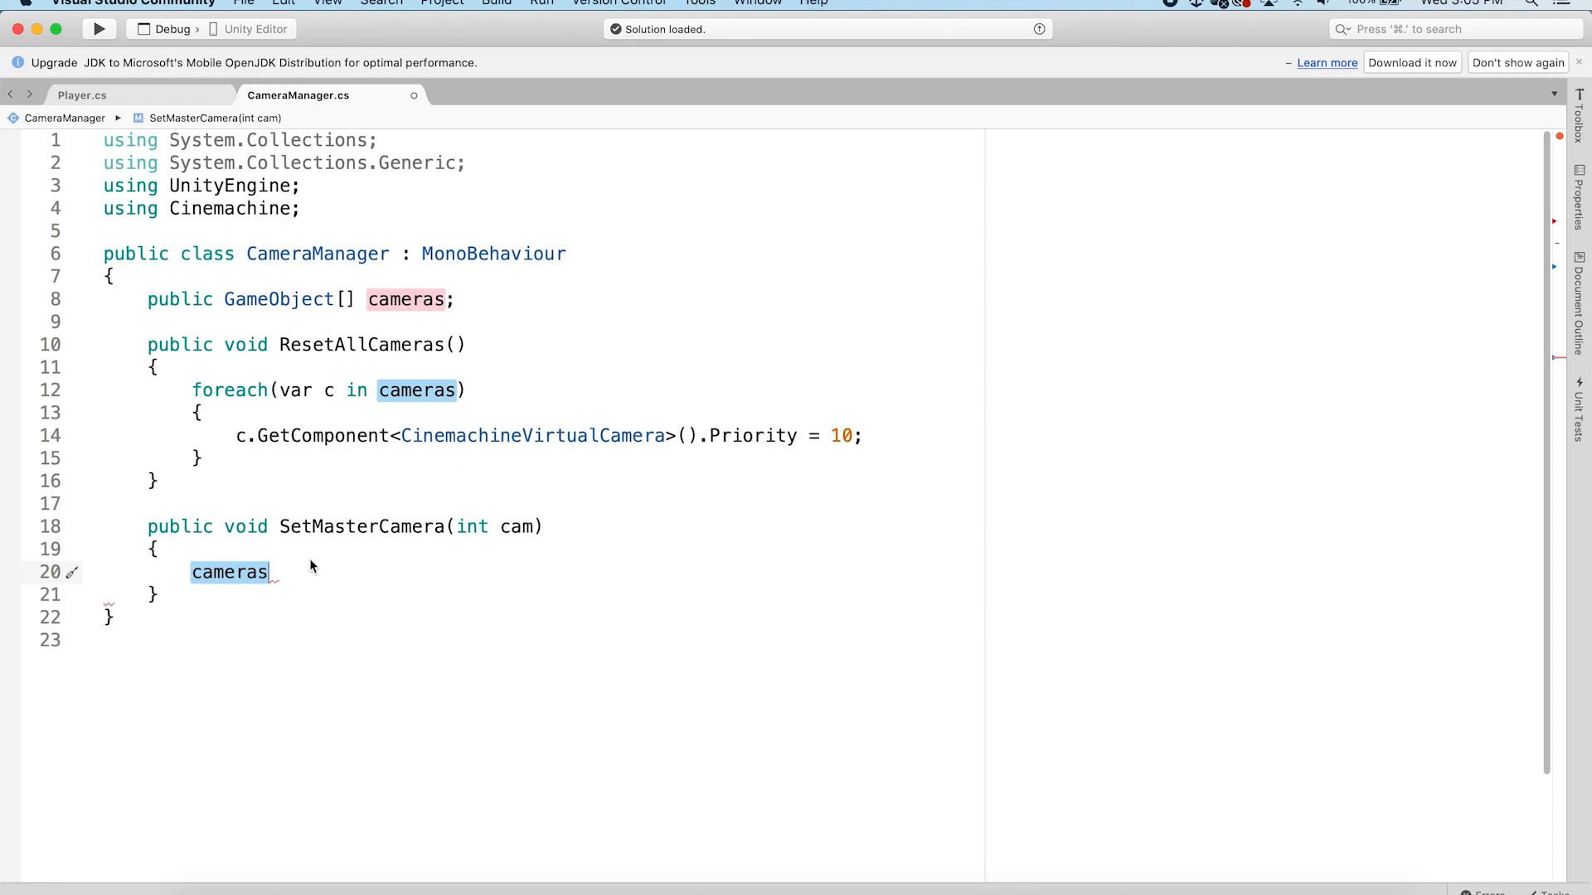
{"action": "type", "text": "[0]"}
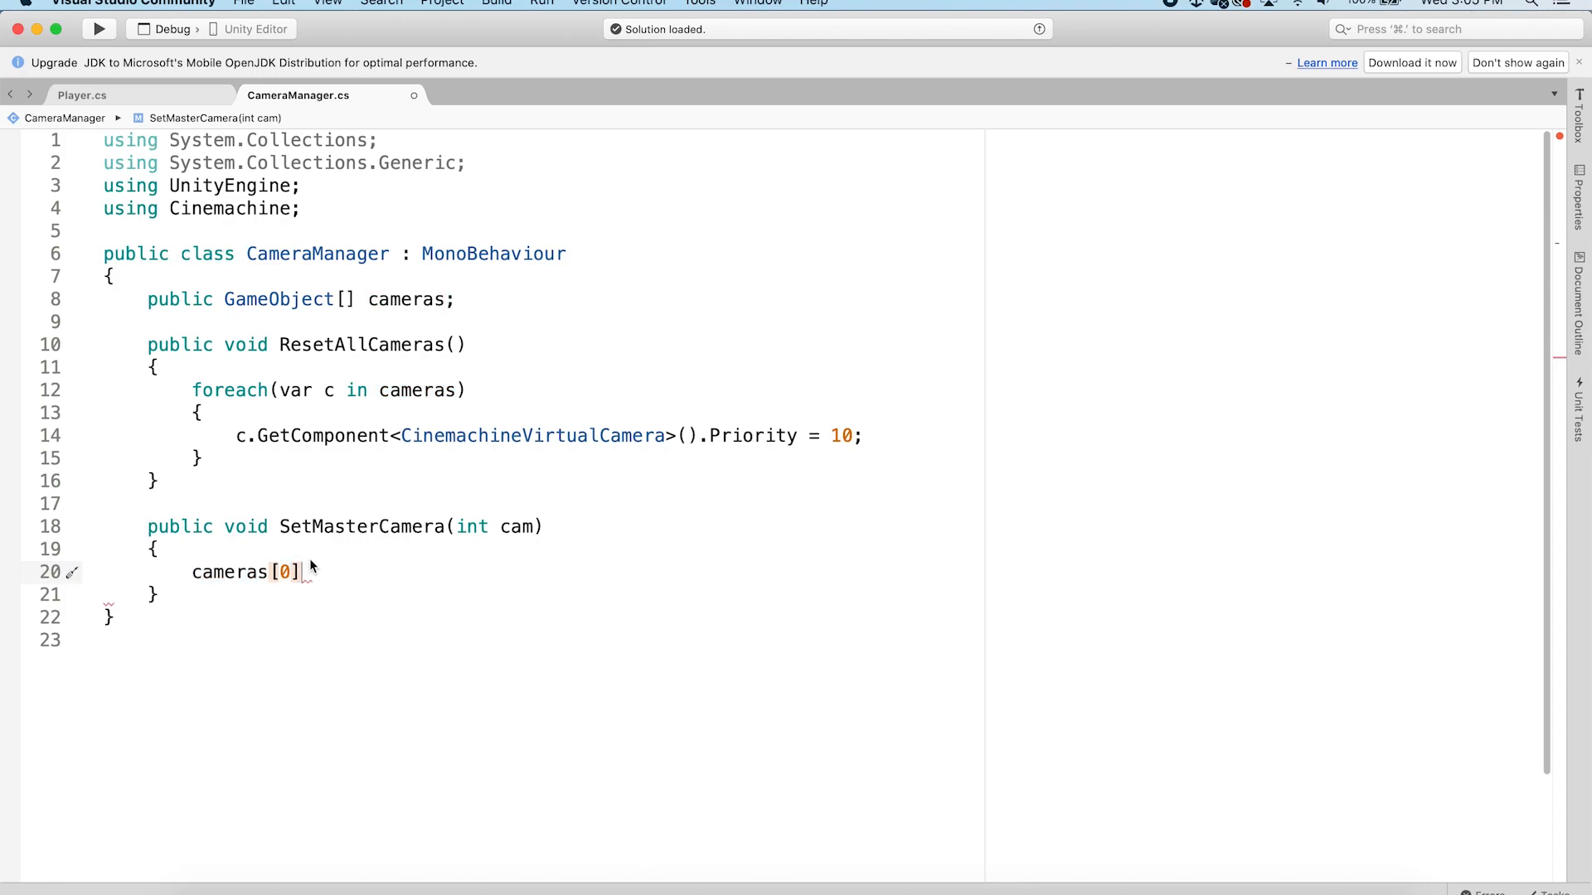
{"action": "type", "text": "."}
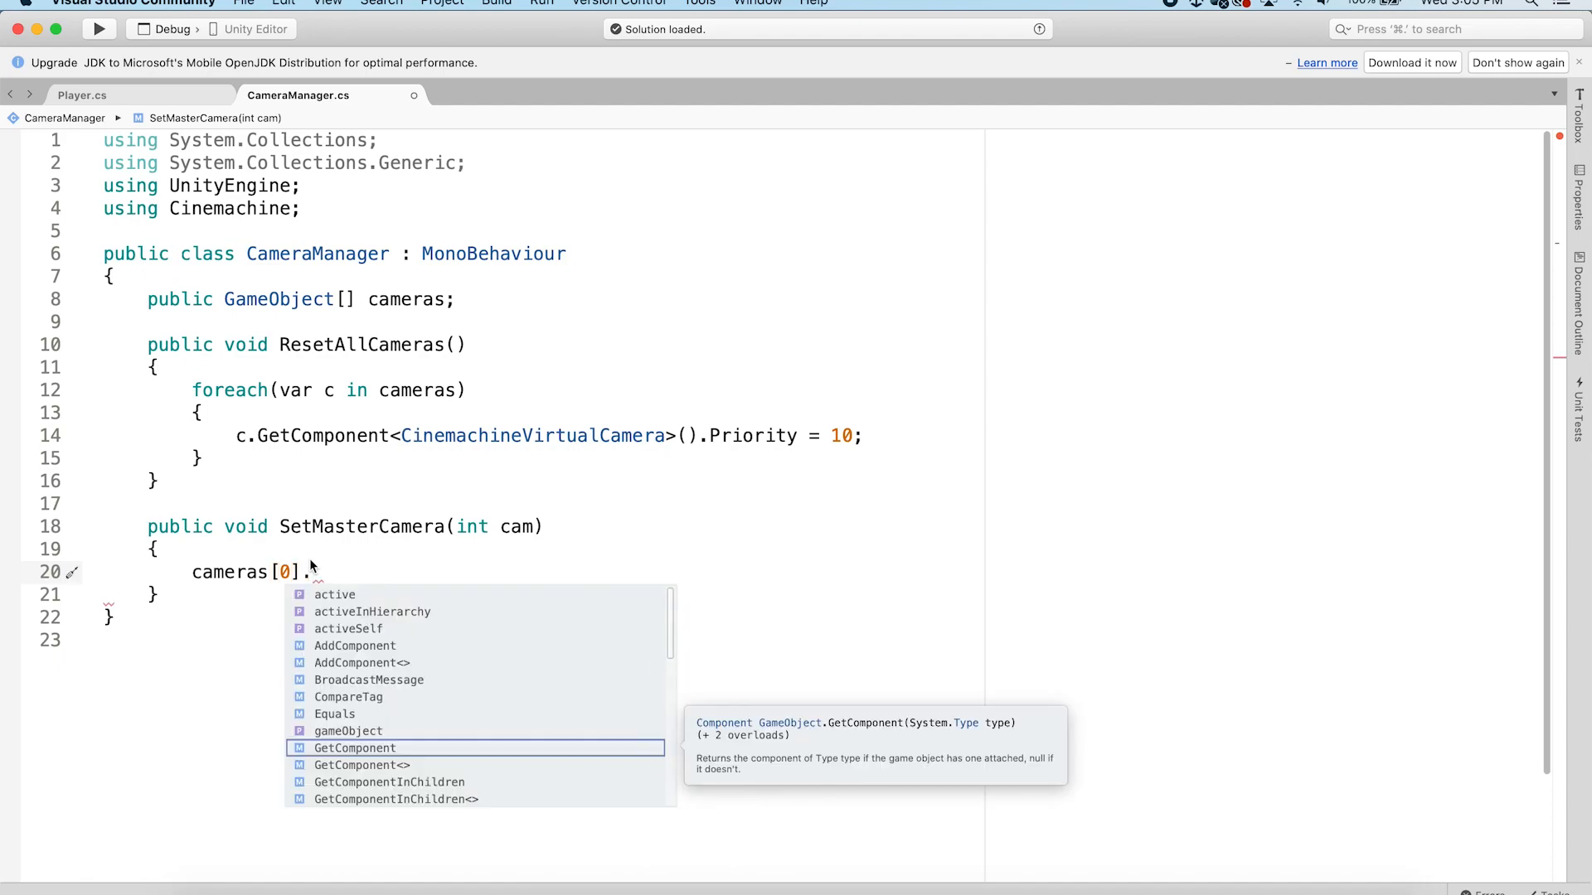
{"action": "key", "text": "Return"}
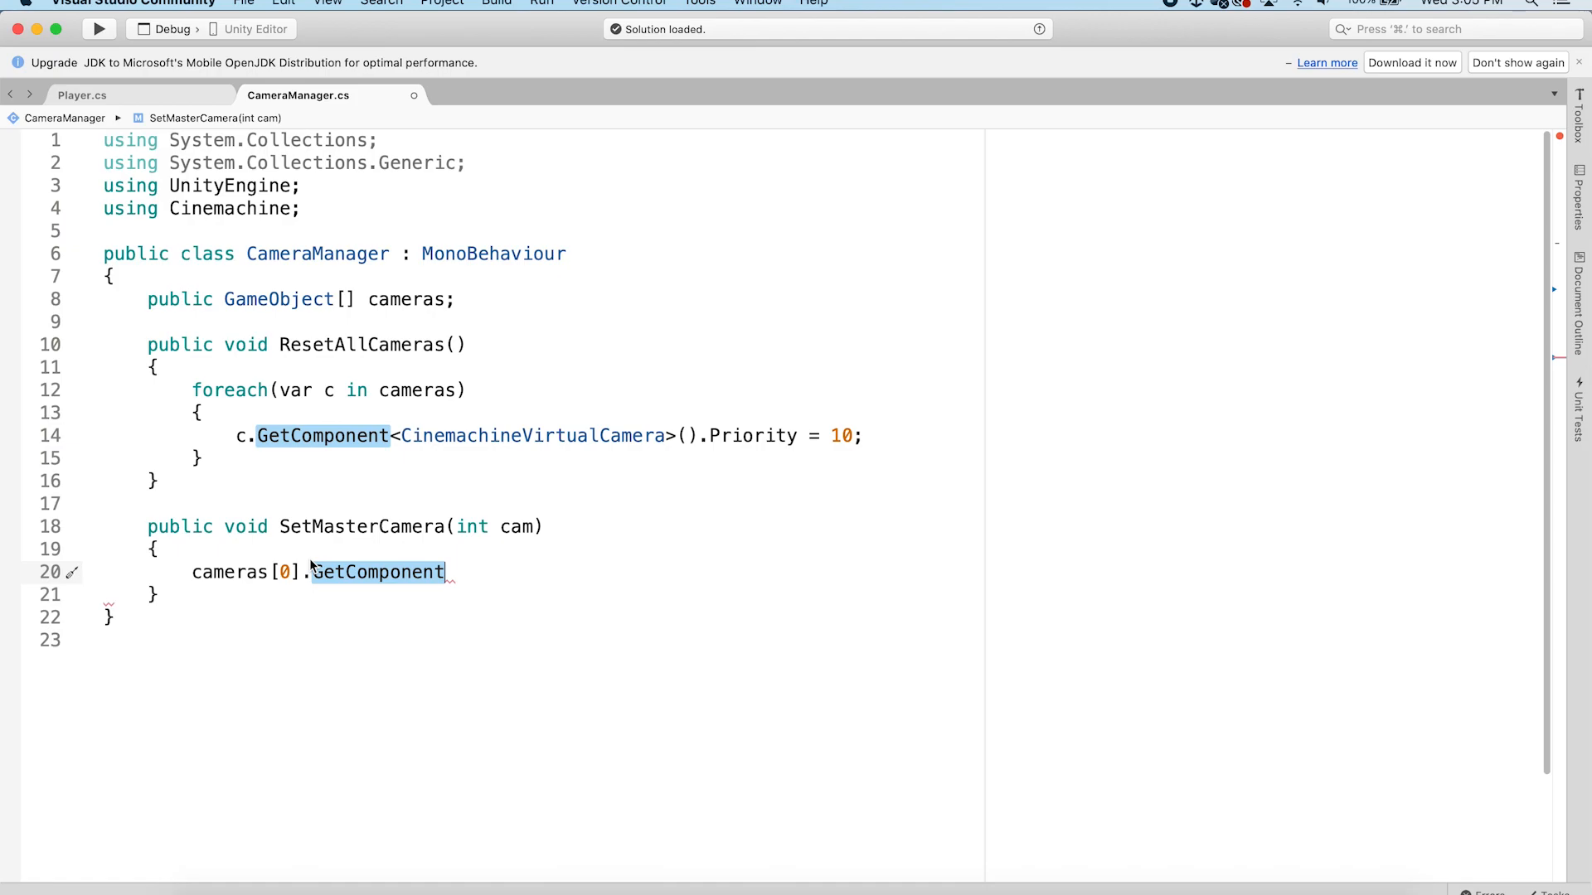
{"action": "type", "text": "<Cine"}
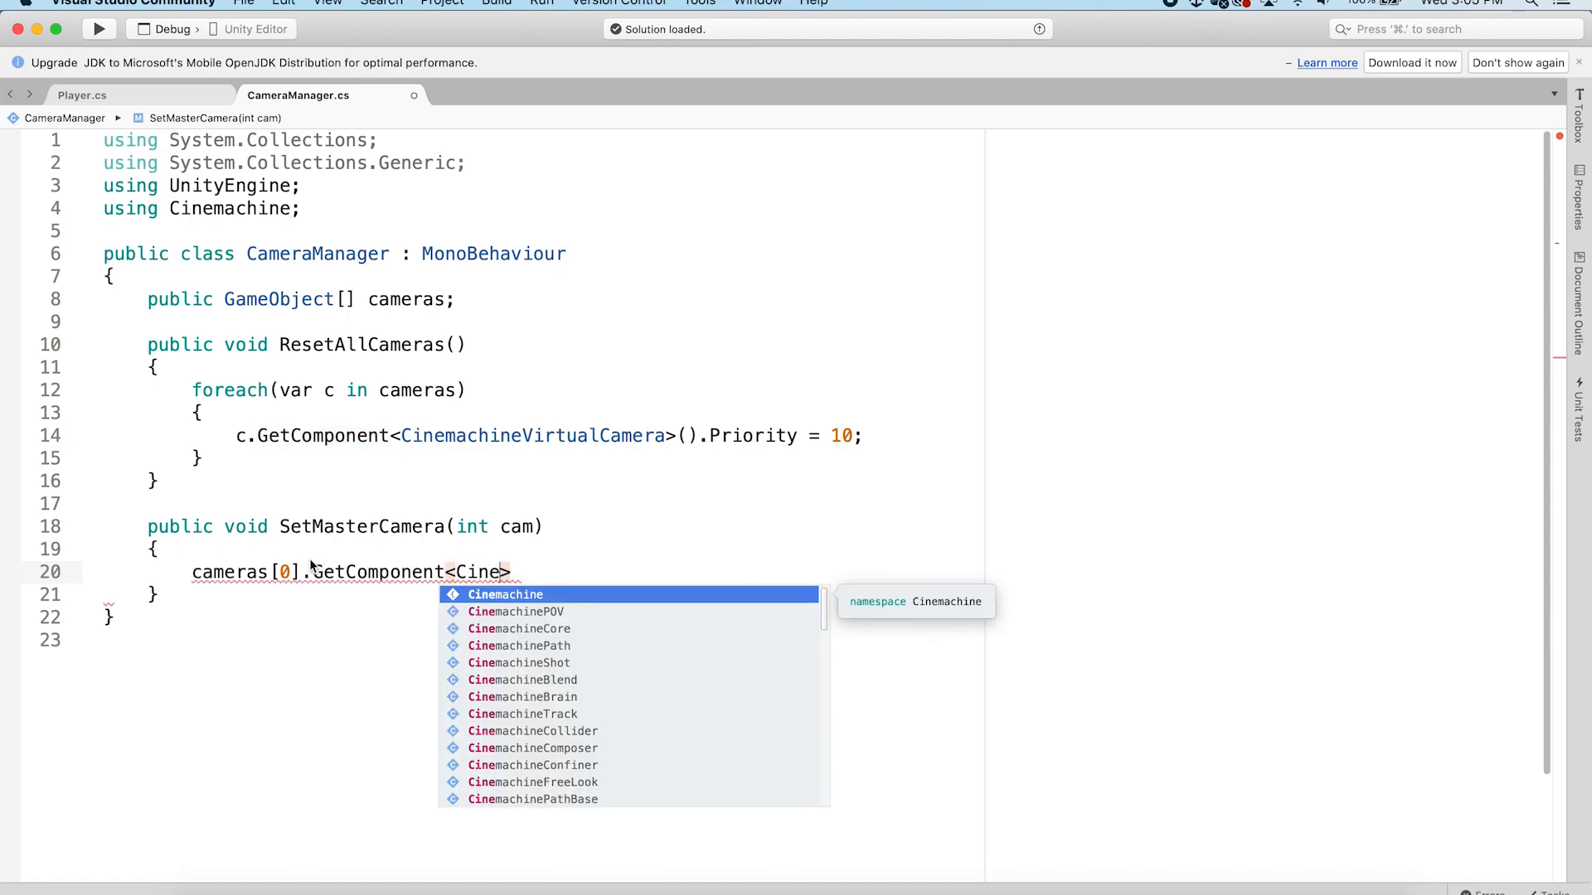
{"action": "type", "text": "machine"}
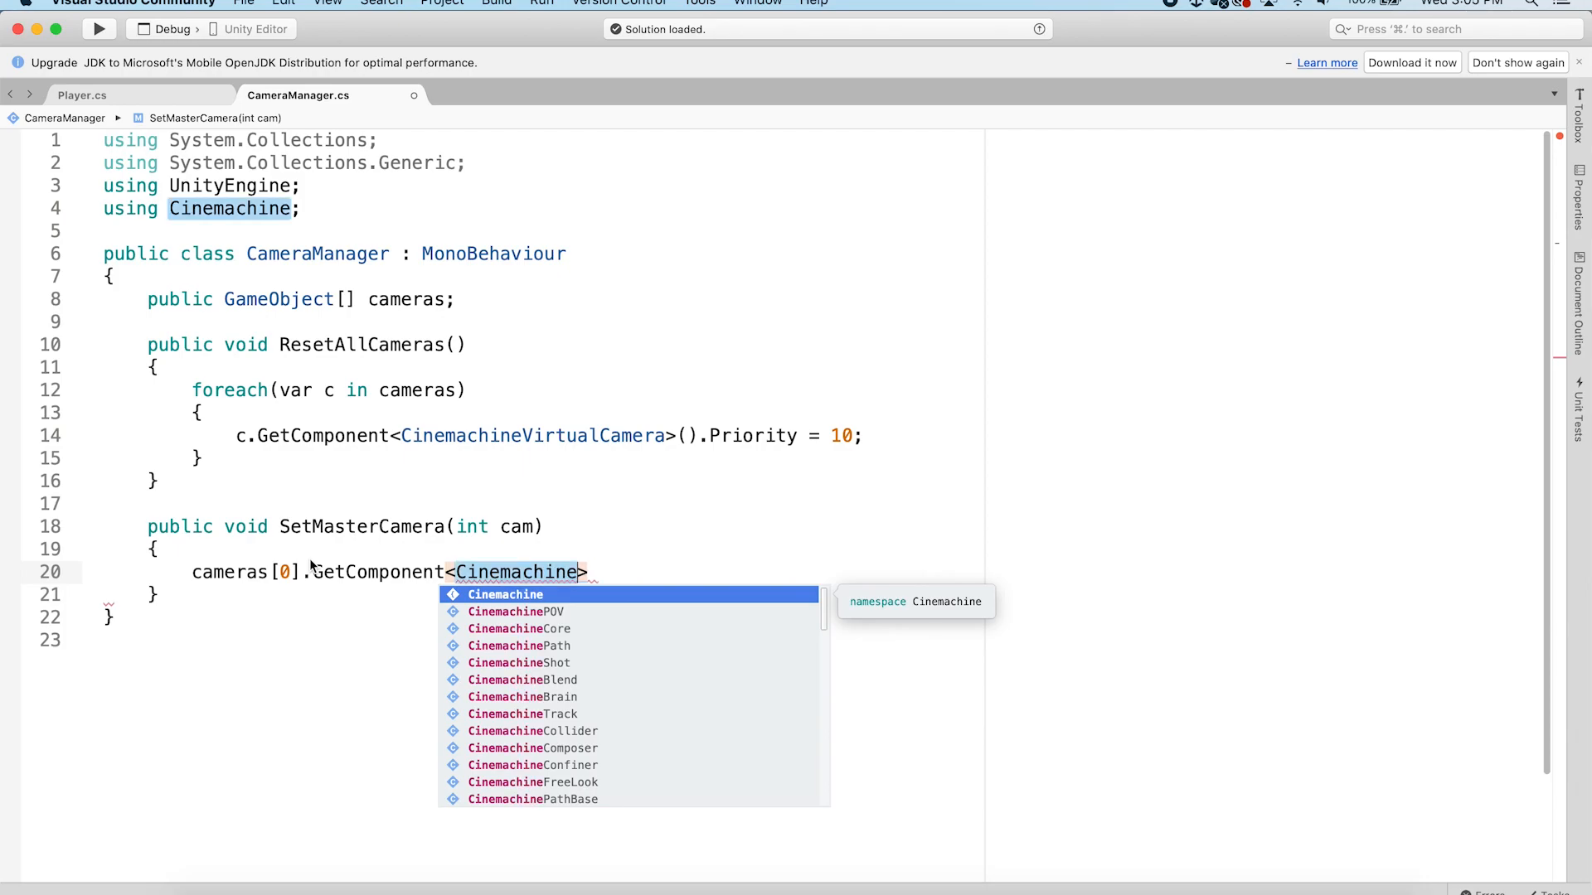
{"action": "type", "text": "V"}
{"action": "key", "text": "Return"}
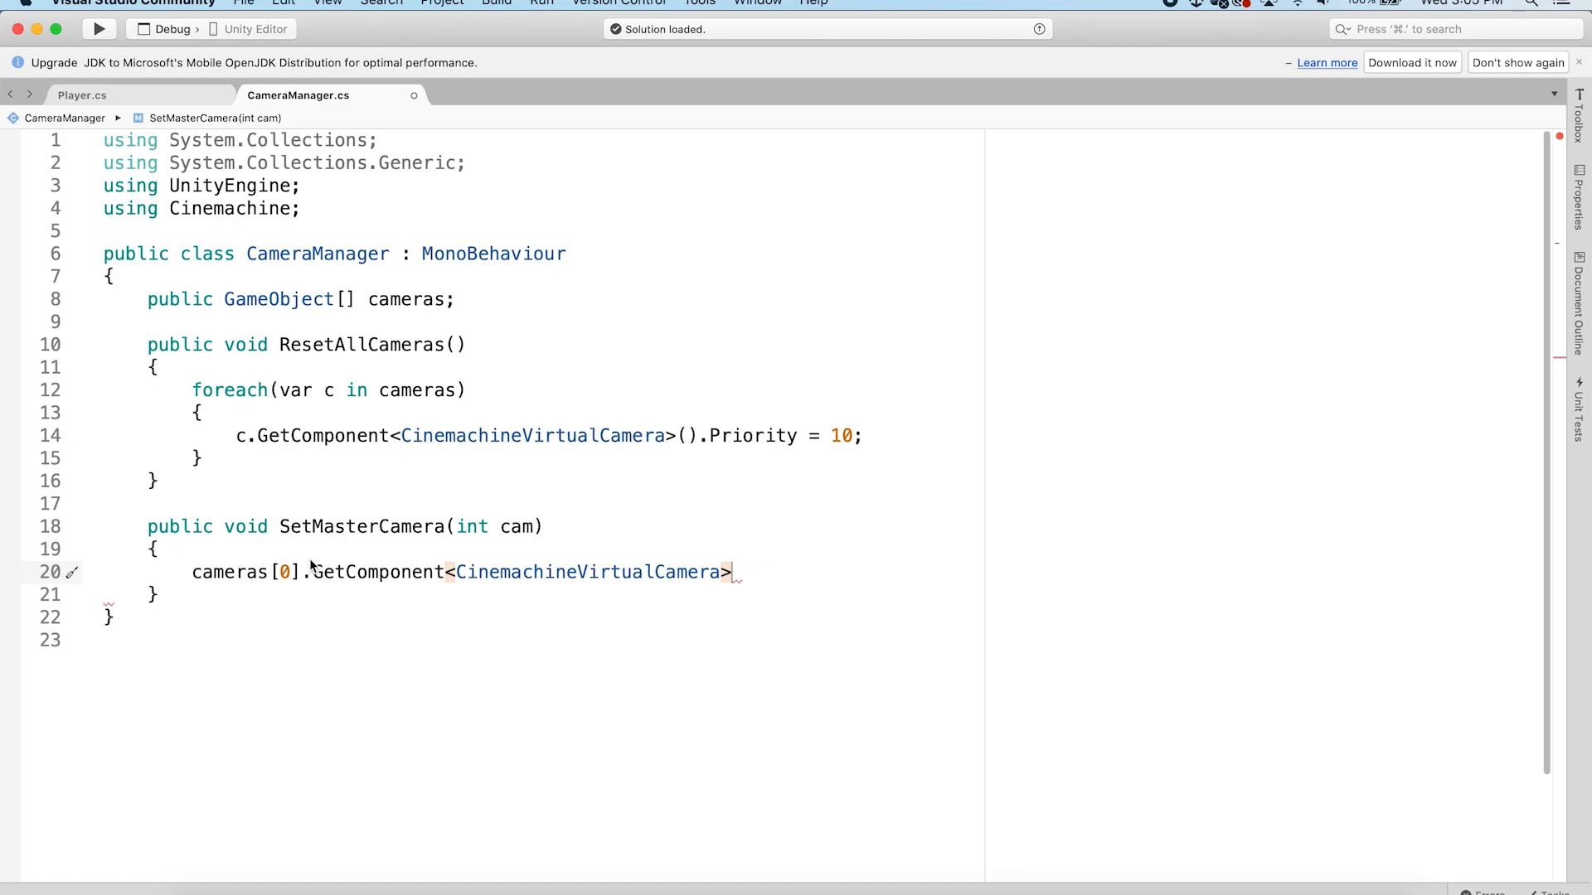
{"action": "type", "text": "()."}
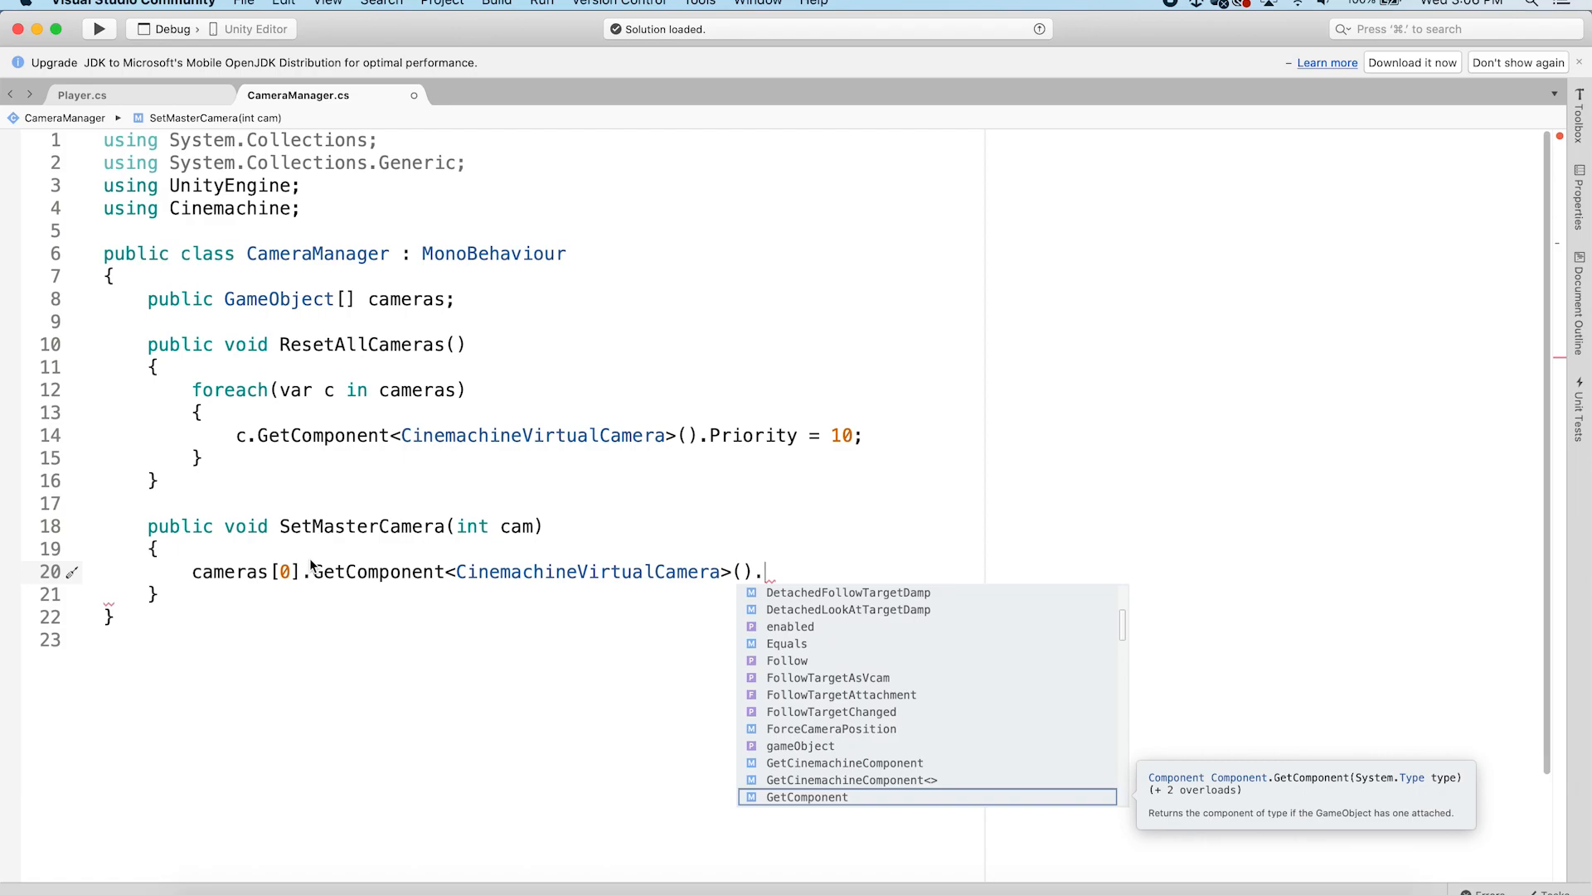
{"action": "type", "text": "Pr"}
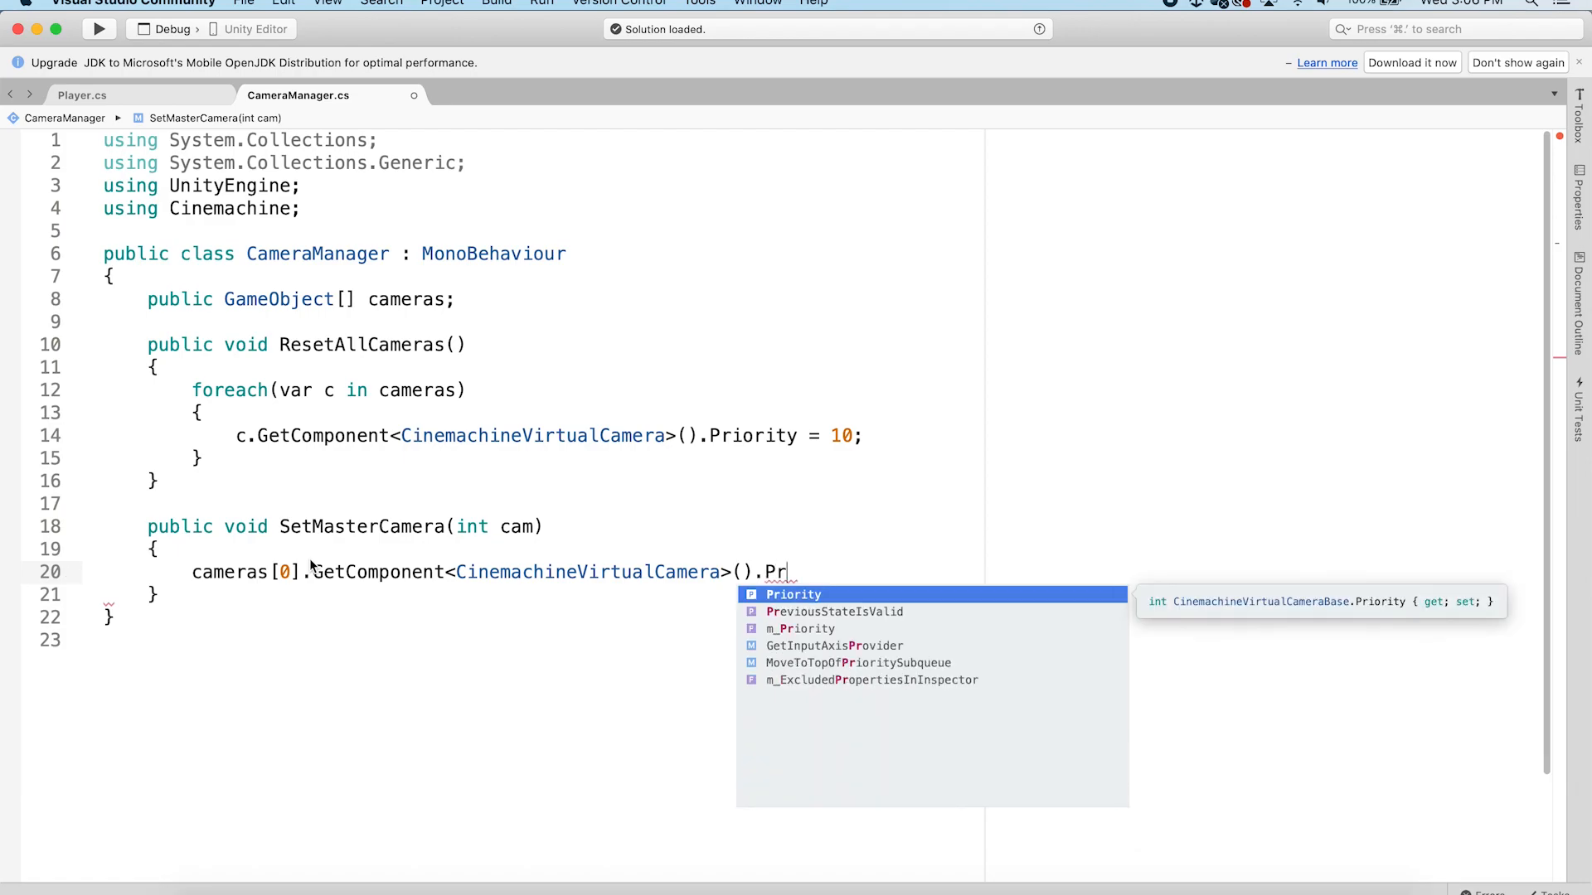
{"action": "key", "text": "Return"}
{"action": "type", "text": "= 15;"}
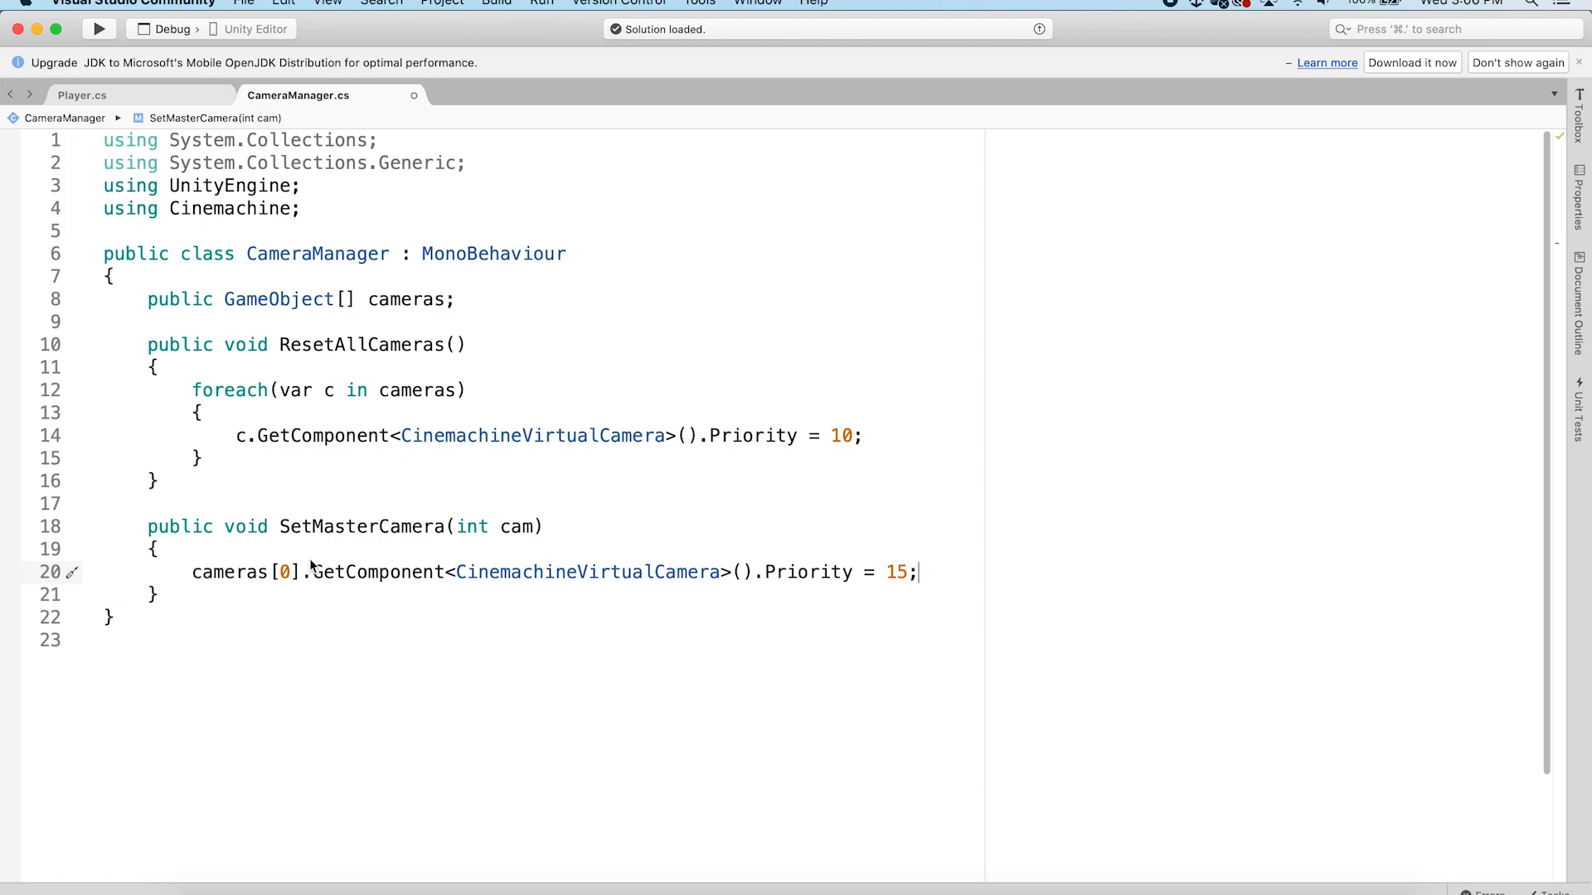
Save the CameraManager script
{"action": "key", "text": "super+s"}
{"action": "left_click_drag", "start_coordinate": [867, 436], "coordinate": [700, 436]}
{"action": "left_click", "coordinate": [896, 433]}
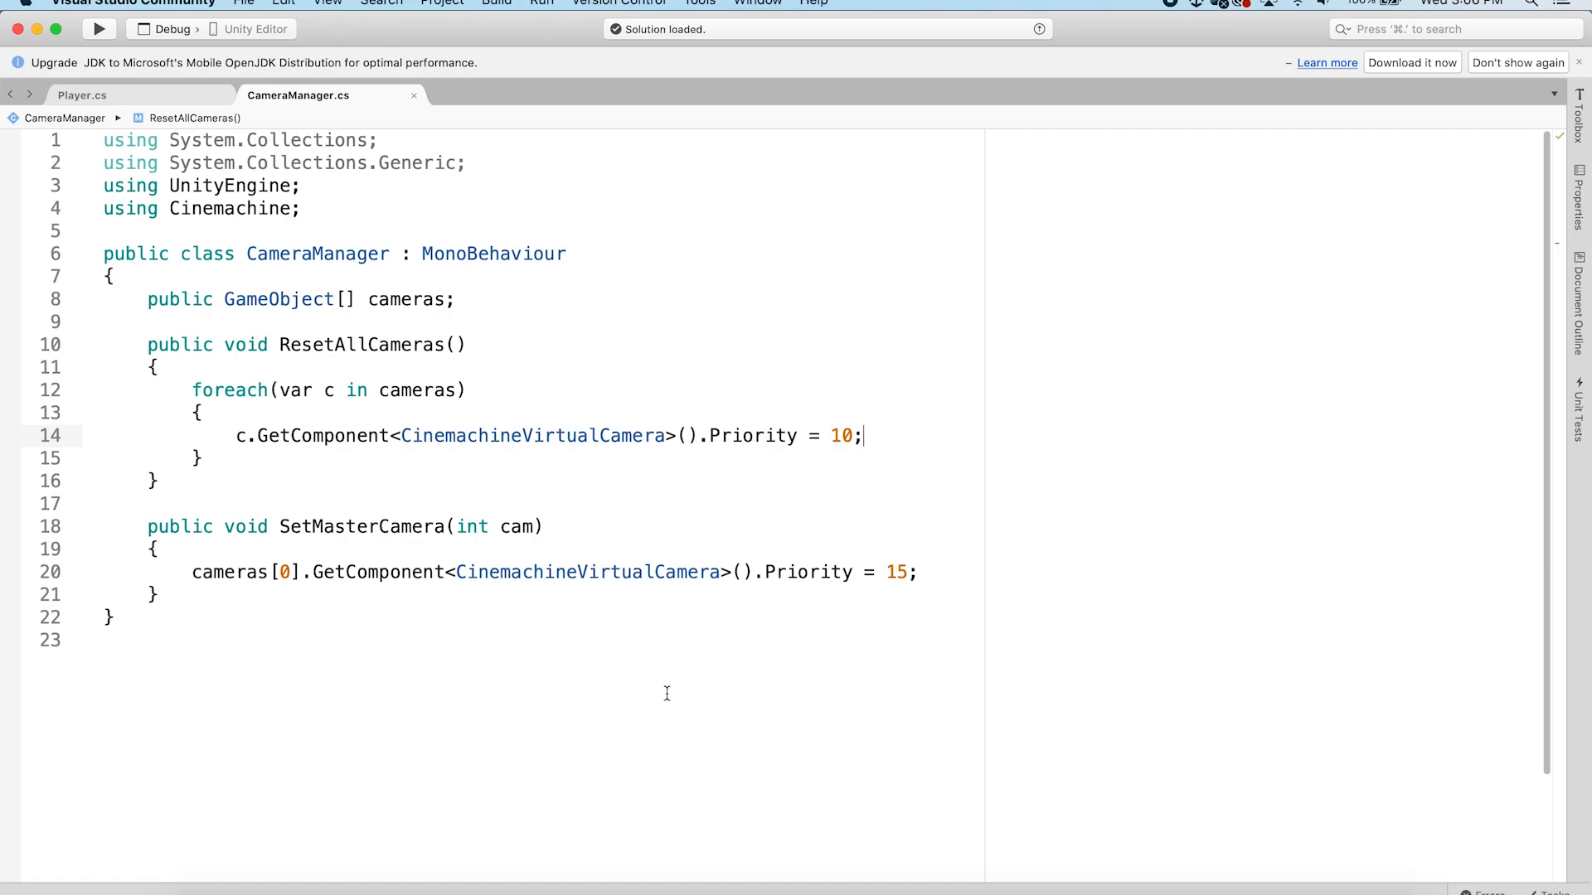
{"action": "left_click_drag", "start_coordinate": [874, 441], "coordinate": [721, 436]}
{"action": "left_click", "coordinate": [930, 434]}
Switch to Unity, select the Managers object, and create a new C# script named CameraSwitchTrigger in the Scripts folder
{"action": "left_click", "coordinate": [569, 894]}
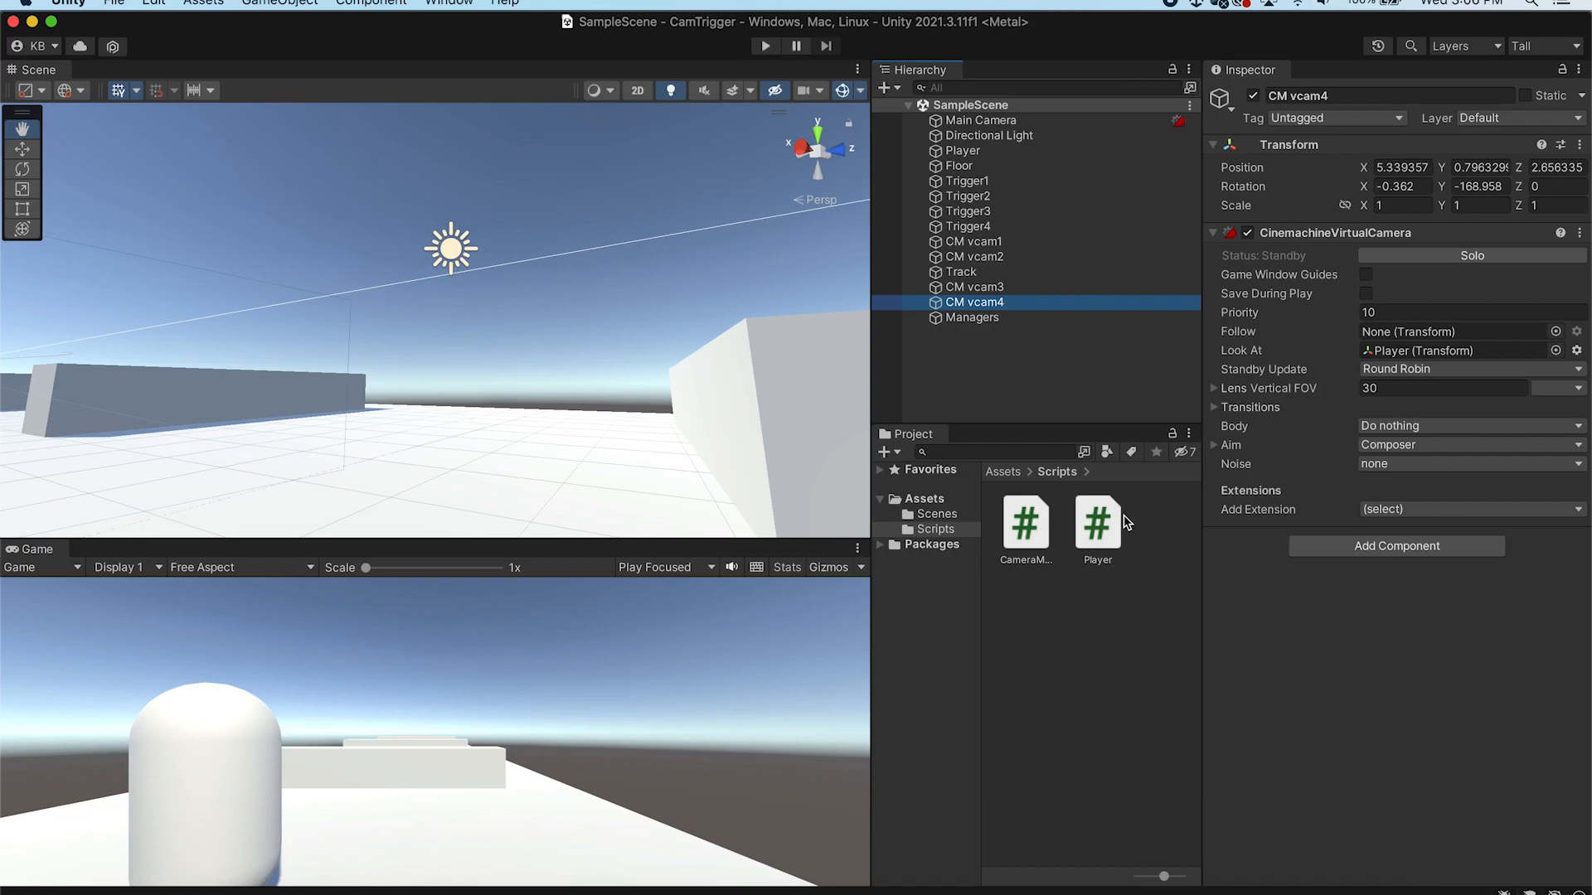
{"action": "left_click", "coordinate": [972, 317]}
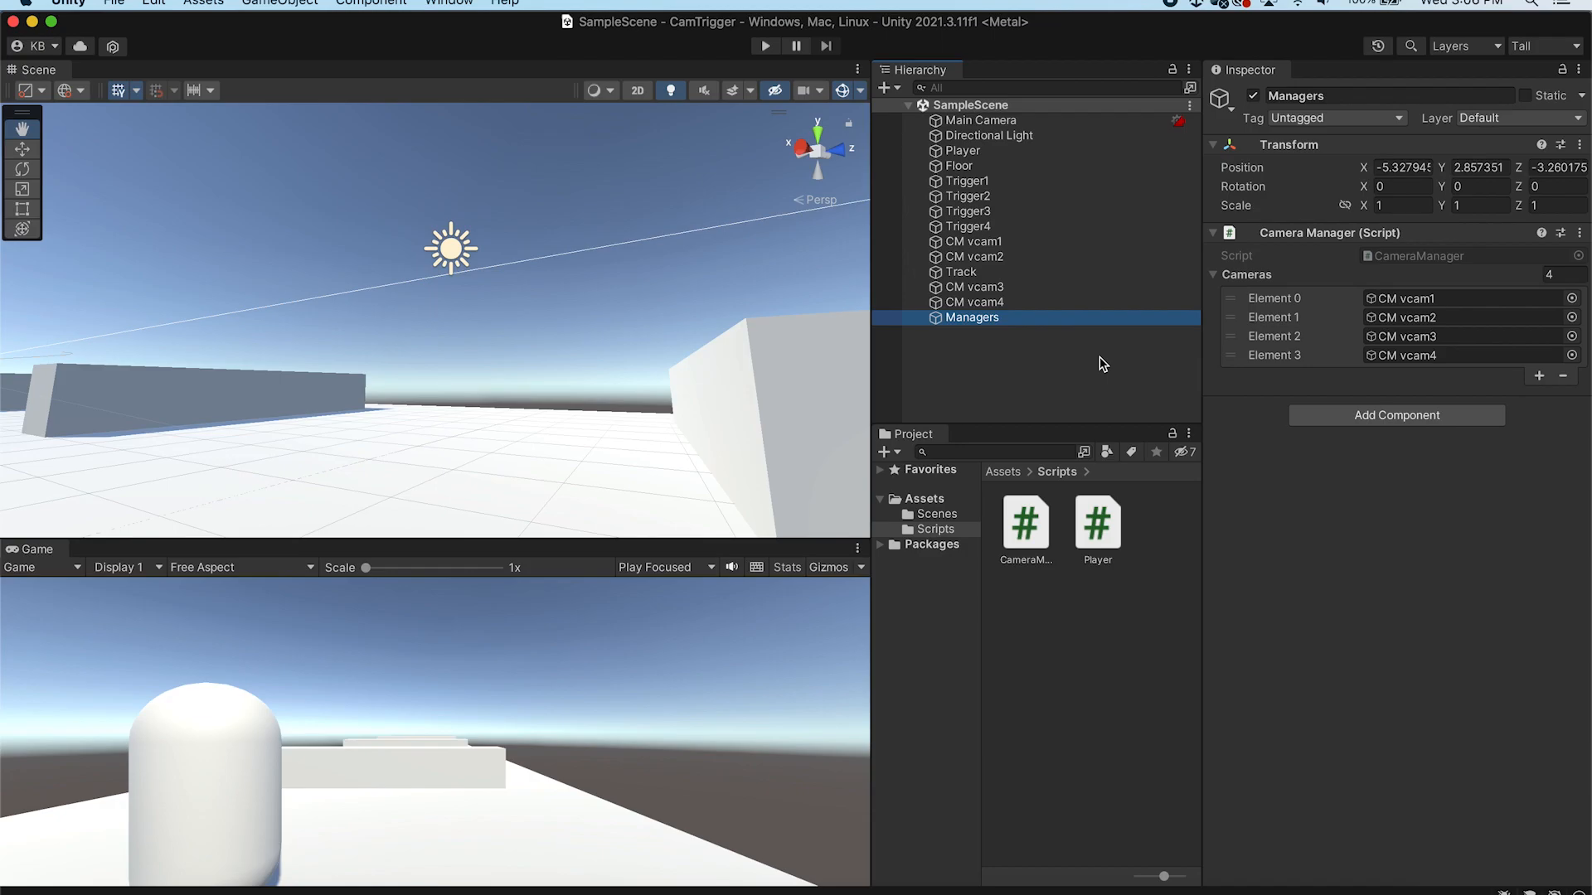
{"action": "right_click", "coordinate": [1095, 640]}
{"action": "mouse_move", "coordinate": [1208, 426]}
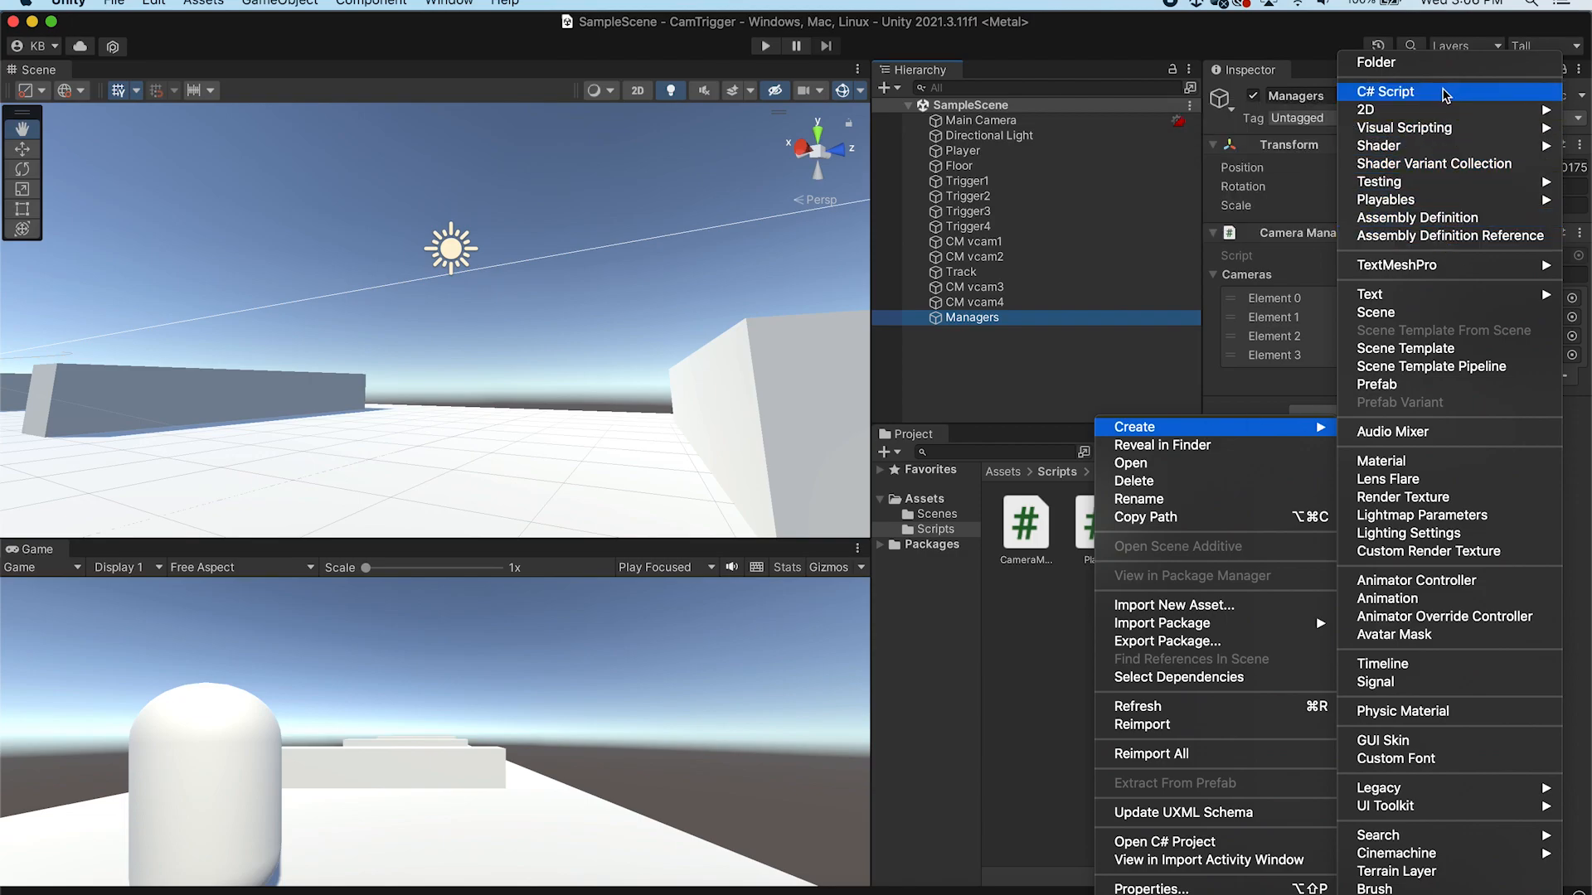
{"action": "left_click", "coordinate": [1445, 93]}
{"action": "type", "text": "Camera"}
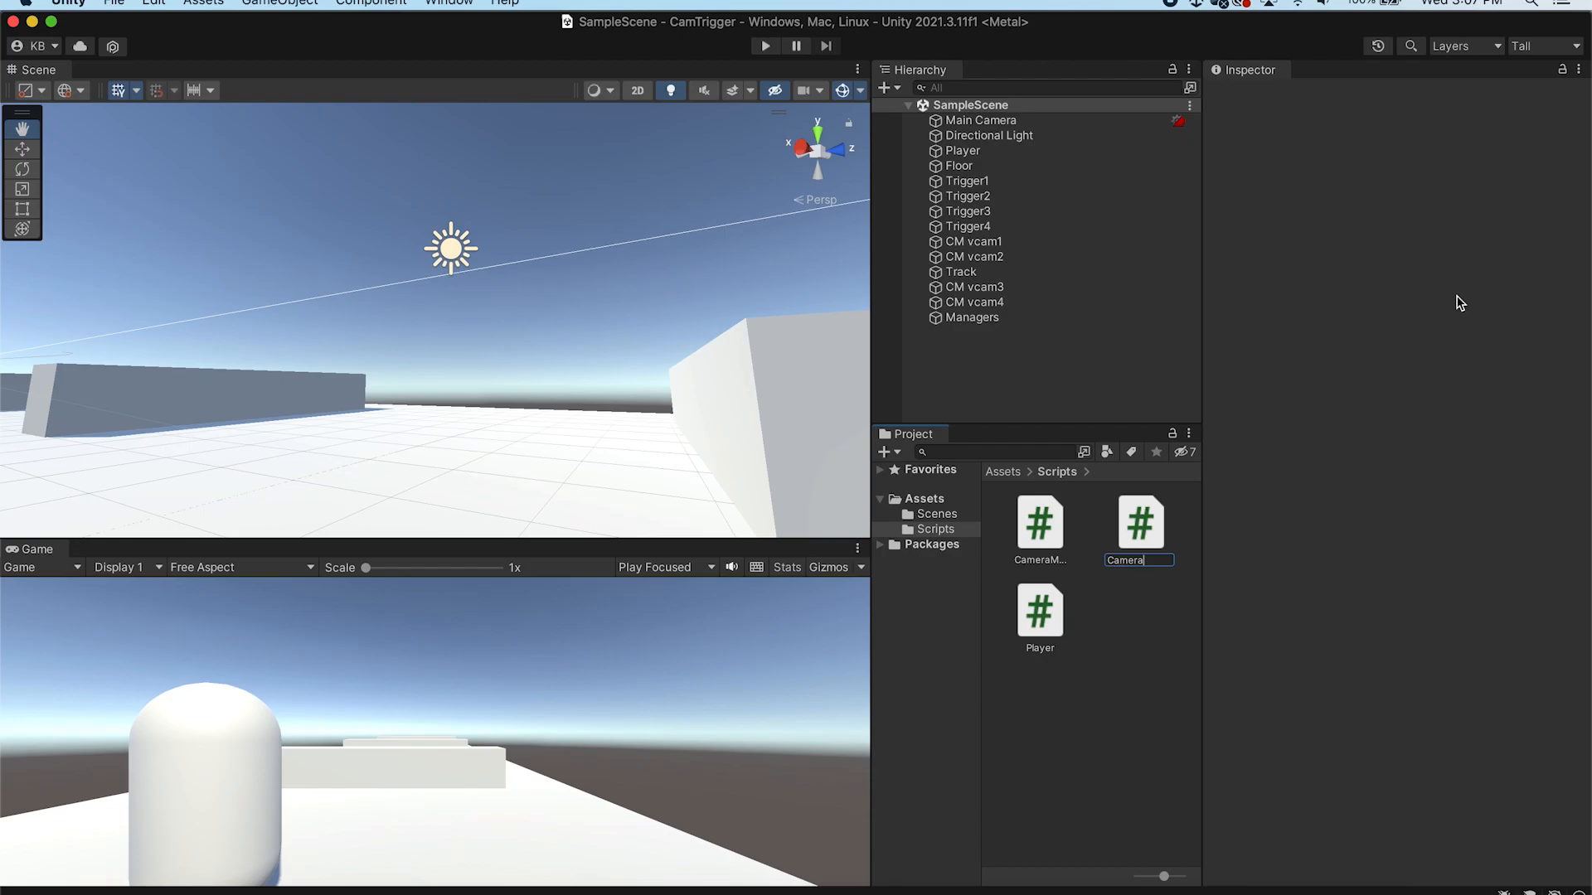
{"action": "type", "text": "SwitchTrigger"}
{"action": "key", "text": "Return"}
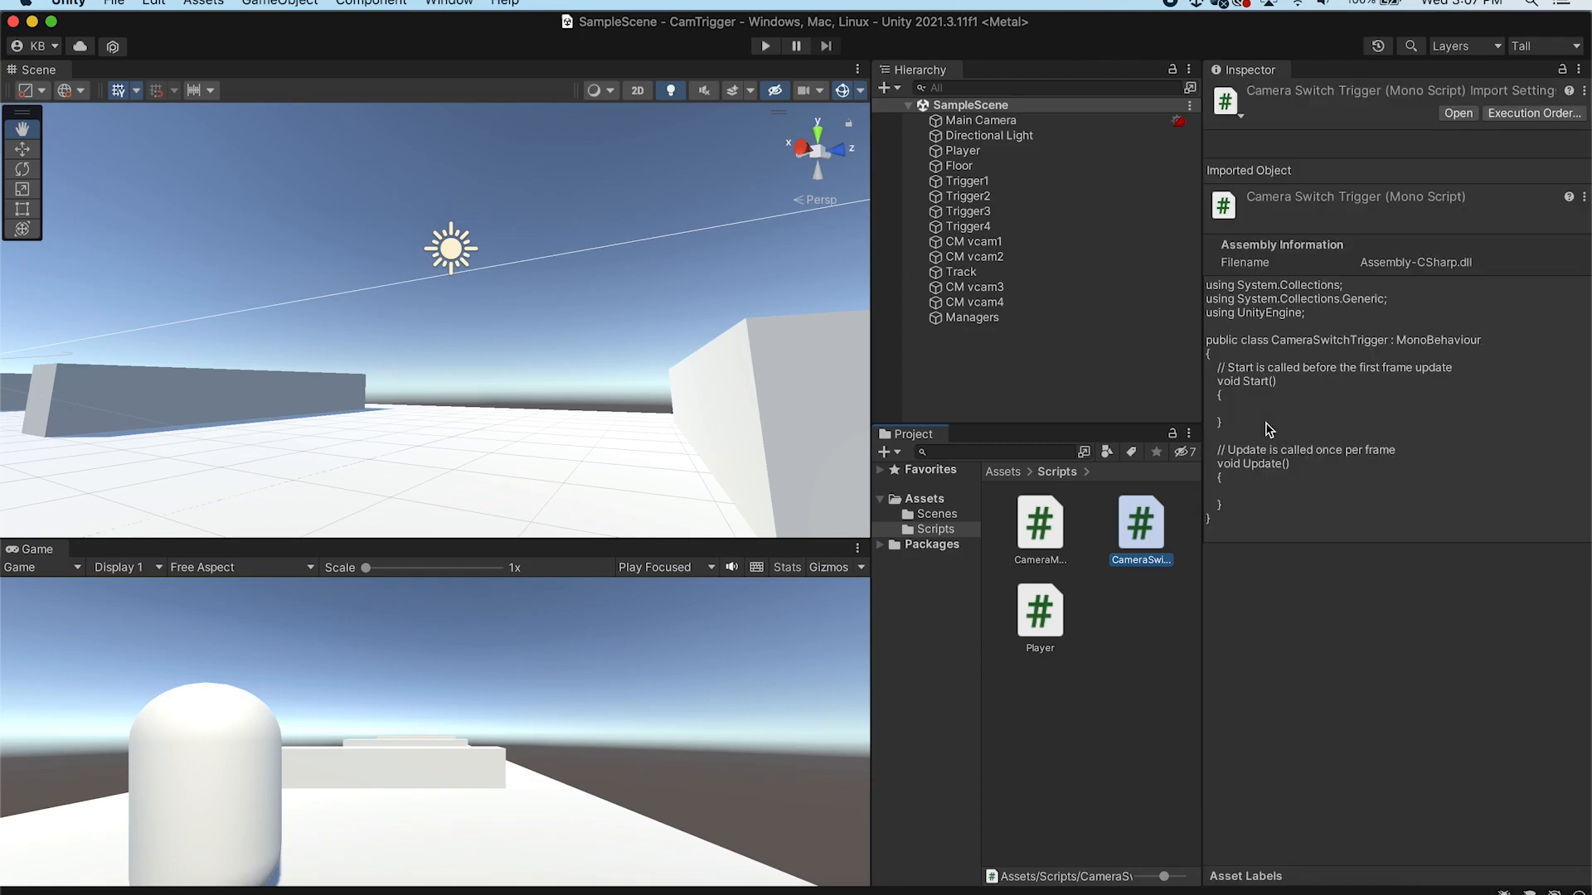
Open CameraSwitchTrigger in the editor and declare a private CameraManager field named camManager above Start
{"action": "double_click", "coordinate": [1154, 522]}
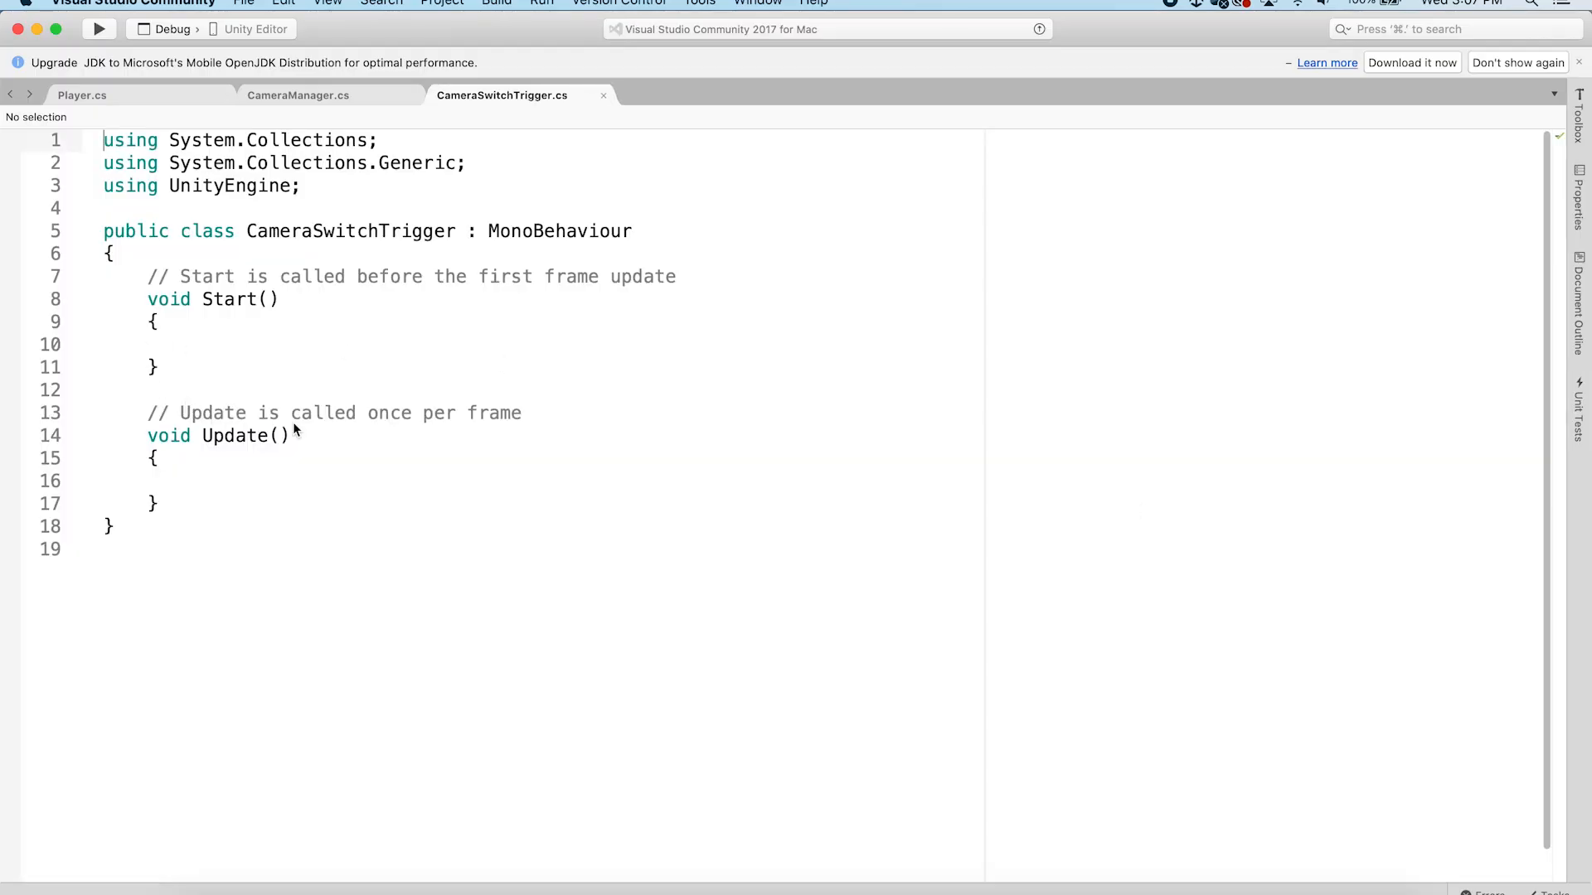
{"action": "left_click", "coordinate": [399, 346]}
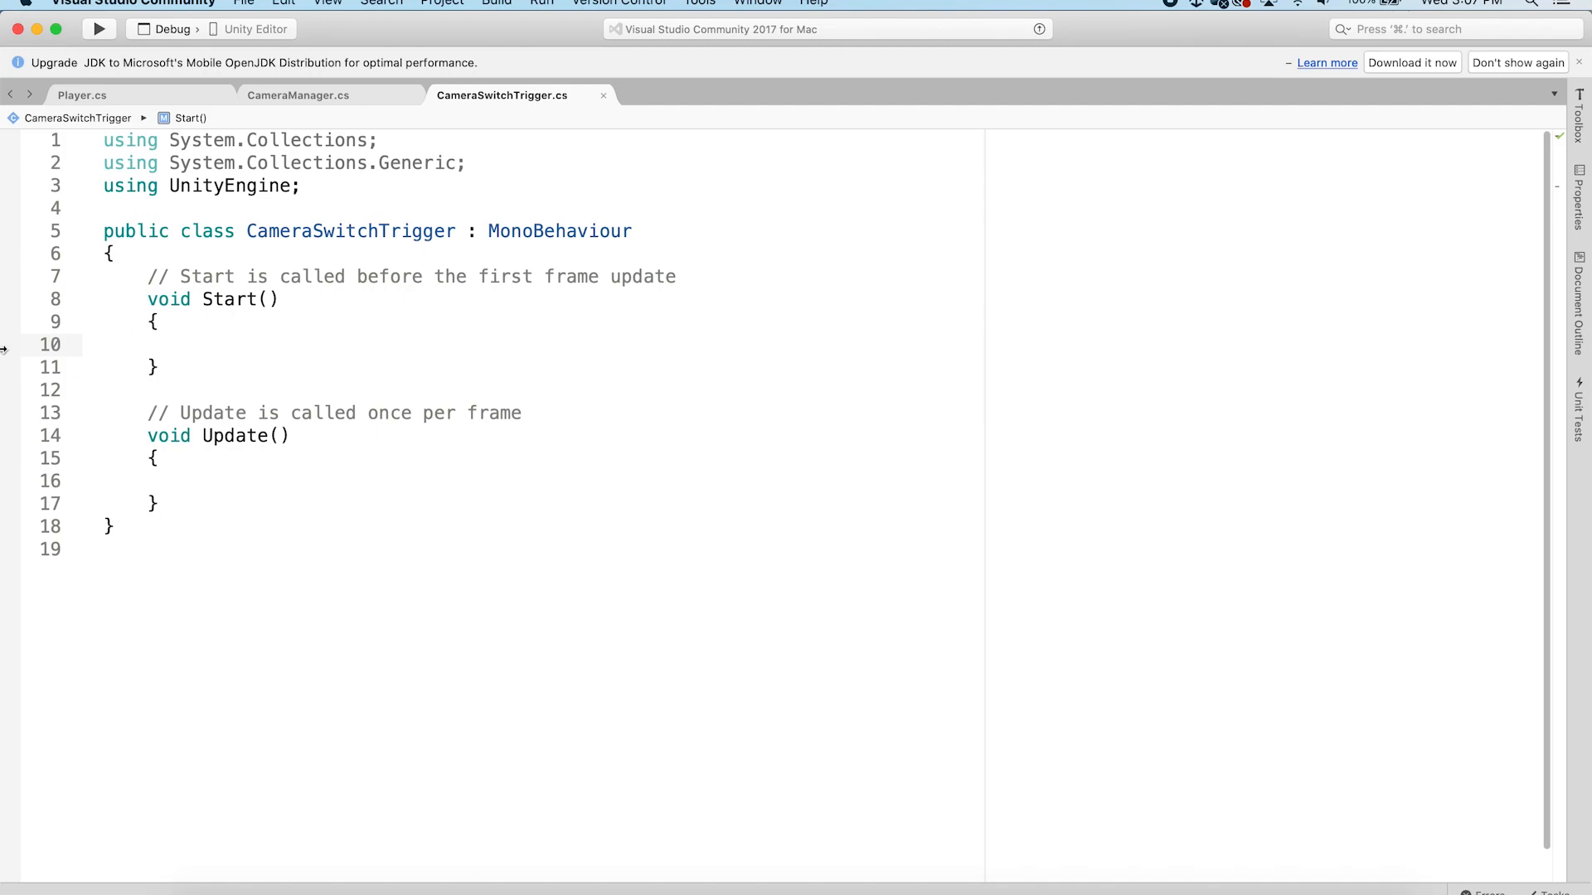
{"action": "left_click", "coordinate": [149, 276]}
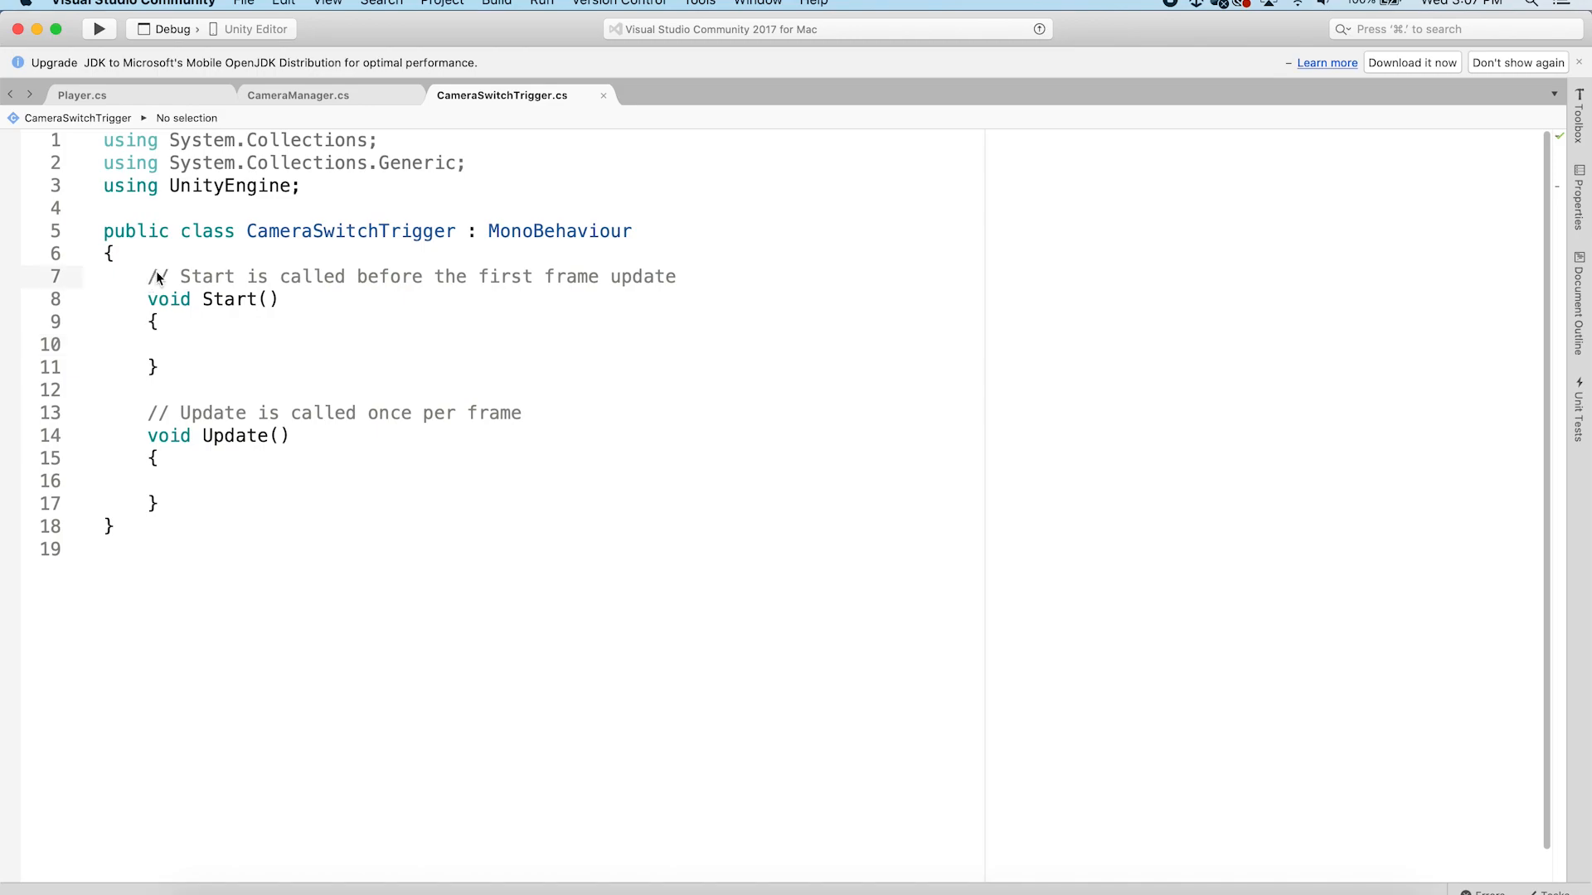
{"action": "key", "text": "Return"}
{"action": "key", "text": "Return"}
{"action": "left_click", "coordinate": [166, 276]}
{"action": "type", "text": "private "}
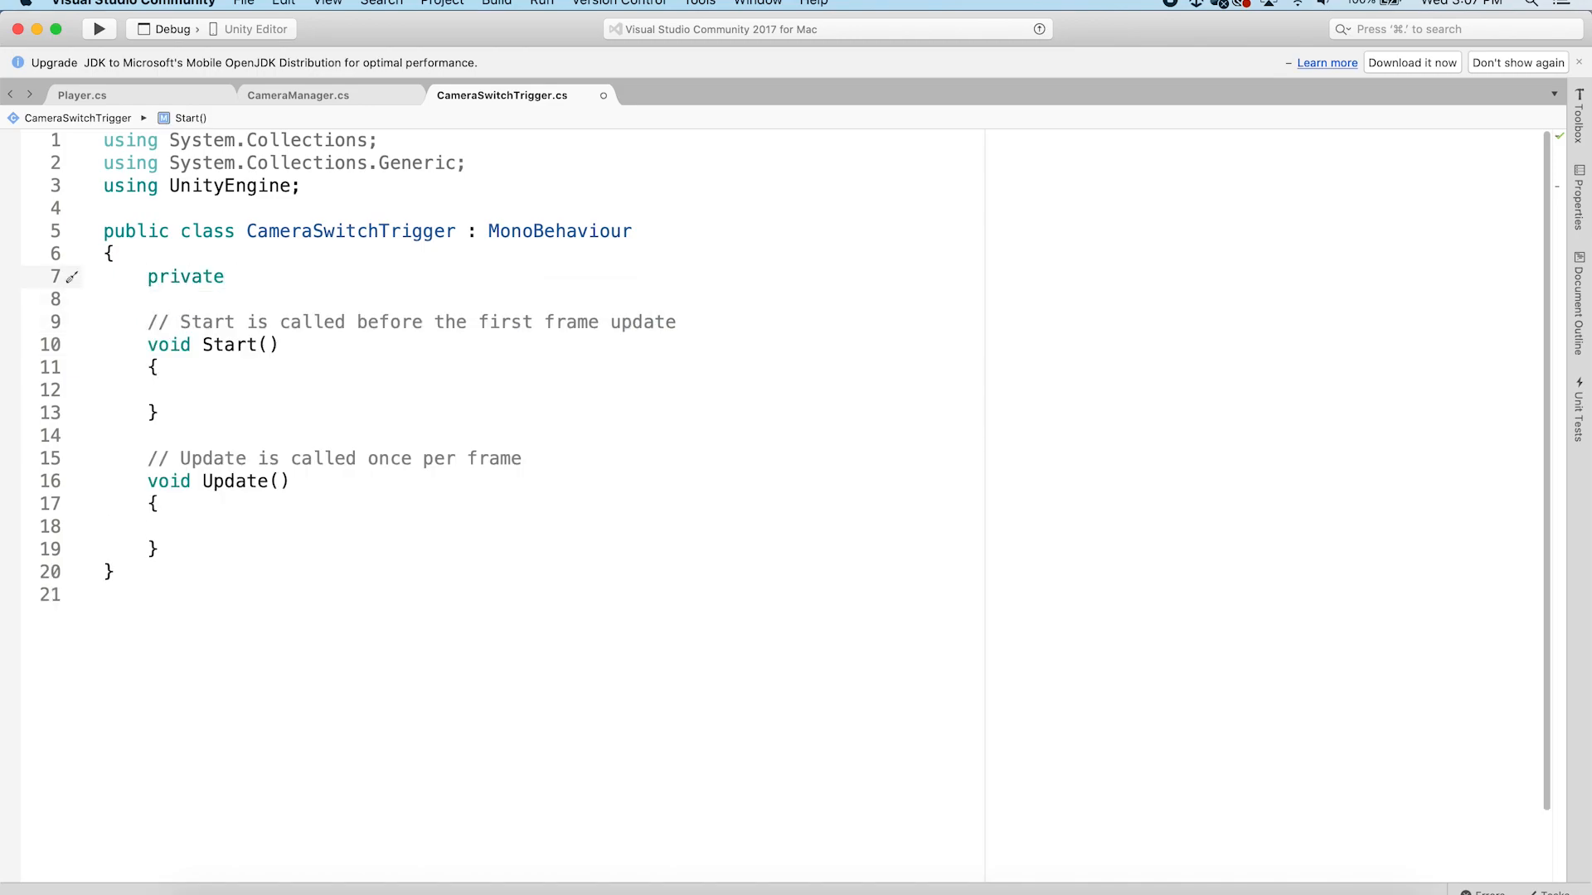
{"action": "type", "text": "Cam"}
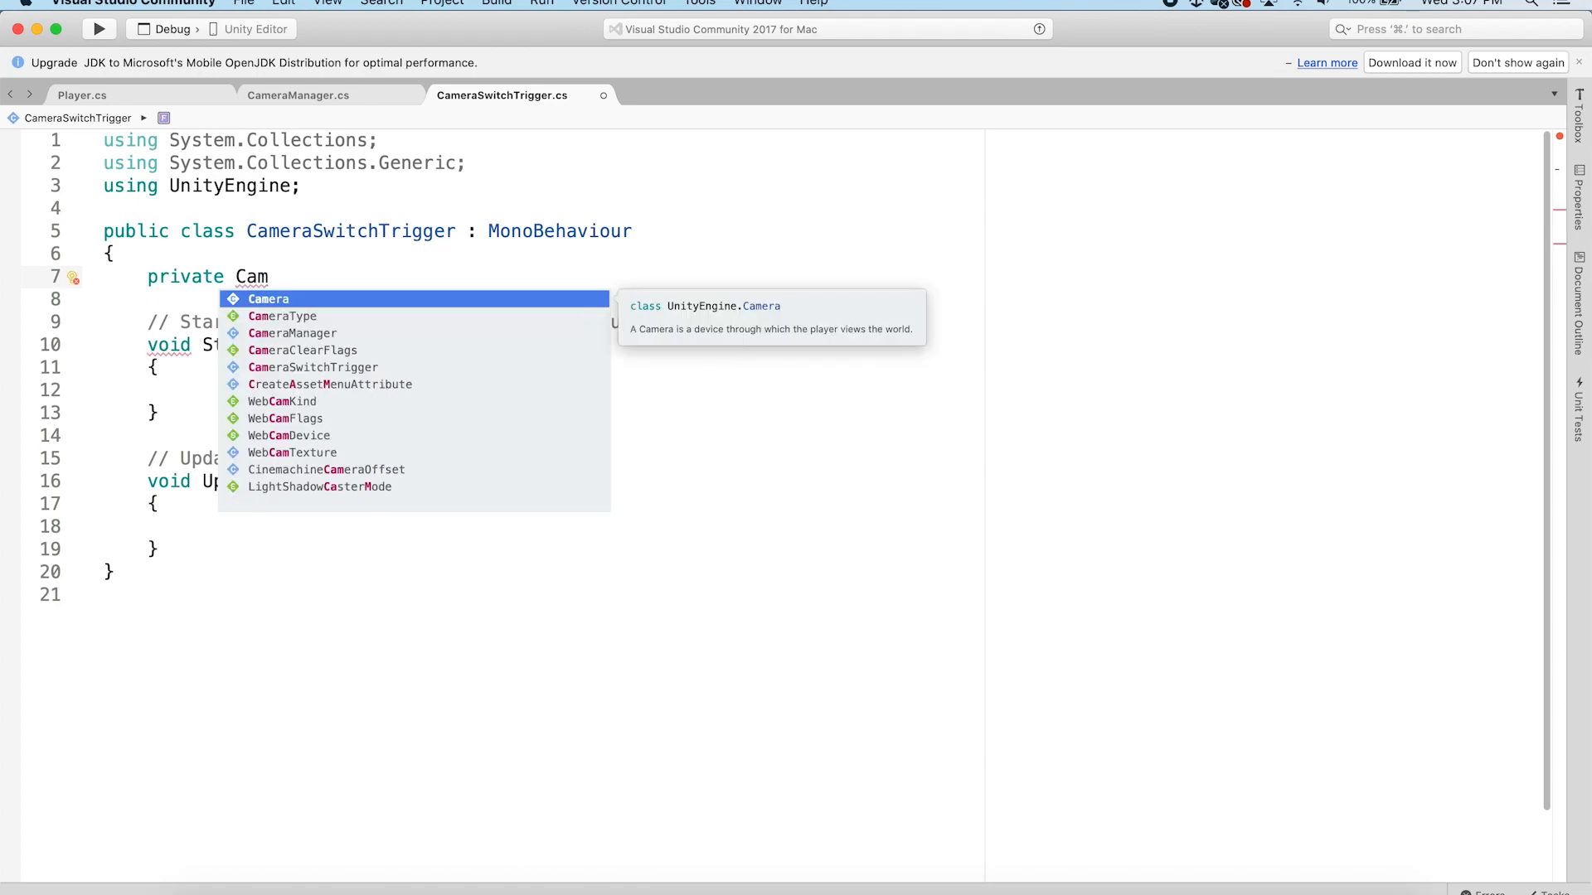
{"action": "key", "text": "Down"}
{"action": "key", "text": "Down"}
{"action": "key", "text": "Return"}
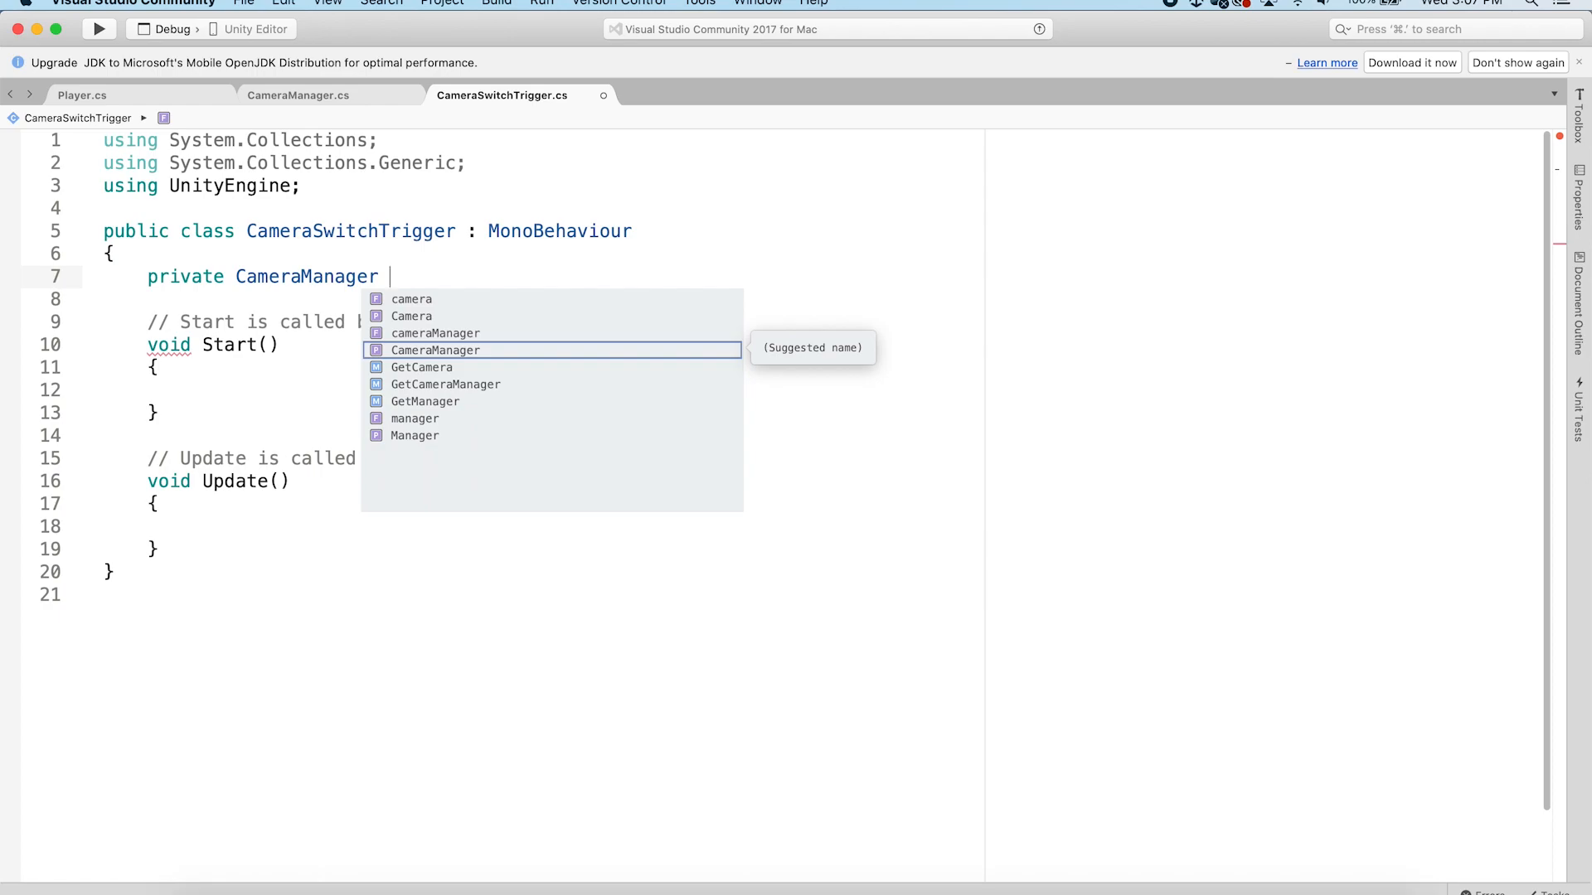
{"action": "type", "text": "camMa"}
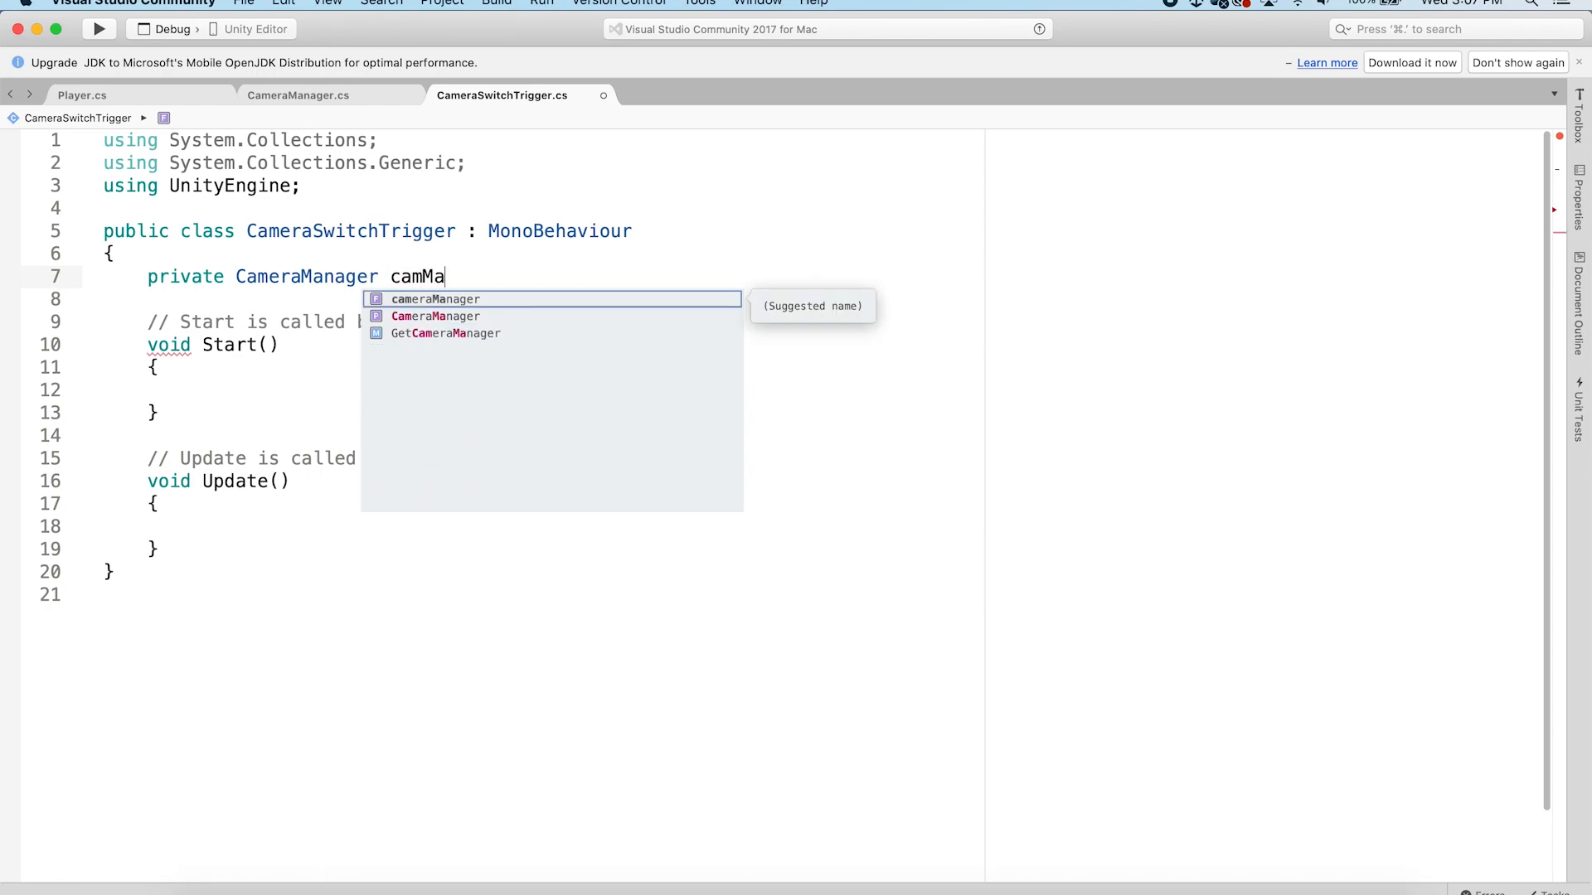
{"action": "type", "text": "nager"}
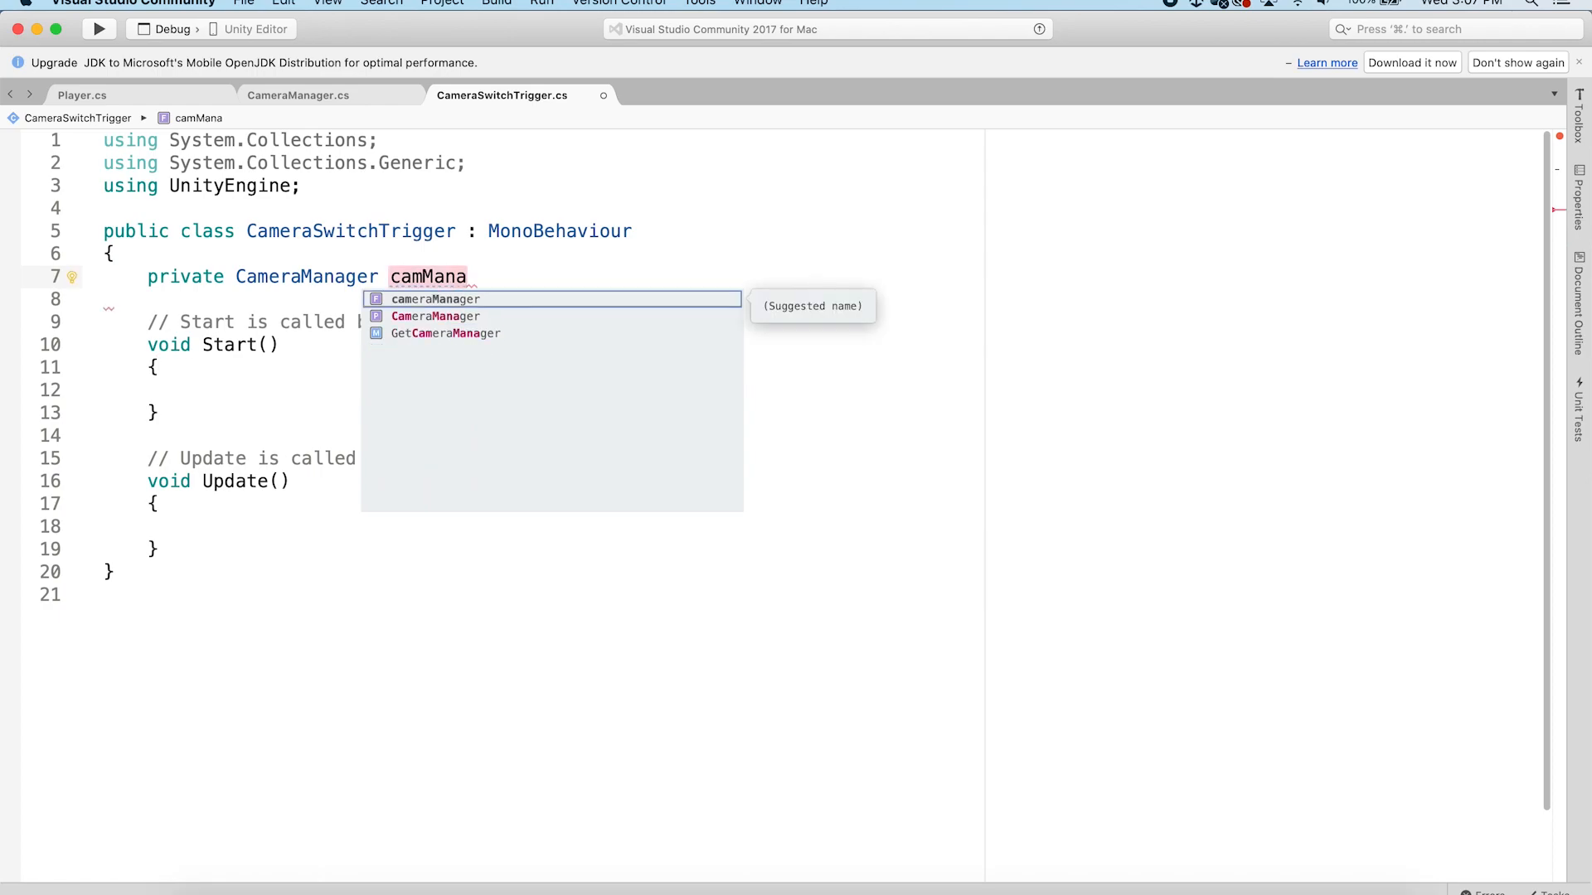
{"action": "type", "text": ";"}
{"action": "key", "text": "Return"}
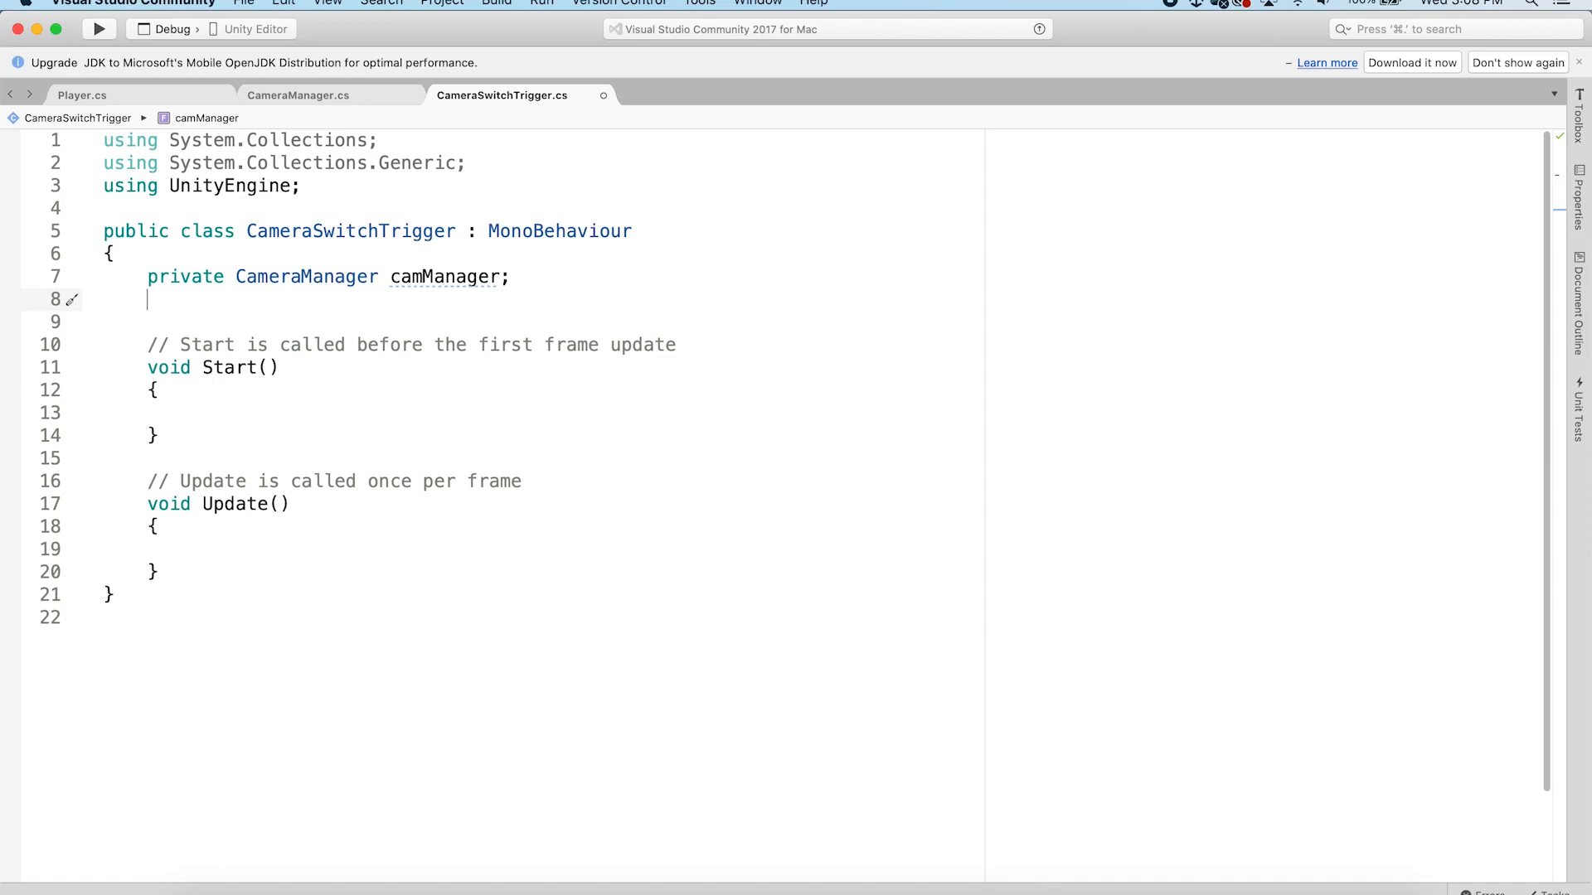
Add a public int field selectCamera, checking it against SetMasterCamera's int cam parameter in CameraManager
{"action": "type", "text": "pub"}
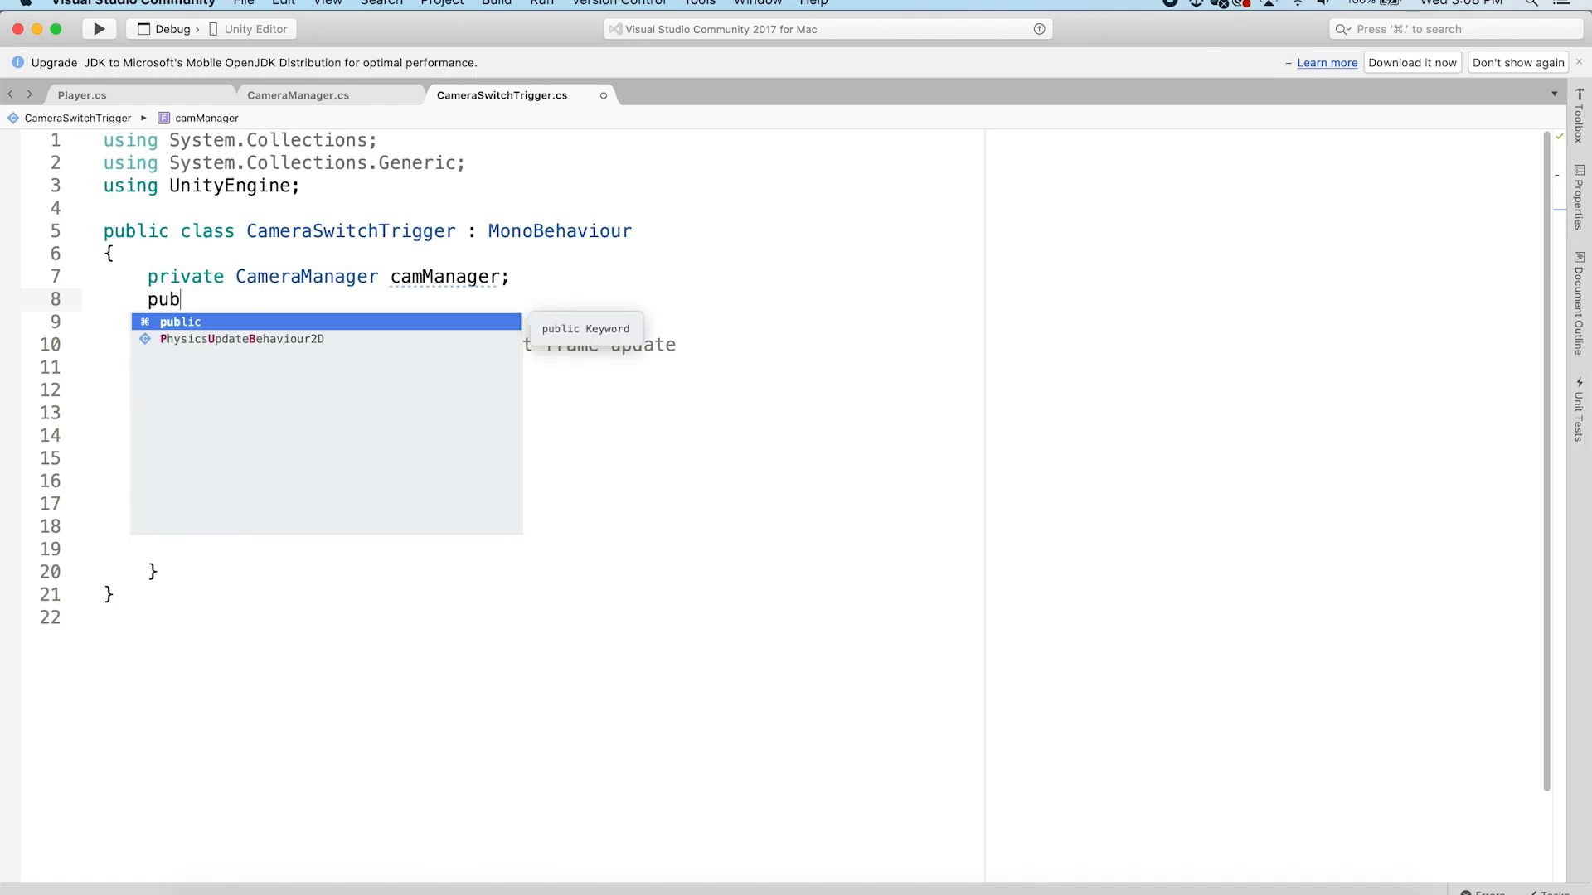
{"action": "type", "text": "lic int "}
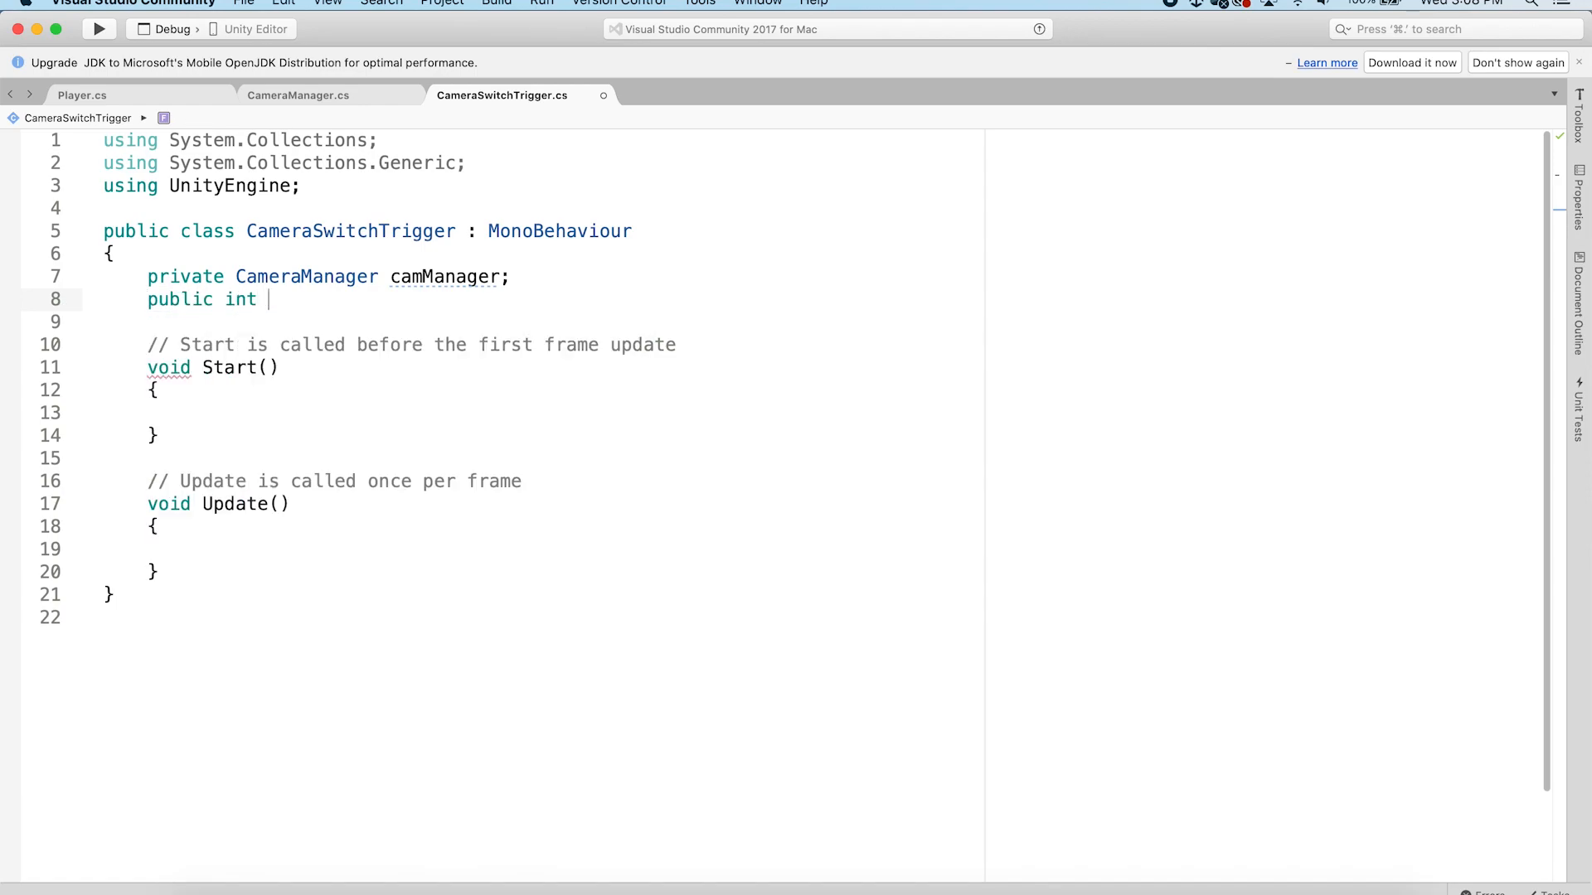
{"action": "type", "text": "selectCamera;"}
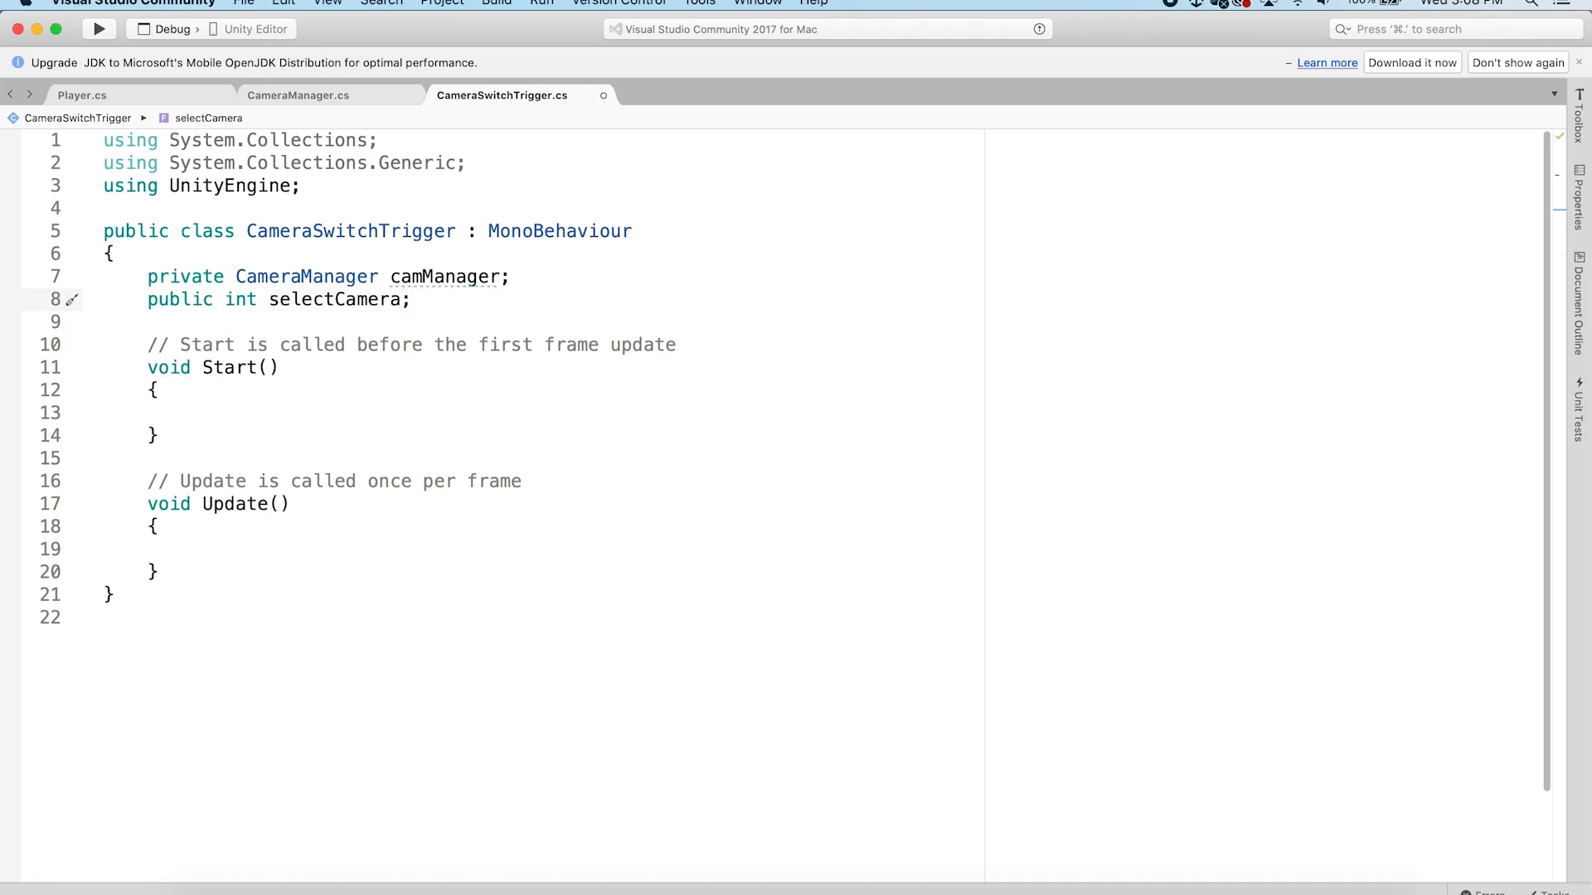
{"action": "left_click_drag", "start_coordinate": [413, 301], "coordinate": [226, 298]}
{"action": "left_click", "coordinate": [424, 298]}
{"action": "left_click", "coordinate": [300, 95]}
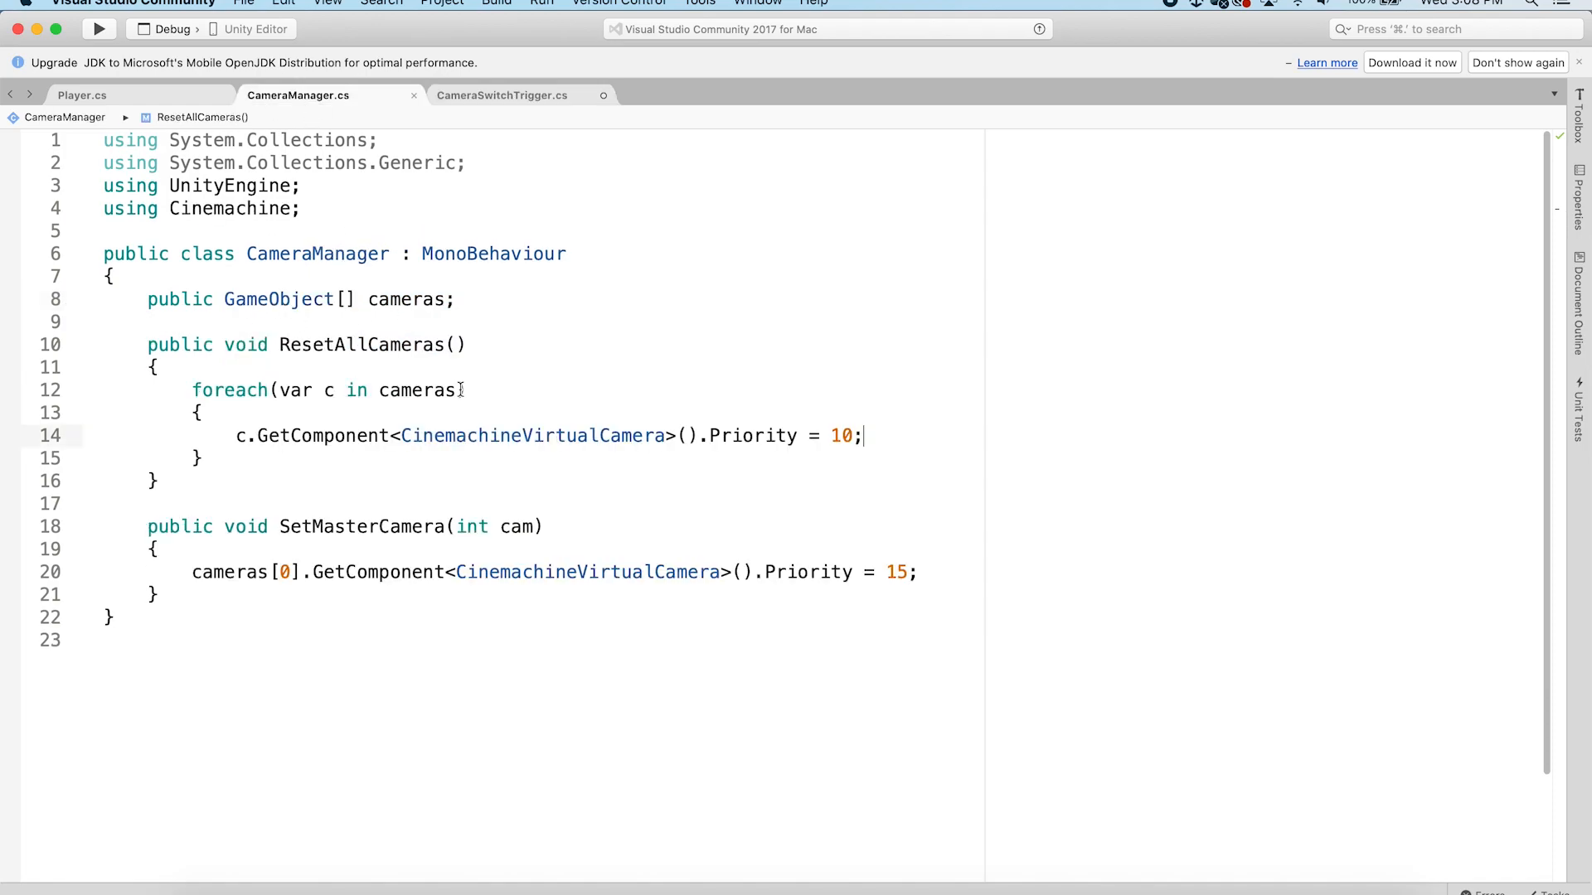
{"action": "left_click_drag", "start_coordinate": [546, 527], "coordinate": [457, 527]}
{"action": "left_click", "coordinate": [544, 527]}
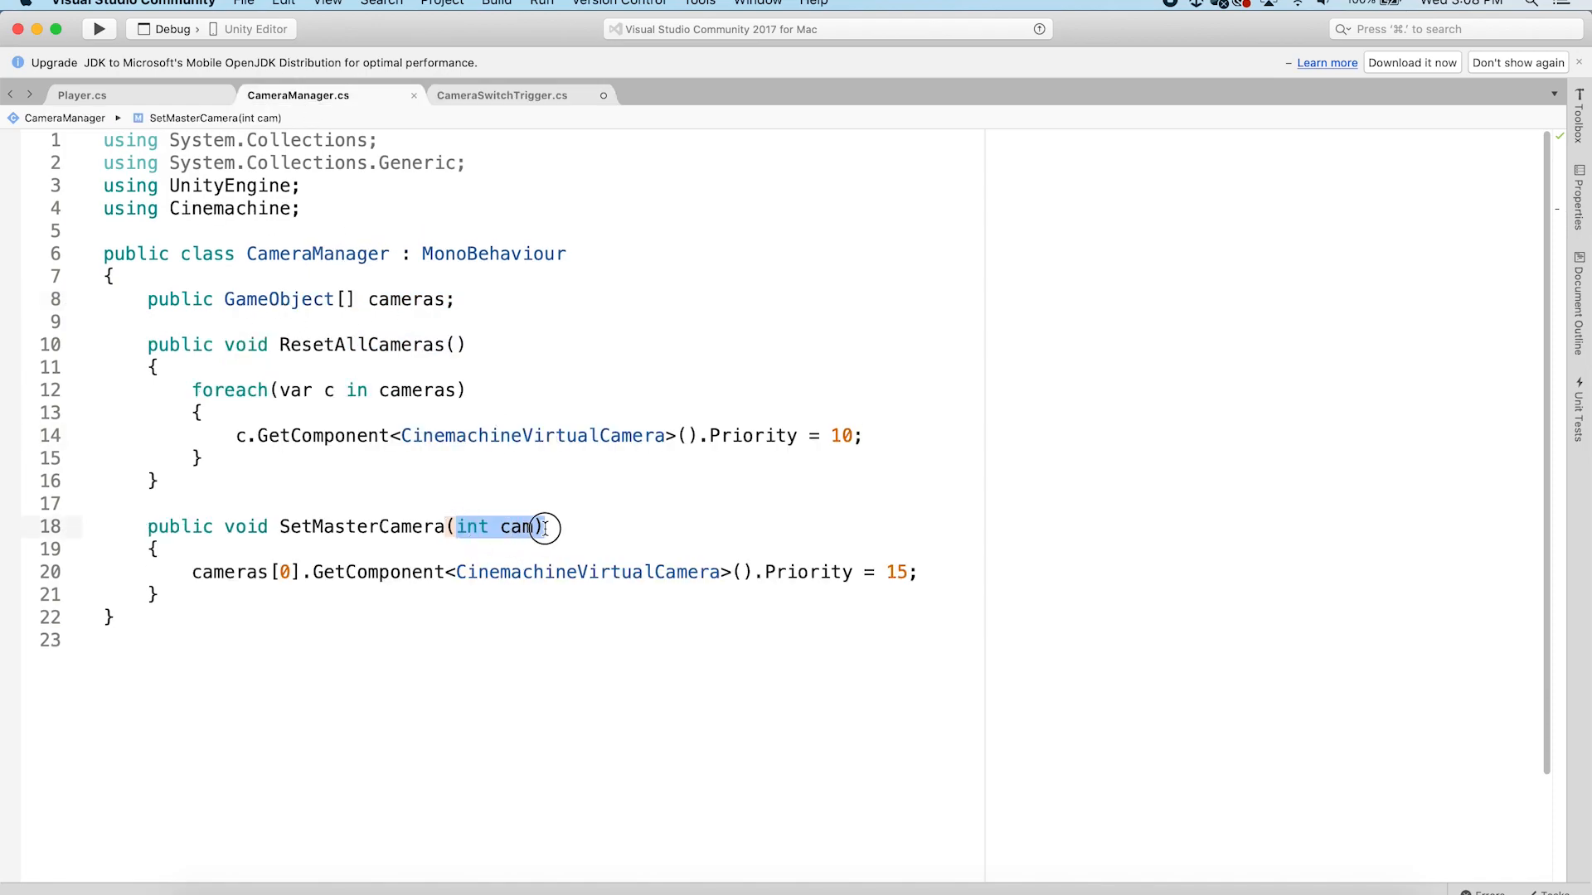
{"action": "left_click", "coordinate": [476, 96]}
In Start, assign camManager = GameObject.Find("Managers").GetComponent<CameraManager>();
{"action": "left_click", "coordinate": [500, 327]}
{"action": "left_click", "coordinate": [228, 412]}
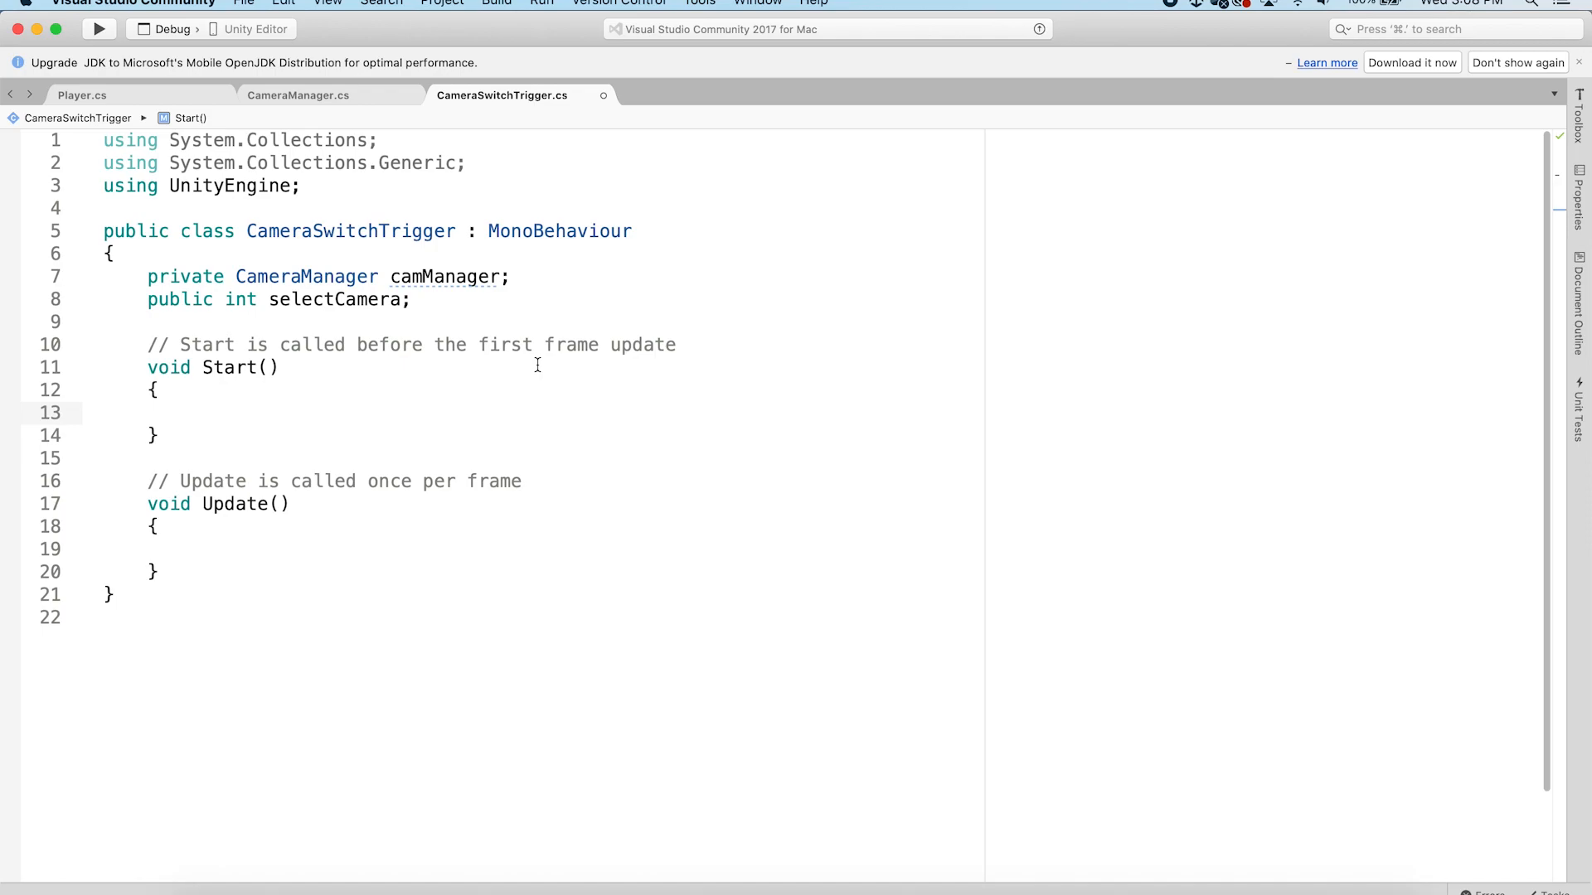
{"action": "type", "text": "cam"}
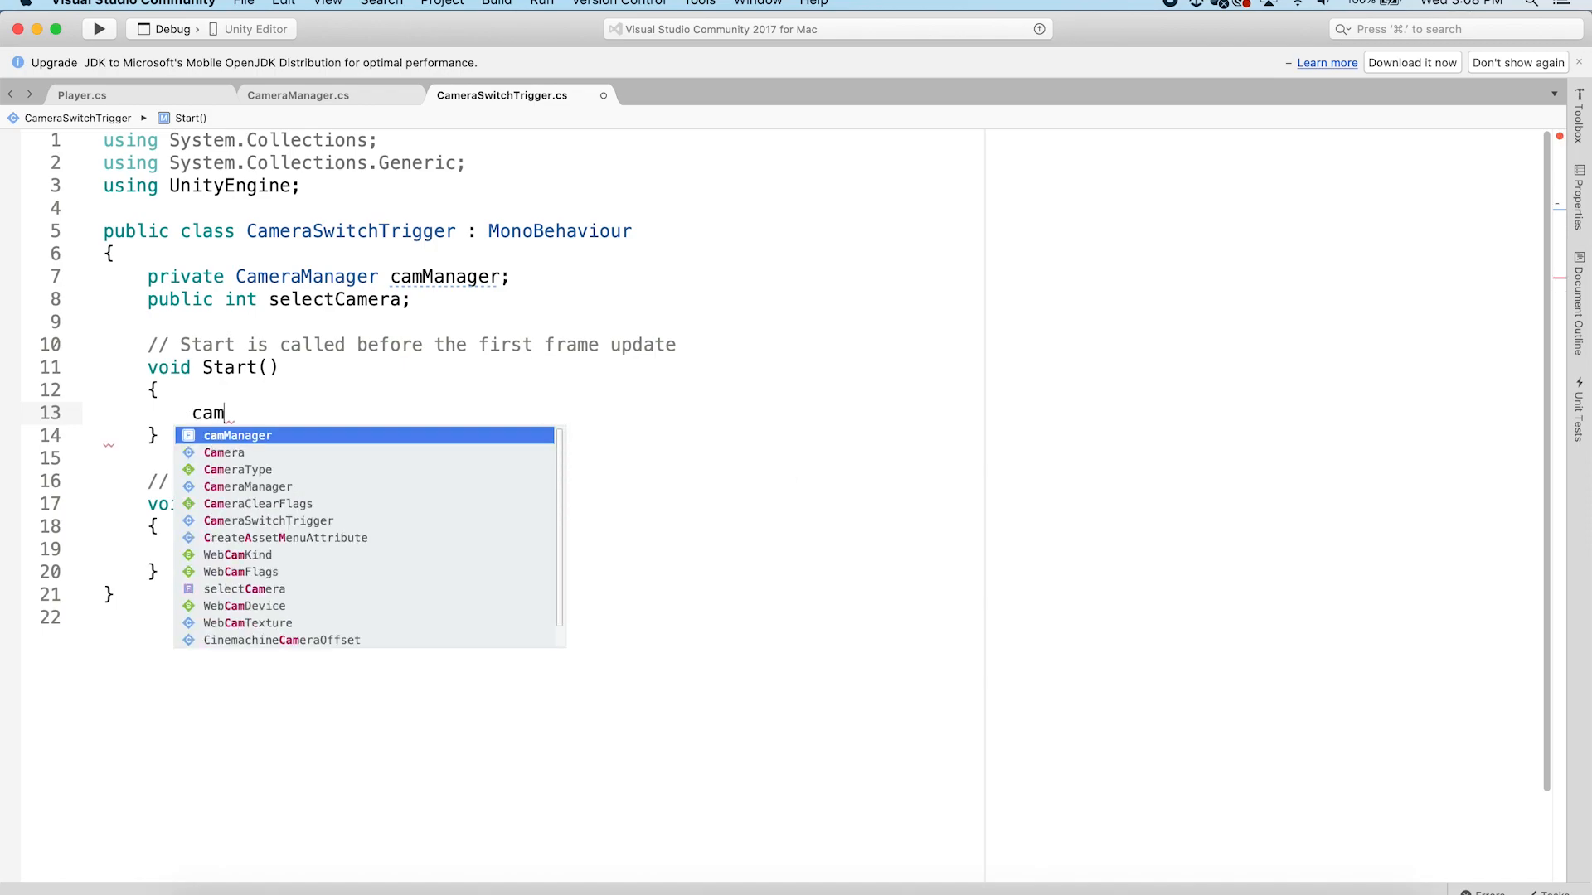
{"action": "key", "text": "Return"}
{"action": "type", "text": "="}
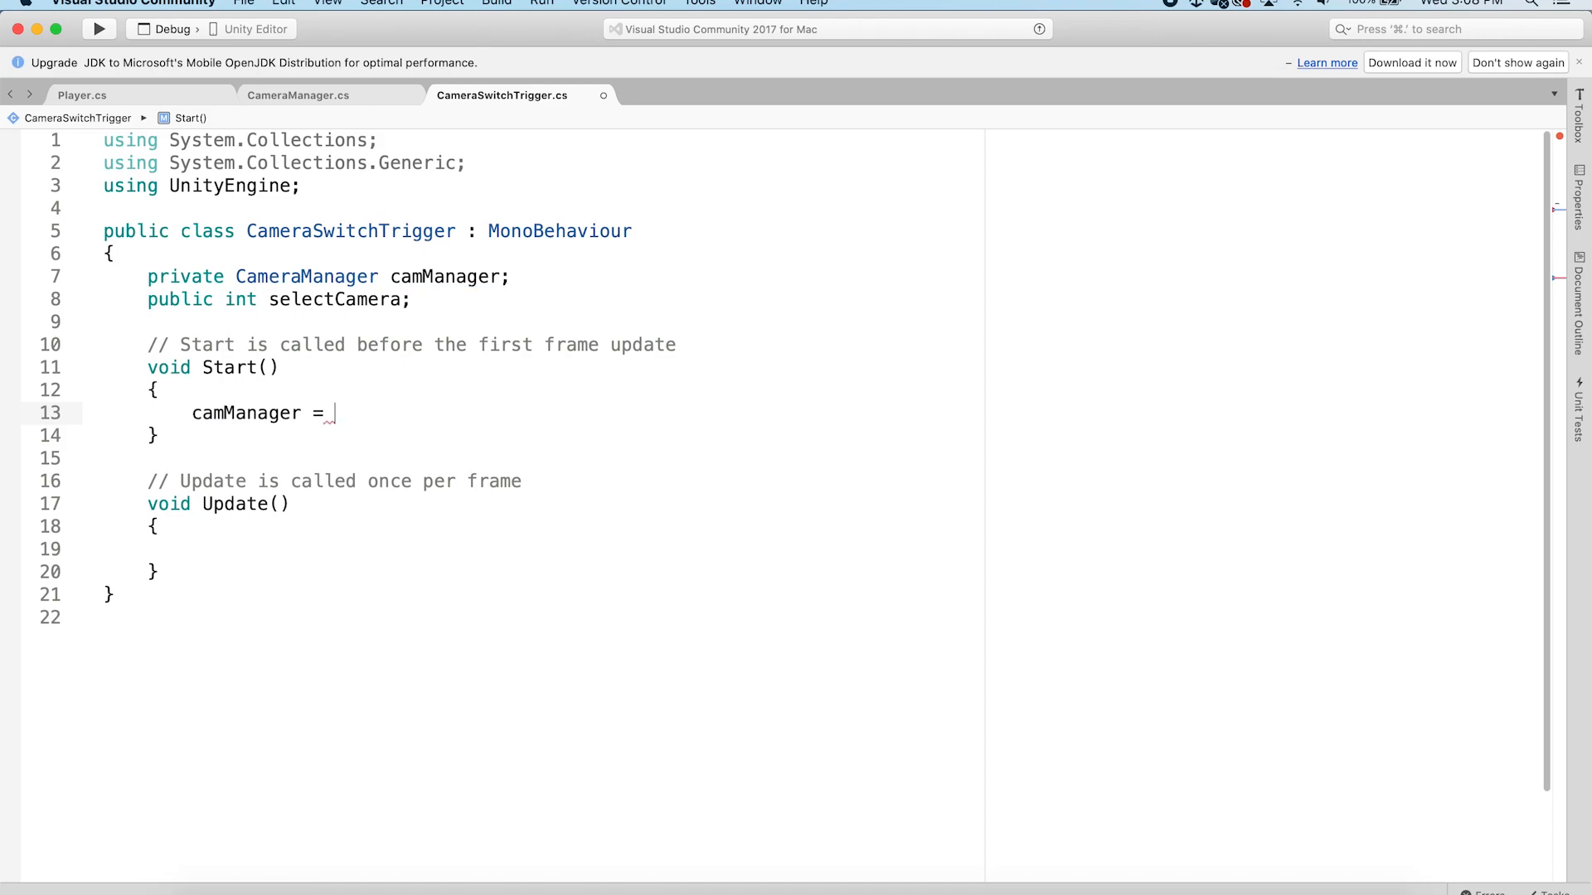
{"action": "type", "text": " Game"}
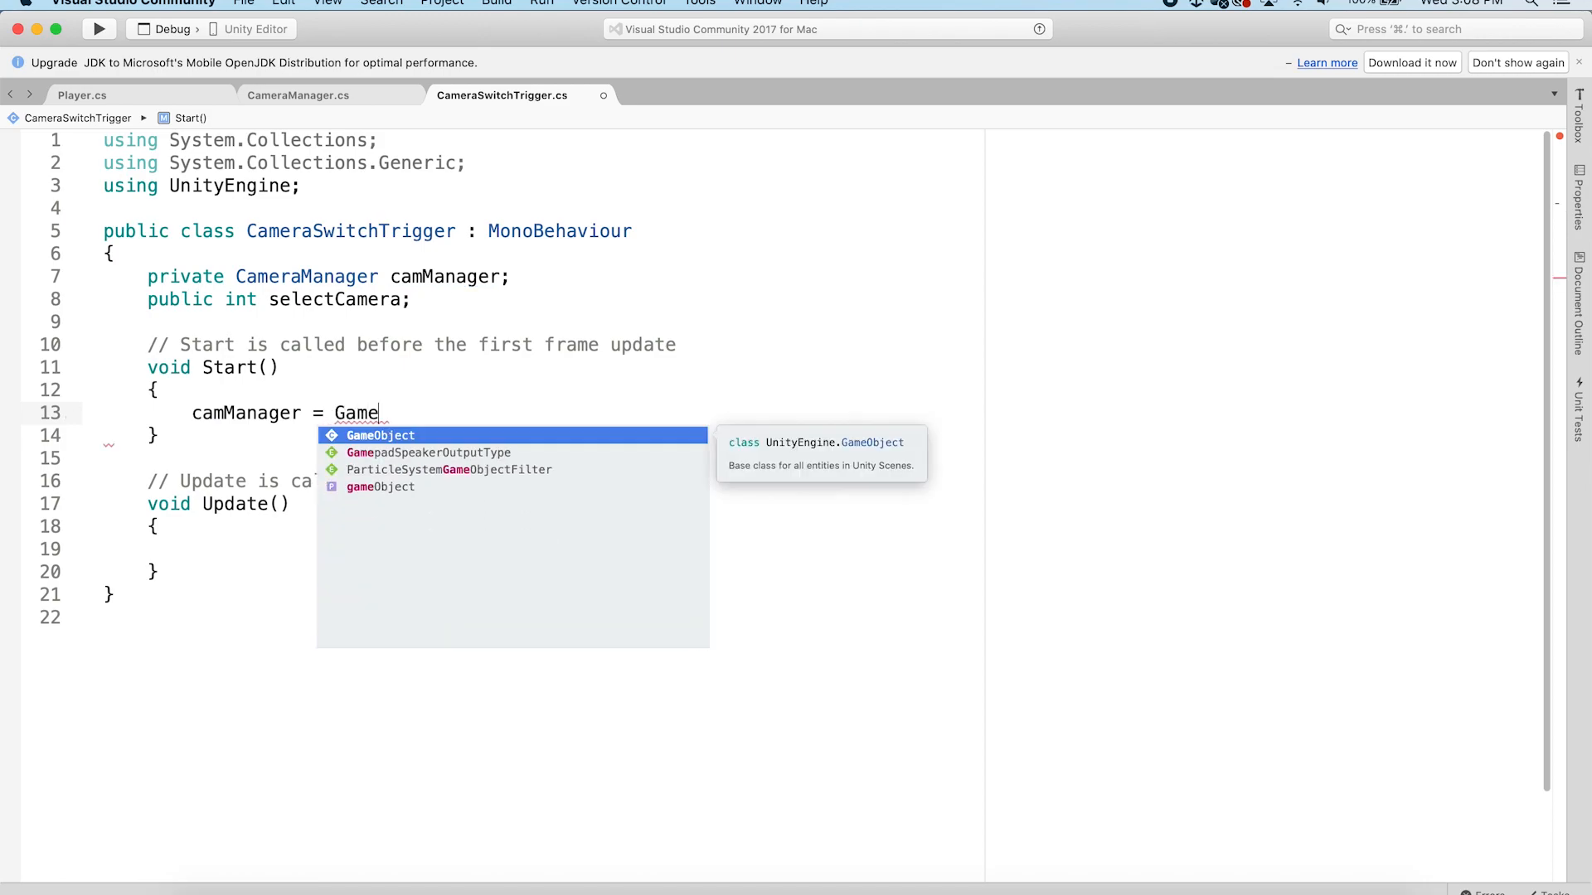
{"action": "key", "text": "Return"}
{"action": "type", "text": ".Find"}
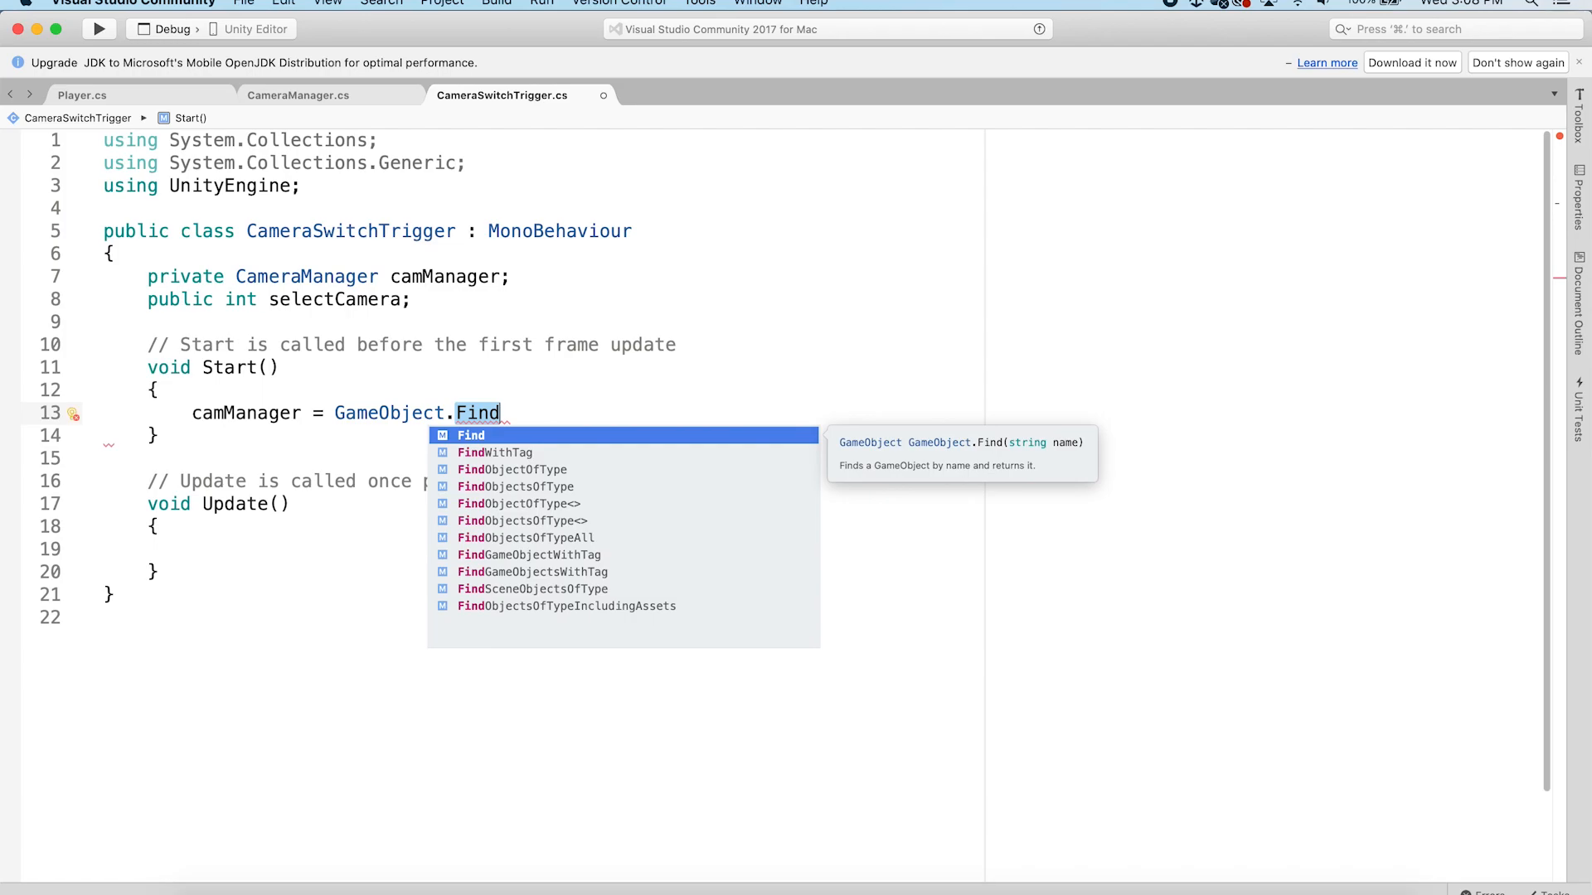
{"action": "key", "text": "Escape"}
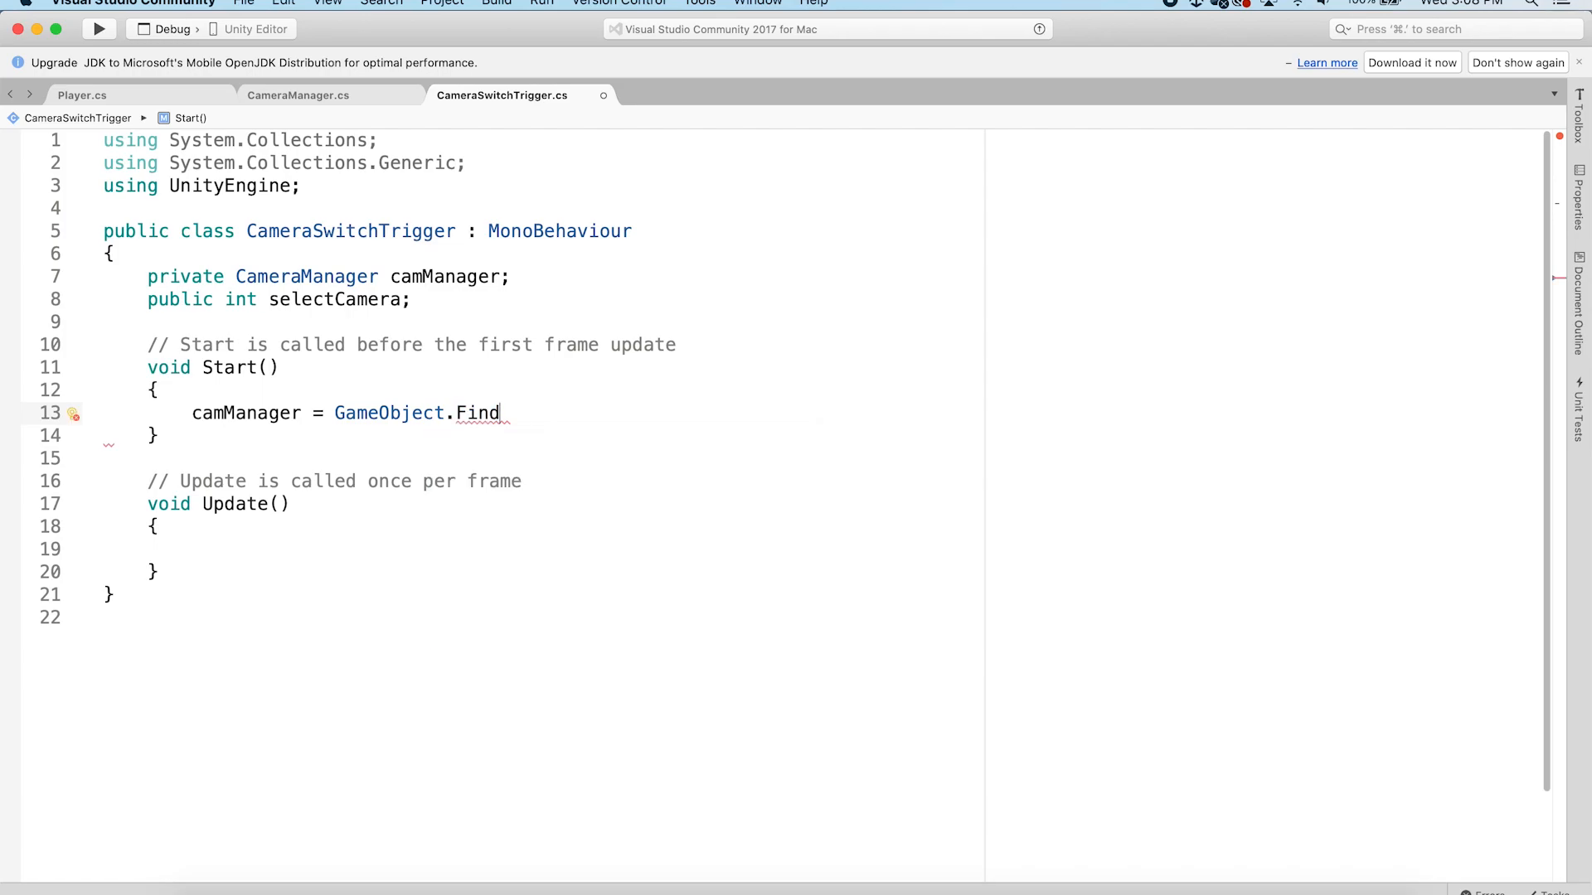
{"action": "type", "text": "(\""}
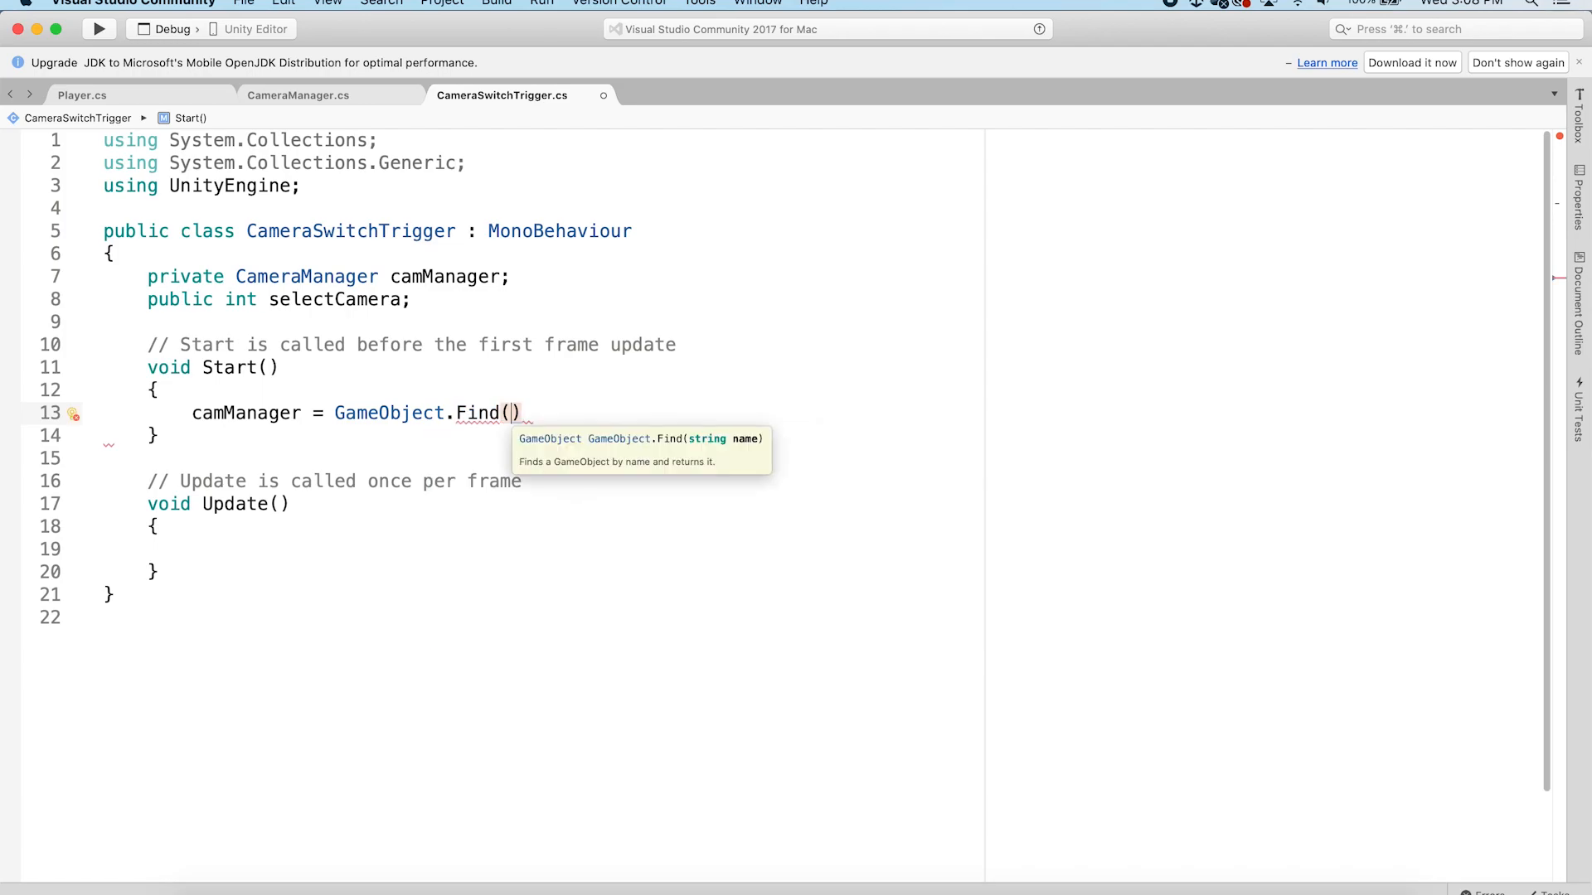
{"action": "type", "text": "Managers\""}
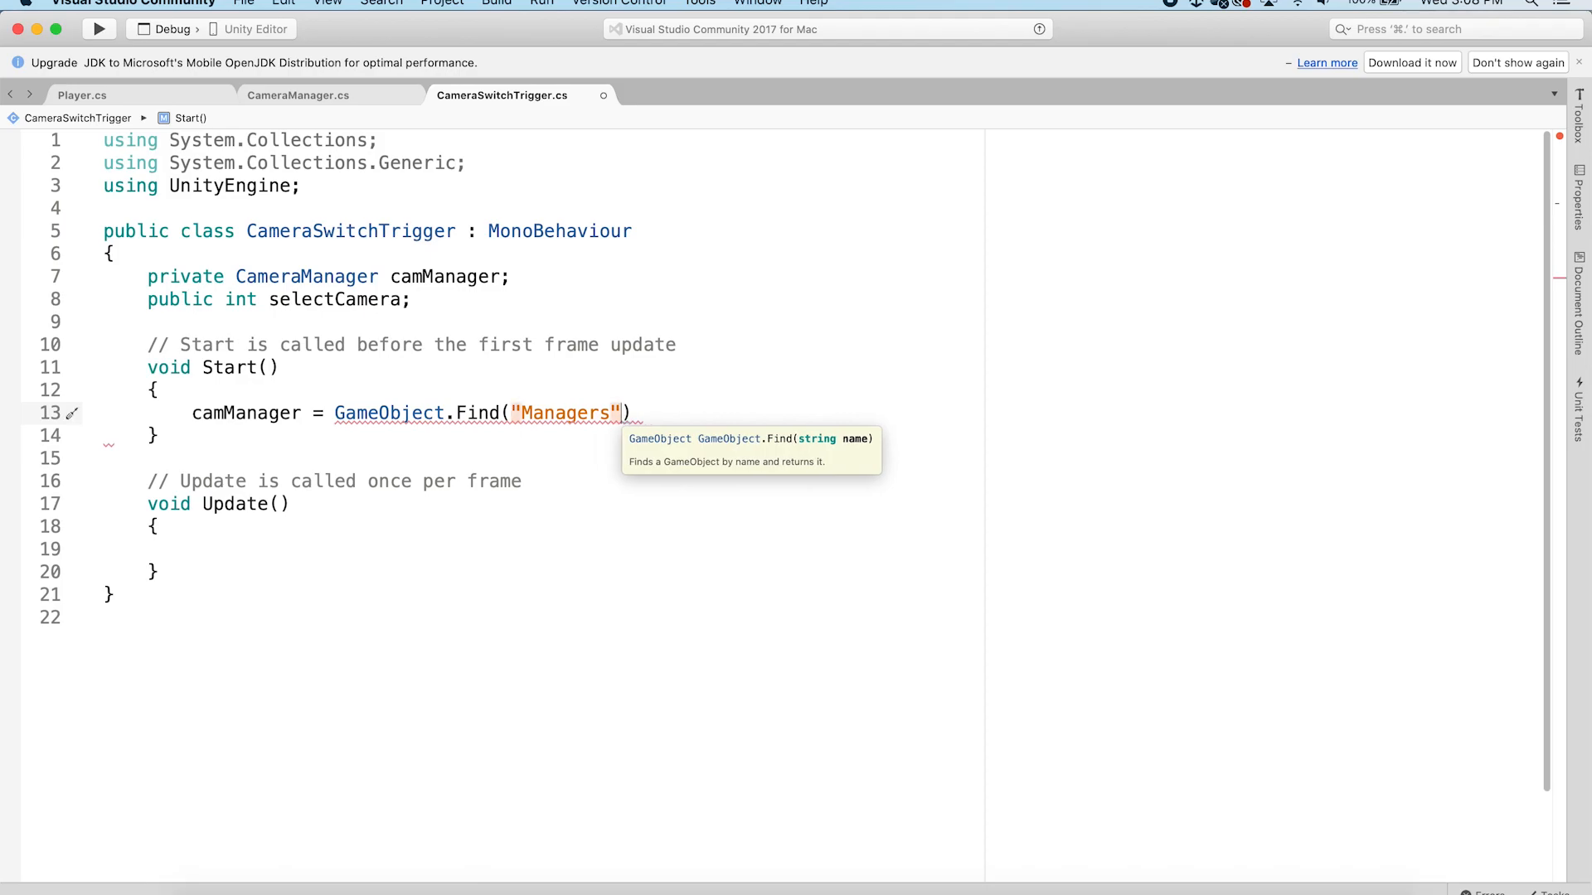
{"action": "type", "text": ").get"}
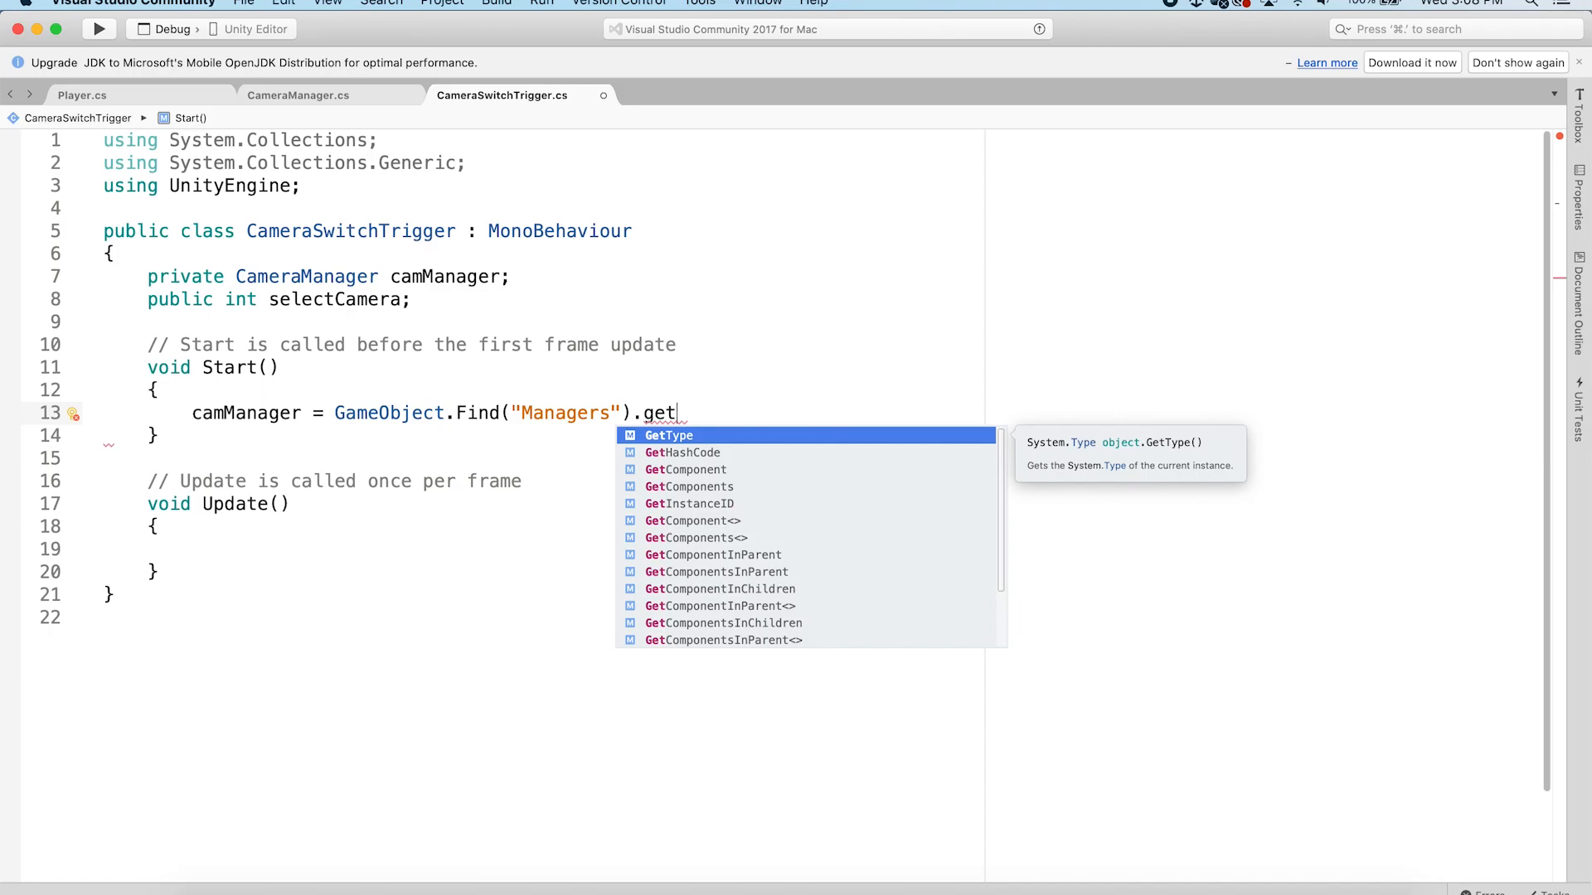
{"action": "key", "text": "Down"}
{"action": "key", "text": "Down"}
{"action": "key", "text": "Return"}
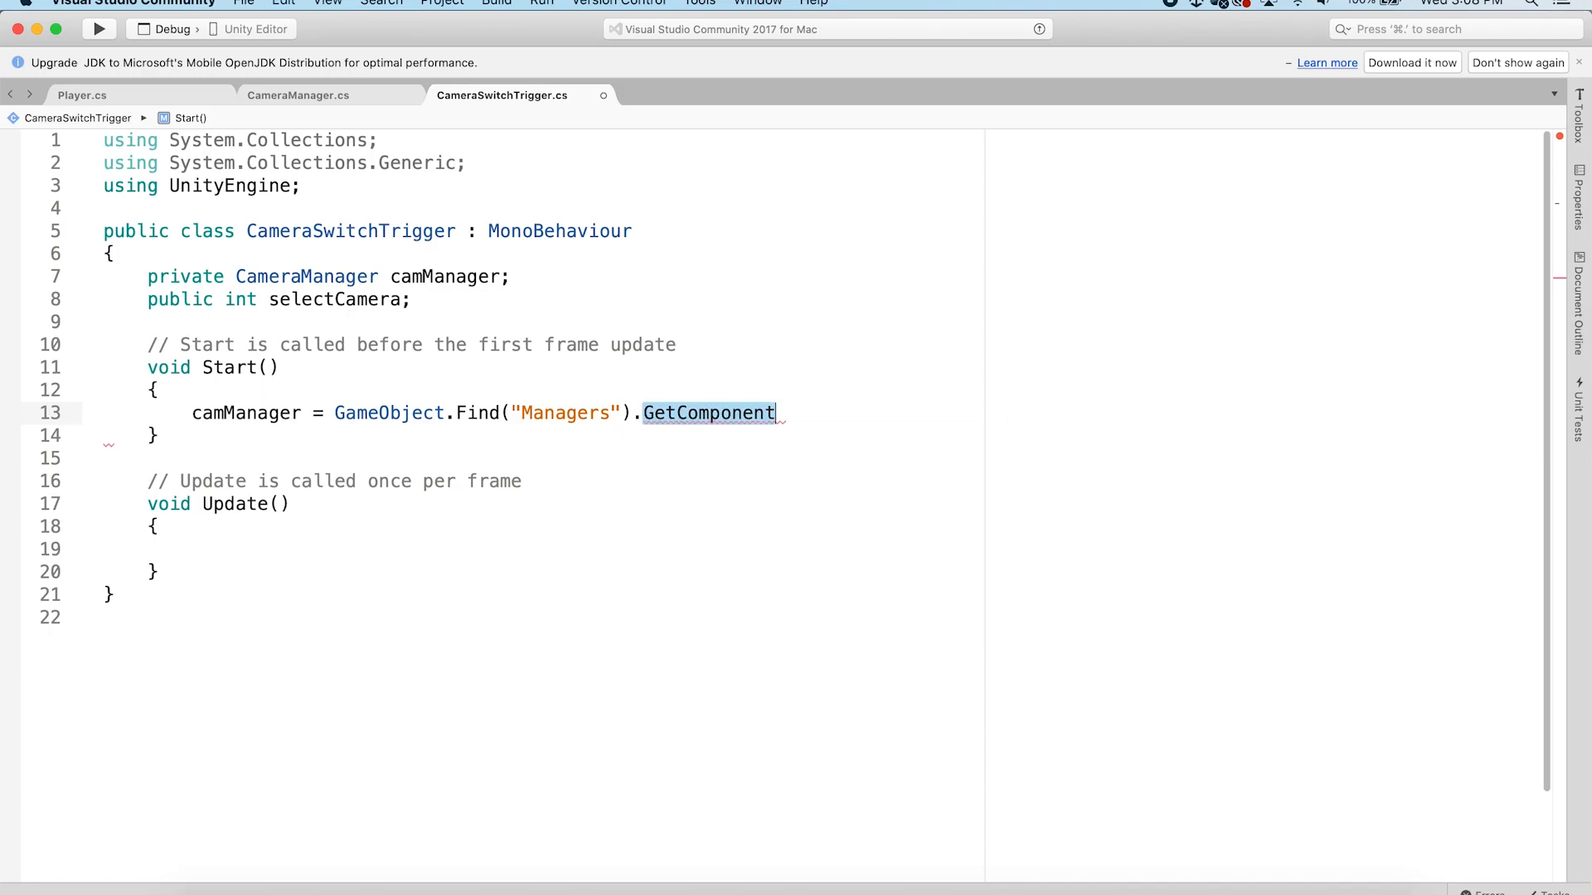
{"action": "type", "text": "<C"}
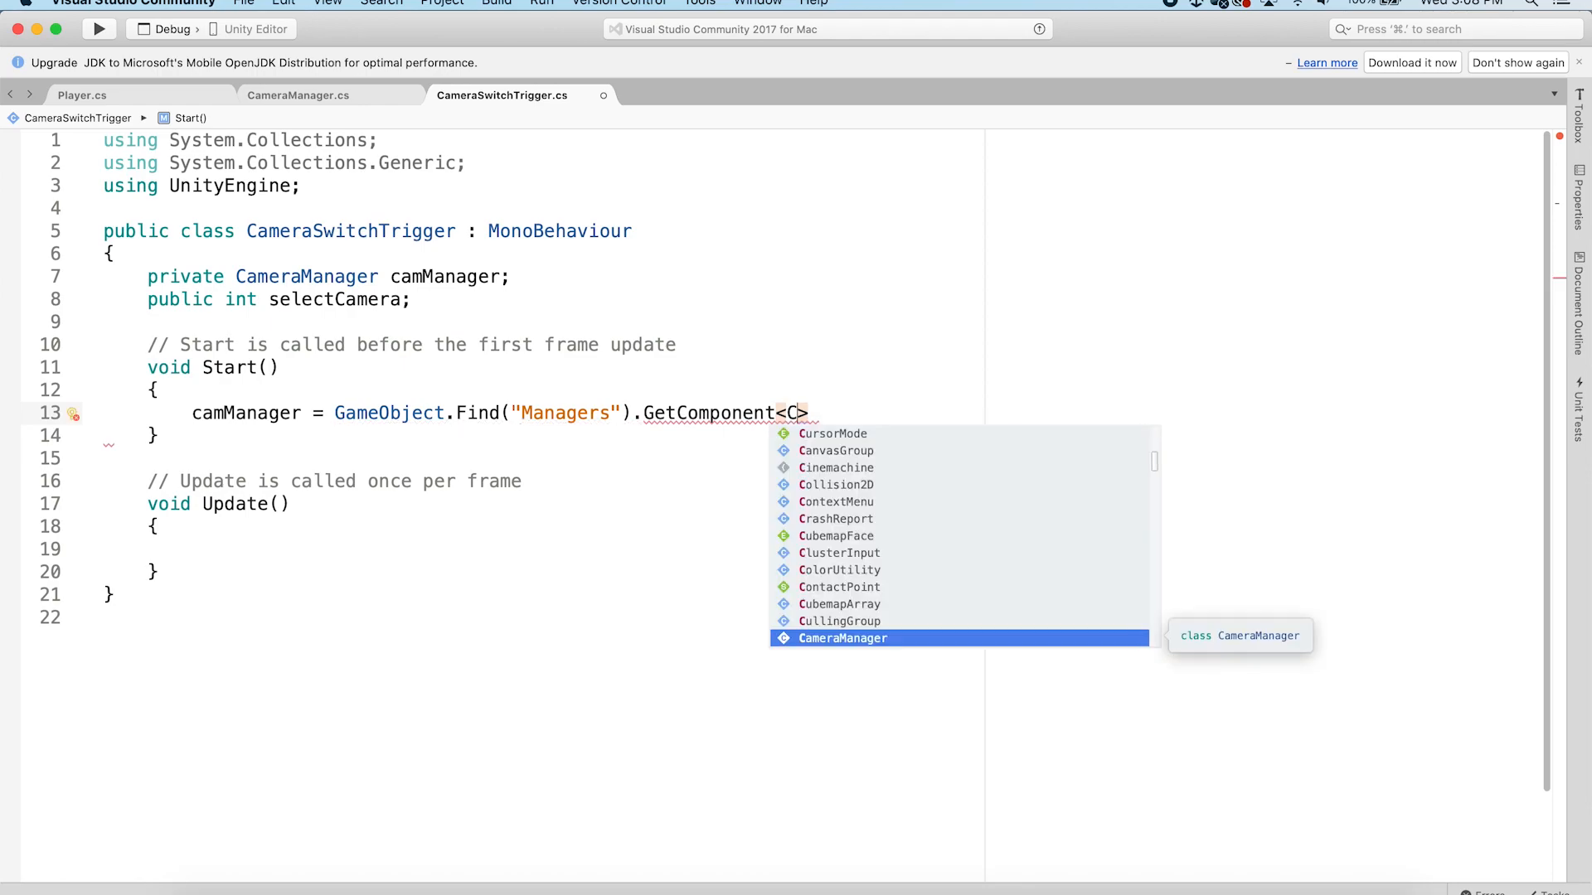
{"action": "type", "text": "am"}
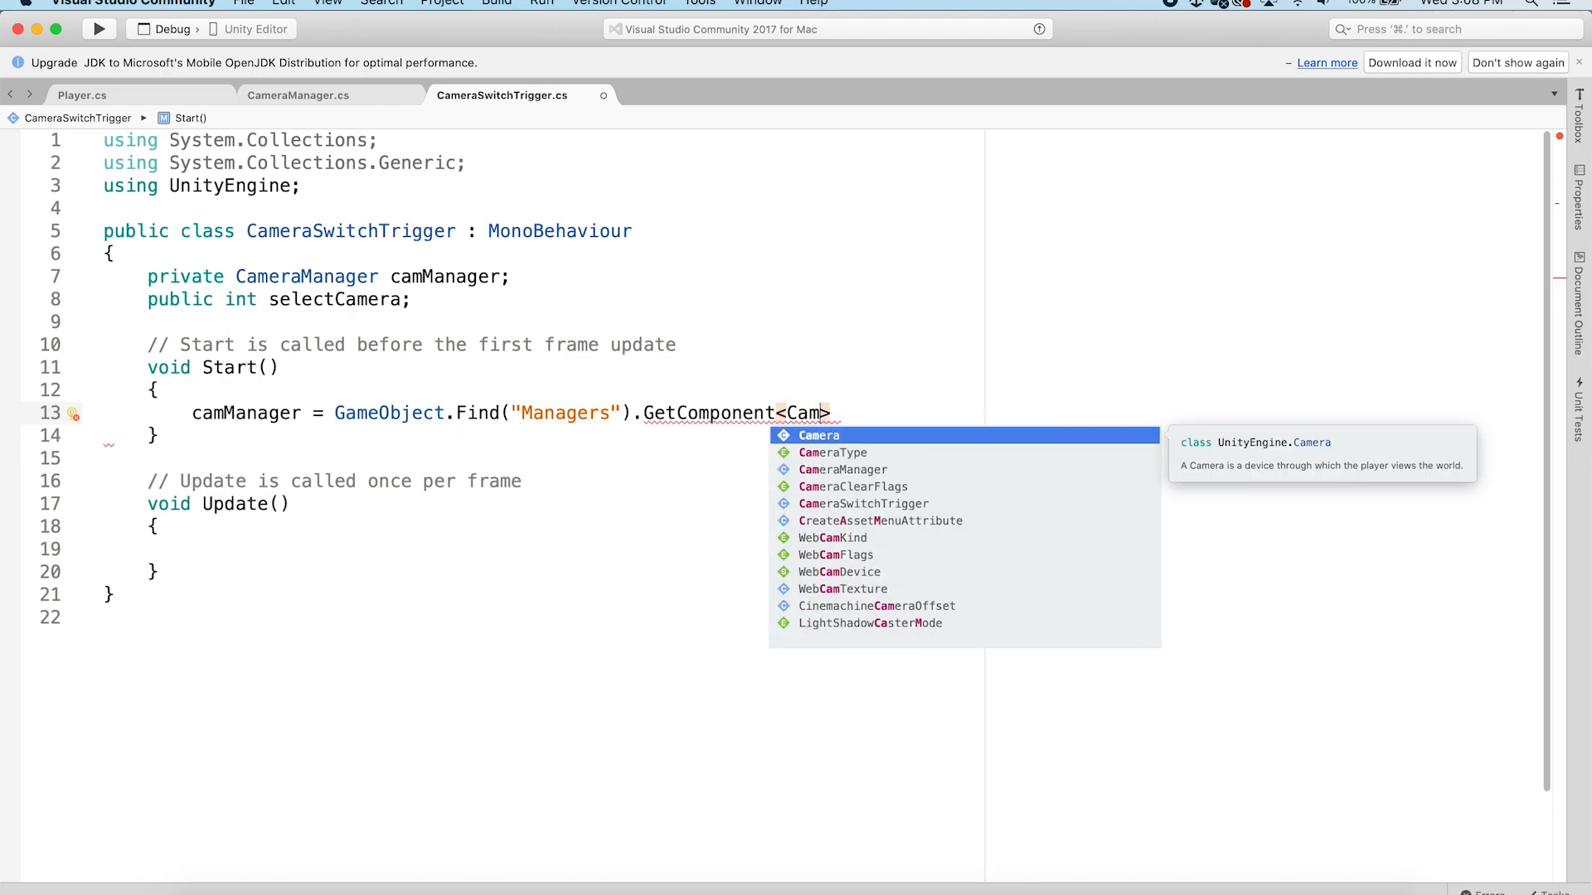
{"action": "key", "text": "Down"}
{"action": "key", "text": "Down"}
{"action": "key", "text": "Return"}
{"action": "type", "text": "();"}
Replace the Update method with an OnTriggerEnter(Collider other) method
{"action": "left_click", "coordinate": [200, 547]}
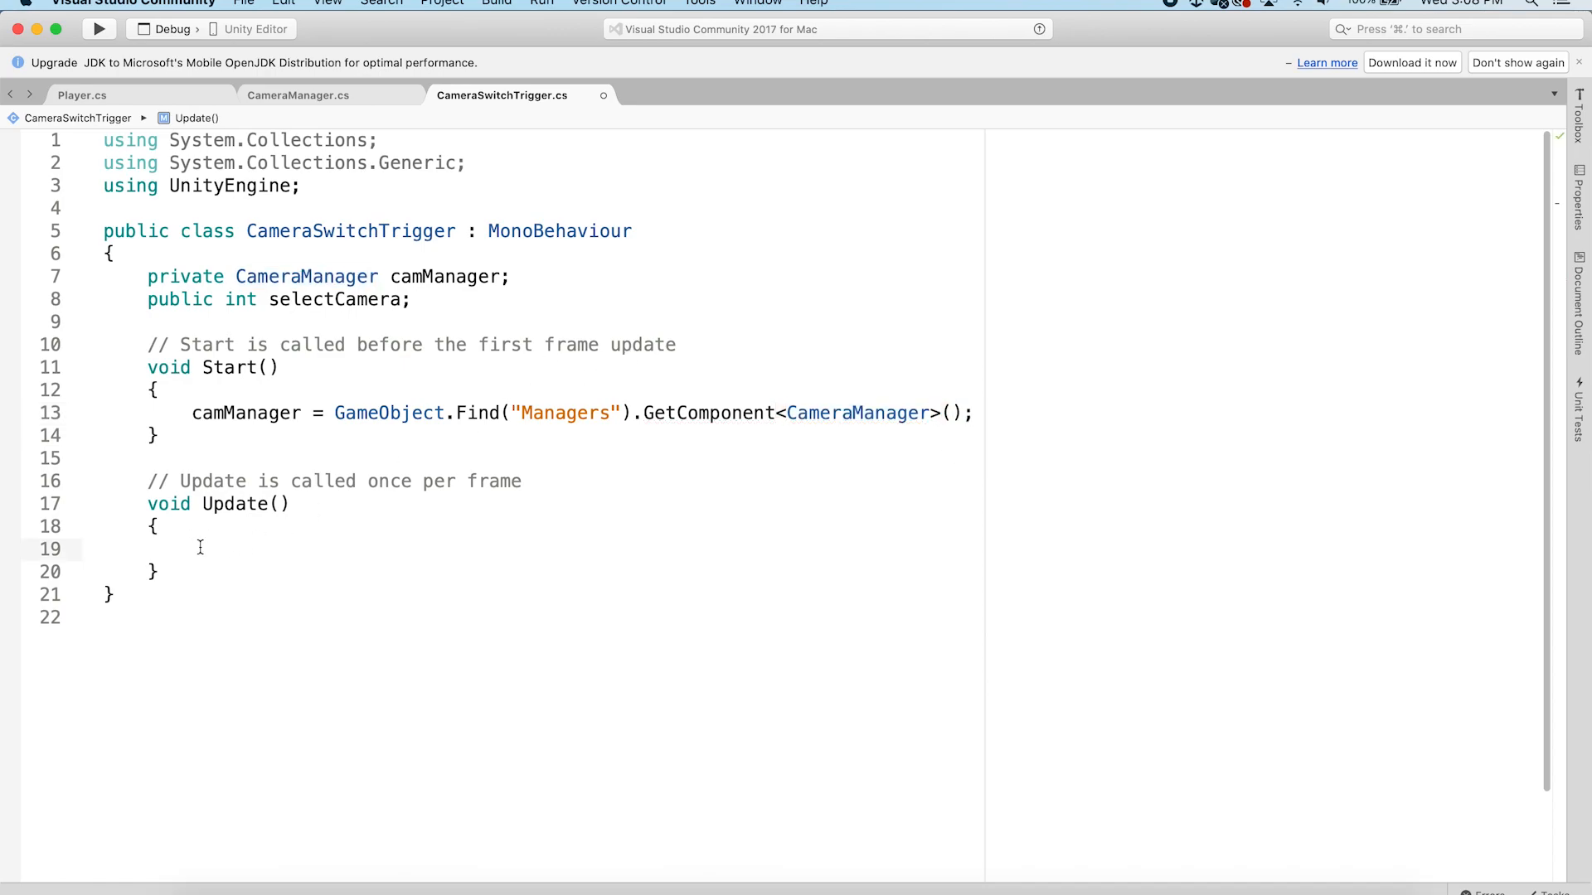
{"action": "left_click_drag", "start_coordinate": [163, 572], "coordinate": [150, 482]}
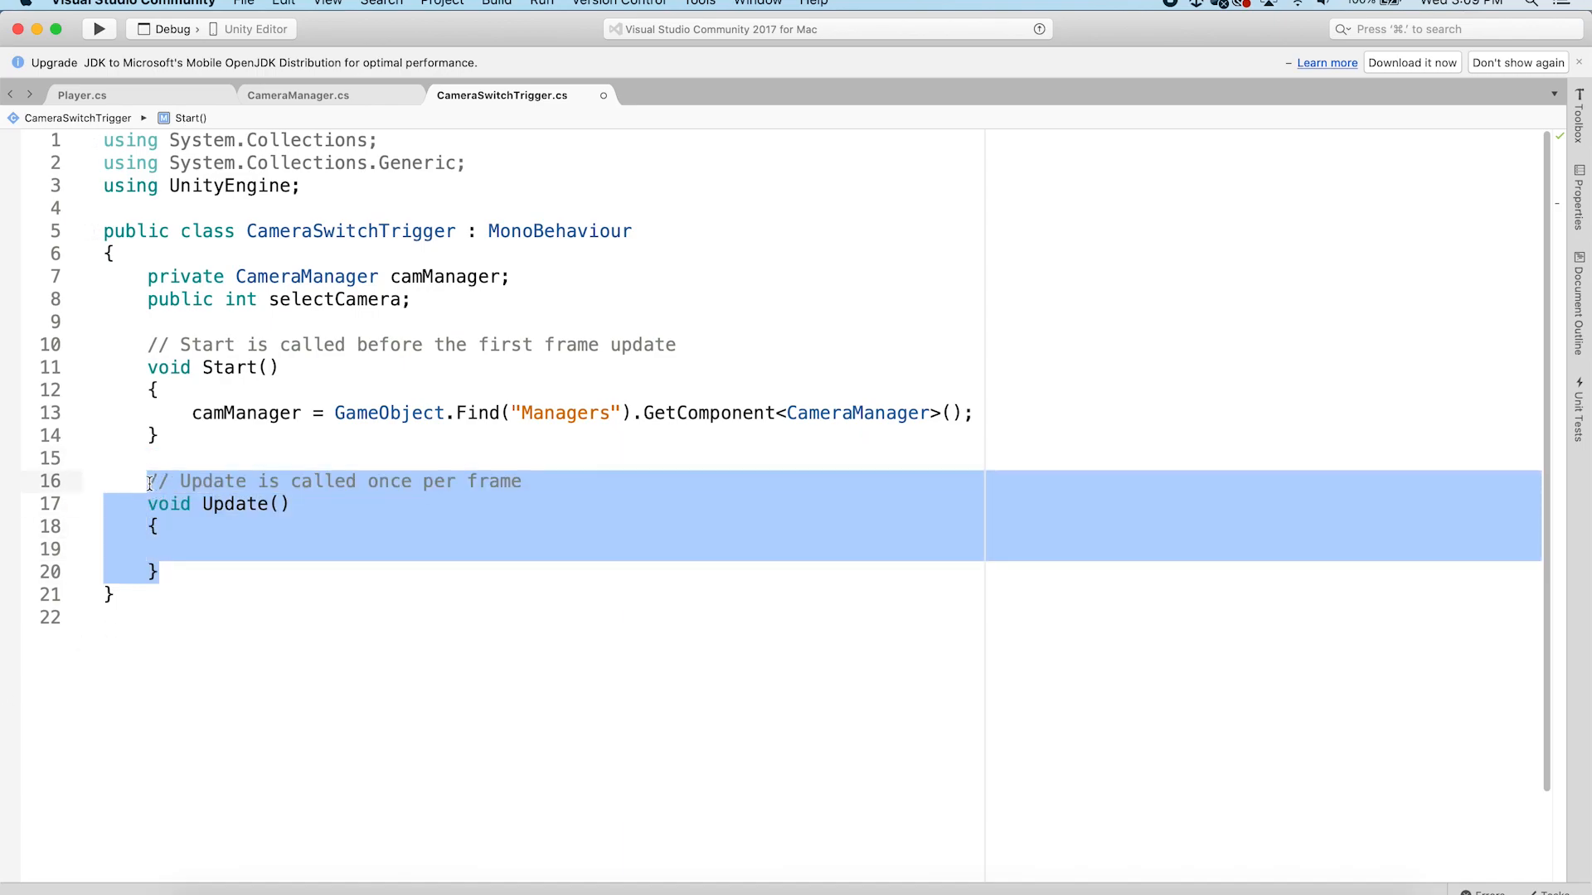
{"action": "type", "text": "Ontrigg"}
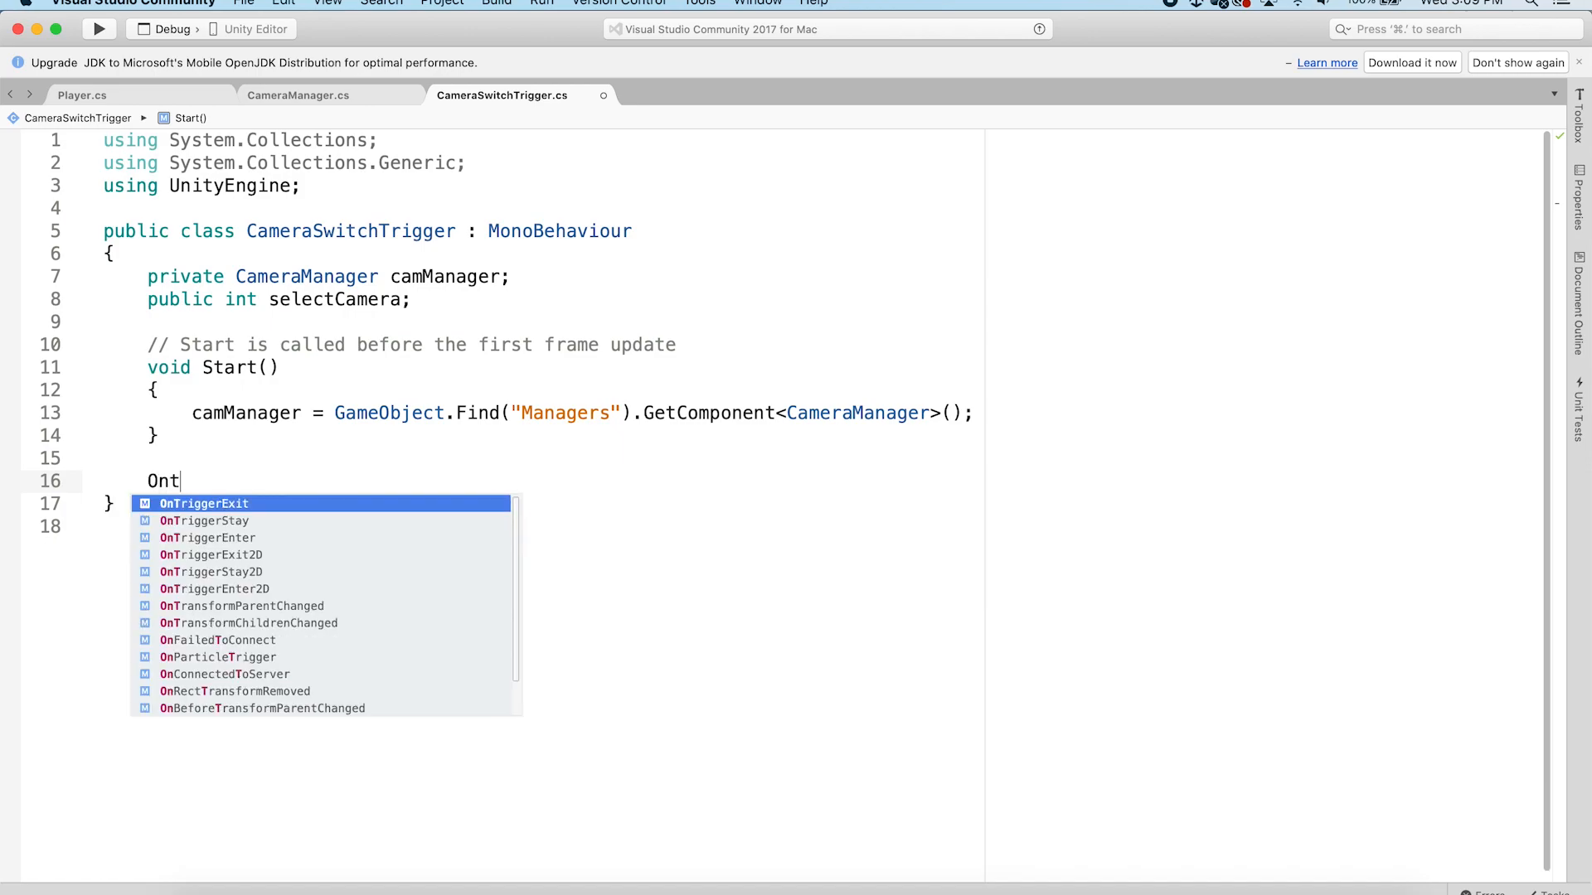
{"action": "key", "text": "Down"}
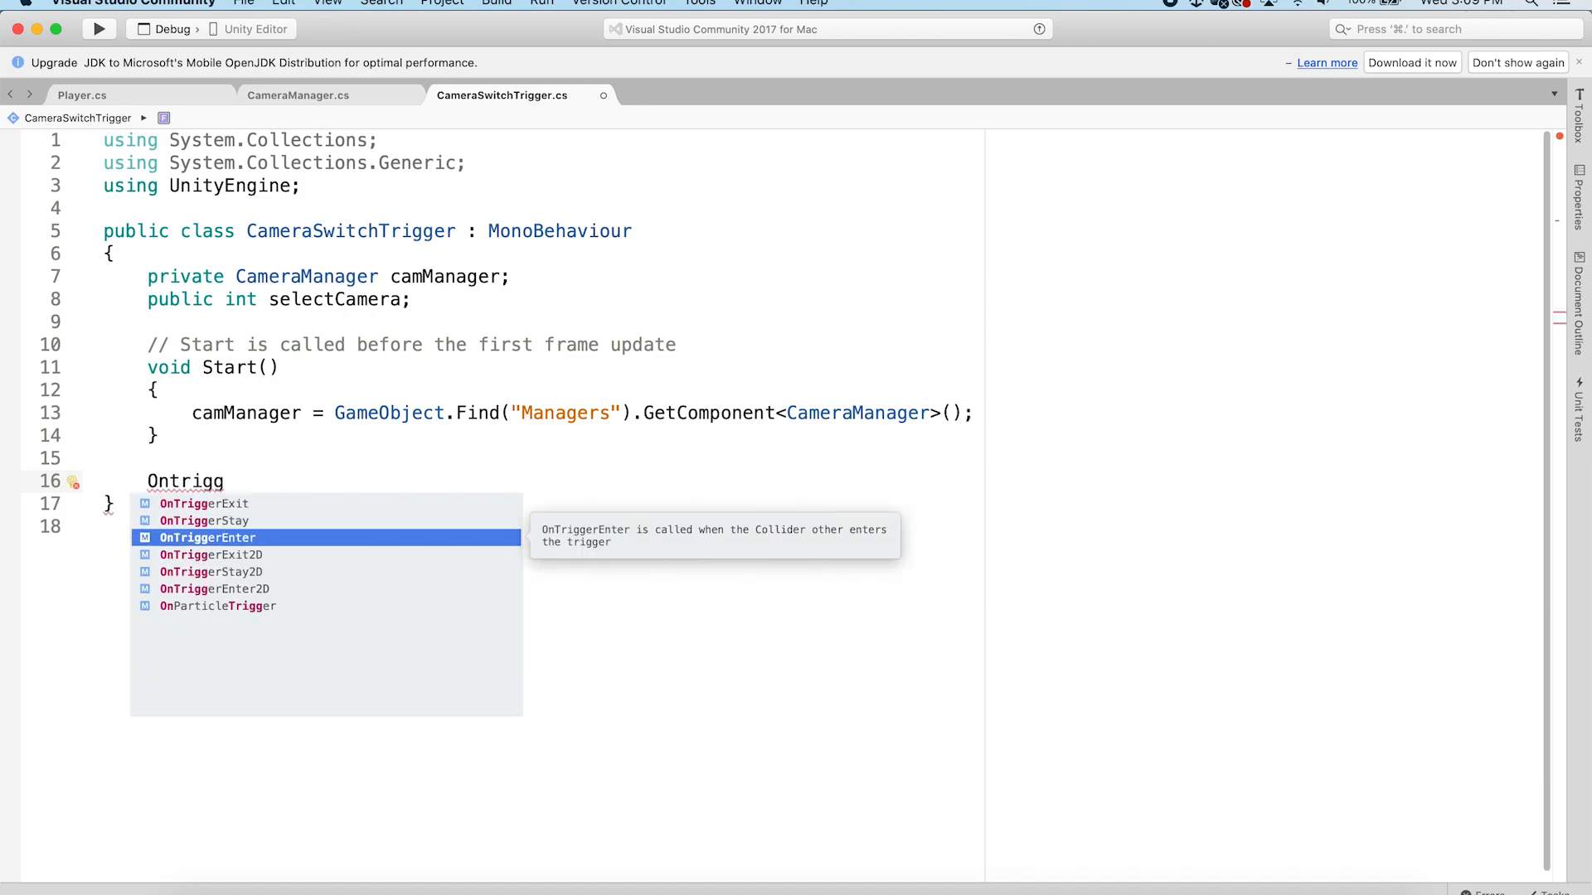
{"action": "key", "text": "Return"}
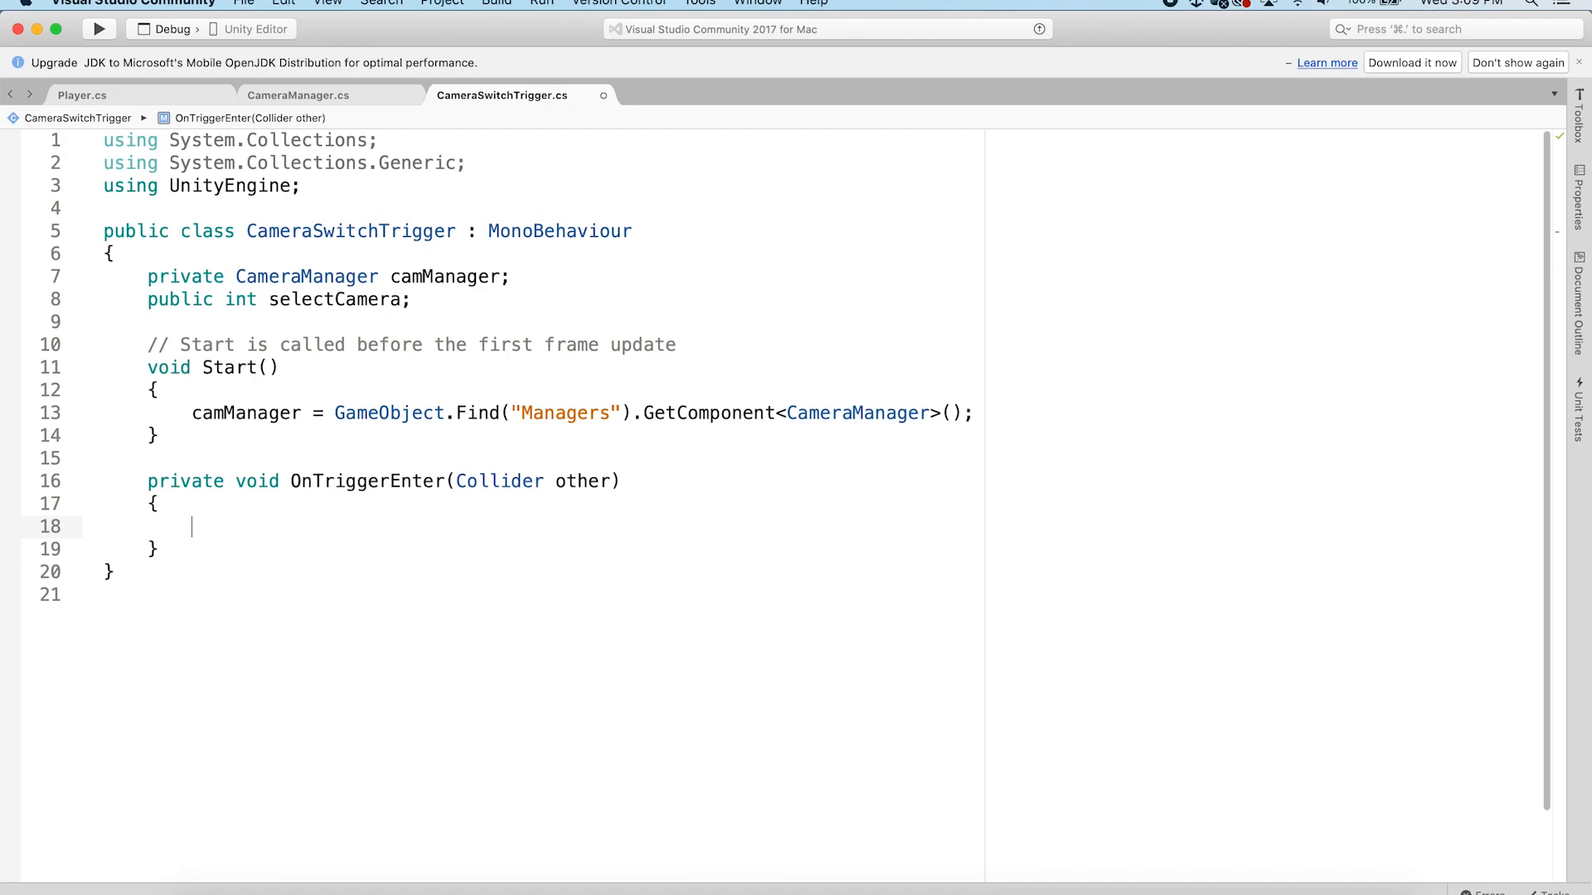
Inside OnTriggerEnter, add an if (other.tag == "Player") block with braces
{"action": "type", "text": "f (other.tag == "}
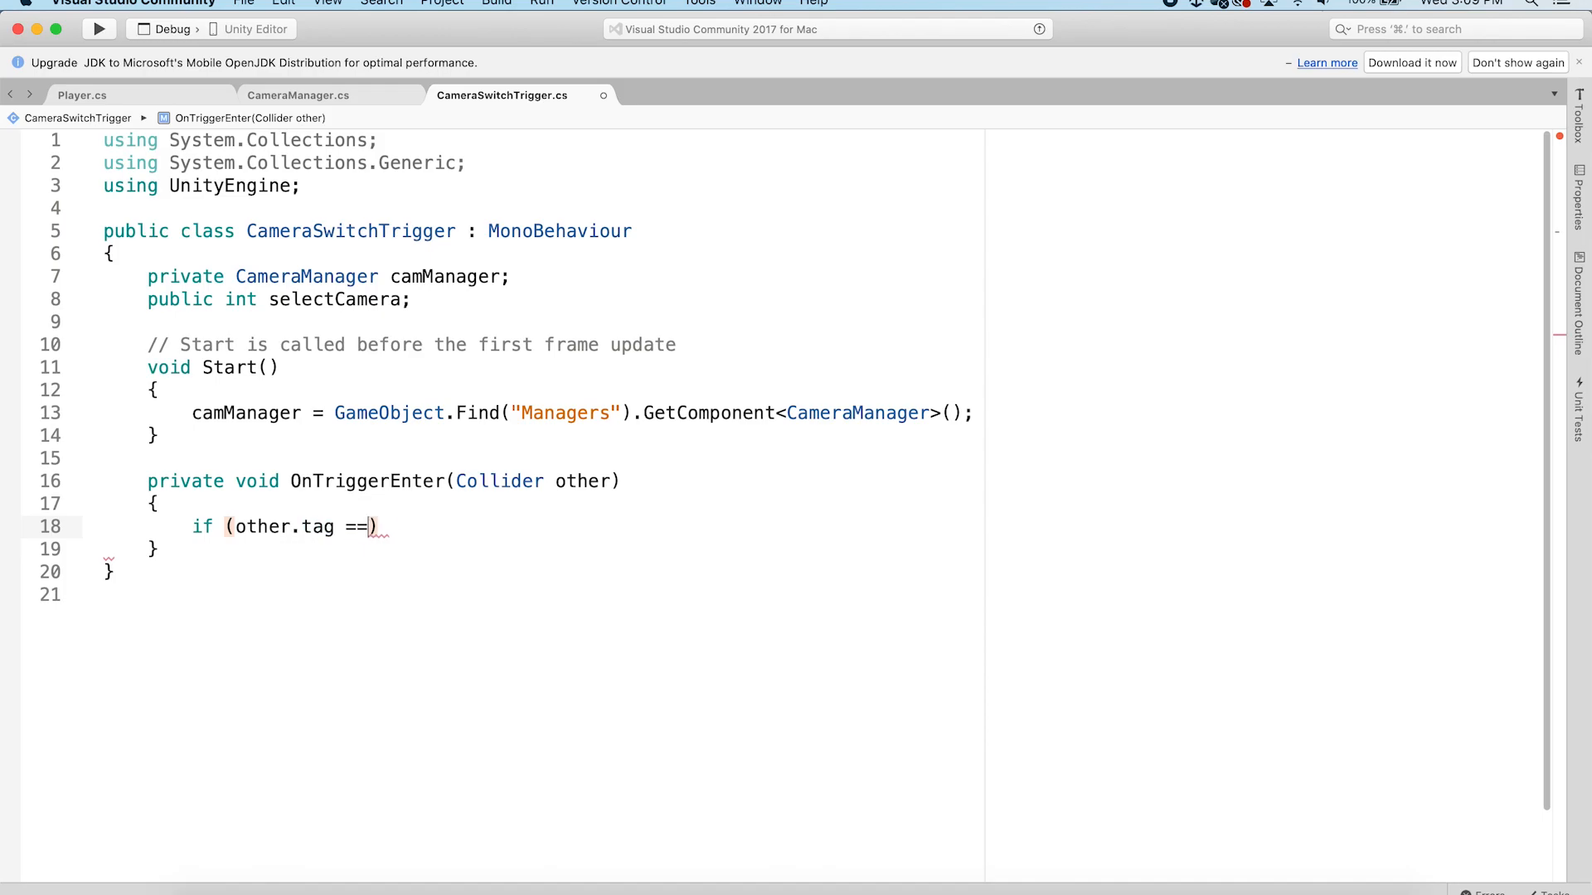
{"action": "type", "text": "\"Player\")"}
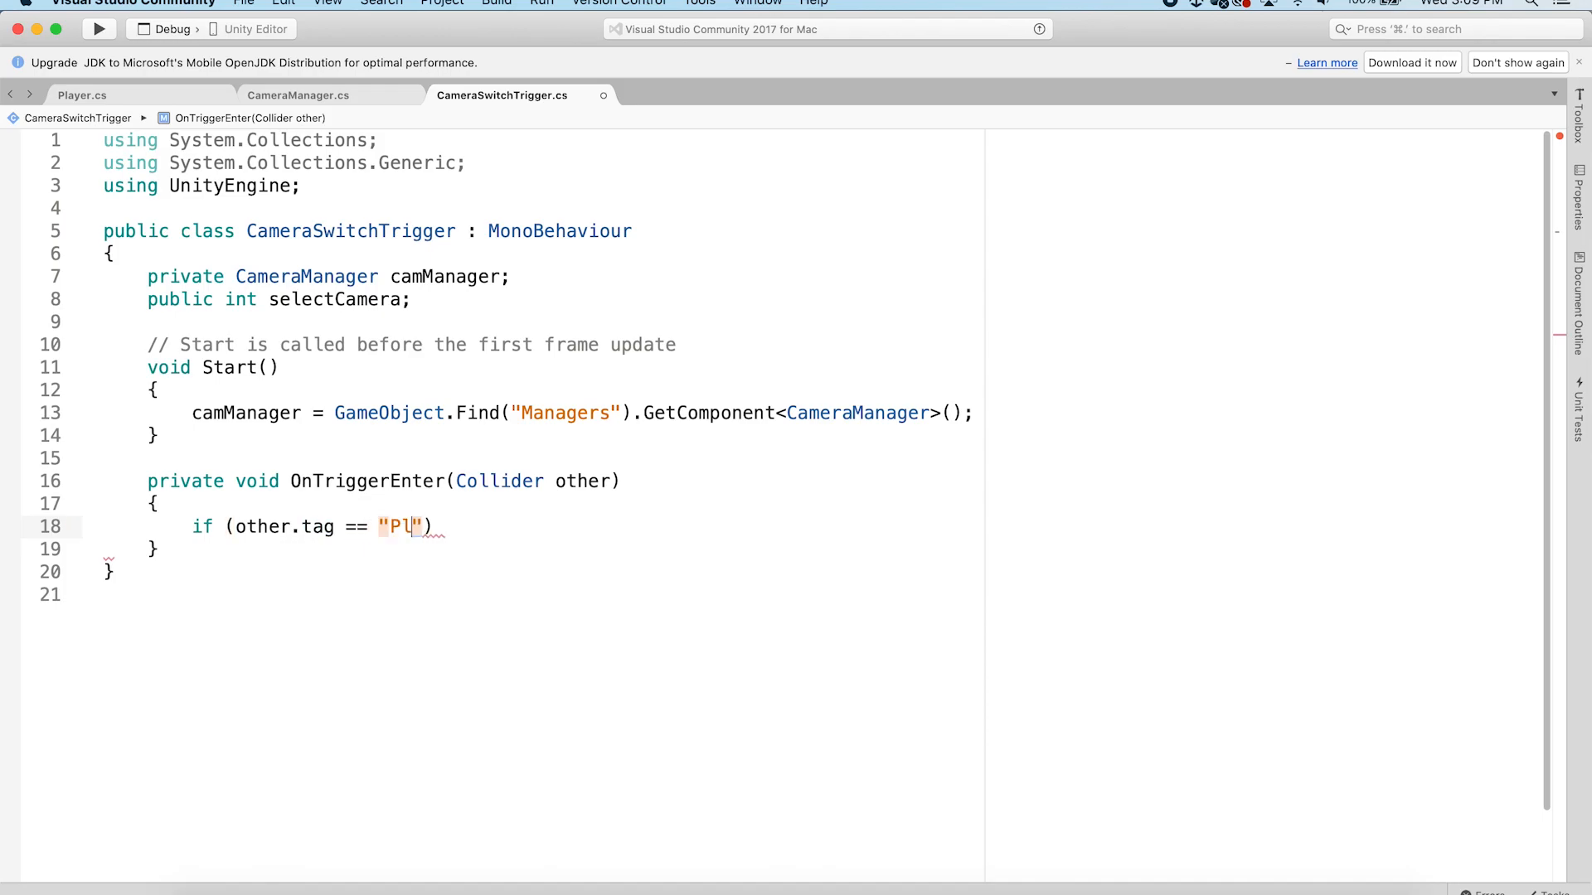
{"action": "key", "text": "Return"}
{"action": "type", "text": "{"}
{"action": "key", "text": "Return"}
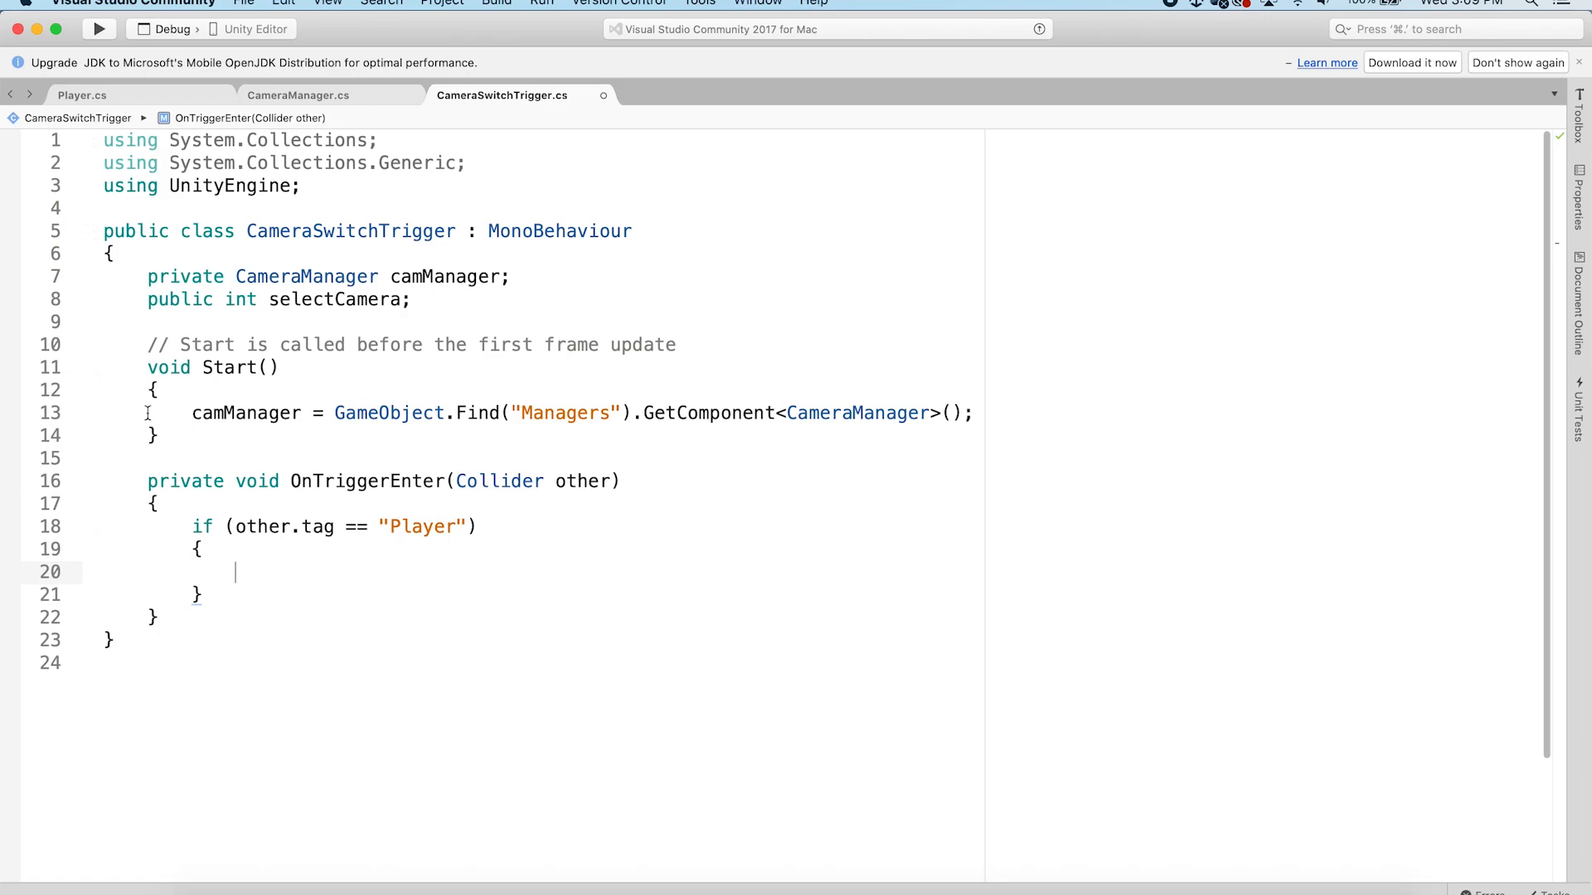
Inside the Player check, call camManager.ResetAllCameras(); and camManager.SetMasterCamera();
{"action": "left_click", "coordinate": [302, 92]}
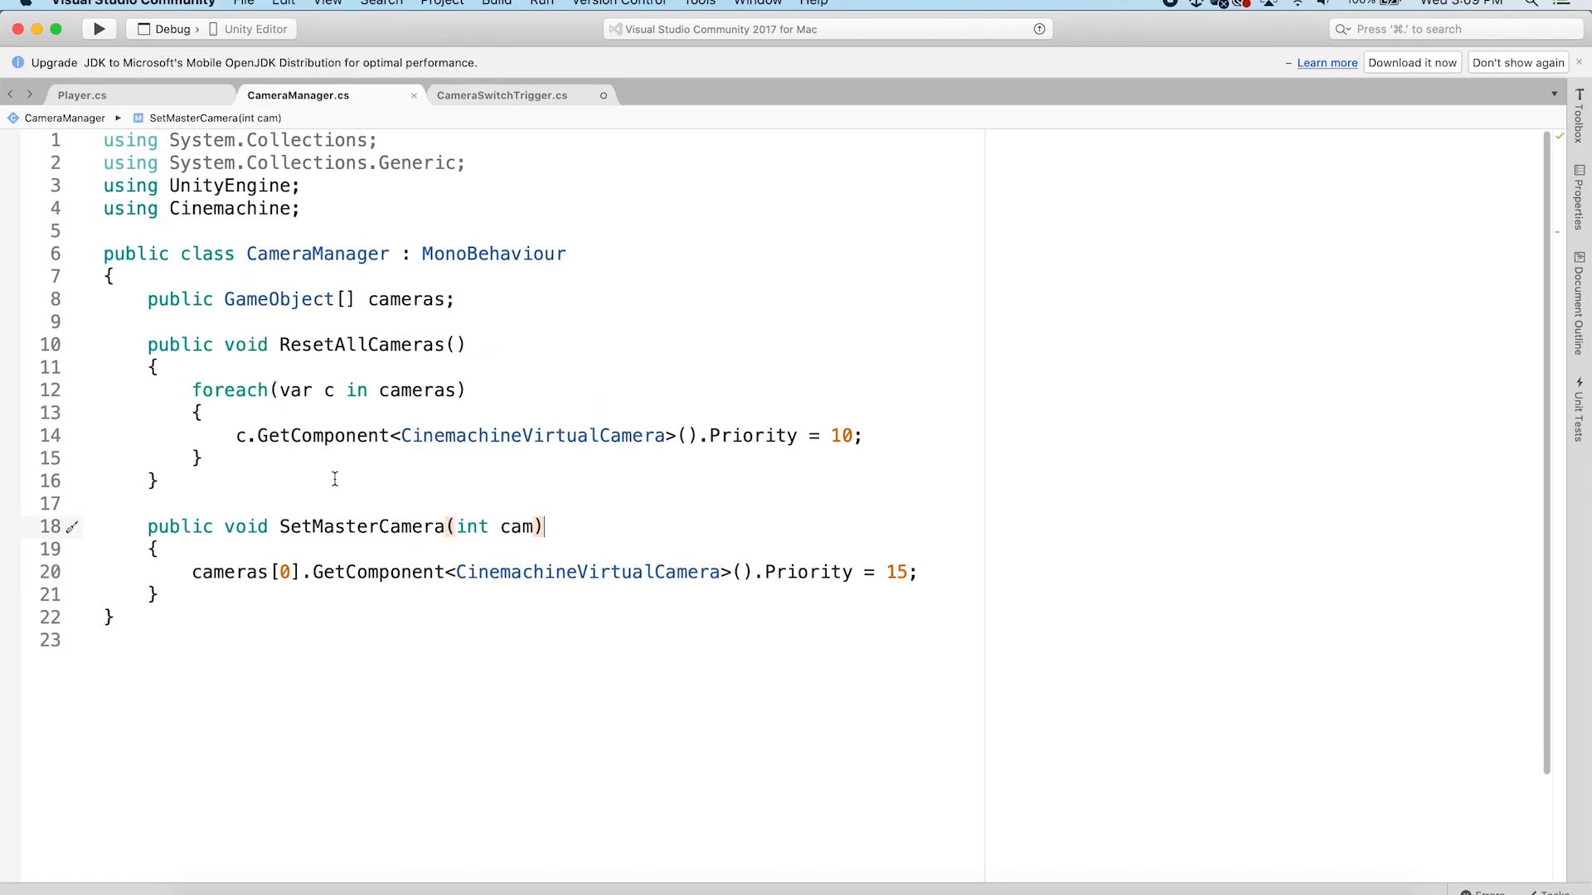
{"action": "left_click", "coordinate": [502, 95]}
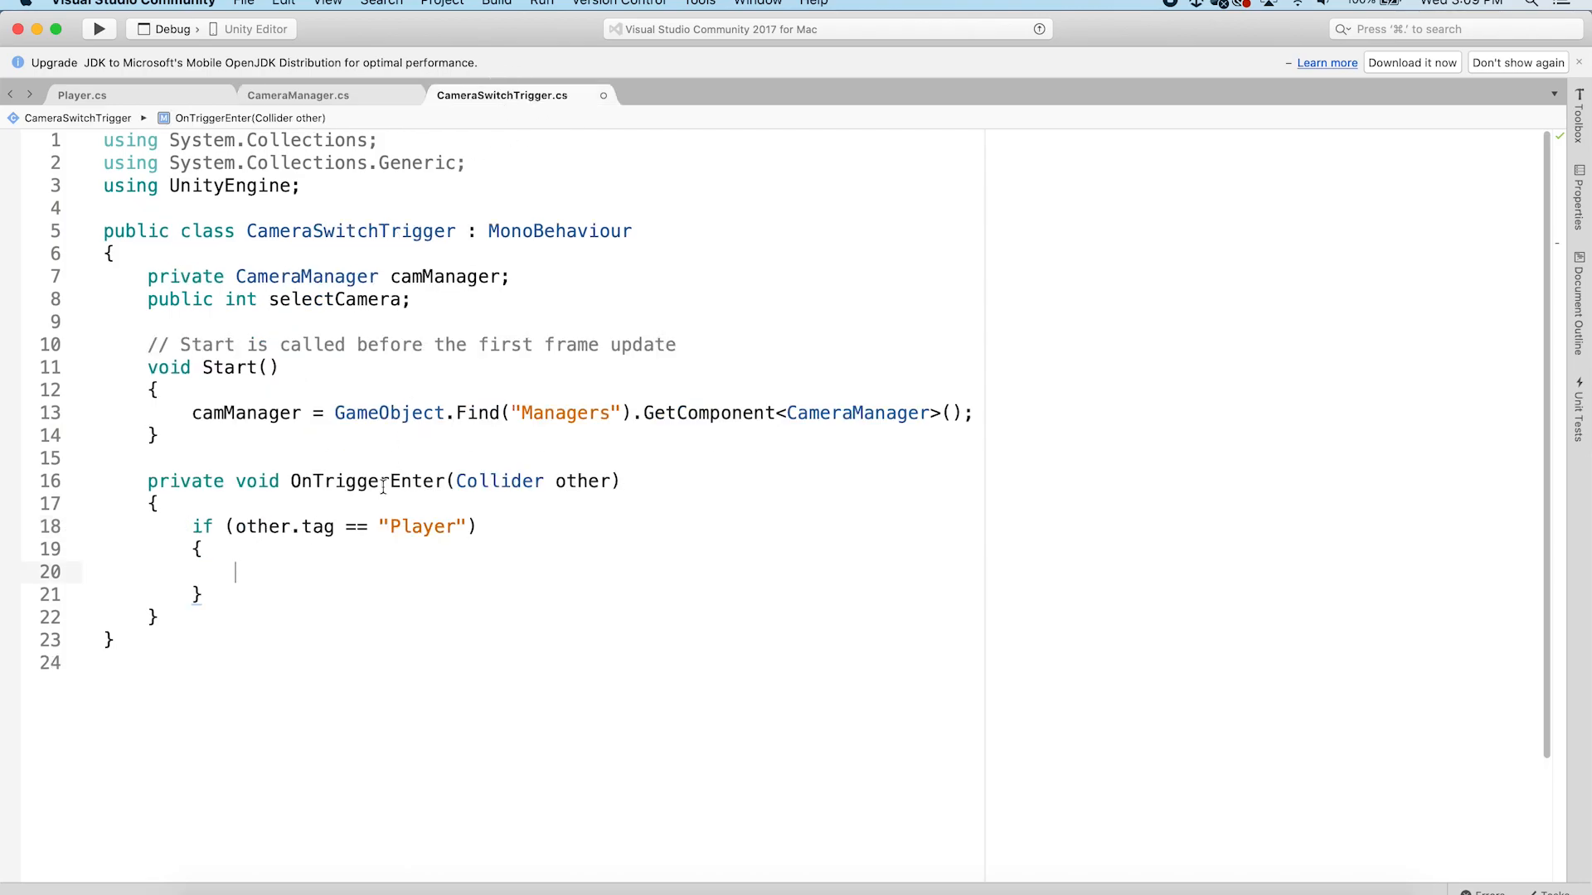
{"action": "type", "text": "camManager."}
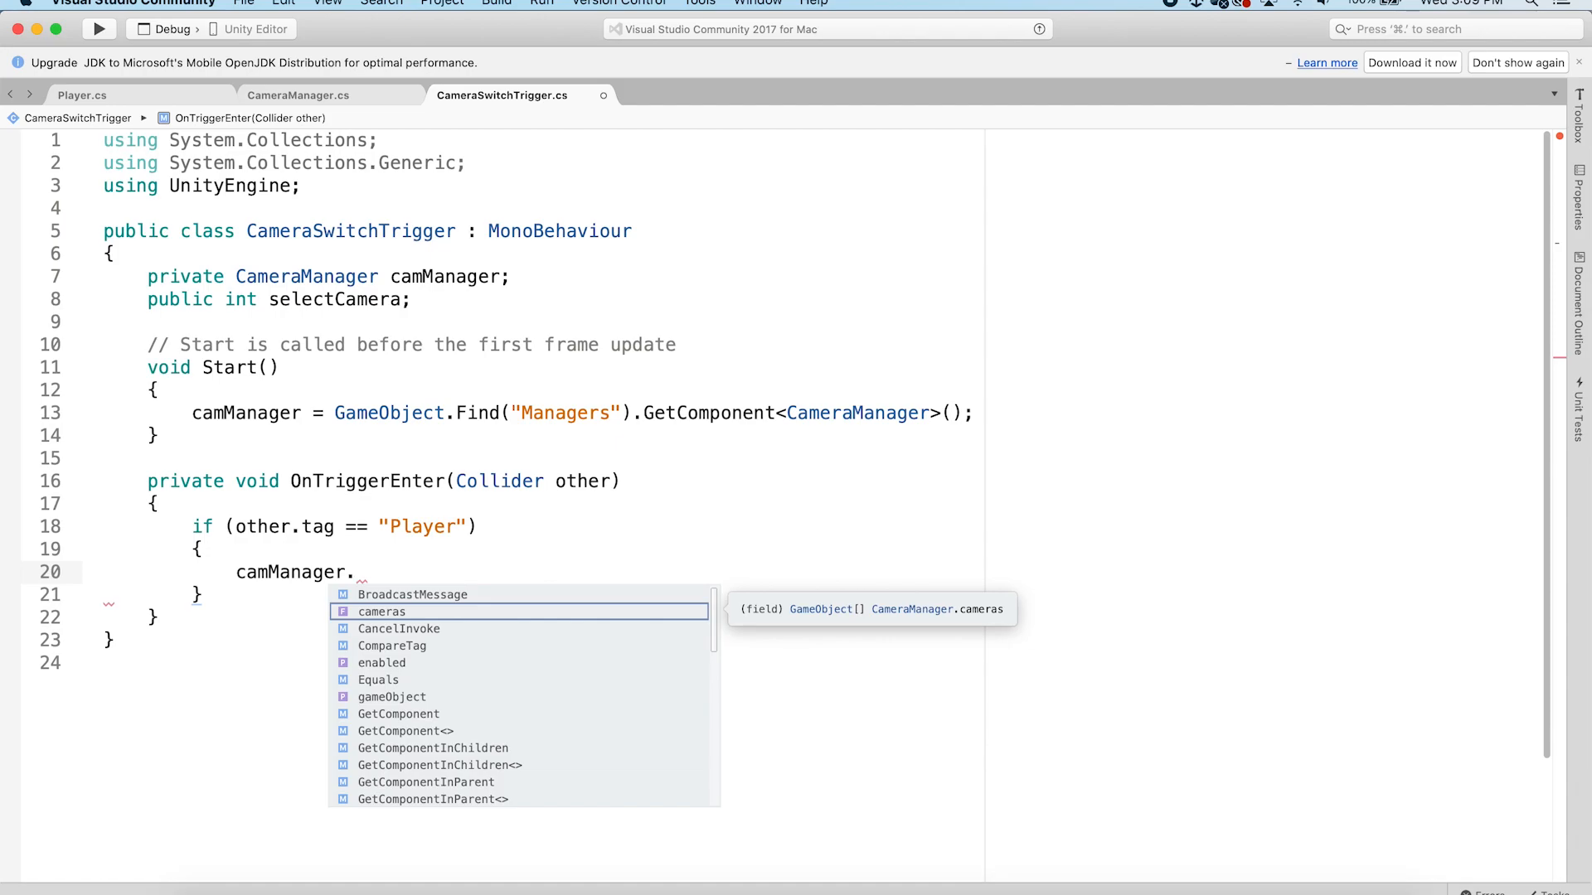
{"action": "type", "text": "Res"}
{"action": "key", "text": "Return"}
{"action": "type", "text": "();"}
{"action": "key", "text": "Return"}
{"action": "type", "text": "camManager"}
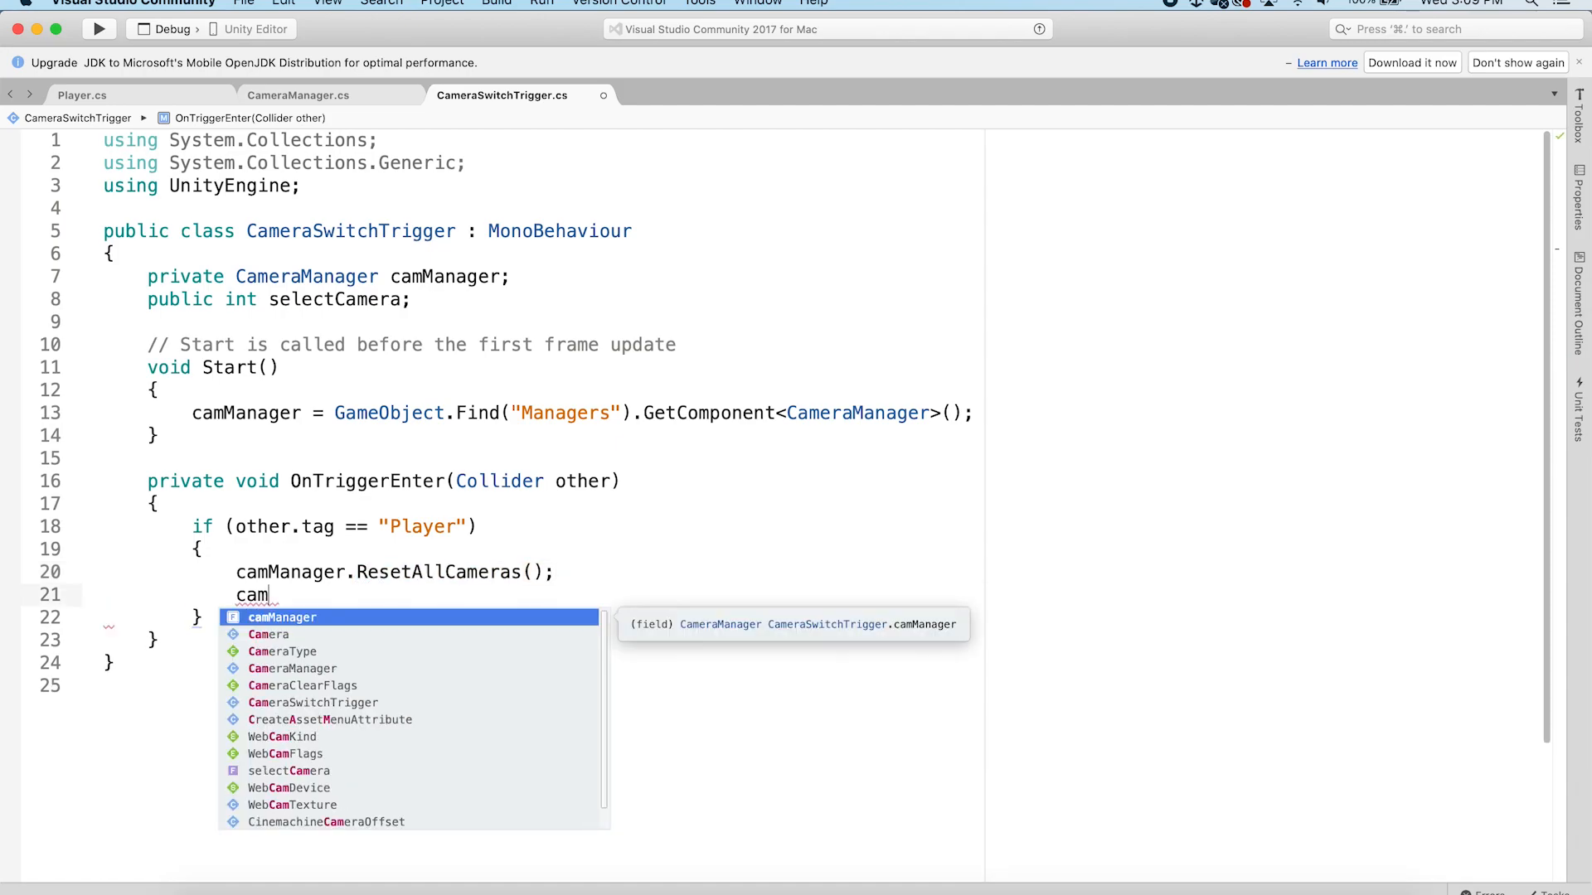
{"action": "key", "text": "Return"}
{"action": "type", "text": ".Set"}
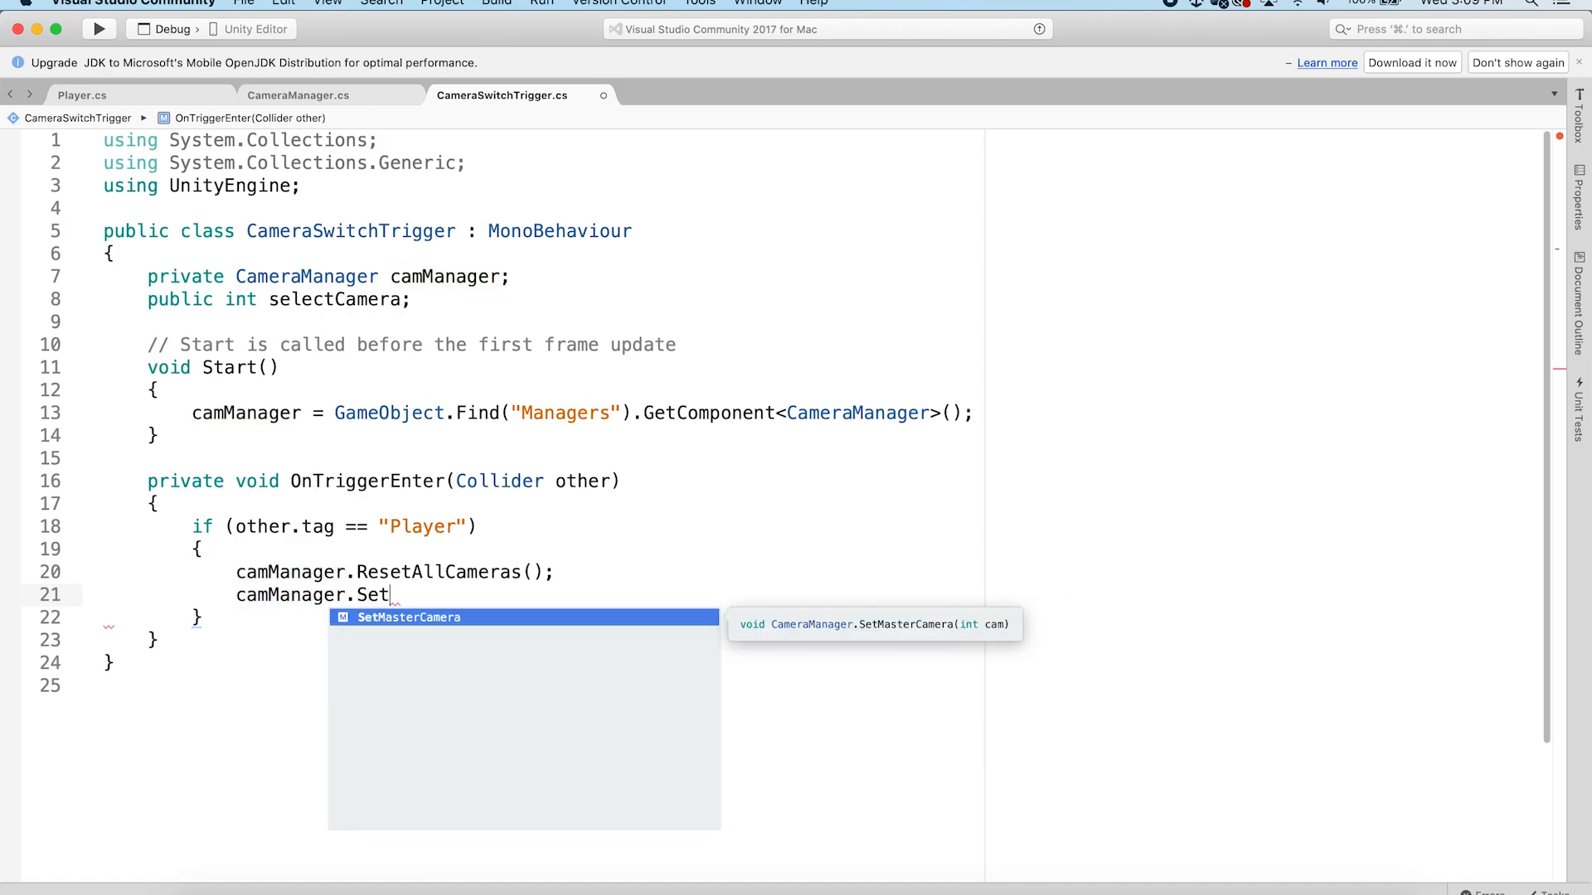
{"action": "key", "text": "Return"}
{"action": "type", "text": "();"}
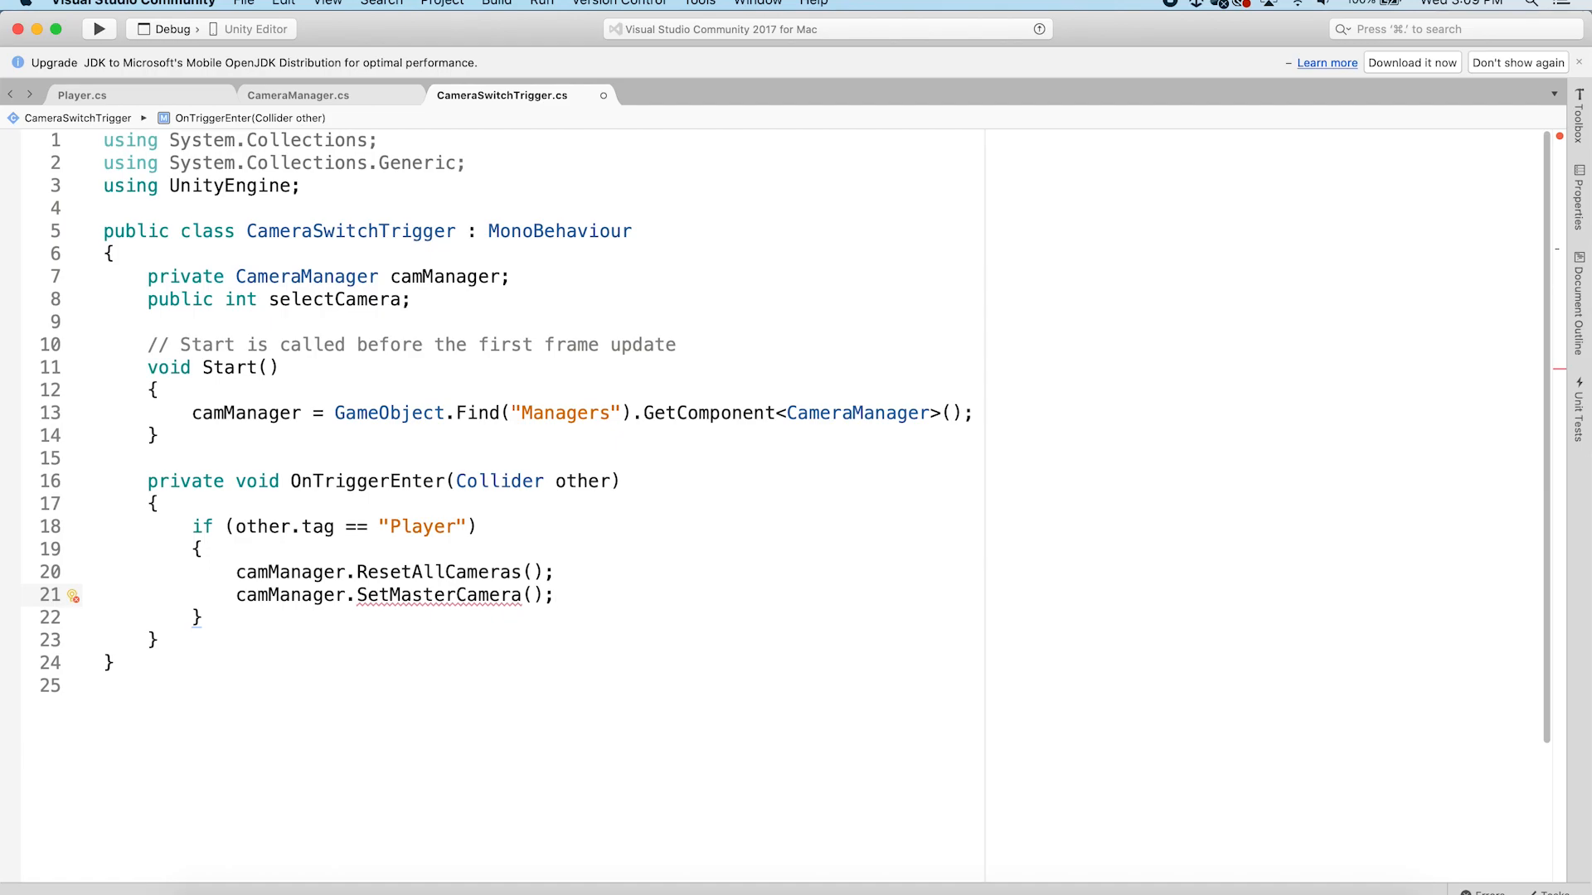
Pass selectCamera as the argument to SetMasterCamera and save the script
{"action": "left_click", "coordinate": [537, 594]}
{"action": "type", "text": "se"}
{"action": "key", "text": "Return"}
{"action": "left_click", "coordinate": [759, 590]}
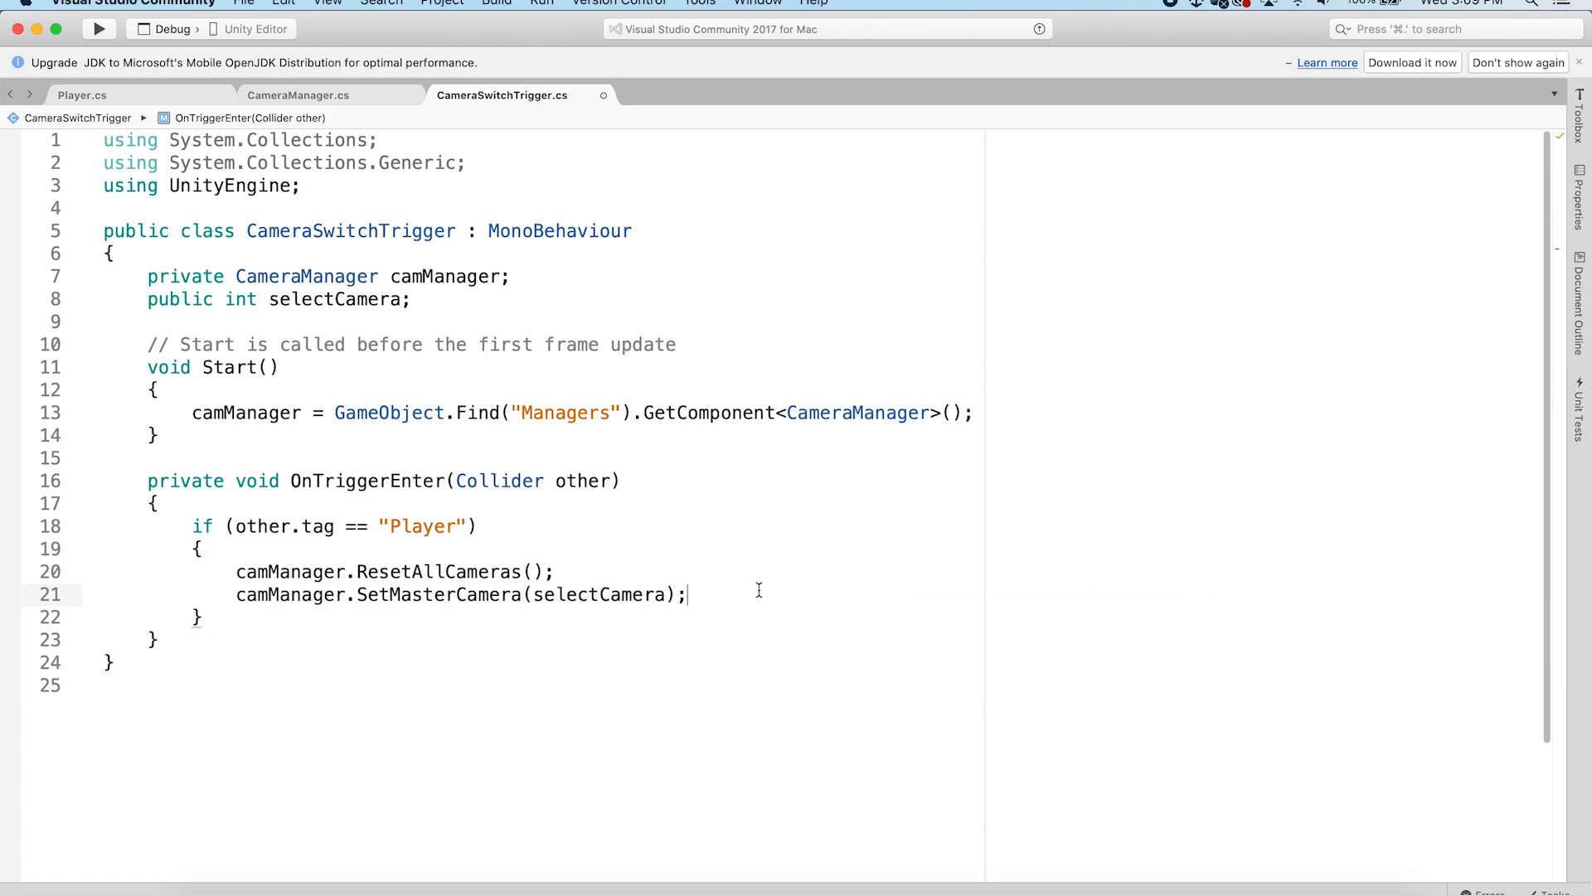
{"action": "key", "text": "super+s"}
Review the public GameObject[] cameras declaration in CameraManager before returning to CameraSwitchTrigger
{"action": "left_click", "coordinate": [368, 101]}
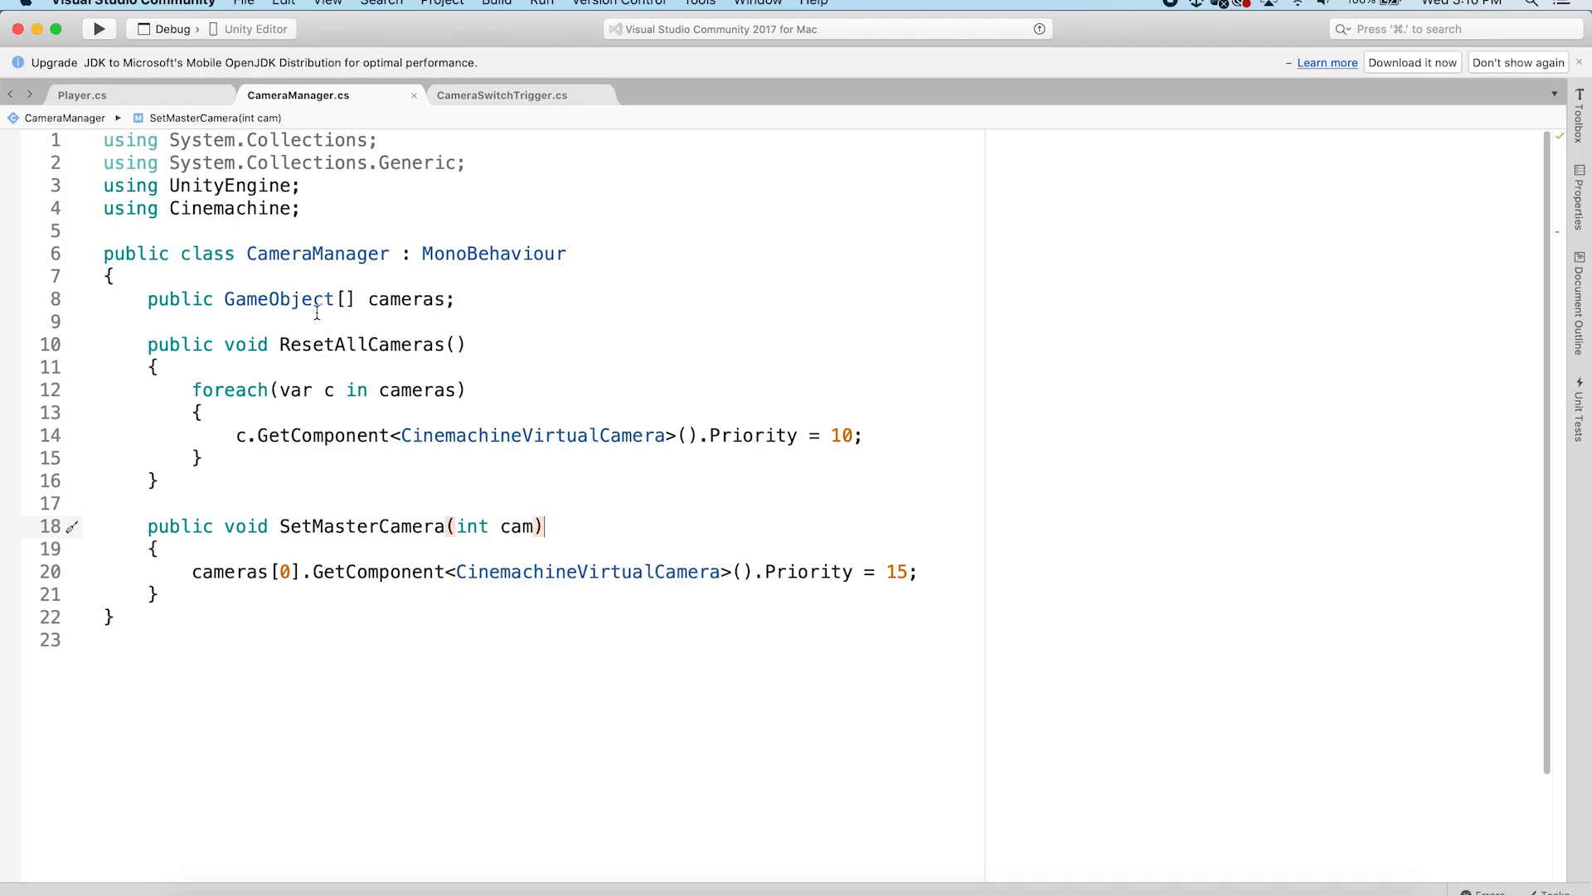
{"action": "left_click", "coordinate": [339, 298]}
{"action": "left_click", "coordinate": [368, 299]}
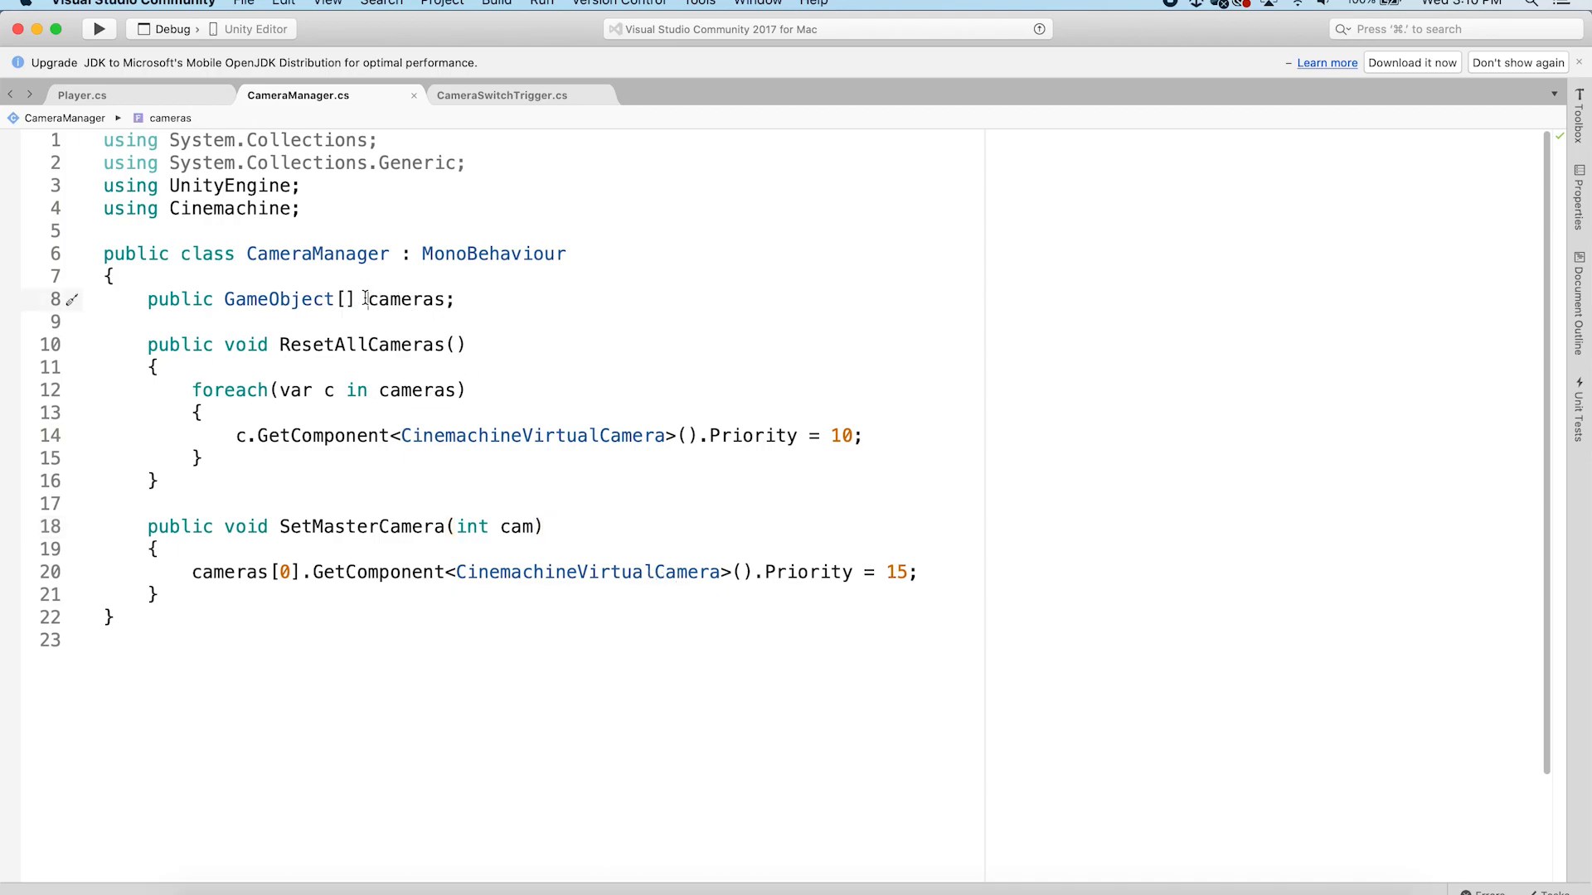
{"action": "left_click", "coordinate": [533, 301]}
{"action": "left_click", "coordinate": [526, 97]}
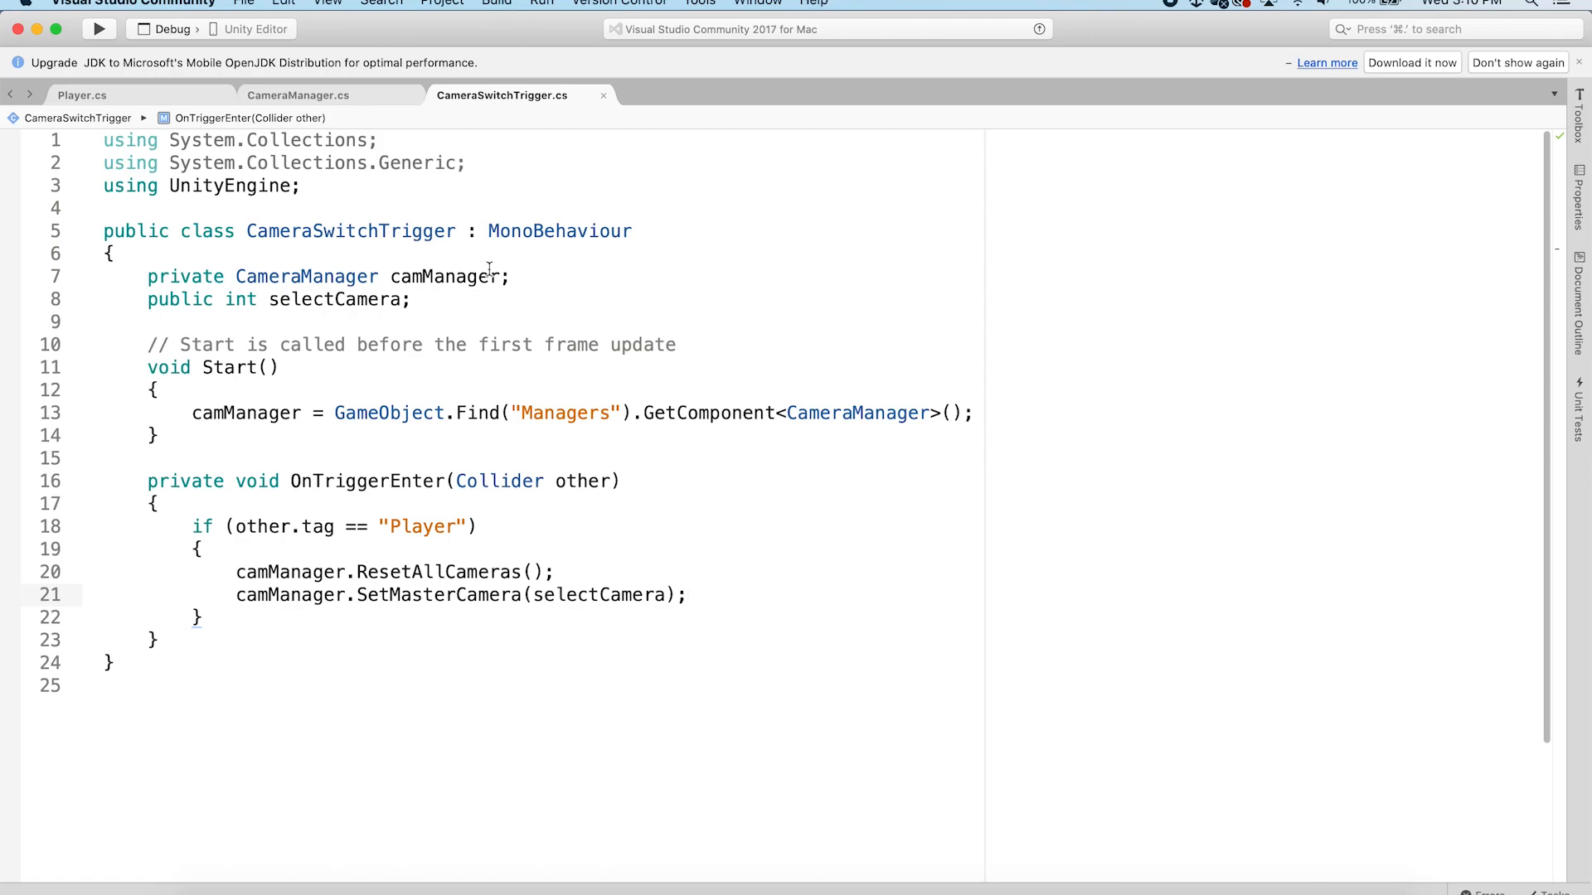
Switch to Unity, enter Play mode, walk the player across the triggers, and stop playing
{"action": "left_click", "coordinate": [570, 891]}
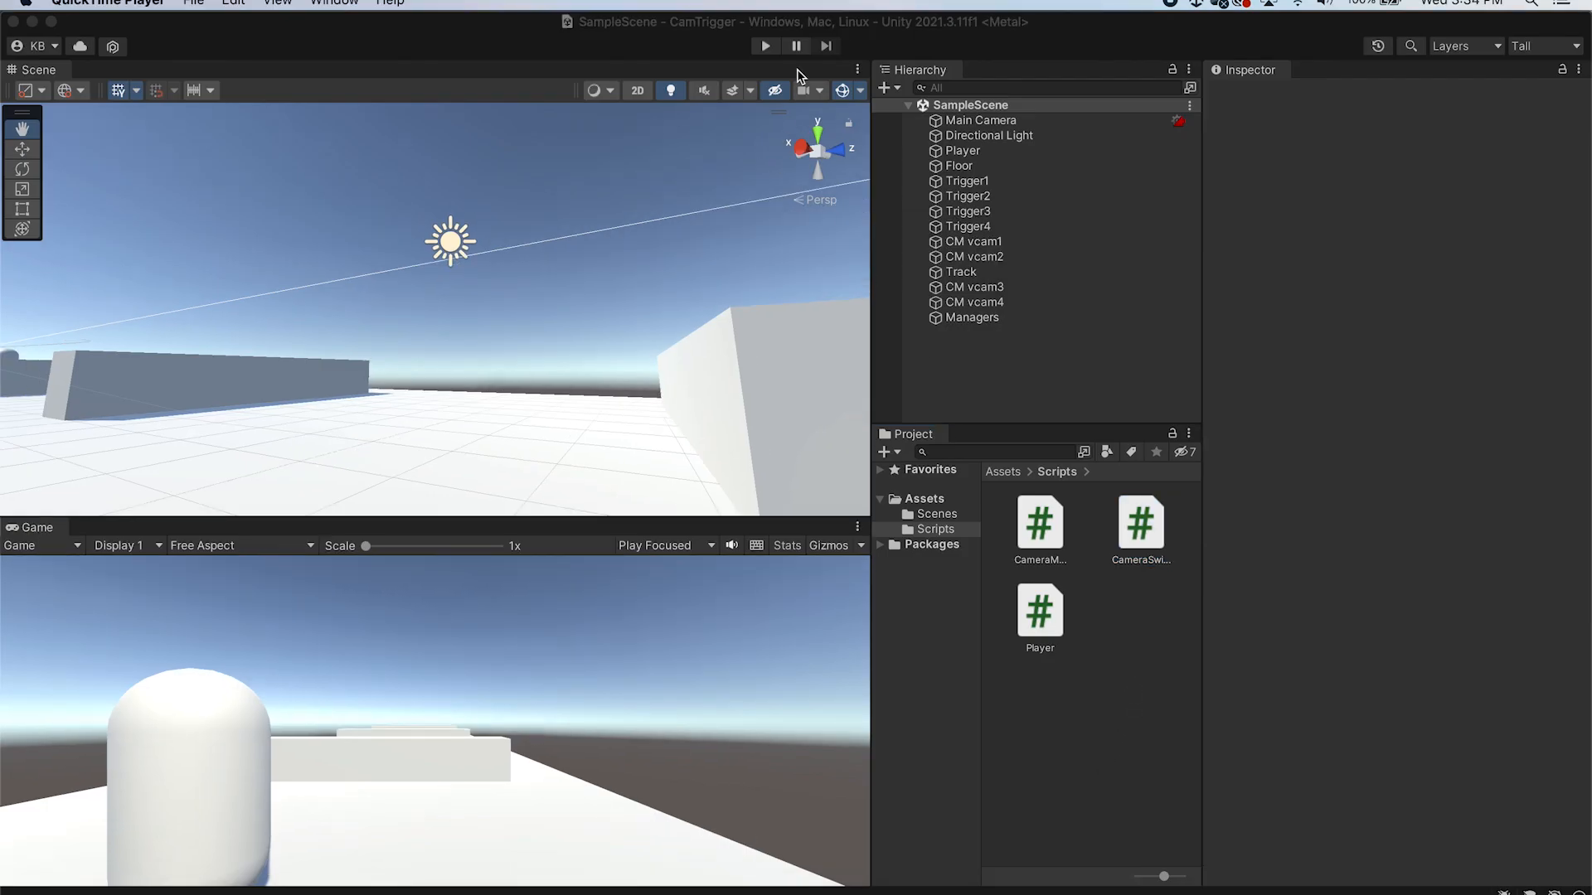
{"action": "left_click", "coordinate": [767, 45]}
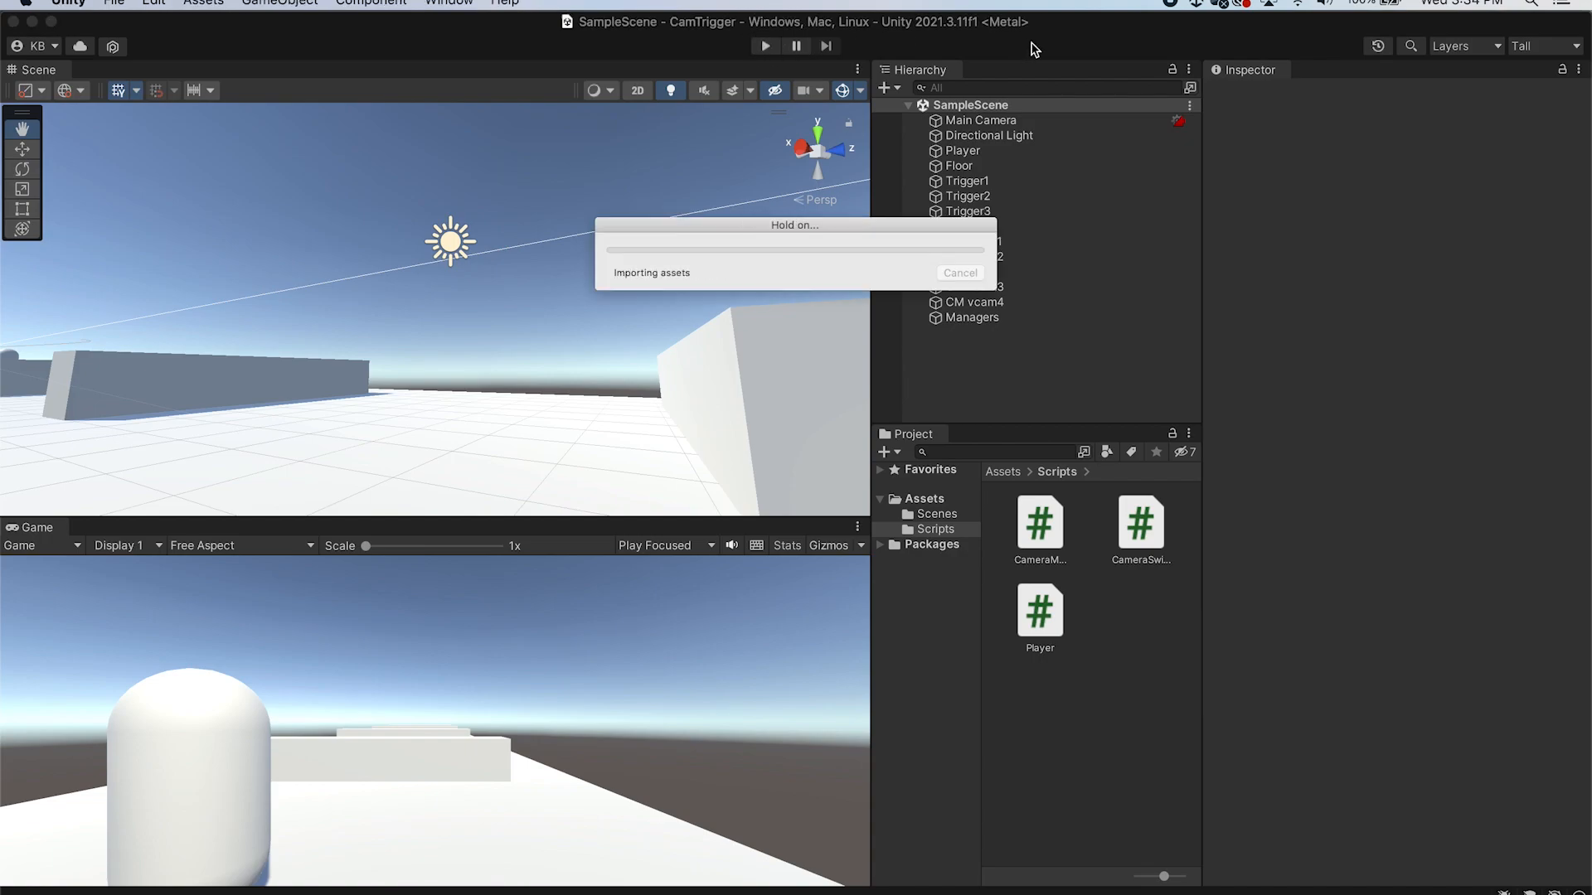
{"action": "left_click", "coordinate": [695, 648]}
{"action": "key", "text": "w"}
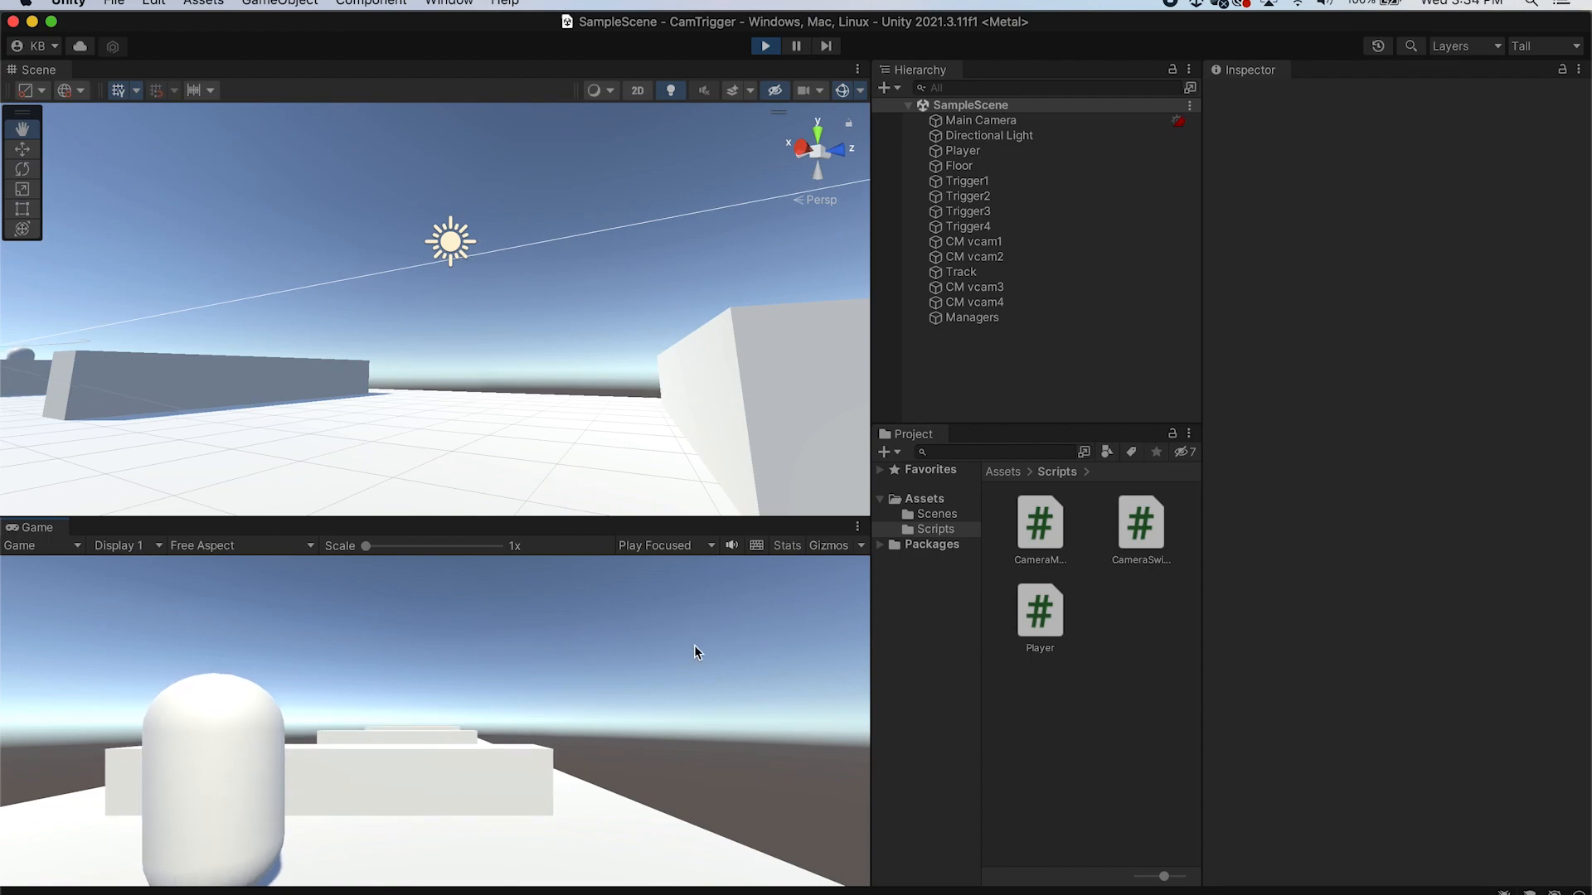
{"action": "key", "text": "s"}
{"action": "key", "text": "w"}
{"action": "key", "text": "w"}
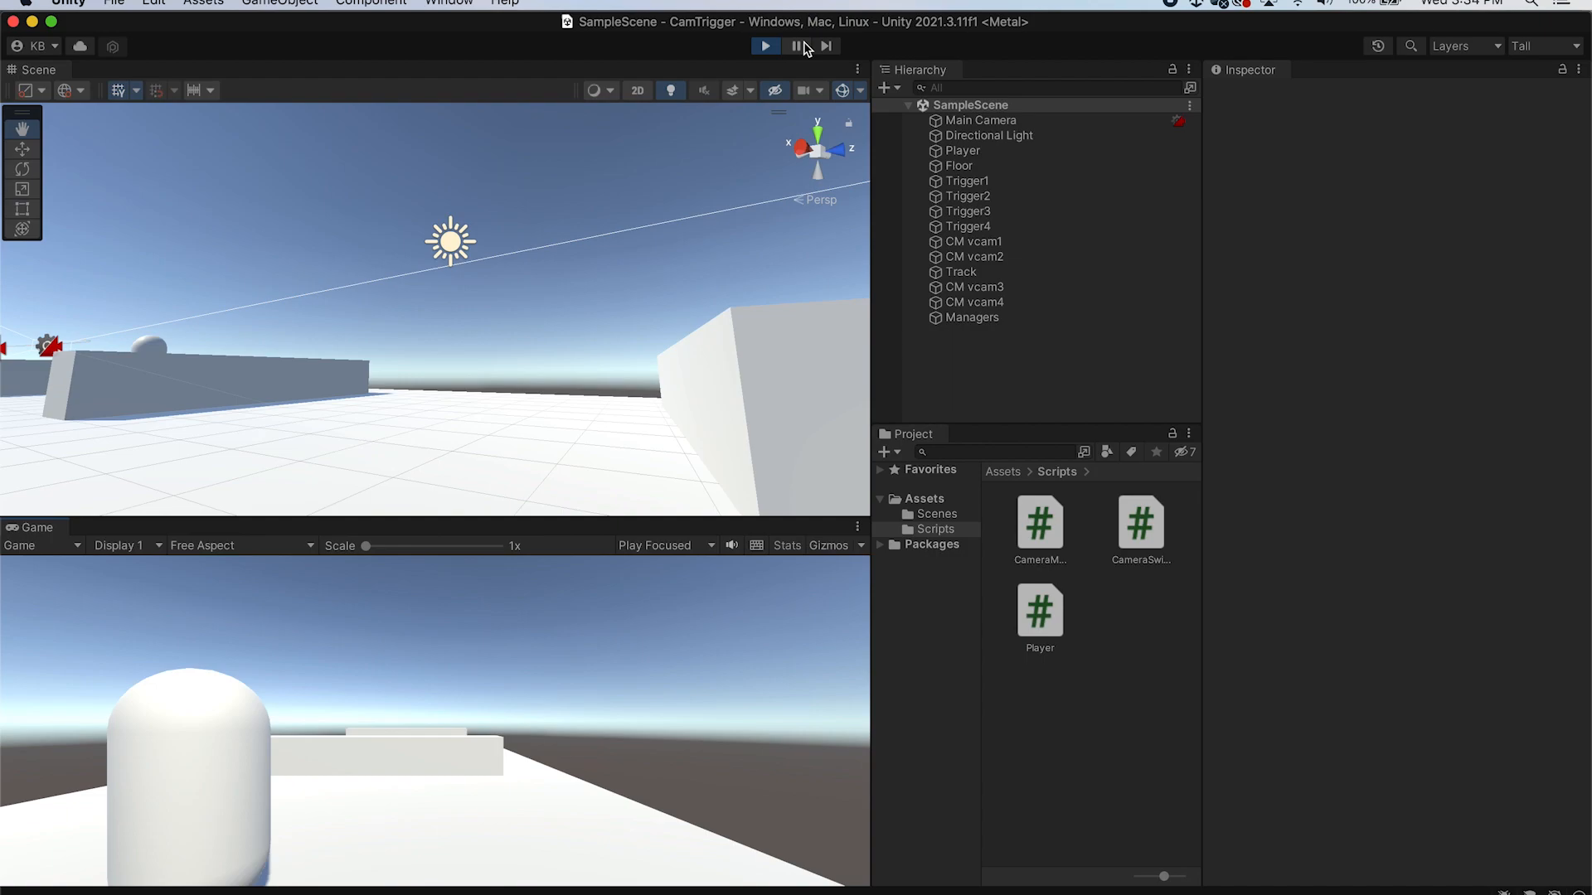
{"action": "key", "text": "w"}
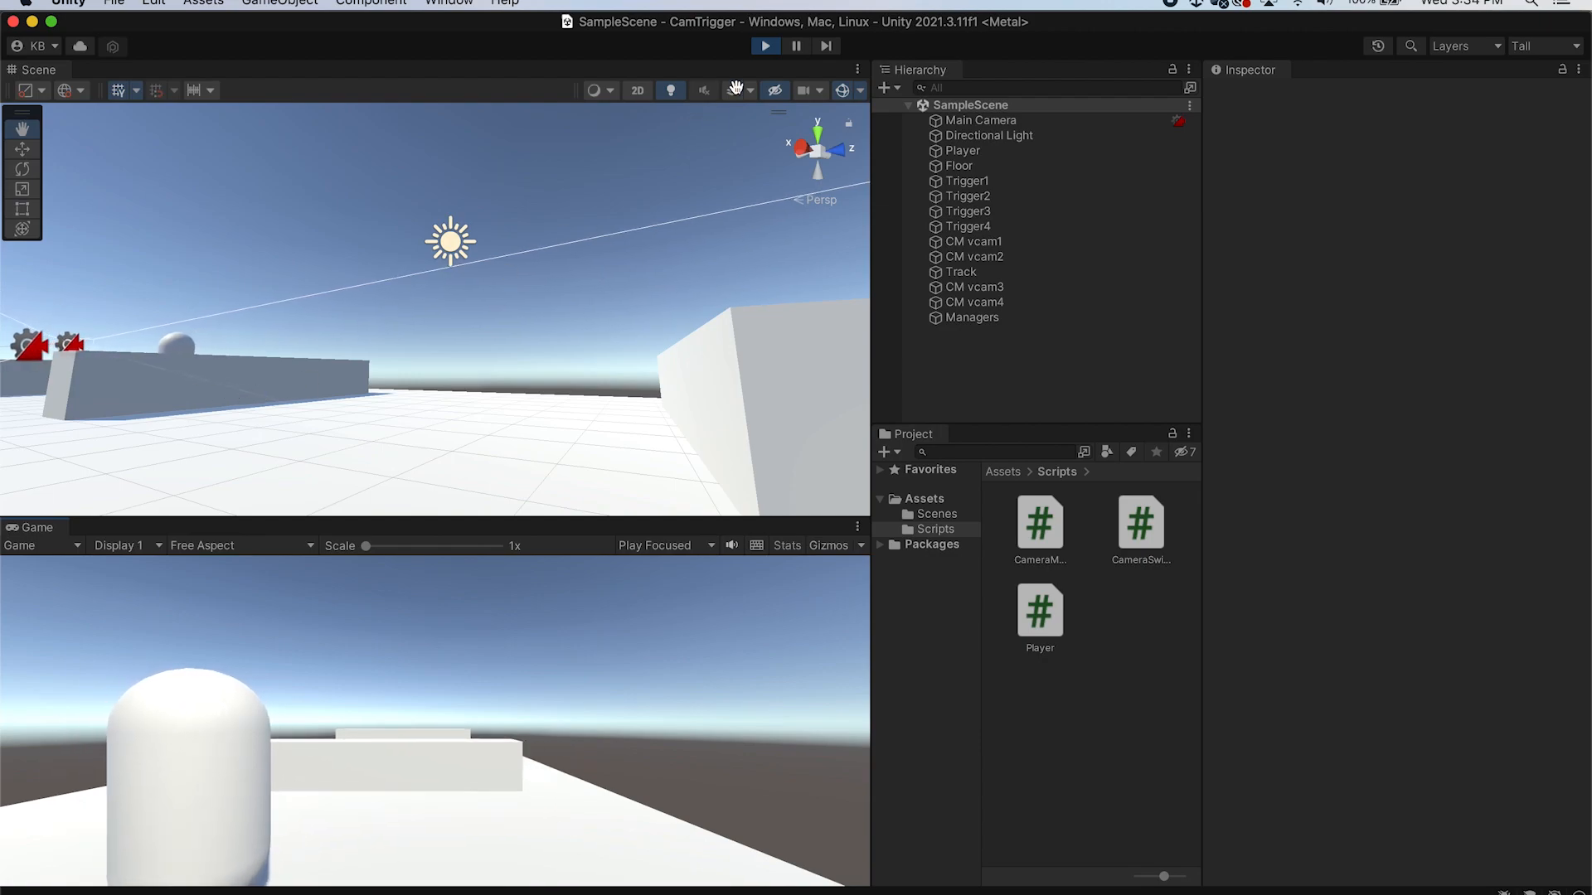
{"action": "left_click", "coordinate": [765, 45]}
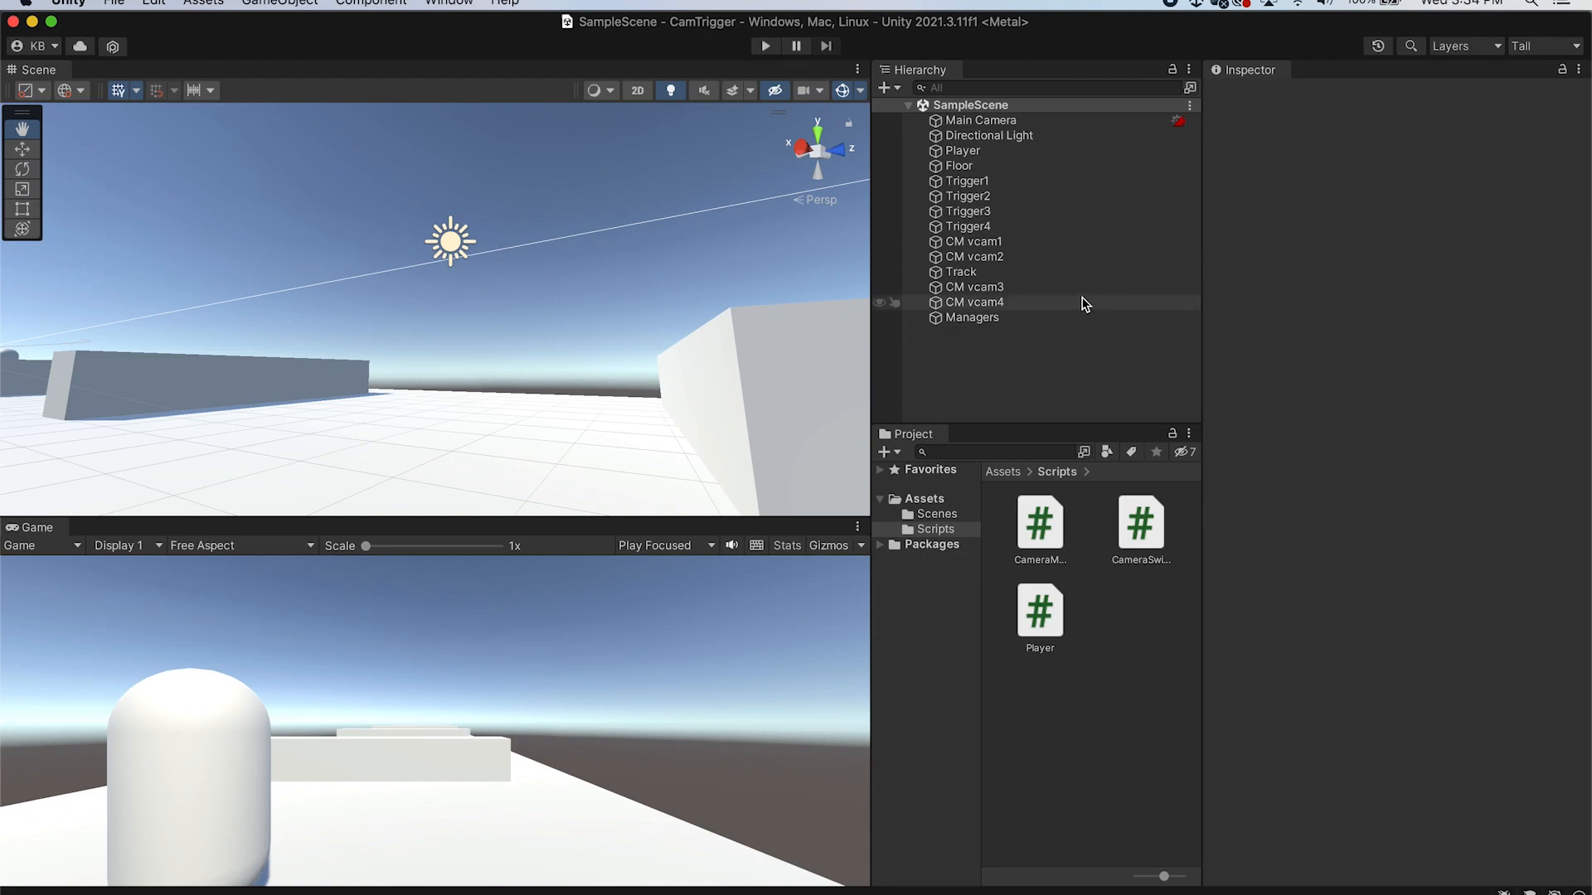
Play again, walk forward, and inspect Trigger1's Select Camera and CM vcam1's Priority before stopping
{"action": "left_click", "coordinate": [765, 47]}
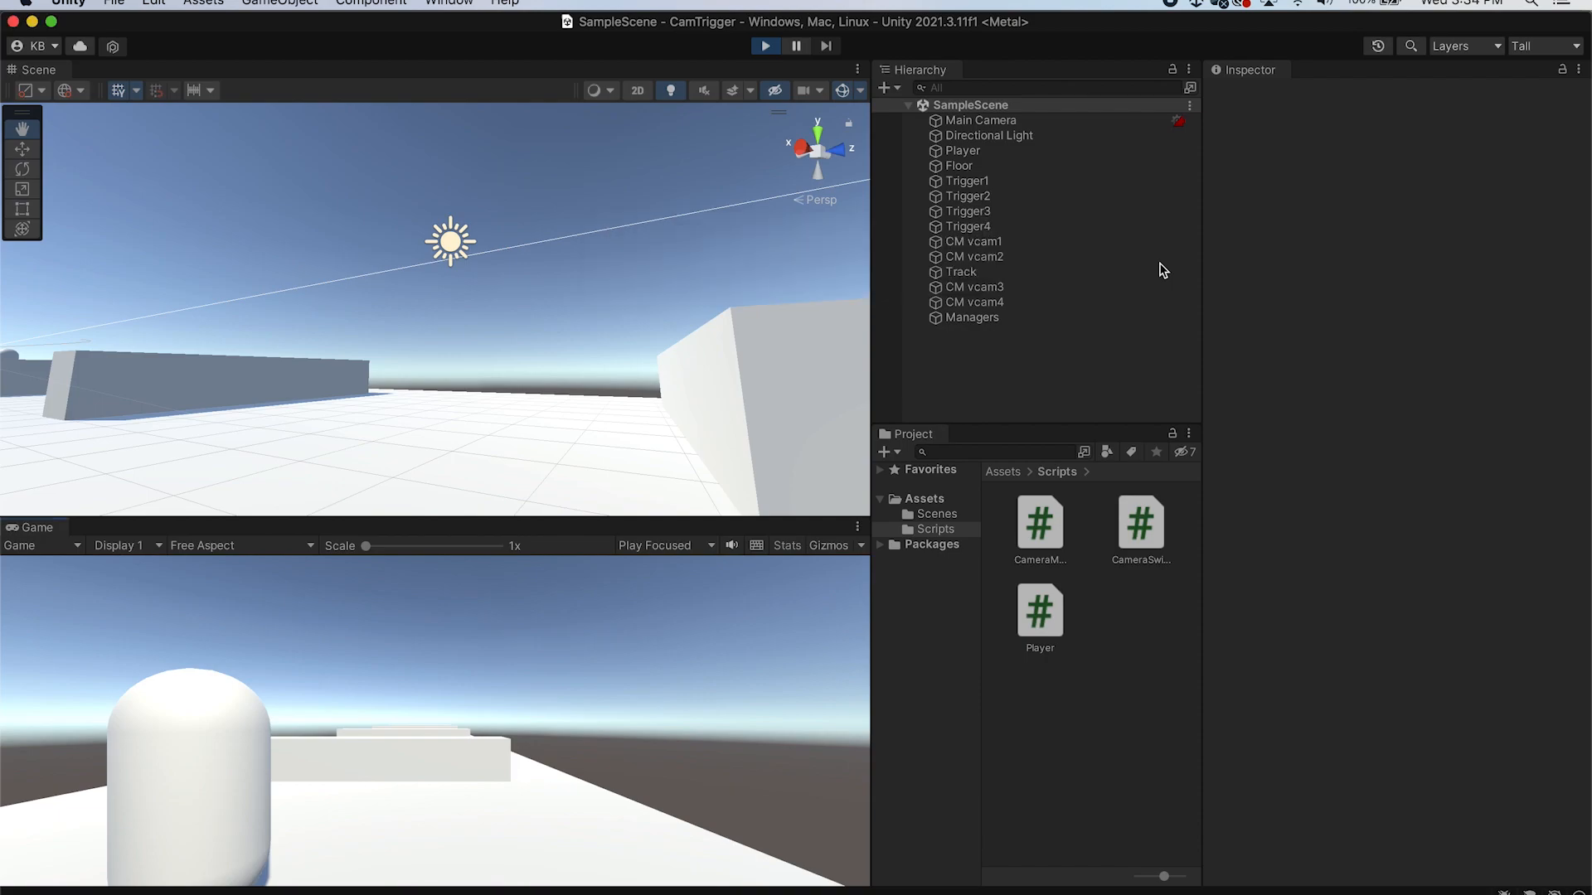
{"action": "key", "text": "w"}
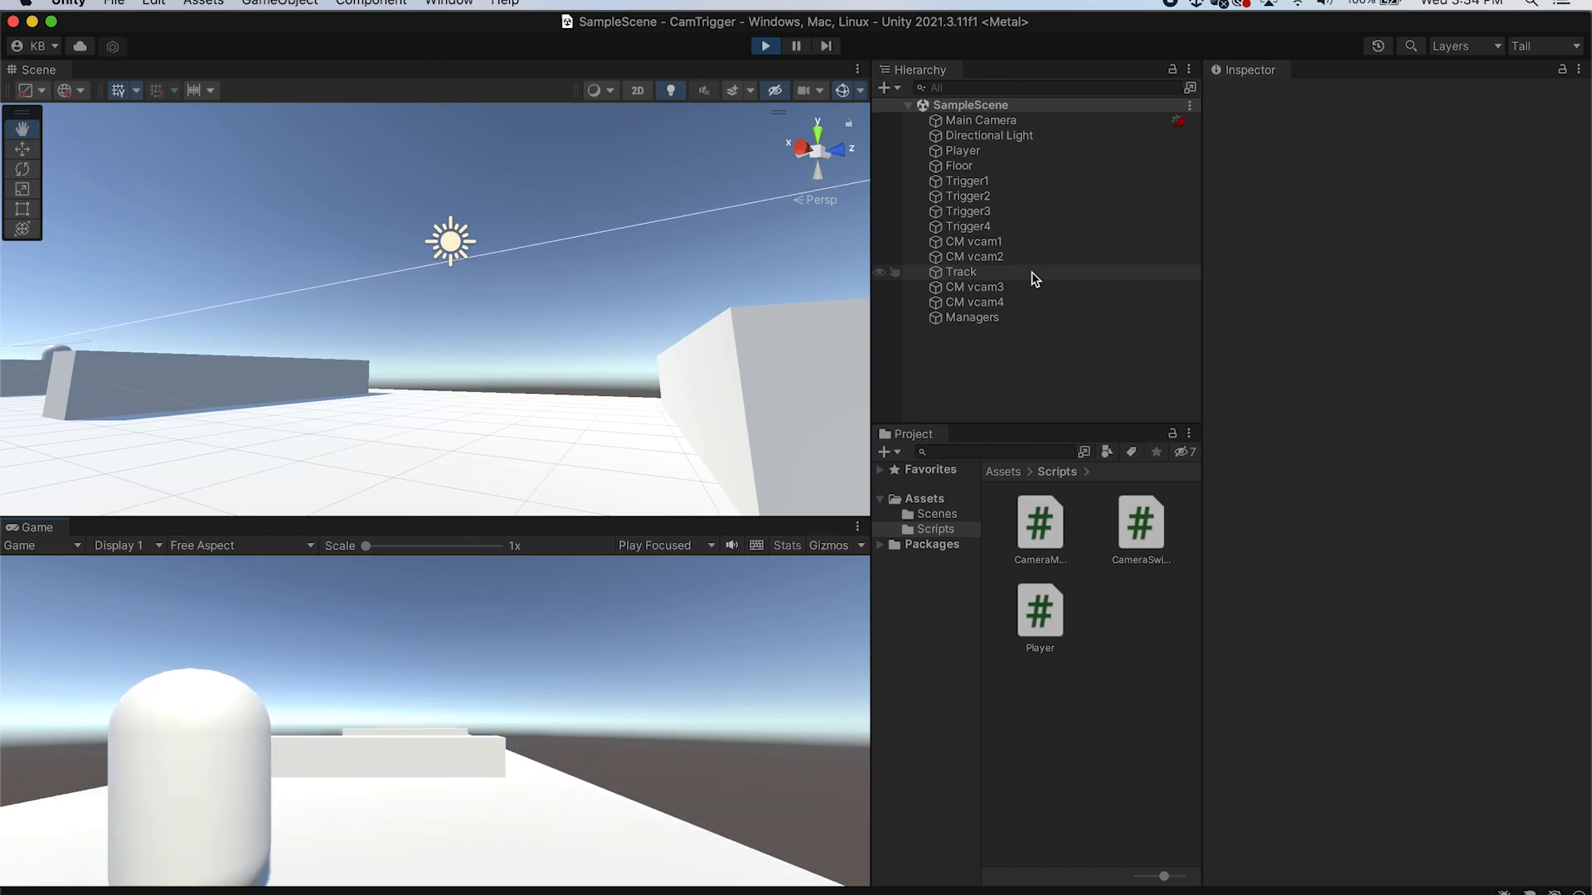
{"action": "left_click", "coordinate": [1011, 182]}
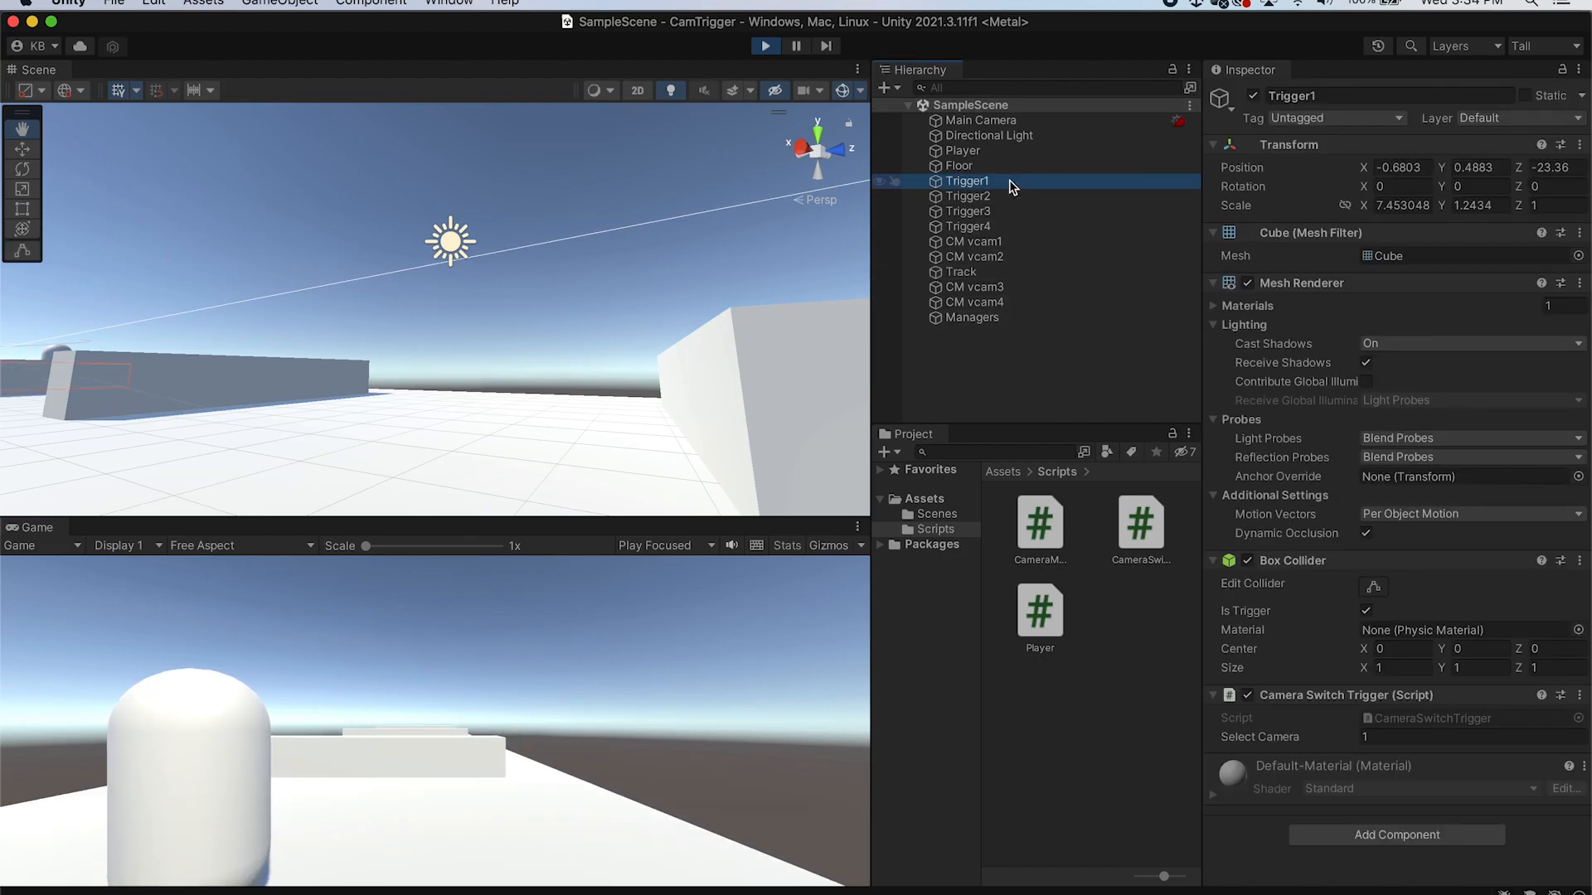
{"action": "left_click", "coordinate": [1023, 241]}
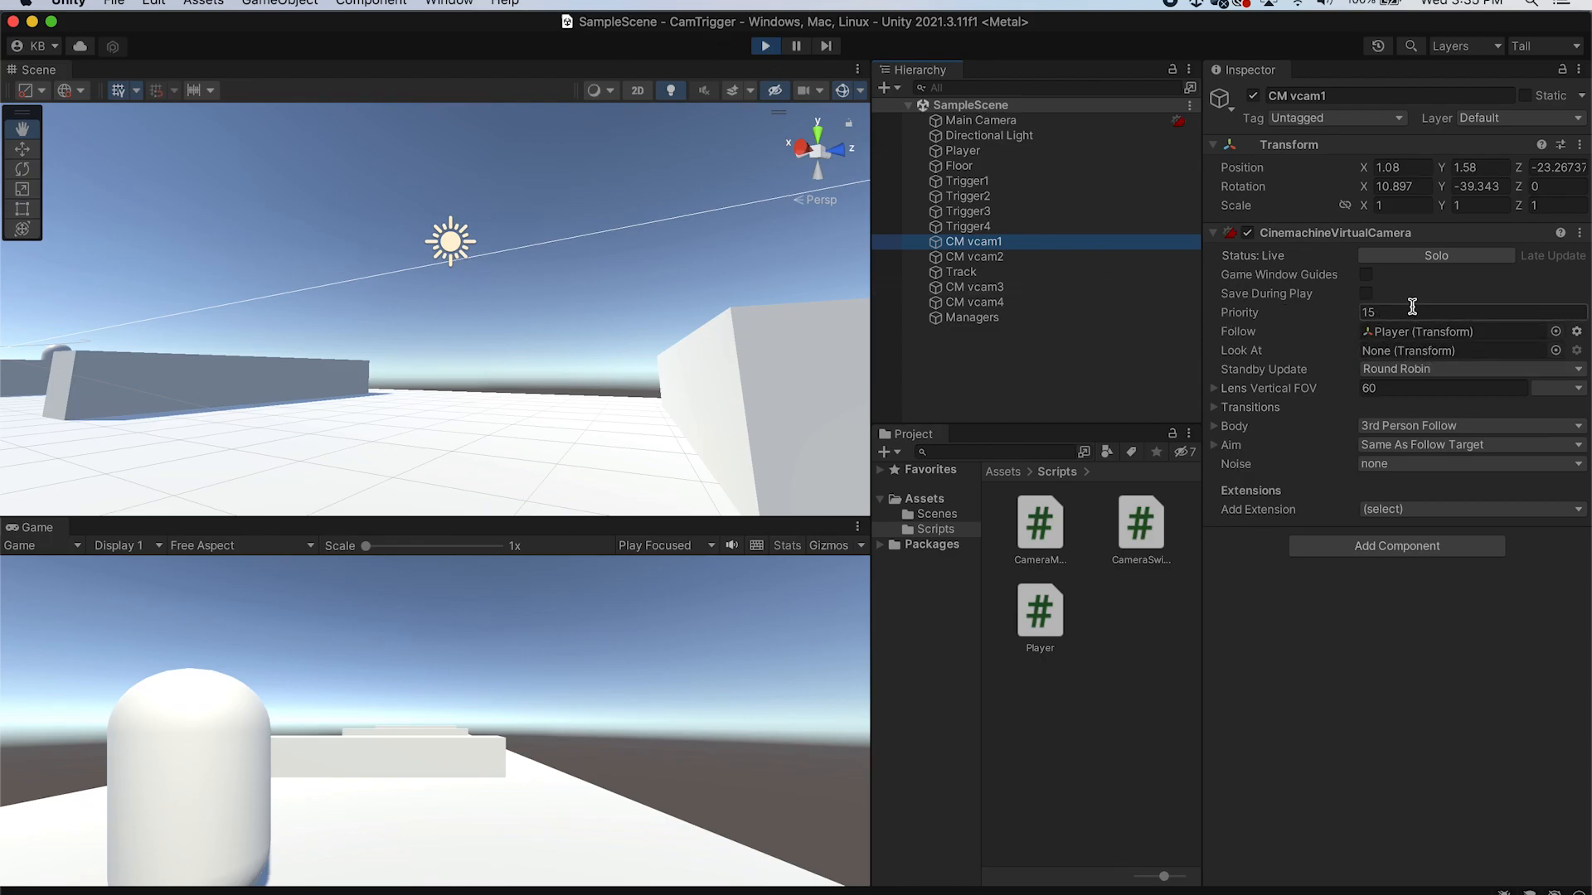
{"action": "left_click", "coordinate": [766, 48]}
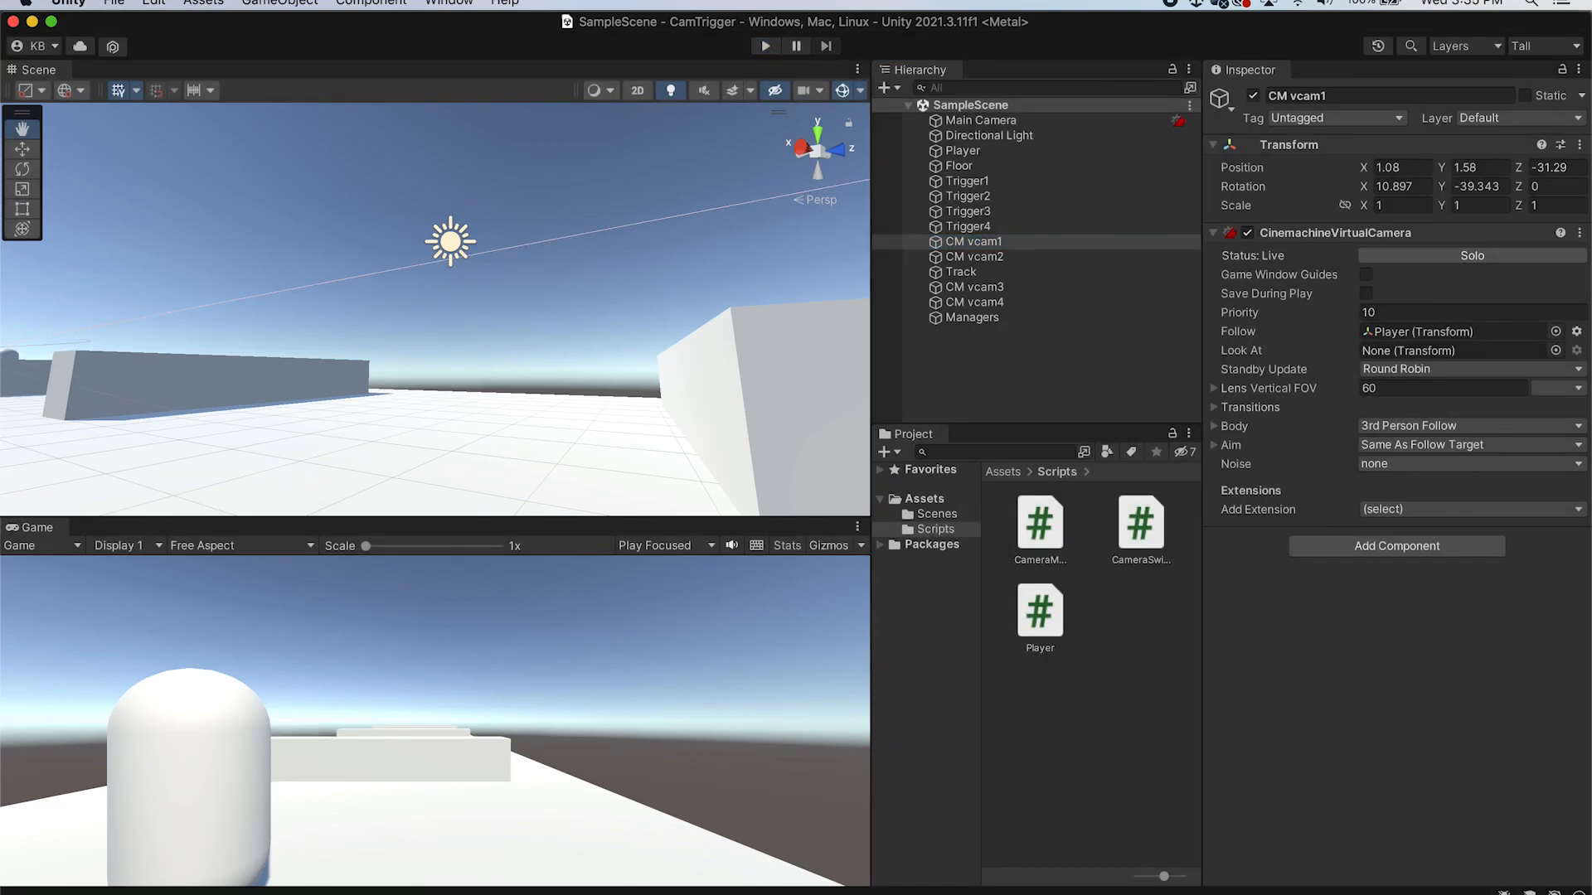
Examine how SetMasterCamera indexes the cameras array versus its cam parameter and the selectCamera argument passed in
{"action": "key", "text": "super+Tab"}
{"action": "left_click", "coordinate": [289, 568]}
{"action": "left_click", "coordinate": [955, 573]}
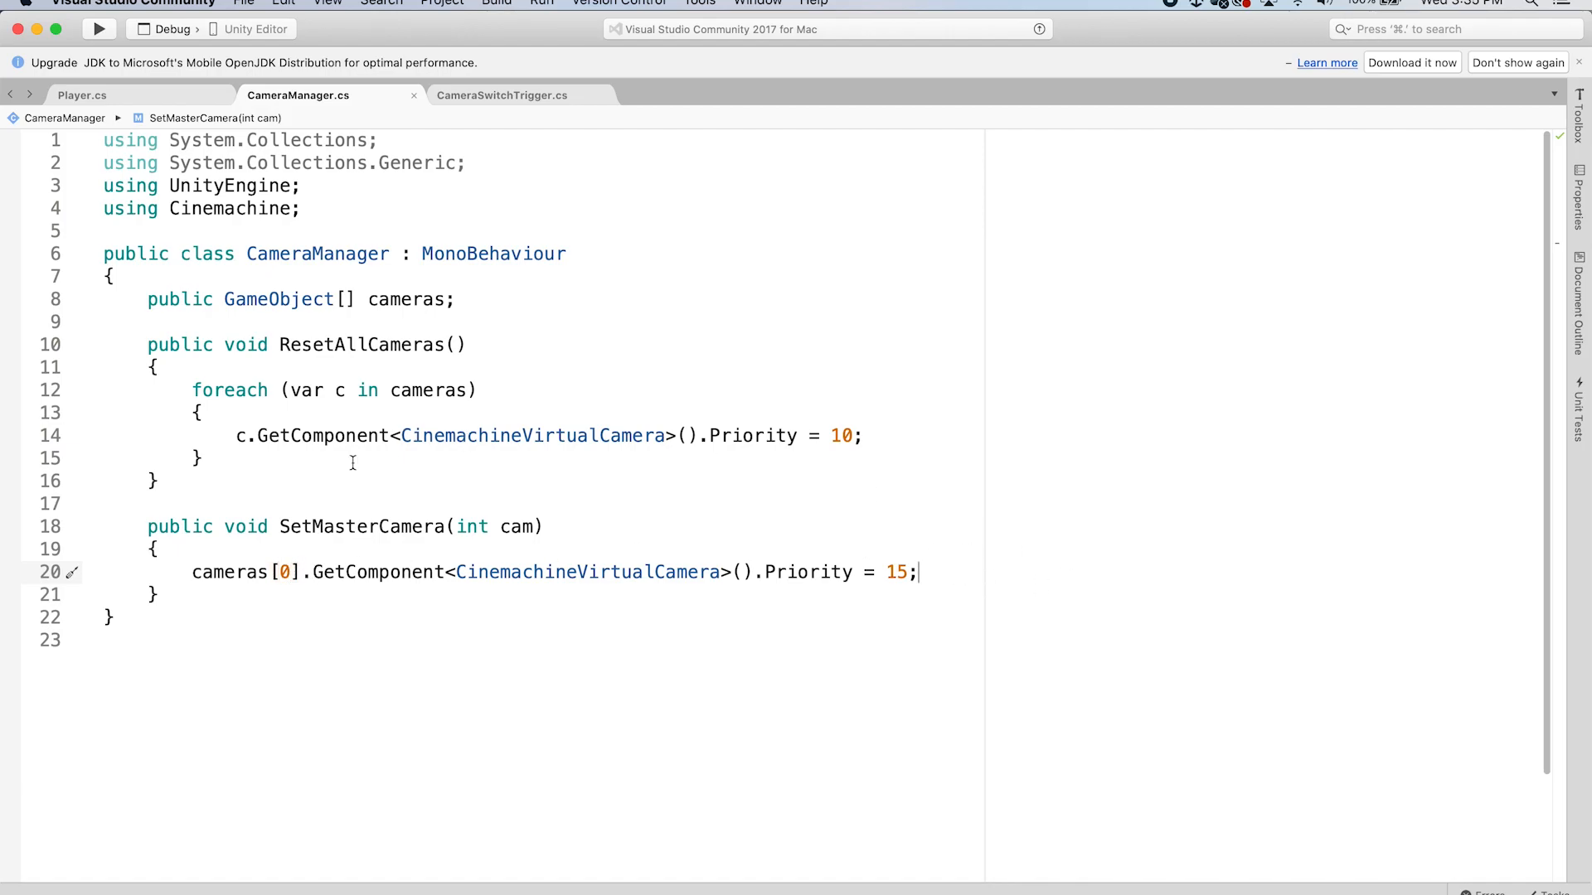
{"action": "left_click", "coordinate": [291, 573]}
{"action": "key", "text": "super+Tab"}
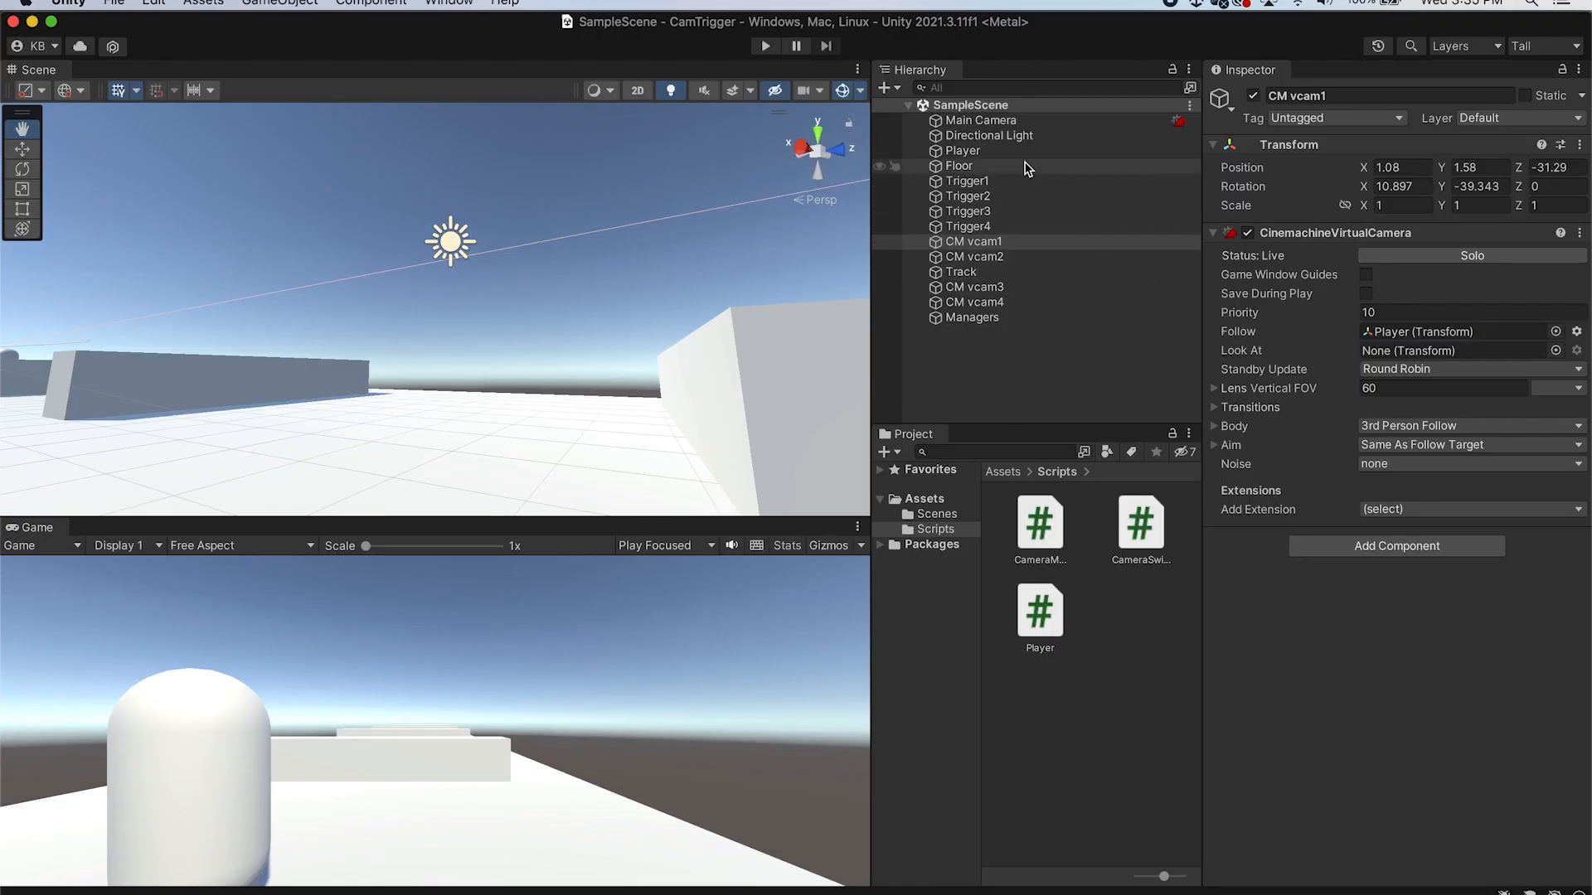
{"action": "left_click", "coordinate": [1044, 319]}
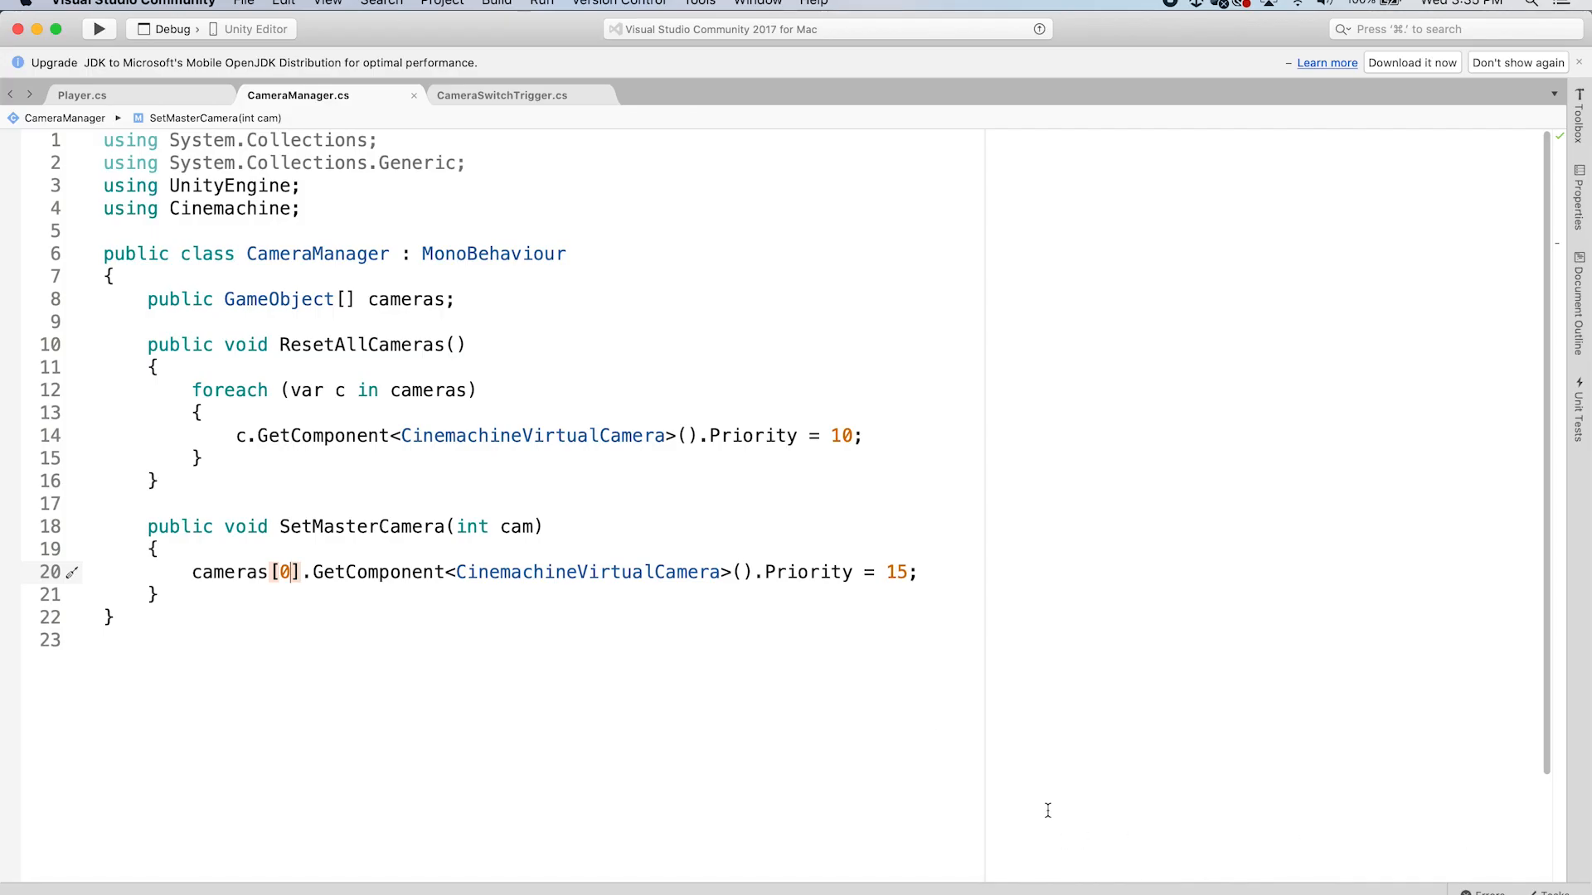
{"action": "left_click", "coordinate": [516, 530]}
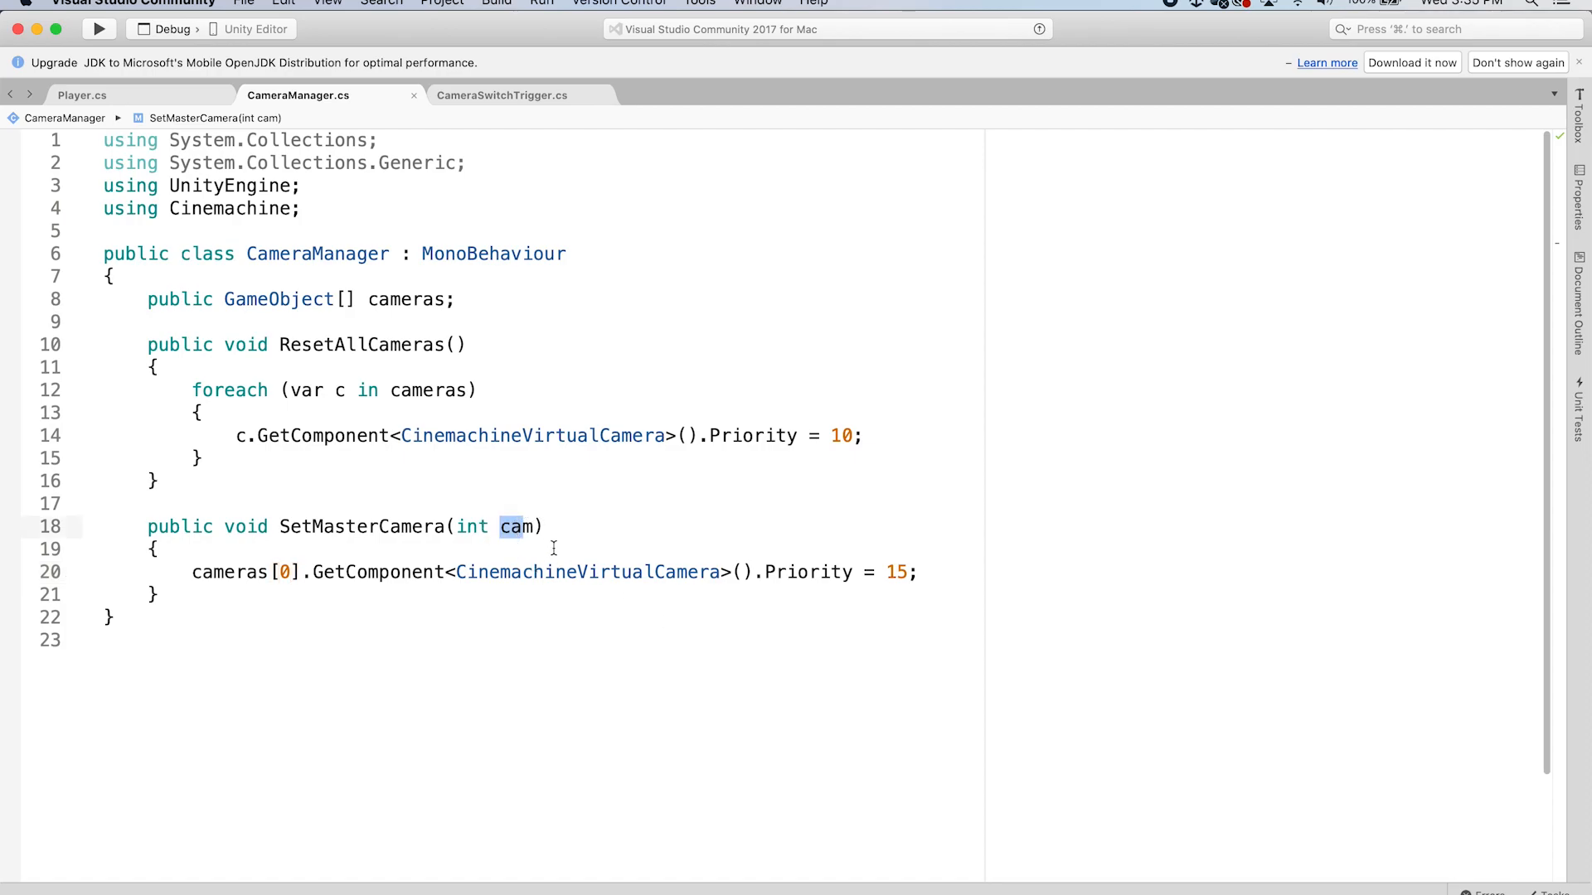
{"action": "left_click", "coordinate": [456, 95]}
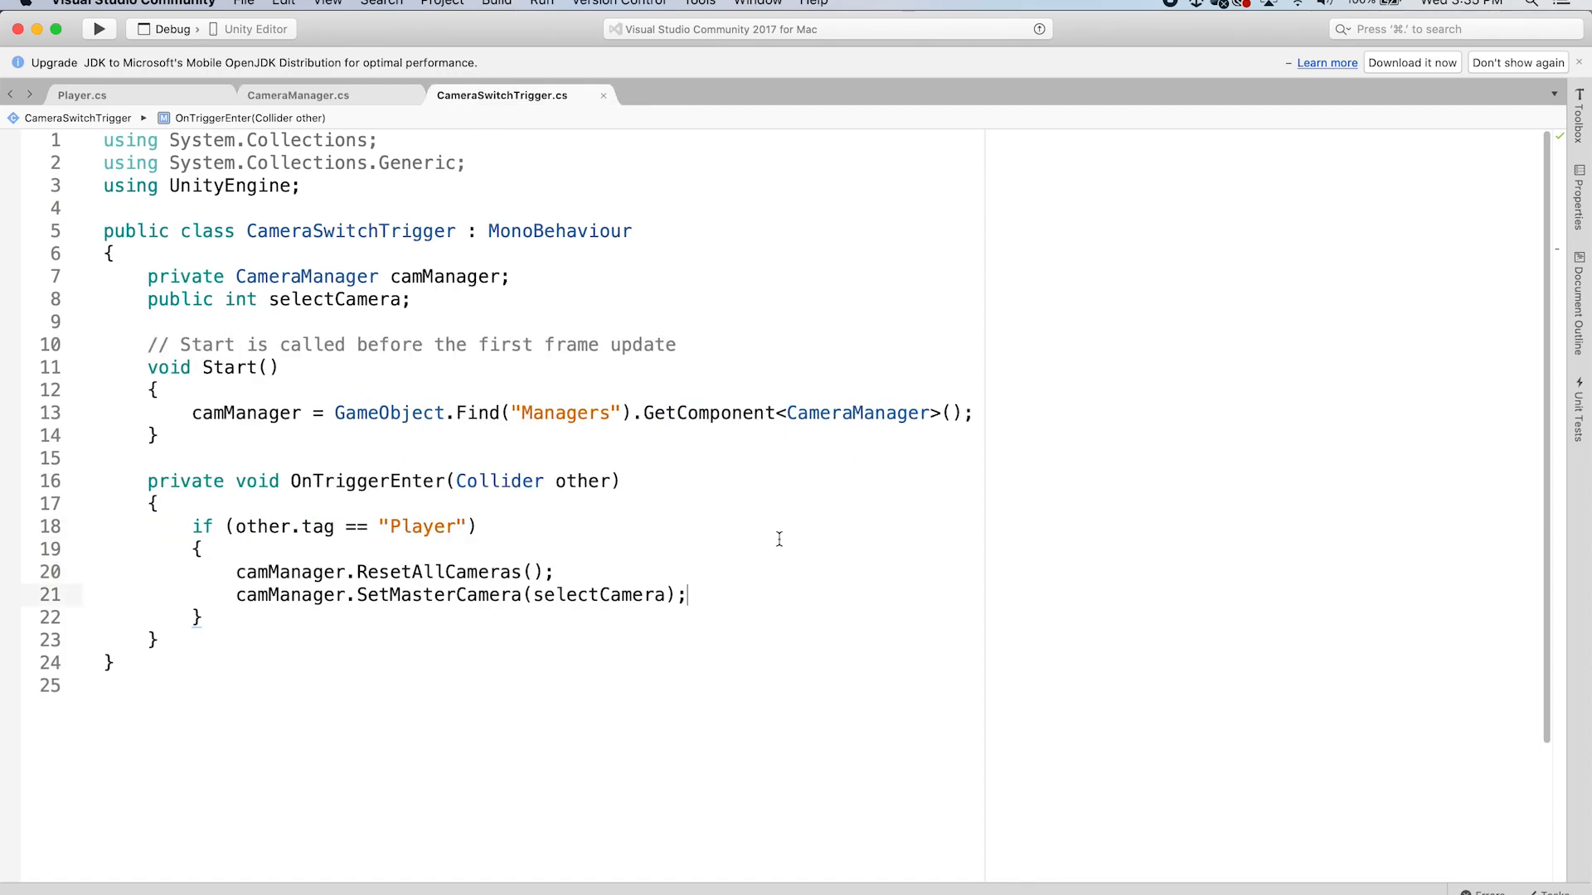
{"action": "left_click", "coordinate": [667, 595]}
{"action": "left_click_drag", "start_coordinate": [668, 595], "coordinate": [549, 595]}
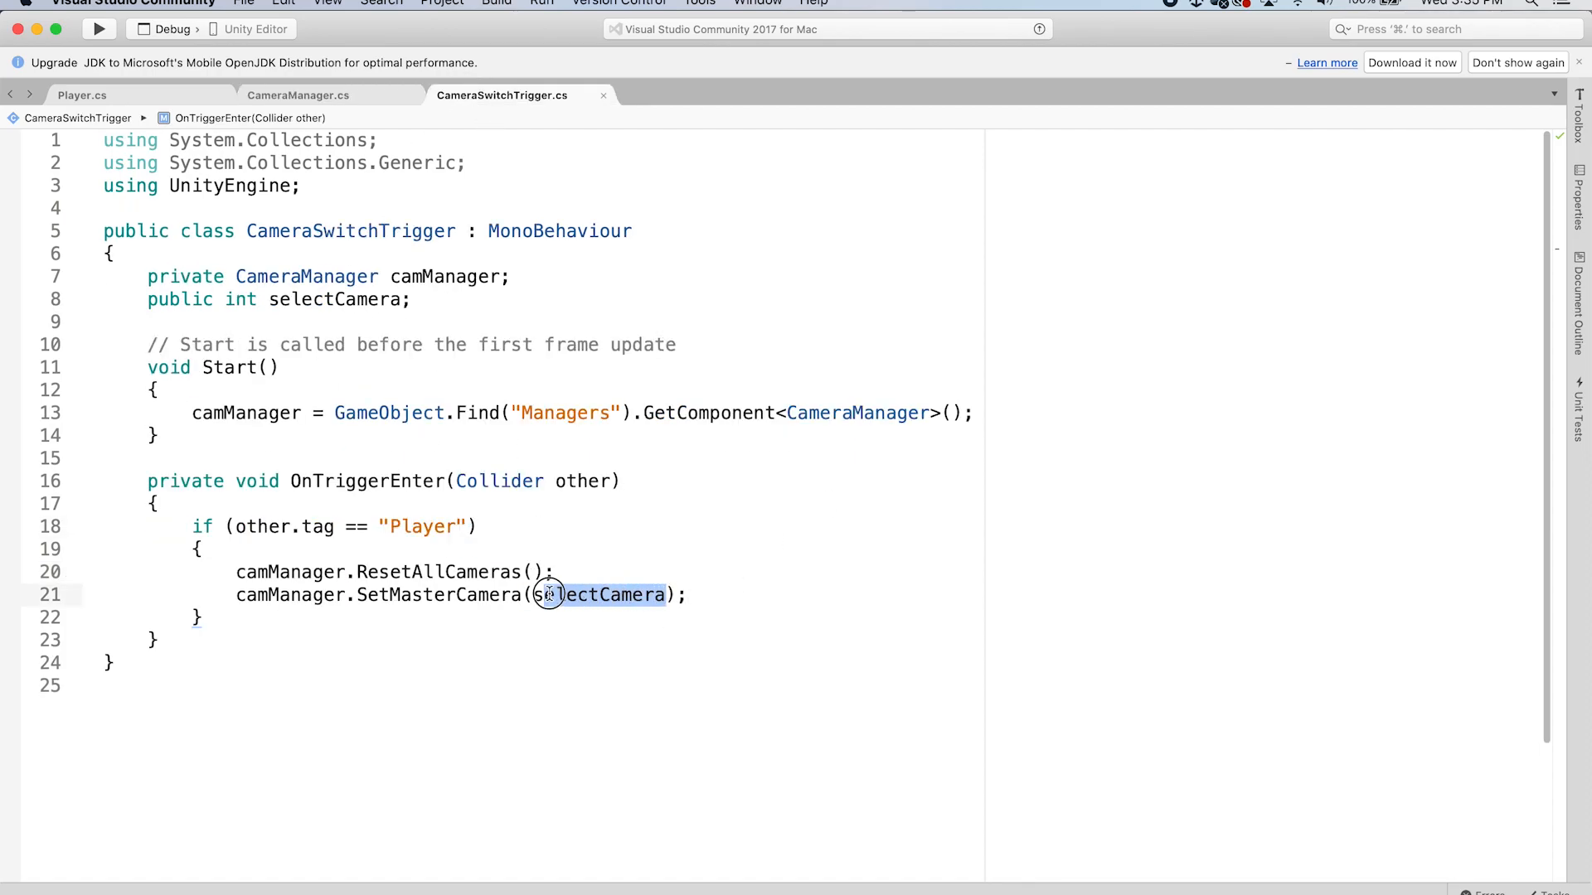
In CameraManager's SetMasterCamera, replace the hard-coded cameras index 0 with the cam parameter
{"action": "left_click", "coordinate": [706, 594]}
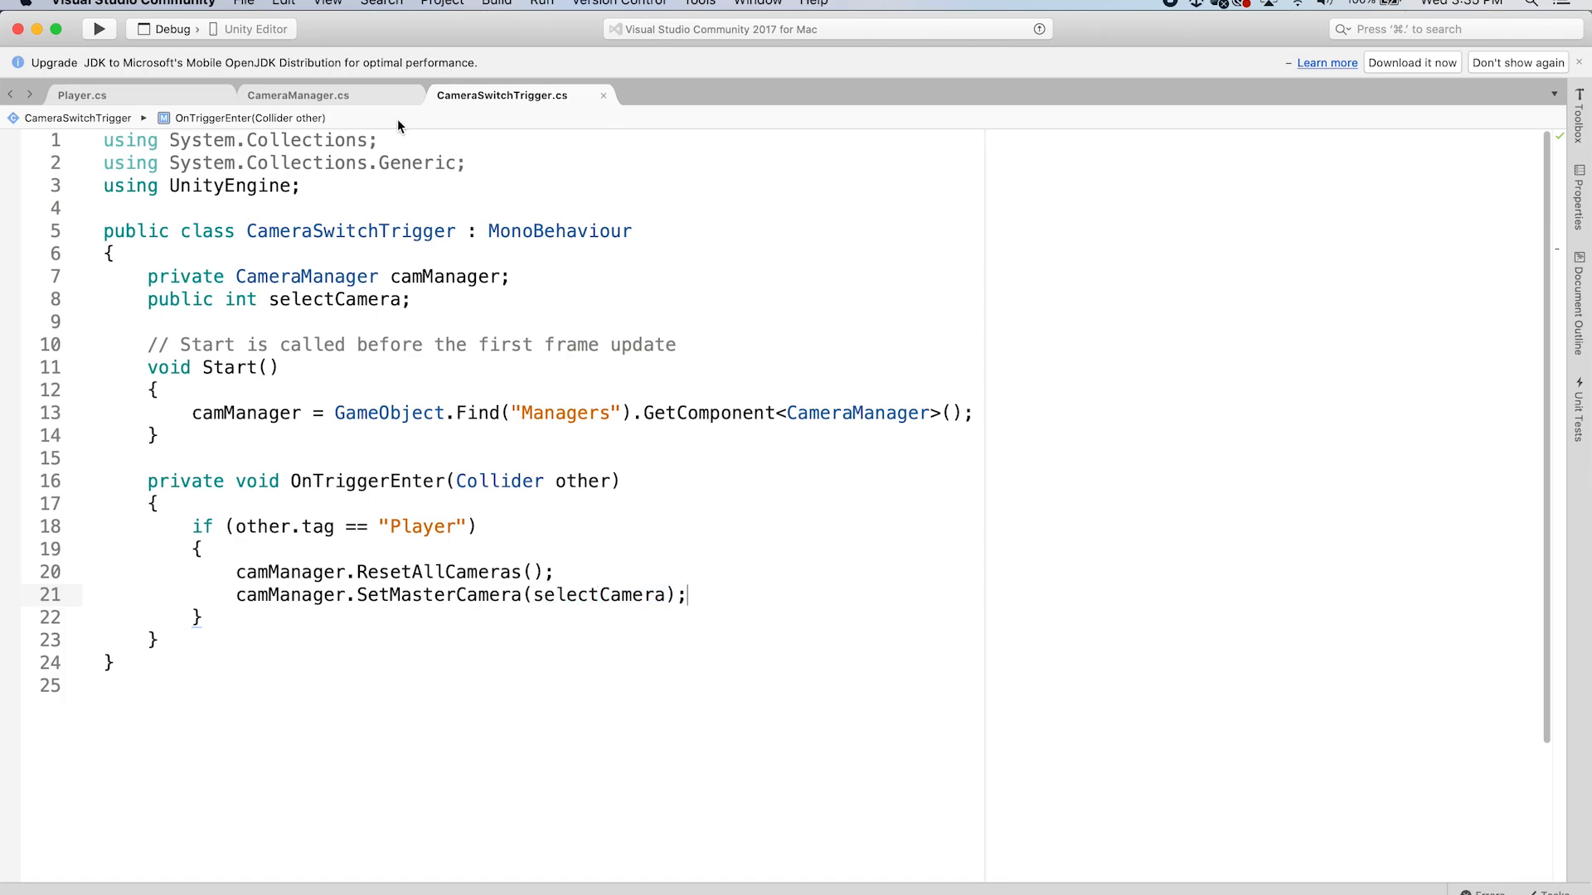
{"action": "left_click", "coordinate": [285, 95]}
{"action": "right_click", "coordinate": [285, 95]}
{"action": "left_click", "coordinate": [751, 300]}
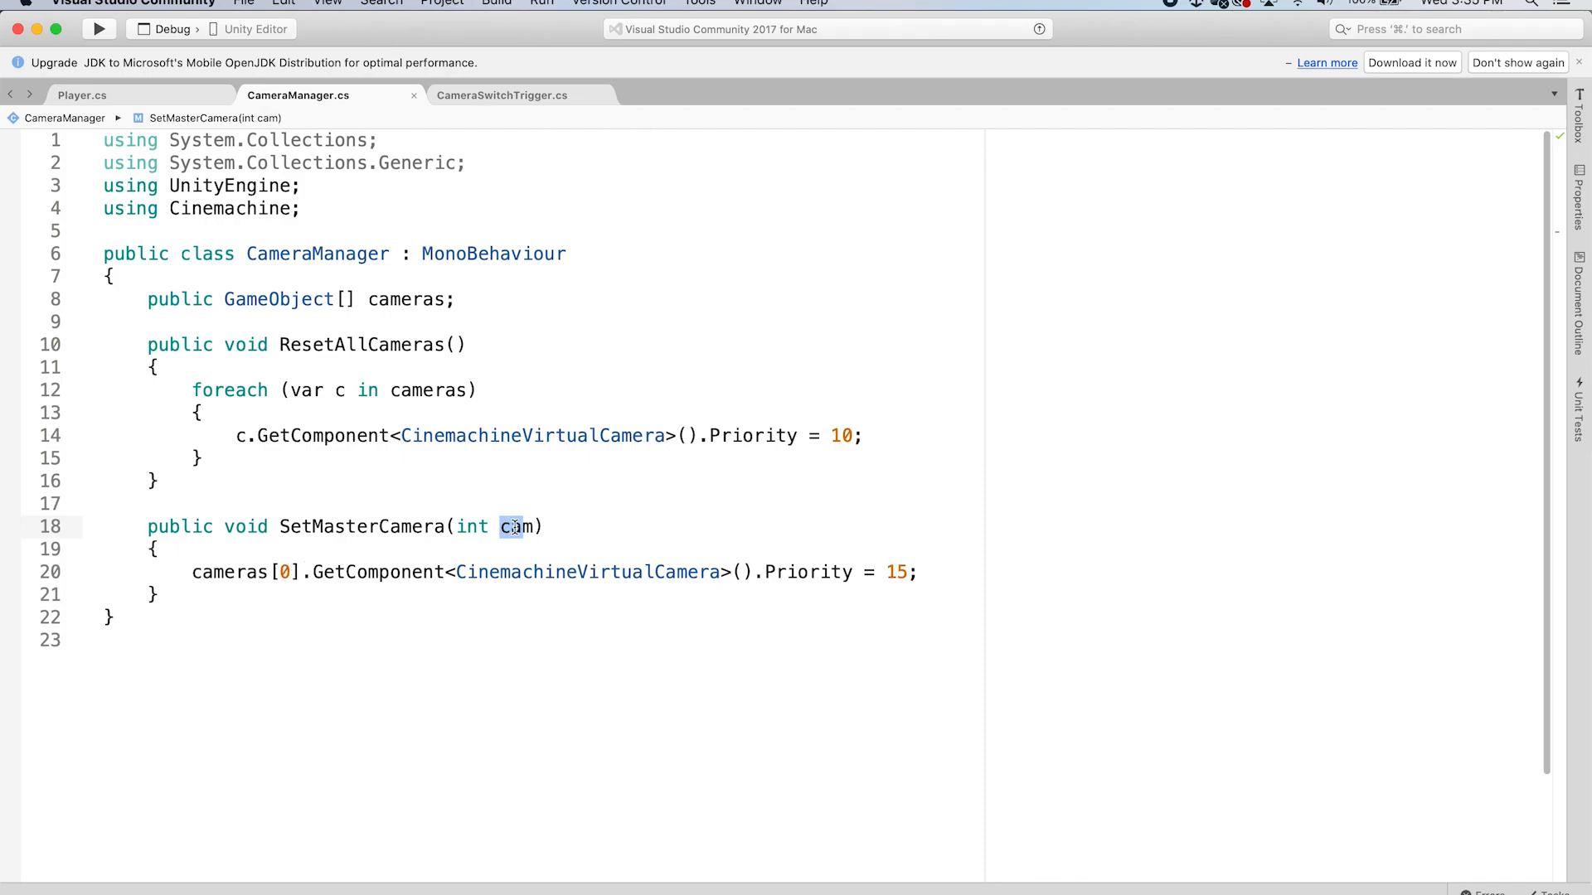
{"action": "left_click", "coordinate": [290, 571]}
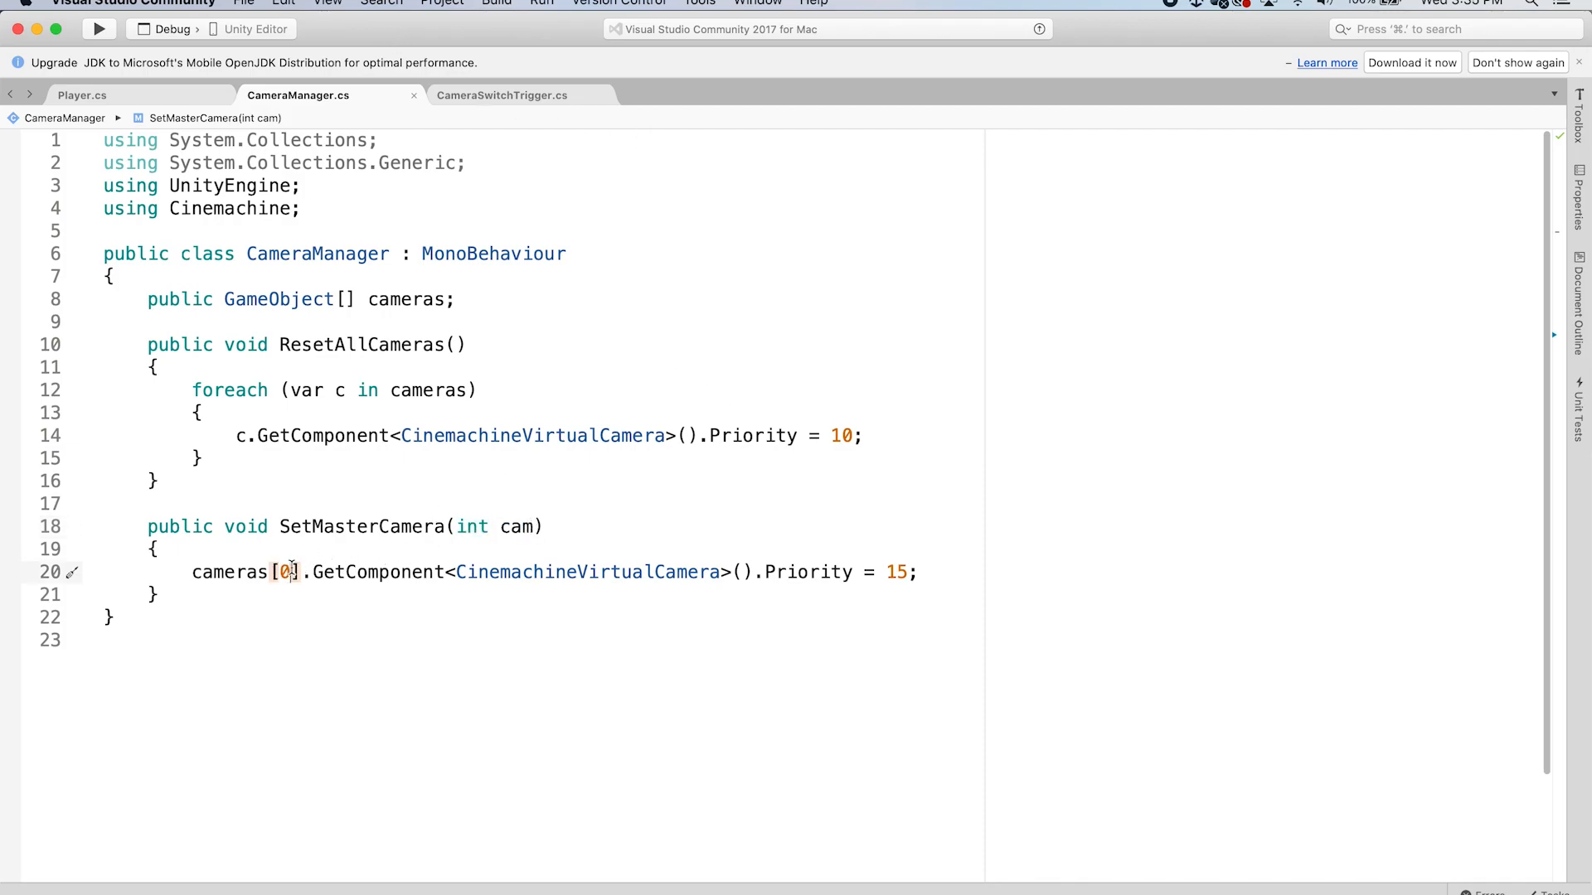
{"action": "key", "text": "BackSpace"}
{"action": "type", "text": "cam"}
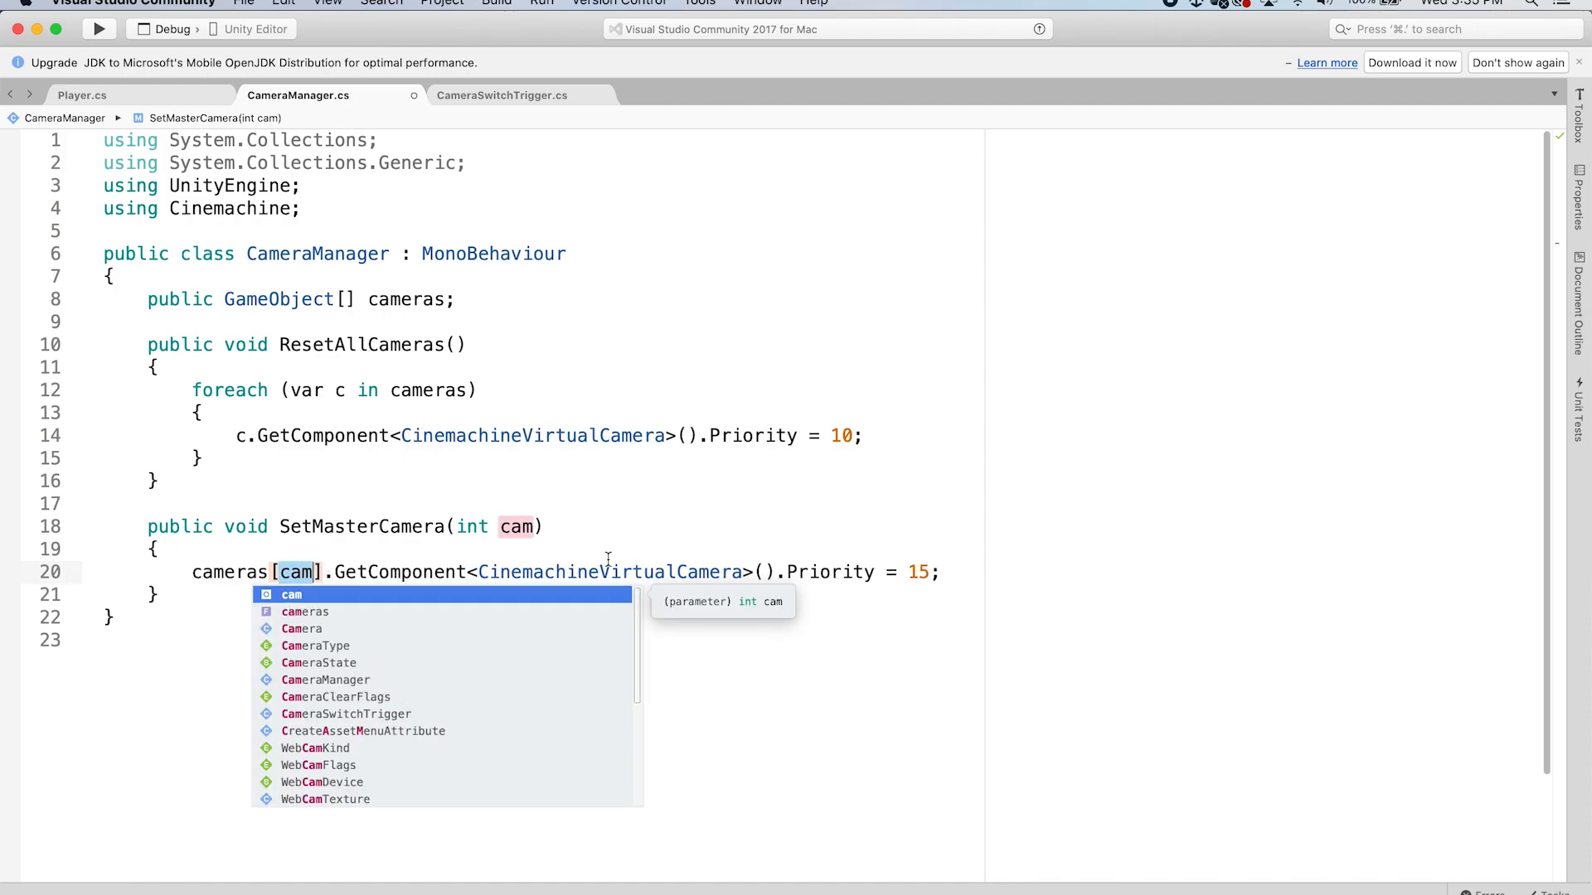
{"action": "key", "text": "End"}
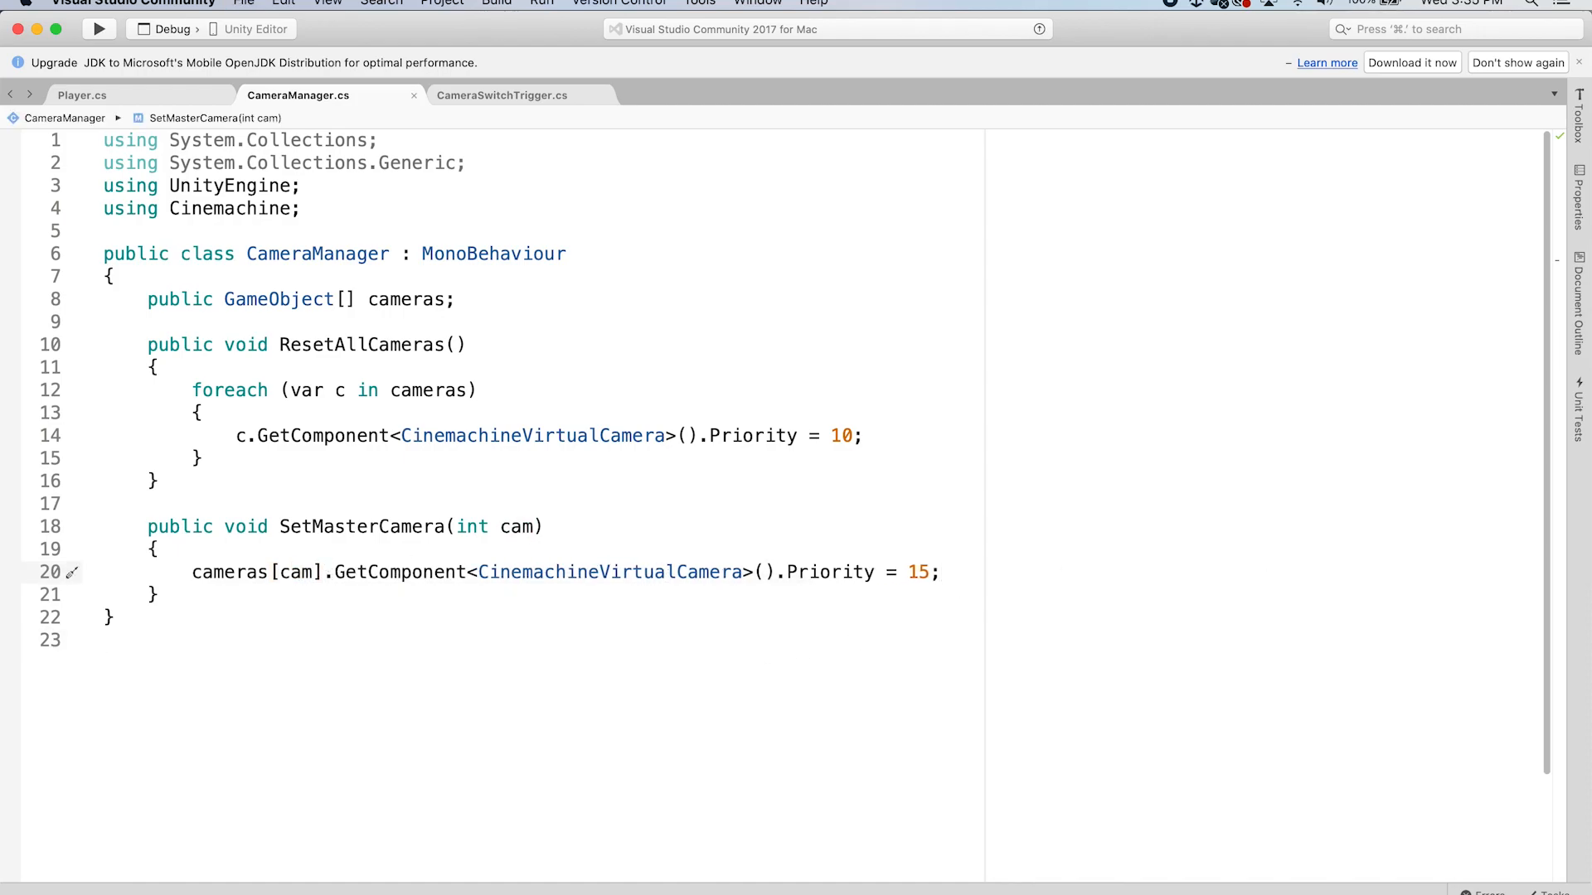
Switch to Unity, enter Play mode after the scripts reload, and walk the player forward over the first triggers
{"action": "key", "text": "super+Tab"}
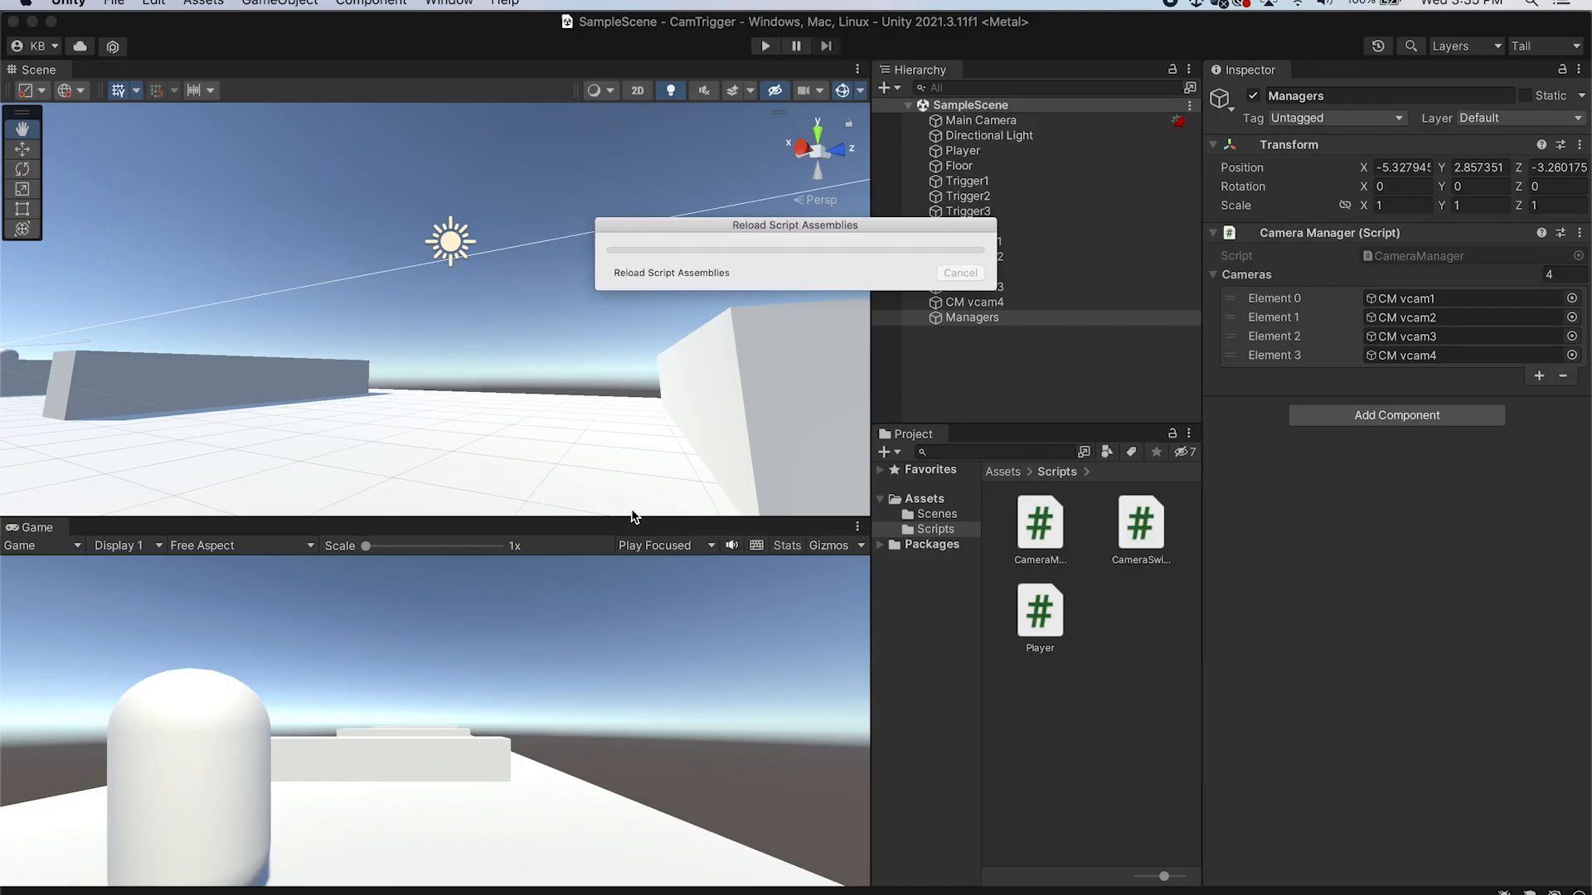
{"action": "left_click_drag", "start_coordinate": [629, 515], "coordinate": [640, 466]}
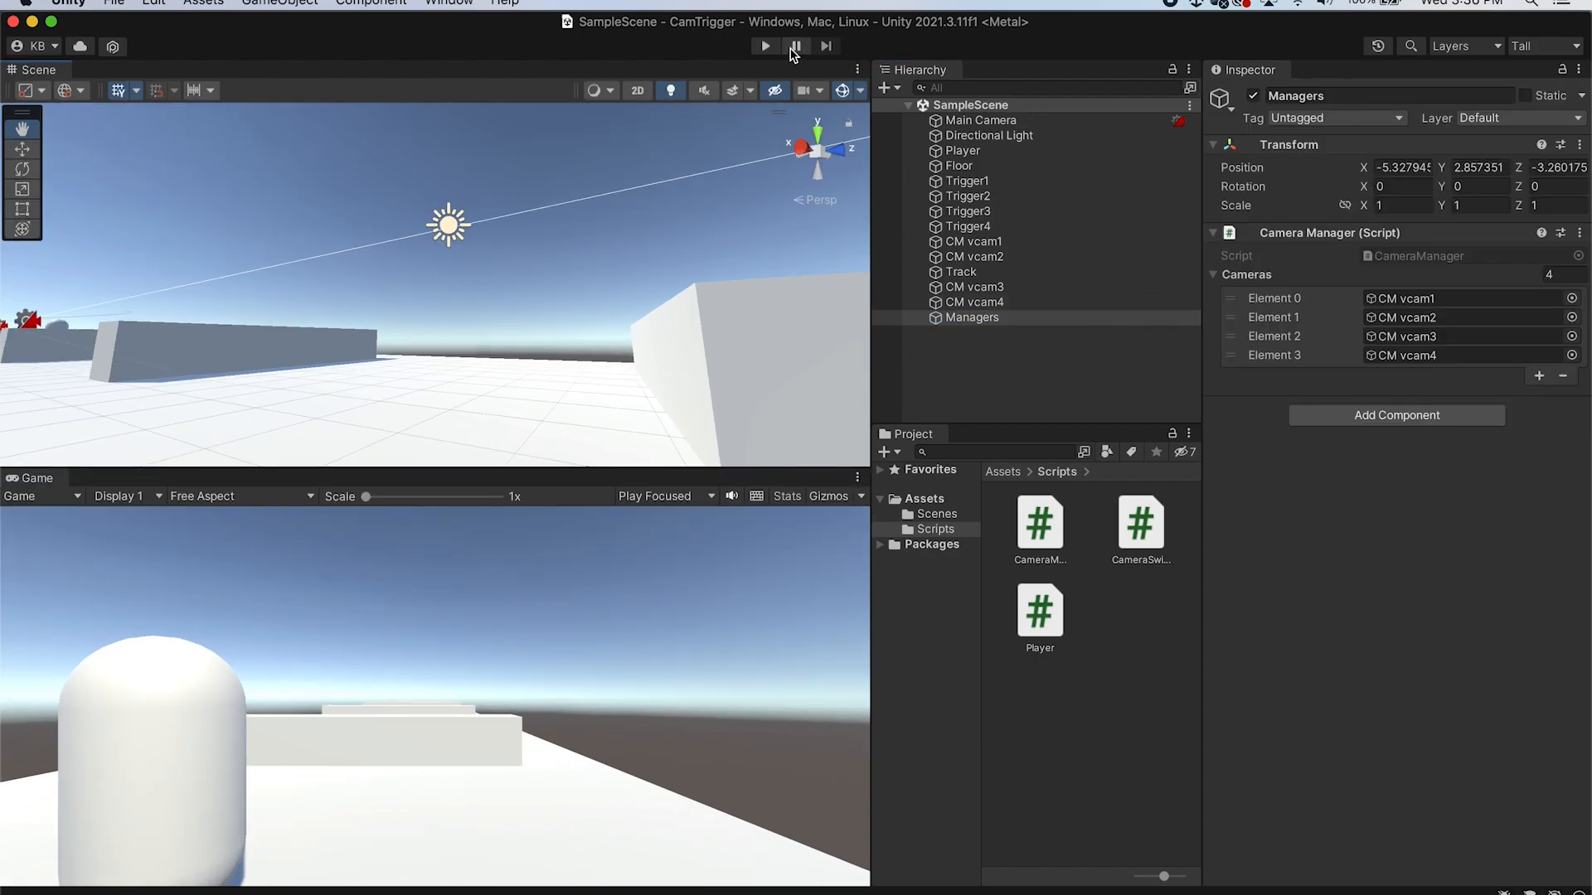
{"action": "left_click", "coordinate": [769, 47]}
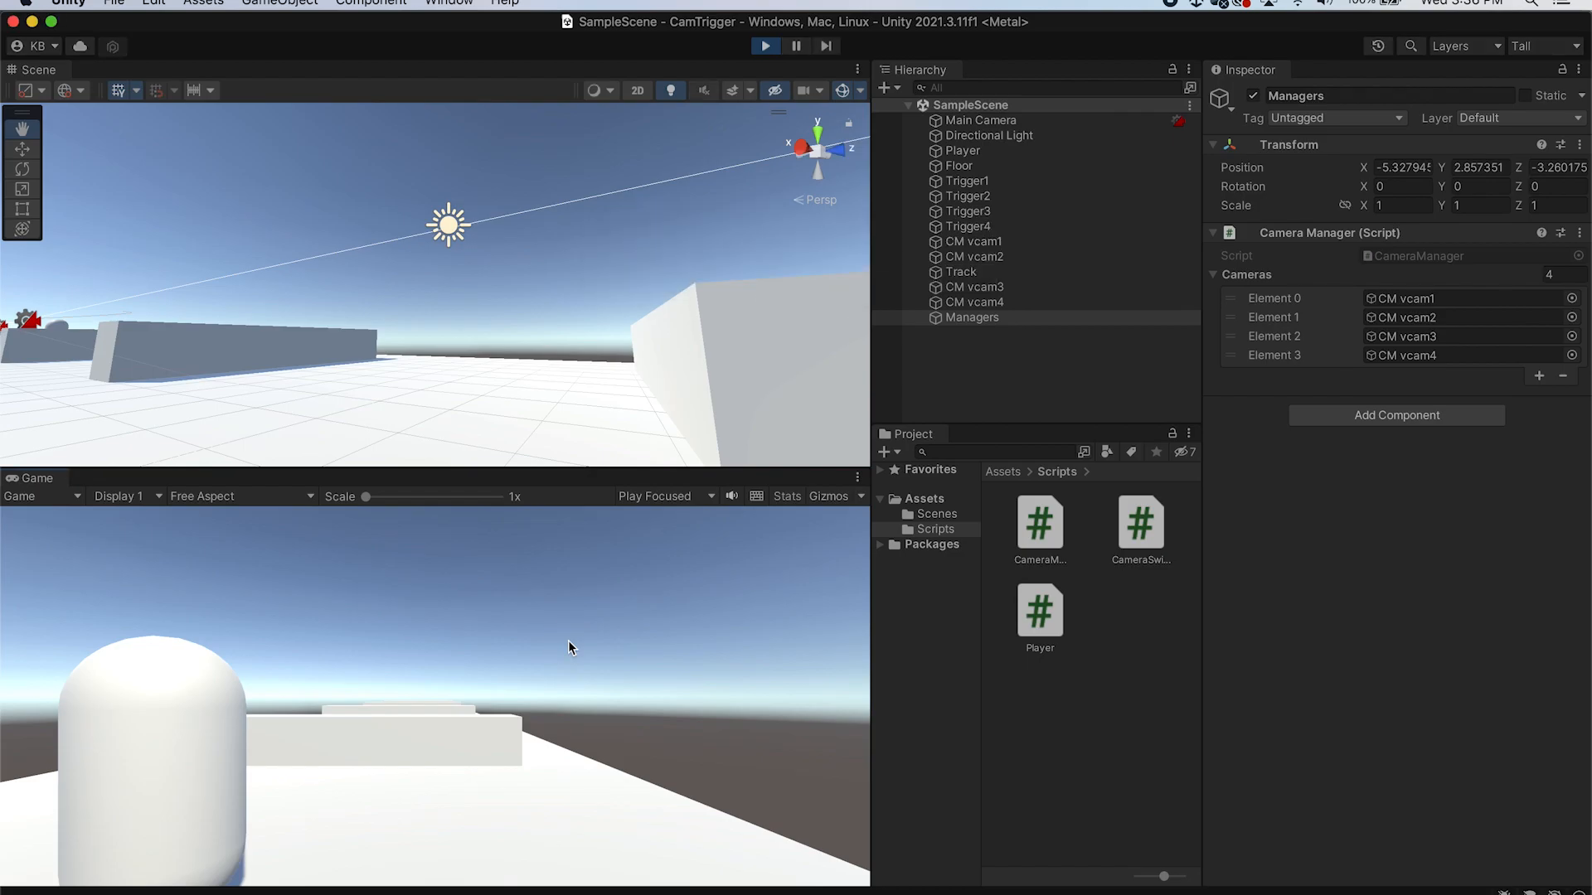
{"action": "key", "text": "w"}
{"action": "key", "text": "s"}
{"action": "key", "text": "w"}
{"action": "key", "text": "w"}
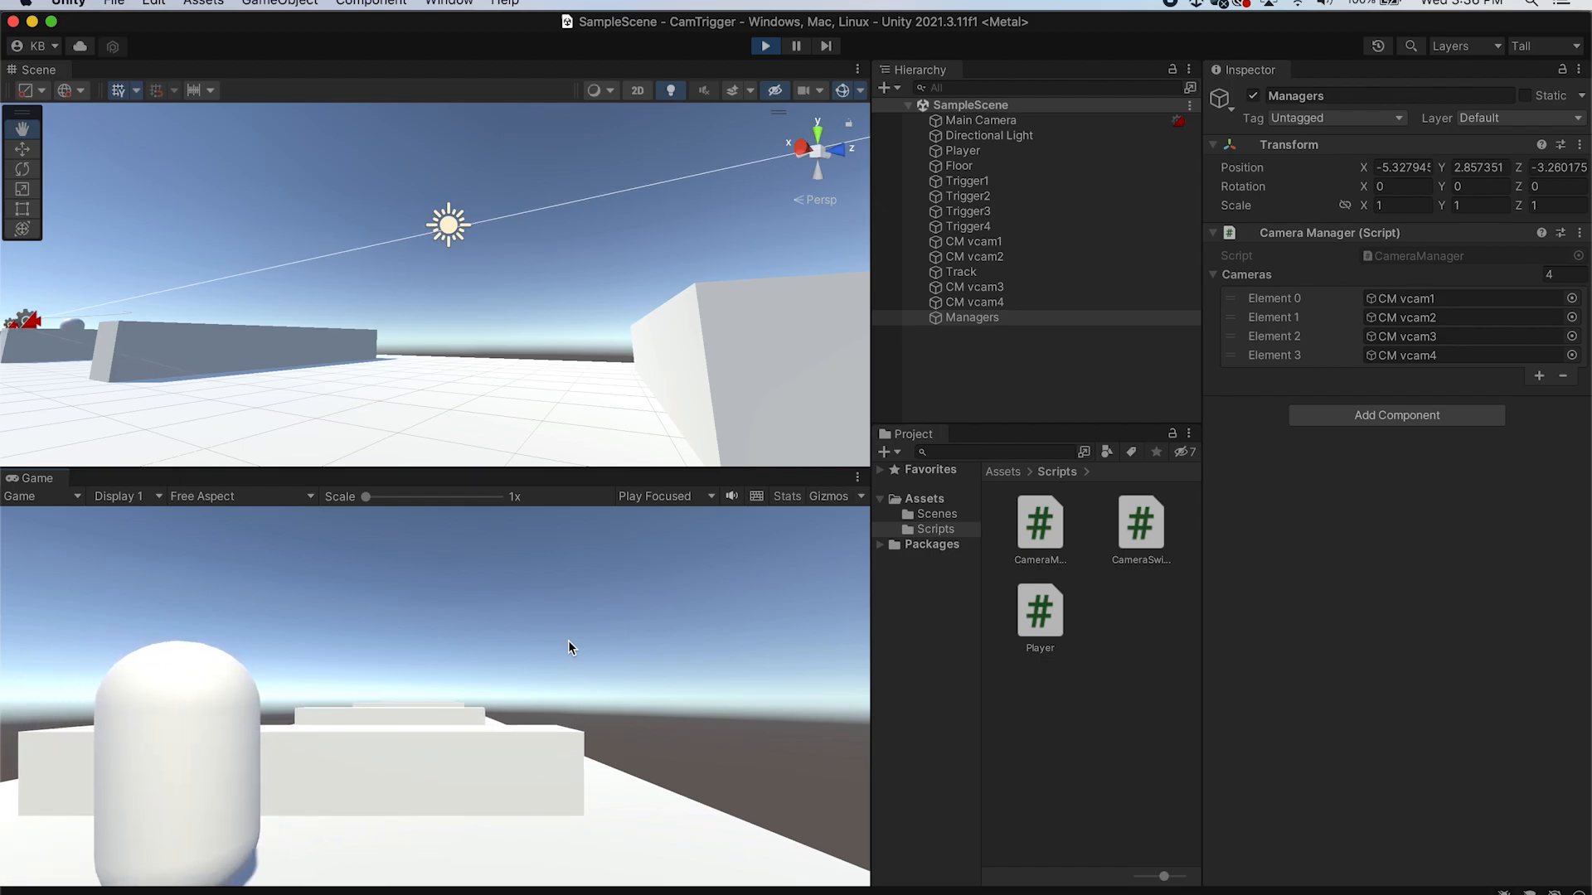
{"action": "key", "text": "w"}
{"action": "key", "text": "s"}
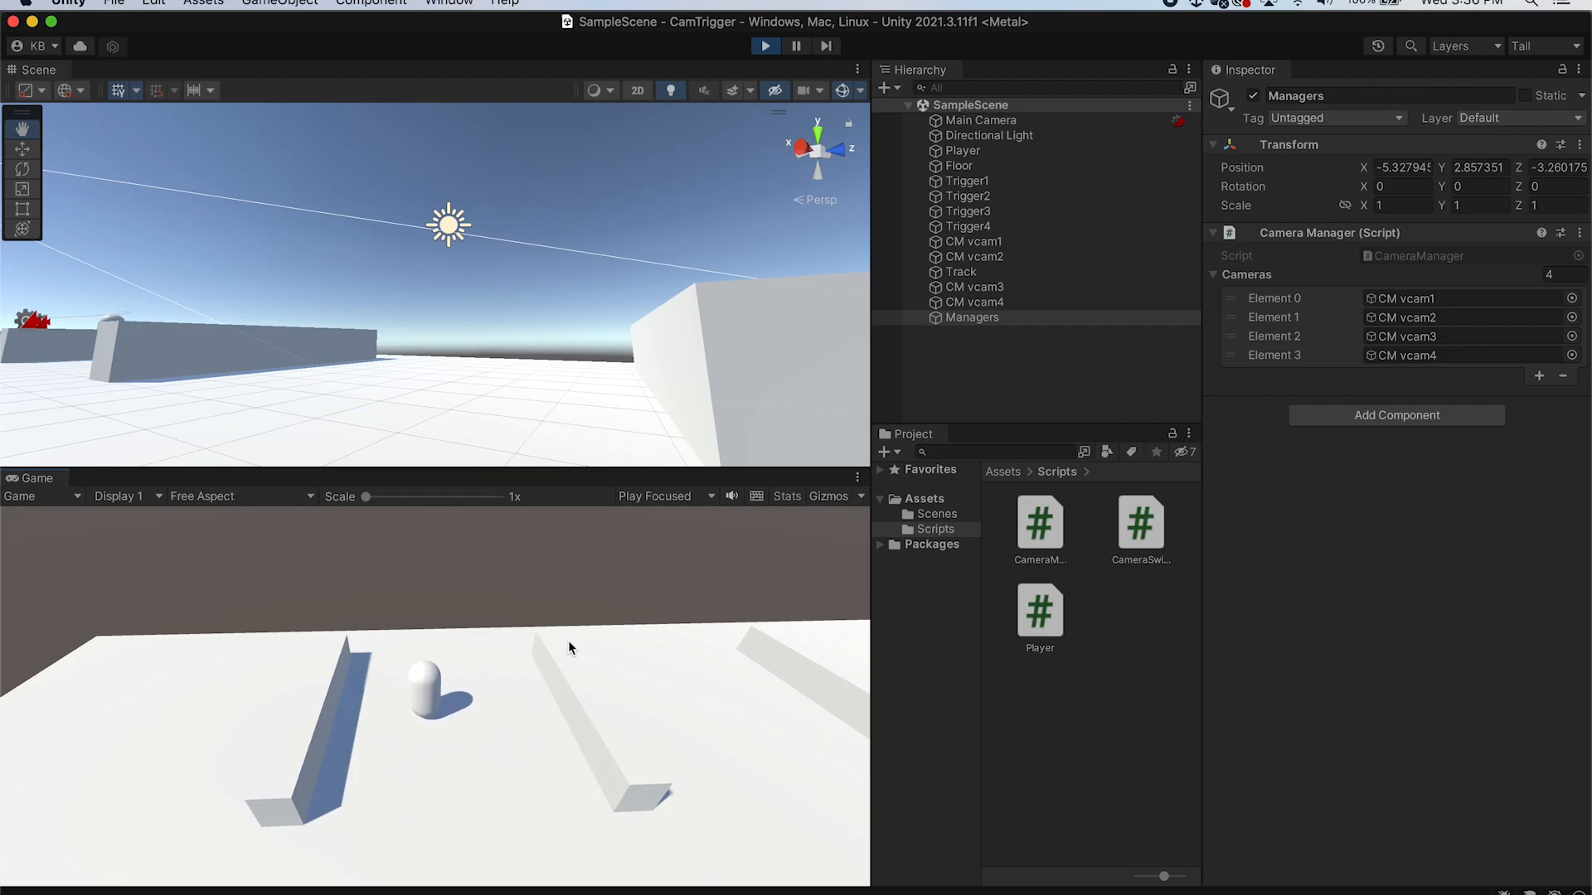
{"action": "key", "text": "w"}
{"action": "key", "text": "s"}
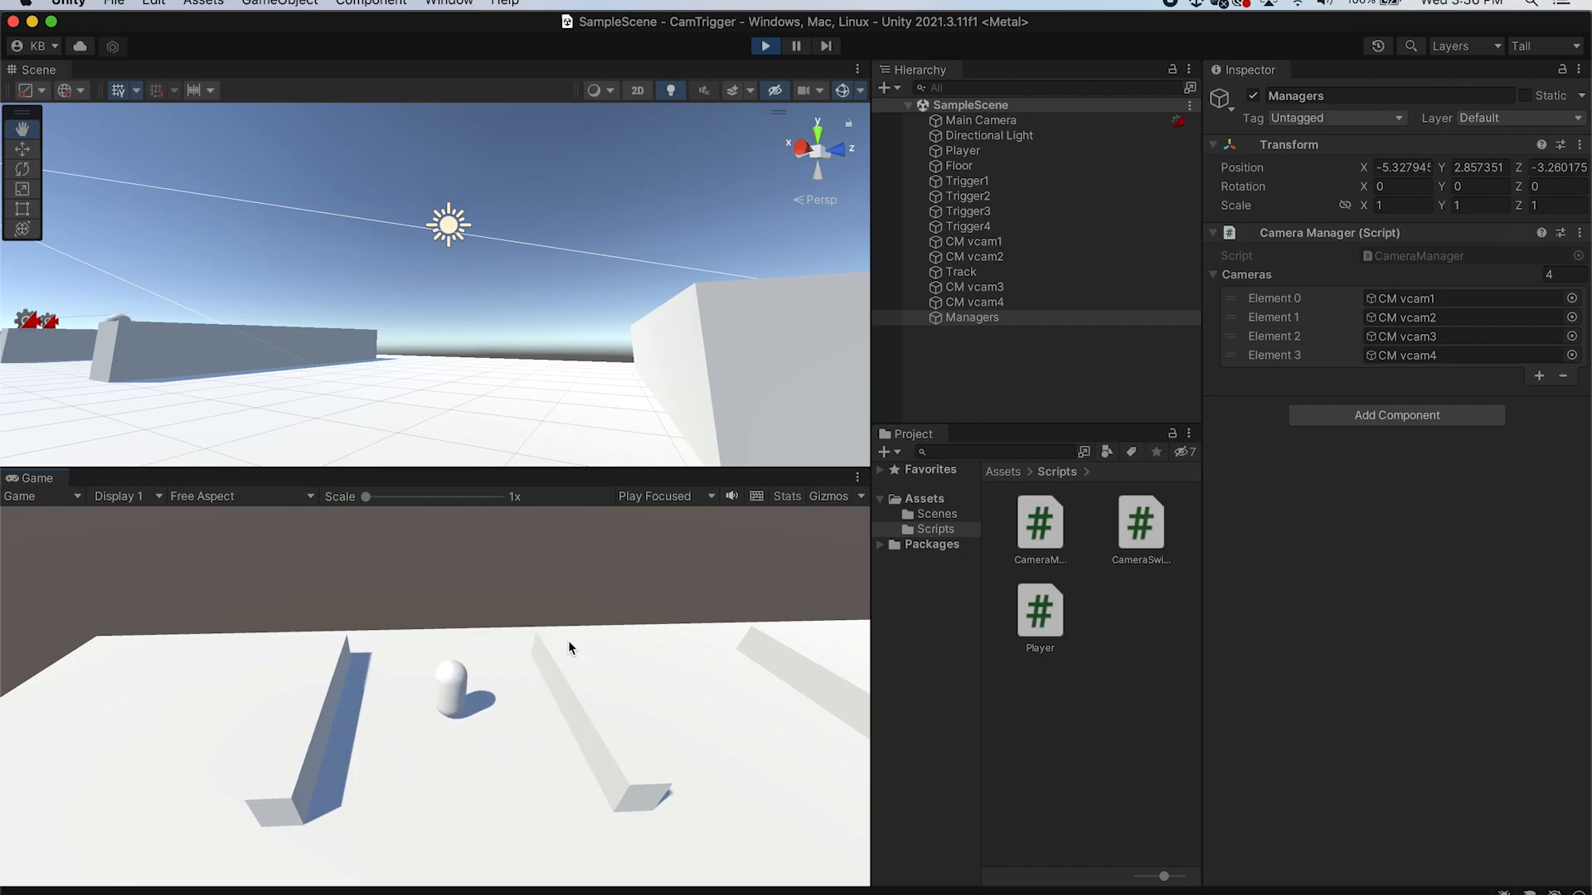
{"action": "key", "text": "w"}
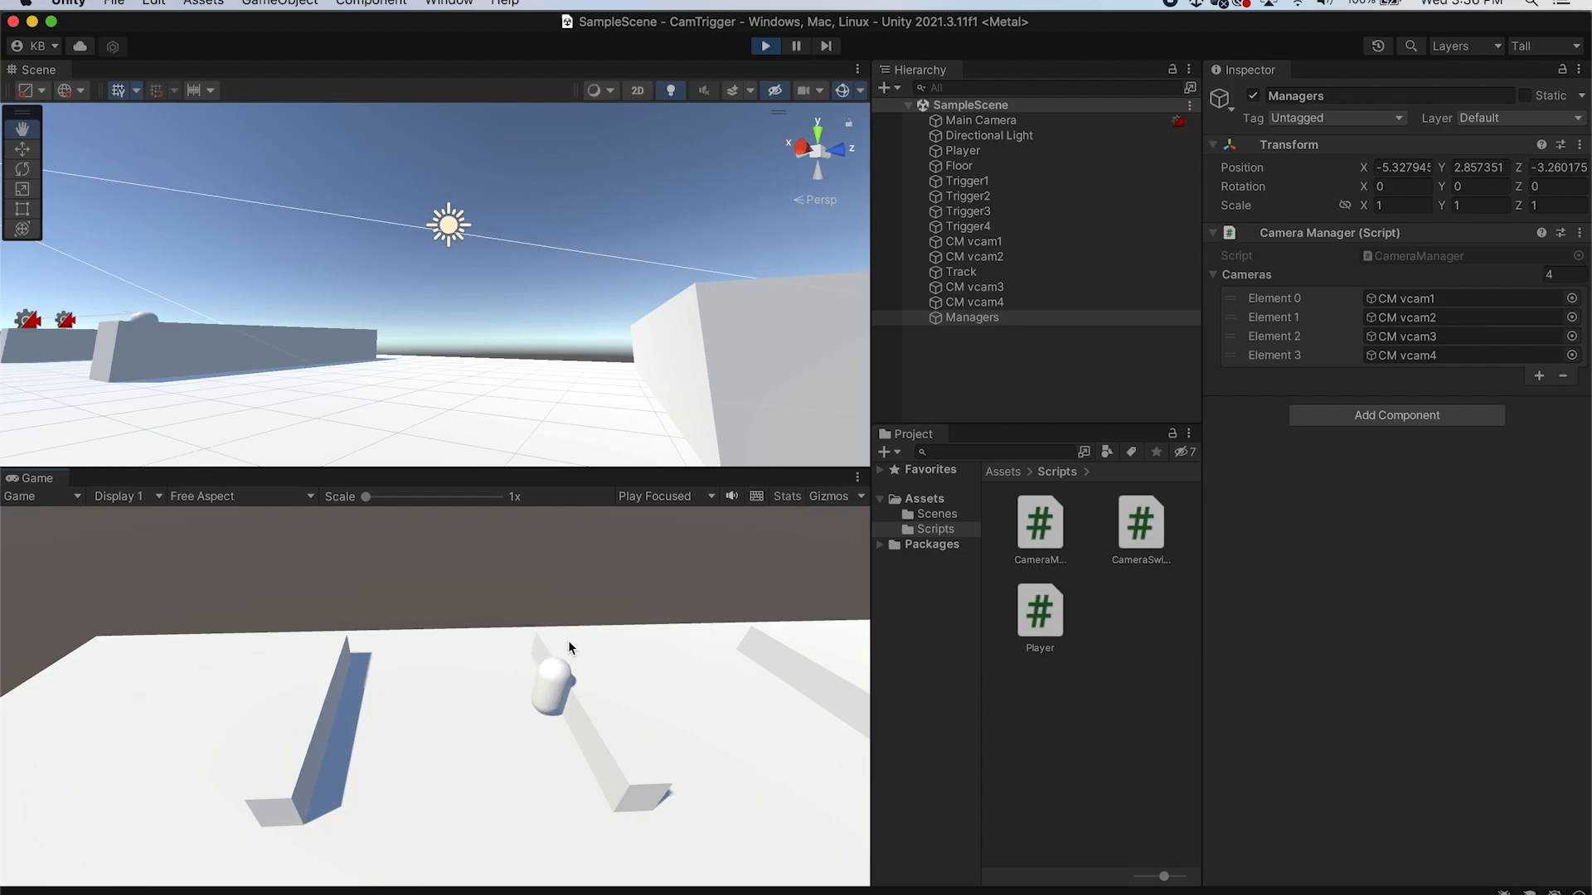
{"action": "key", "text": "w"}
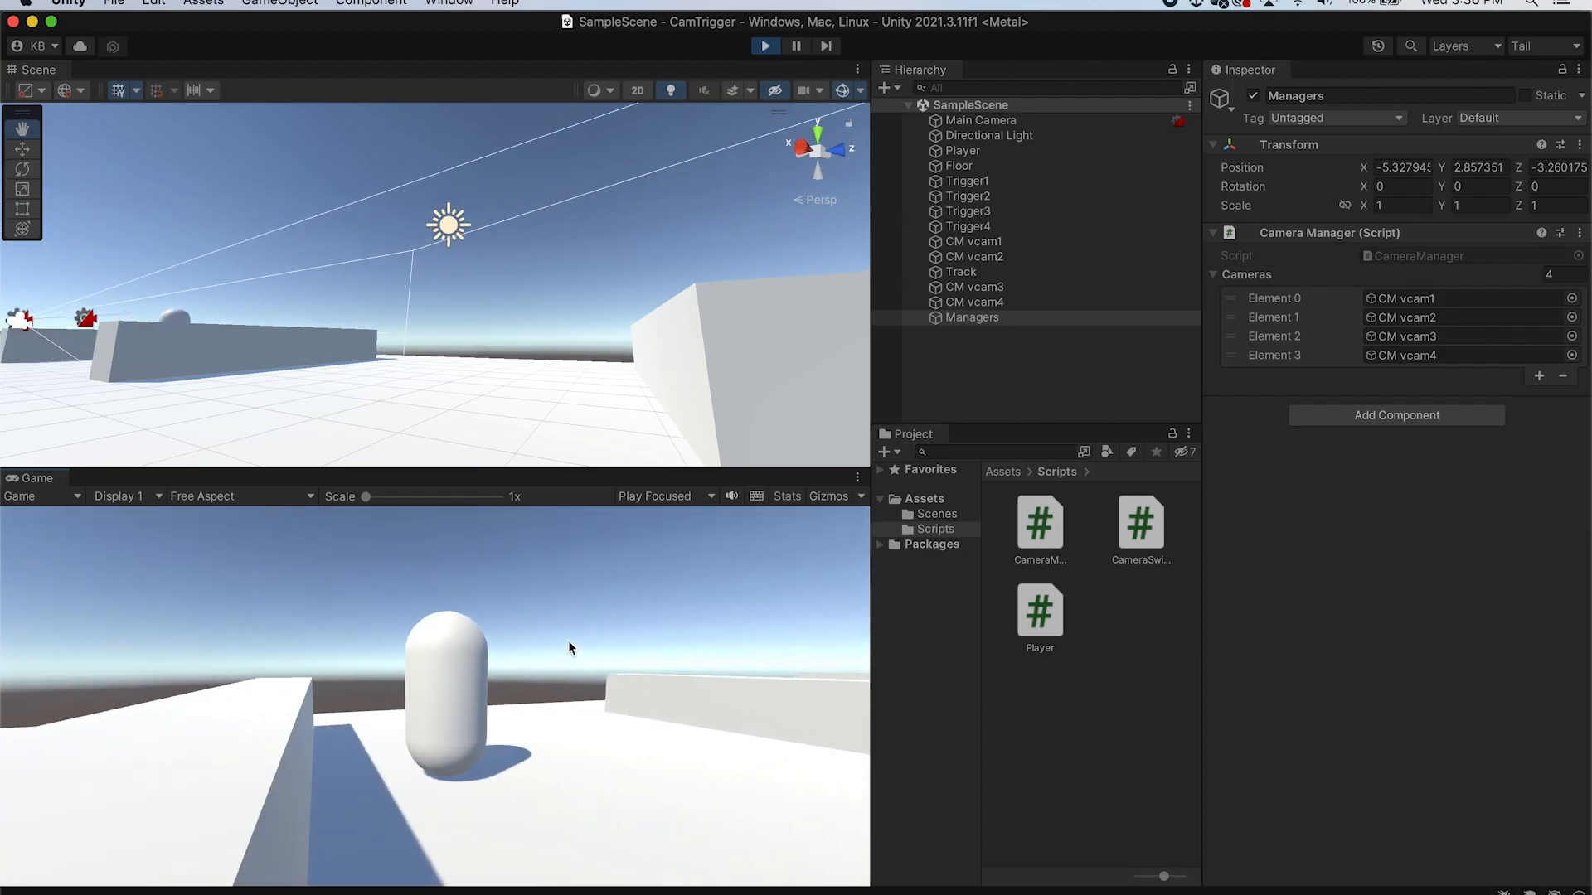
{"action": "key", "text": "w"}
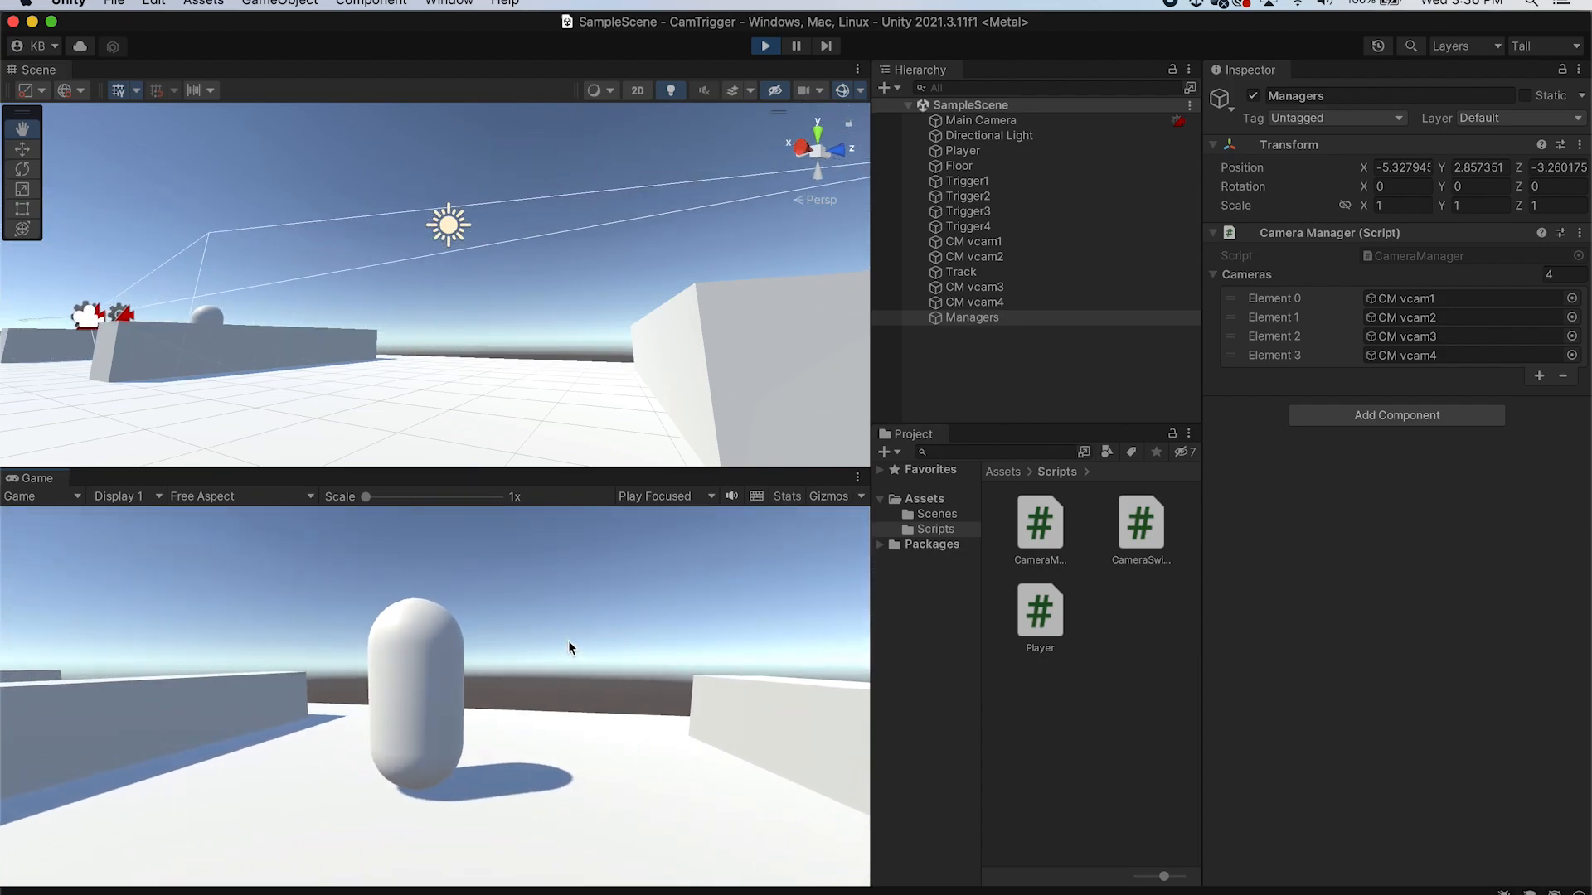
{"action": "key", "text": "w"}
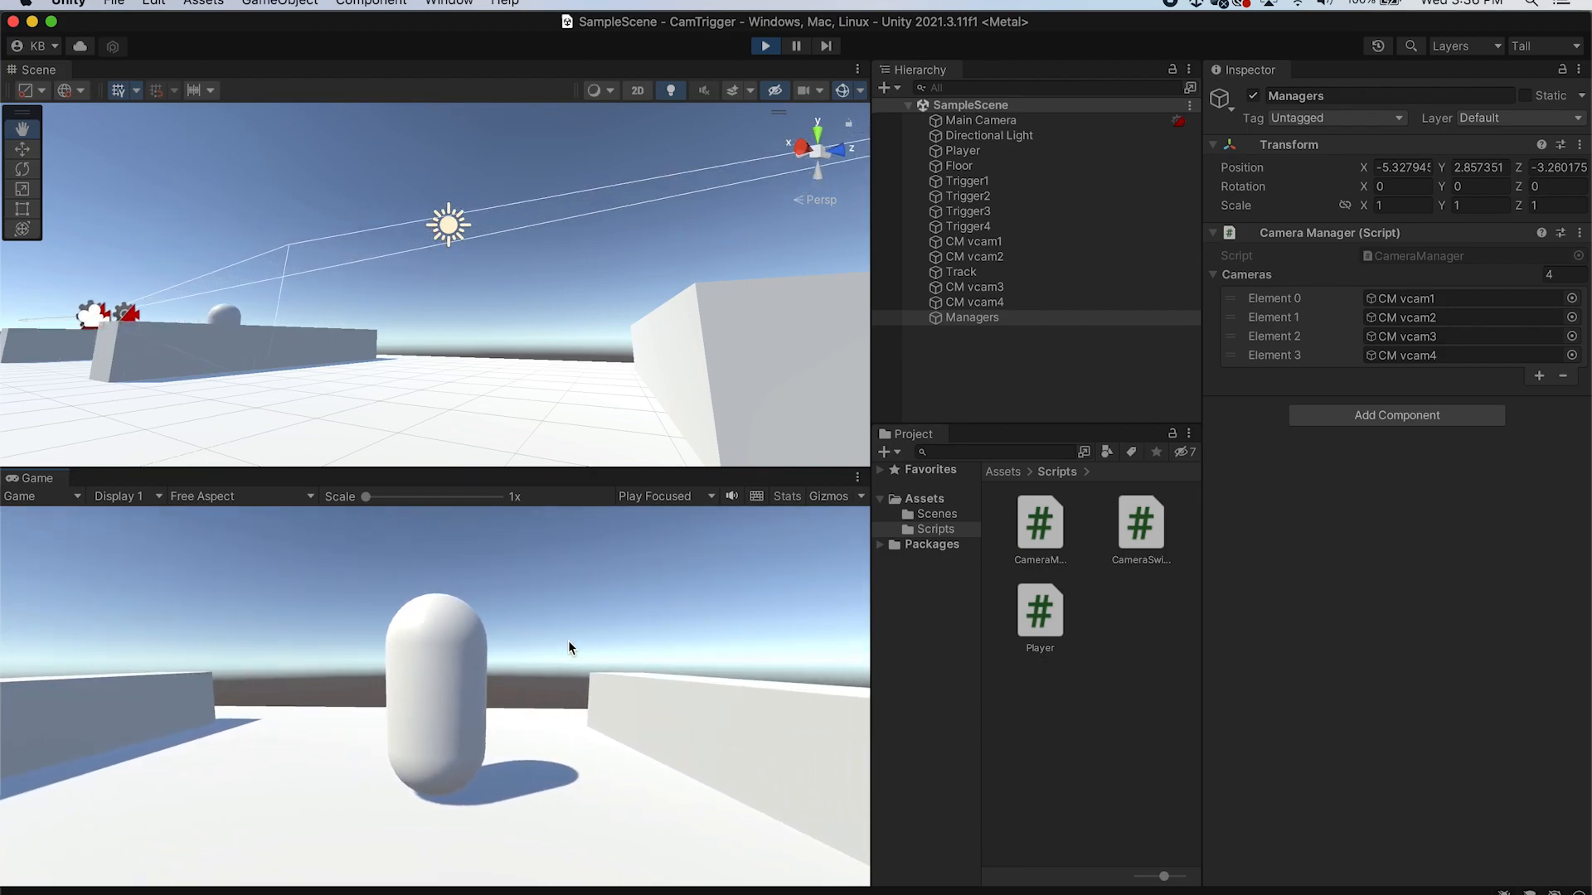
{"action": "key", "text": "s"}
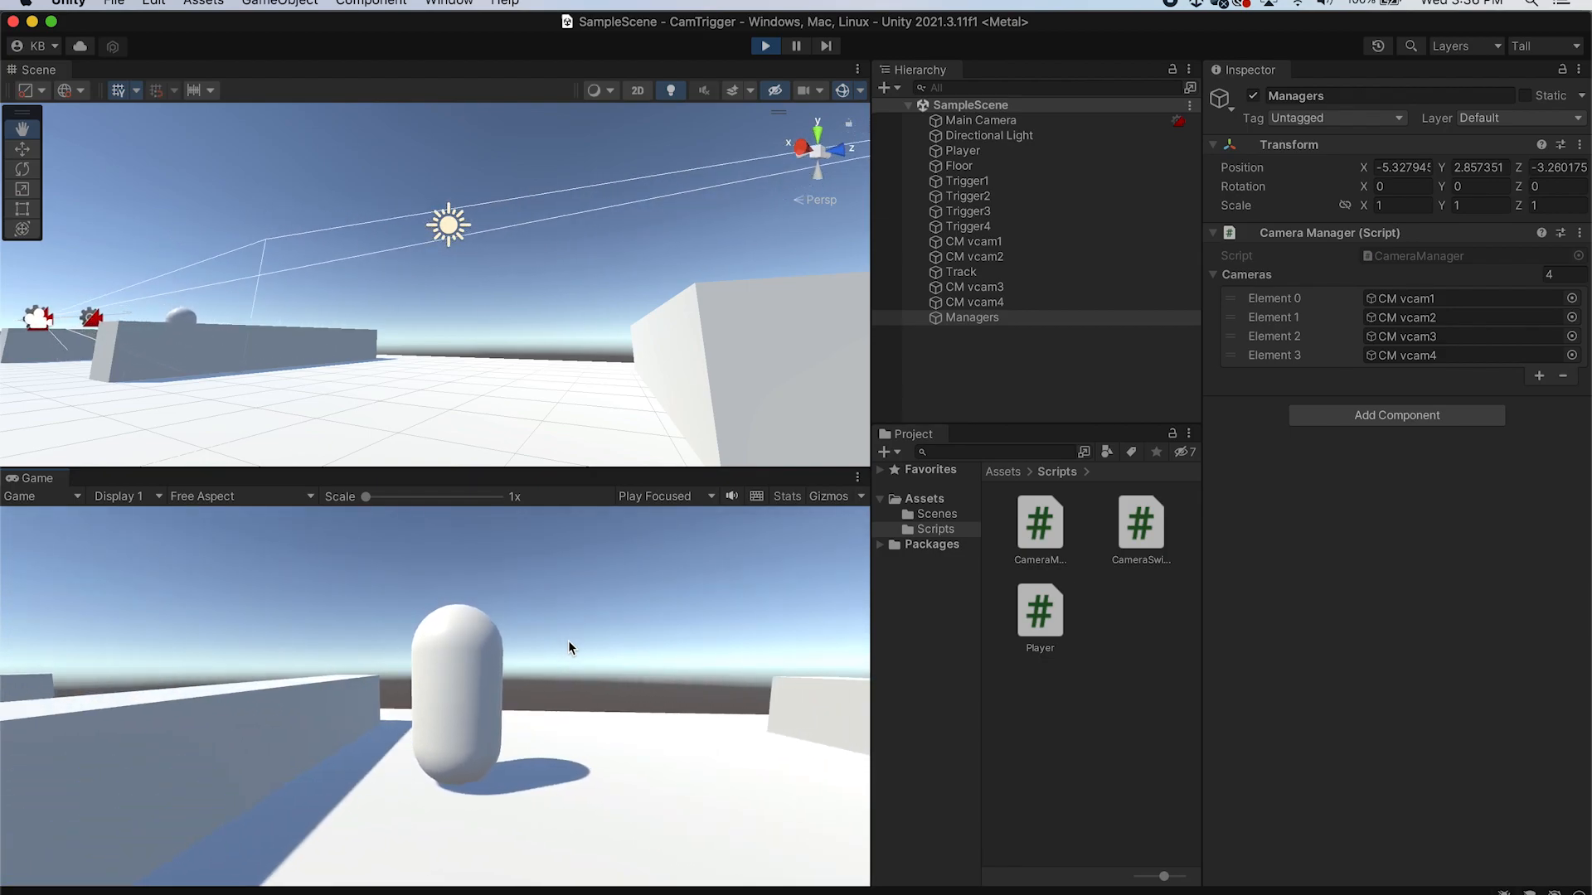
{"action": "key", "text": "w"}
{"action": "key", "text": "s"}
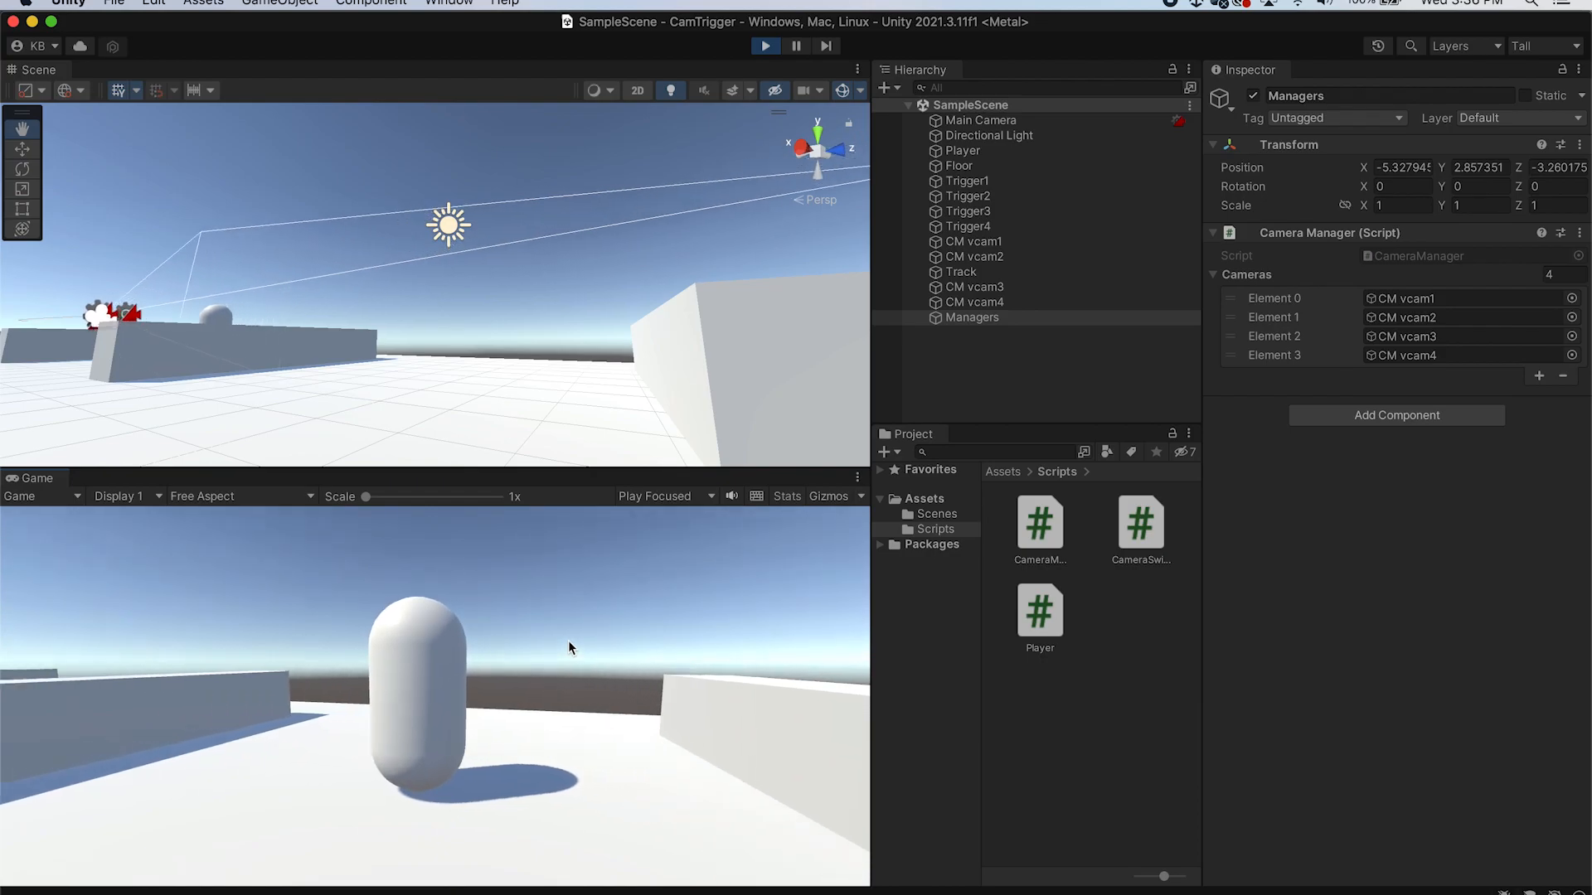
{"action": "key", "text": "w"}
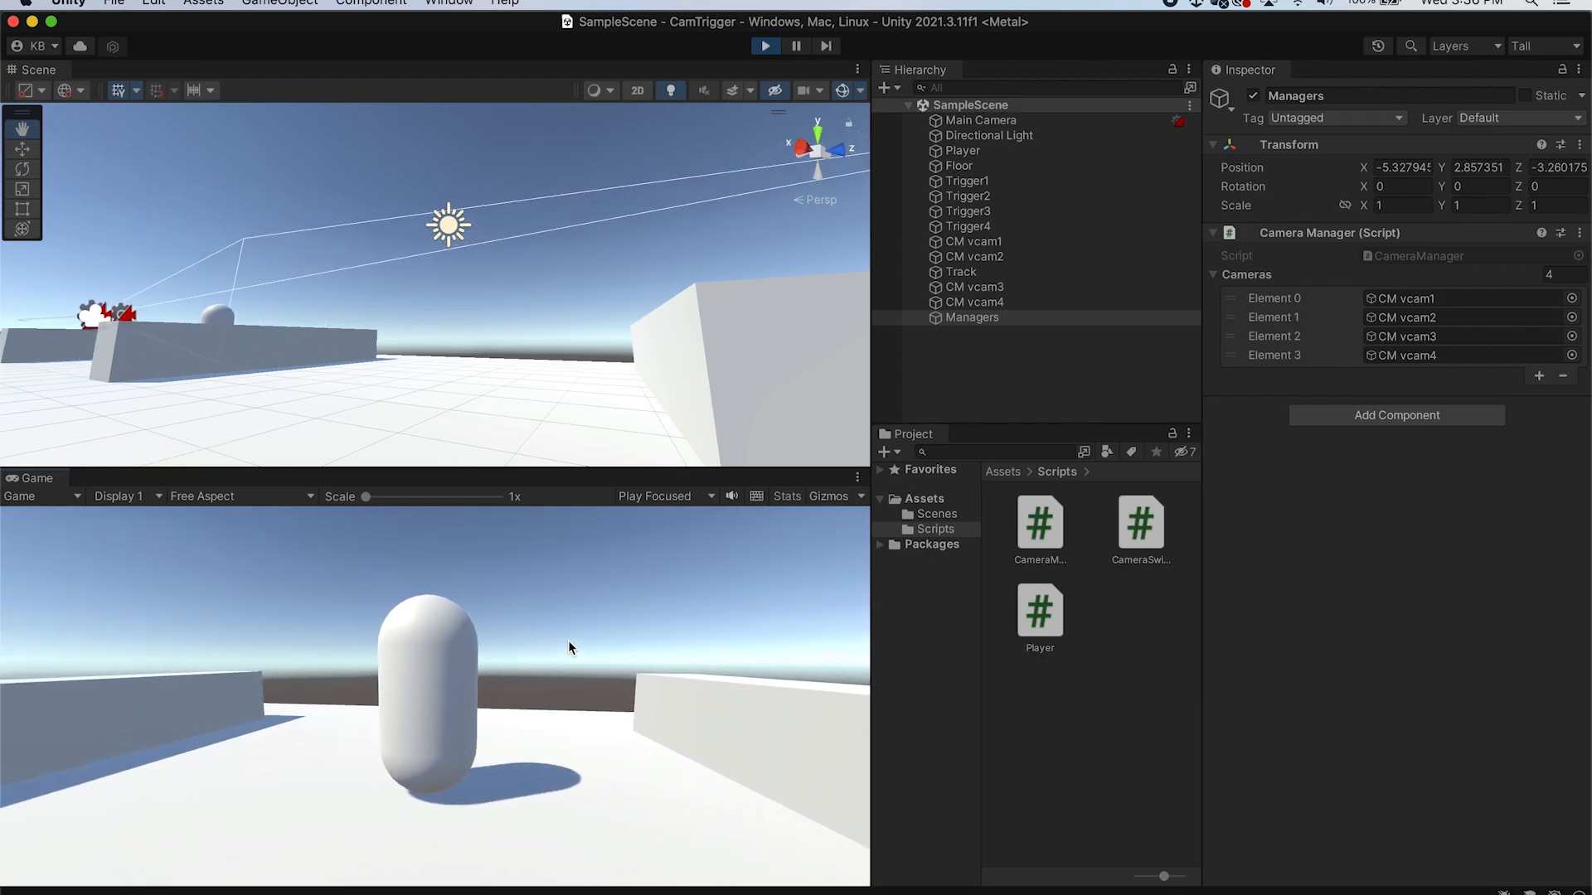
Walk the player forward and back over the floor triggers to test the virtual camera switching
{"action": "scroll", "coordinate": [514, 302], "scroll_direction": "down", "scroll_amount": 8}
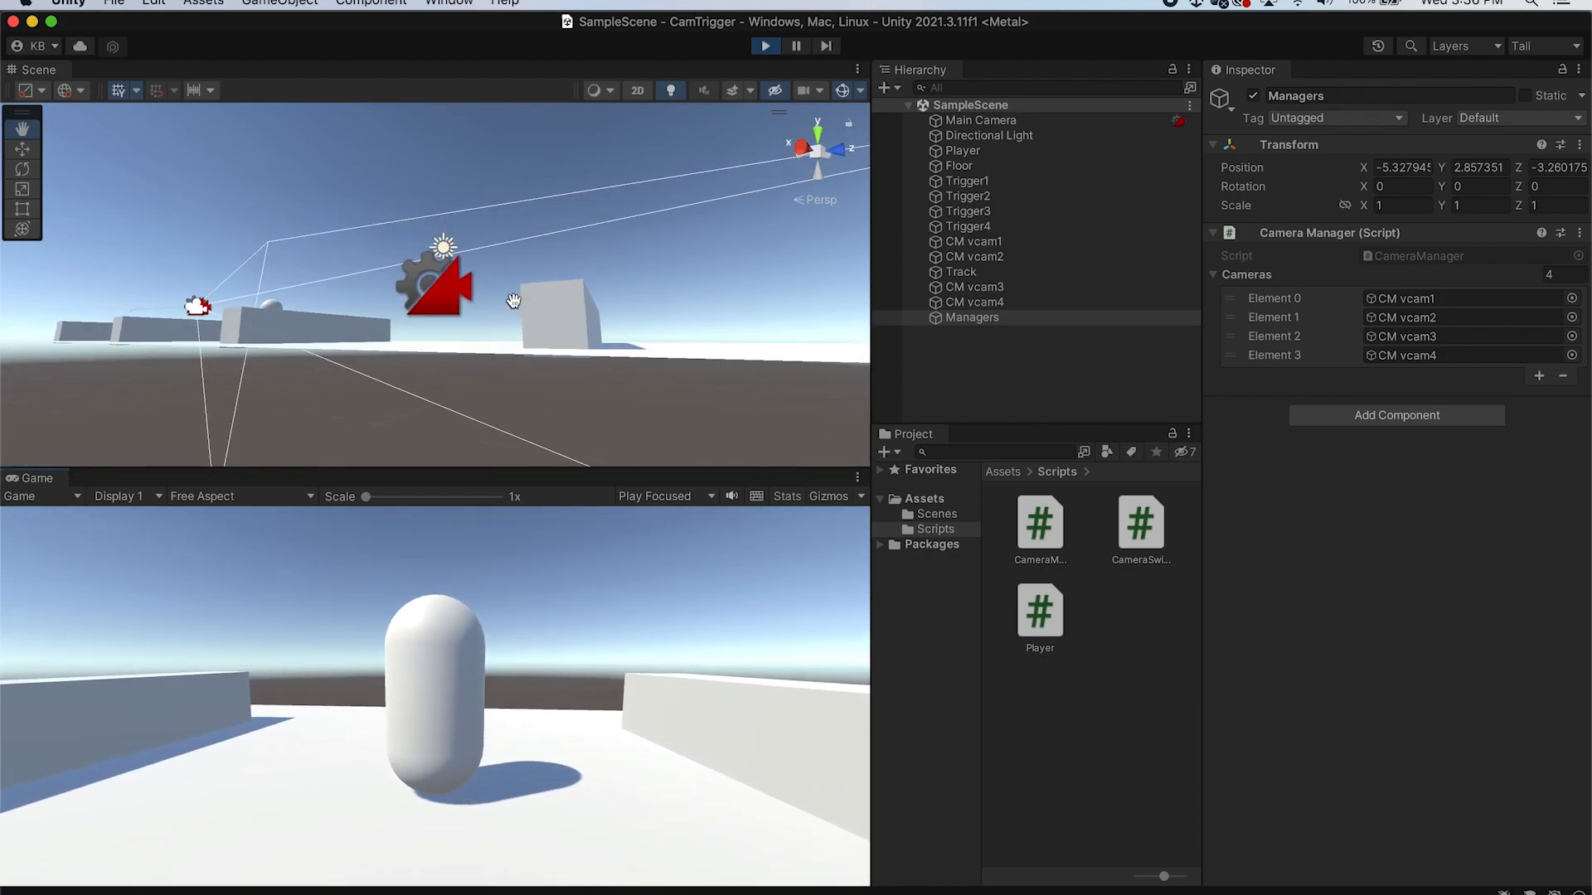
{"action": "left_click_drag", "start_coordinate": [554, 292], "coordinate": [518, 363], "text": "alt"}
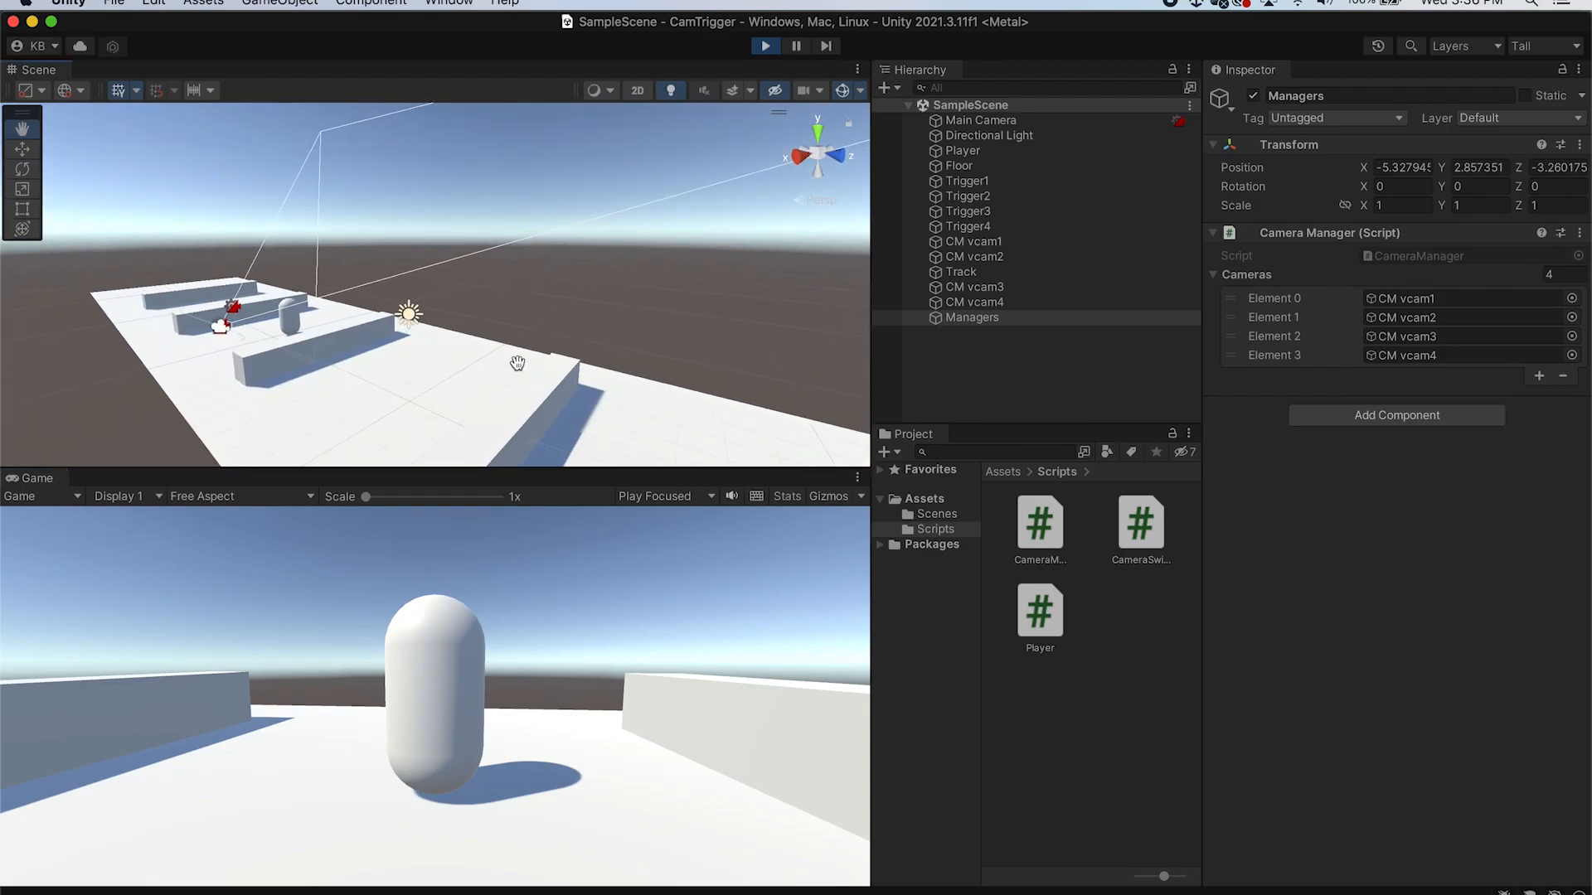
{"action": "key", "text": "w"}
{"action": "key", "text": "s"}
{"action": "key", "text": "w"}
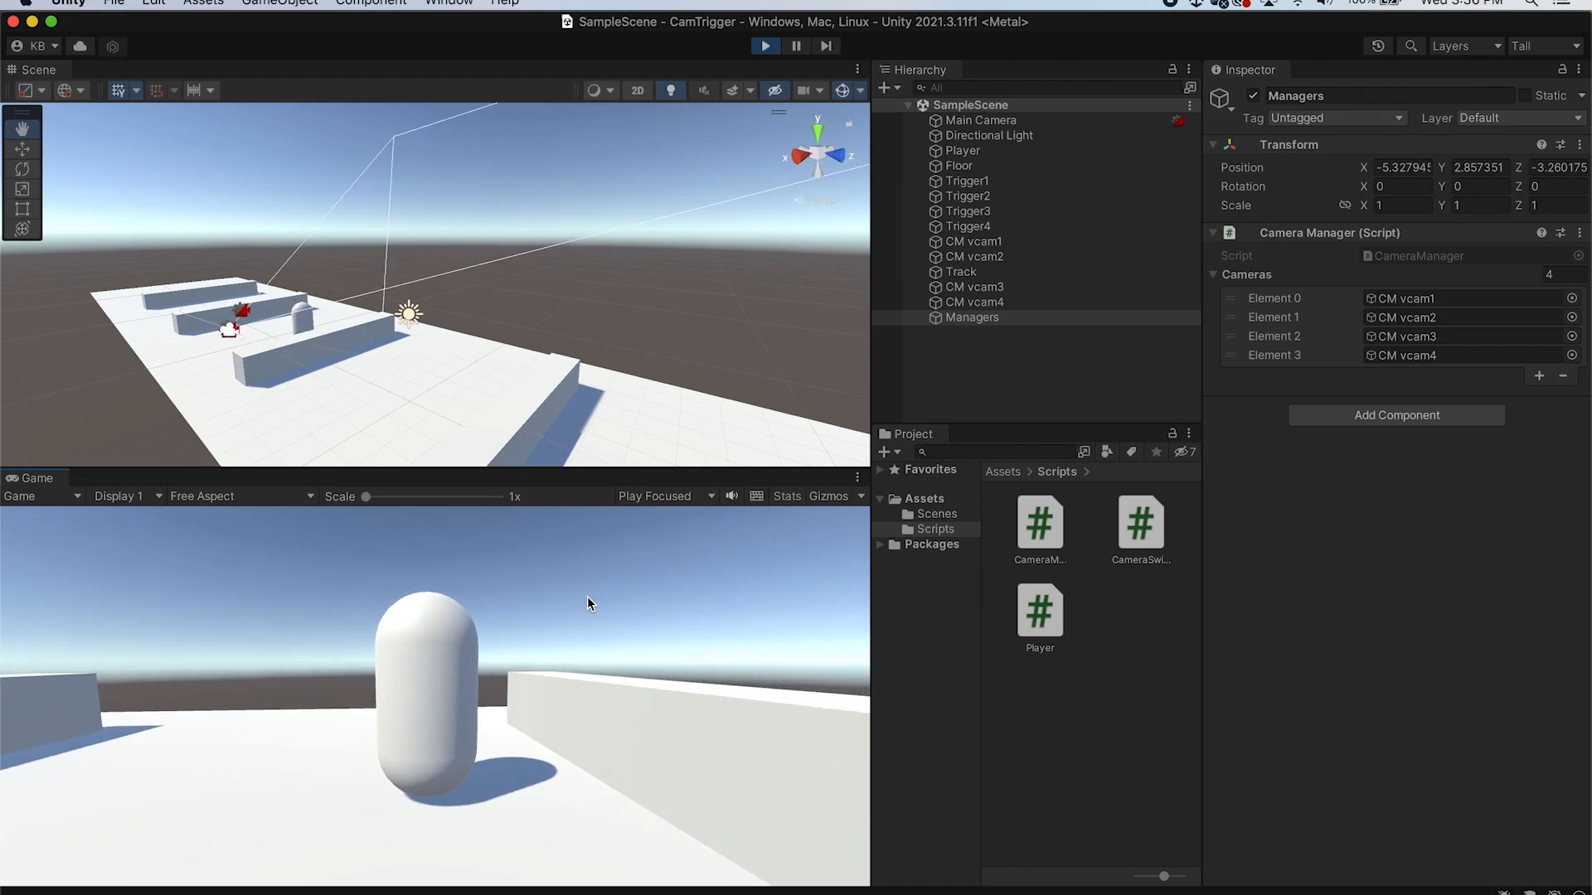
{"action": "key", "text": "s"}
{"action": "key", "text": "w"}
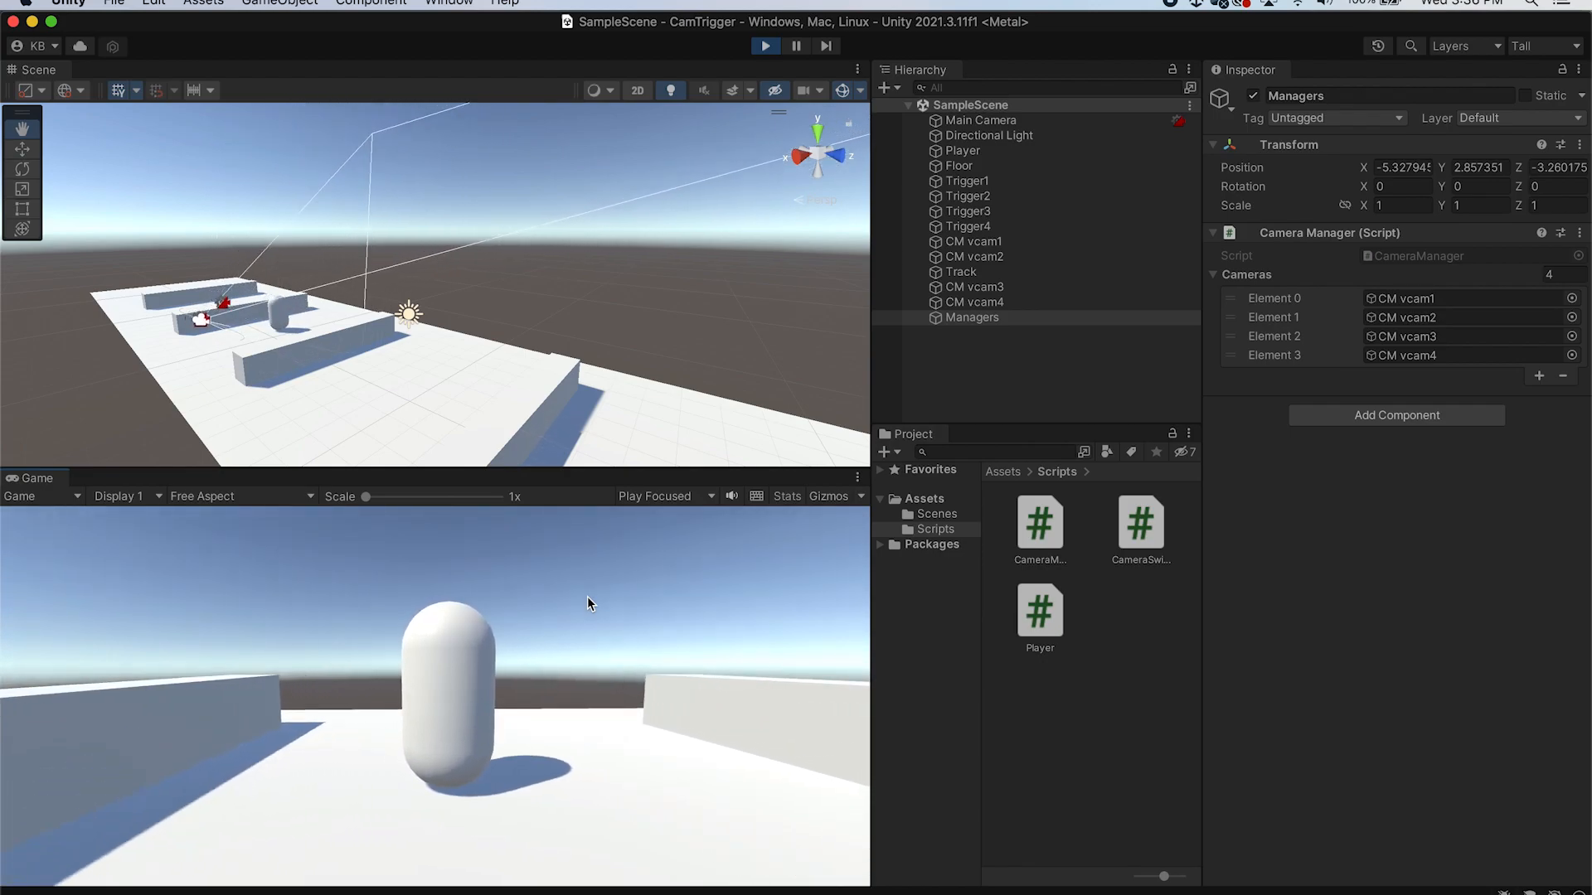
{"action": "key", "text": "w"}
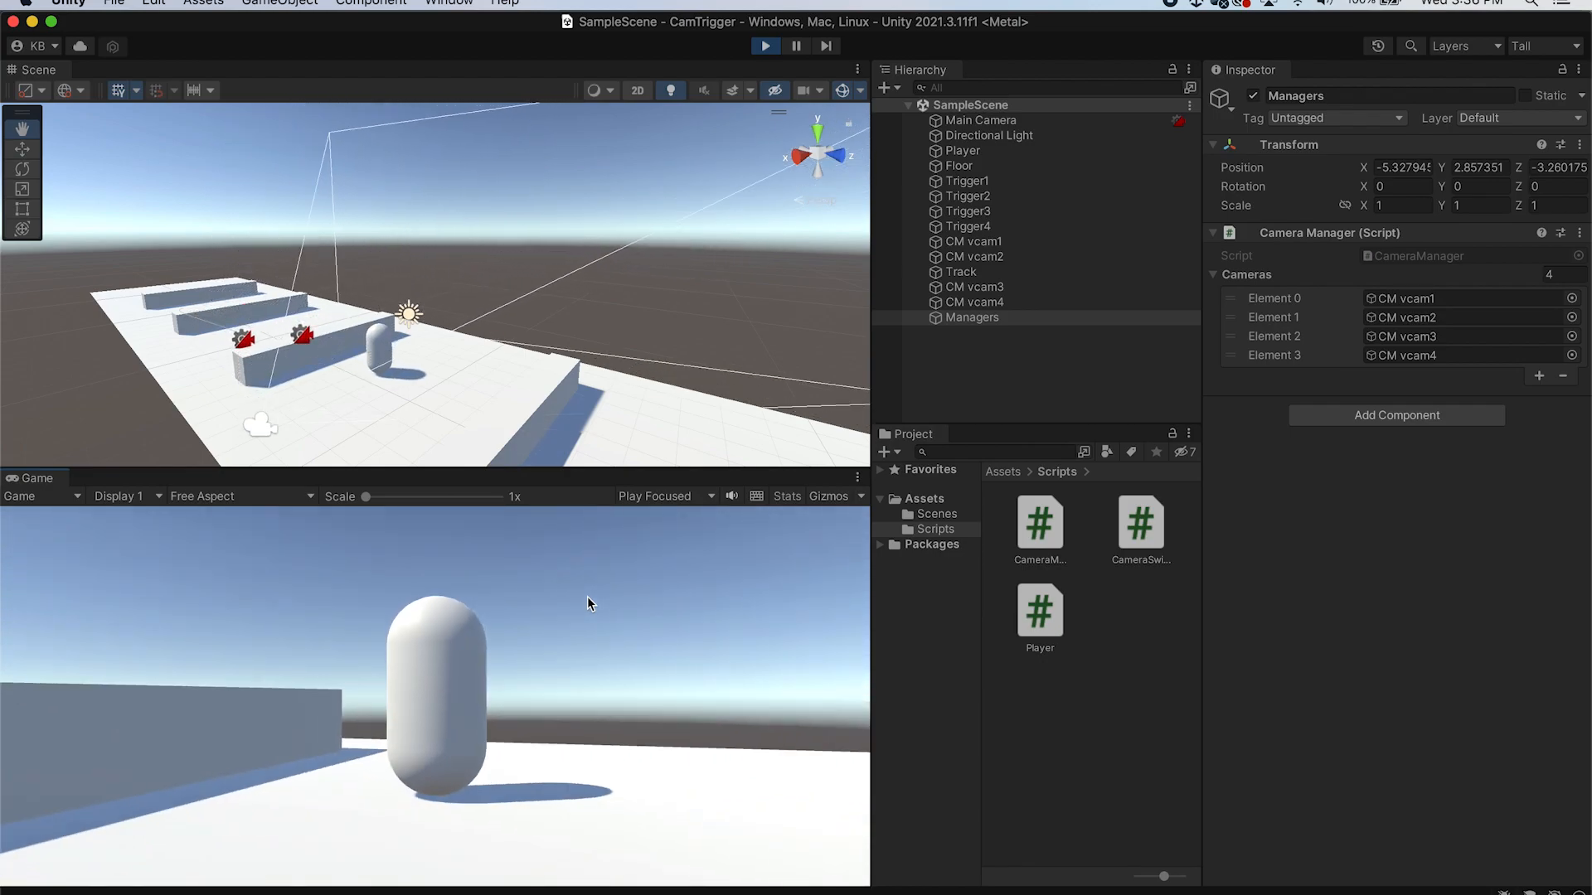
{"action": "key", "text": "w"}
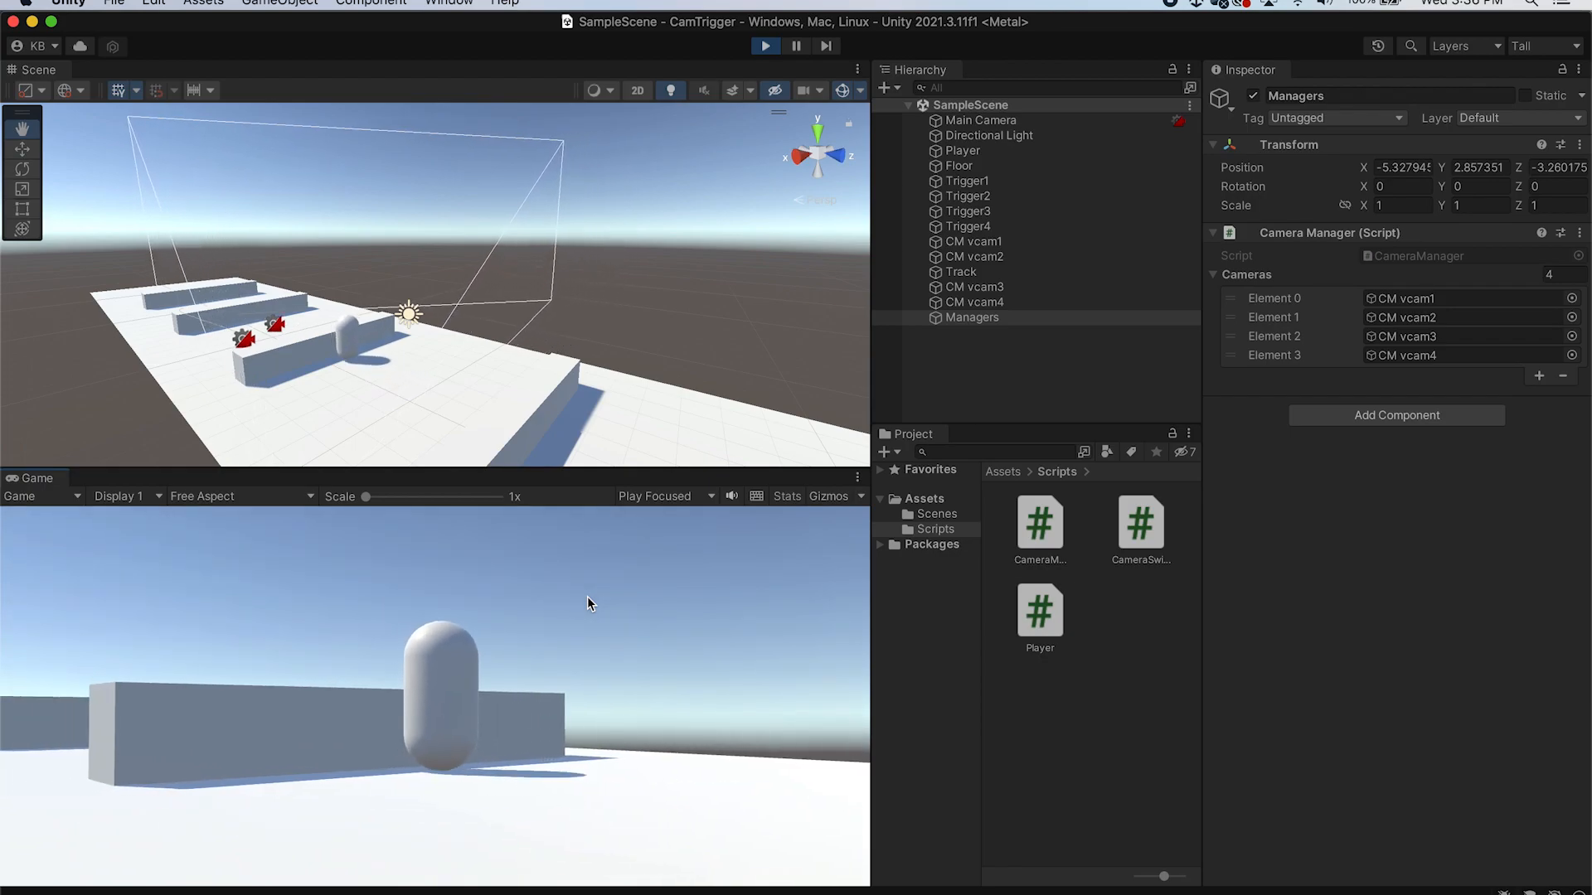
{"action": "key", "text": "w"}
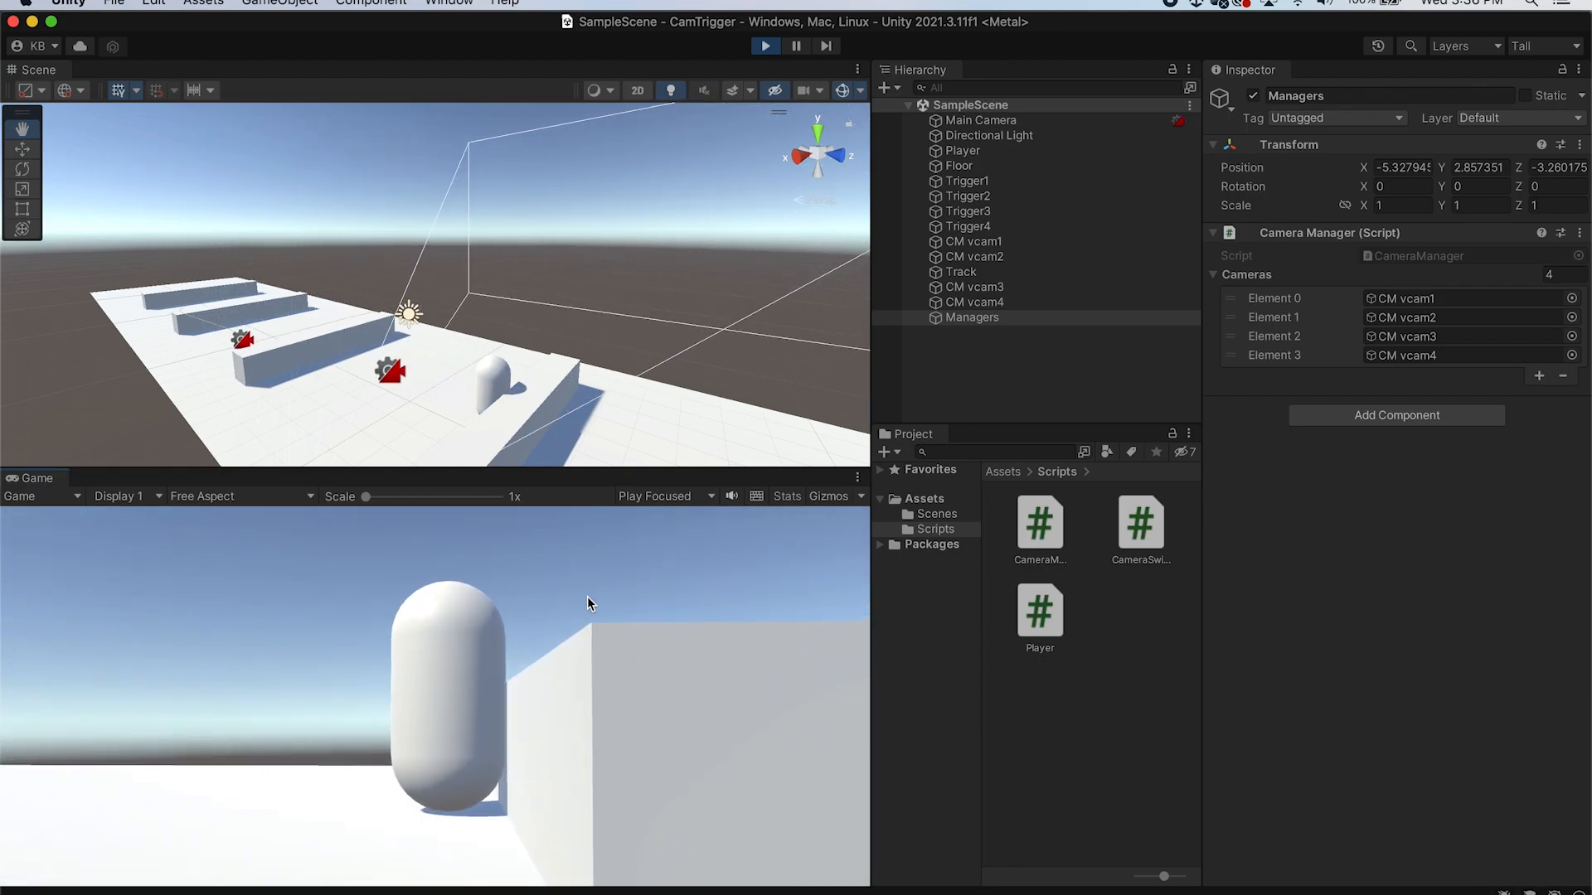
{"action": "key", "text": "w"}
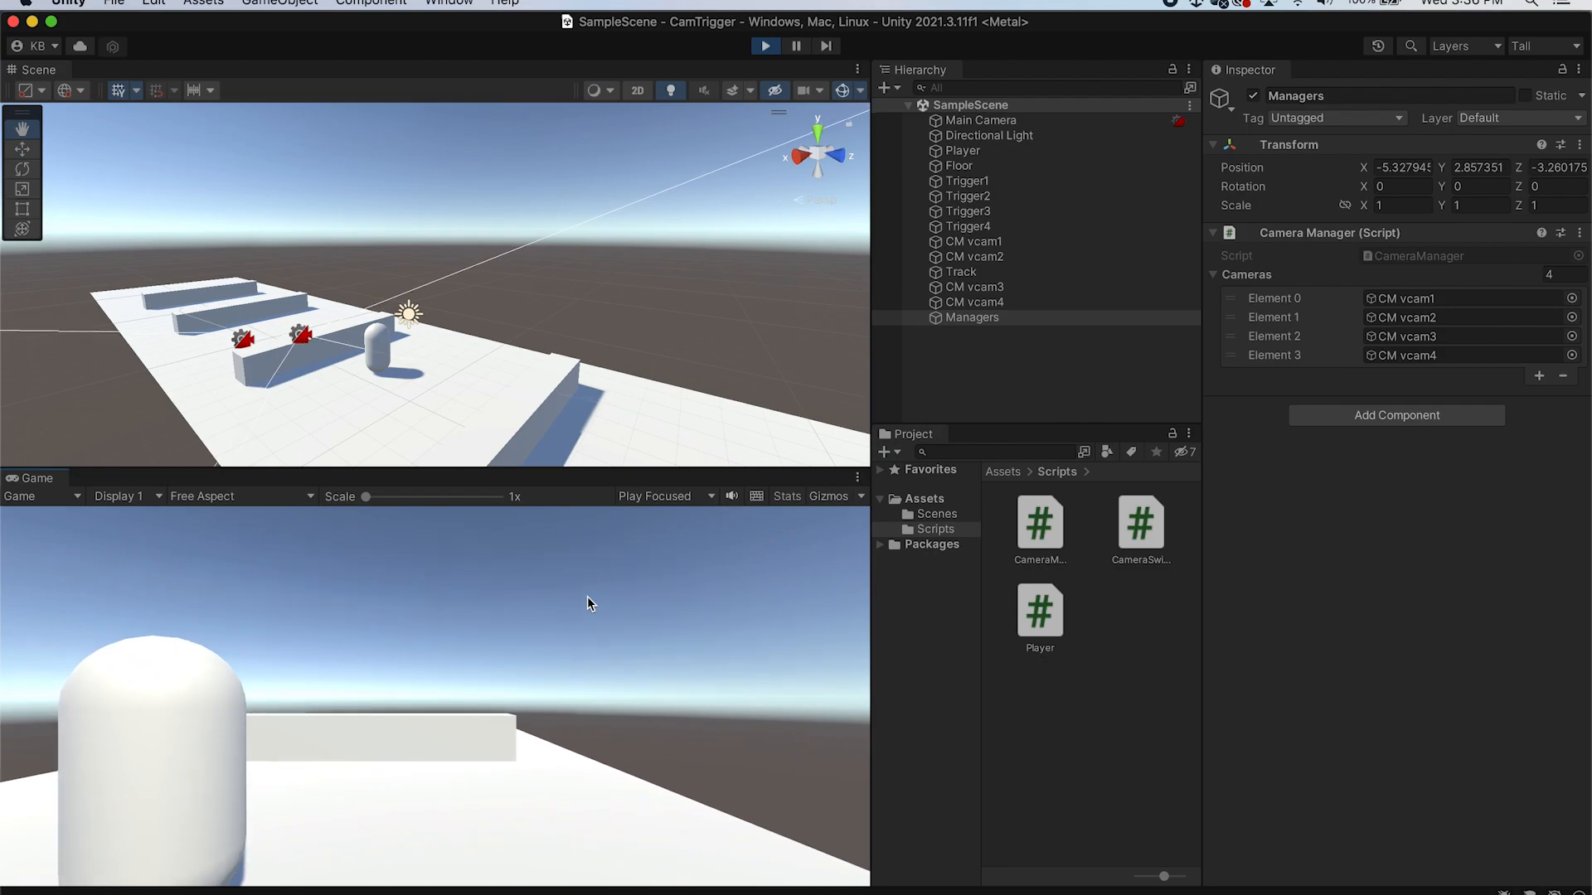
{"action": "key", "text": "s"}
{"action": "key", "text": "s"}
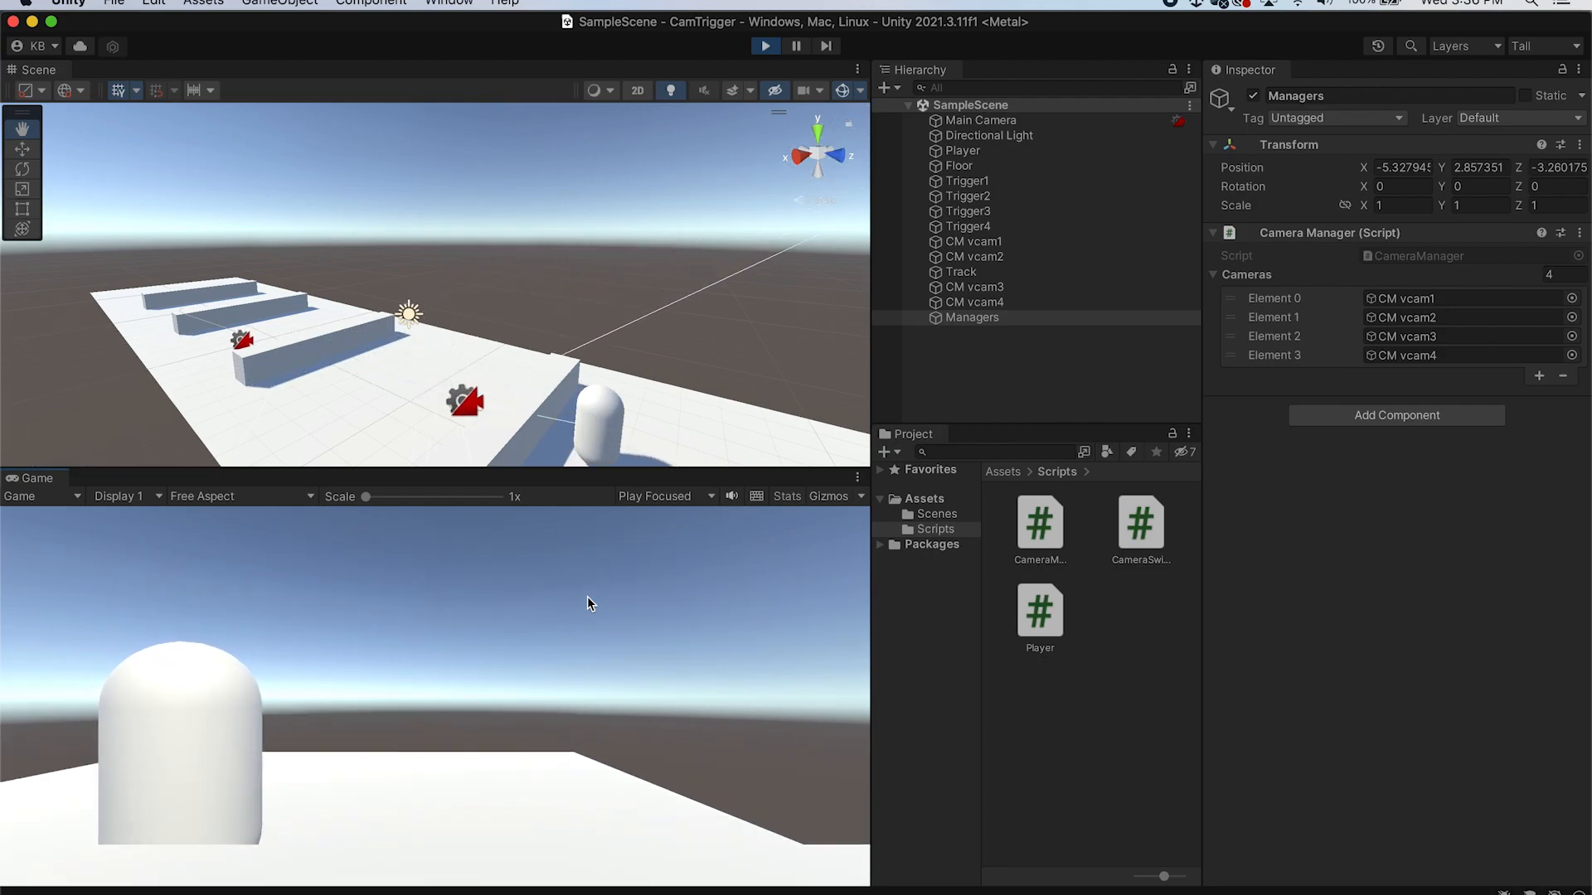
{"action": "key", "text": "w"}
{"action": "key", "text": "s"}
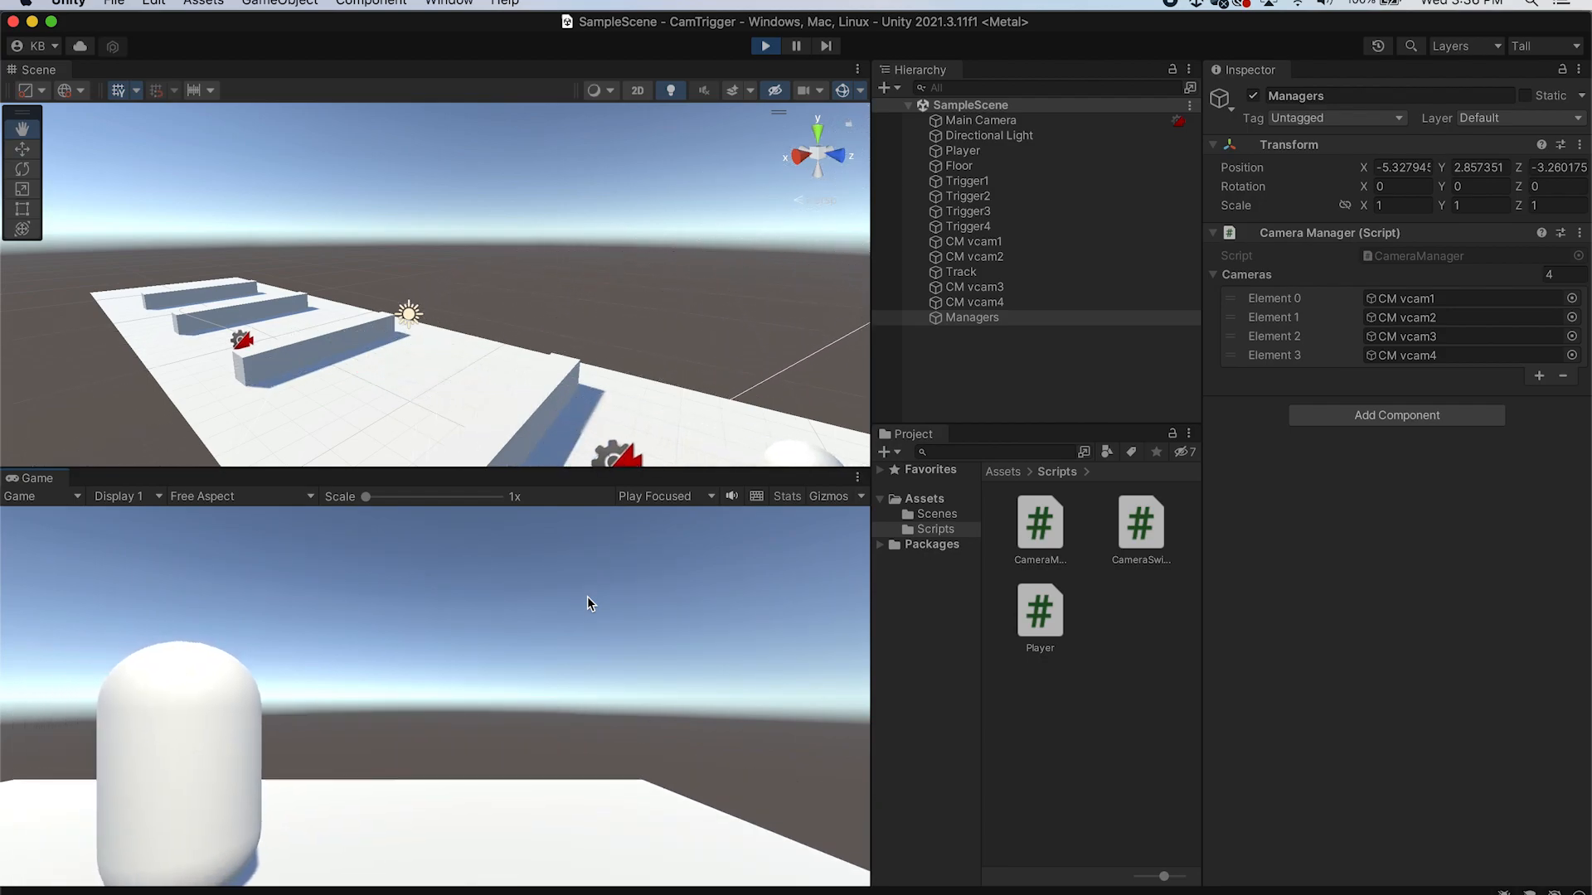
{"action": "key", "text": "w"}
{"action": "key", "text": "w"}
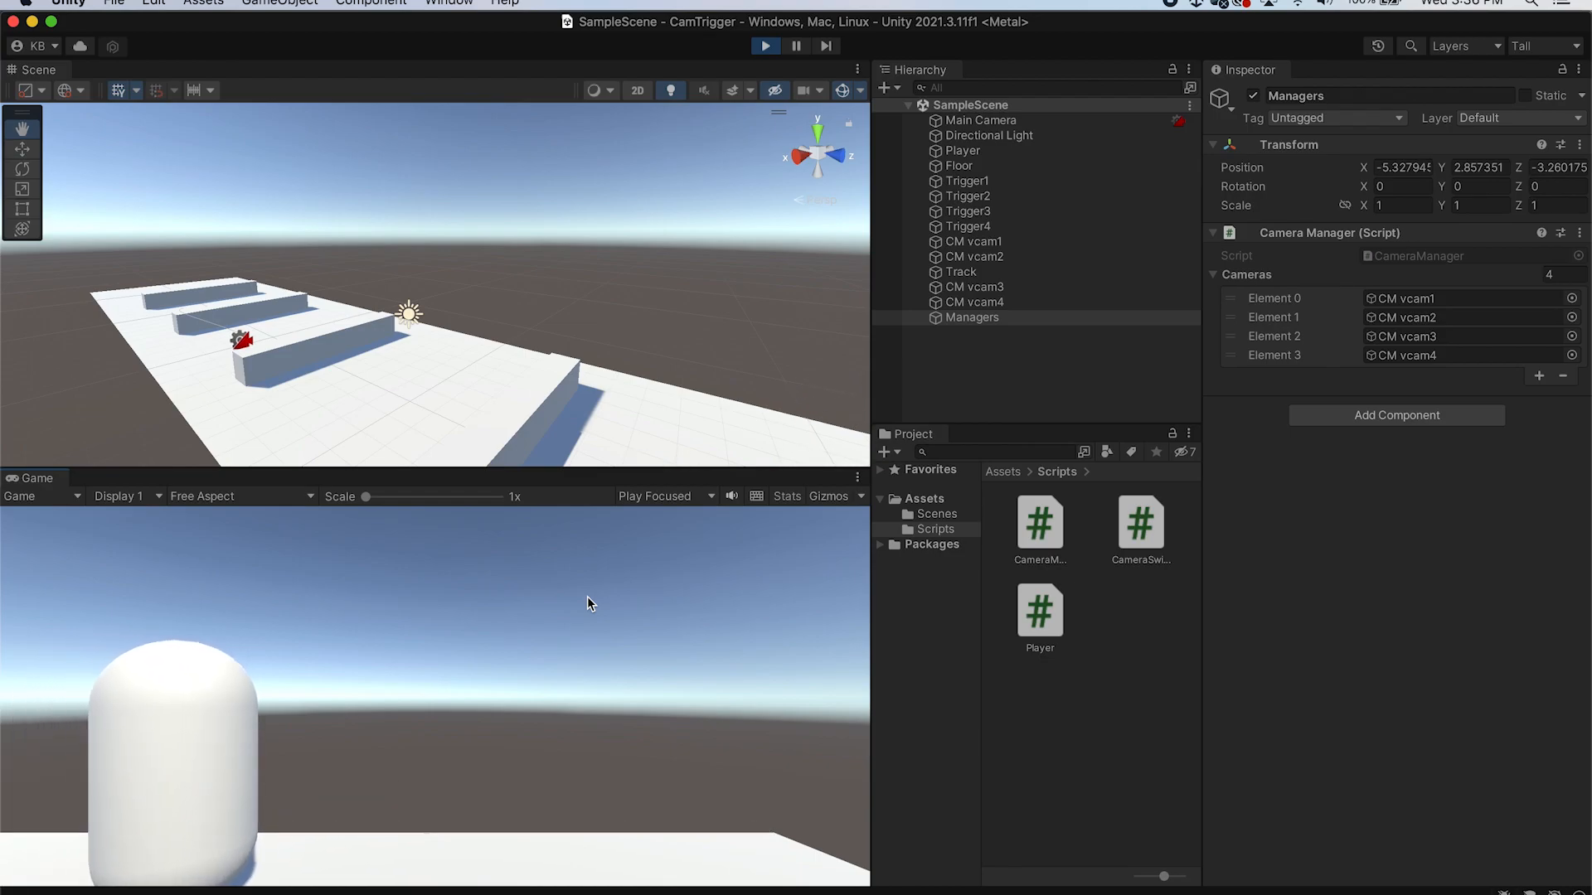
{"action": "key", "text": "s"}
{"action": "key", "text": "w"}
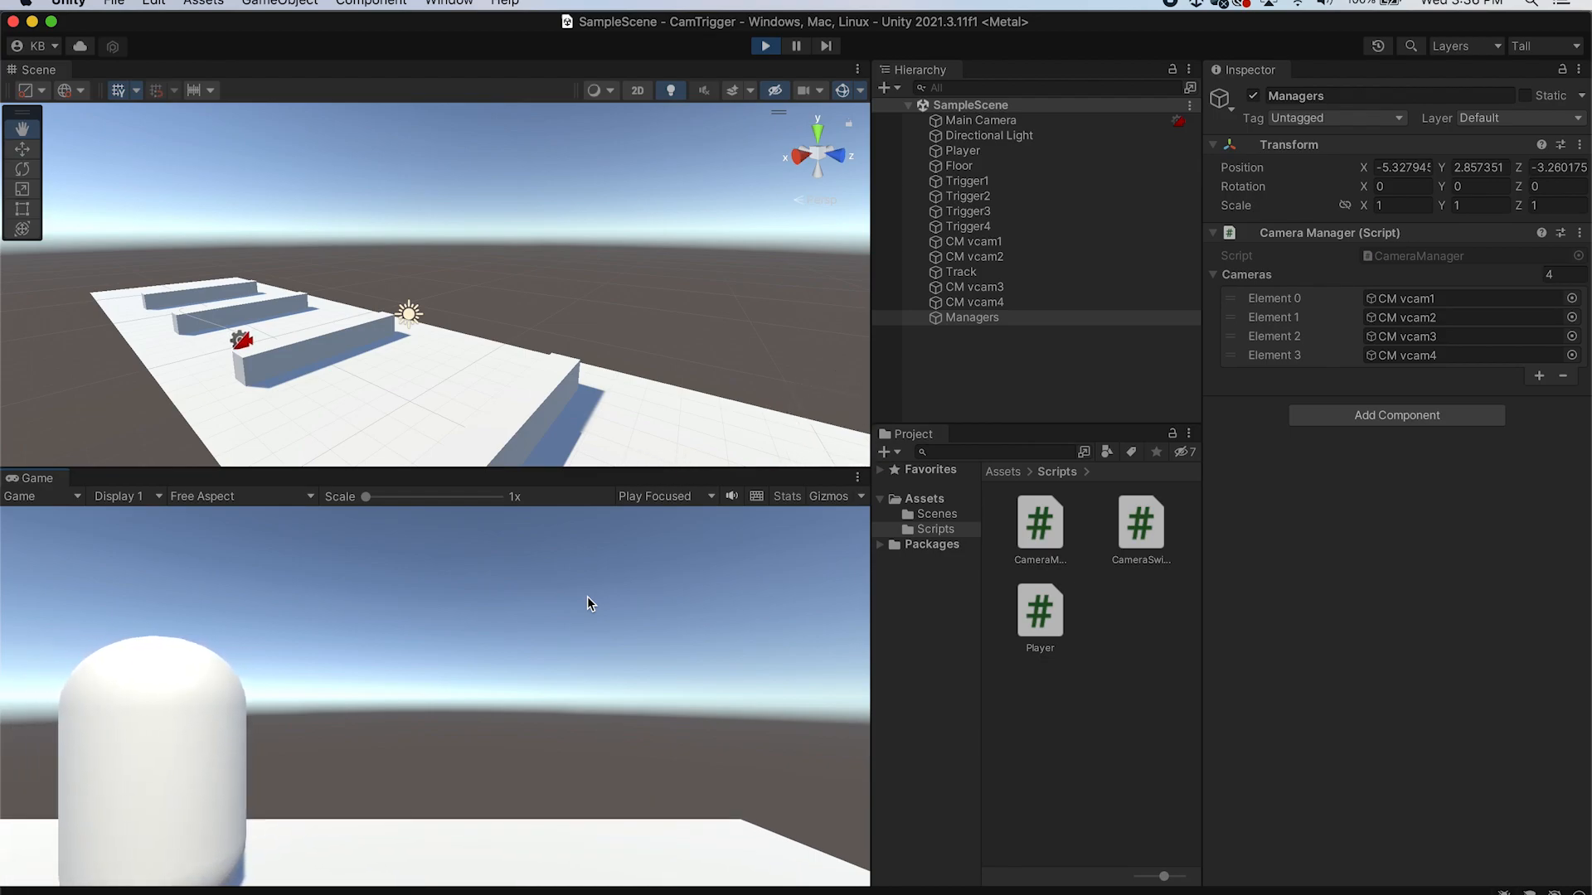
{"action": "key", "text": "w"}
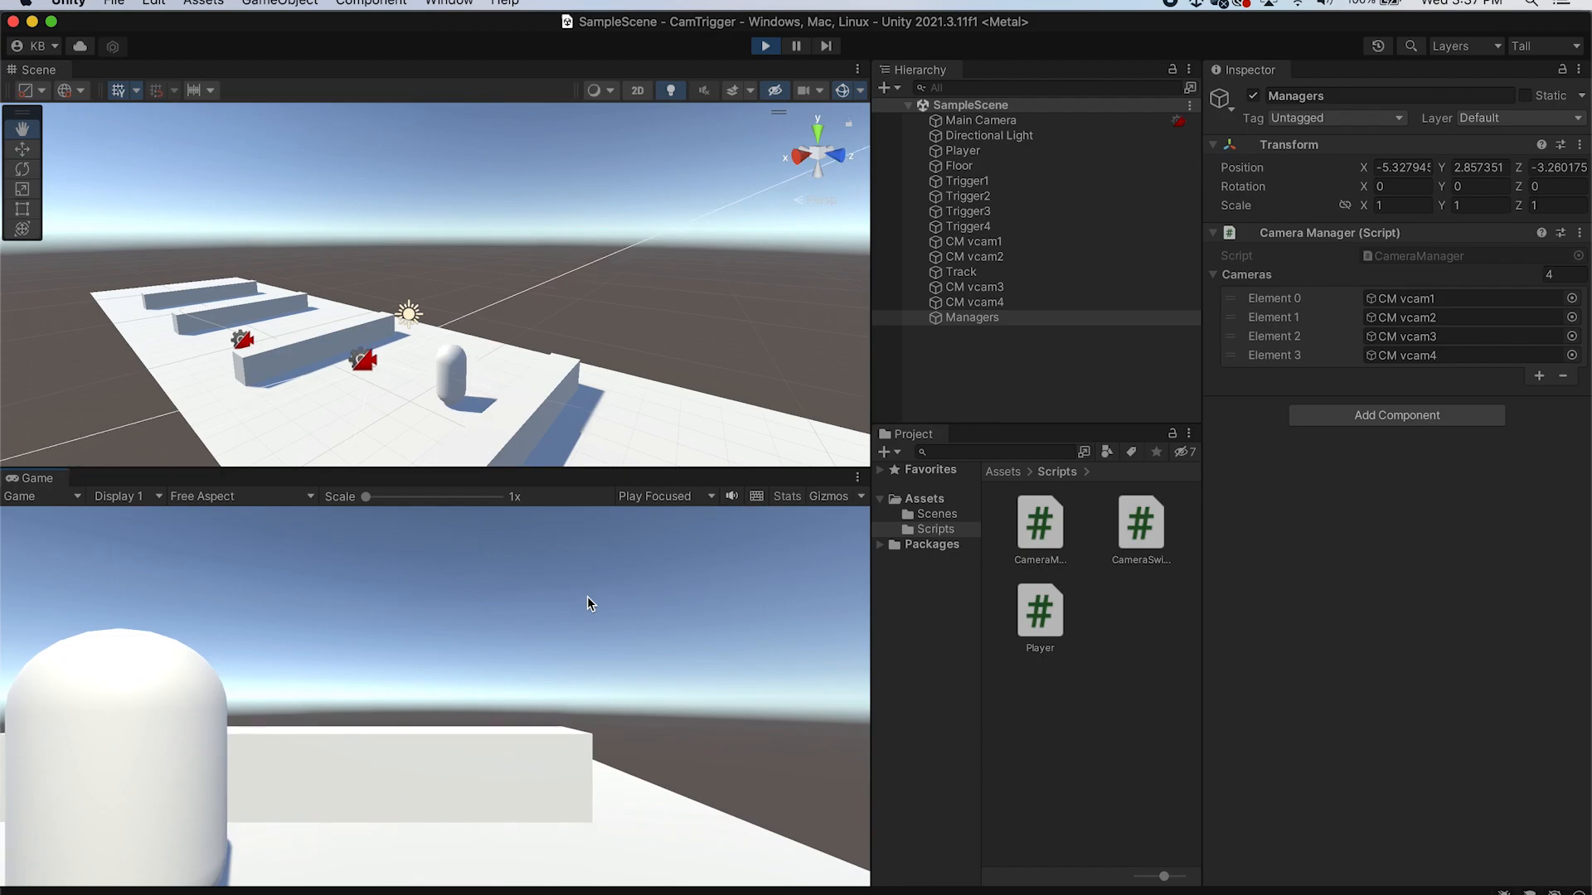
{"action": "key", "text": "w"}
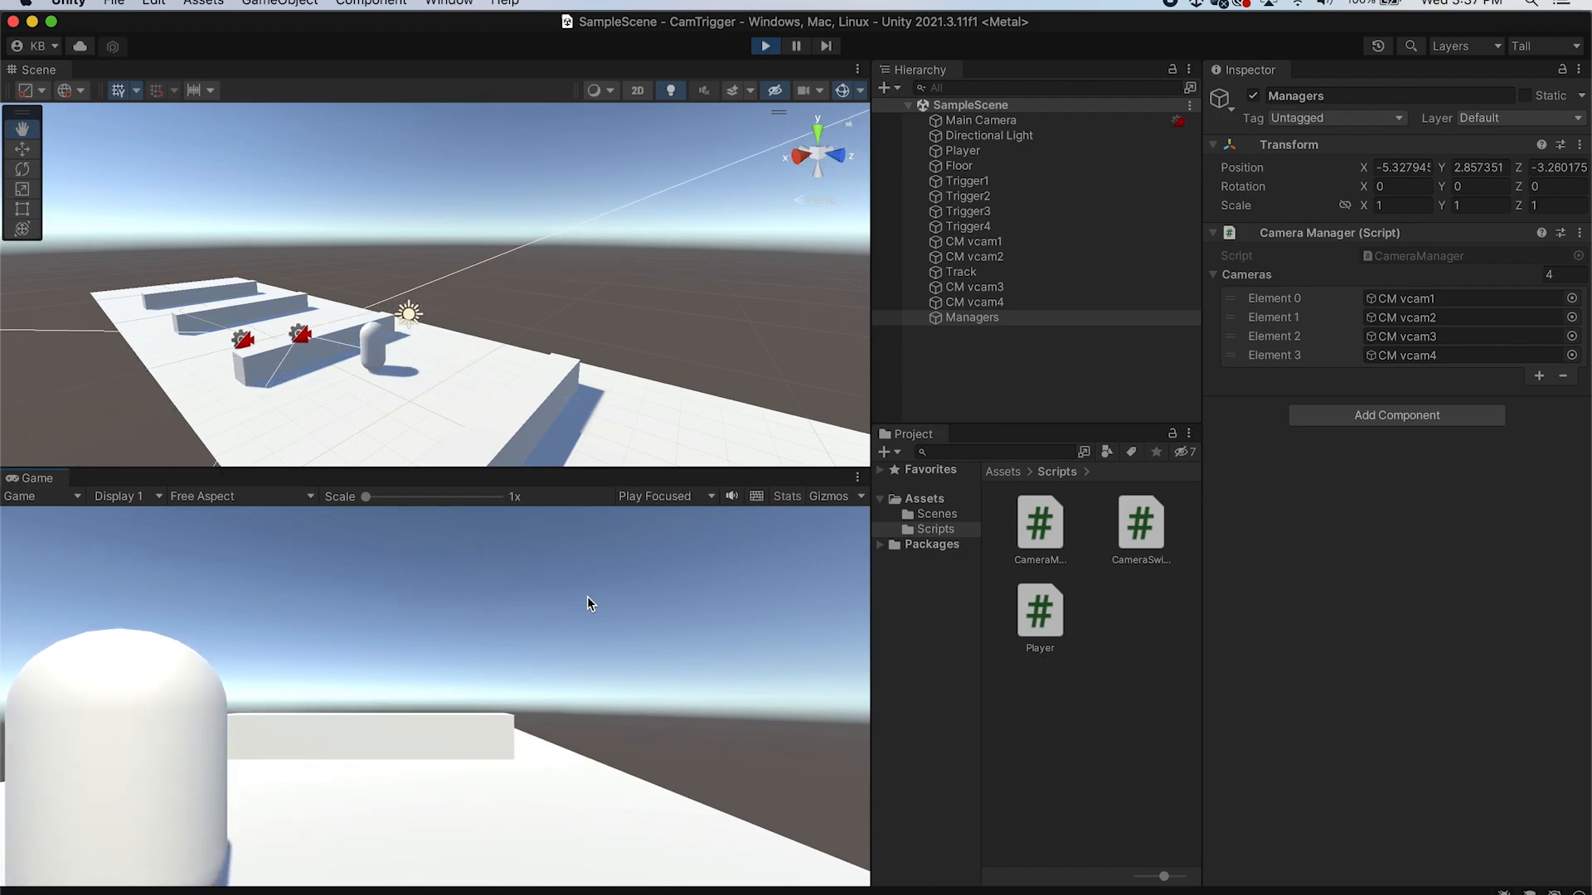
{"action": "key", "text": "w"}
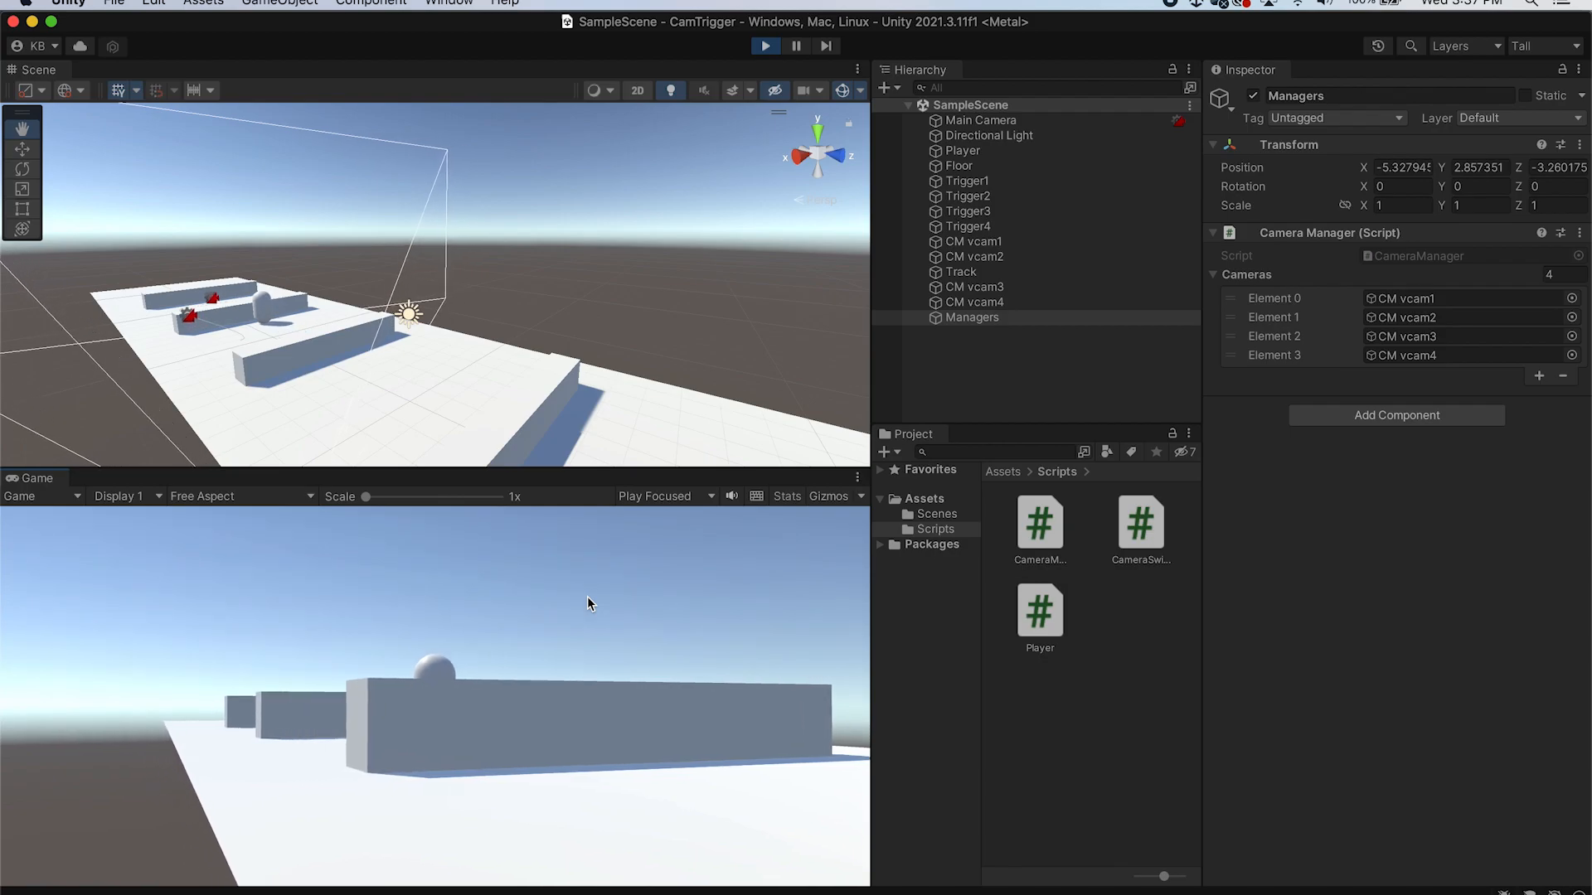
{"action": "key", "text": "s"}
{"action": "key", "text": "w"}
{"action": "key", "text": "w"}
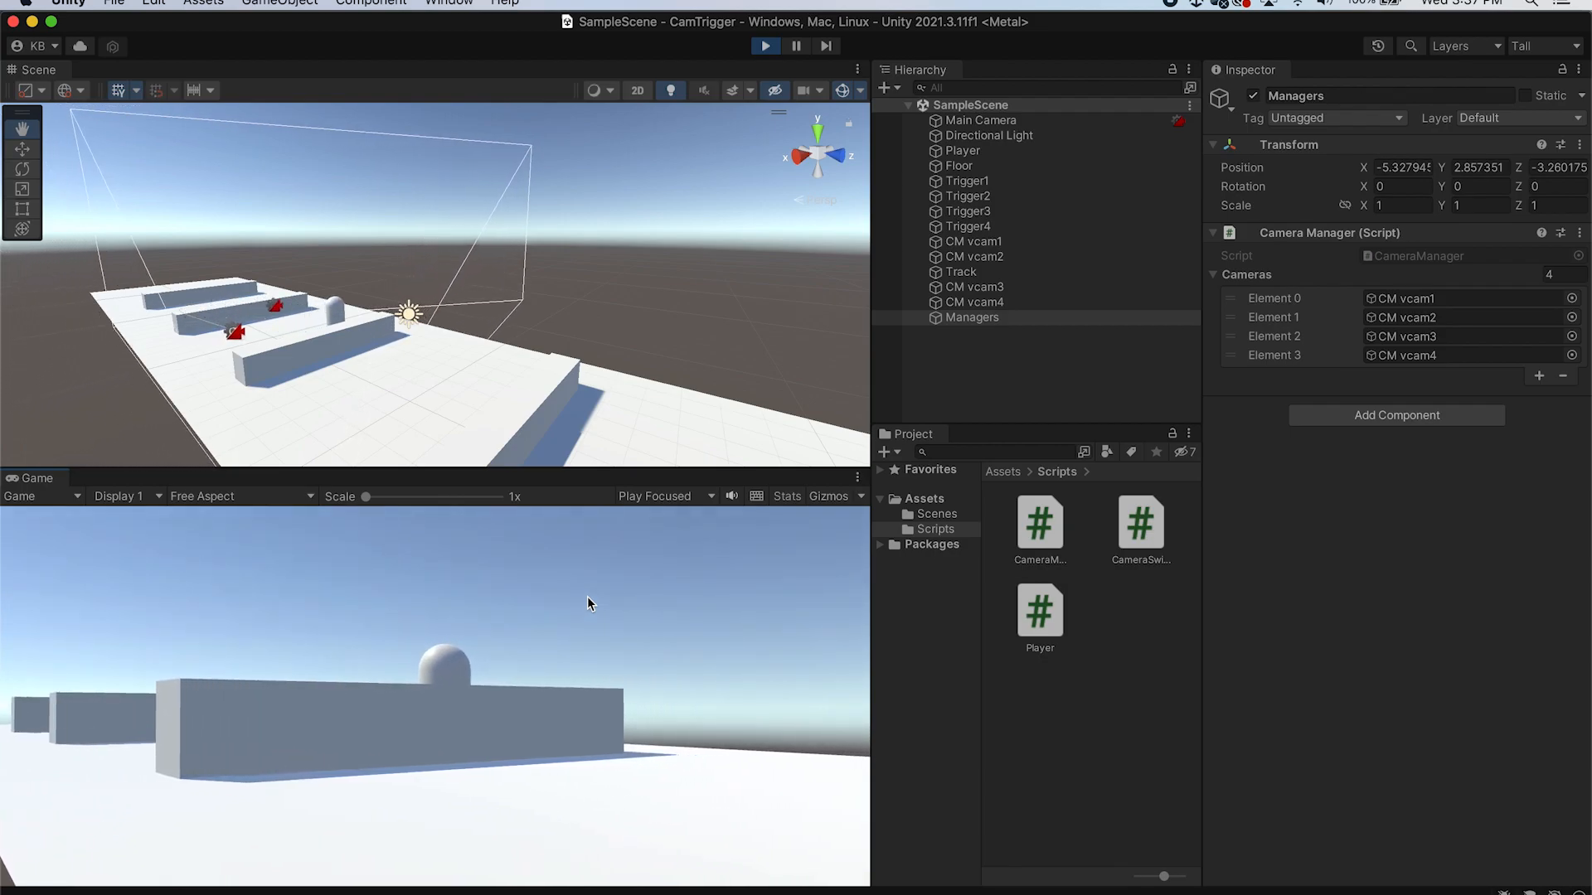
{"action": "key", "text": "s"}
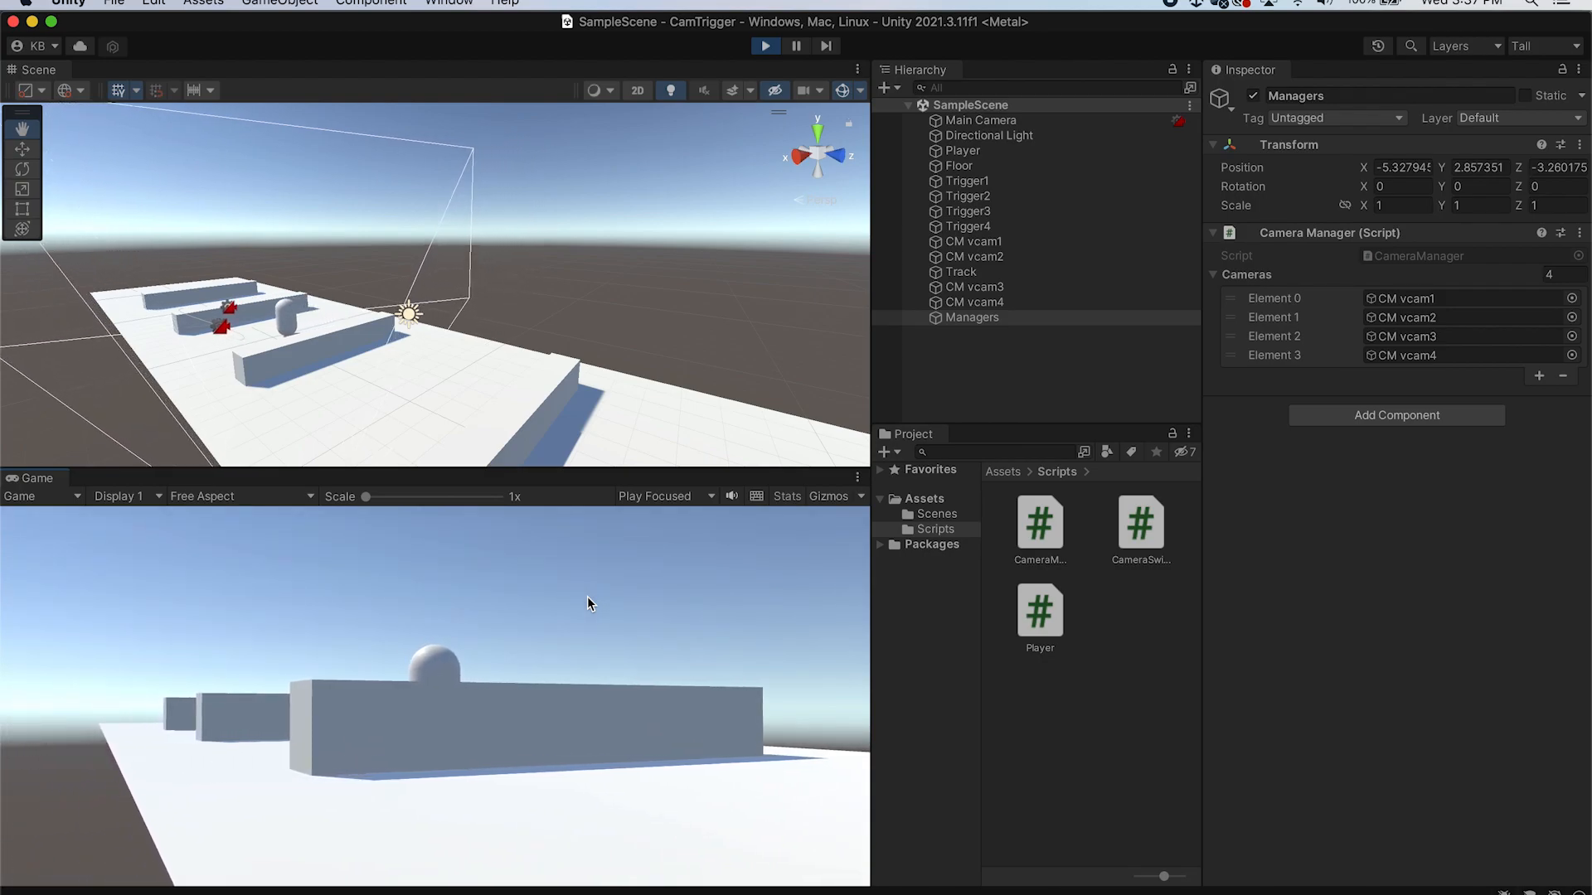
{"action": "key", "text": "s"}
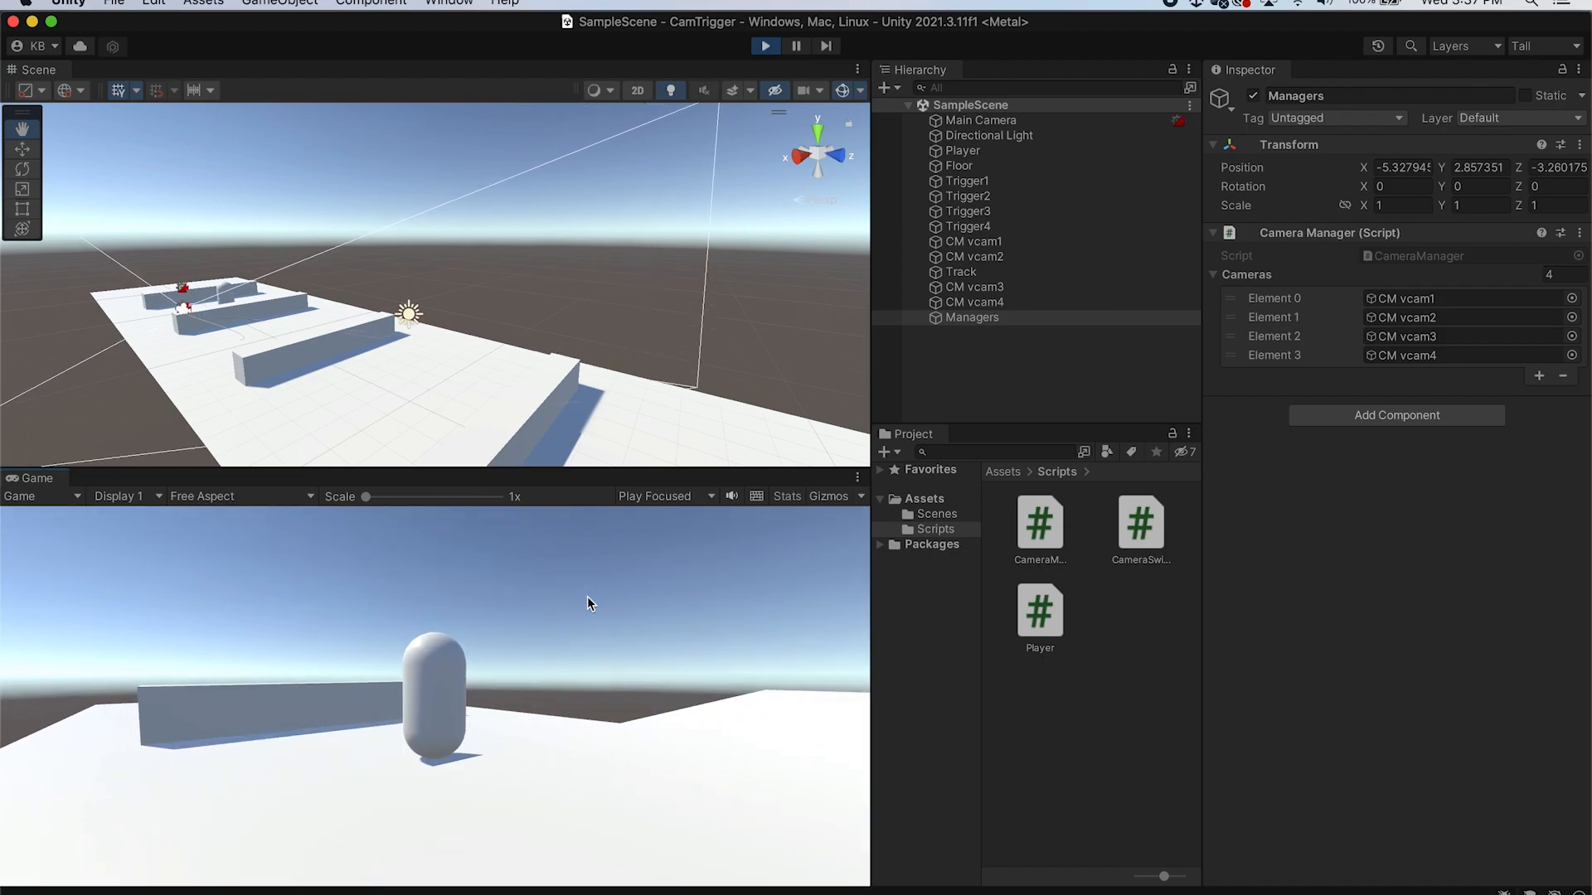
{"action": "key", "text": "s"}
{"action": "key", "text": "w"}
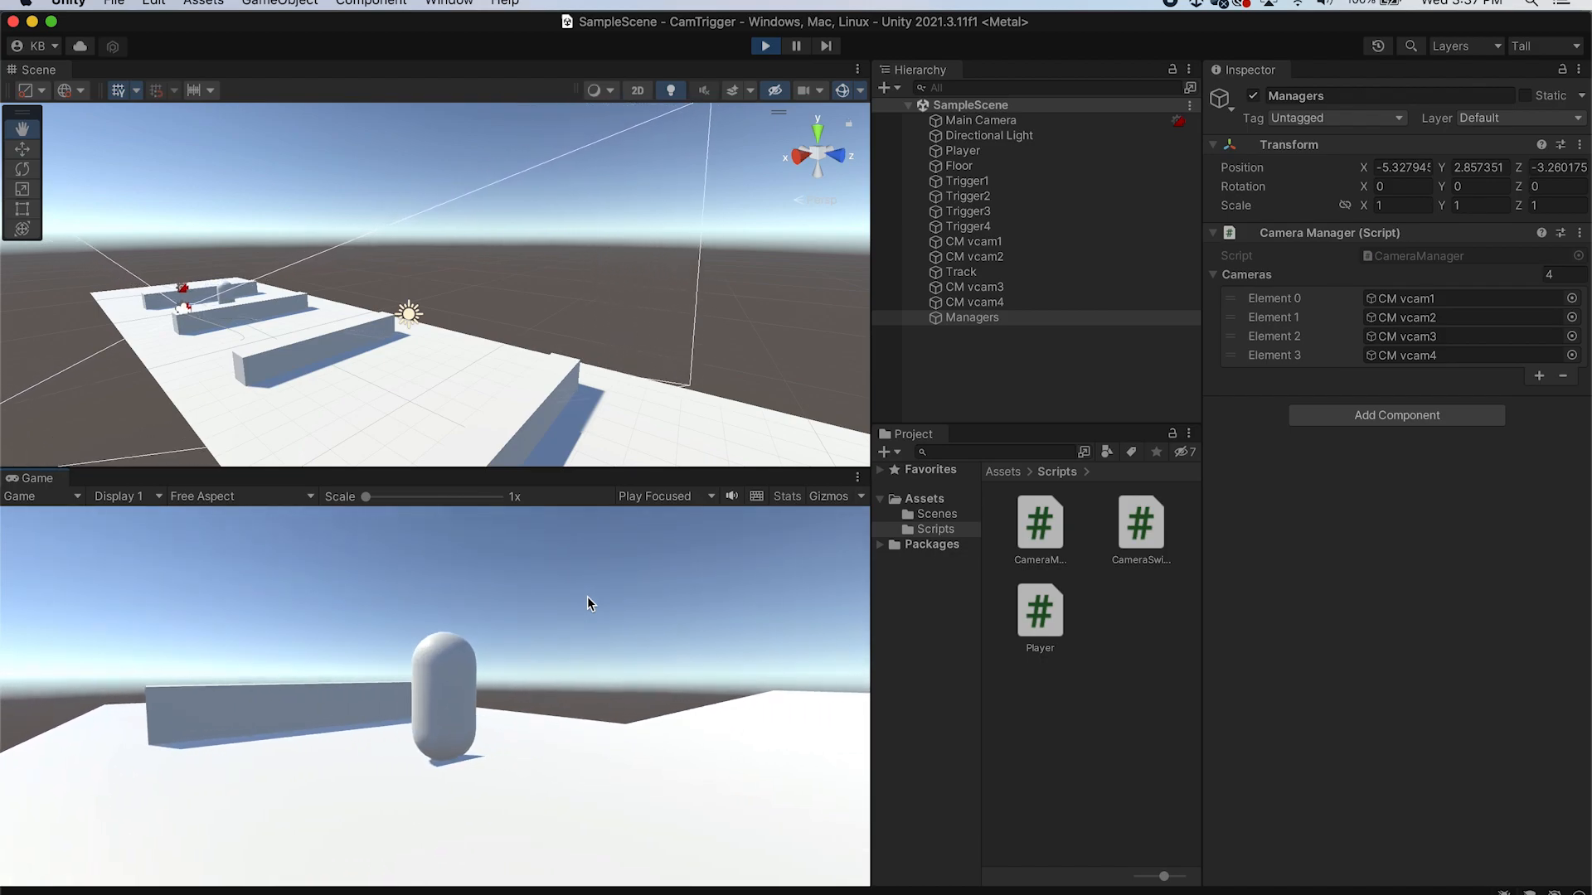
{"action": "key", "text": "s"}
{"action": "key", "text": "s"}
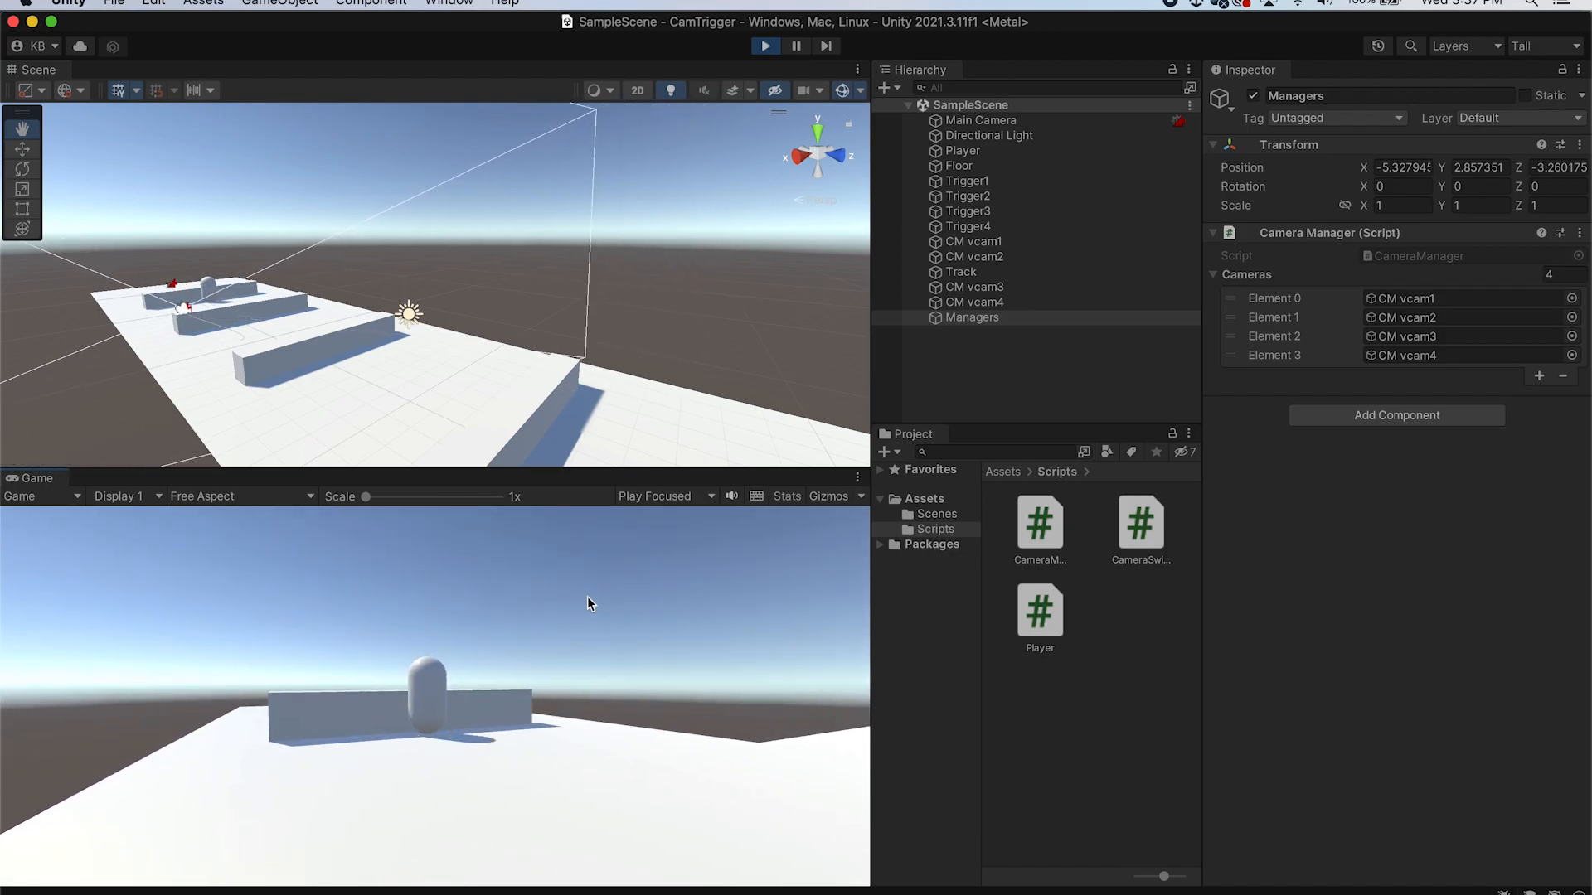
{"action": "key", "text": "s"}
{"action": "key", "text": "s"}
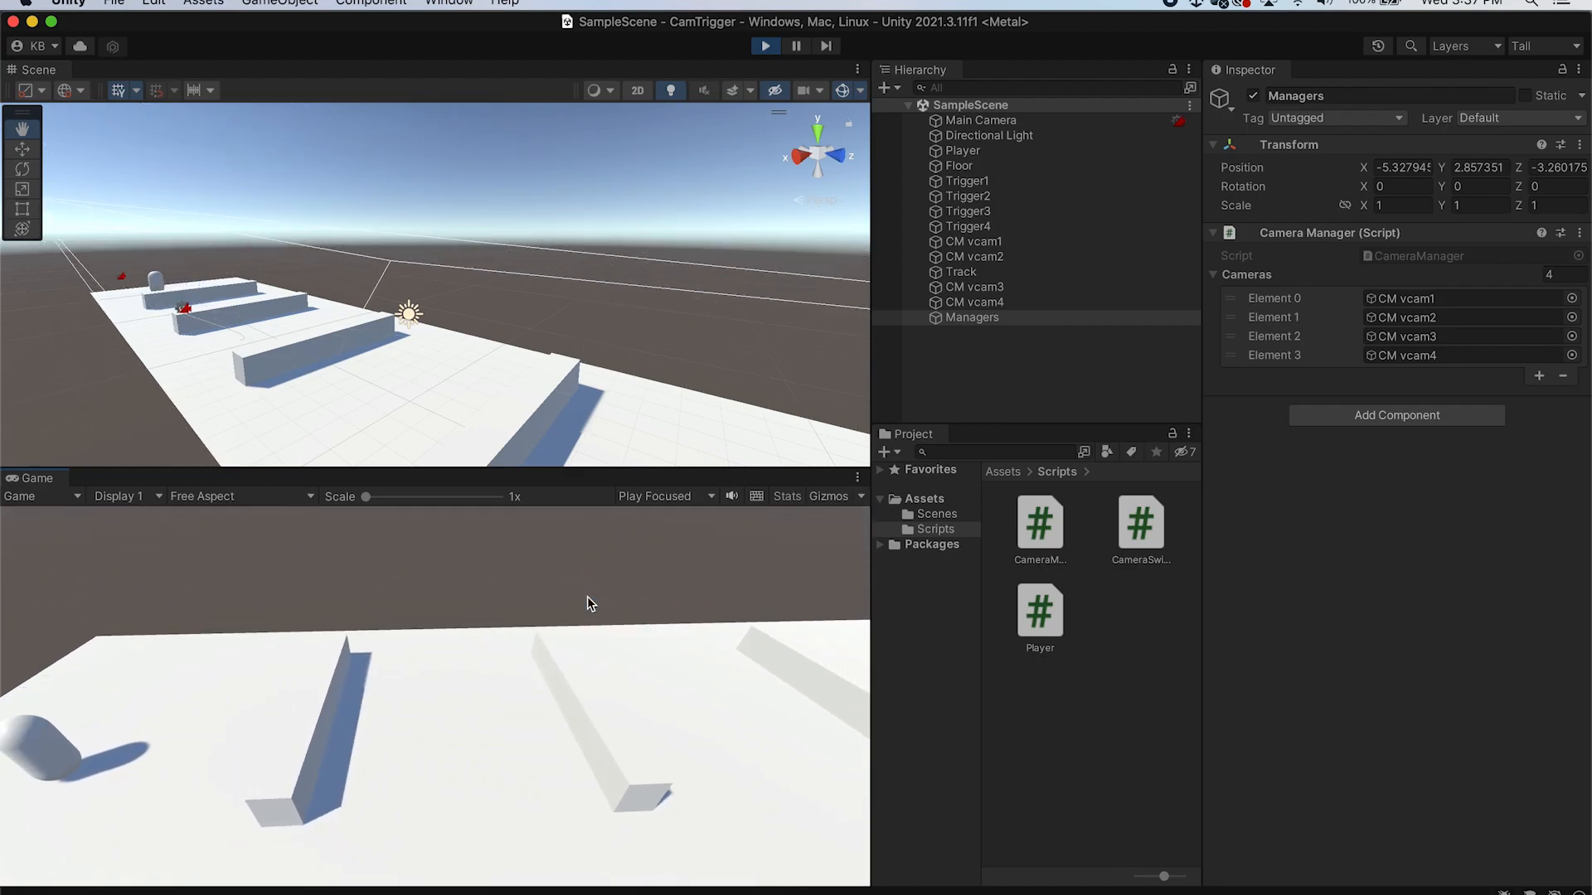
{"action": "key", "text": "s"}
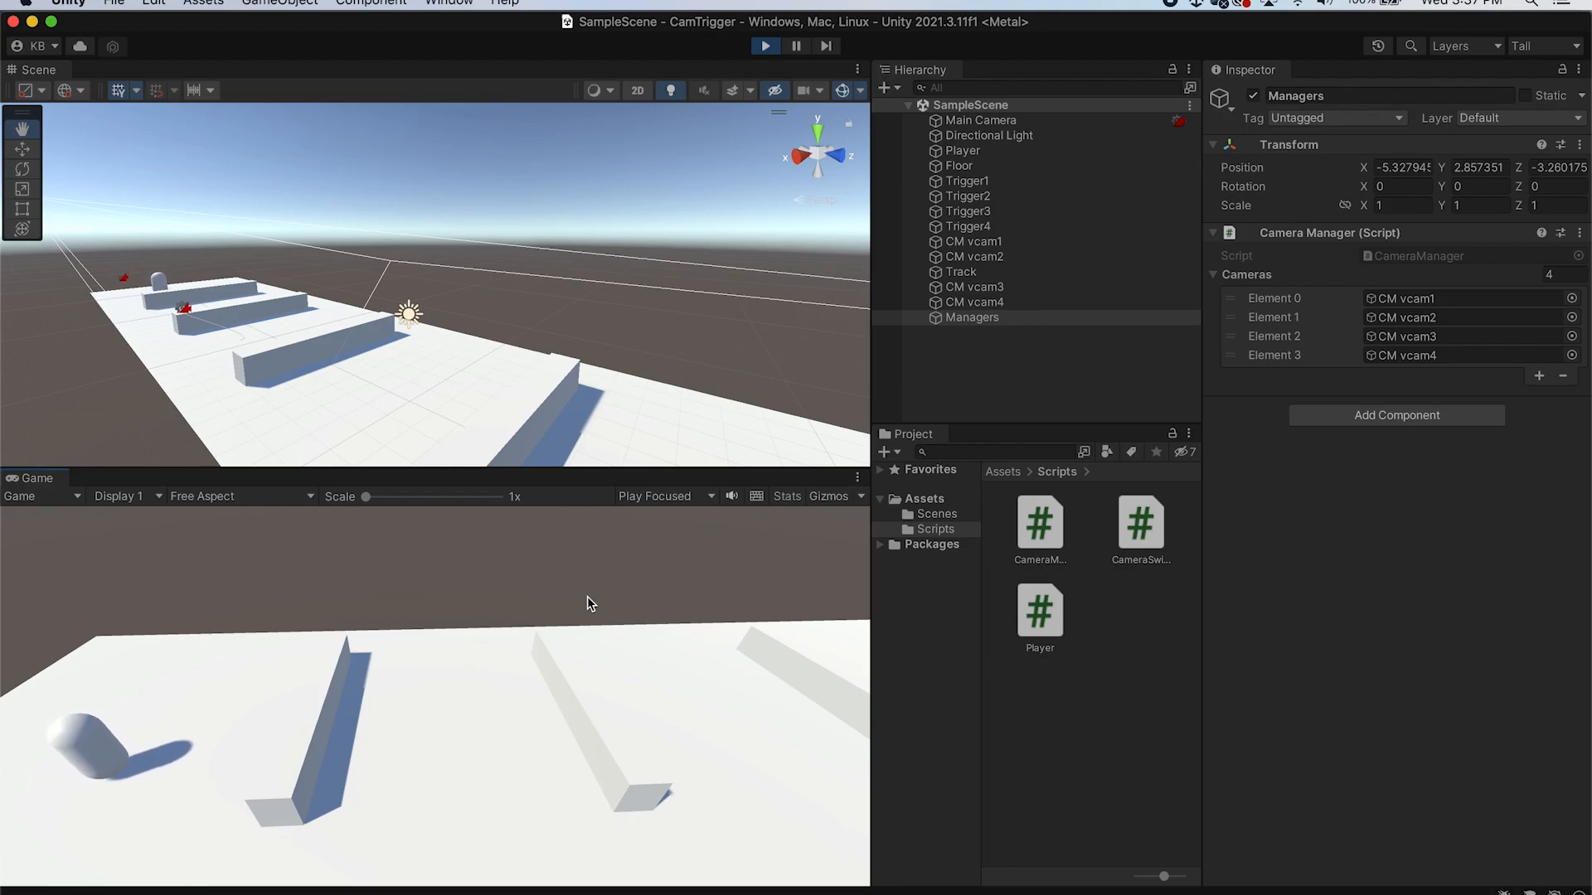
{"action": "key", "text": "w"}
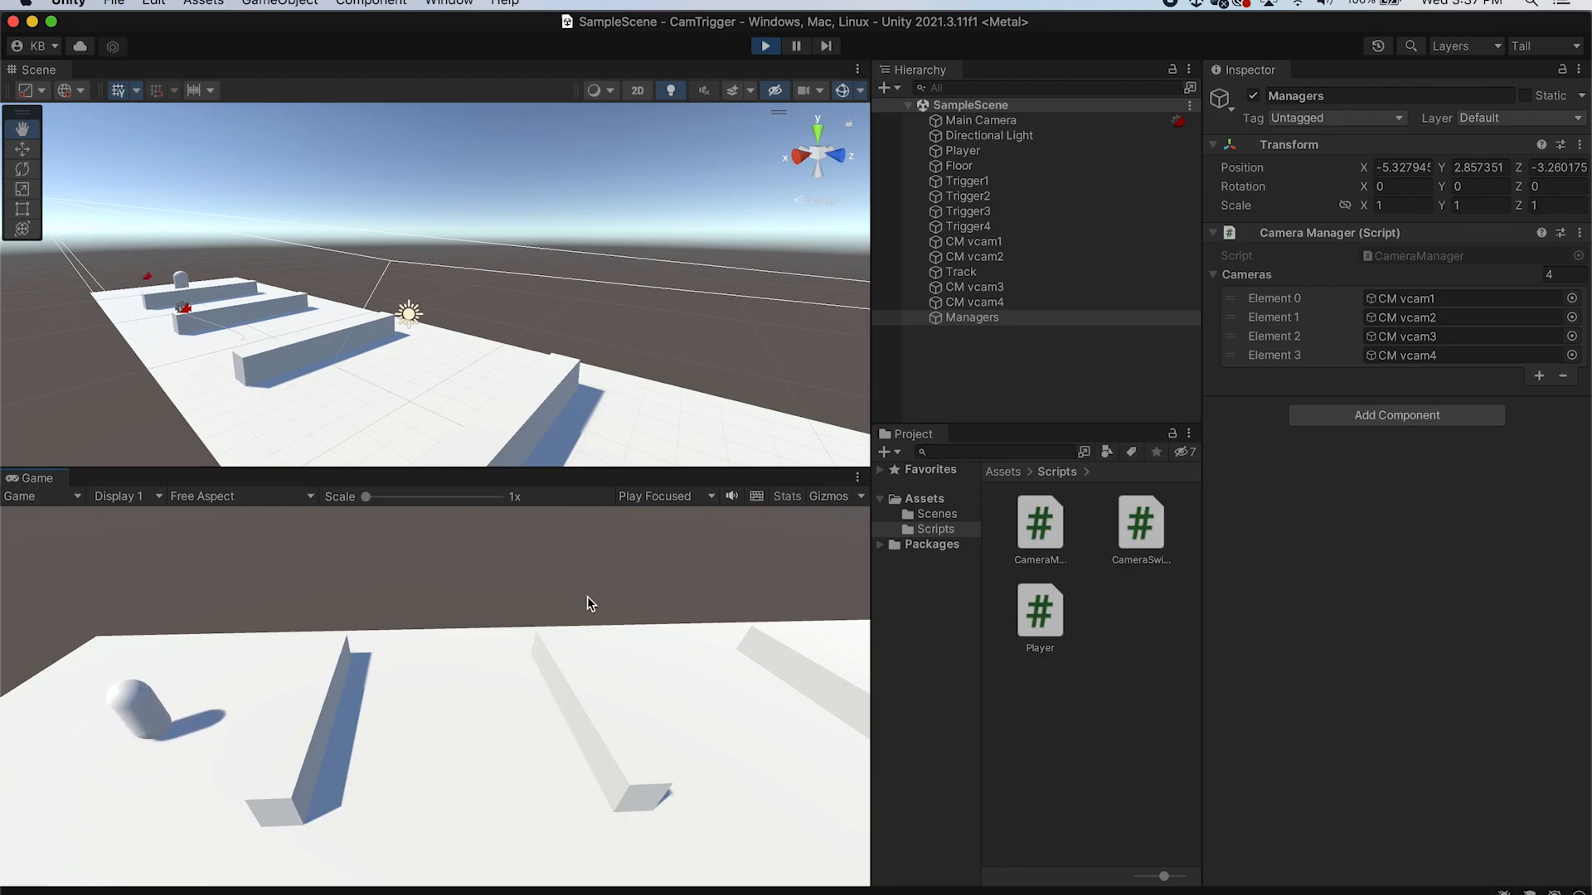
Stop Play mode and set the Game view to Play Maximized
{"action": "left_click", "coordinate": [760, 48]}
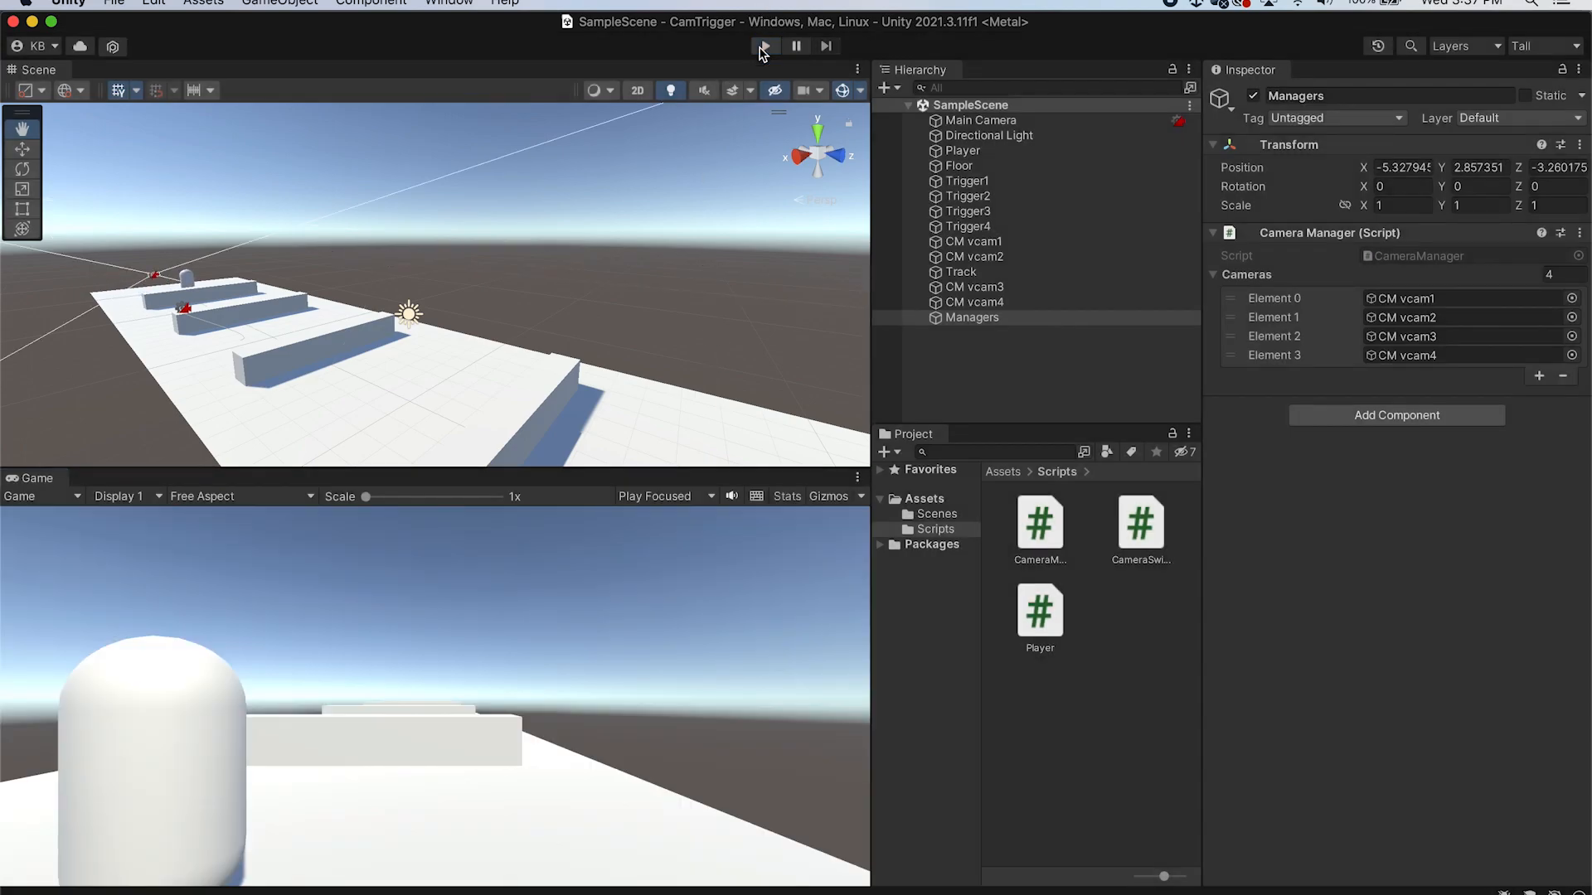
{"action": "left_click", "coordinate": [662, 495]}
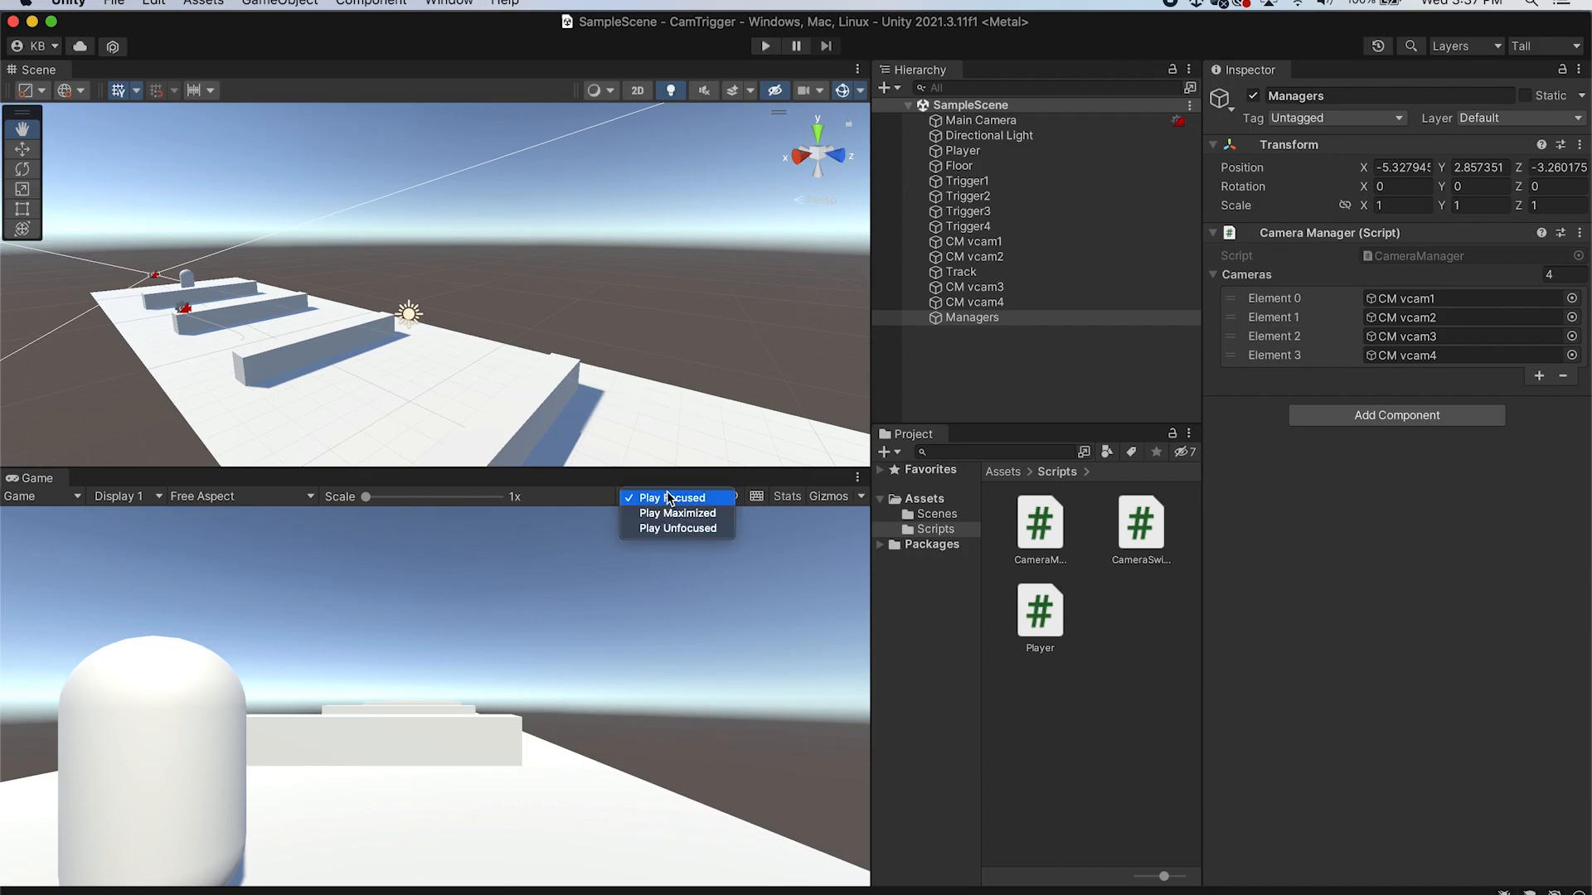
{"action": "left_click", "coordinate": [676, 515]}
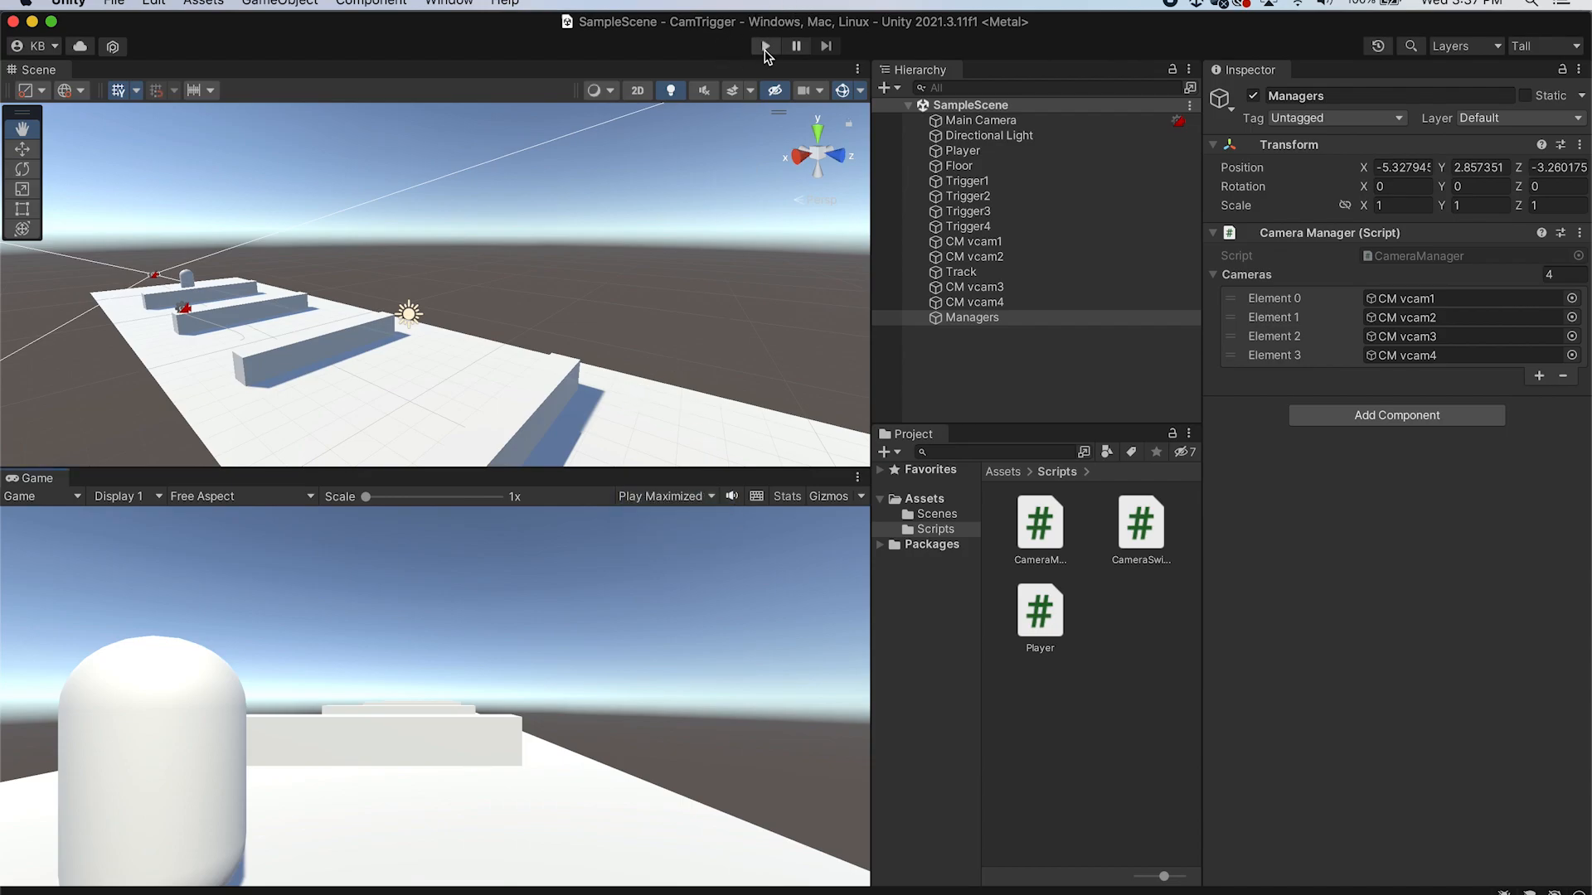
Play maximized, steer the player around the walls across the triggers to check camera switches, and stop playing
{"action": "left_click", "coordinate": [765, 45]}
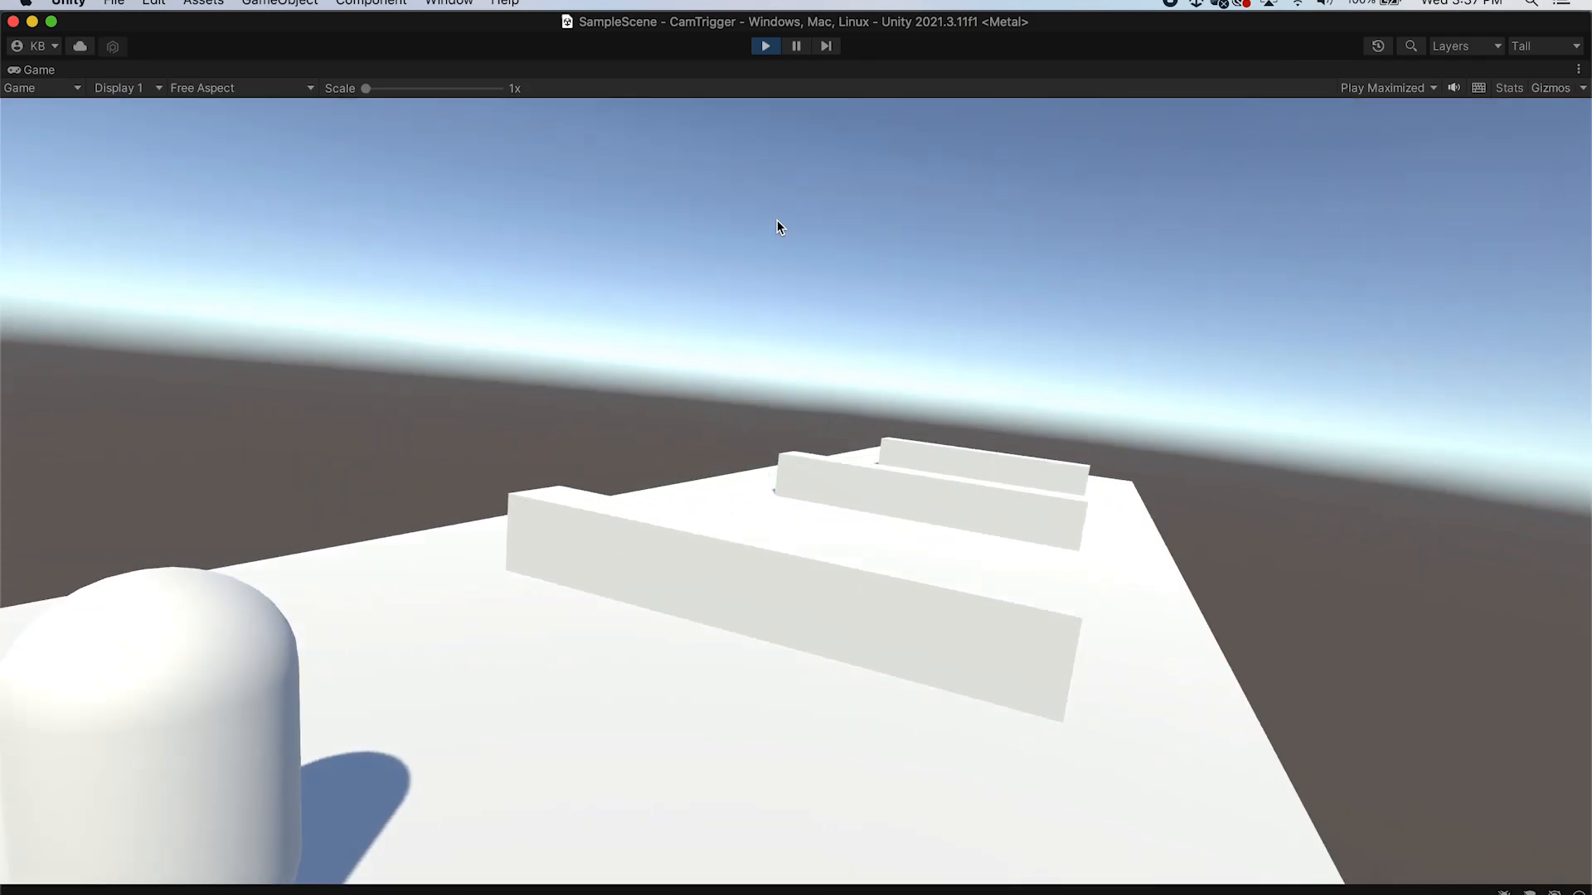
{"action": "key", "text": "d"}
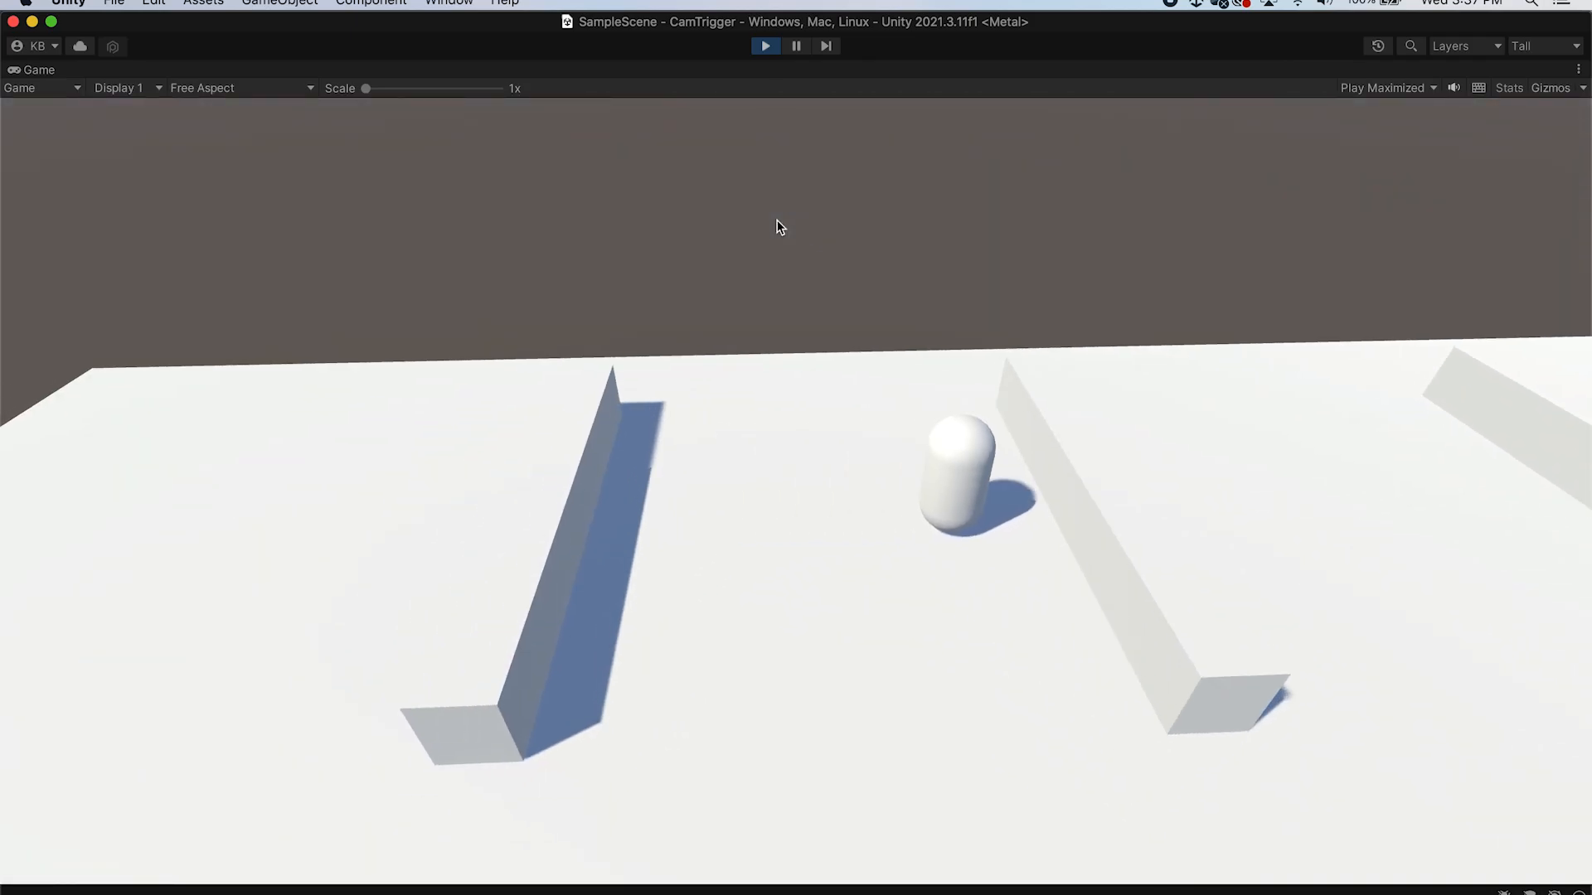
{"action": "key", "text": "a"}
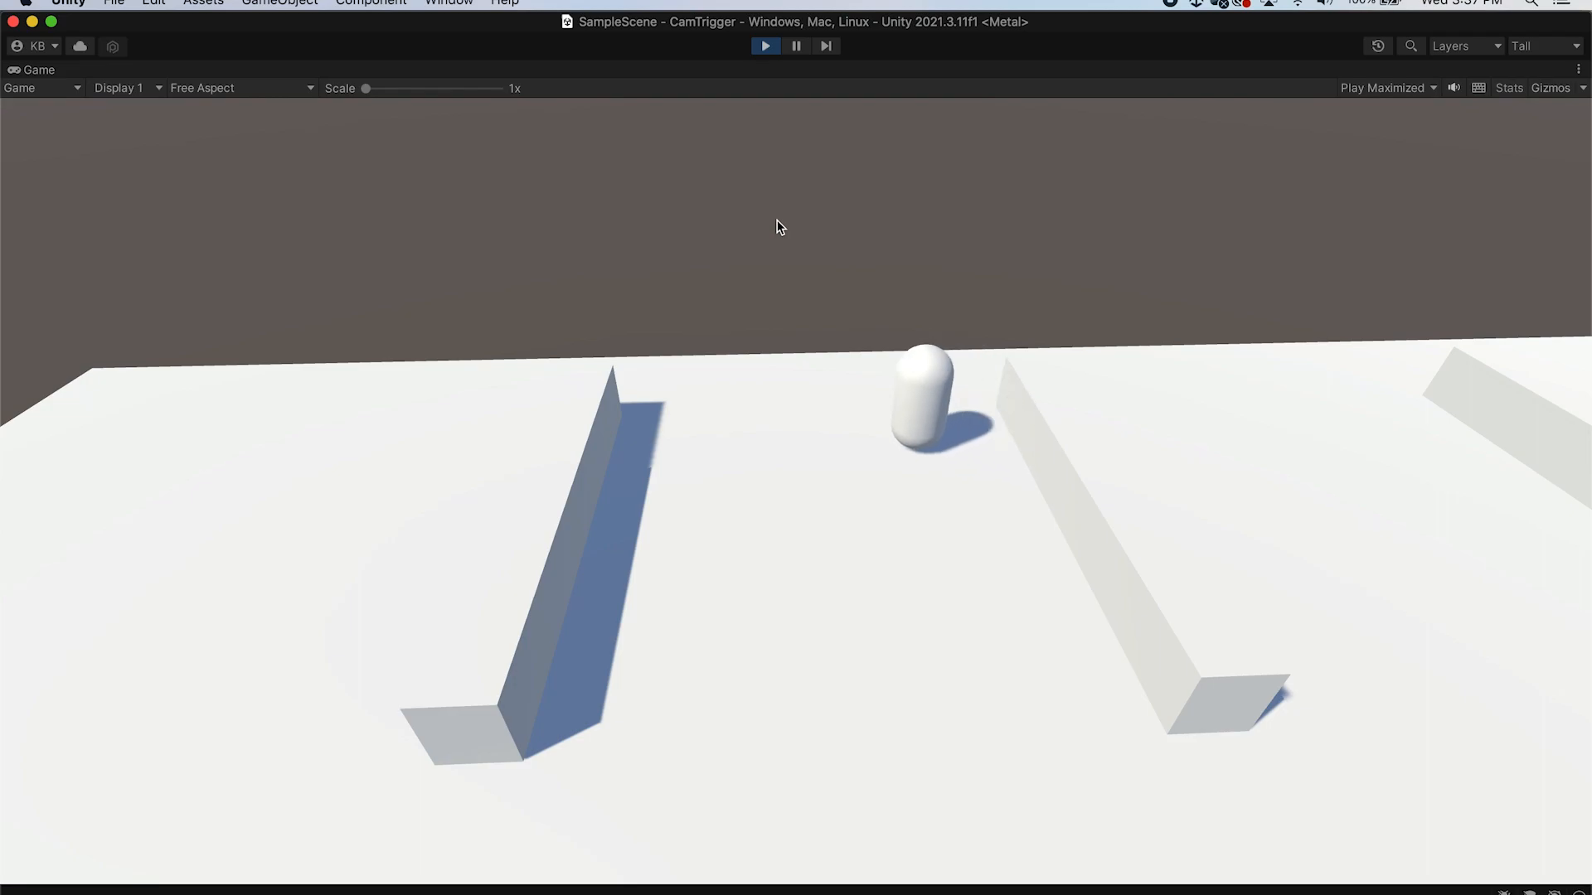
{"action": "key", "text": "d"}
{"action": "key", "text": "s"}
{"action": "key", "text": "a"}
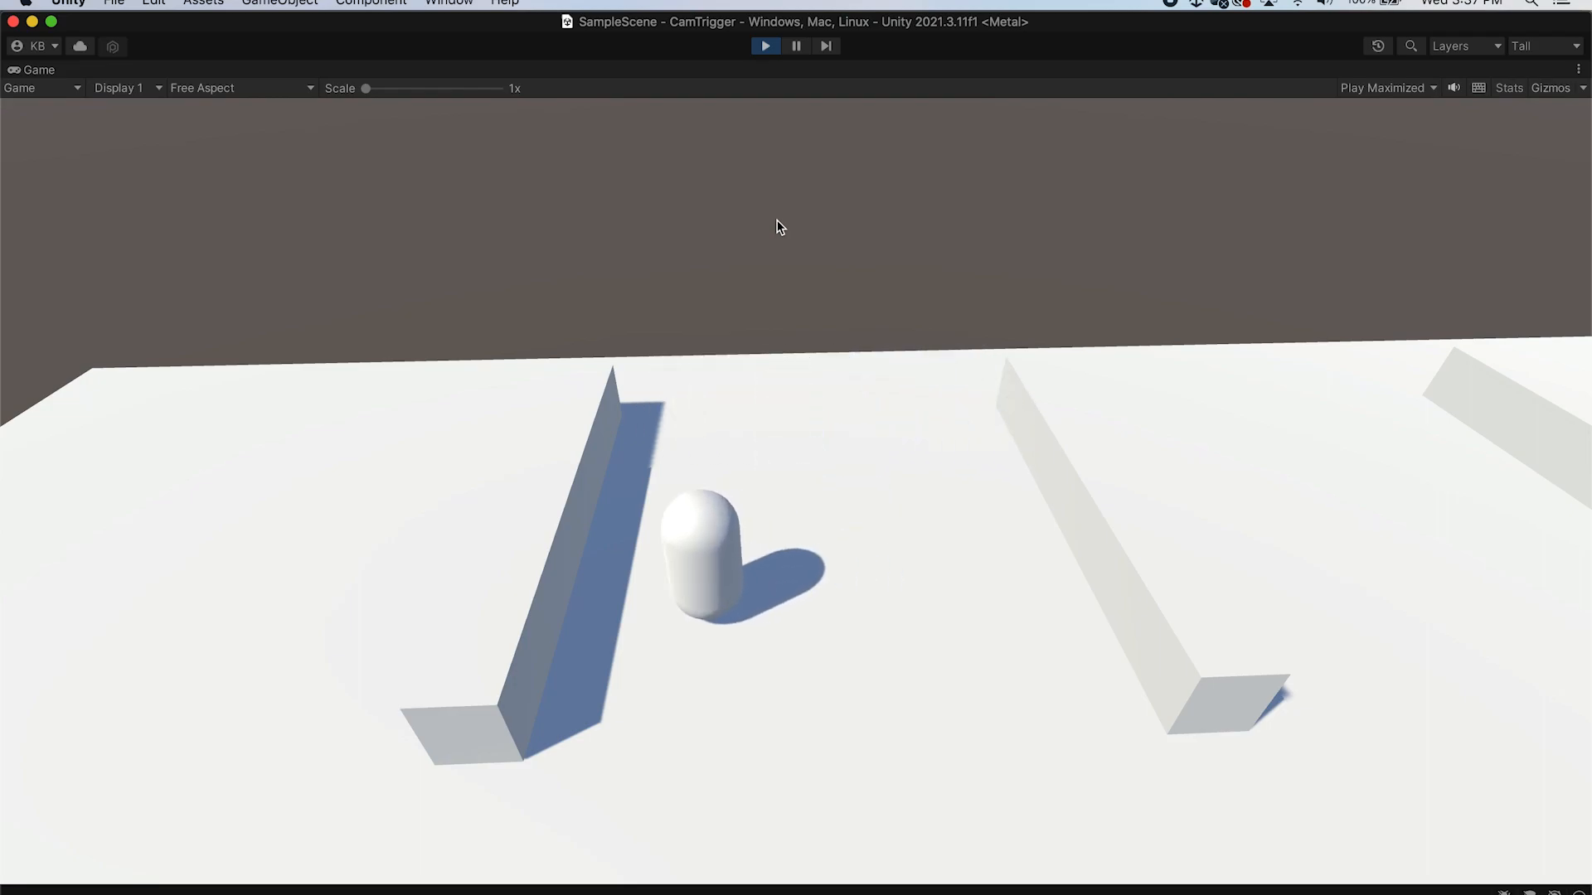
{"action": "key", "text": "d"}
{"action": "key", "text": "w"}
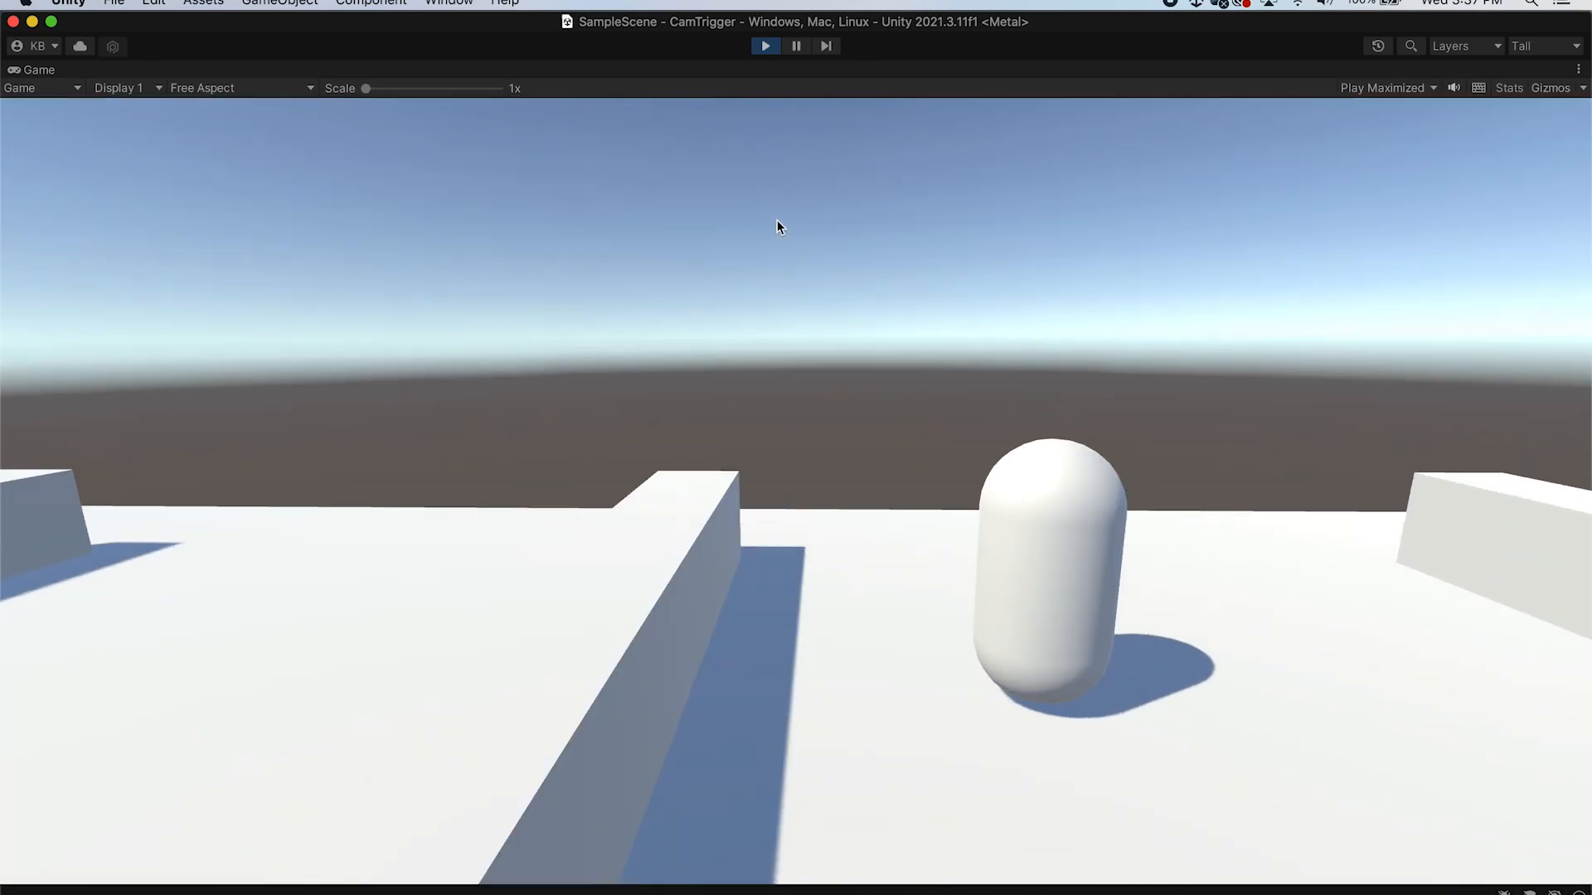
{"action": "key", "text": "d"}
{"action": "key", "text": "a"}
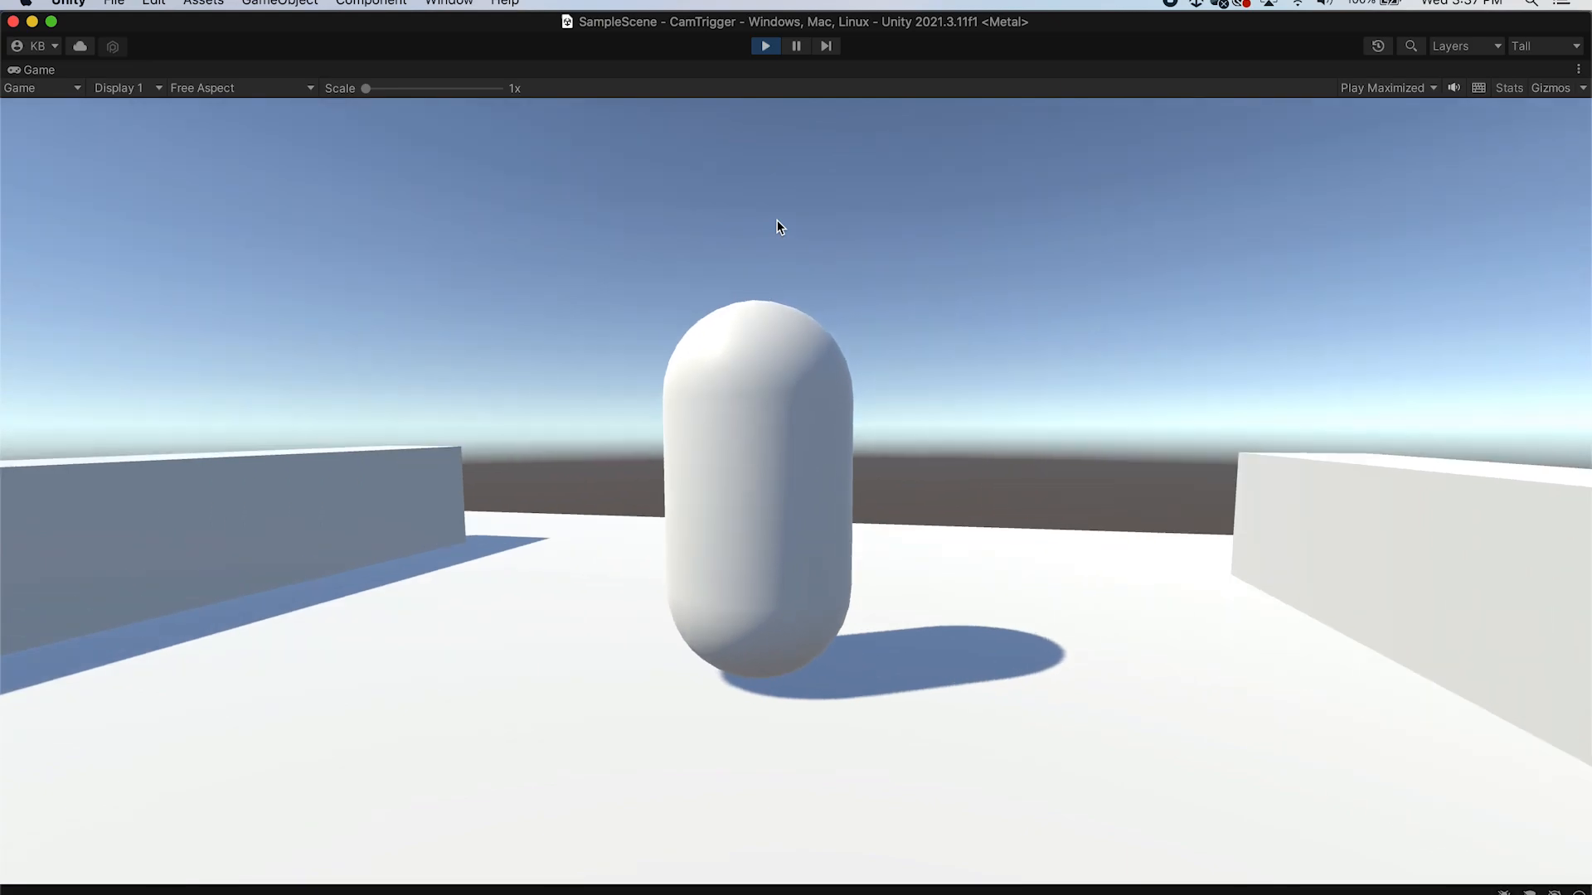
{"action": "key", "text": "d"}
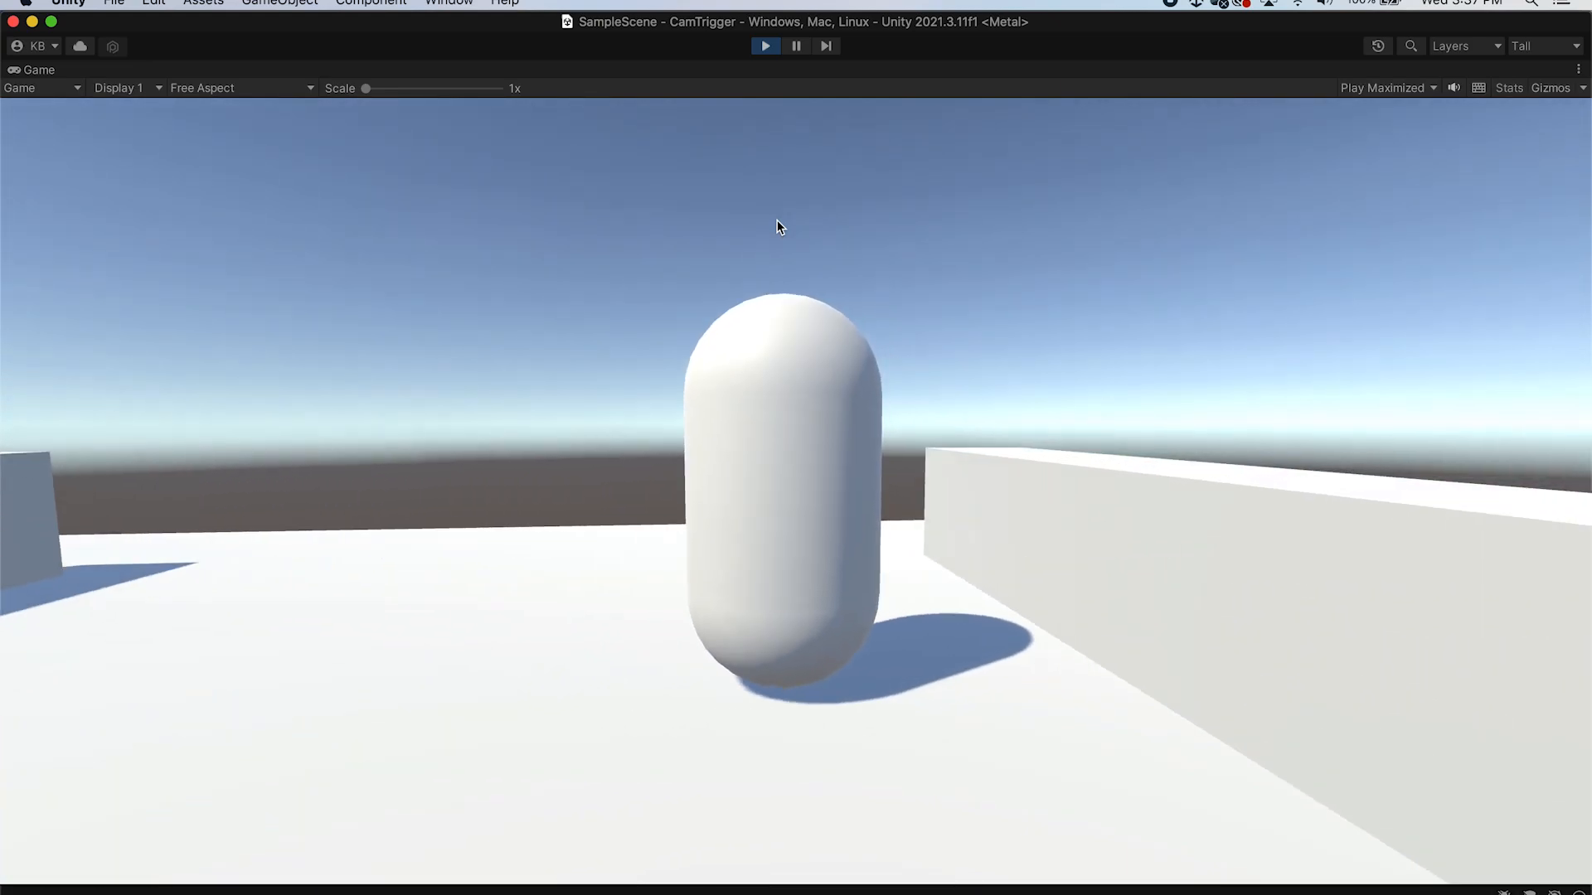
{"action": "key", "text": "a"}
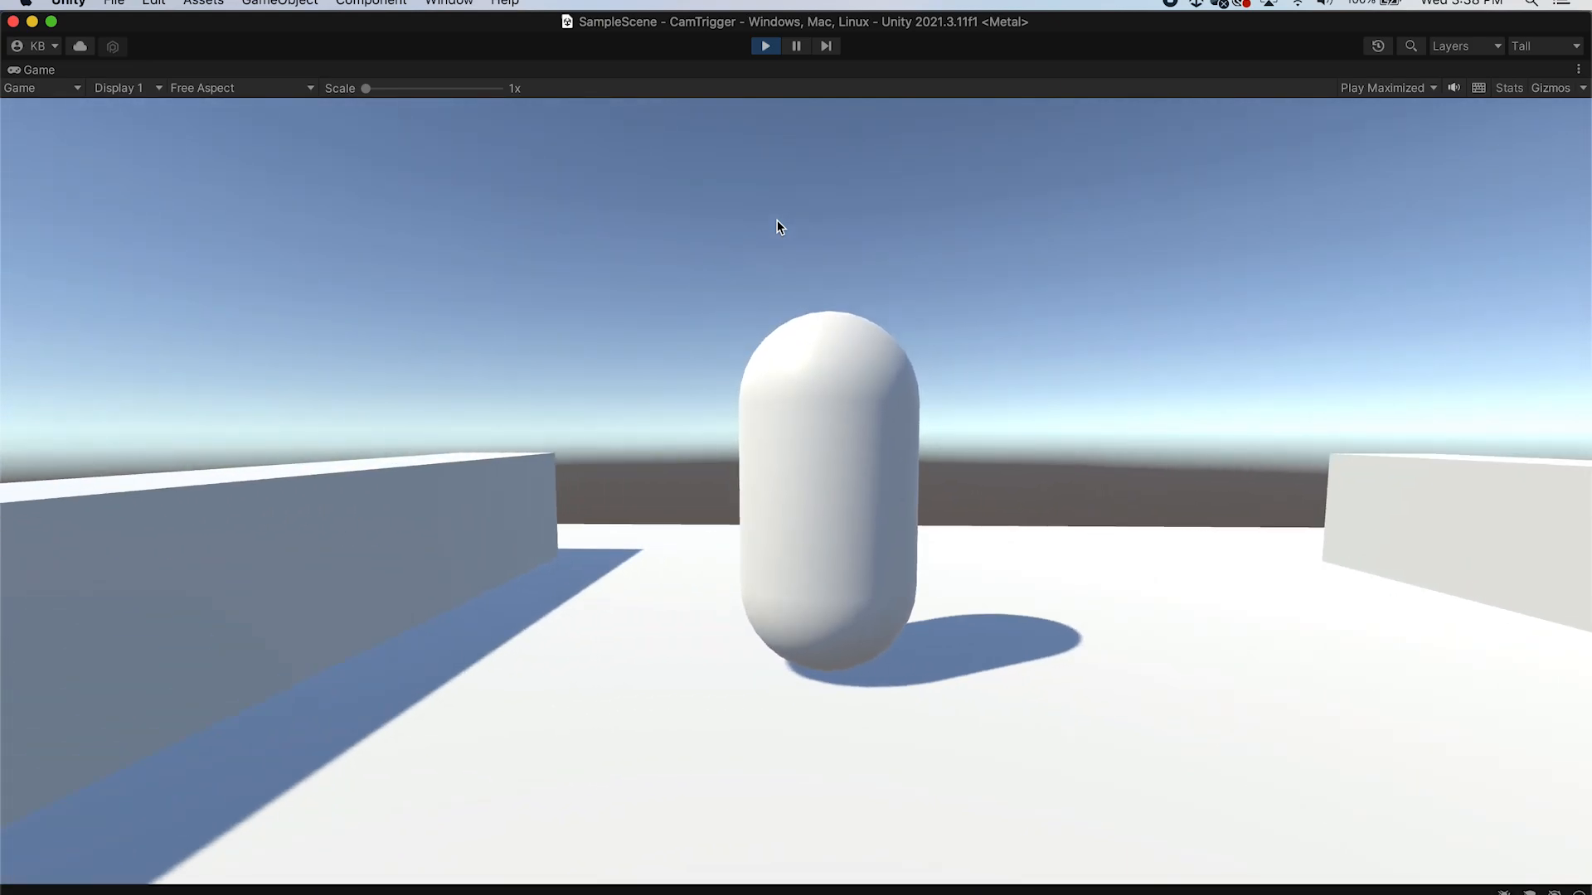
{"action": "key", "text": "d"}
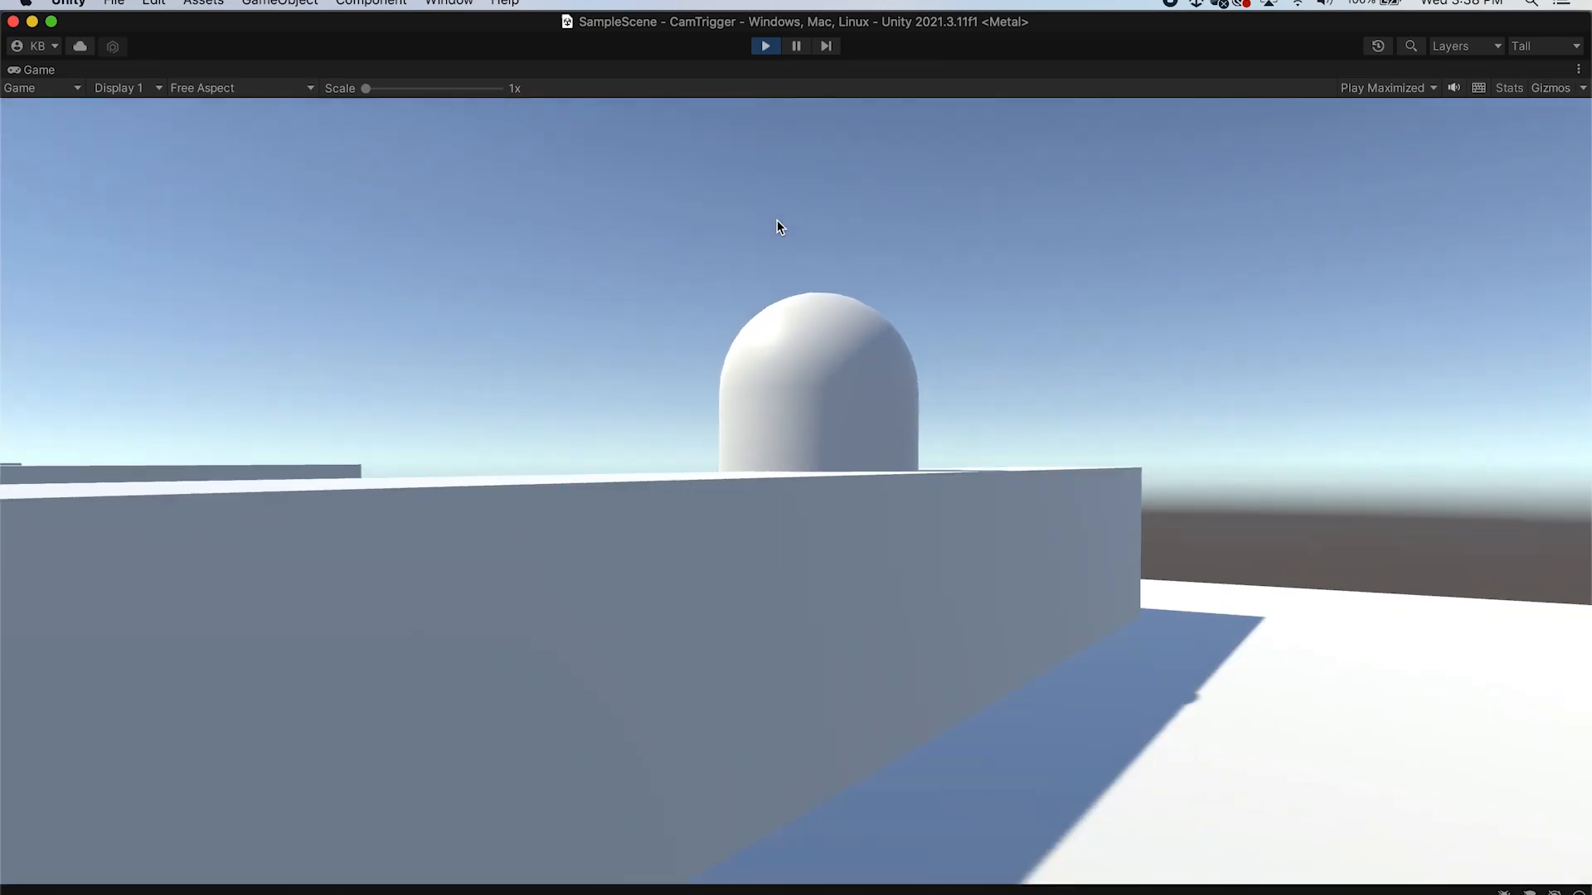
{"action": "key", "text": "d"}
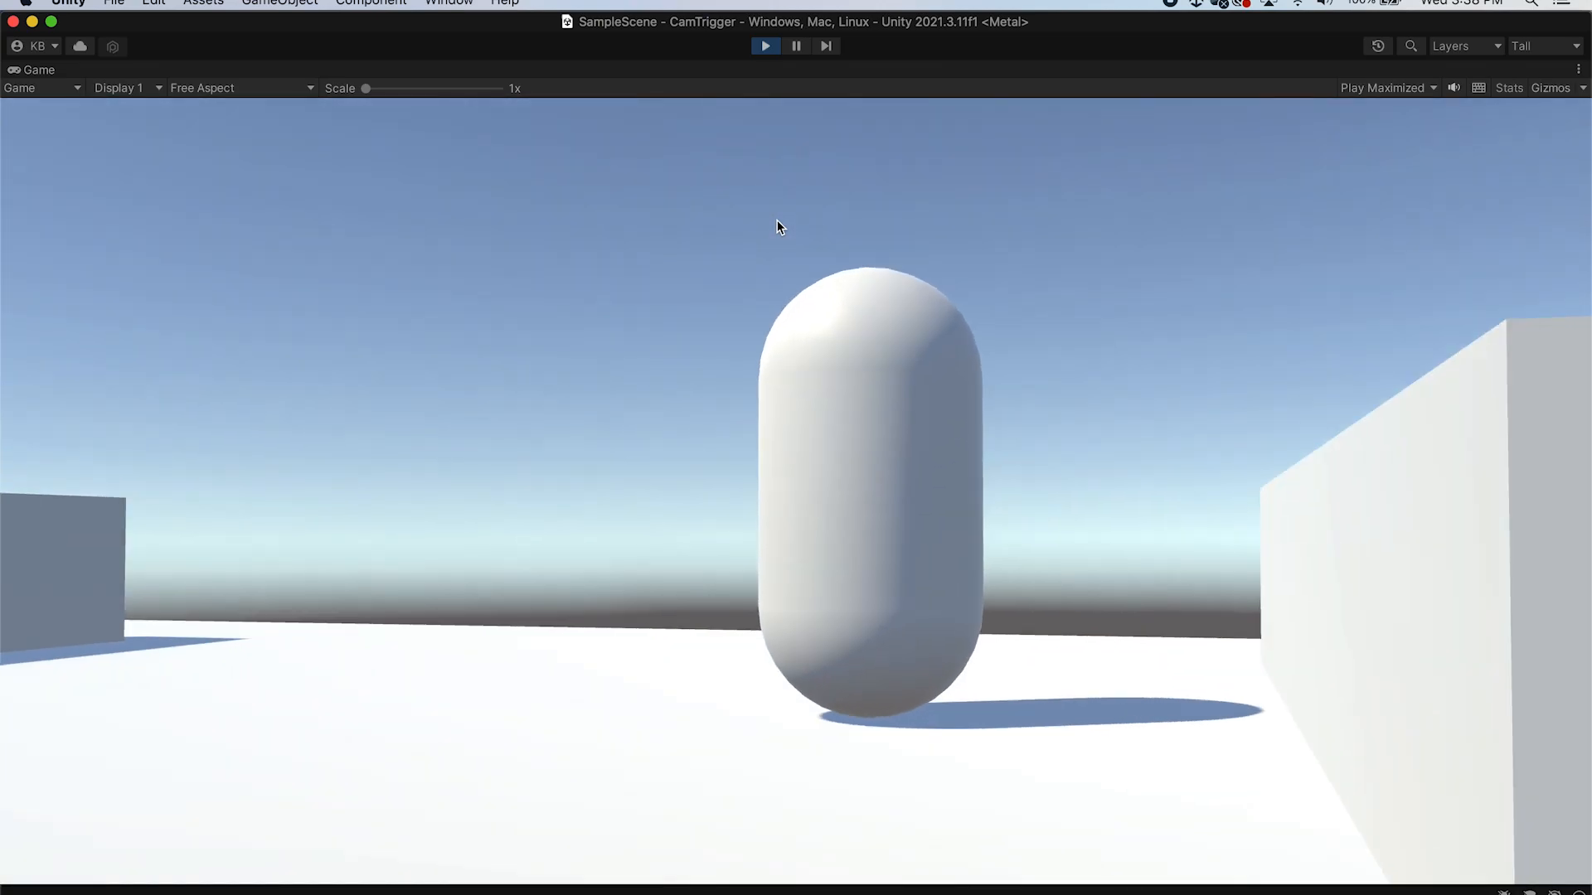
{"action": "key", "text": "a"}
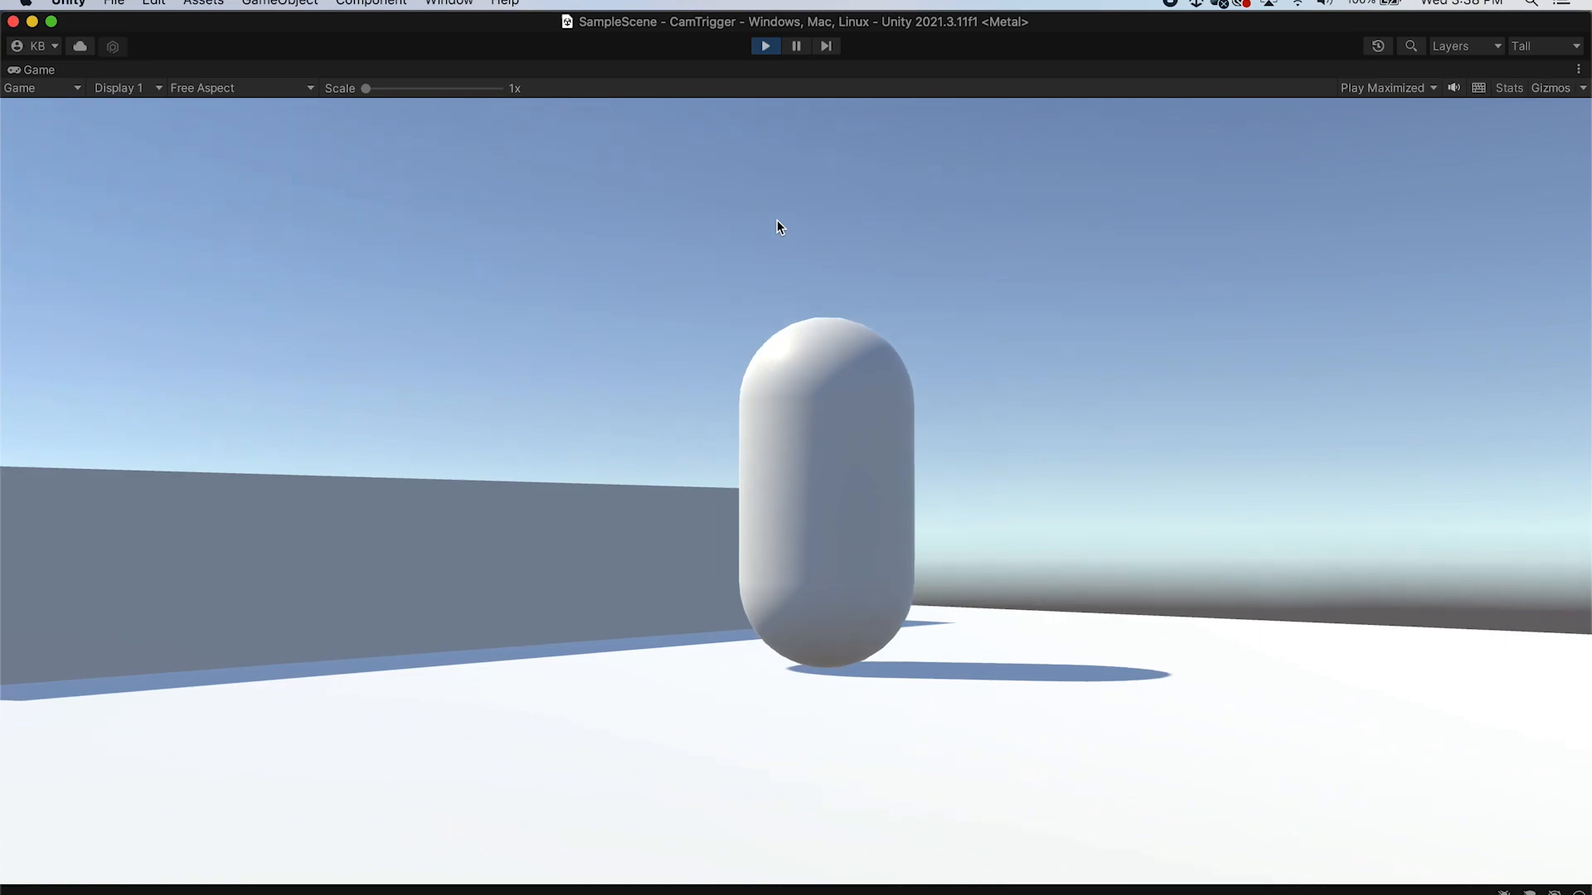
{"action": "key", "text": "d"}
{"action": "key", "text": "a"}
{"action": "key", "text": "d"}
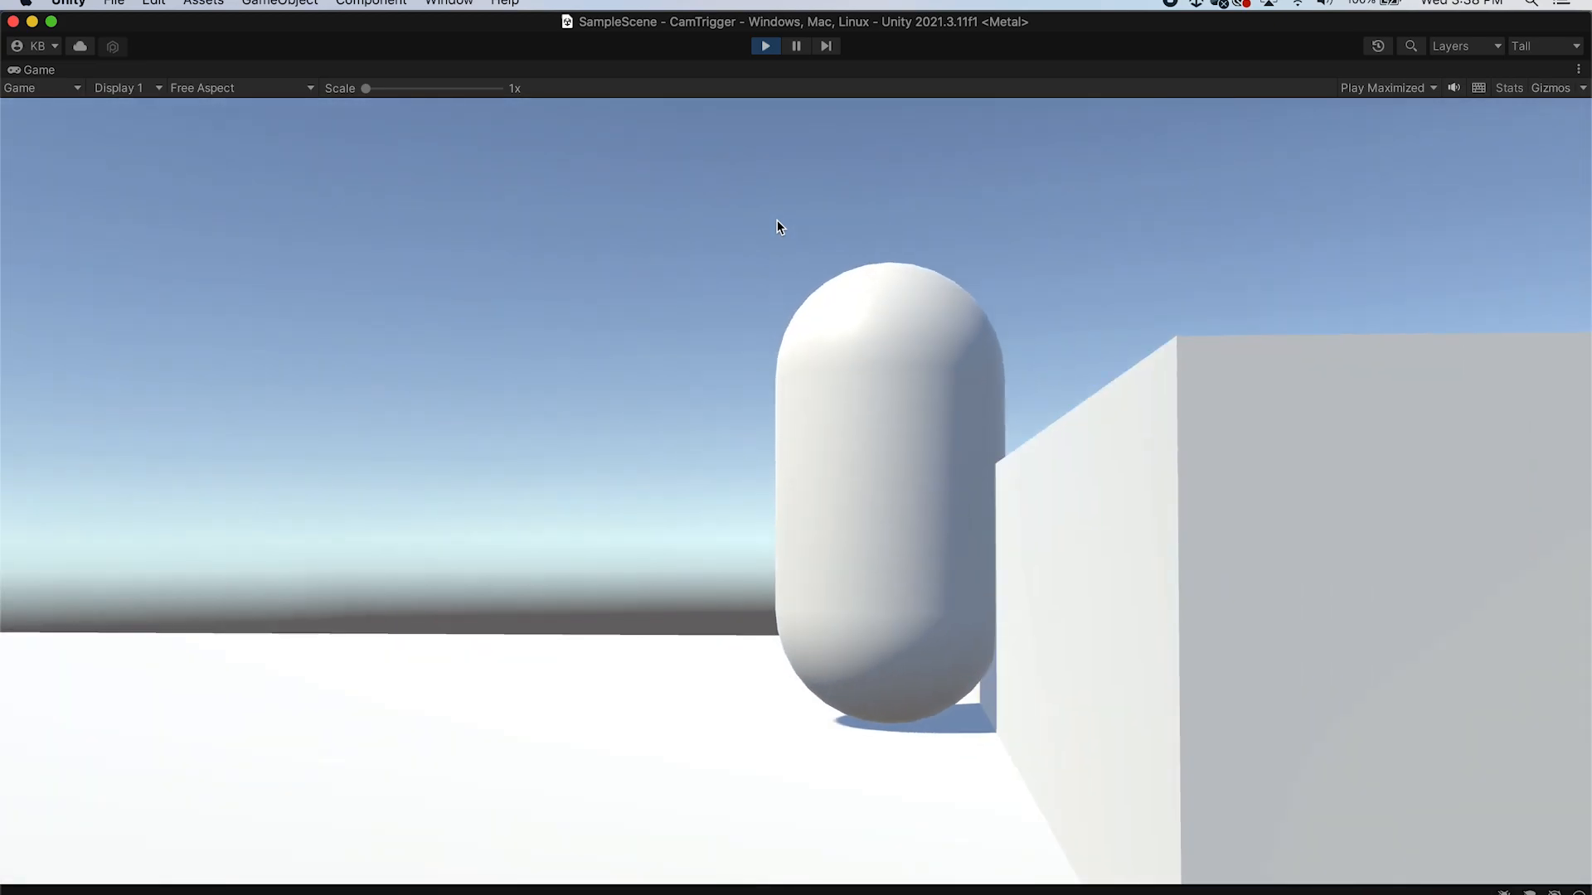
{"action": "key", "text": "d"}
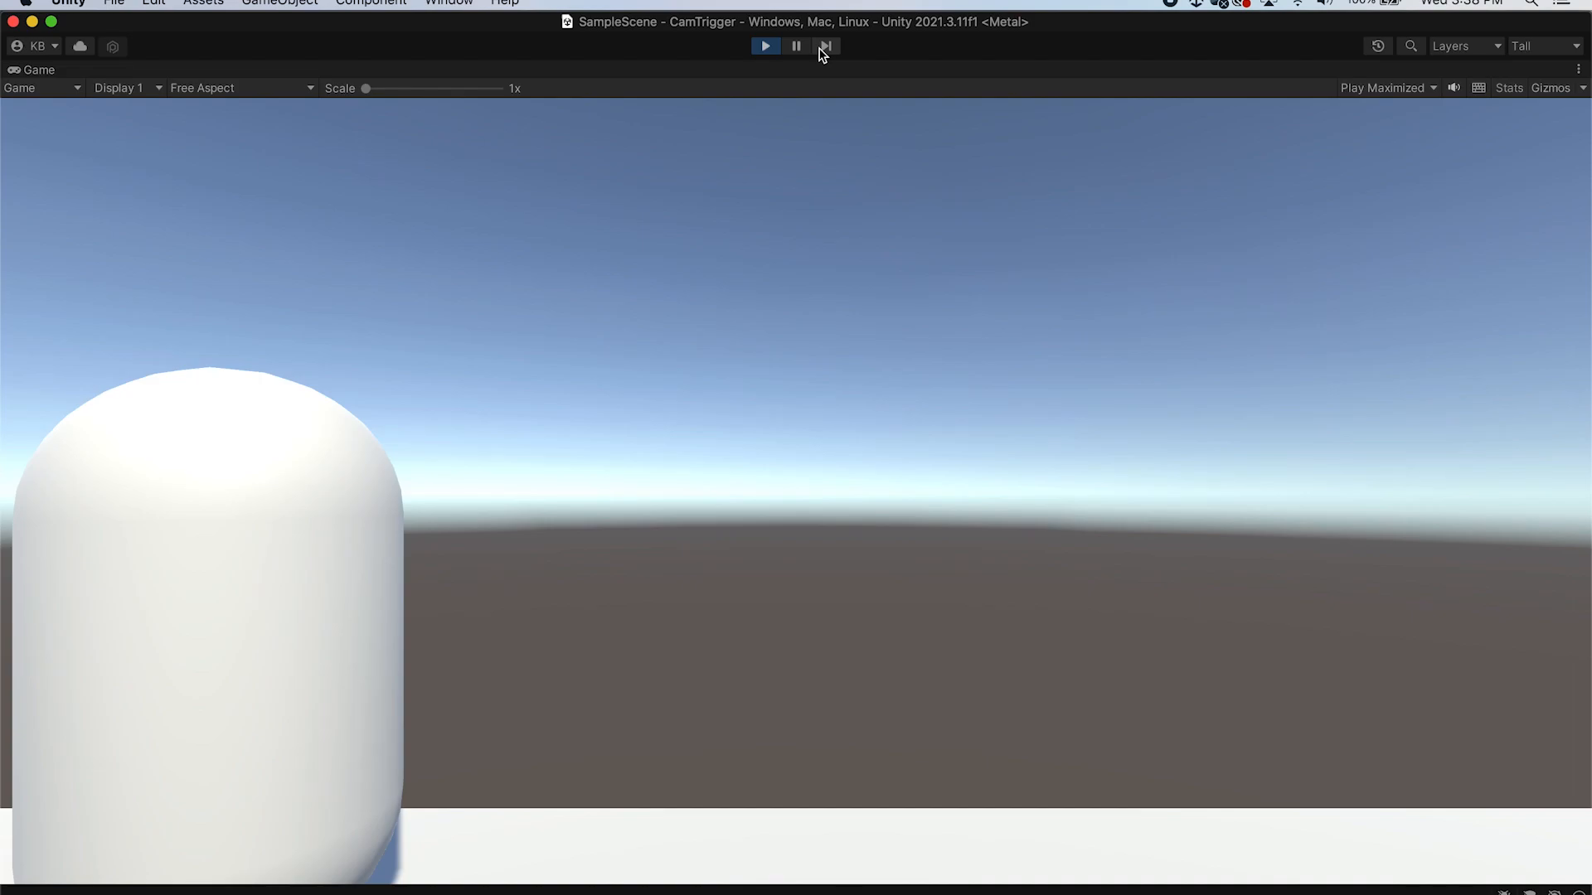
{"action": "left_click", "coordinate": [762, 46]}
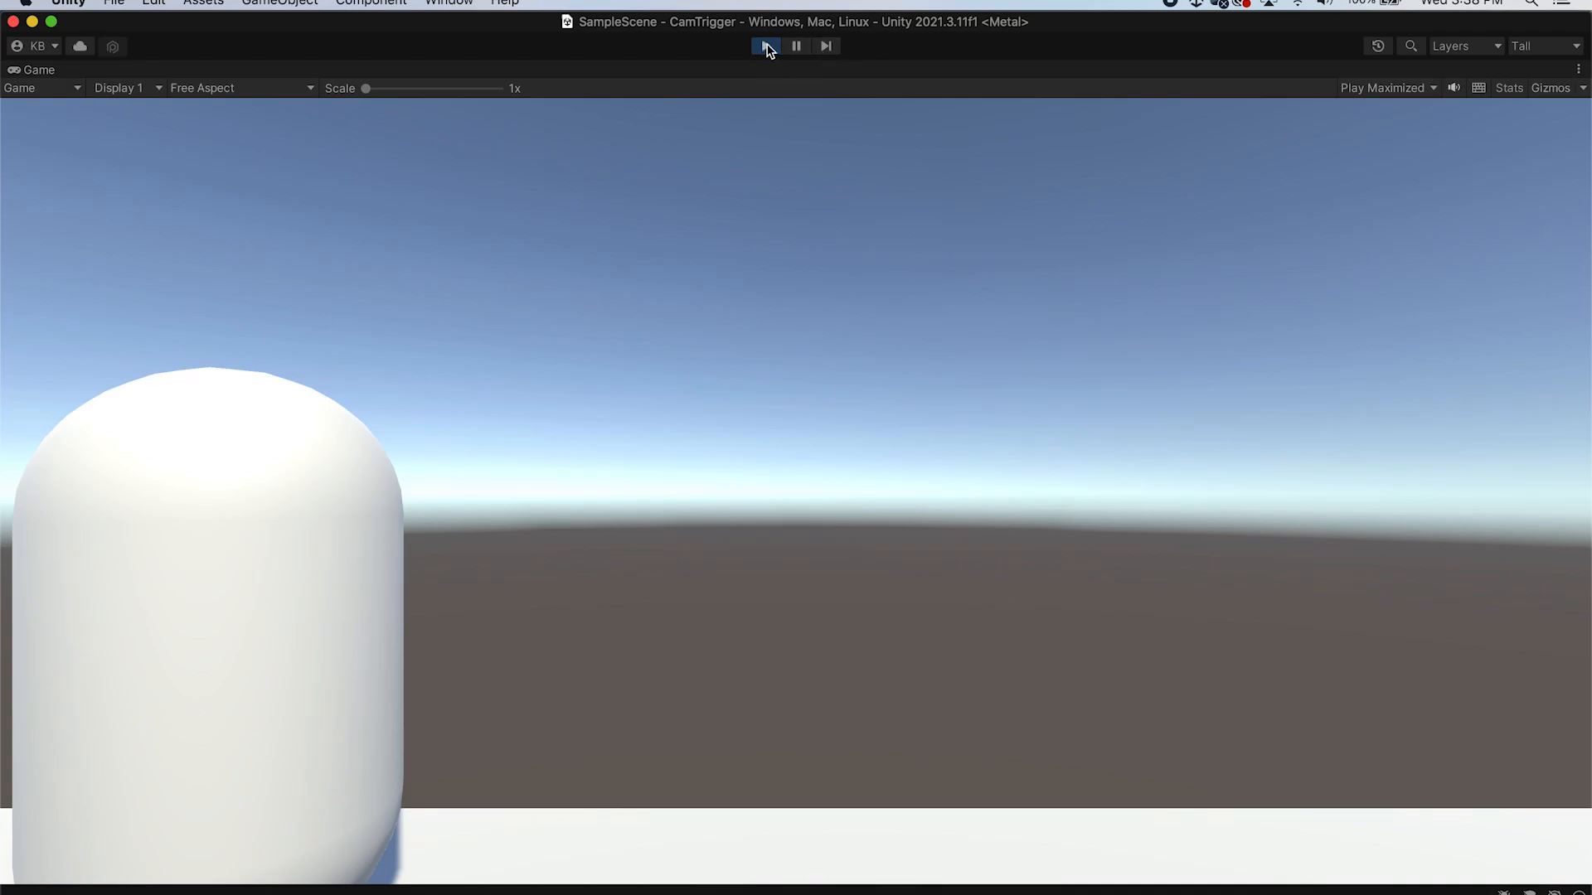